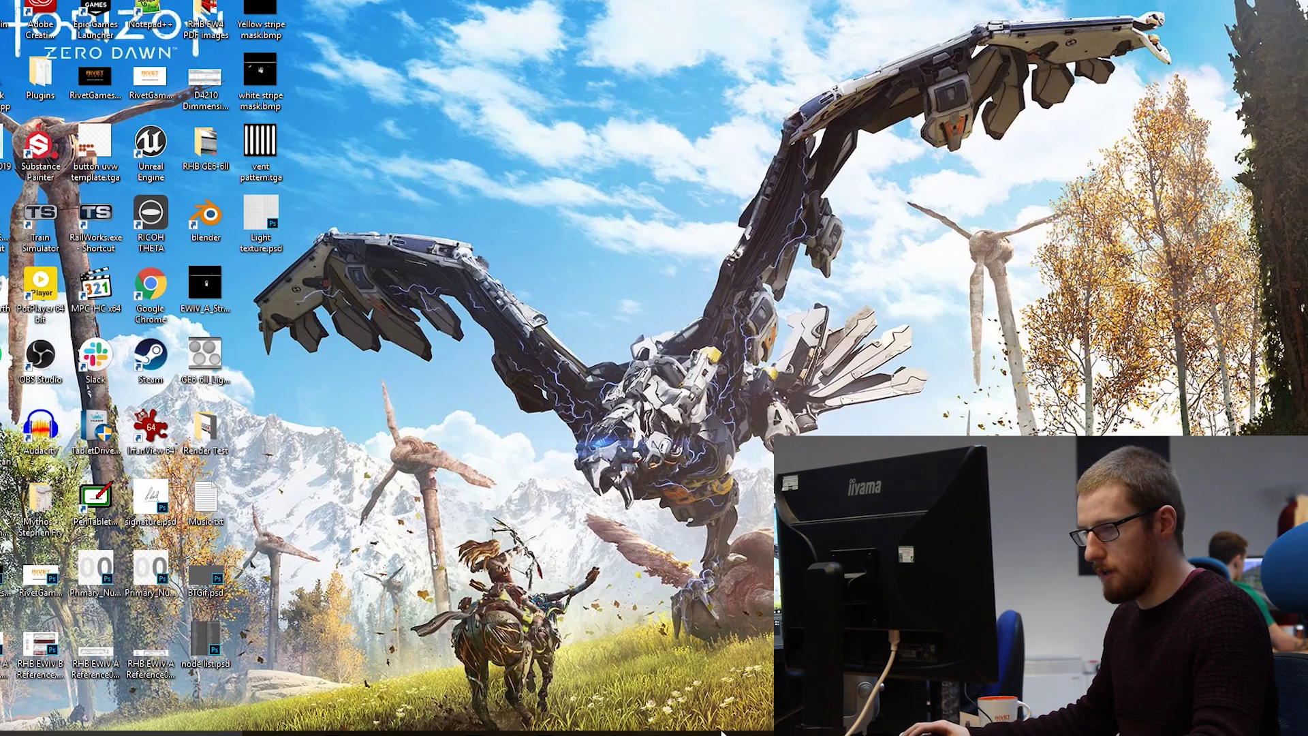
Examine the finished red passenger carriage model from the side and from angled views
{"action": "mouse_move", "coordinate": [477, 733]}
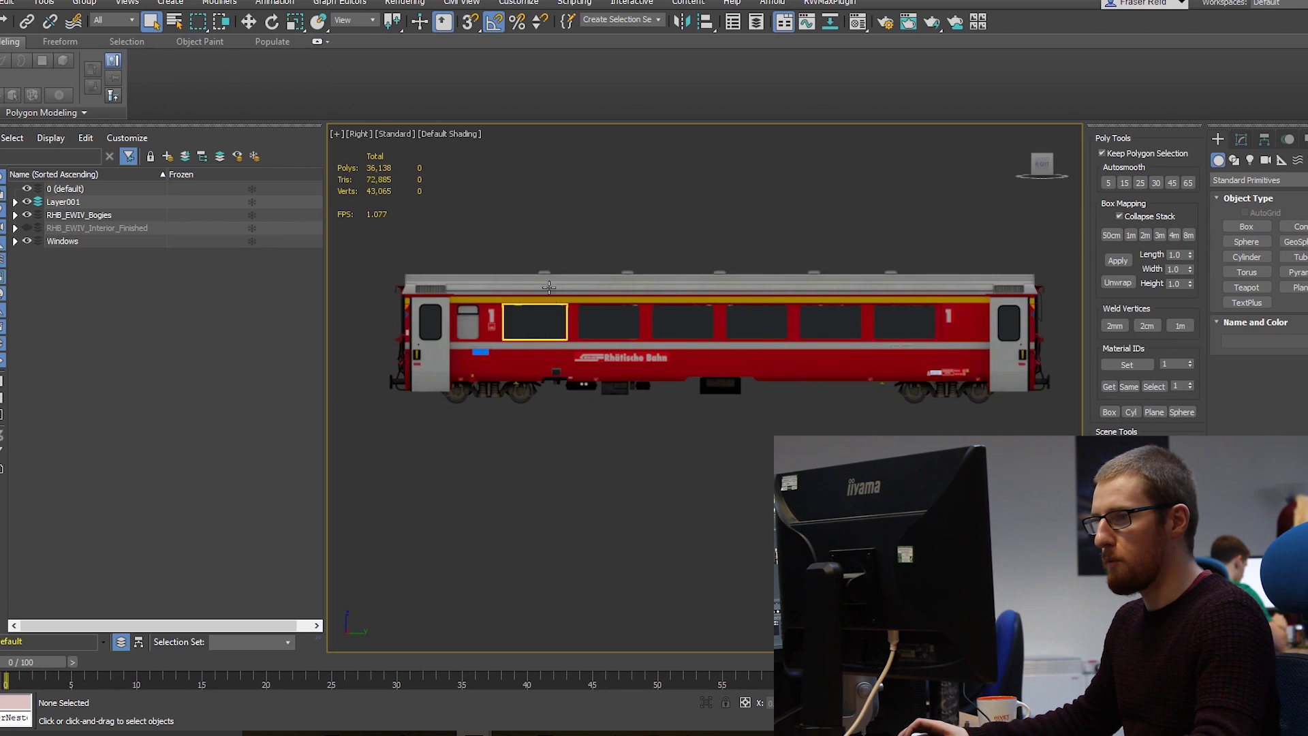
{"action": "mouse_move", "coordinate": [512, 295]}
{"action": "middle_mouse_down", "text": "alt"}
{"action": "mouse_move", "coordinate": [502, 306]}
{"action": "mouse_move", "coordinate": [518, 312]}
{"action": "middle_mouse_up", "text": "alt"}
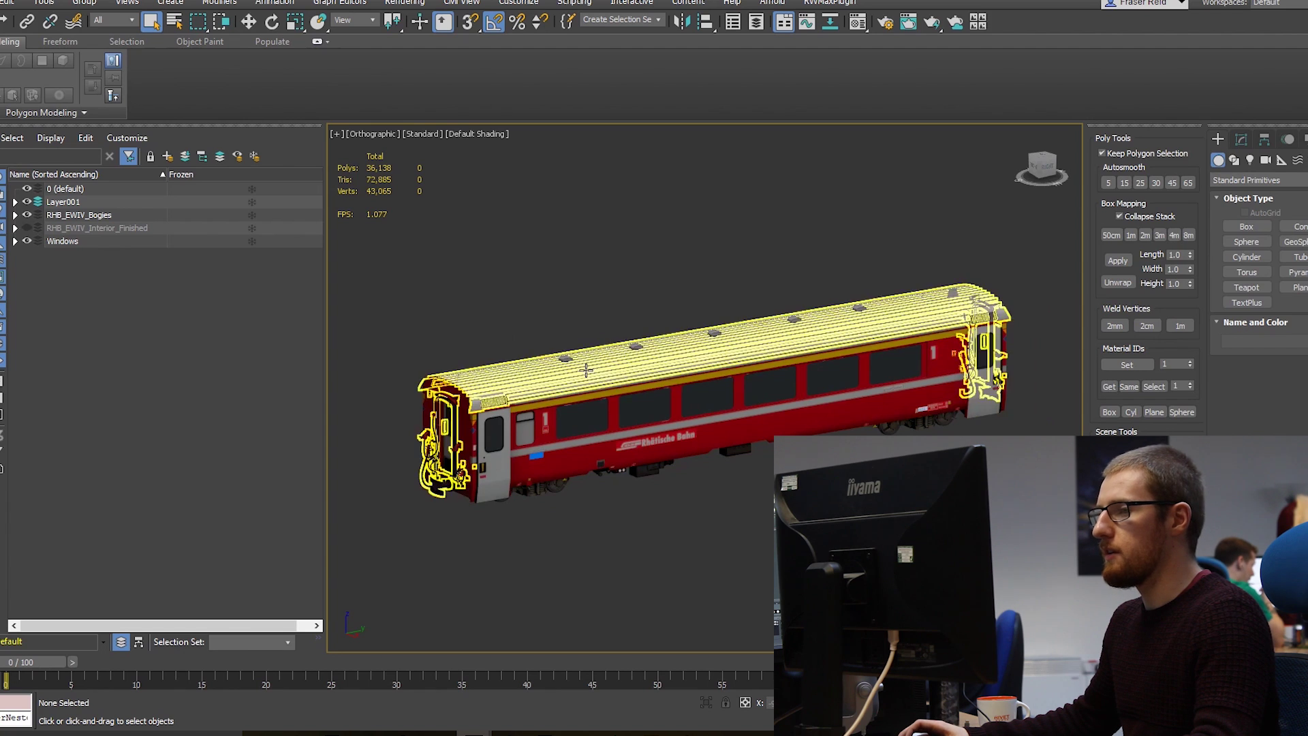
{"action": "middle_click_drag", "start_coordinate": [567, 318], "coordinate": [541, 260]}
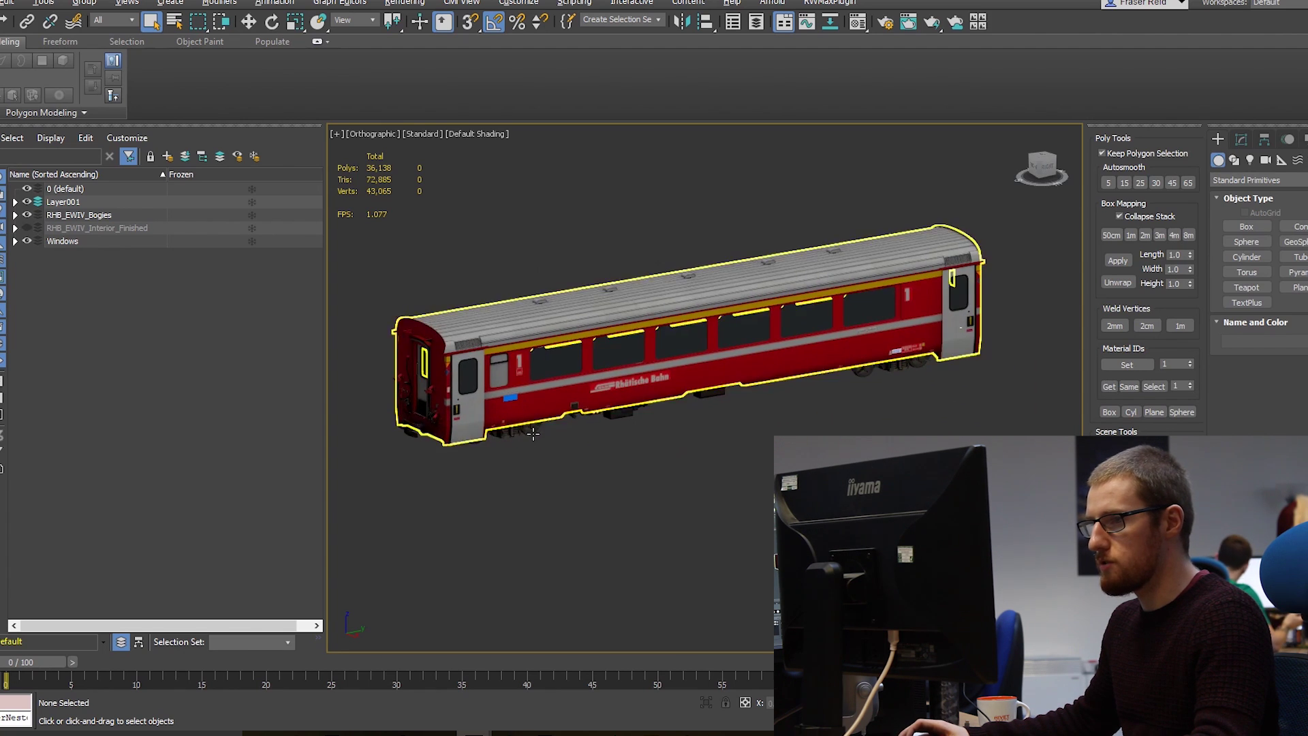
{"action": "middle_click_drag", "start_coordinate": [555, 467], "coordinate": [654, 474], "text": "alt"}
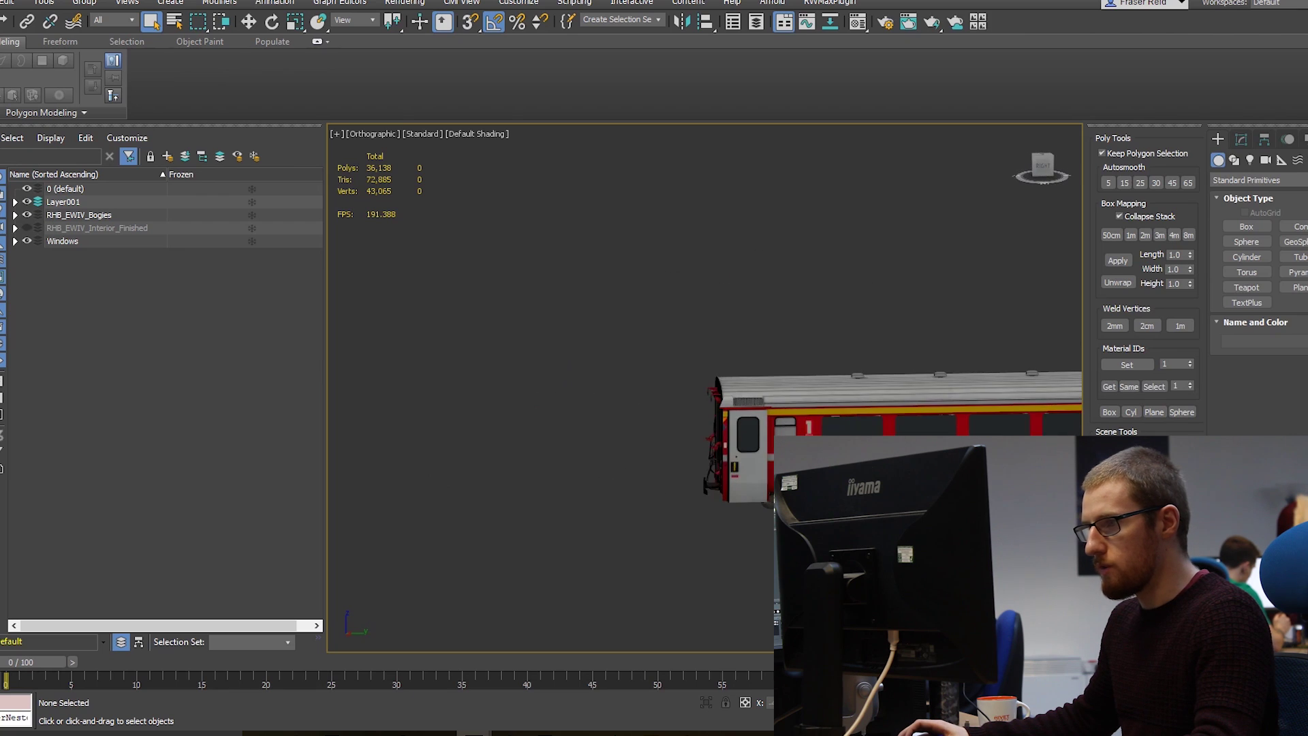
{"action": "middle_click_drag", "start_coordinate": [756, 479], "coordinate": [635, 455]}
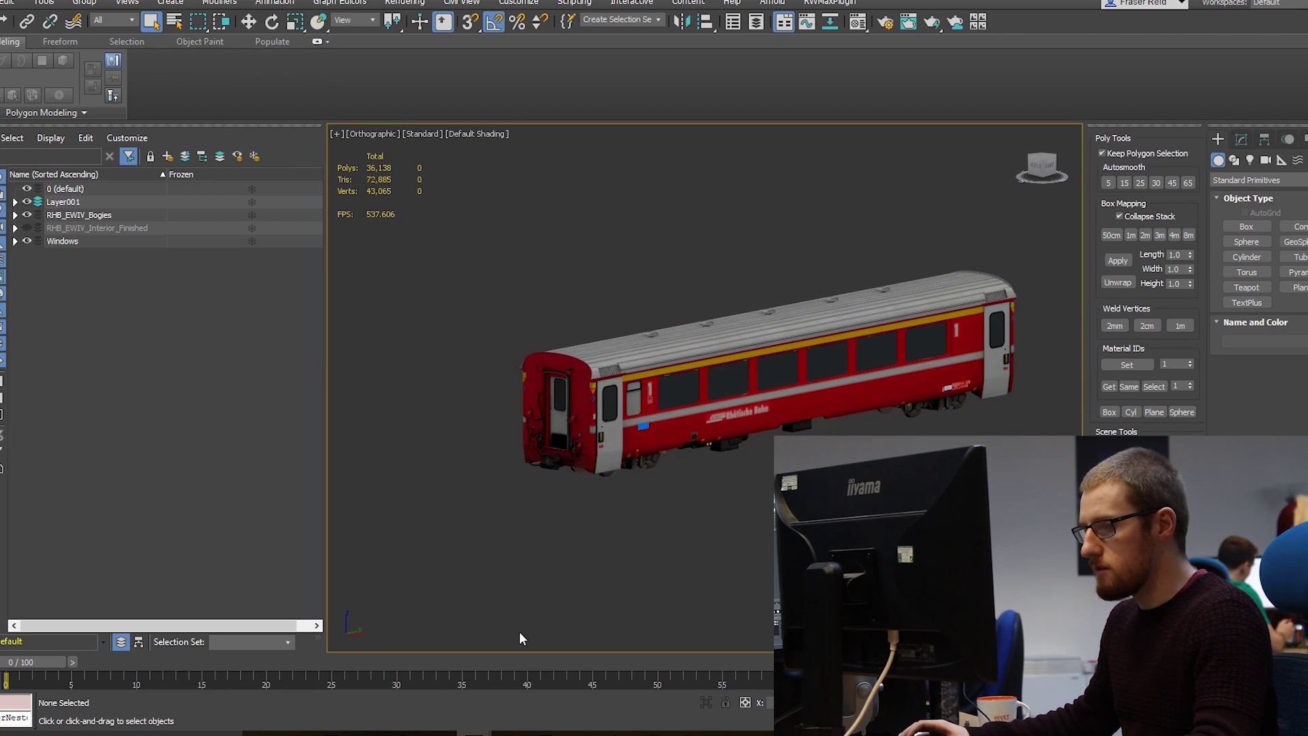
{"action": "mouse_move", "coordinate": [658, 489]}
{"action": "middle_mouse_down"}
{"action": "mouse_move", "coordinate": [543, 458]}
{"action": "mouse_move", "coordinate": [595, 459]}
{"action": "mouse_move", "coordinate": [634, 481]}
{"action": "middle_mouse_up"}
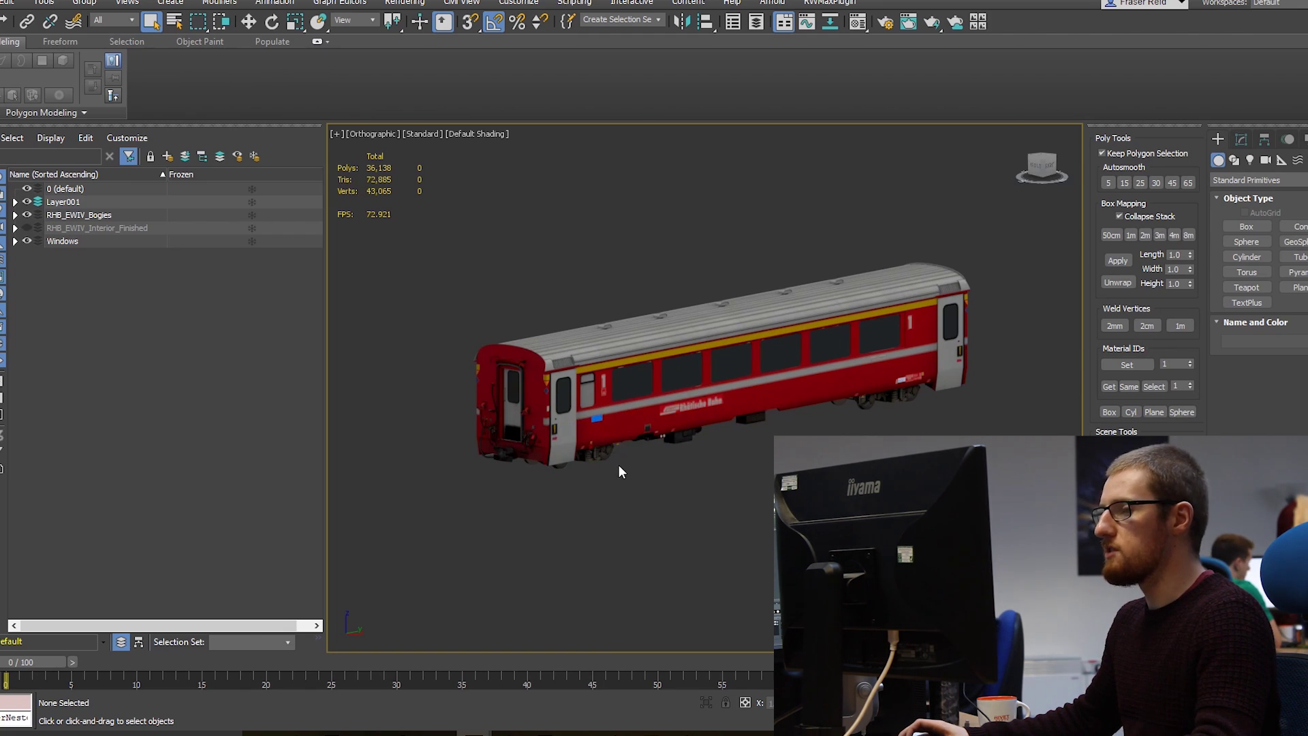
Switch to the RHB EWIV A001.max scene and show the dimension parameters of the Buffer_To_Buffer box
{"action": "mouse_move", "coordinate": [476, 732]}
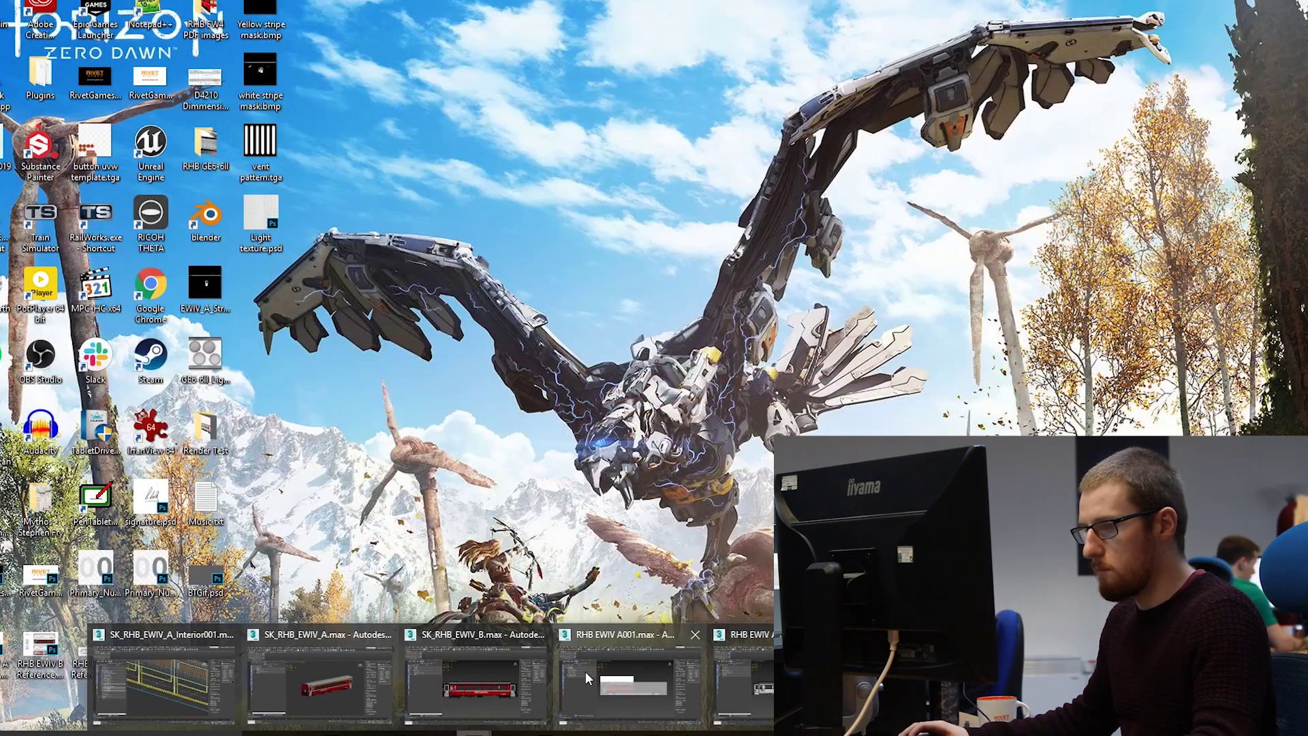
{"action": "left_click", "coordinate": [586, 672]}
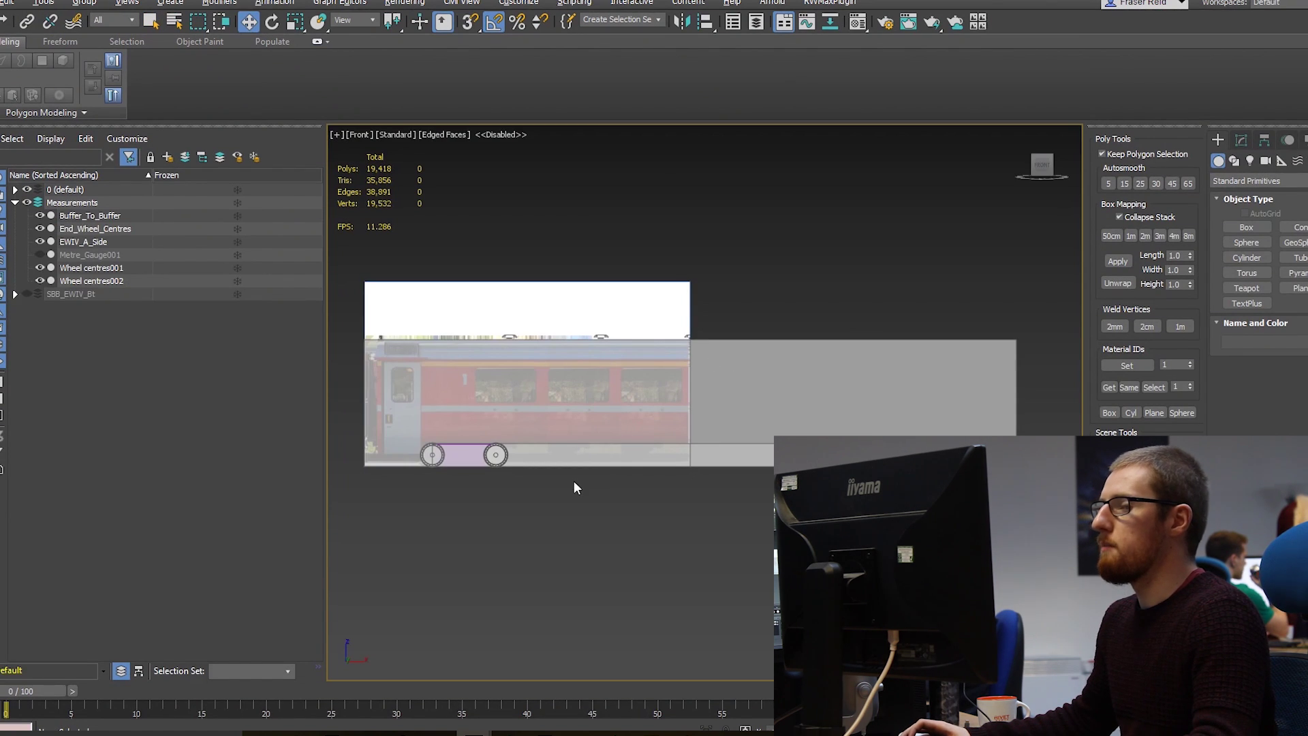
{"action": "middle_click_drag", "start_coordinate": [533, 507], "coordinate": [598, 505]}
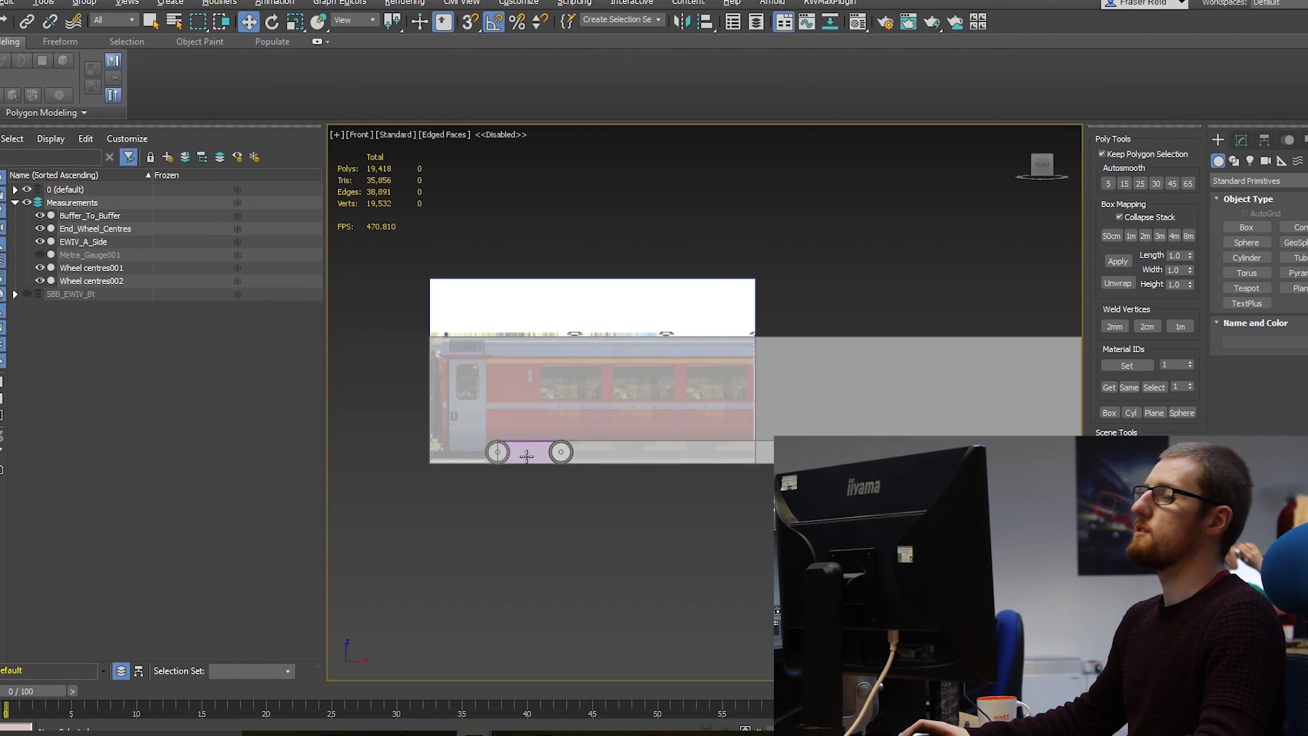
{"action": "left_click", "coordinate": [843, 380]}
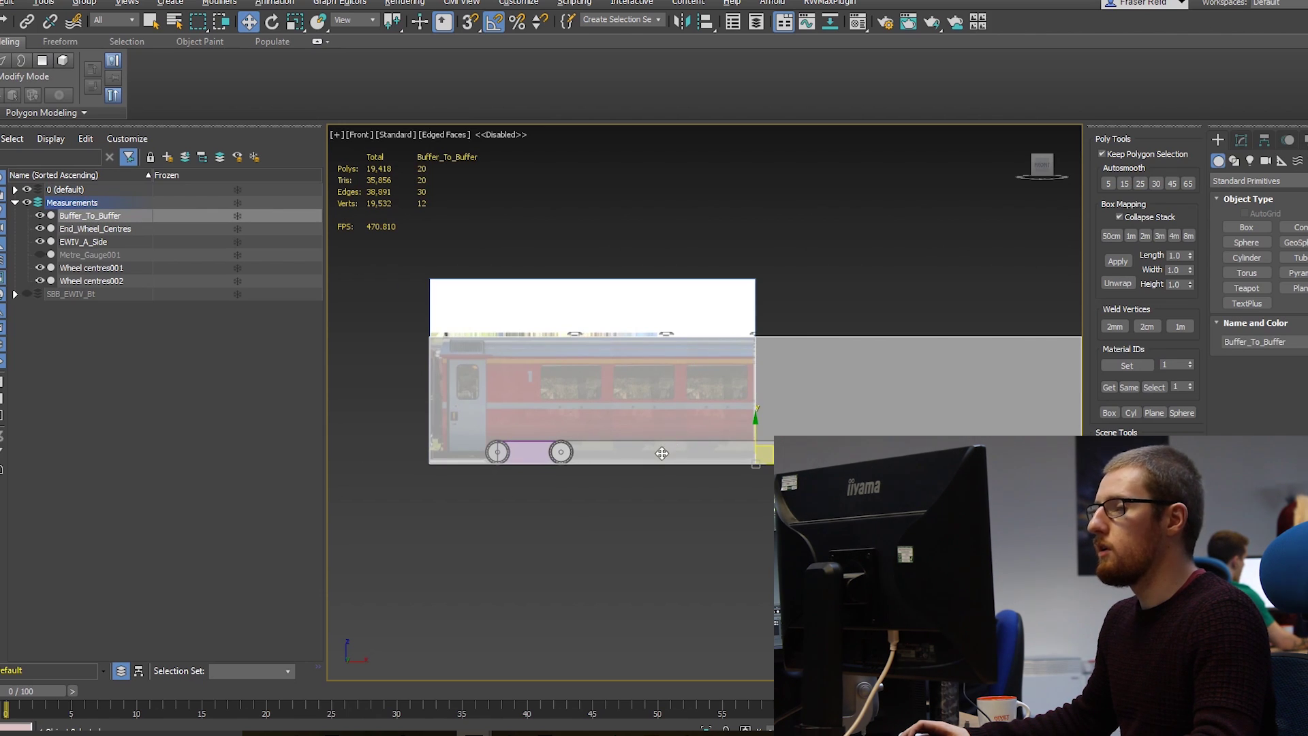
{"action": "middle_click_drag", "start_coordinate": [664, 453], "coordinate": [632, 428], "text": "alt"}
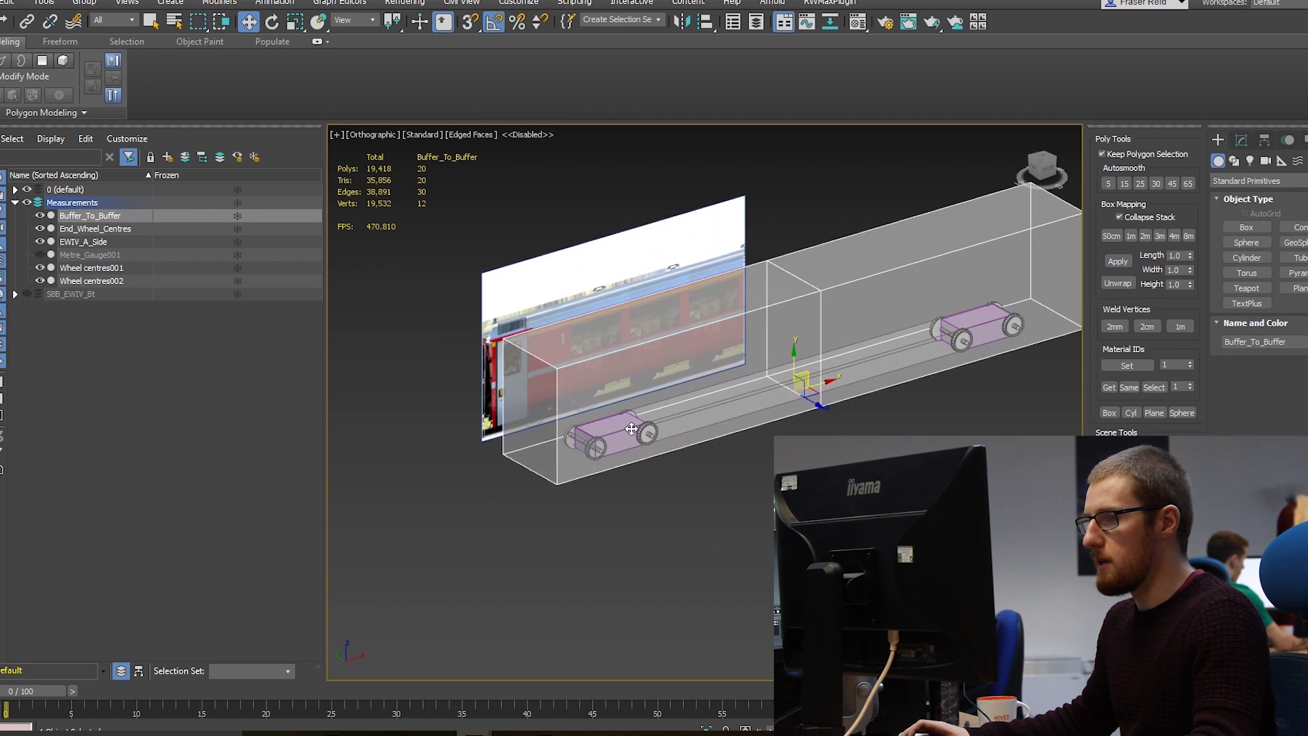
{"action": "left_click", "coordinate": [1240, 140]}
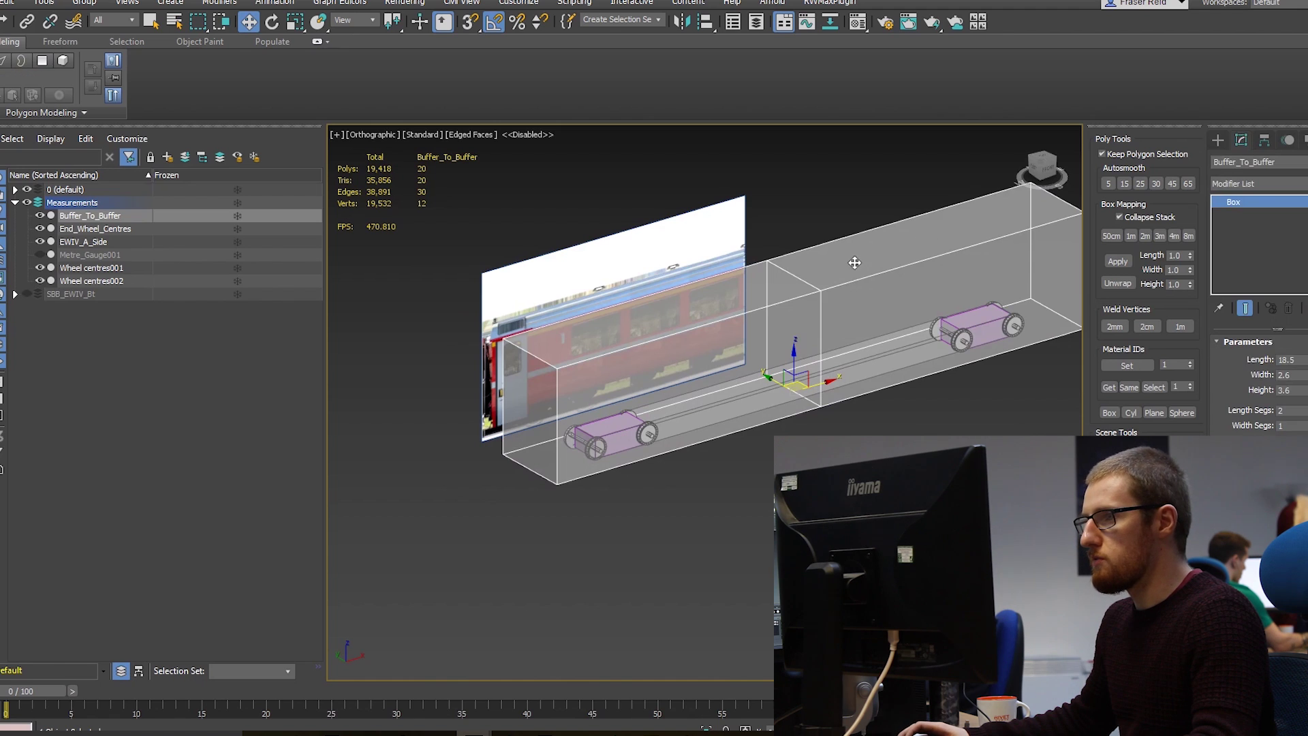
Examine the Buffer_To_Buffer box around the wheel placeholders in 3D and return to the front view
{"action": "middle_click_drag", "start_coordinate": [851, 259], "coordinate": [783, 316]}
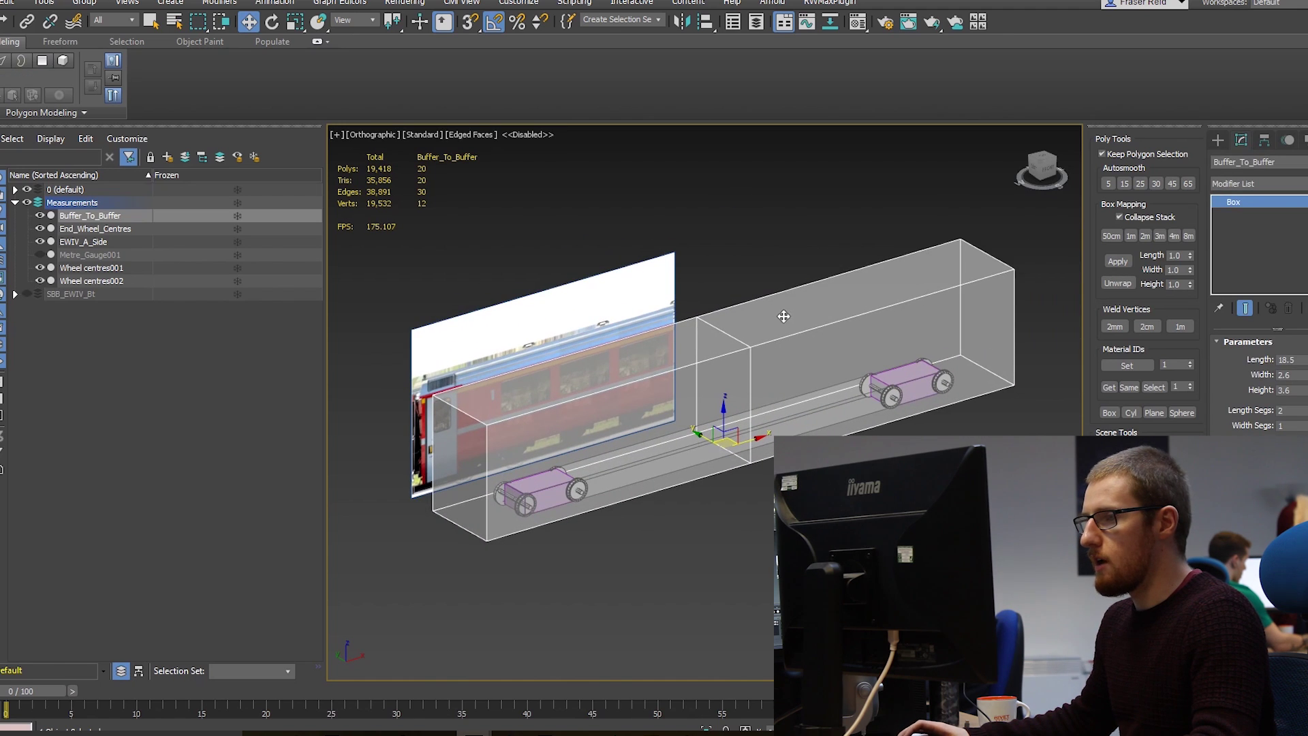
{"action": "left_click", "coordinate": [762, 268]}
{"action": "left_click", "coordinate": [780, 360]}
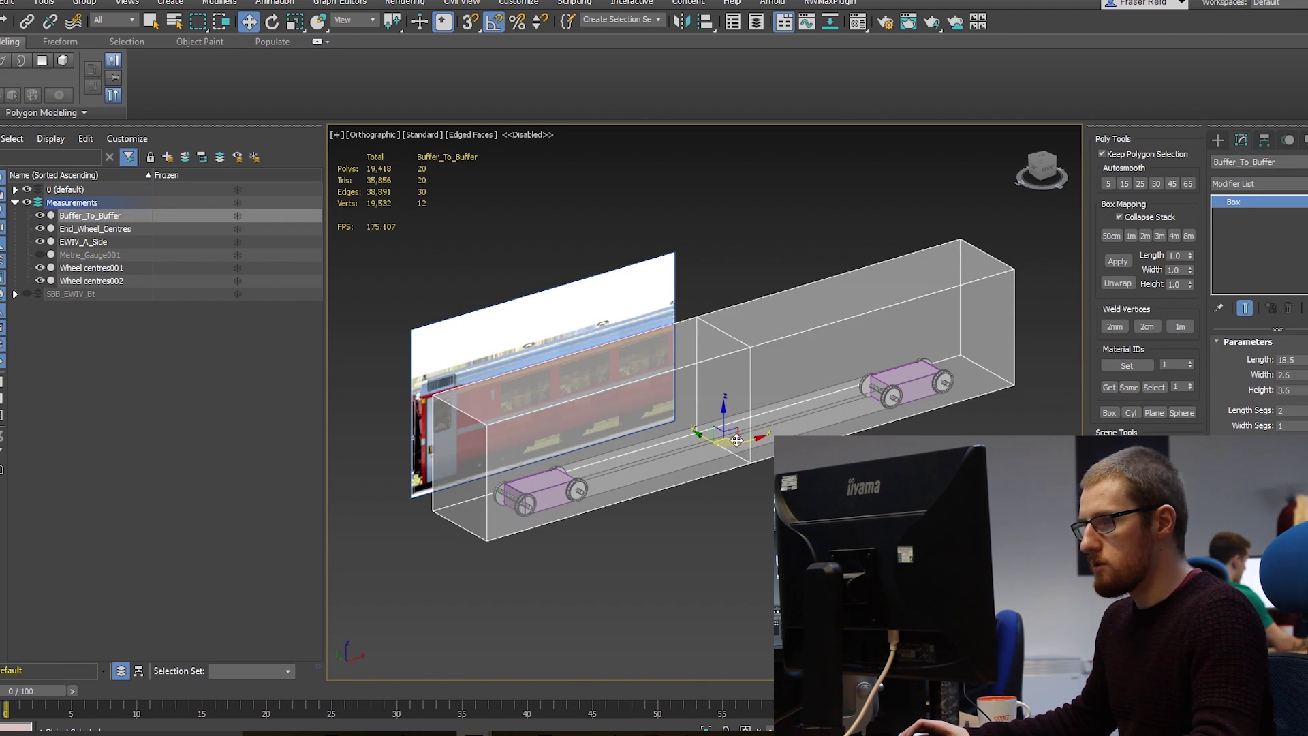
{"action": "middle_click_drag", "start_coordinate": [693, 441], "coordinate": [630, 437]}
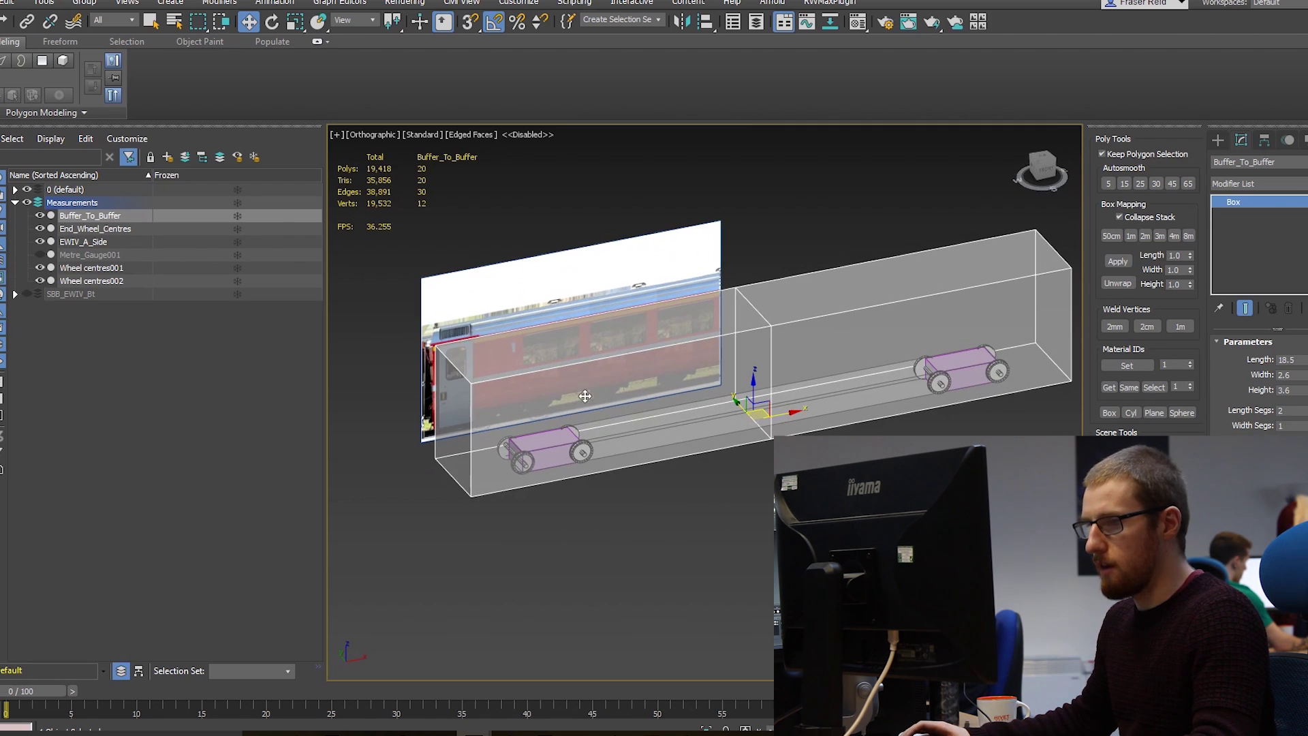
{"action": "middle_click_drag", "start_coordinate": [963, 393], "coordinate": [890, 406], "text": "alt"}
{"action": "middle_click_drag", "start_coordinate": [798, 425], "coordinate": [783, 449]}
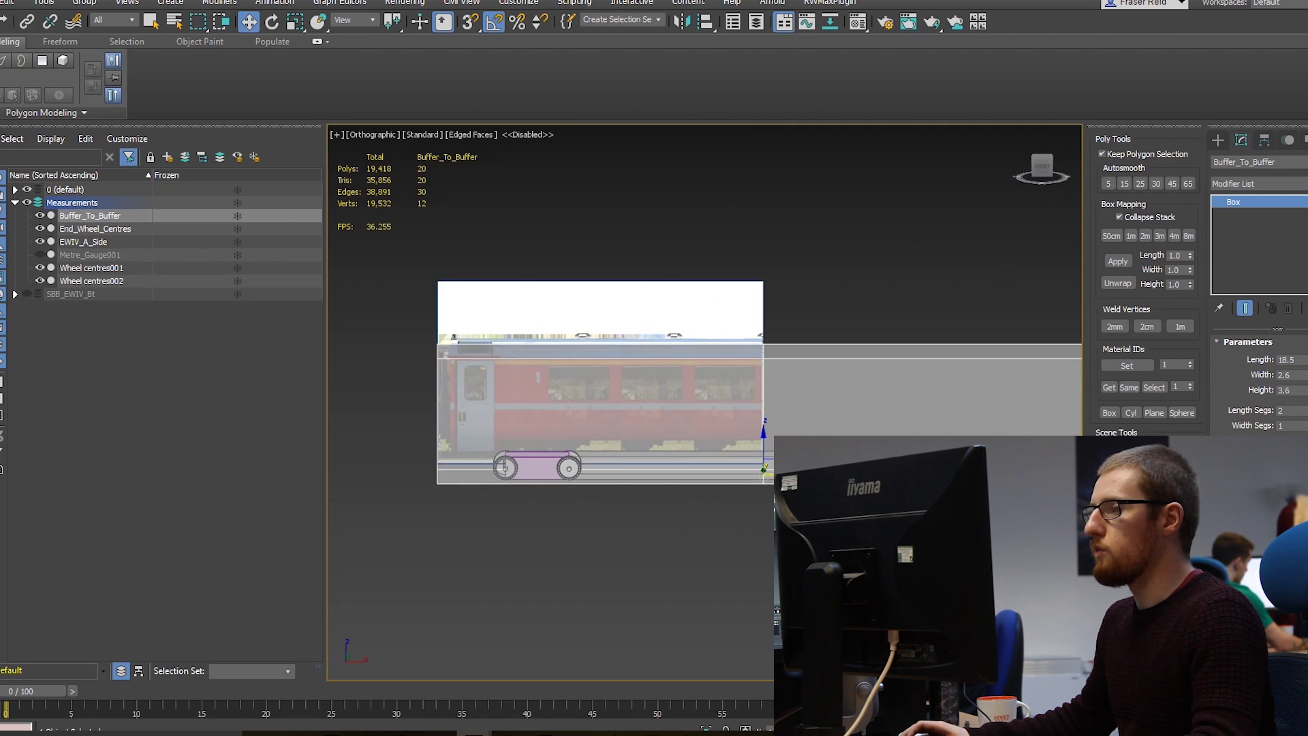
{"action": "left_click", "coordinate": [1040, 166]}
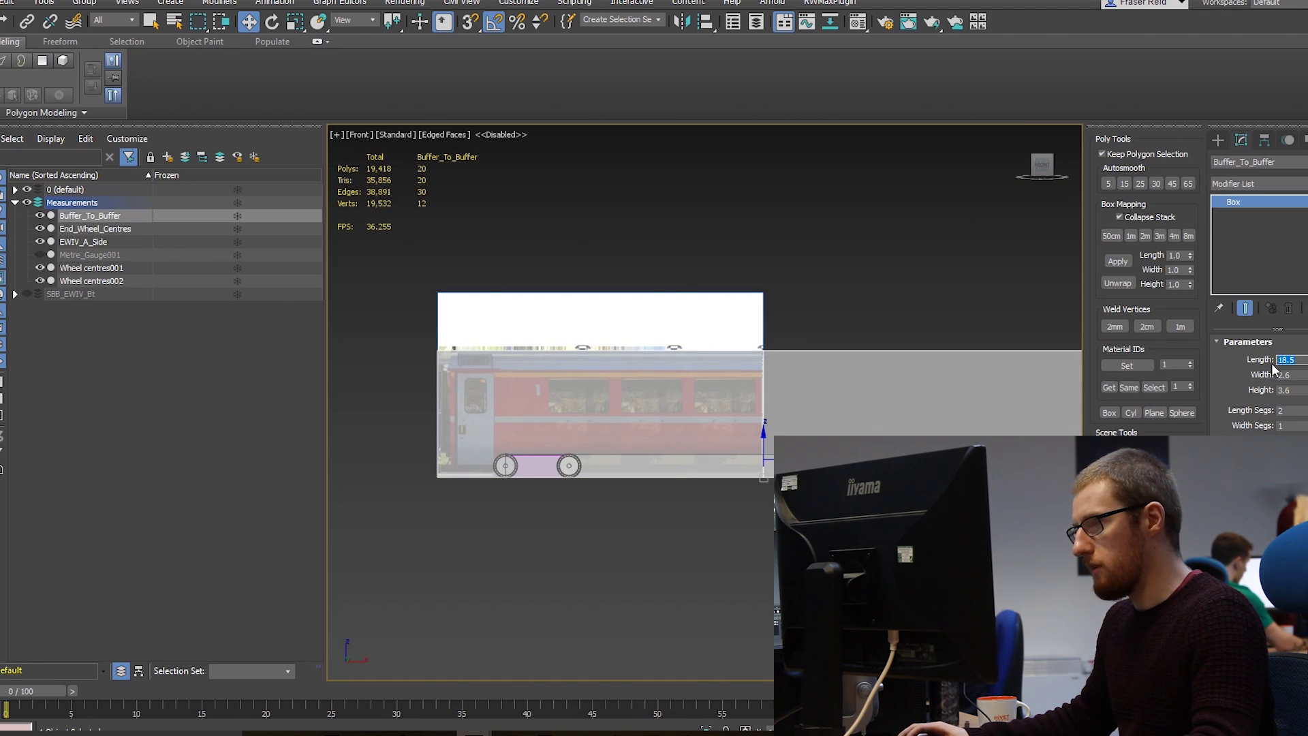
Compare the carriage side reference image with the extents of the Buffer_To_Buffer box in the front view
{"action": "scroll", "coordinate": [925, 433], "scroll_direction": "up", "scroll_amount": 1}
{"action": "middle_click_drag", "start_coordinate": [664, 482], "coordinate": [666, 417]}
{"action": "scroll", "coordinate": [700, 458], "scroll_direction": "down", "scroll_amount": 3}
{"action": "middle_click_drag", "start_coordinate": [701, 459], "coordinate": [704, 471]}
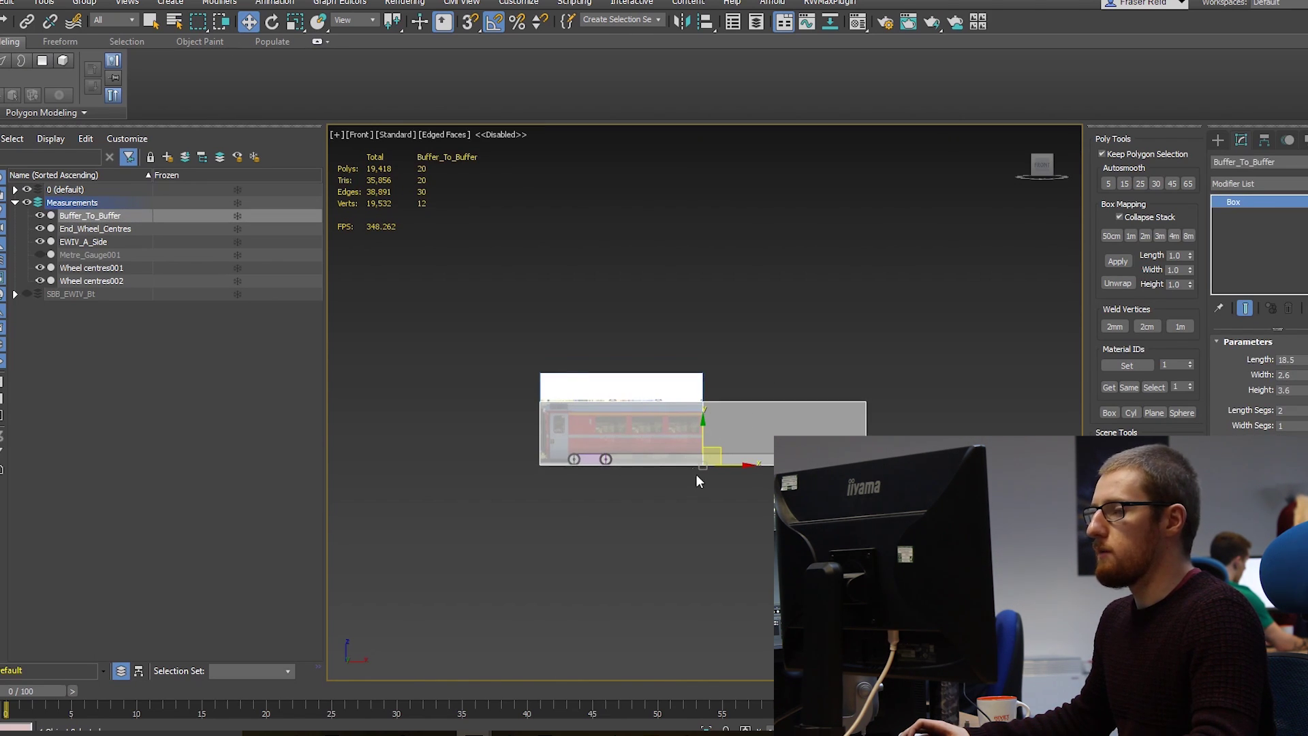
{"action": "scroll", "coordinate": [597, 470], "scroll_direction": "up", "scroll_amount": 3}
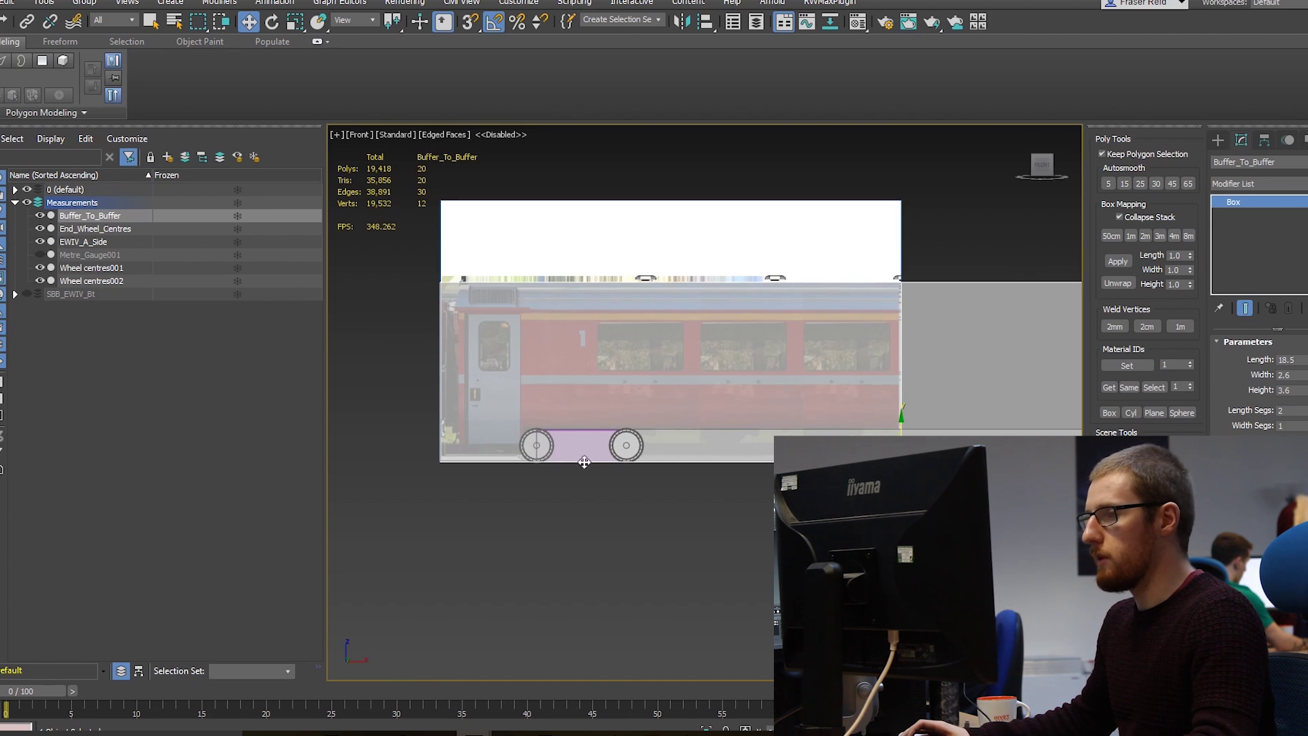
{"action": "middle_click_drag", "start_coordinate": [639, 479], "coordinate": [603, 461]}
Hide the Buffer_To_Buffer box and inspect the wheel placeholders and the length parameter of the End_Wheel_Centres box
{"action": "middle_click_drag", "start_coordinate": [572, 420], "coordinate": [509, 500], "text": "alt"}
{"action": "left_click", "coordinate": [38, 215]}
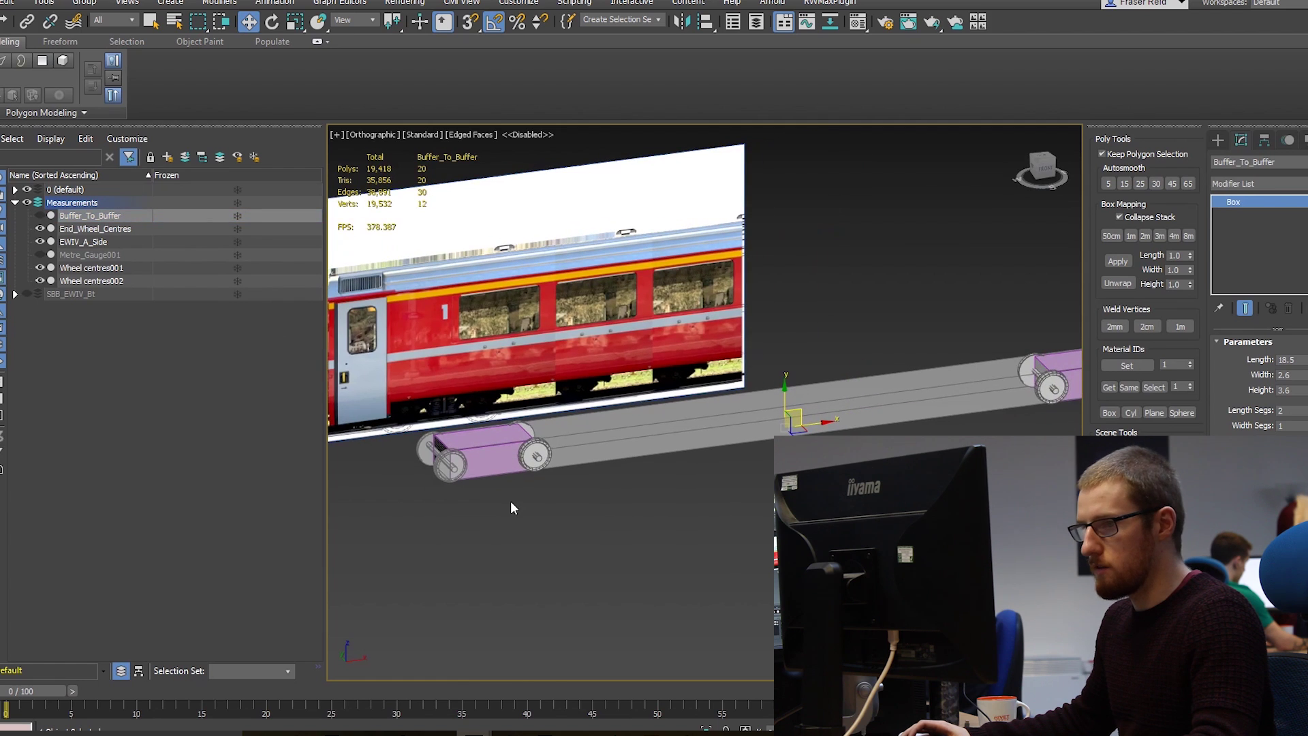
{"action": "scroll", "coordinate": [479, 448], "scroll_direction": "up", "scroll_amount": 6}
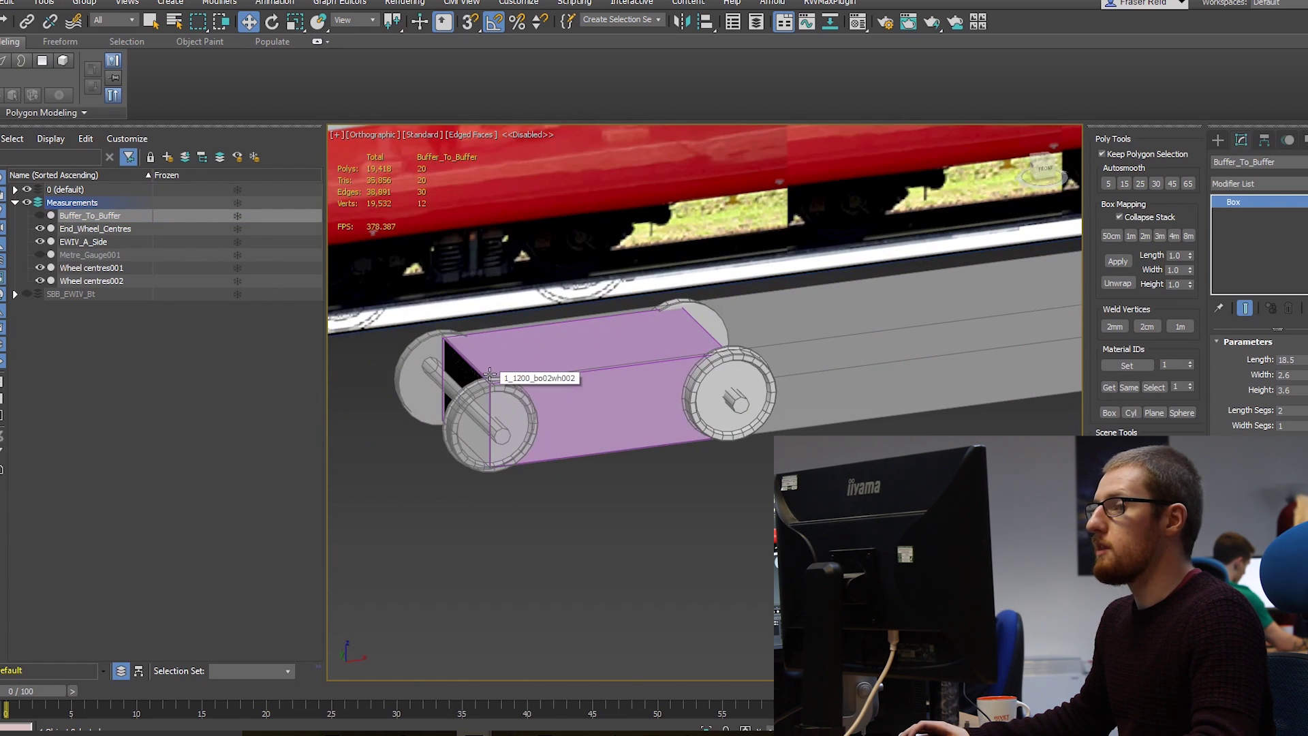
{"action": "scroll", "coordinate": [847, 414], "scroll_direction": "down", "scroll_amount": 6}
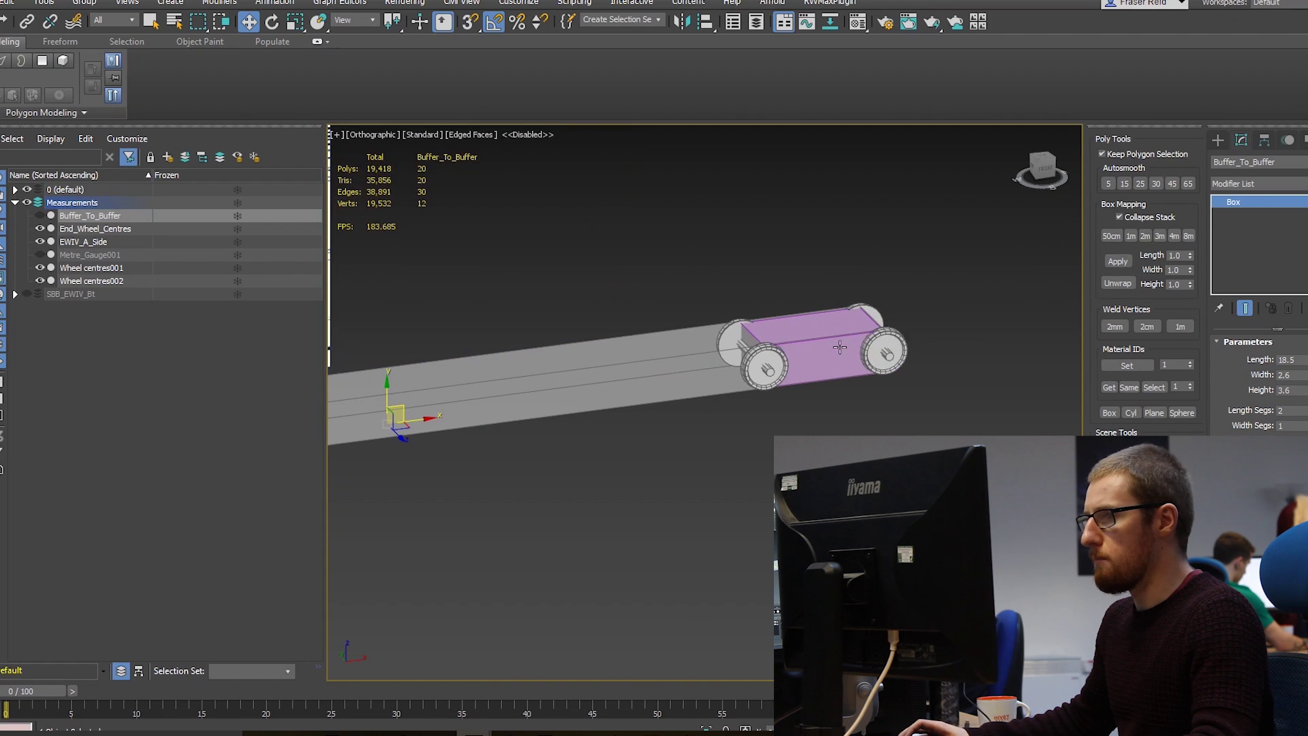
{"action": "left_click", "coordinate": [789, 353]}
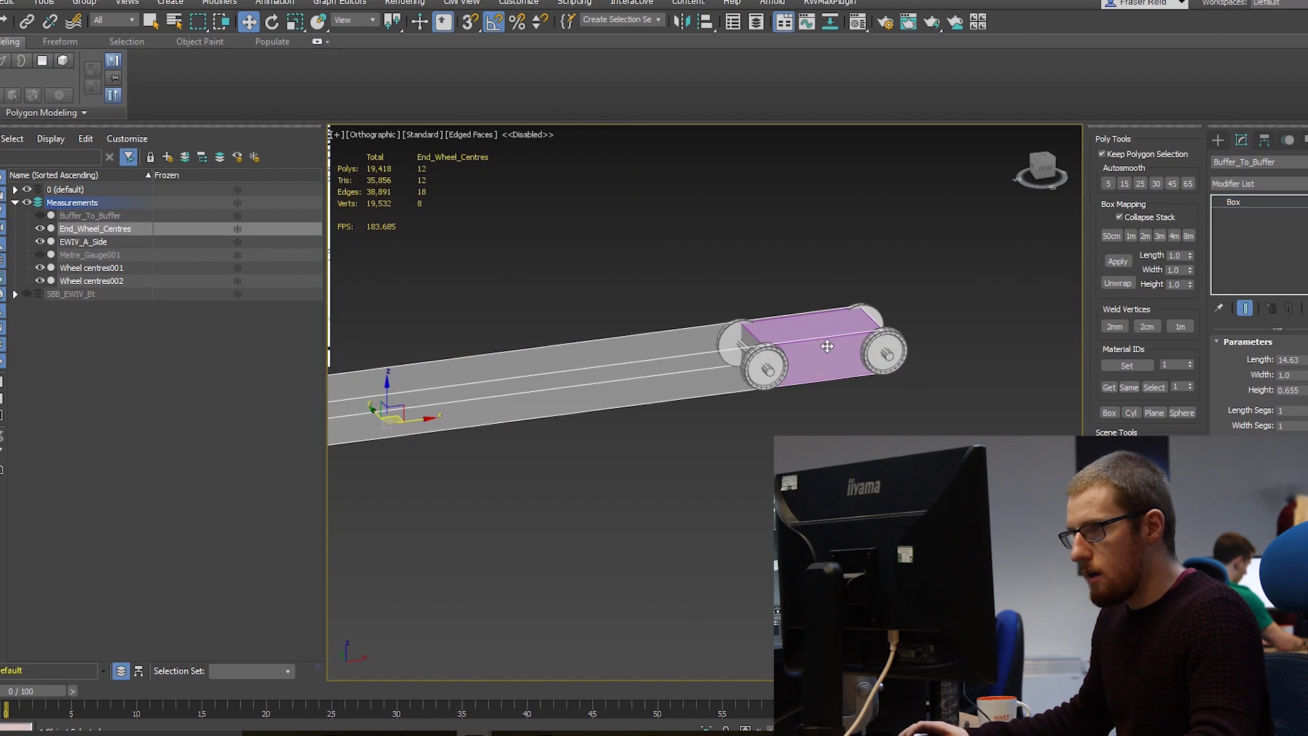
{"action": "middle_click_drag", "start_coordinate": [528, 358], "coordinate": [646, 410]}
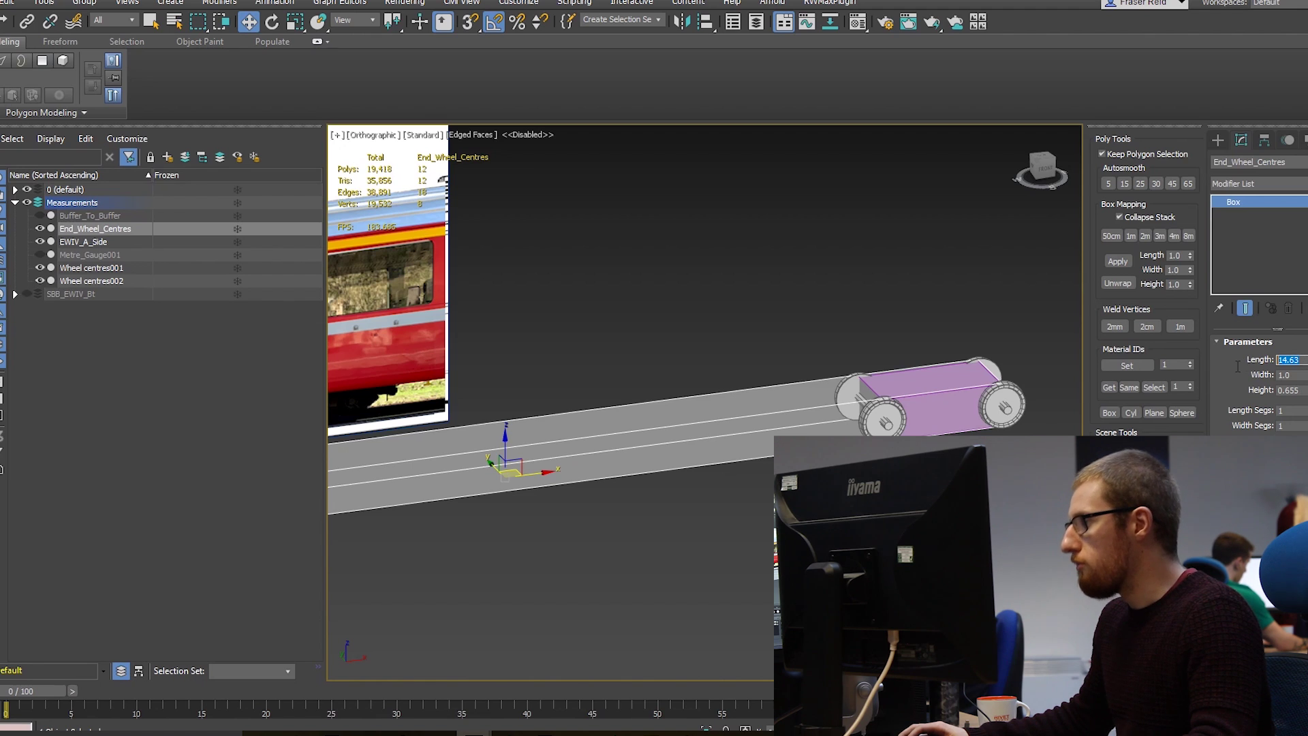
{"action": "scroll", "coordinate": [664, 433], "scroll_direction": "up", "scroll_amount": 4}
{"action": "middle_click_drag", "start_coordinate": [660, 437], "coordinate": [715, 458]}
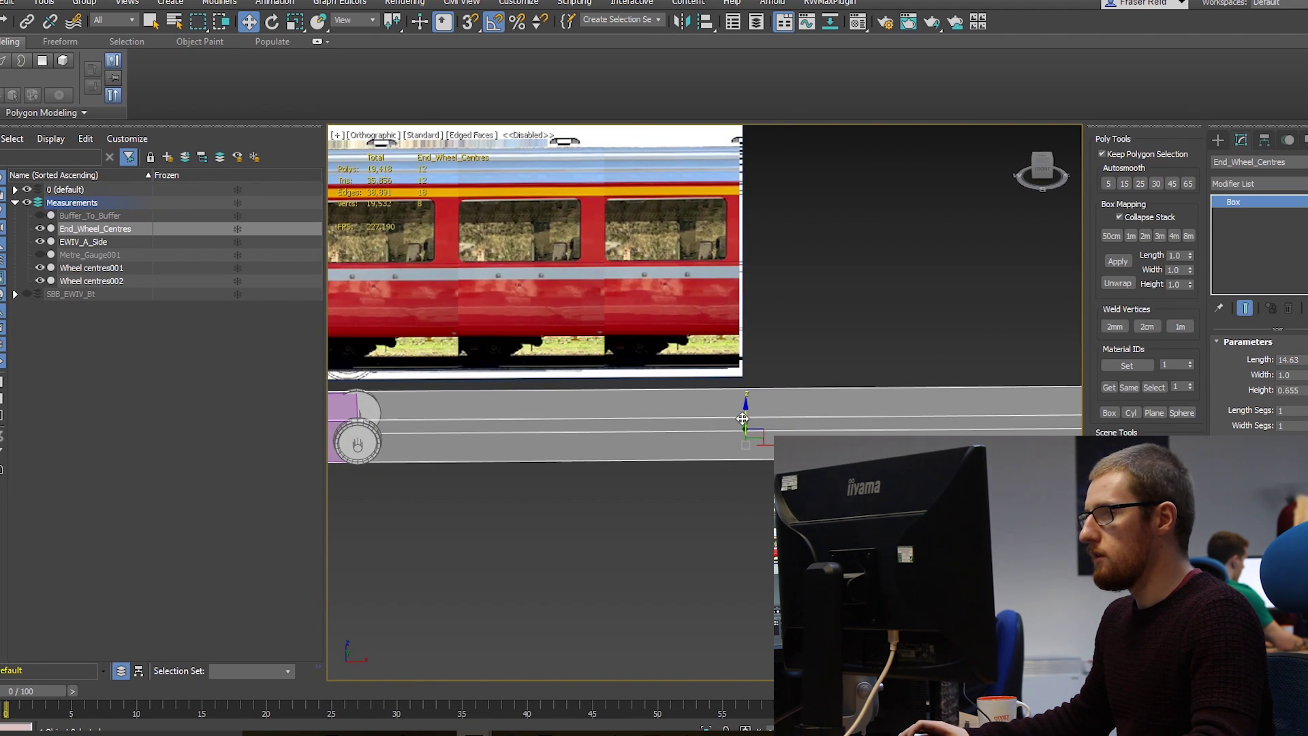
Unhide and select the Buffer_To_Buffer box, and check it against the reference image in the front view
{"action": "left_click", "coordinate": [40, 216]}
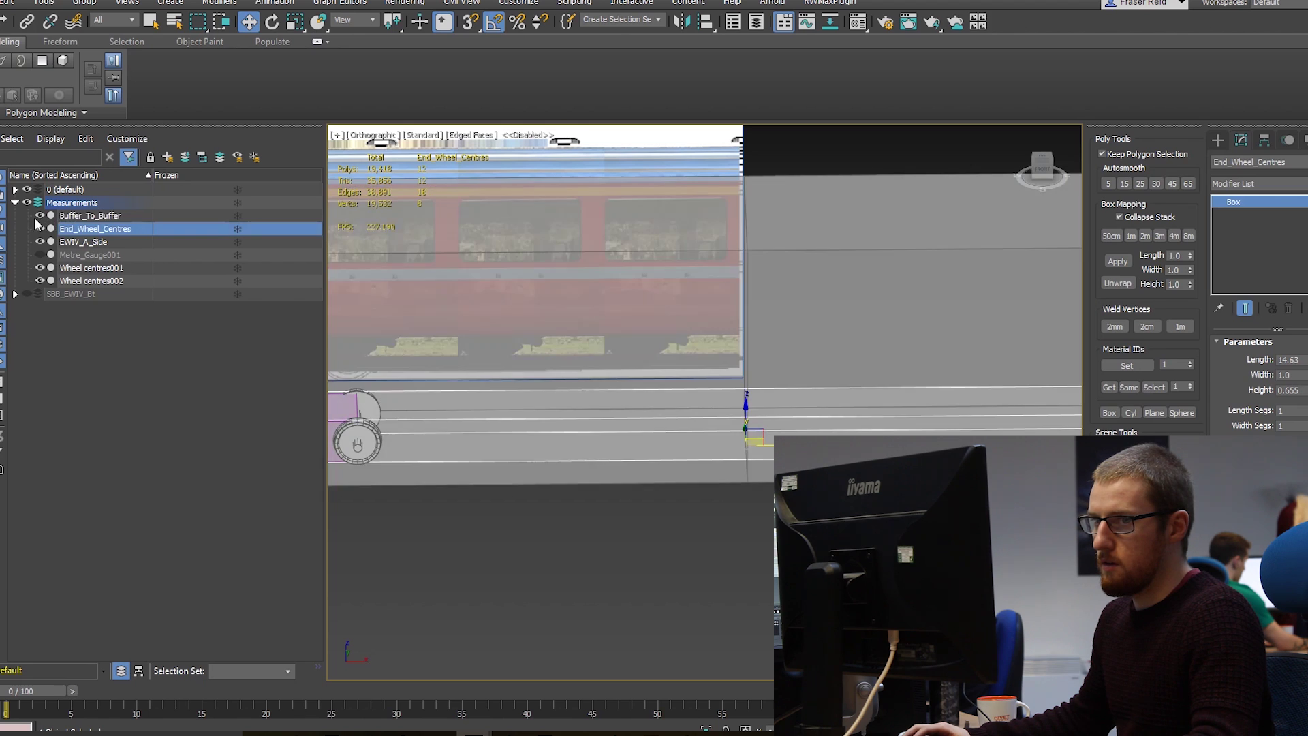
{"action": "left_click", "coordinate": [75, 216]}
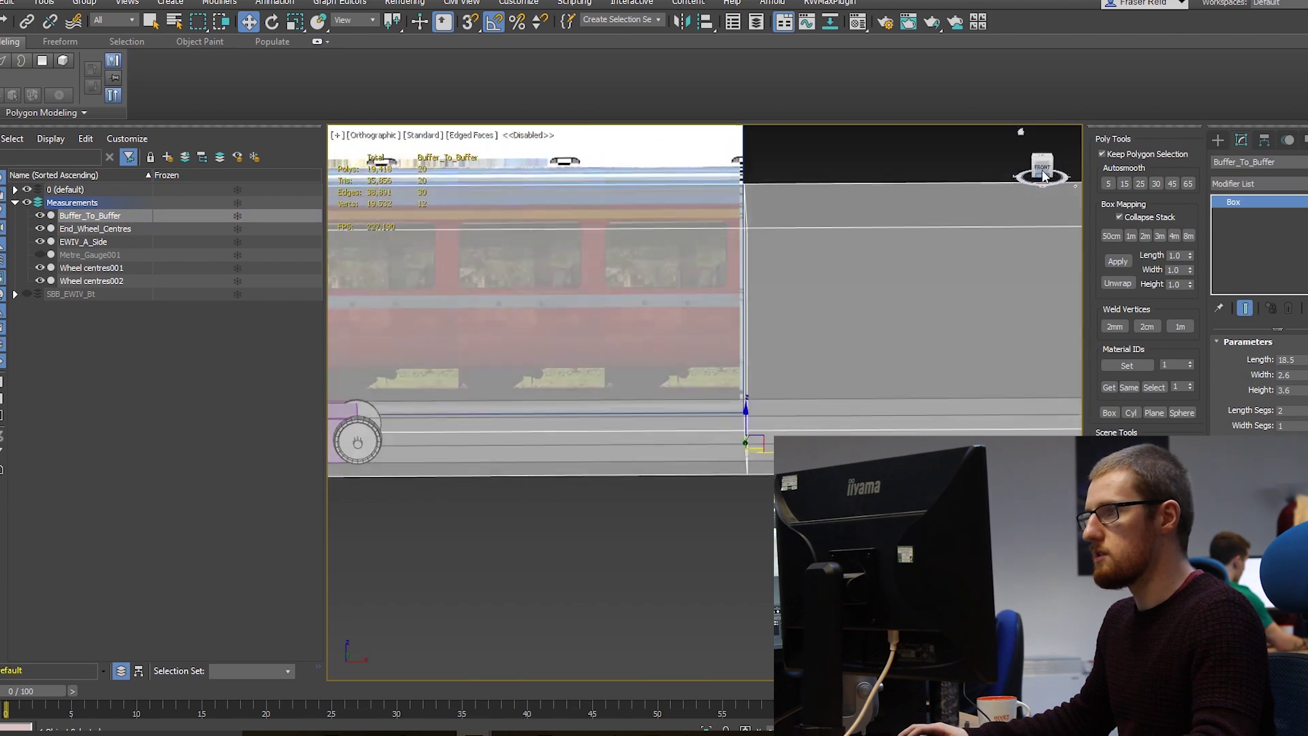
{"action": "left_click", "coordinate": [1042, 157]}
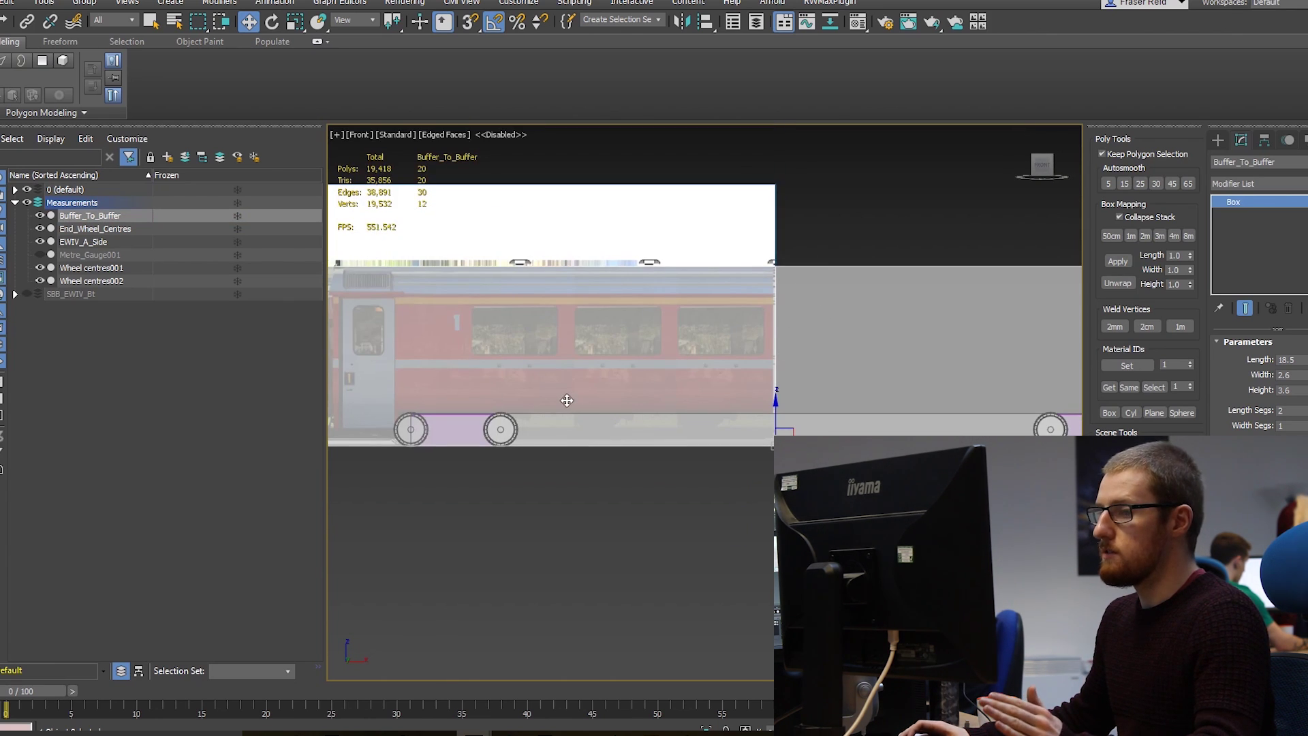
{"action": "middle_click_drag", "start_coordinate": [564, 401], "coordinate": [649, 402]}
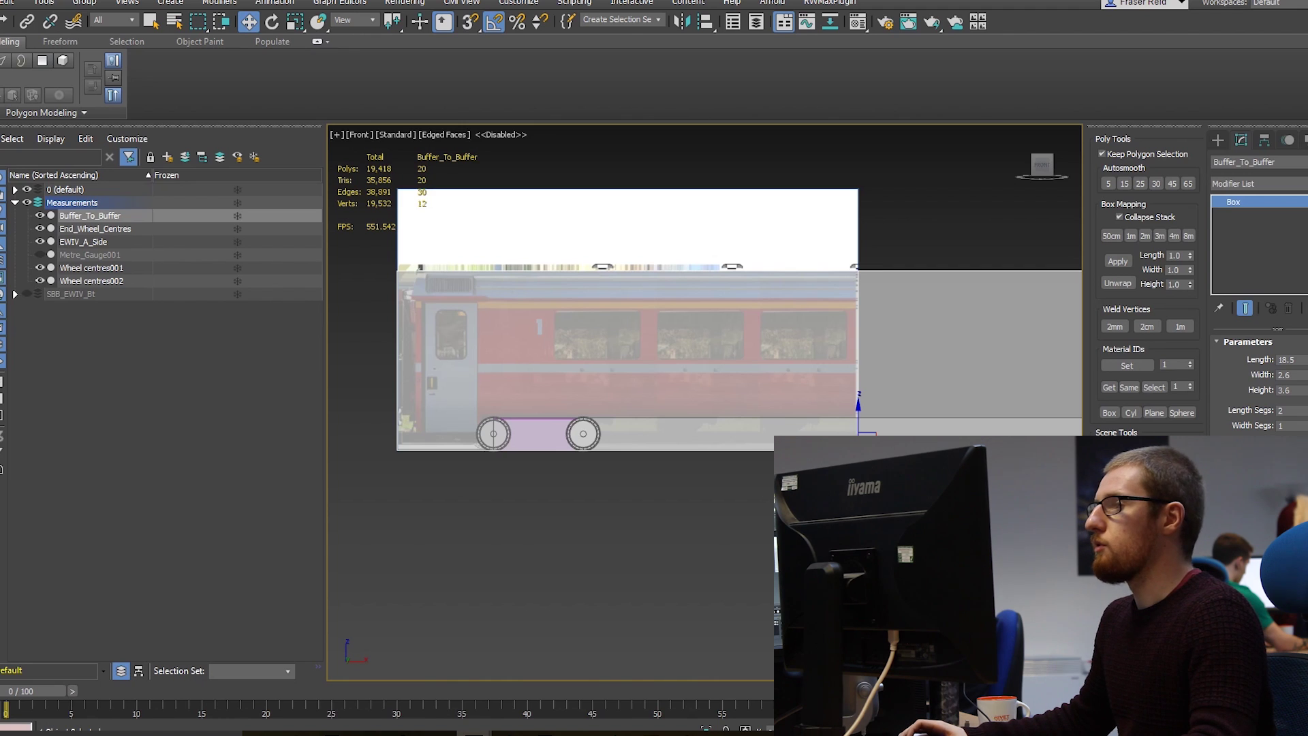
{"action": "middle_click_drag", "start_coordinate": [739, 502], "coordinate": [742, 530]}
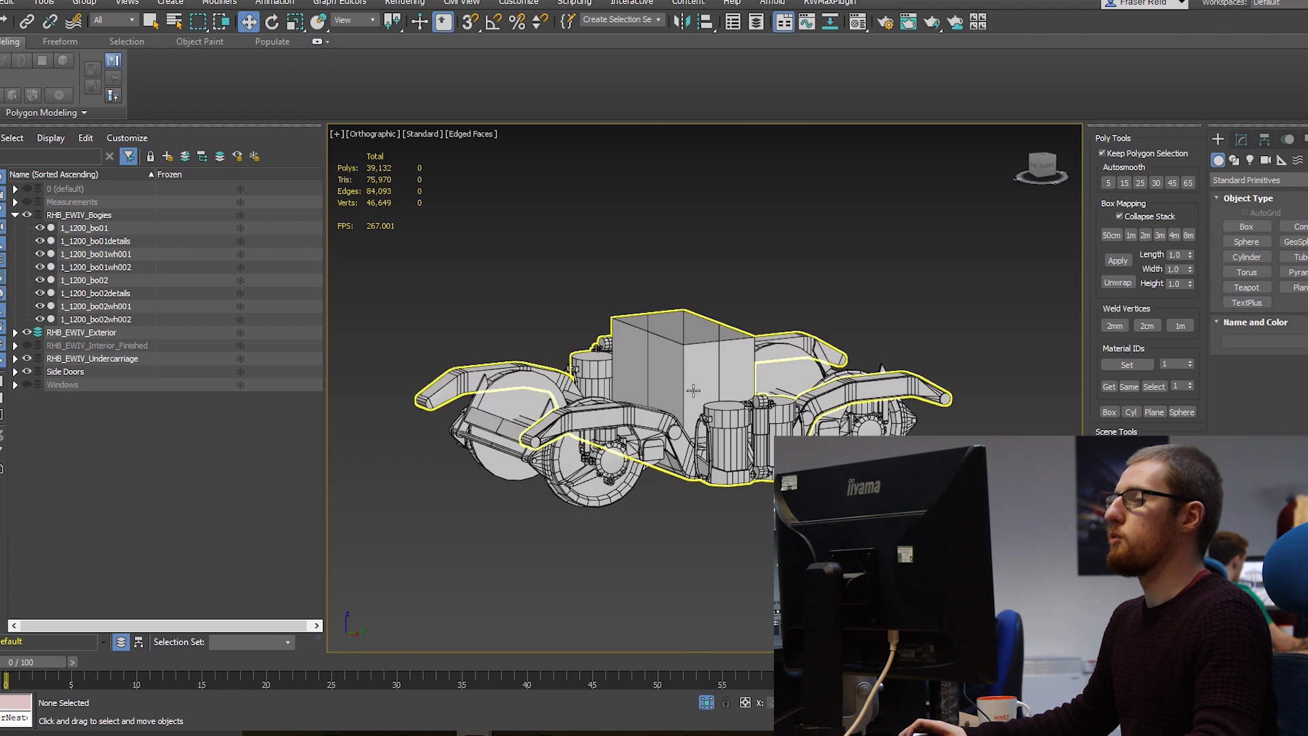
Examine the wheels, frame and suspension of the detailed bogie model up close and as a whole
{"action": "middle_click_drag", "start_coordinate": [688, 409], "coordinate": [619, 404], "text": "alt"}
{"action": "scroll", "coordinate": [620, 404], "scroll_direction": "up", "scroll_amount": 5}
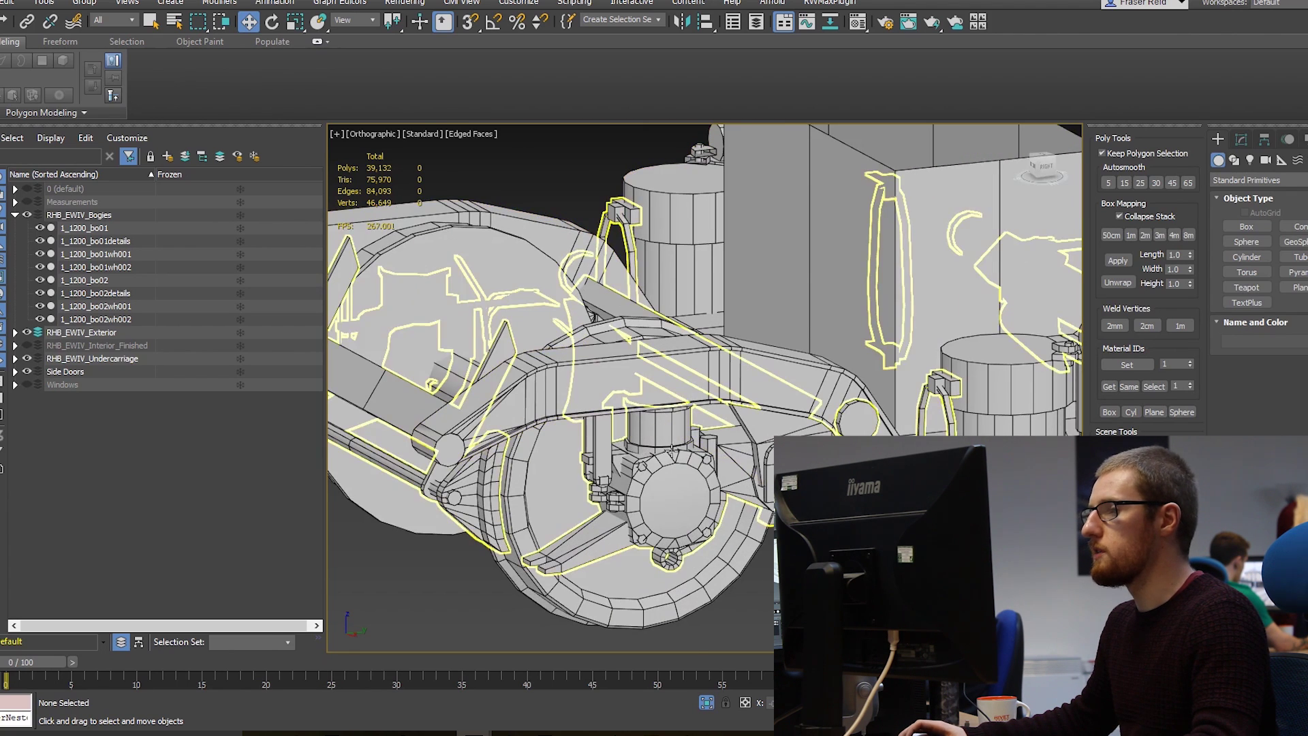
{"action": "middle_click_drag", "start_coordinate": [659, 449], "coordinate": [608, 443]}
{"action": "scroll", "coordinate": [652, 447], "scroll_direction": "down", "scroll_amount": 3}
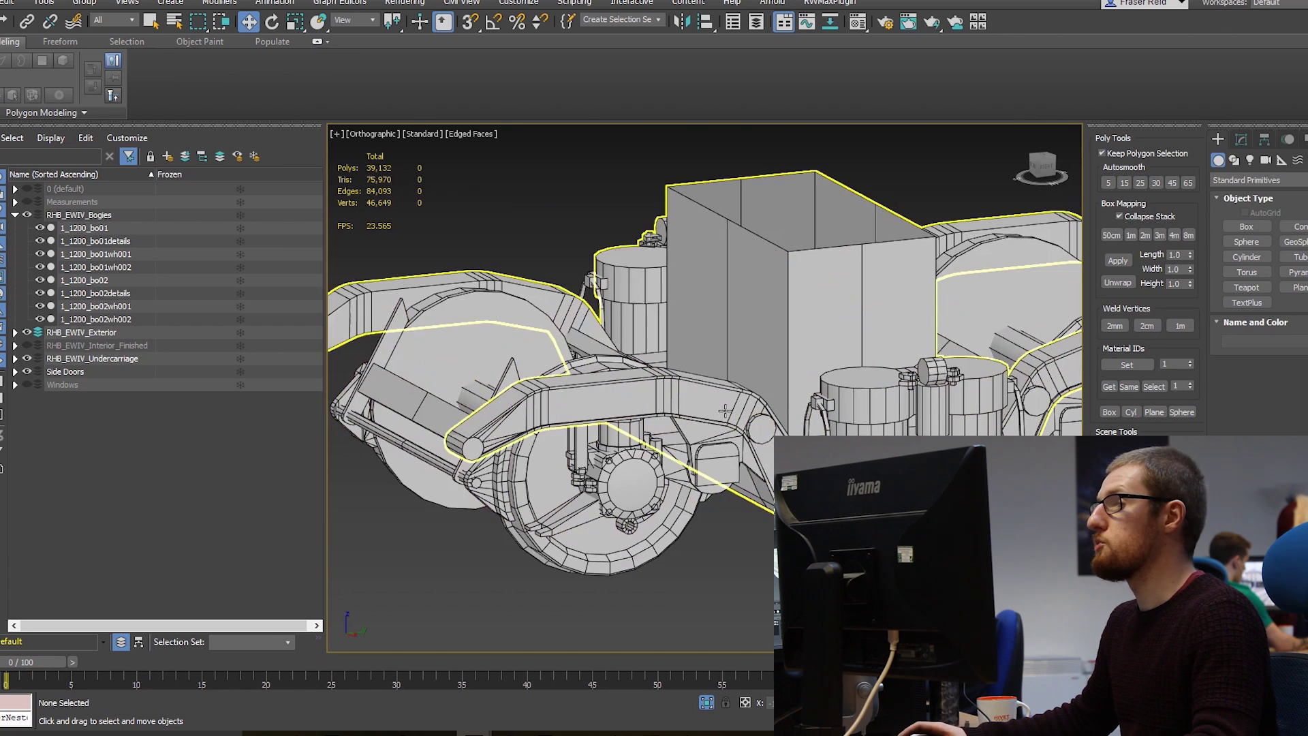
{"action": "scroll", "coordinate": [749, 434], "scroll_direction": "down", "scroll_amount": 2}
{"action": "scroll", "coordinate": [752, 431], "scroll_direction": "down", "scroll_amount": 2}
{"action": "middle_click_drag", "start_coordinate": [752, 430], "coordinate": [721, 453], "text": "alt"}
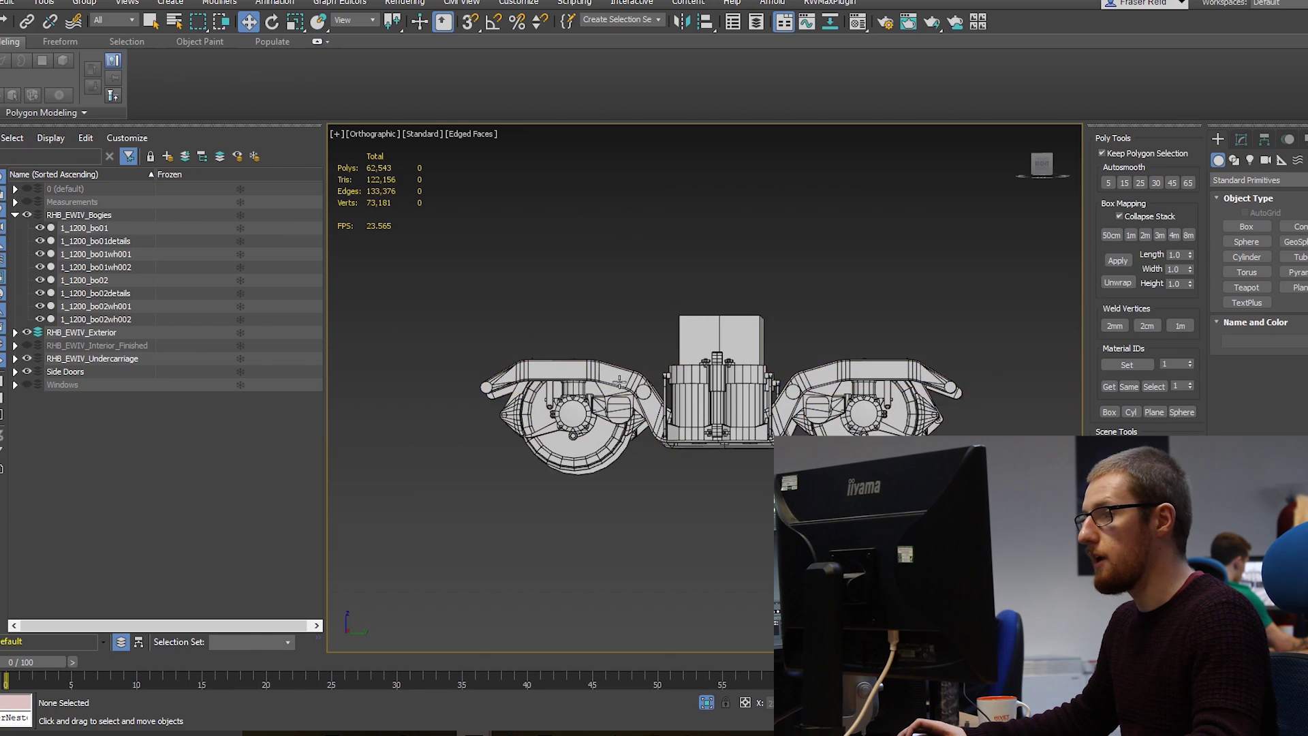
Select the 1_1200_bo02details object to inspect the bogie's small parts, and clear the selection
{"action": "scroll", "coordinate": [586, 398], "scroll_direction": "up", "scroll_amount": 5}
{"action": "middle_click_drag", "start_coordinate": [628, 405], "coordinate": [715, 486]}
{"action": "left_click", "coordinate": [657, 405]}
{"action": "scroll", "coordinate": [656, 404], "scroll_direction": "down", "scroll_amount": 1}
{"action": "scroll", "coordinate": [669, 439], "scroll_direction": "down", "scroll_amount": 6}
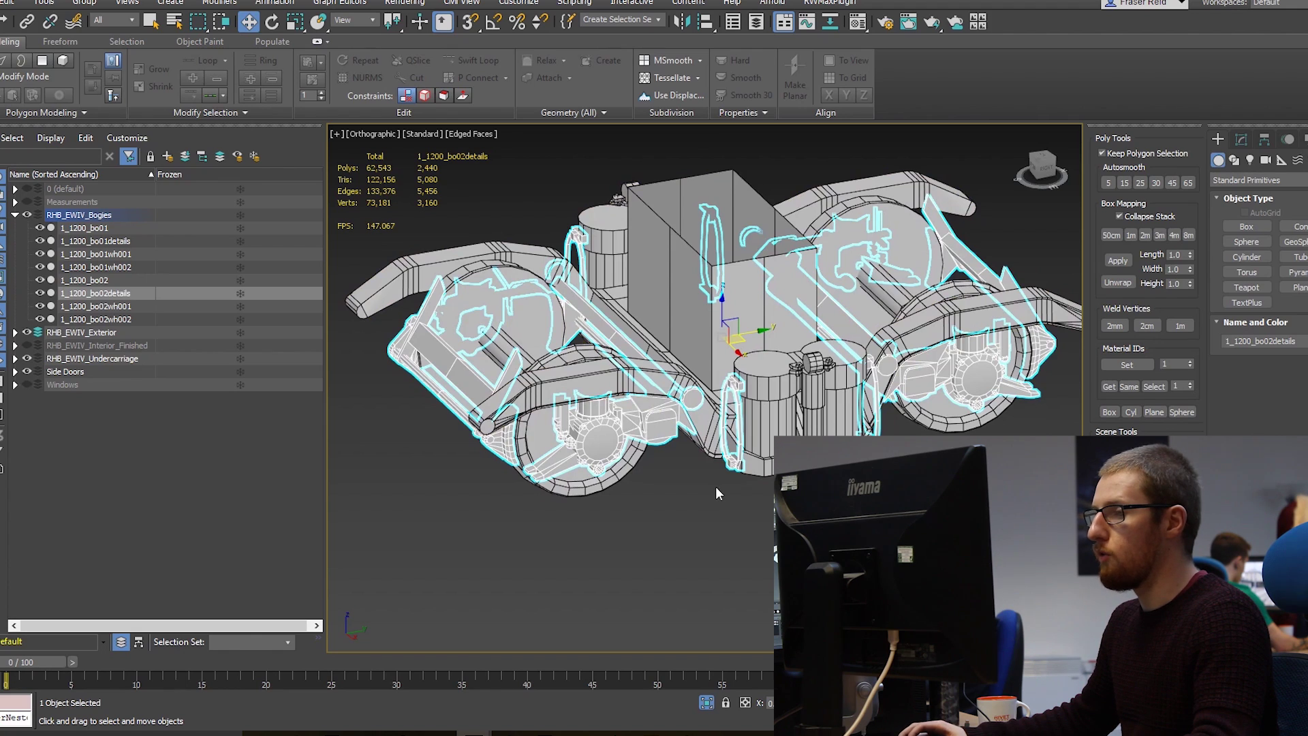
{"action": "left_click", "coordinate": [715, 486]}
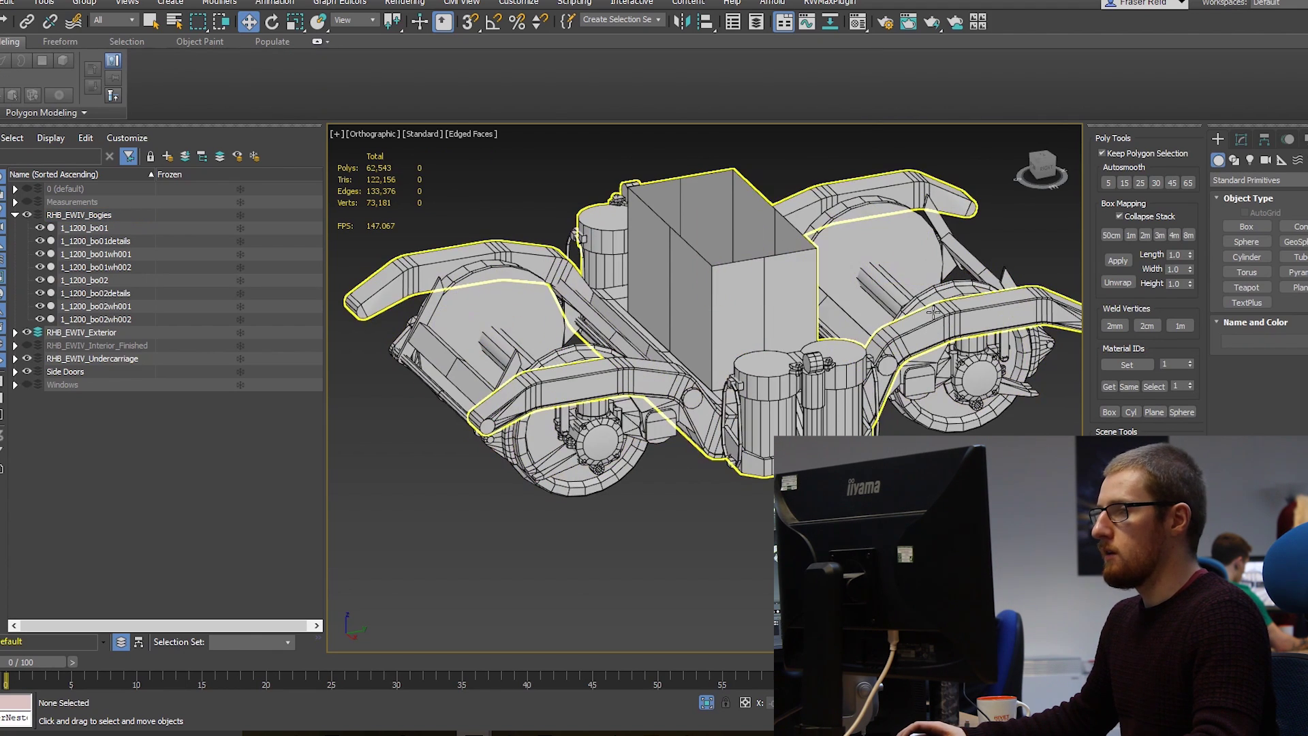
Examine the whole bogie model from an angled view and from the side
{"action": "mouse_move", "coordinate": [654, 430]}
{"action": "middle_mouse_down"}
{"action": "mouse_move", "coordinate": [688, 402]}
{"action": "mouse_move", "coordinate": [672, 439]}
{"action": "middle_mouse_up"}
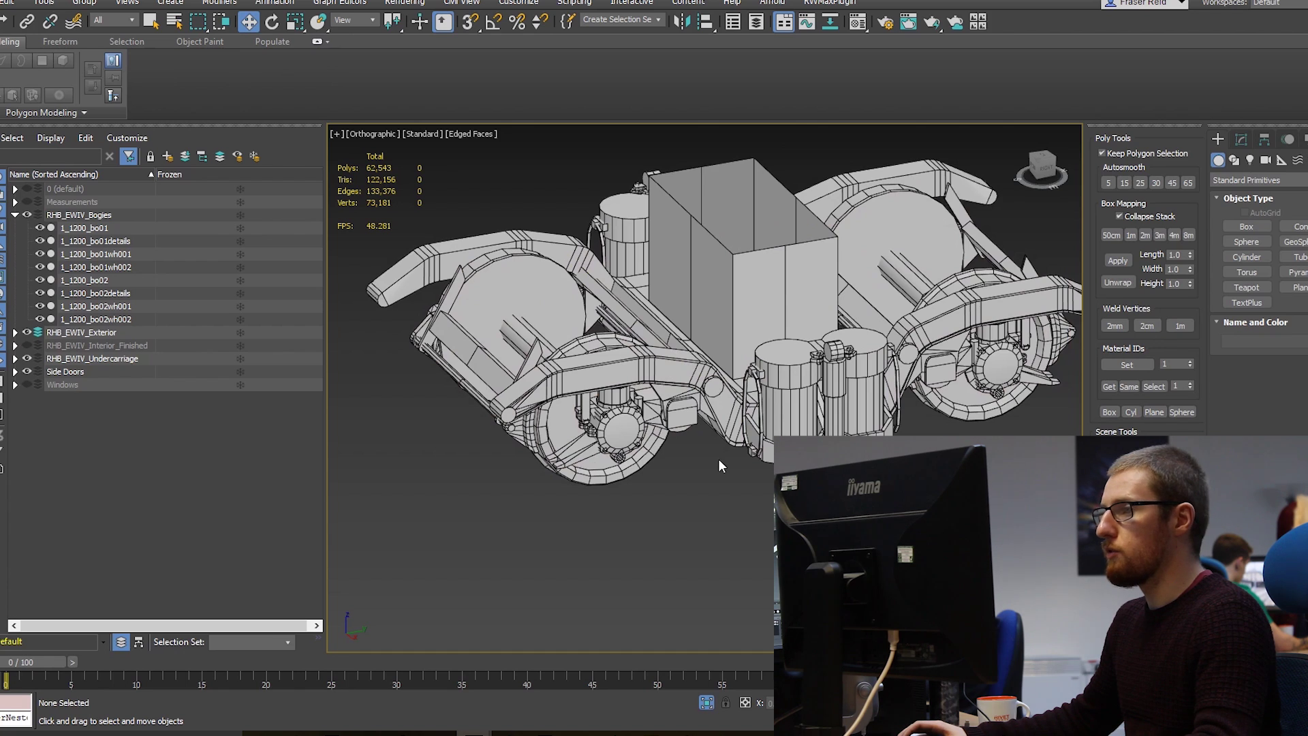
{"action": "middle_click_drag", "start_coordinate": [692, 440], "coordinate": [724, 499]}
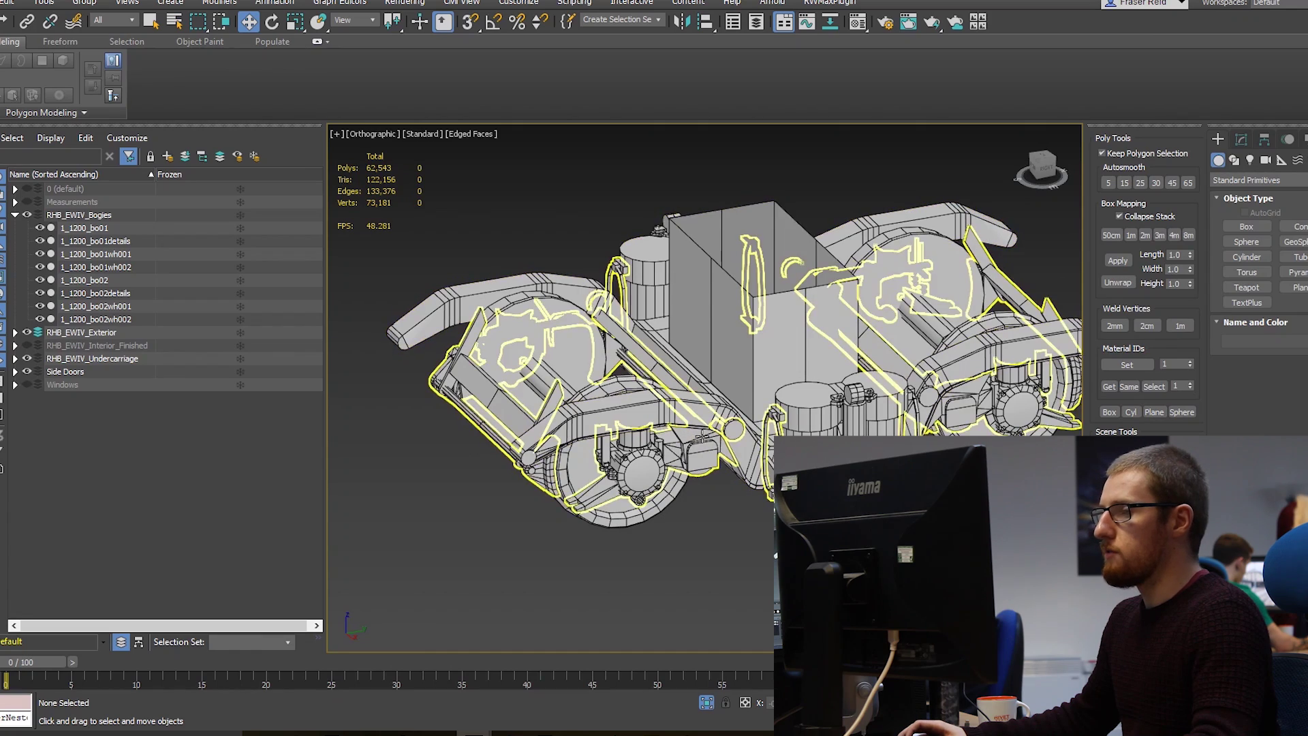
{"action": "middle_click_drag", "start_coordinate": [717, 444], "coordinate": [633, 389]}
{"action": "middle_click_drag", "start_coordinate": [681, 344], "coordinate": [679, 356]}
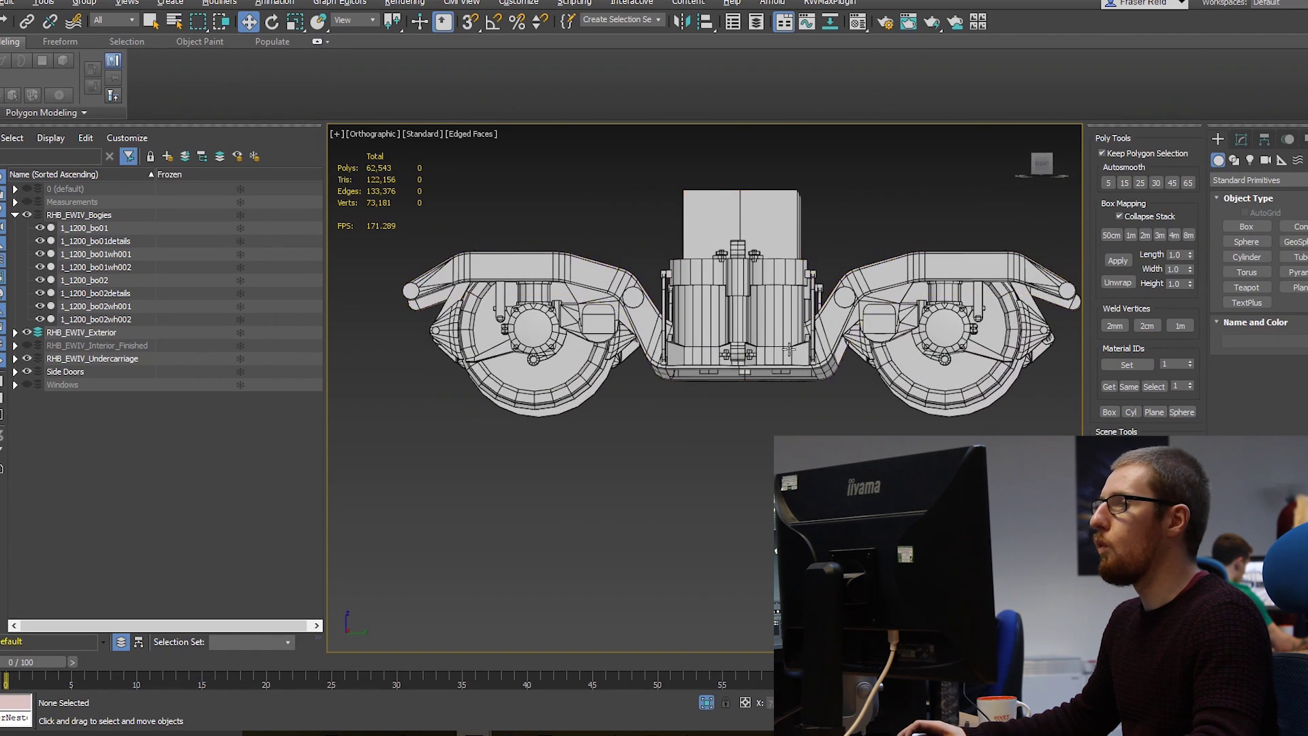
{"action": "middle_click_drag", "start_coordinate": [811, 390], "coordinate": [807, 293]}
{"action": "middle_click_drag", "start_coordinate": [920, 219], "coordinate": [916, 232], "text": "alt"}
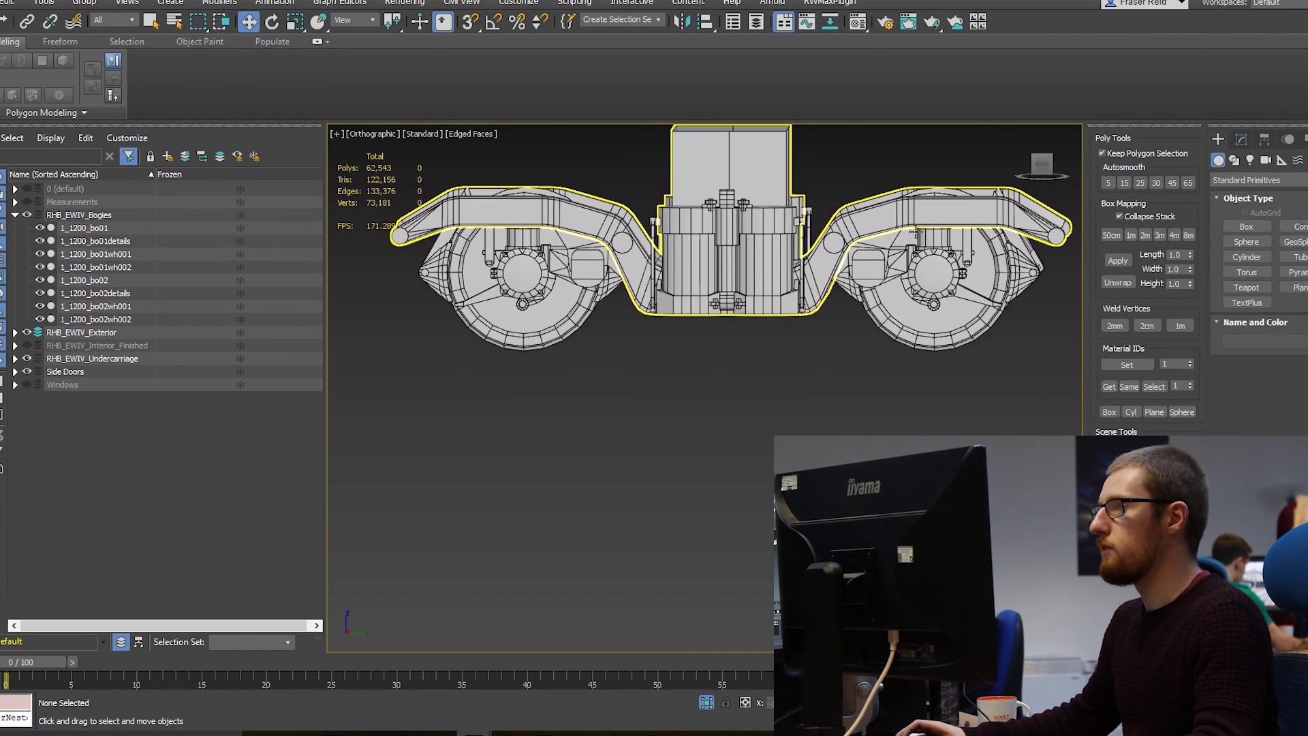
Switch to the straight right view and inspect the bogie's axle box, springs and wheel details up close
{"action": "left_click", "coordinate": [1041, 164]}
{"action": "middle_click_drag", "start_coordinate": [707, 252], "coordinate": [722, 301]}
{"action": "middle_click_drag", "start_coordinate": [663, 251], "coordinate": [720, 287]}
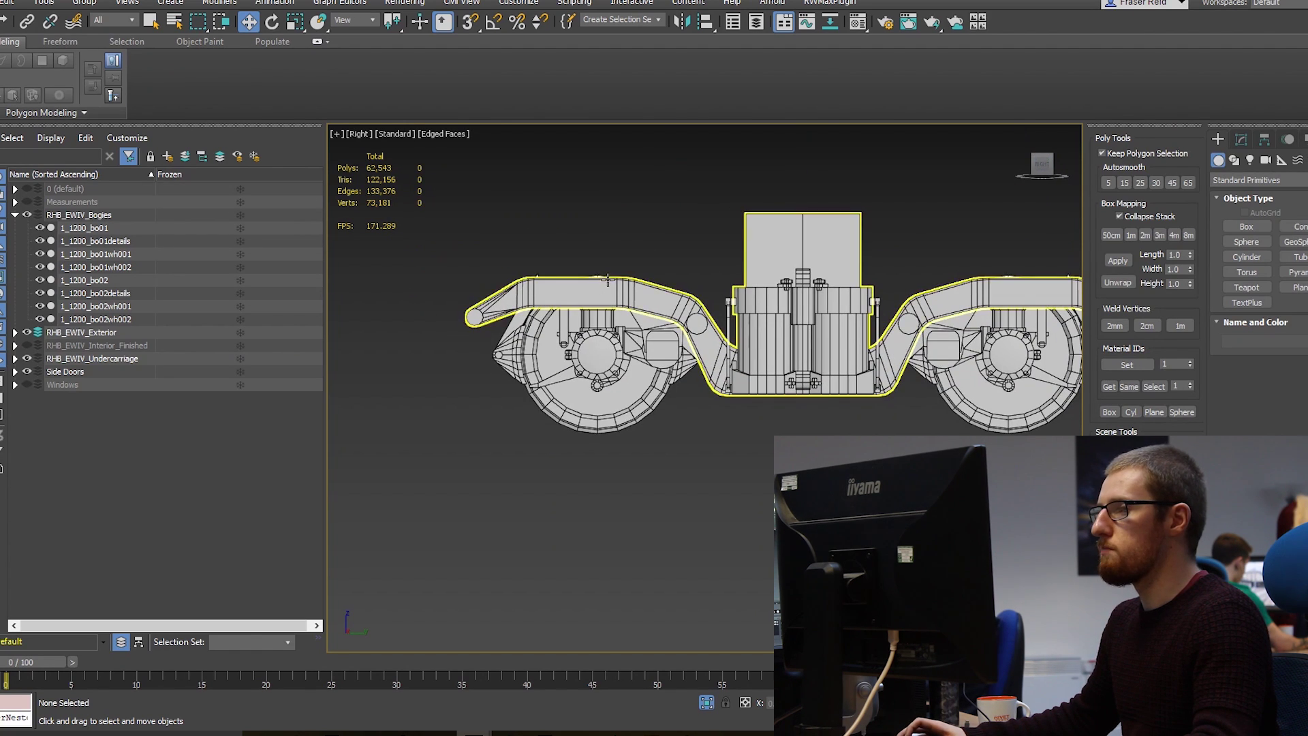
{"action": "scroll", "coordinate": [685, 240], "scroll_direction": "up", "scroll_amount": 8}
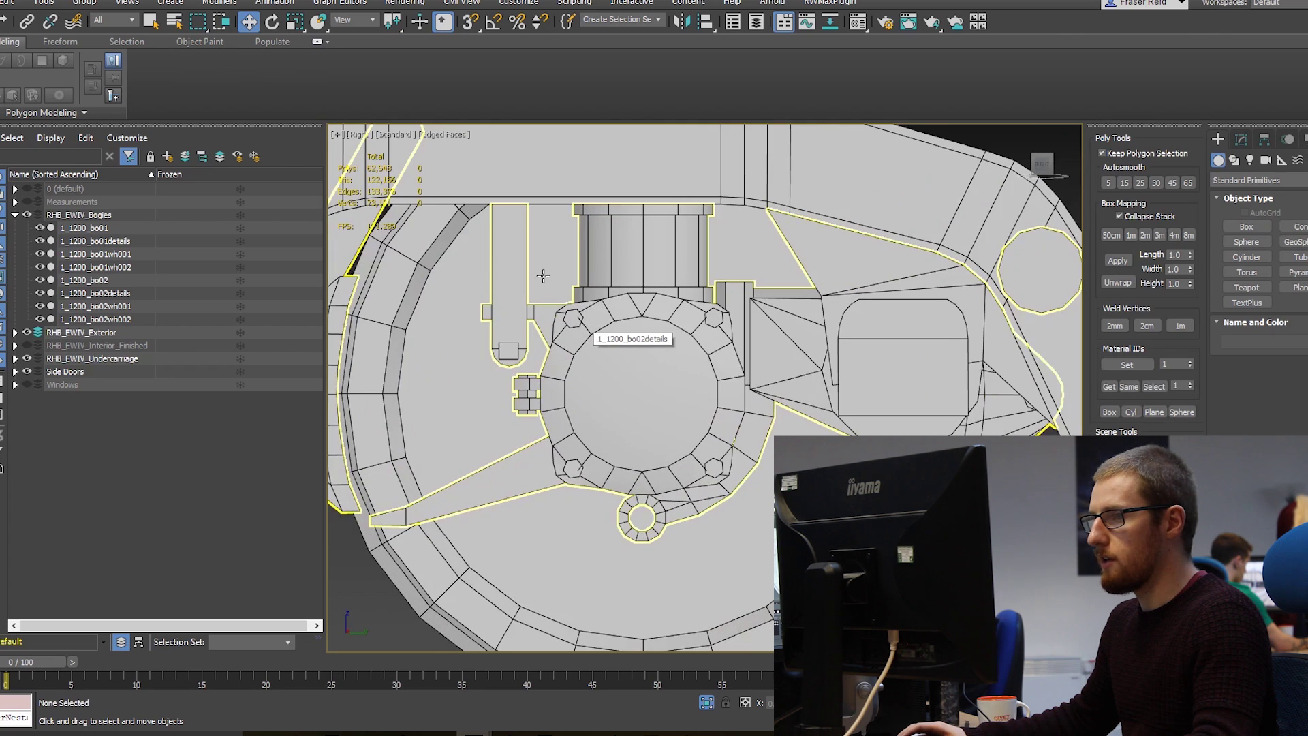
{"action": "scroll", "coordinate": [752, 300], "scroll_direction": "down", "scroll_amount": 8}
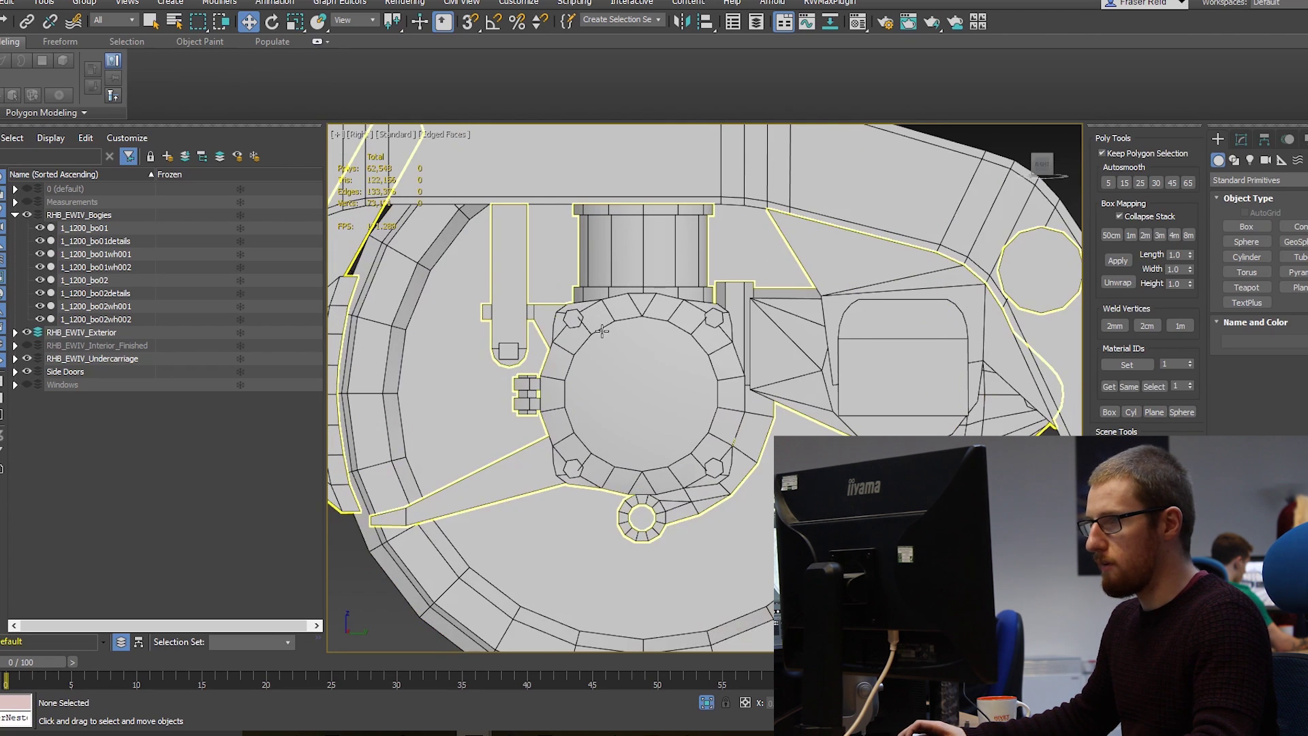
{"action": "scroll", "coordinate": [653, 327], "scroll_direction": "down", "scroll_amount": 2}
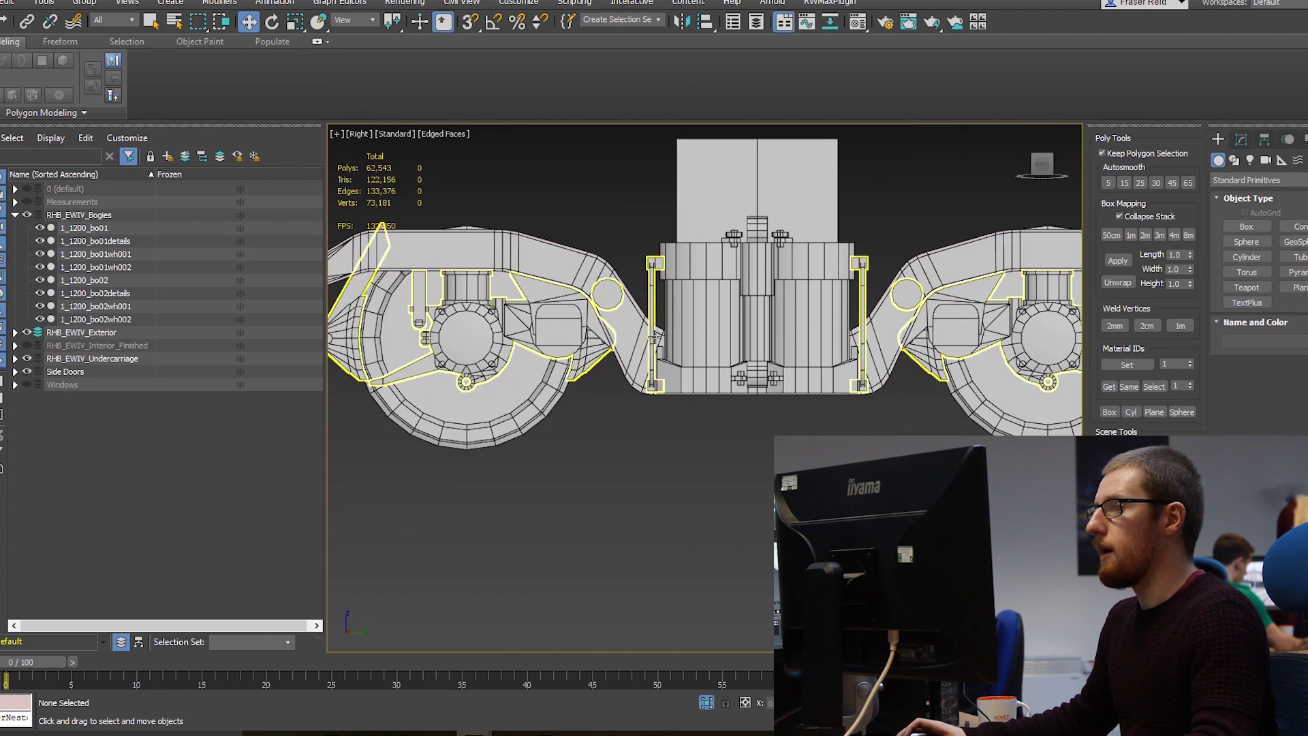
{"action": "middle_click_drag", "start_coordinate": [777, 345], "coordinate": [684, 410]}
{"action": "scroll", "coordinate": [634, 366], "scroll_direction": "down", "scroll_amount": 3}
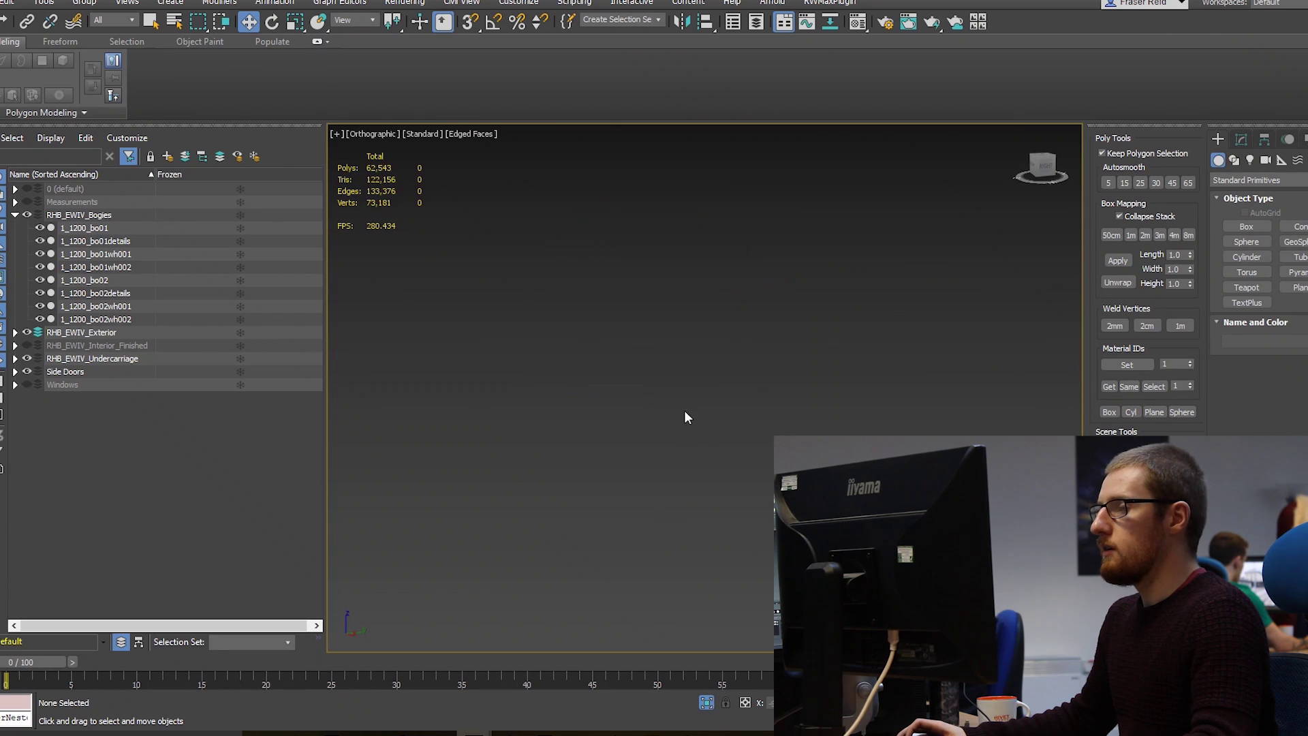
Turn off the edged-faces display and inspect the bogie's axle box and wheel in plain shading
{"action": "scroll", "coordinate": [684, 410], "scroll_direction": "down", "scroll_amount": 3}
{"action": "middle_click_drag", "start_coordinate": [1008, 549], "coordinate": [629, 383]}
{"action": "scroll", "coordinate": [706, 350], "scroll_direction": "up", "scroll_amount": 6}
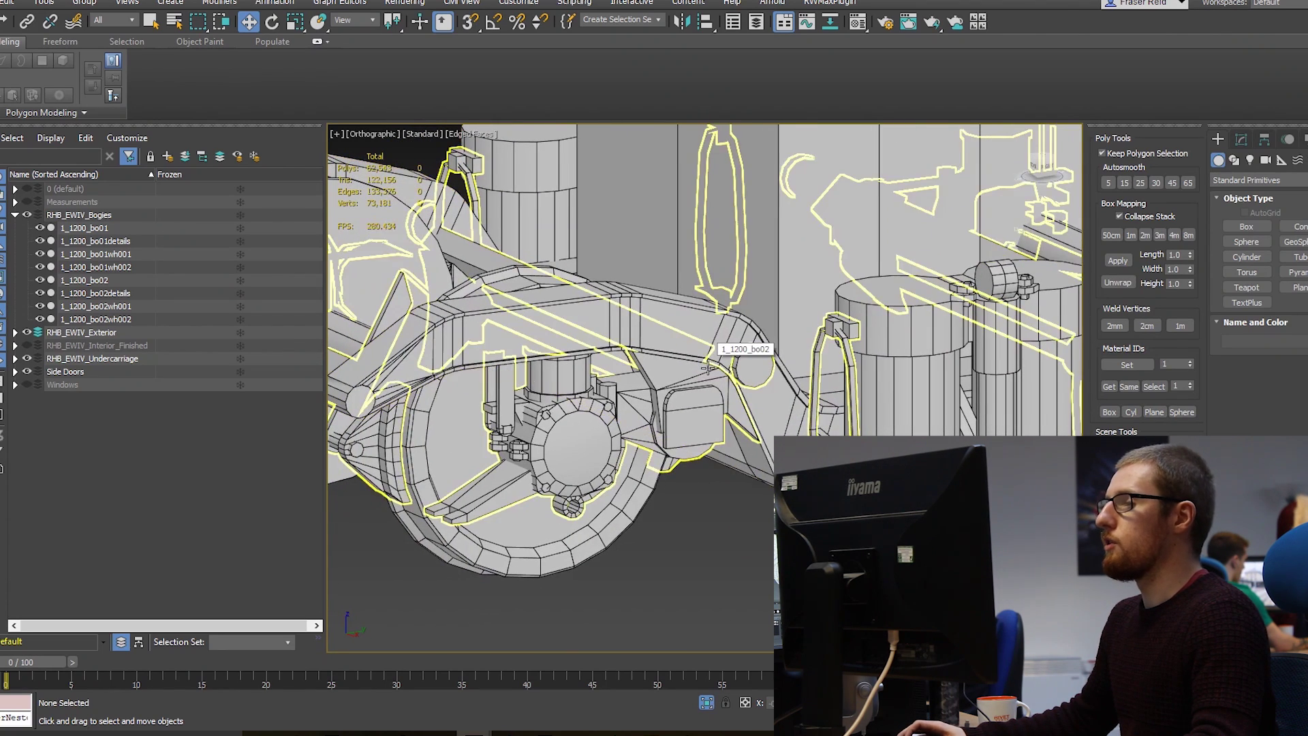
{"action": "mouse_move", "coordinate": [708, 367]}
{"action": "middle_mouse_down"}
{"action": "mouse_move", "coordinate": [718, 359]}
{"action": "mouse_move", "coordinate": [603, 359]}
{"action": "middle_mouse_up"}
{"action": "scroll", "coordinate": [681, 383], "scroll_direction": "down", "scroll_amount": 5}
{"action": "key", "text": "F4"}
{"action": "middle_click_drag", "start_coordinate": [521, 354], "coordinate": [629, 374]}
{"action": "scroll", "coordinate": [629, 374], "scroll_direction": "up", "scroll_amount": 5}
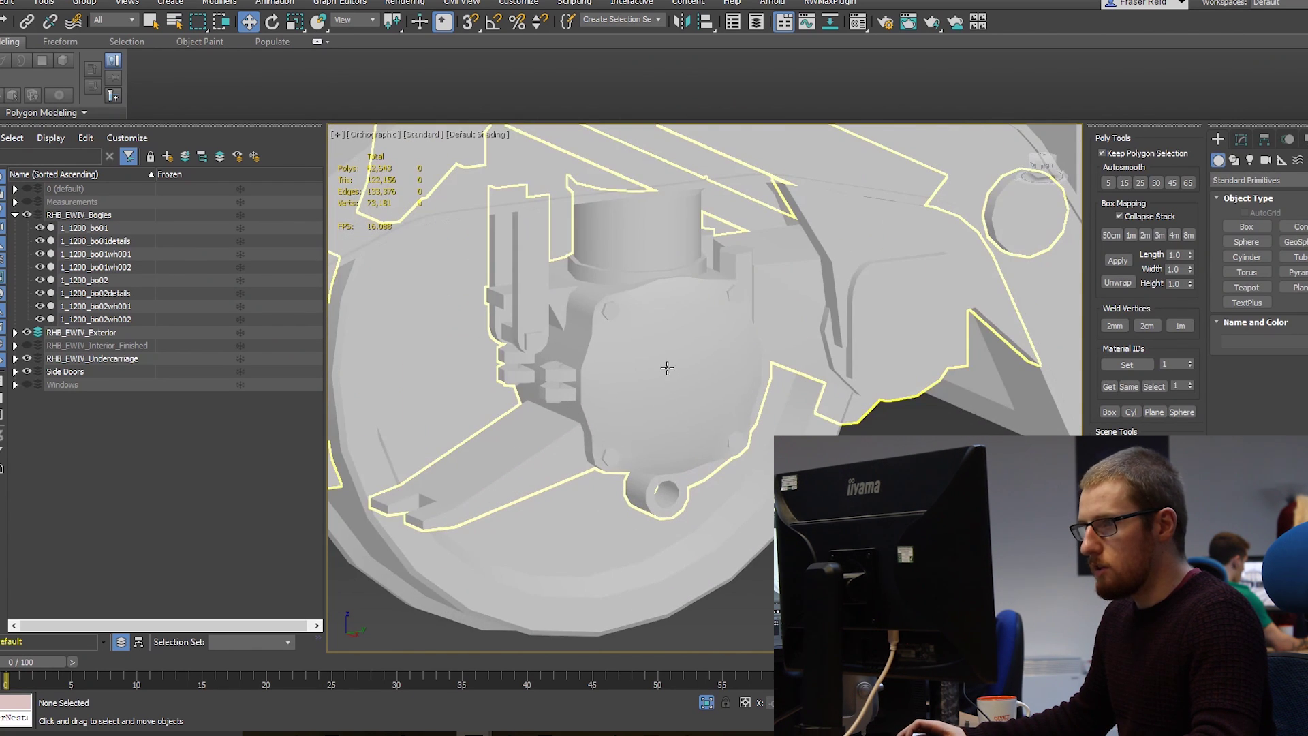
Examine the central cylinders and the other wheel of the plainly shaded bogie, up close and as a whole
{"action": "middle_click_drag", "start_coordinate": [667, 368], "coordinate": [766, 379], "text": "alt"}
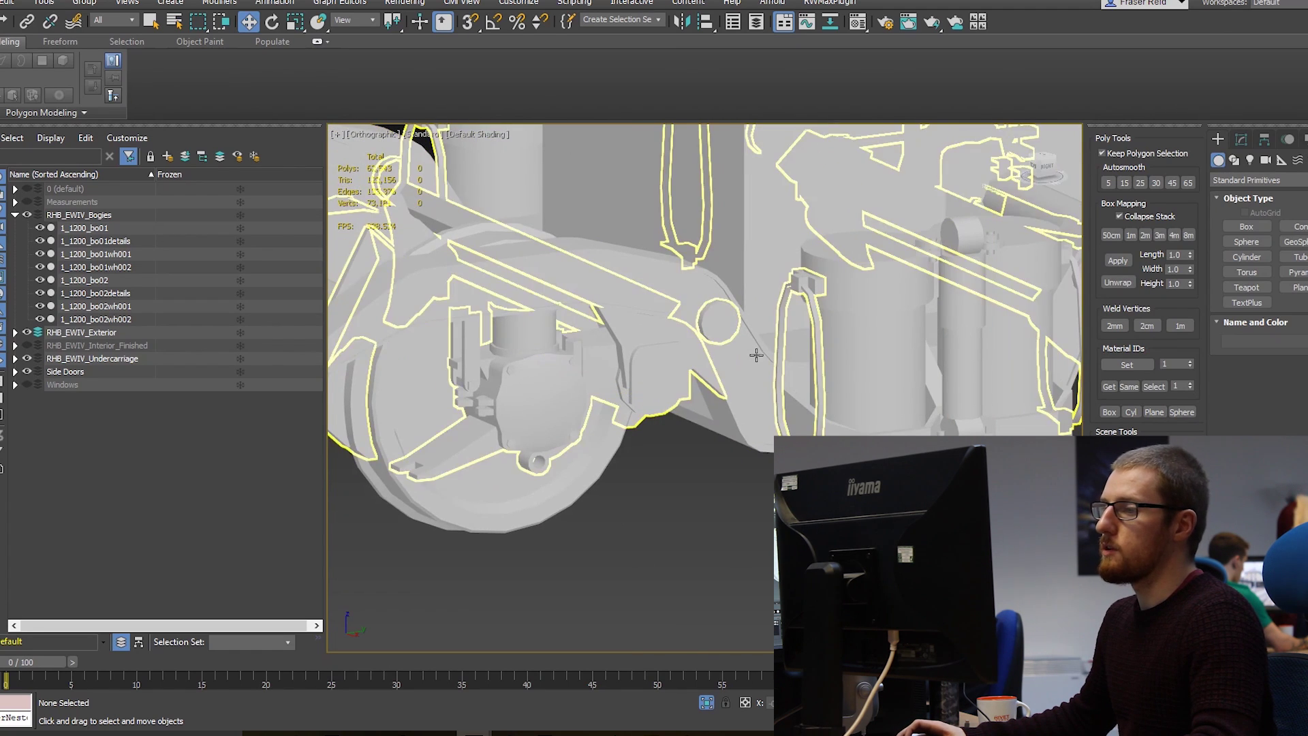
{"action": "middle_click_drag", "start_coordinate": [764, 353], "coordinate": [661, 376]}
{"action": "middle_click_drag", "start_coordinate": [851, 416], "coordinate": [803, 390], "text": "alt"}
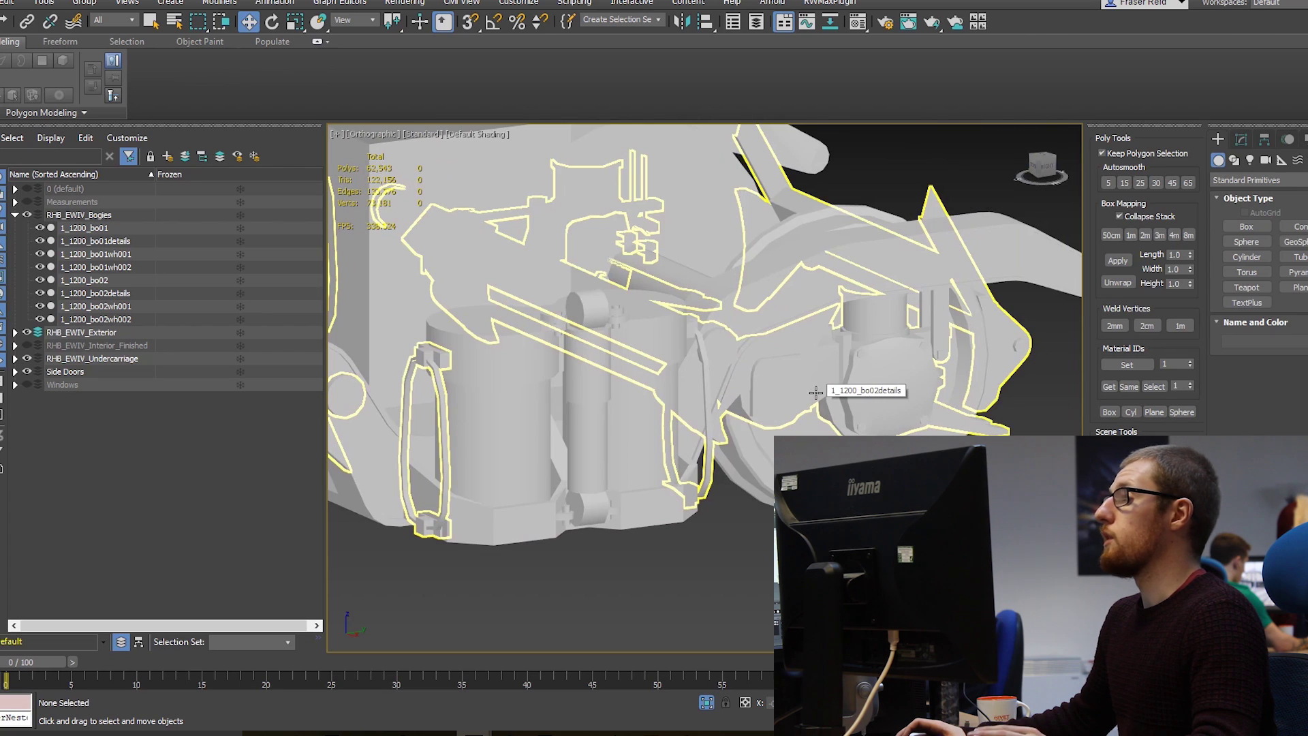
{"action": "scroll", "coordinate": [816, 393], "scroll_direction": "down", "scroll_amount": 5}
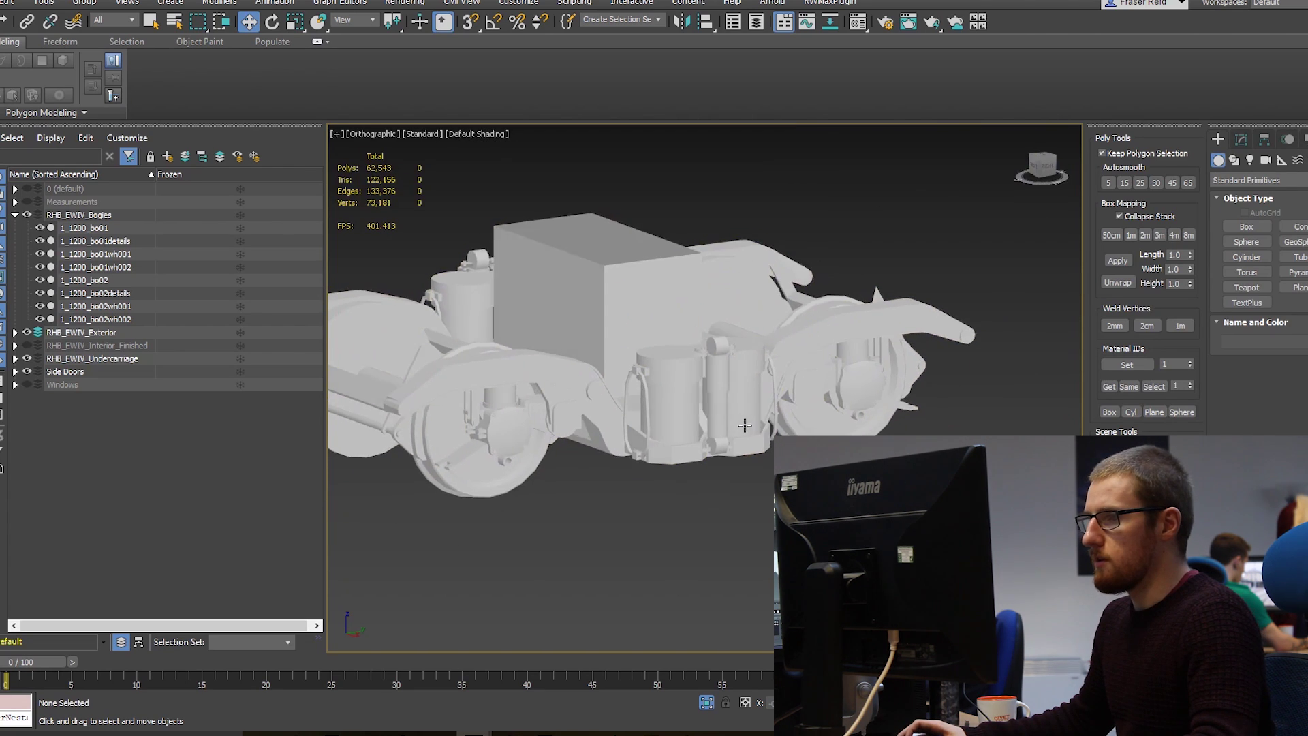
{"action": "middle_click_drag", "start_coordinate": [725, 421], "coordinate": [795, 389]}
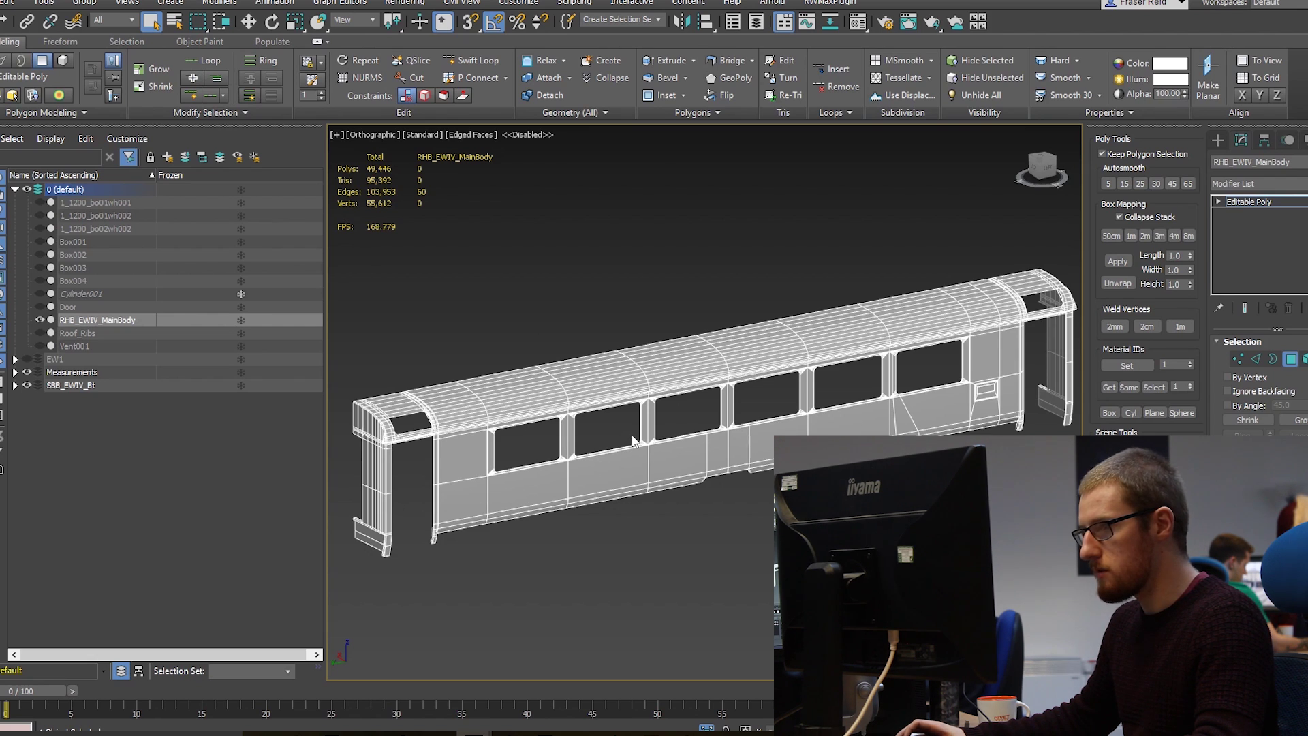
Examine the one-sided RHB_EWIV_MainBody shell along its roof, windows and both ends
{"action": "middle_click_drag", "start_coordinate": [637, 442], "coordinate": [600, 420], "text": "alt"}
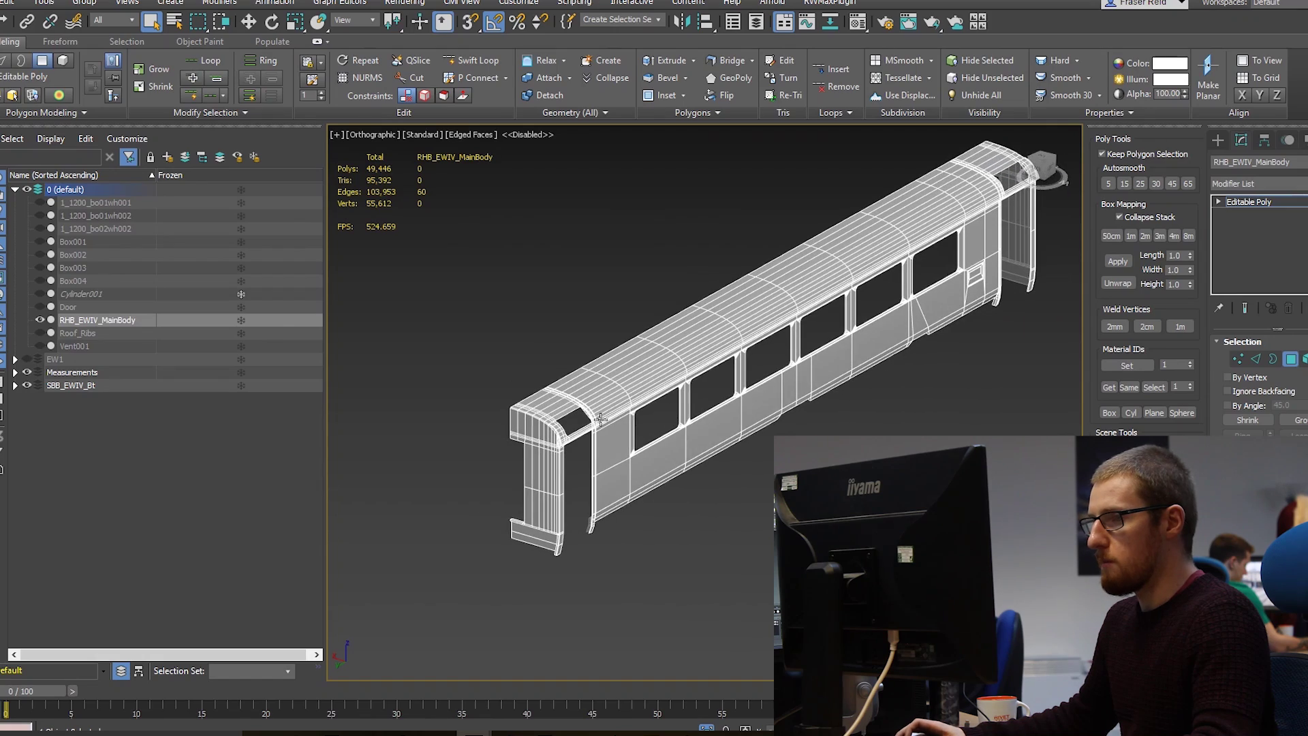
{"action": "scroll", "coordinate": [579, 429], "scroll_direction": "up", "scroll_amount": 4}
{"action": "scroll", "coordinate": [585, 456], "scroll_direction": "down", "scroll_amount": 4}
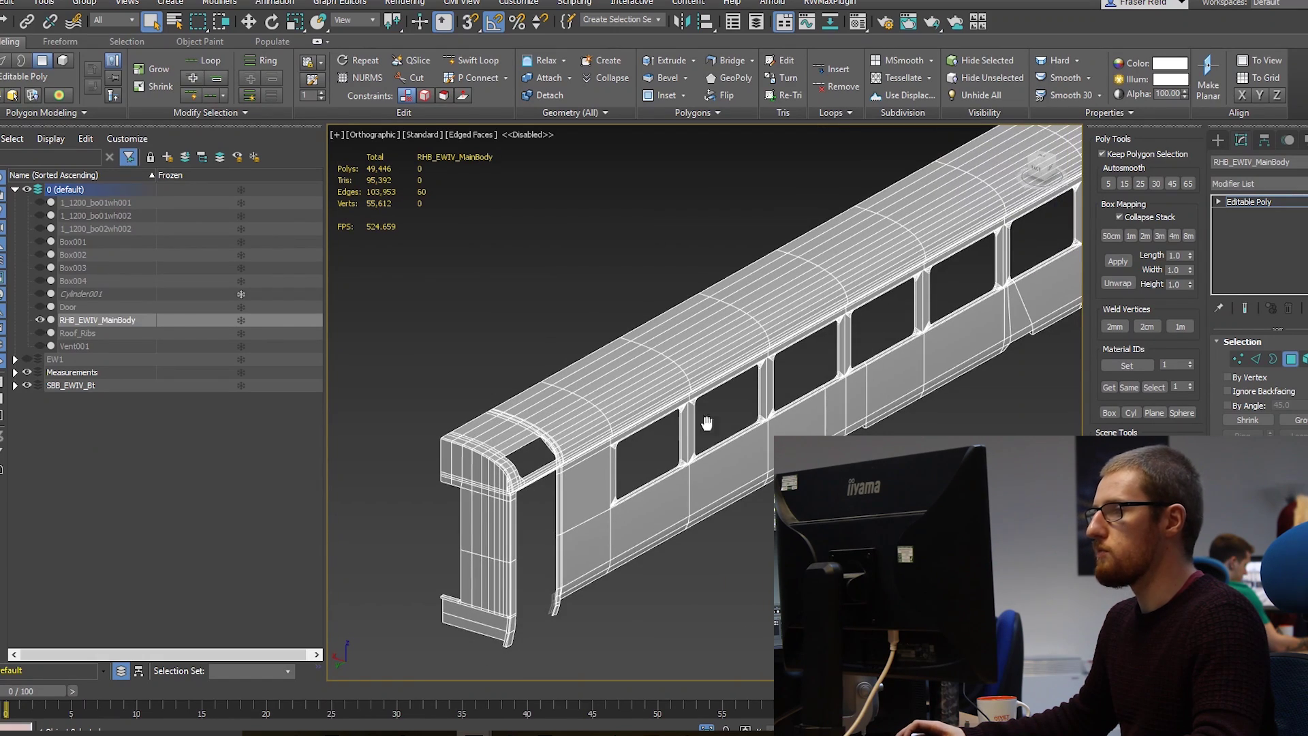
{"action": "mouse_move", "coordinate": [707, 423]}
{"action": "middle_mouse_down", "text": "alt"}
{"action": "mouse_move", "coordinate": [662, 443]}
{"action": "mouse_move", "coordinate": [686, 469]}
{"action": "mouse_move", "coordinate": [706, 446]}
{"action": "middle_mouse_up", "text": "alt"}
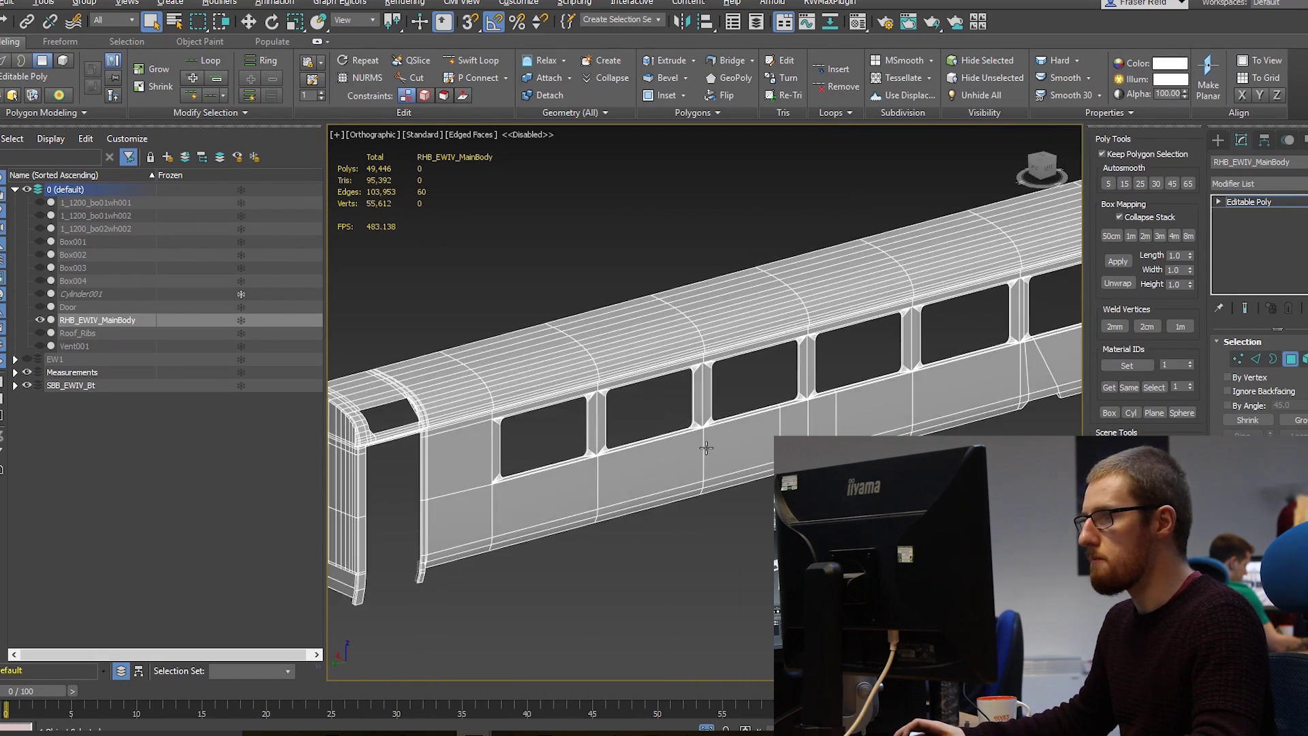
{"action": "middle_click_drag", "start_coordinate": [817, 436], "coordinate": [728, 431]}
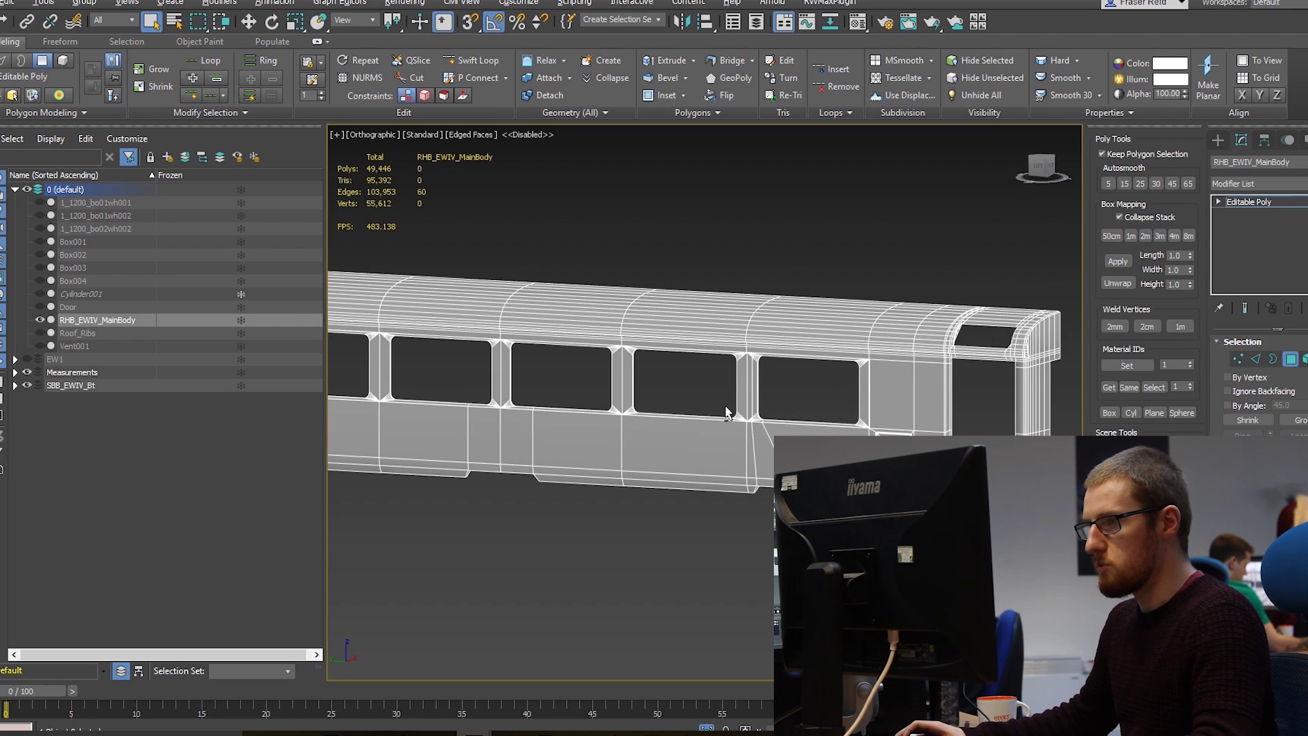
{"action": "middle_click_drag", "start_coordinate": [725, 406], "coordinate": [716, 413], "text": "alt"}
{"action": "middle_click_drag", "start_coordinate": [455, 459], "coordinate": [617, 440]}
{"action": "middle_click_drag", "start_coordinate": [644, 387], "coordinate": [814, 371], "text": "alt"}
{"action": "scroll", "coordinate": [676, 445], "scroll_direction": "up", "scroll_amount": 3}
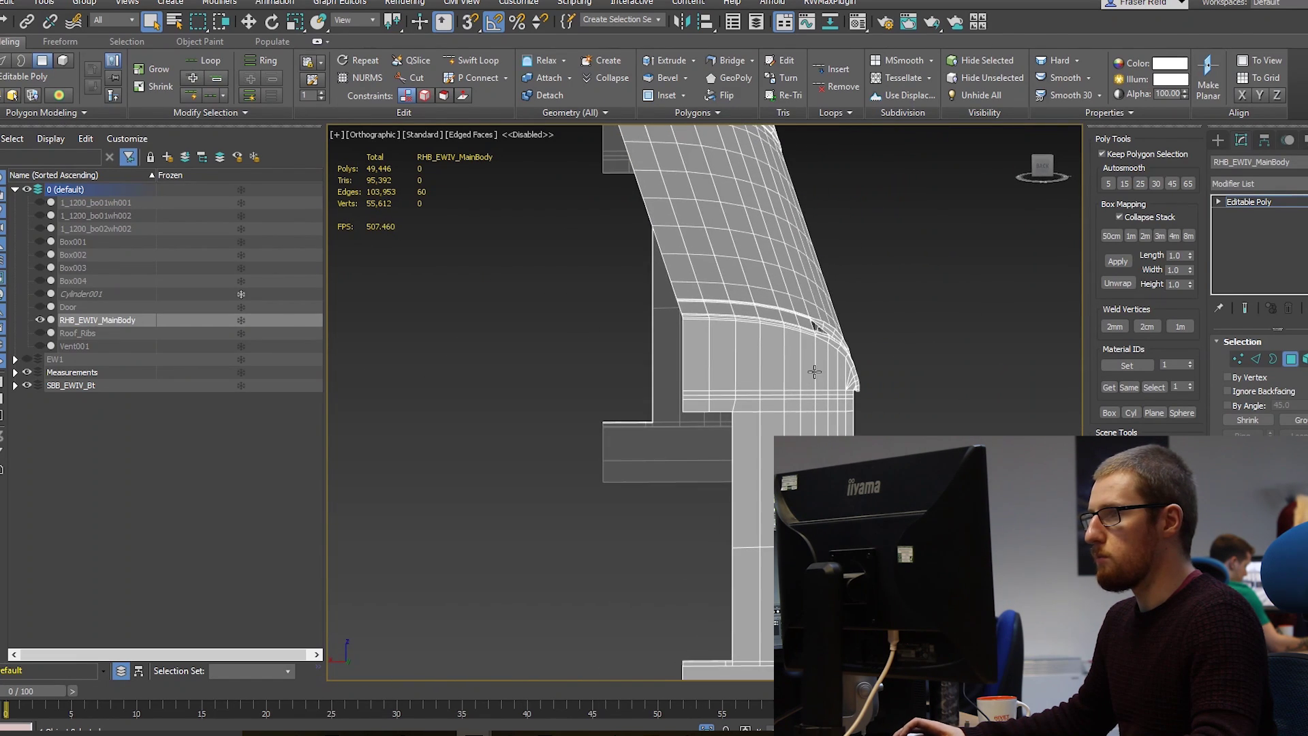
Check the main body's half profile straight on from its end, and return to viewing its side
{"action": "left_click", "coordinate": [1040, 171]}
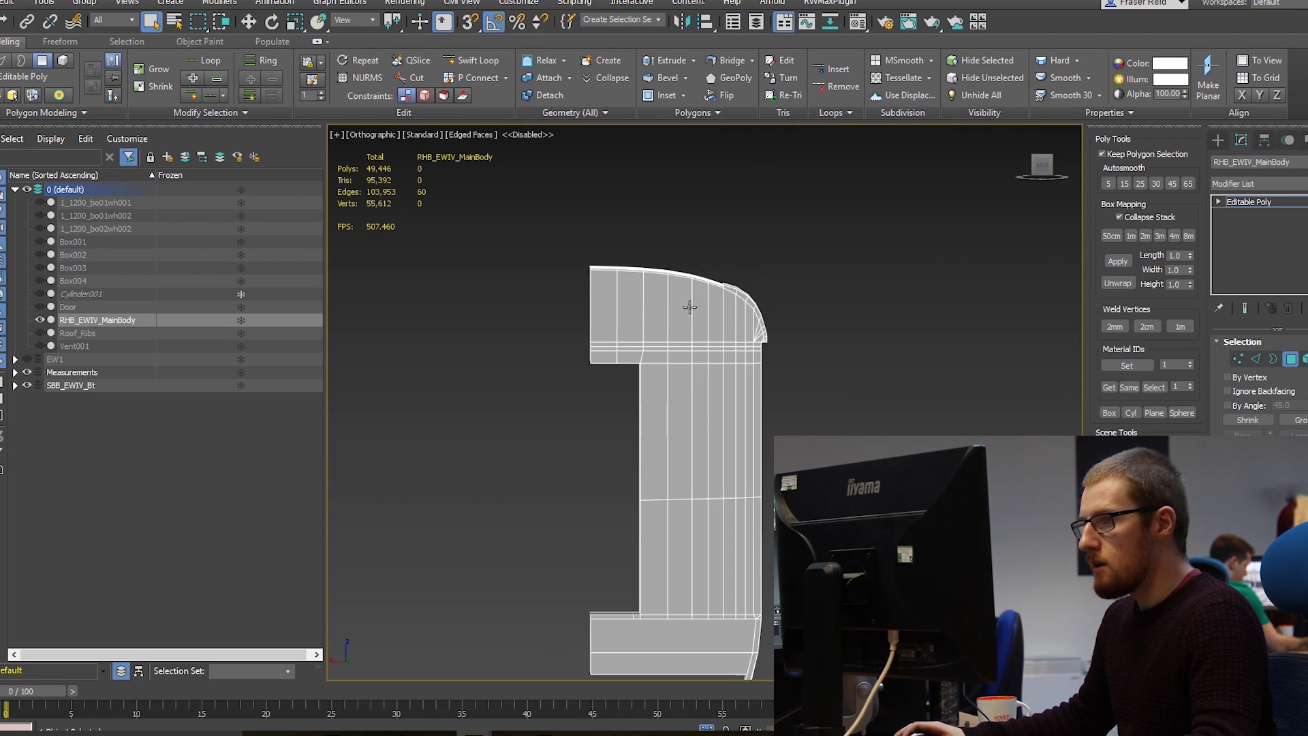
{"action": "key", "text": "z"}
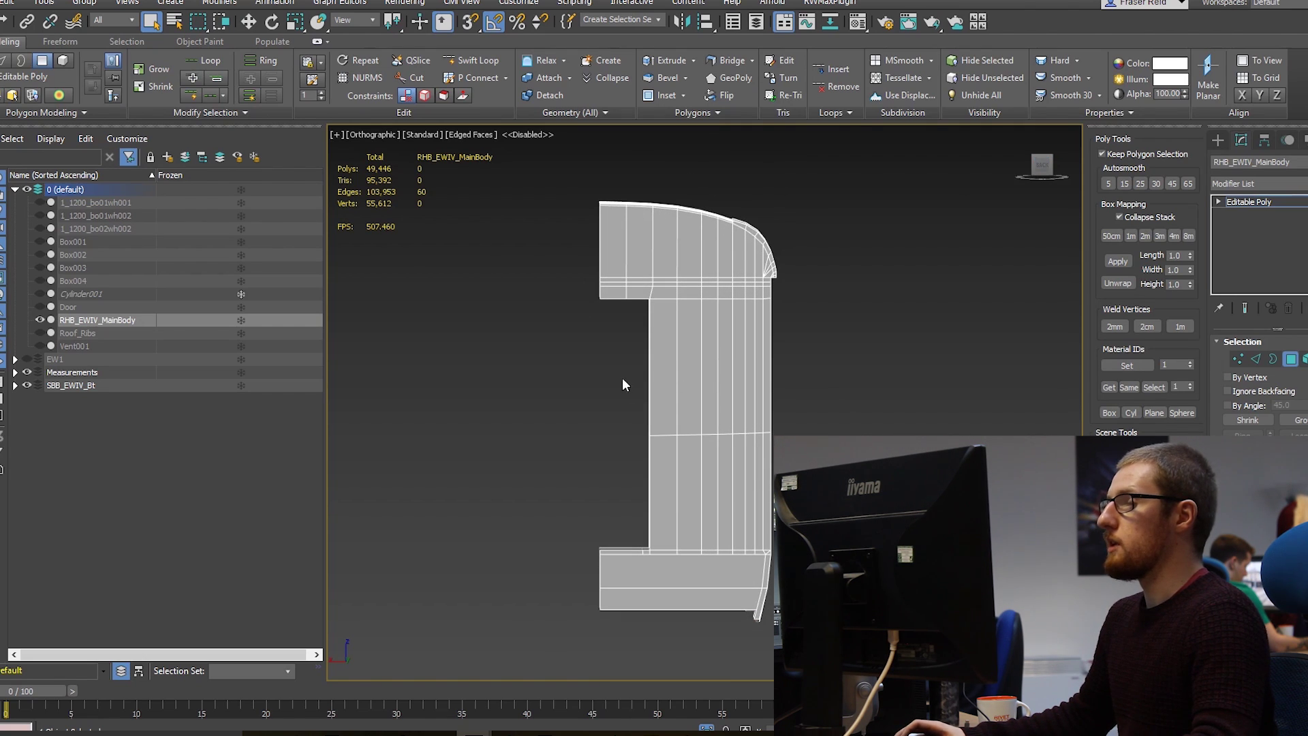
{"action": "middle_click_drag", "start_coordinate": [752, 531], "coordinate": [716, 478], "text": "alt"}
{"action": "scroll", "coordinate": [758, 513], "scroll_direction": "down", "scroll_amount": 5}
{"action": "middle_click_drag", "start_coordinate": [716, 478], "coordinate": [613, 435]}
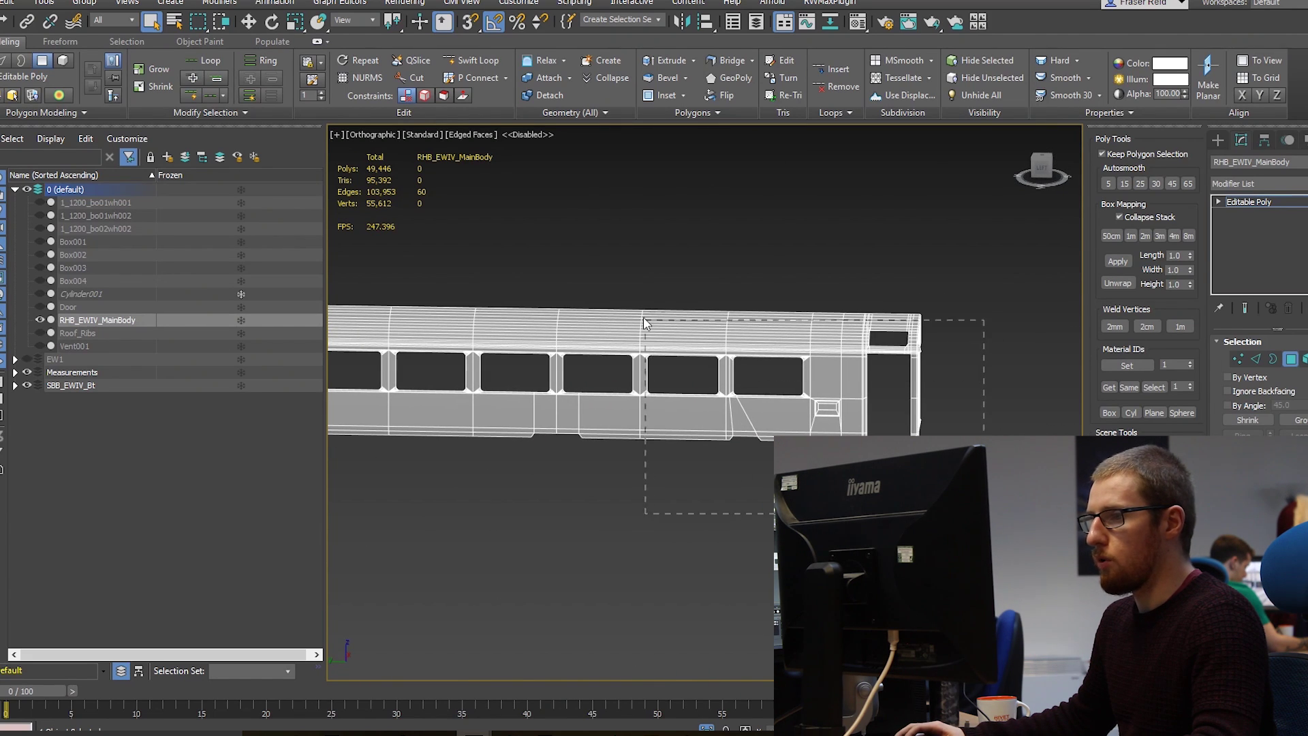
Try deleting the polygons of one lengthwise half of the main body, and undo the deletion
{"action": "left_click_drag", "start_coordinate": [576, 251], "coordinate": [563, 243]}
{"action": "middle_click_drag", "start_coordinate": [562, 243], "coordinate": [681, 381], "text": "alt"}
{"action": "key", "text": "Delete"}
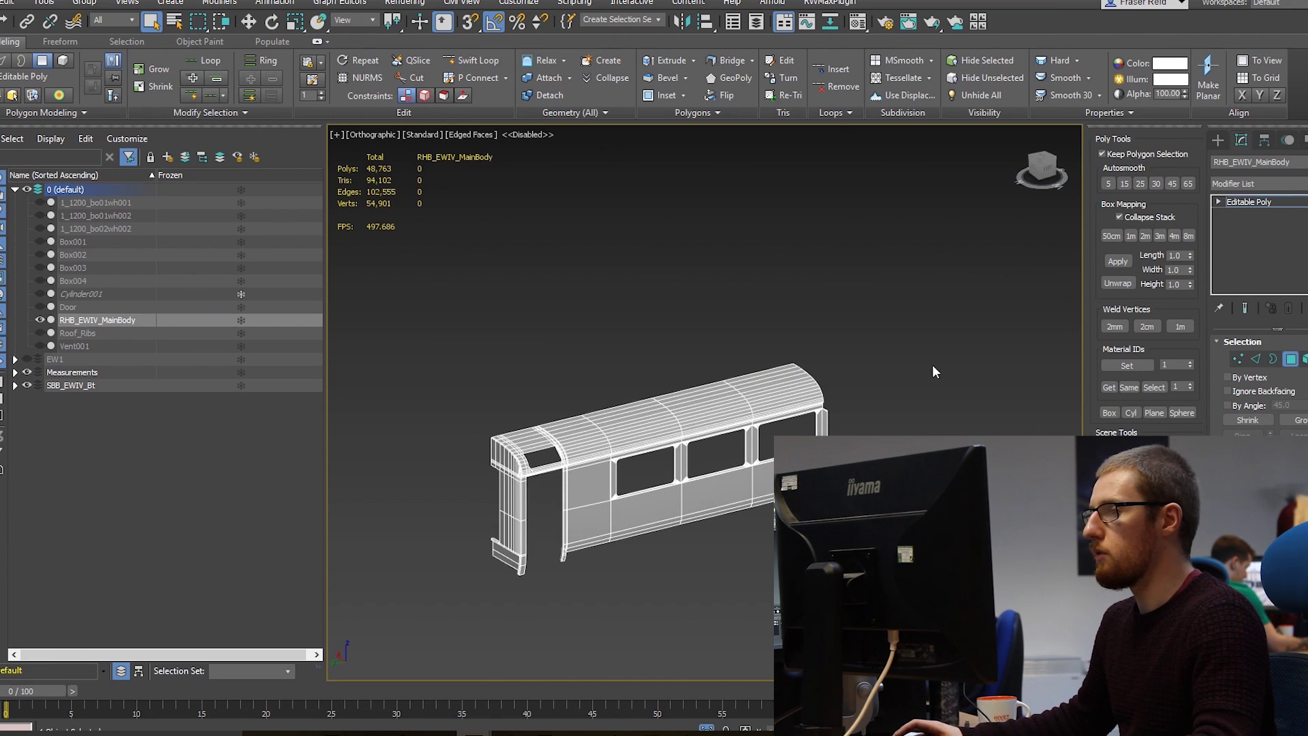
{"action": "key", "text": "ctrl+z"}
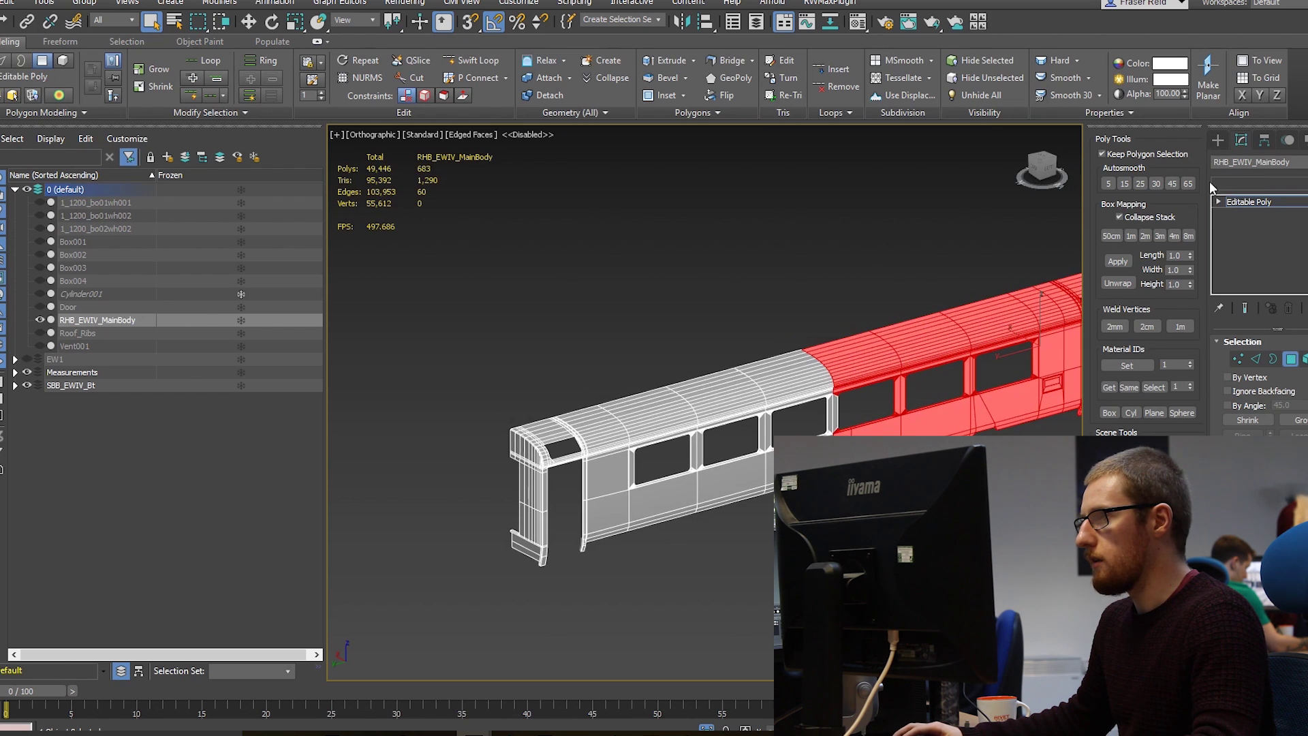
{"action": "left_click", "coordinate": [978, 232]}
Add a Symmetry modifier to RHB_EWIV_MainBody, try the X and Y mirror axes, and set the axis to Z
{"action": "left_click", "coordinate": [1248, 181]}
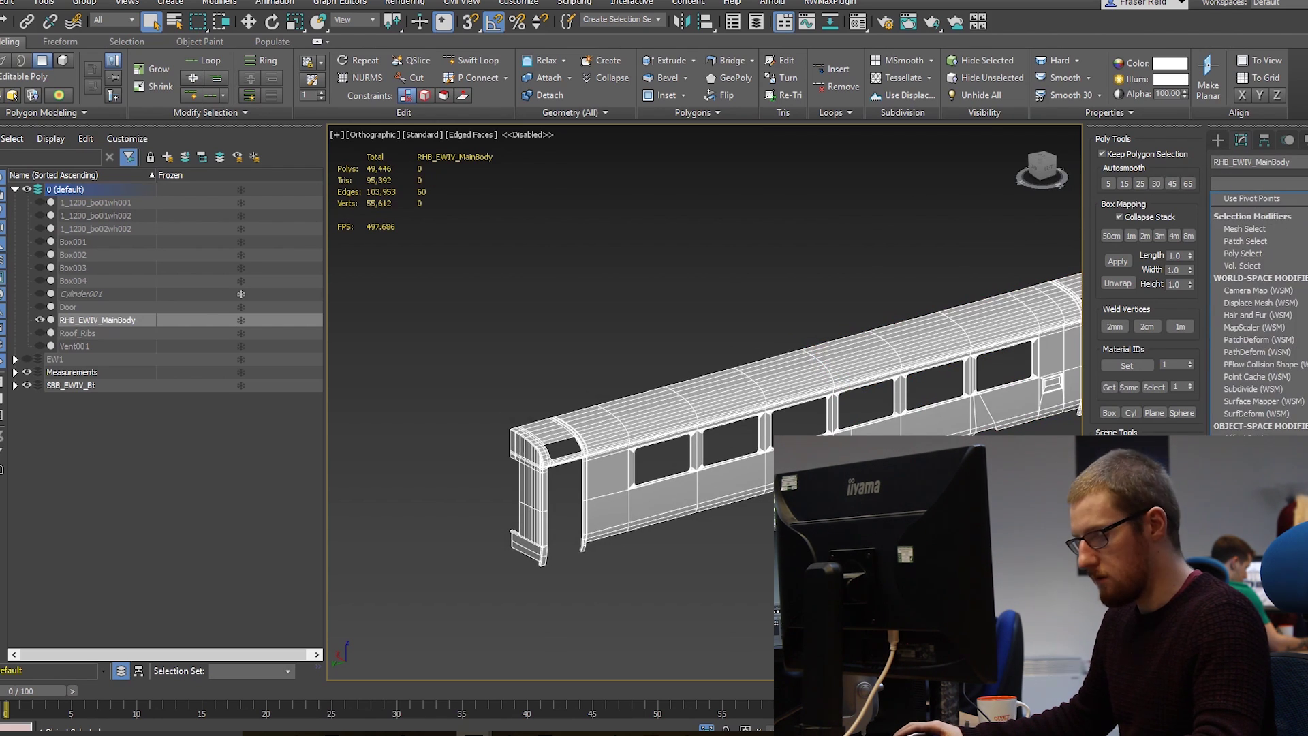
{"action": "key", "text": "s"}
{"action": "left_click", "coordinate": [1240, 445]}
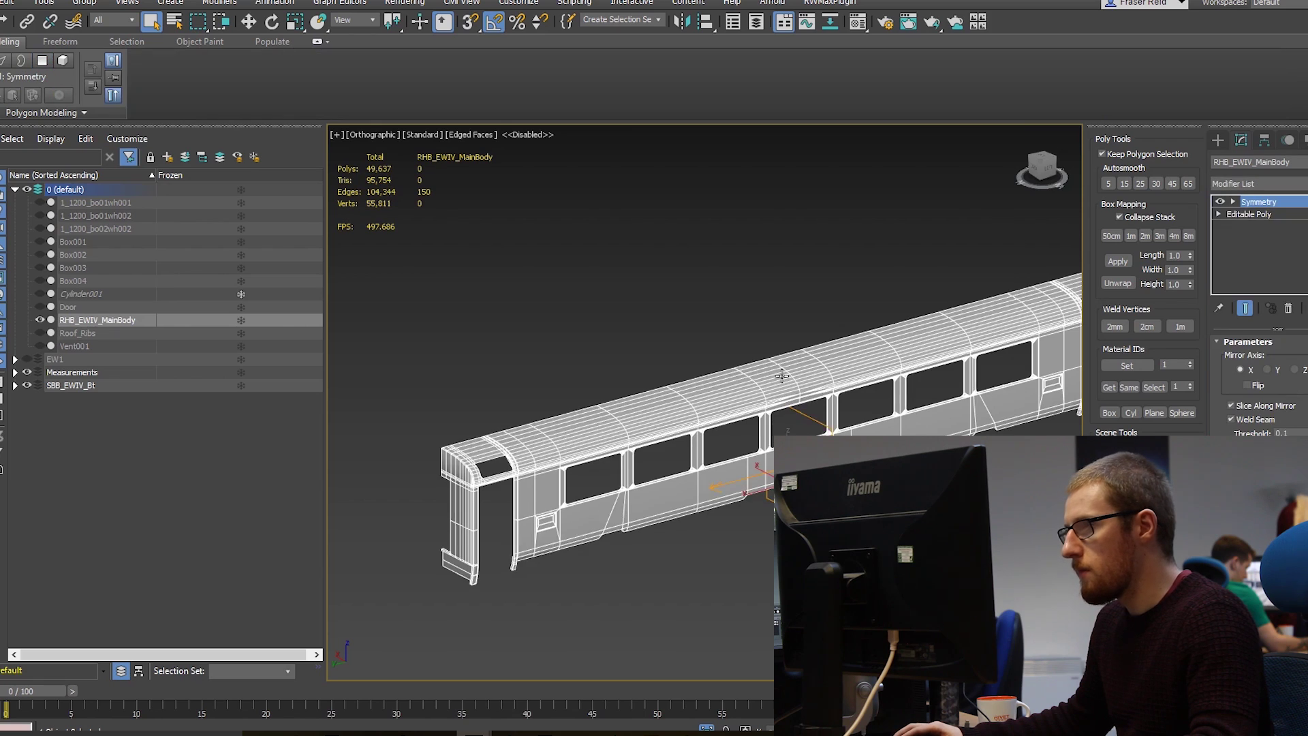
{"action": "middle_click_drag", "start_coordinate": [781, 376], "coordinate": [773, 390]}
{"action": "left_click", "coordinate": [1274, 370]}
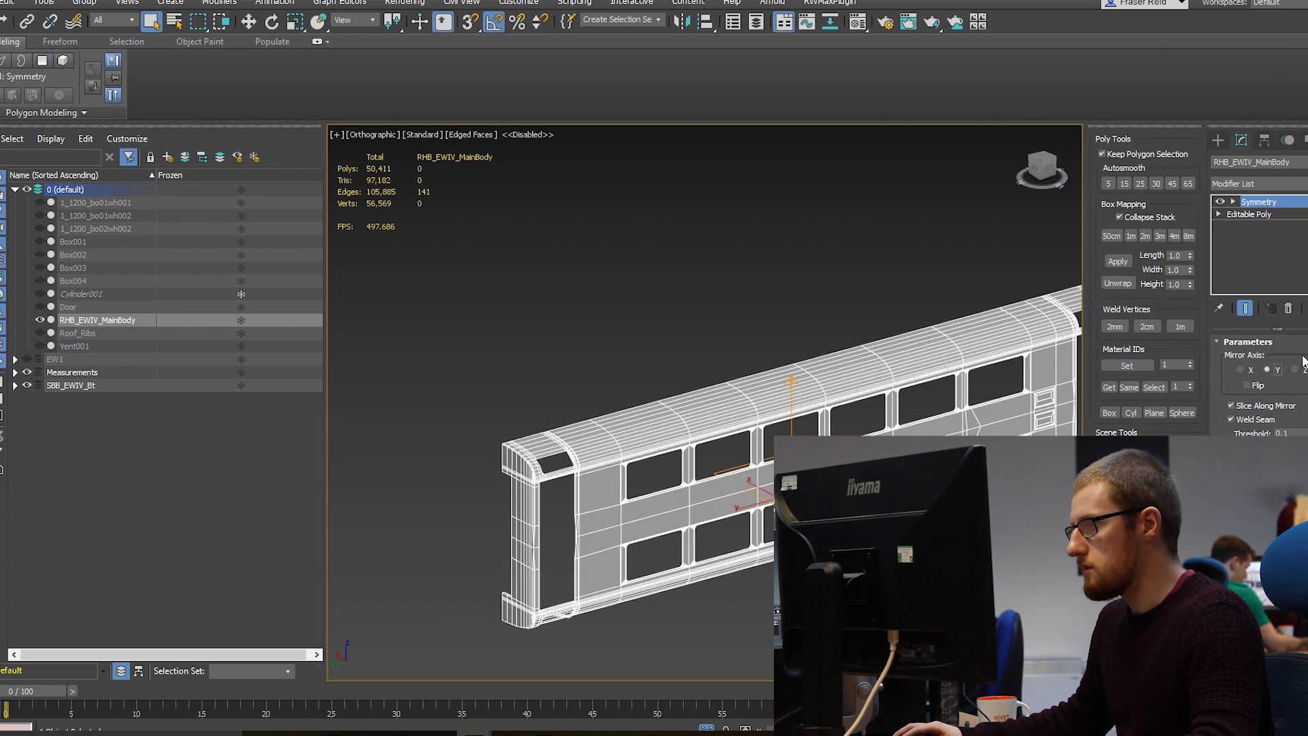
{"action": "left_click", "coordinate": [1294, 369]}
Activate the Symmetry modifier's Mirror gizmo, turn off Weld Seam, and test the flipped mirroring before switching Flip off
{"action": "left_click", "coordinate": [1233, 201]}
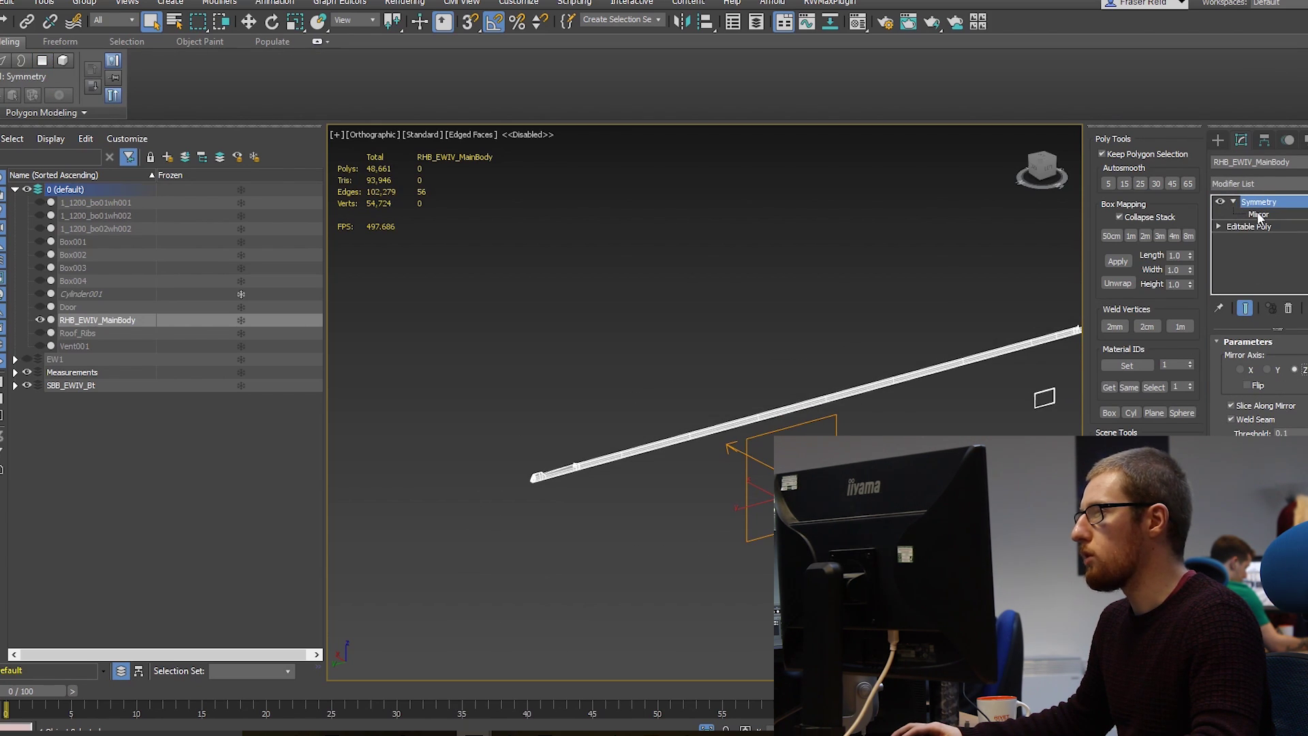
{"action": "left_click", "coordinate": [1258, 214]}
{"action": "left_click", "coordinate": [1241, 417]}
{"action": "left_click", "coordinate": [1227, 385]}
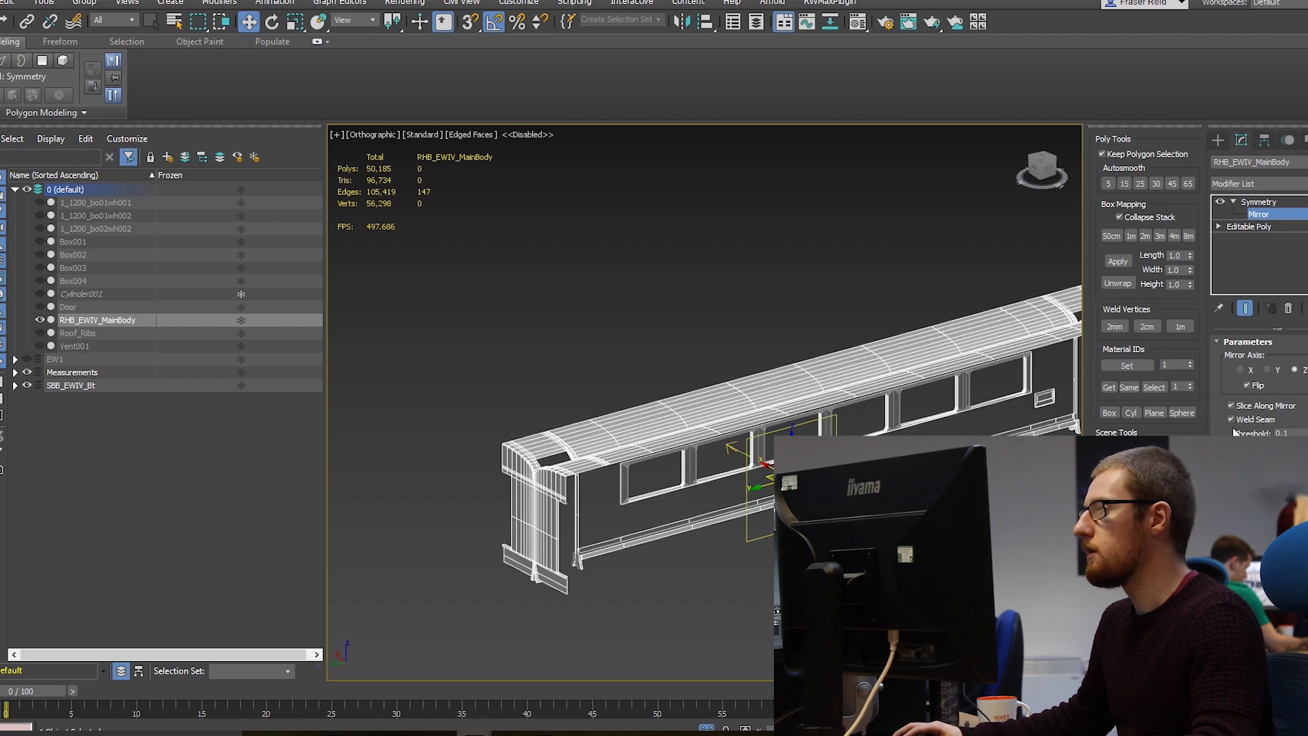
{"action": "left_click_drag", "start_coordinate": [758, 475], "coordinate": [716, 449]}
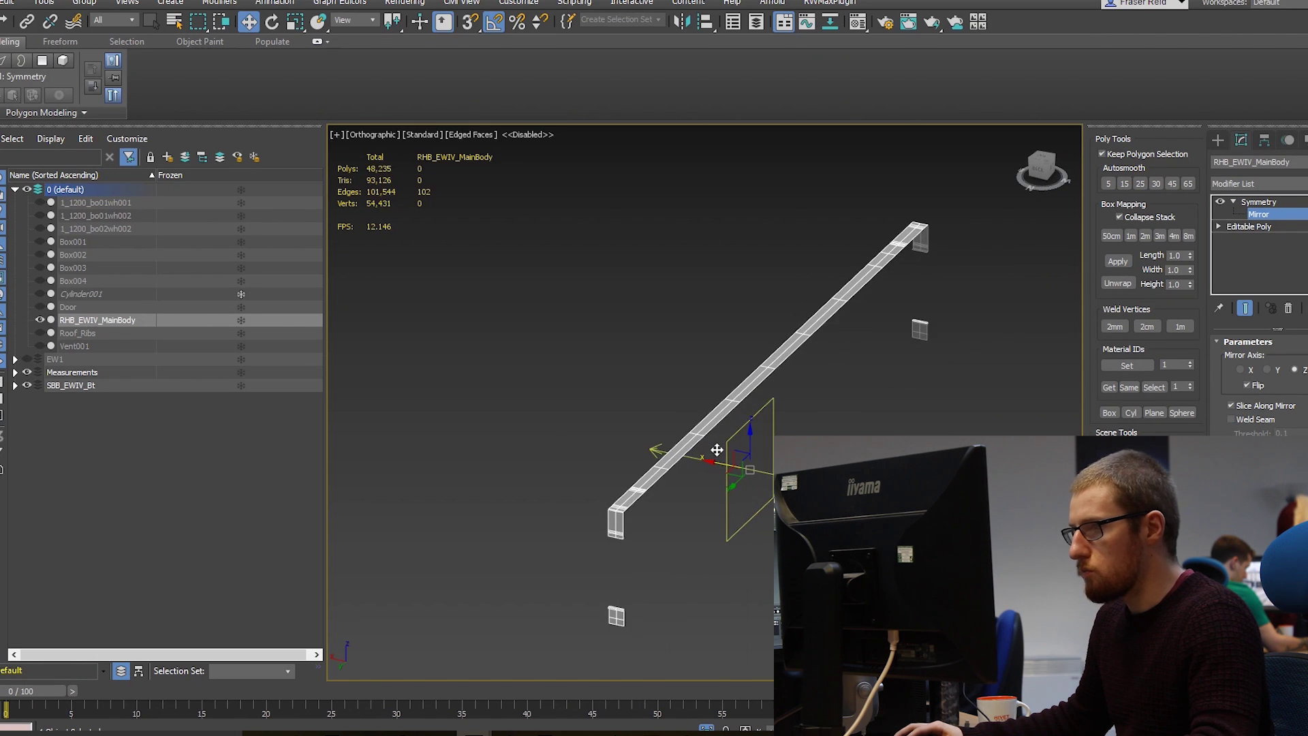
{"action": "left_click", "coordinate": [1248, 384]}
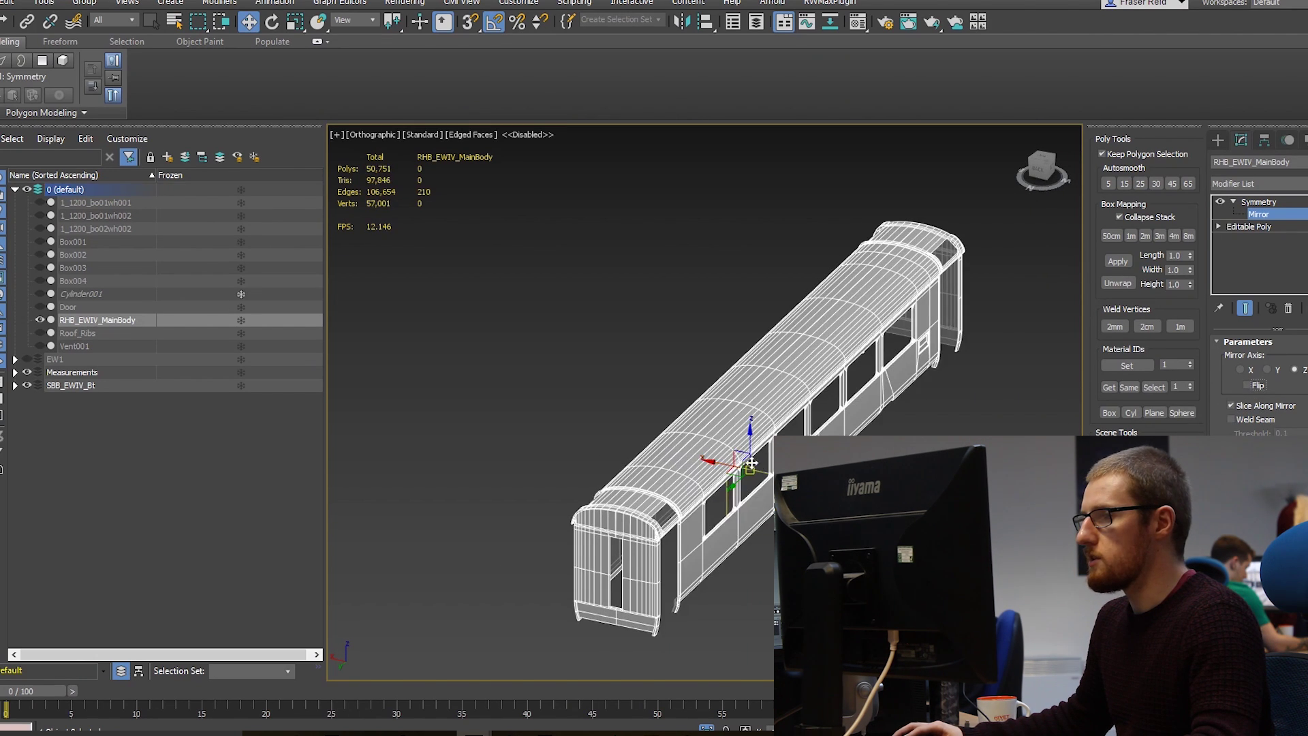
Move the mirror plane and snap it with 3D snapping to the roof's centre edge to join both body halves
{"action": "left_click_drag", "start_coordinate": [718, 464], "coordinate": [673, 451]}
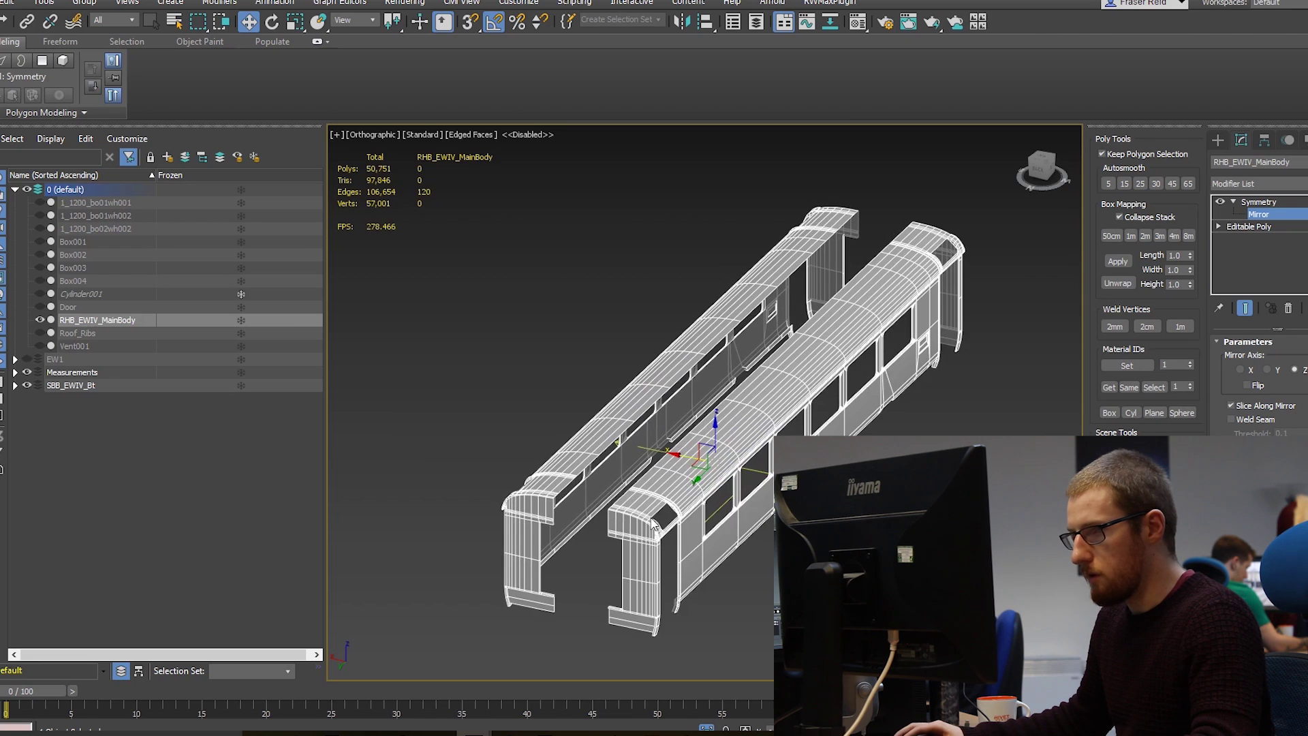
{"action": "middle_click_drag", "start_coordinate": [675, 451], "coordinate": [703, 465], "text": "alt"}
{"action": "scroll", "coordinate": [703, 465], "scroll_direction": "up", "scroll_amount": 3}
{"action": "key", "text": "s"}
{"action": "left_click_drag", "start_coordinate": [705, 463], "coordinate": [768, 398]}
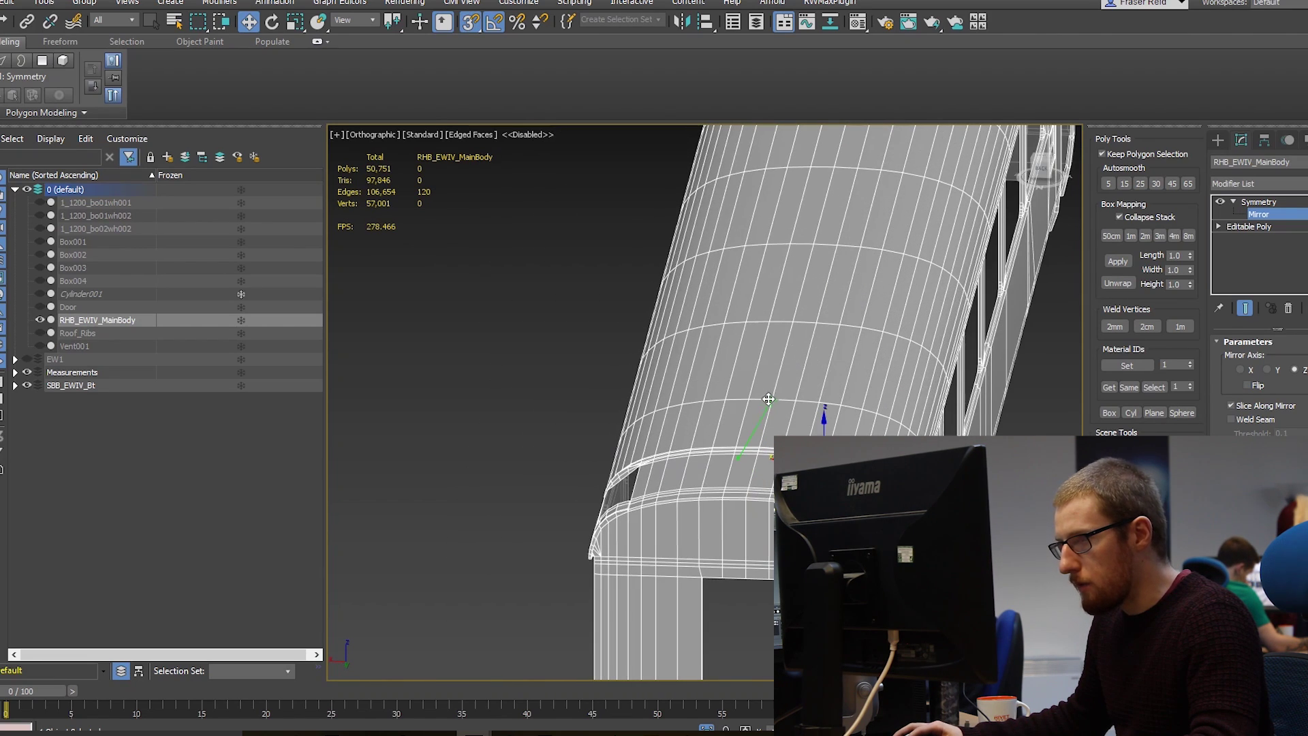
{"action": "scroll", "coordinate": [770, 397], "scroll_direction": "down", "scroll_amount": 10}
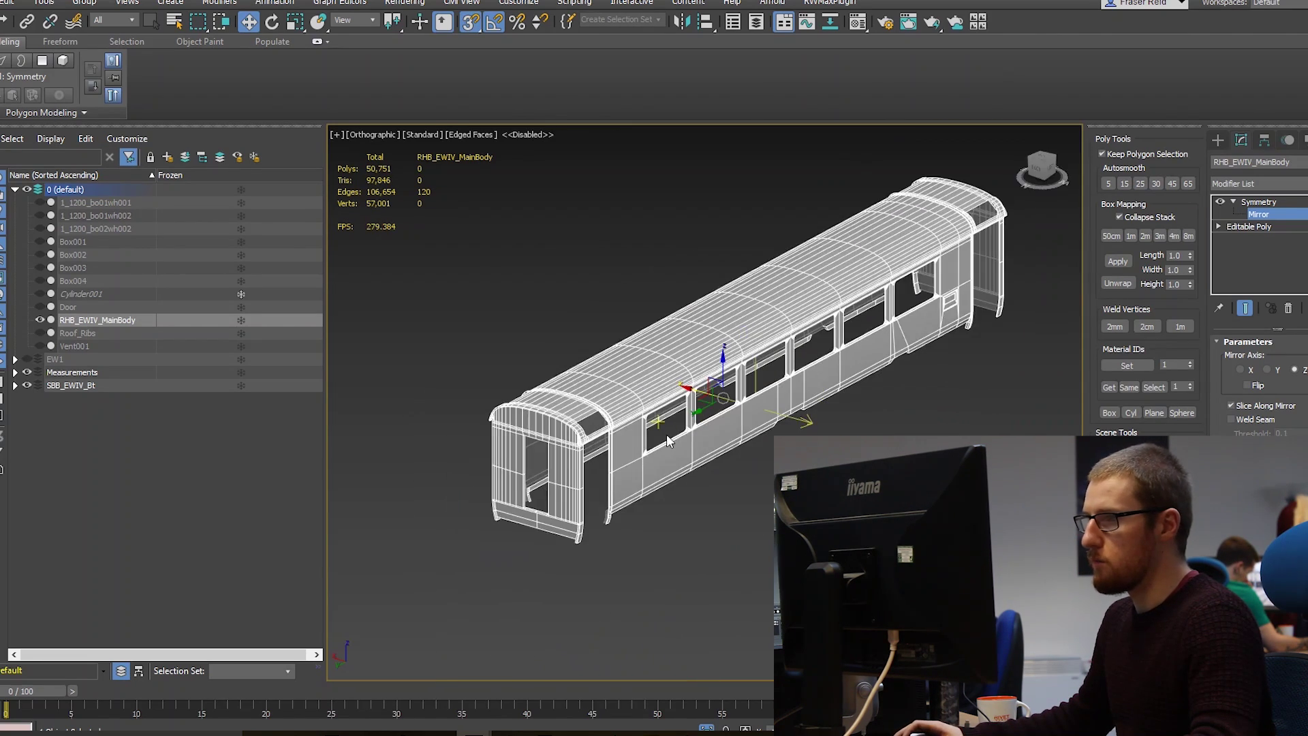
Switch the view to perspective and examine the mirrored main body's end wall, door opening, roof and sides
{"action": "middle_click_drag", "start_coordinate": [725, 419], "coordinate": [771, 413], "text": "alt"}
{"action": "scroll", "coordinate": [805, 418], "scroll_direction": "up", "scroll_amount": 3}
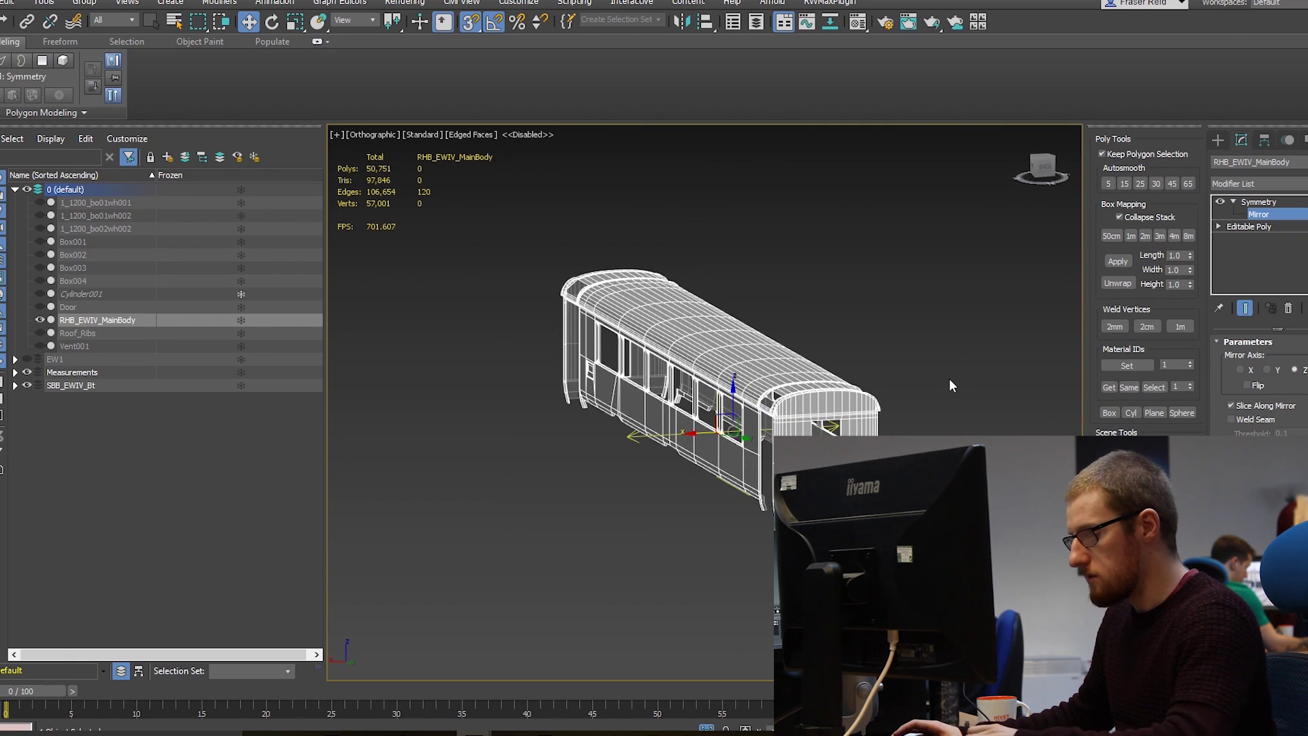
{"action": "key", "text": "p"}
{"action": "scroll", "coordinate": [767, 433], "scroll_direction": "down", "scroll_amount": 3}
{"action": "scroll", "coordinate": [767, 434], "scroll_direction": "down", "scroll_amount": 4}
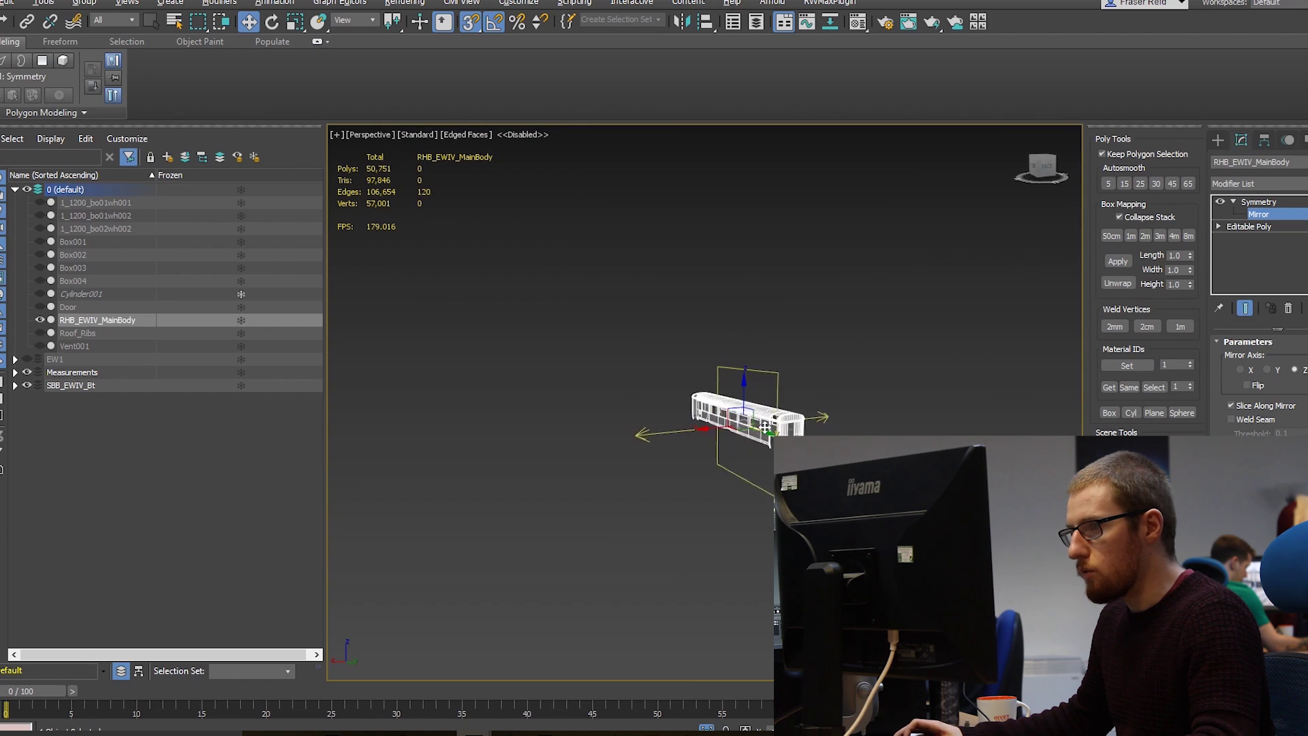
{"action": "scroll", "coordinate": [767, 434], "scroll_direction": "up", "scroll_amount": 4}
{"action": "middle_click_drag", "start_coordinate": [770, 433], "coordinate": [671, 398], "text": "alt"}
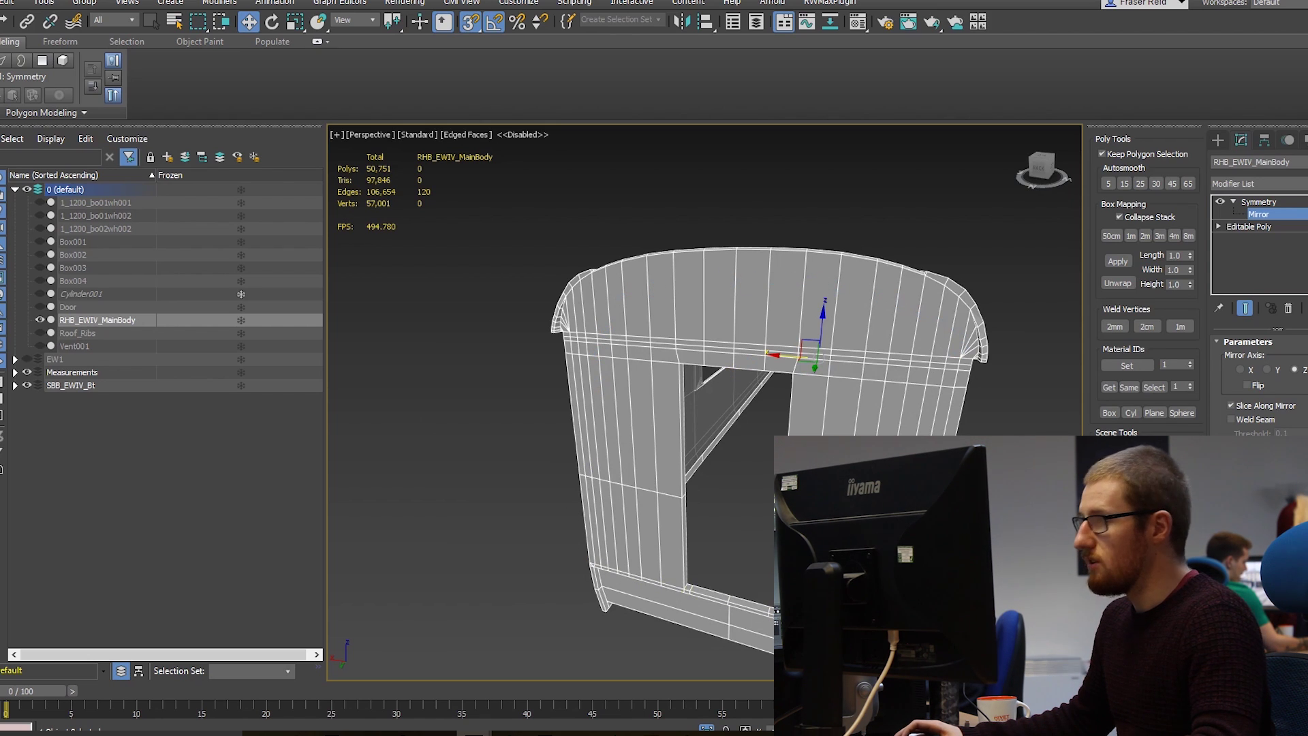
{"action": "middle_click_drag", "start_coordinate": [671, 398], "coordinate": [688, 409], "text": "alt"}
{"action": "middle_click_drag", "start_coordinate": [586, 345], "coordinate": [640, 371]}
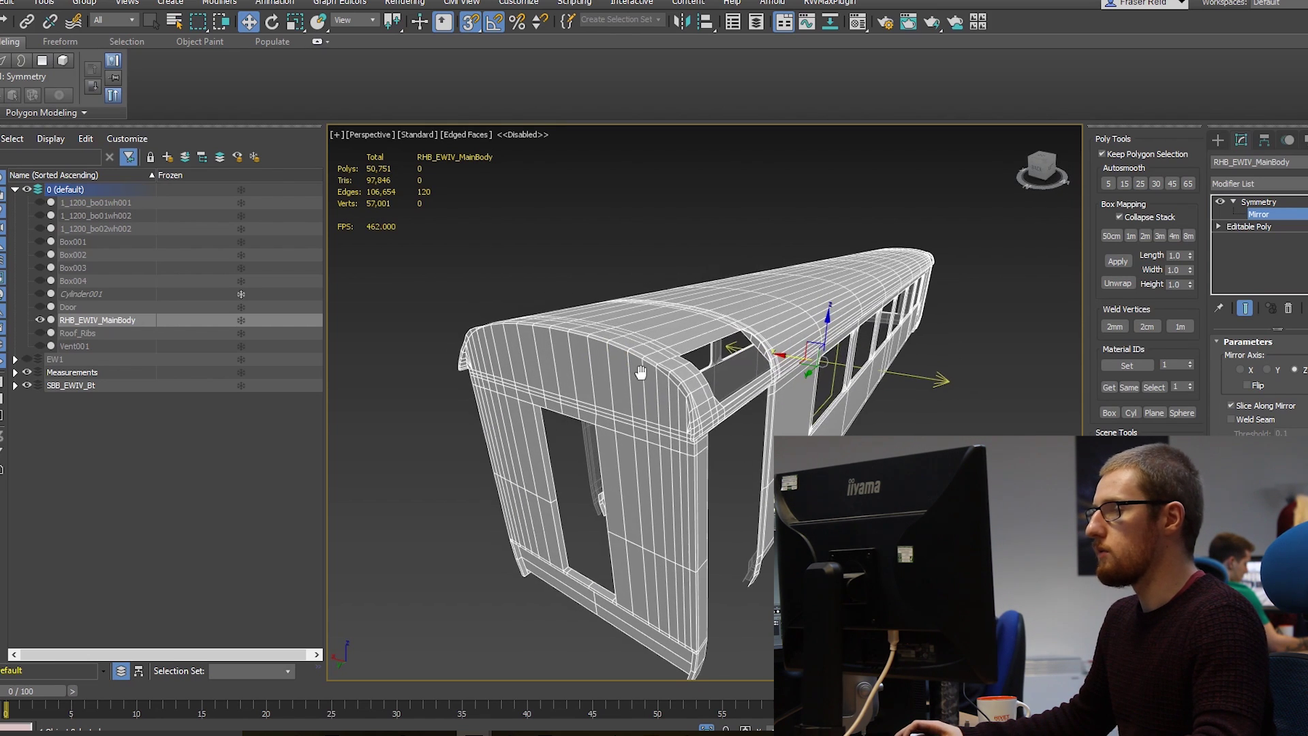
{"action": "middle_click_drag", "start_coordinate": [742, 357], "coordinate": [708, 382]}
{"action": "middle_click_drag", "start_coordinate": [828, 399], "coordinate": [761, 397]}
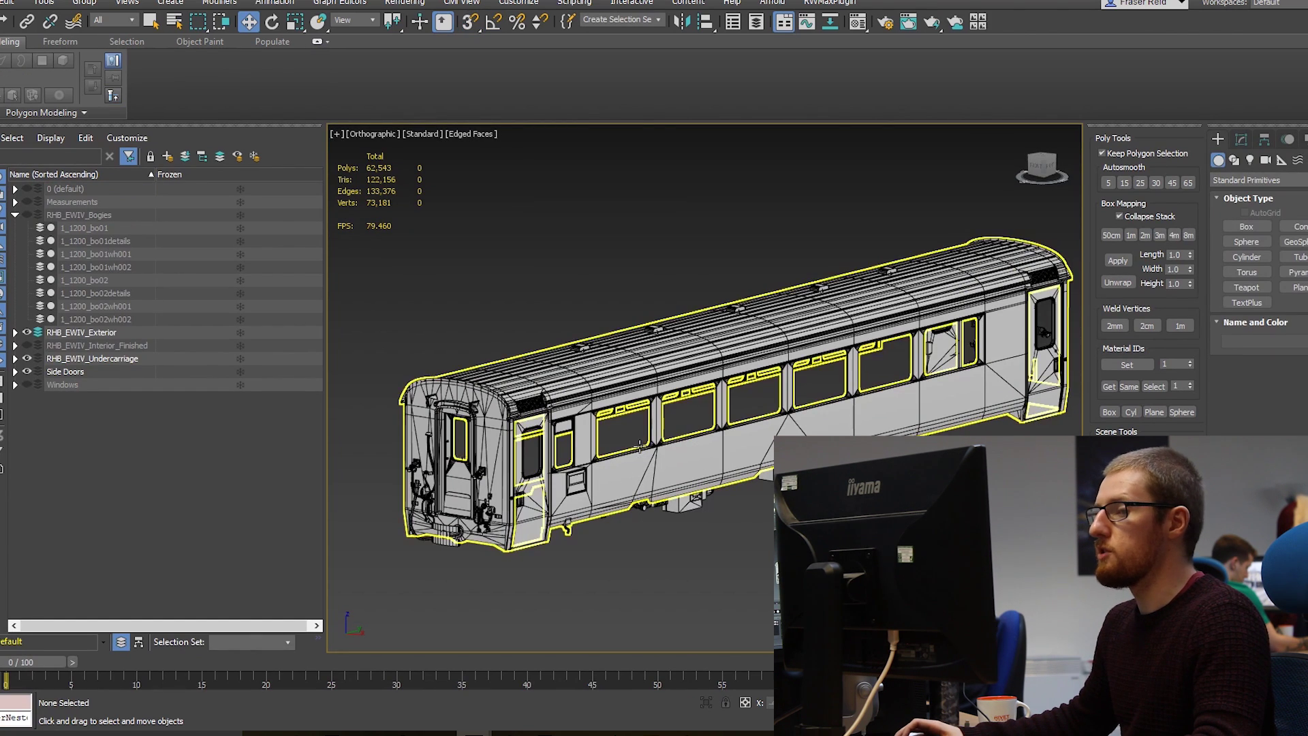
Examine the finished coach's end wall, including its gangway door, hoses, cables and coupling details
{"action": "scroll", "coordinate": [502, 436], "scroll_direction": "up", "scroll_amount": 4}
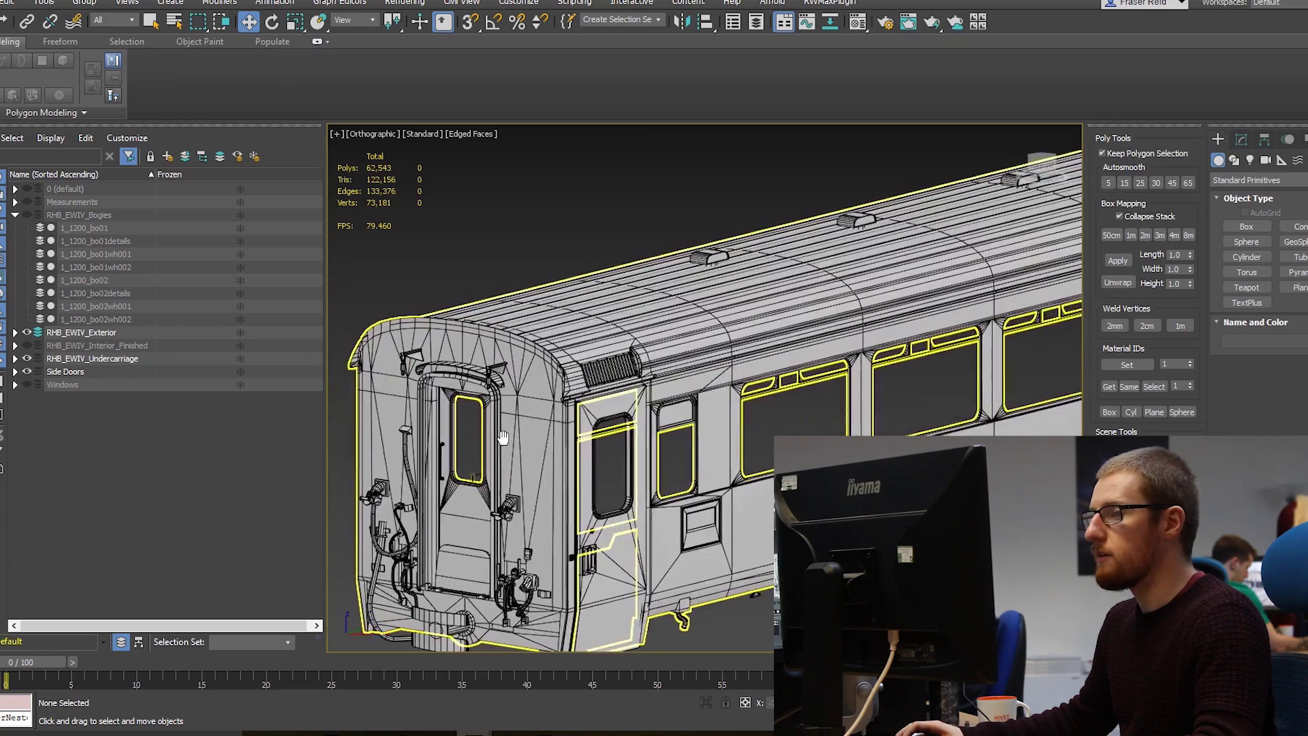
{"action": "scroll", "coordinate": [503, 437], "scroll_direction": "up", "scroll_amount": 2}
{"action": "middle_click_drag", "start_coordinate": [503, 436], "coordinate": [715, 281]}
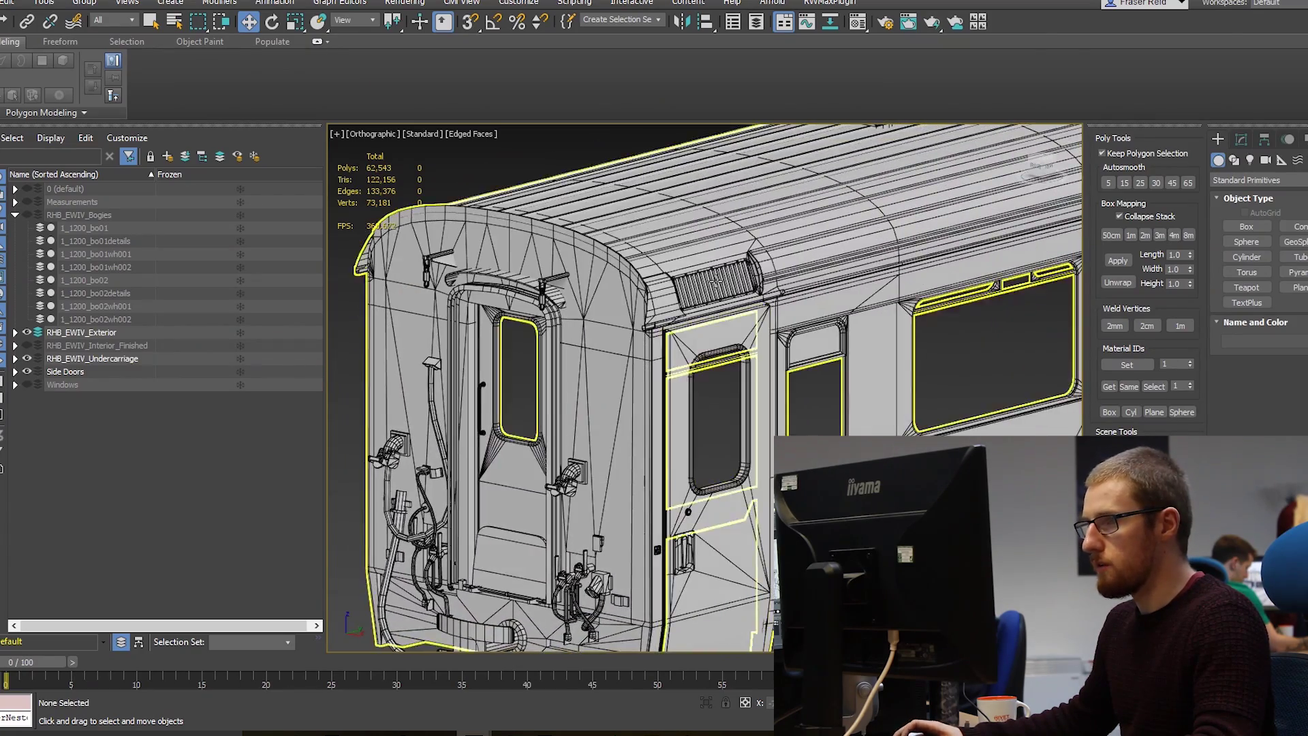
{"action": "scroll", "coordinate": [714, 279], "scroll_direction": "up", "scroll_amount": 4}
{"action": "scroll", "coordinate": [624, 350], "scroll_direction": "down", "scroll_amount": 4}
{"action": "middle_click_drag", "start_coordinate": [624, 351], "coordinate": [826, 276]}
{"action": "middle_click_drag", "start_coordinate": [422, 436], "coordinate": [737, 348]}
{"action": "scroll", "coordinate": [628, 388], "scroll_direction": "down", "scroll_amount": 2}
{"action": "scroll", "coordinate": [749, 211], "scroll_direction": "down", "scroll_amount": 5}
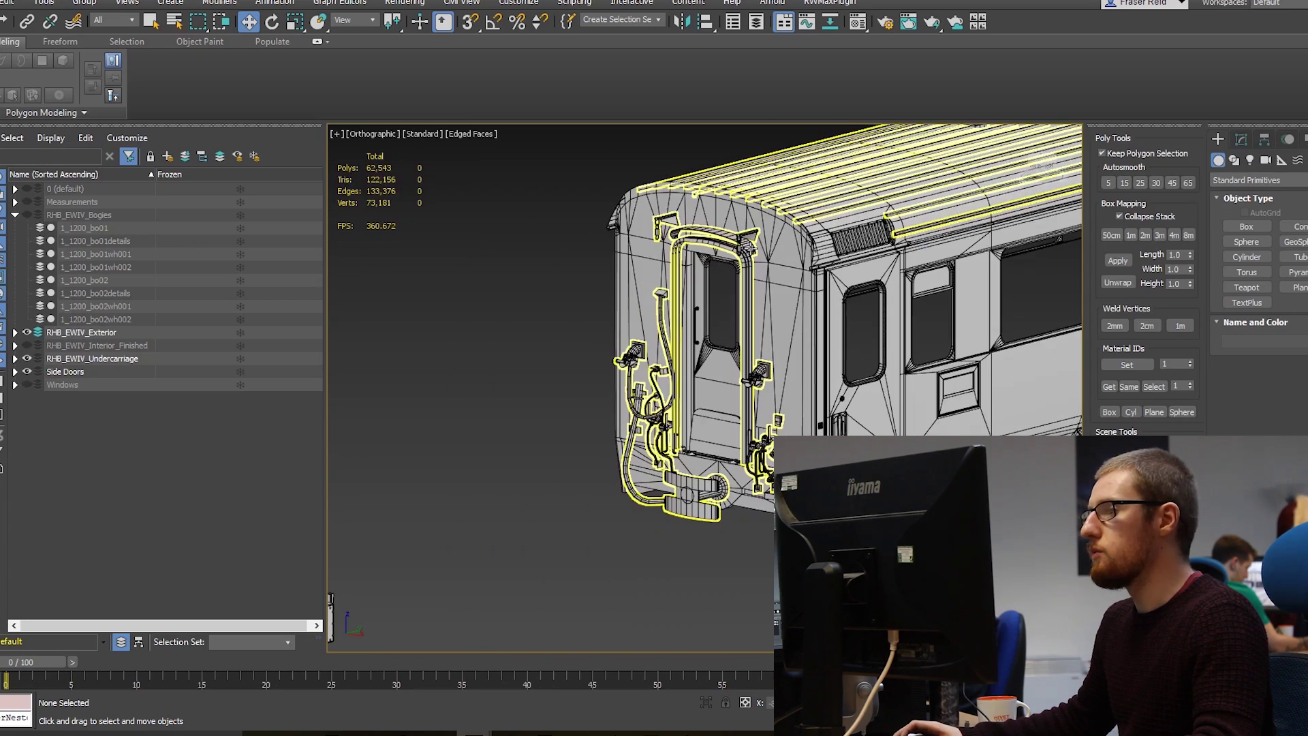
Examine the finished coach's side windows and roof vents along its full length to the far door
{"action": "middle_click_drag", "start_coordinate": [784, 414], "coordinate": [419, 457], "text": "alt"}
{"action": "middle_click_drag", "start_coordinate": [812, 334], "coordinate": [626, 380]}
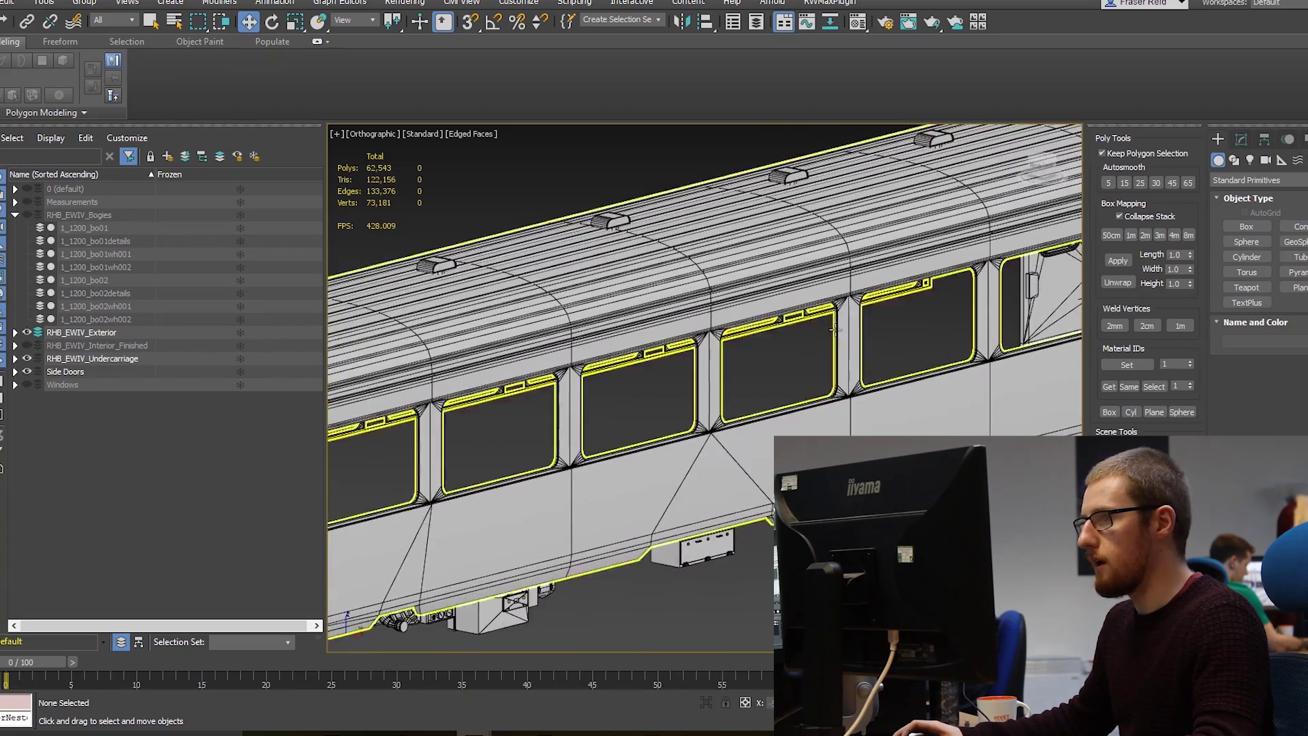
{"action": "middle_click_drag", "start_coordinate": [954, 308], "coordinate": [561, 414]}
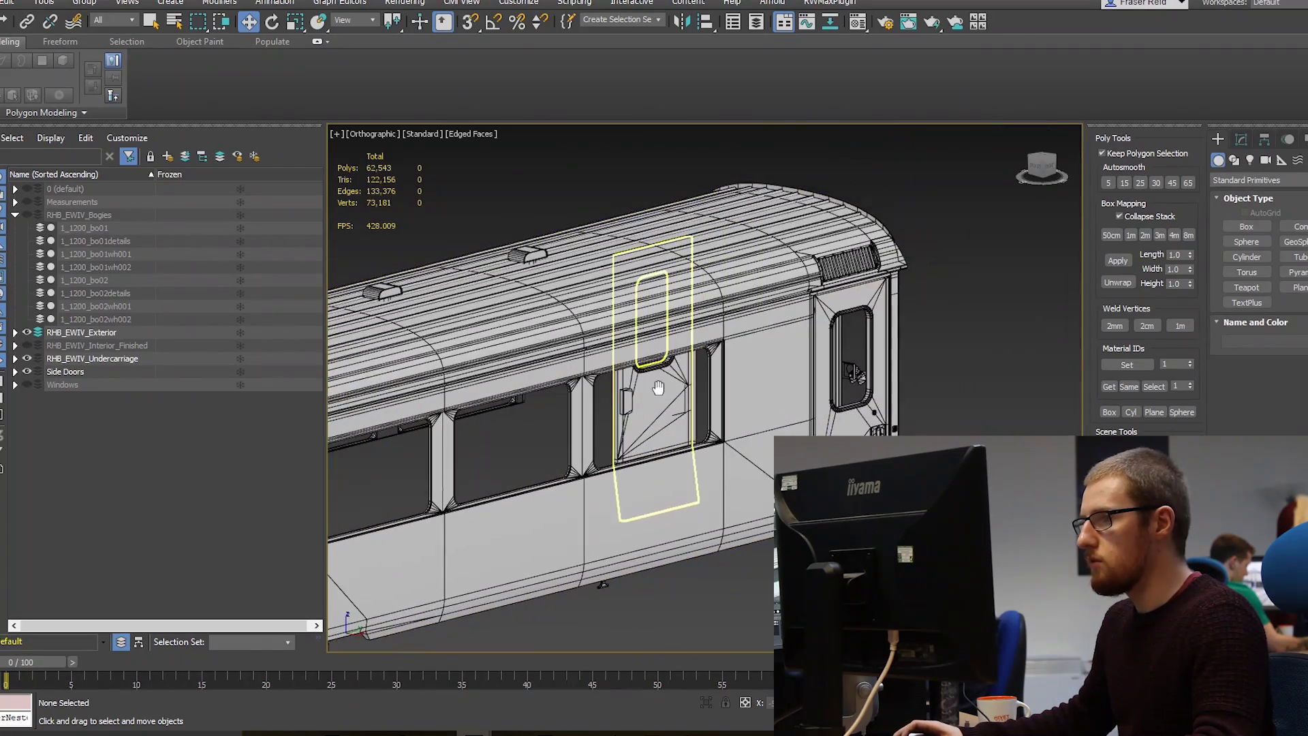
Select 1_1000_Side Door004, examine how it fits the coach body, and clear the selection
{"action": "left_click", "coordinate": [817, 431]}
{"action": "middle_click_drag", "start_coordinate": [818, 430], "coordinate": [662, 406], "text": "alt"}
{"action": "middle_click_drag", "start_coordinate": [668, 311], "coordinate": [681, 376]}
{"action": "scroll", "coordinate": [710, 327], "scroll_direction": "up", "scroll_amount": 6}
{"action": "scroll", "coordinate": [581, 380], "scroll_direction": "down", "scroll_amount": 8}
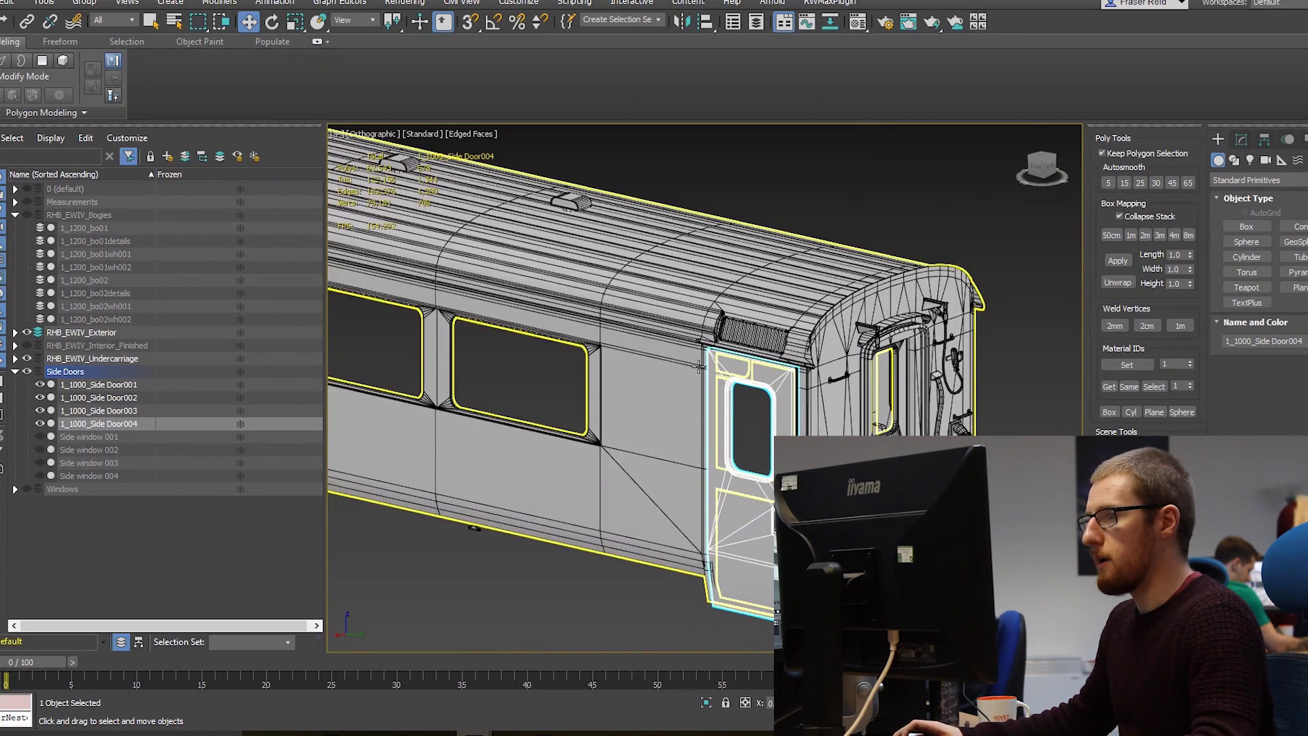
{"action": "middle_click_drag", "start_coordinate": [745, 348], "coordinate": [739, 361]}
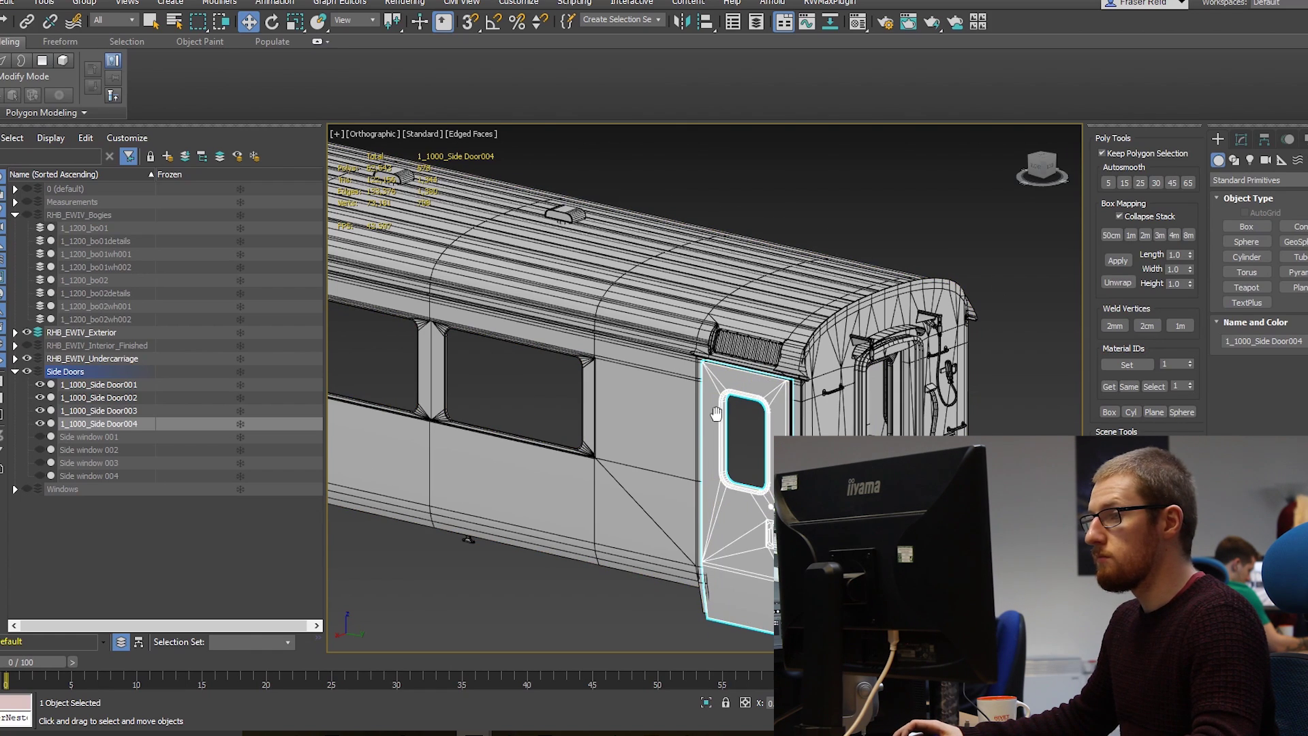
{"action": "middle_click_drag", "start_coordinate": [716, 413], "coordinate": [752, 378]}
{"action": "left_click", "coordinate": [784, 390]}
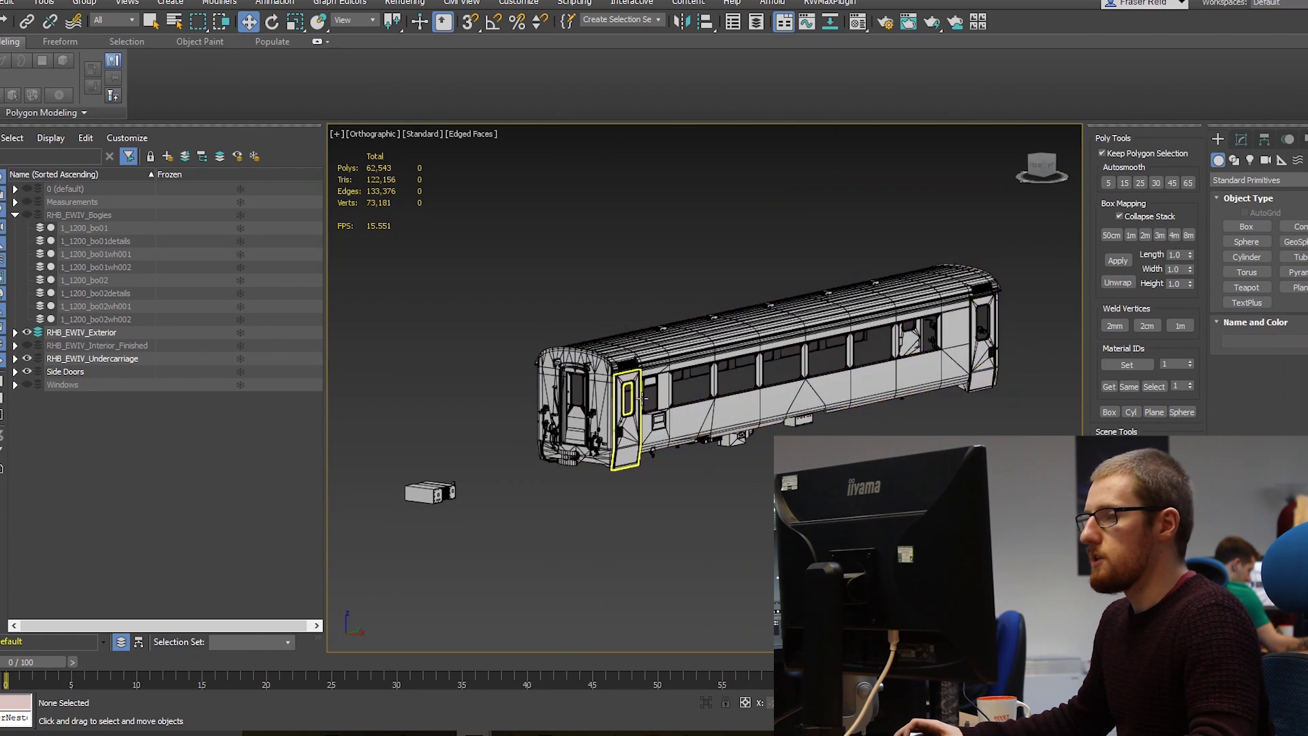
Collapse 1_1500_coach's Unwrap UVW modifiers into Editable Poly and select the wall polygon between its small window and first large window
{"action": "scroll", "coordinate": [642, 397], "scroll_direction": "up", "scroll_amount": 5}
{"action": "middle_click_drag", "start_coordinate": [657, 423], "coordinate": [664, 408]}
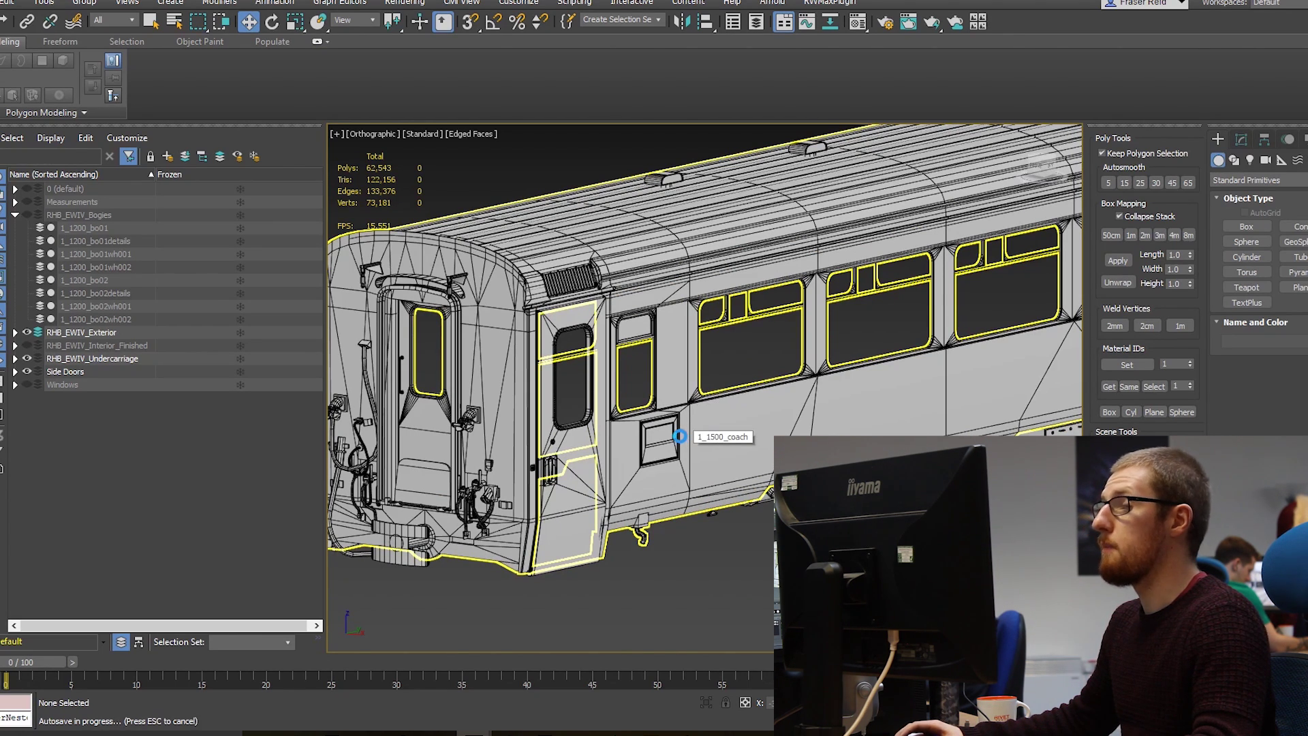
{"action": "left_click", "coordinate": [673, 427]}
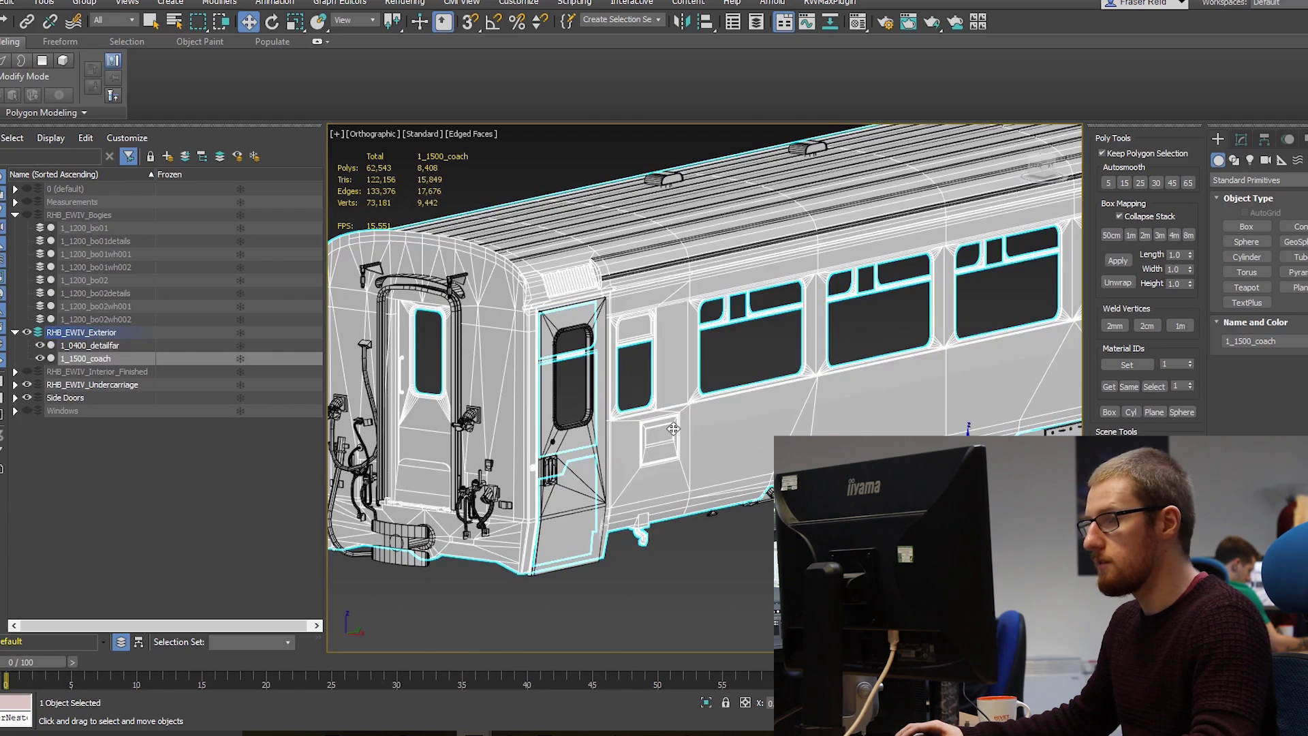
{"action": "left_click", "coordinate": [1241, 140]}
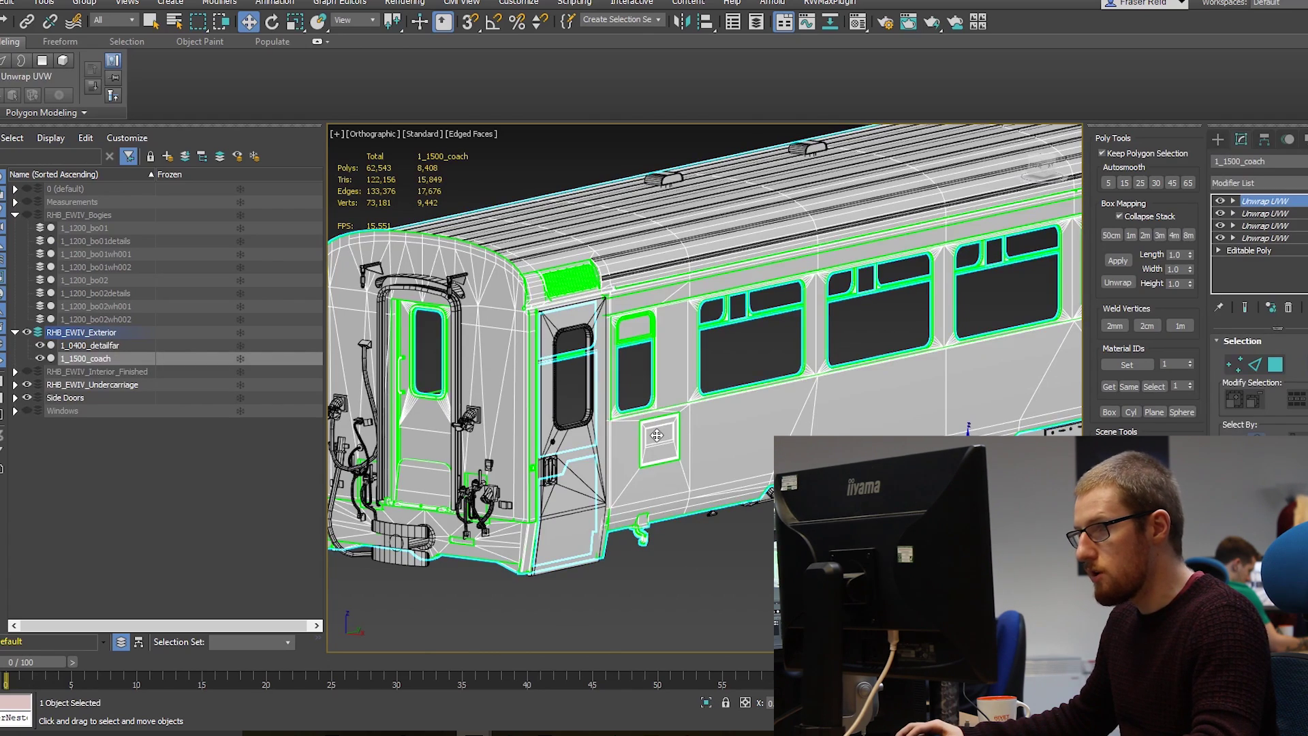
{"action": "middle_click_drag", "start_coordinate": [586, 476], "coordinate": [739, 318], "text": "alt"}
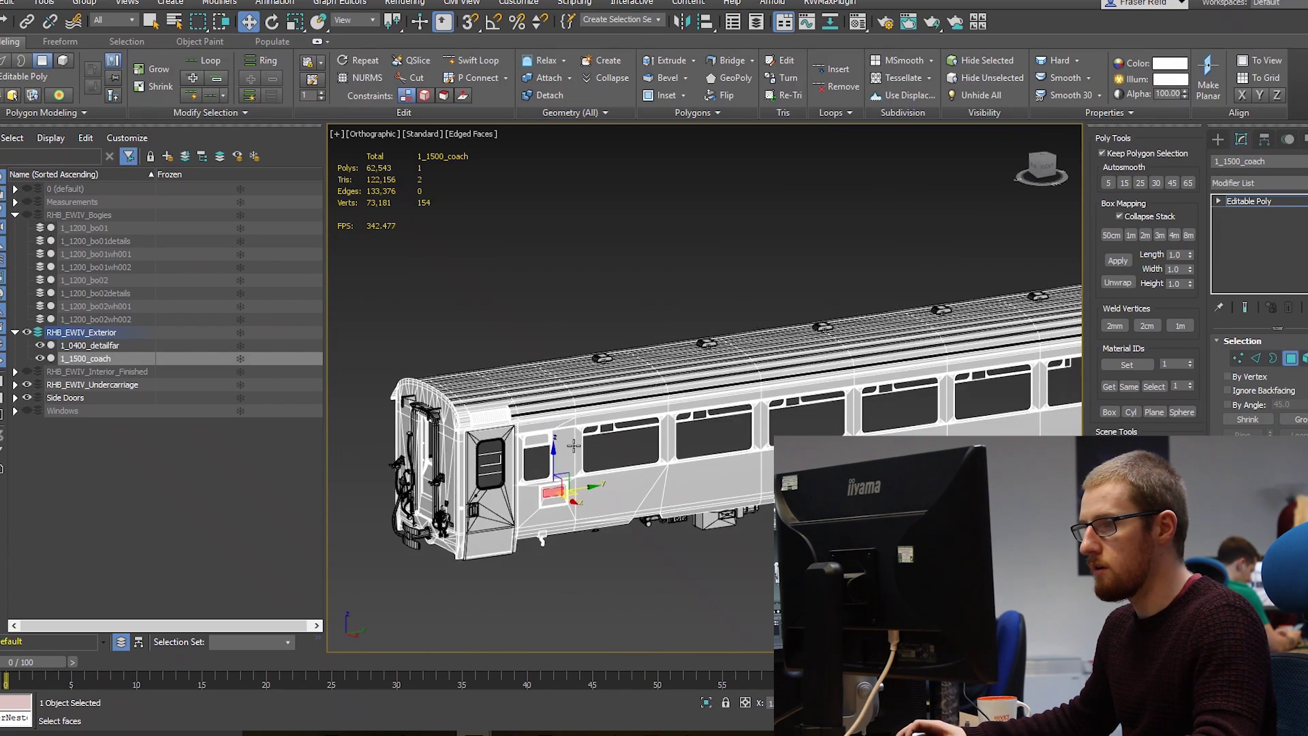
{"action": "scroll", "coordinate": [553, 445], "scroll_direction": "up", "scroll_amount": 6}
{"action": "left_click", "coordinate": [784, 320]}
{"action": "scroll", "coordinate": [728, 351], "scroll_direction": "down", "scroll_amount": 5}
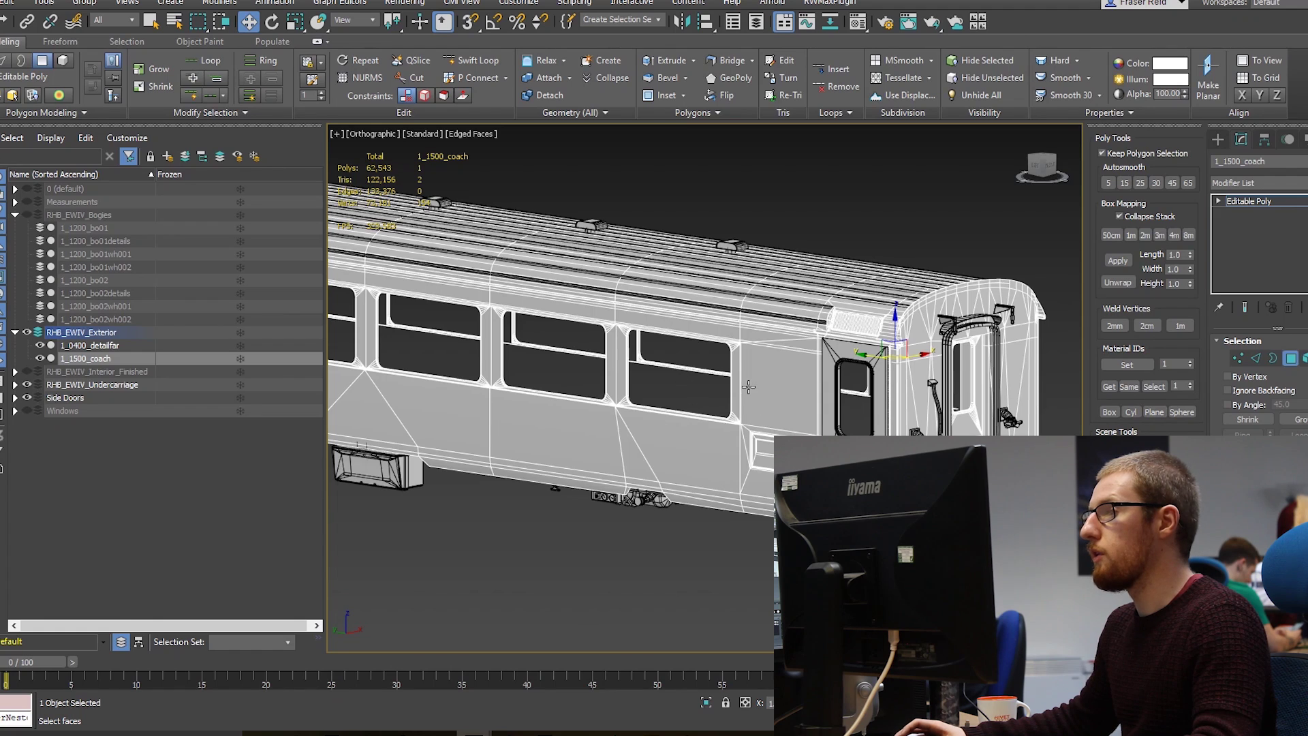
Select the blank wall polygon between the last window and side door on the coach's opposite side
{"action": "middle_click_drag", "start_coordinate": [777, 385], "coordinate": [689, 421], "text": "alt"}
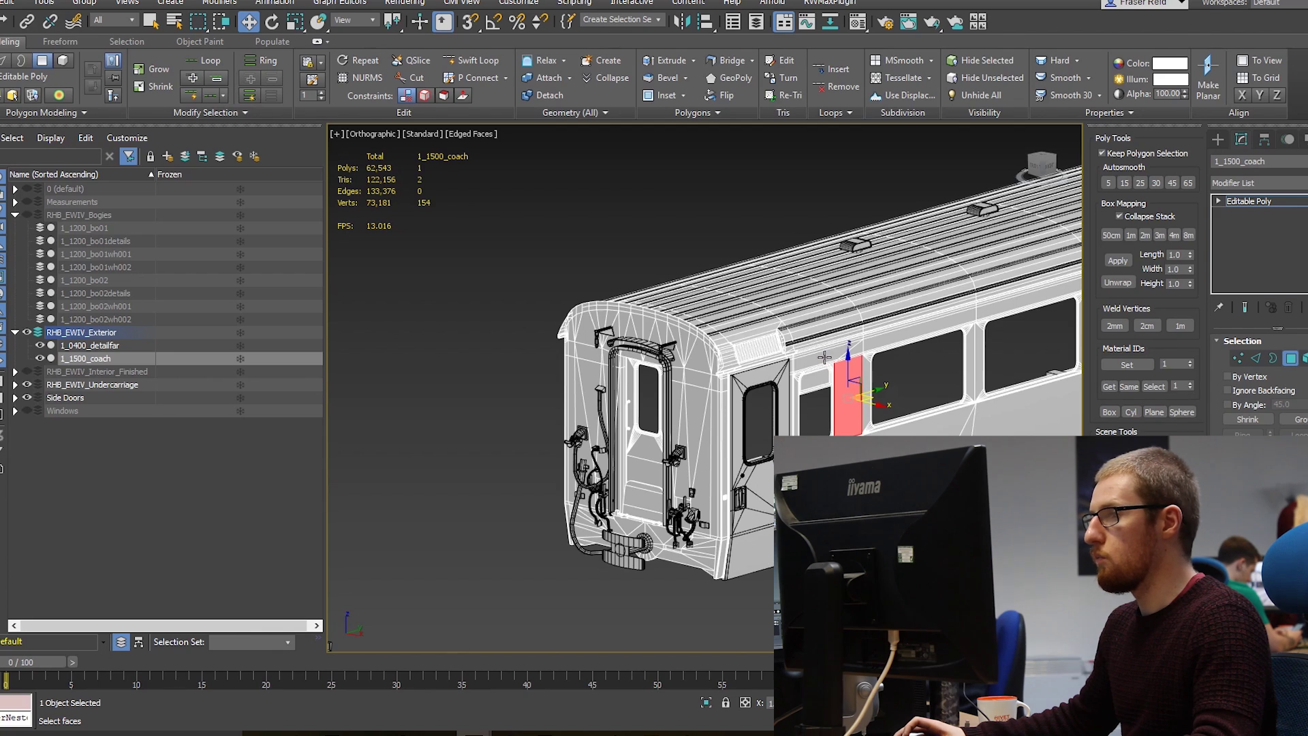
{"action": "middle_click_drag", "start_coordinate": [664, 449], "coordinate": [745, 461], "text": "alt"}
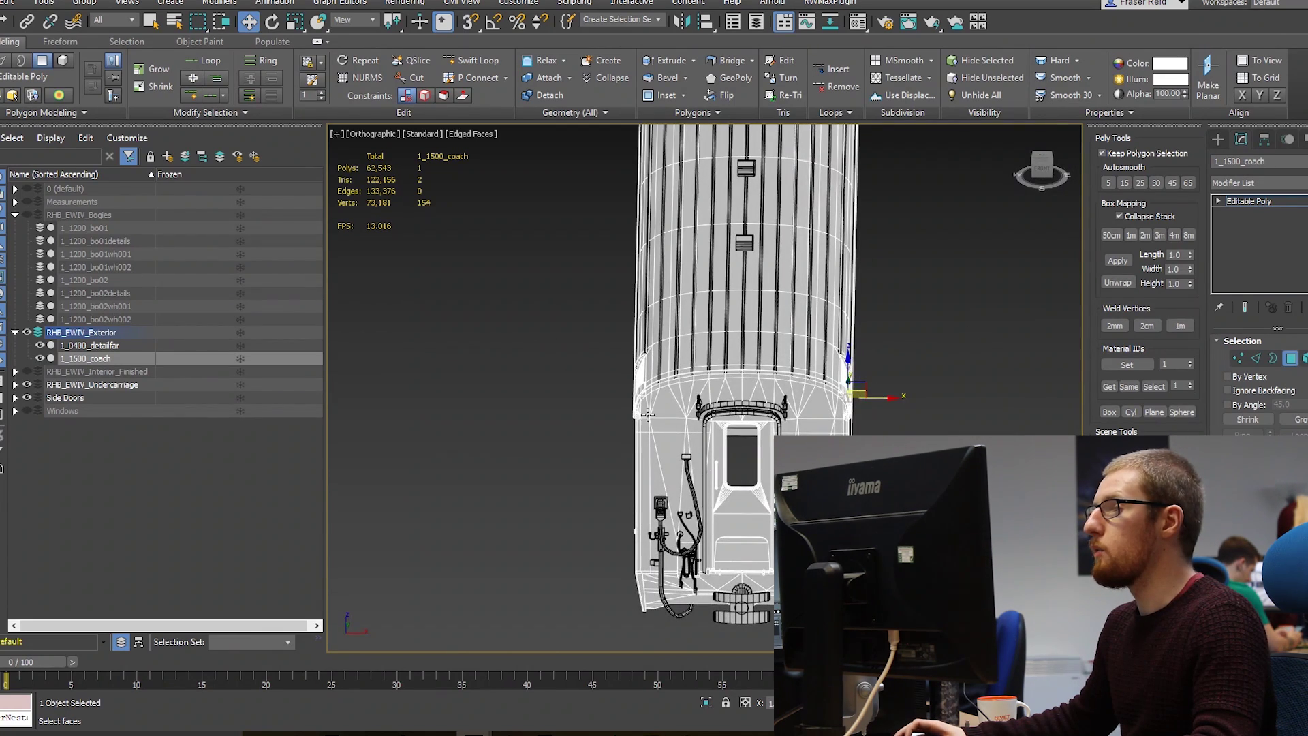
{"action": "middle_click_drag", "start_coordinate": [647, 414], "coordinate": [901, 424], "text": "alt"}
{"action": "scroll", "coordinate": [794, 429], "scroll_direction": "up", "scroll_amount": 6}
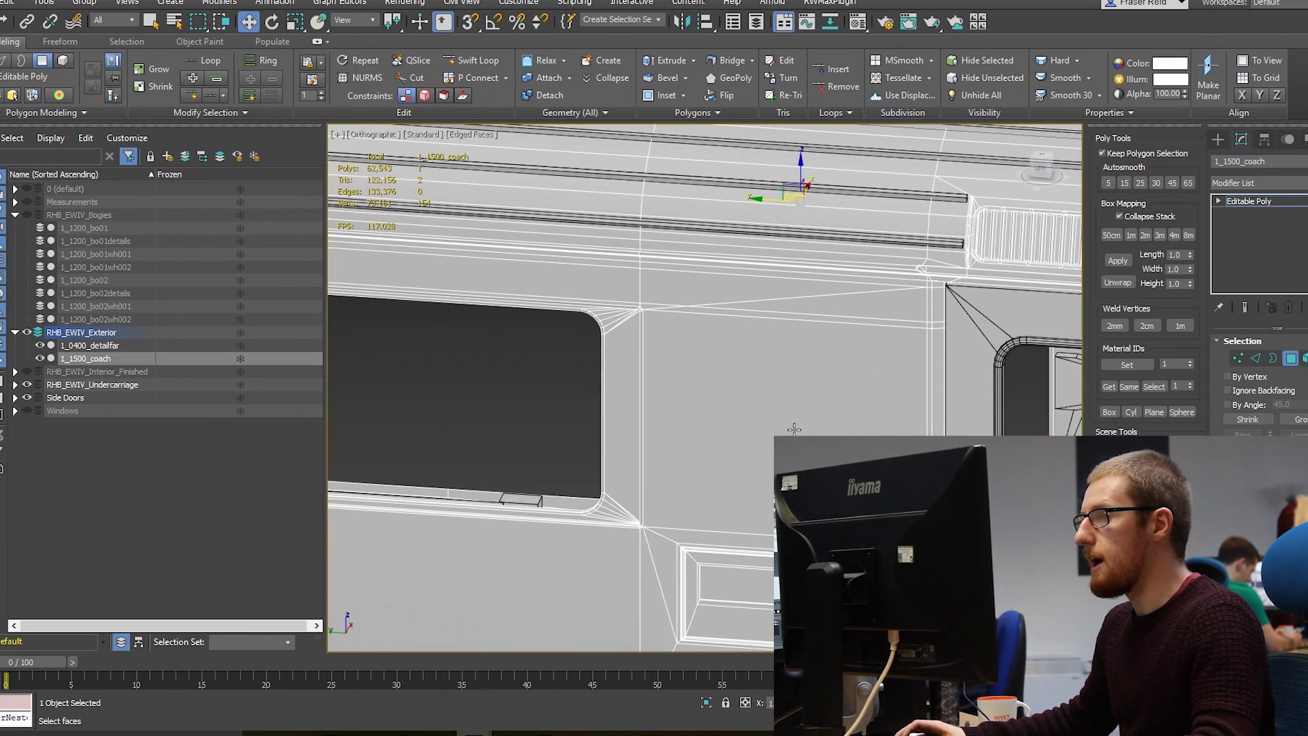
{"action": "left_click", "coordinate": [733, 405]}
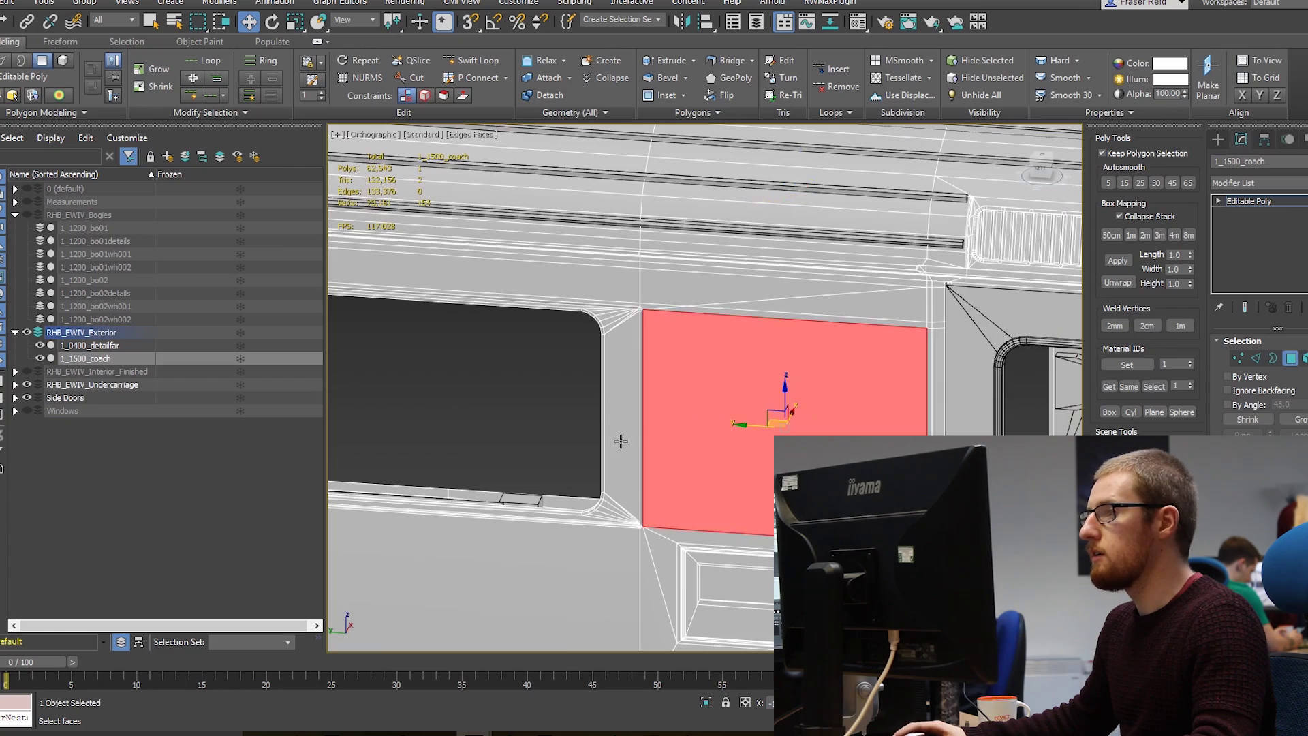
{"action": "middle_click_drag", "start_coordinate": [619, 441], "coordinate": [762, 439], "text": "alt"}
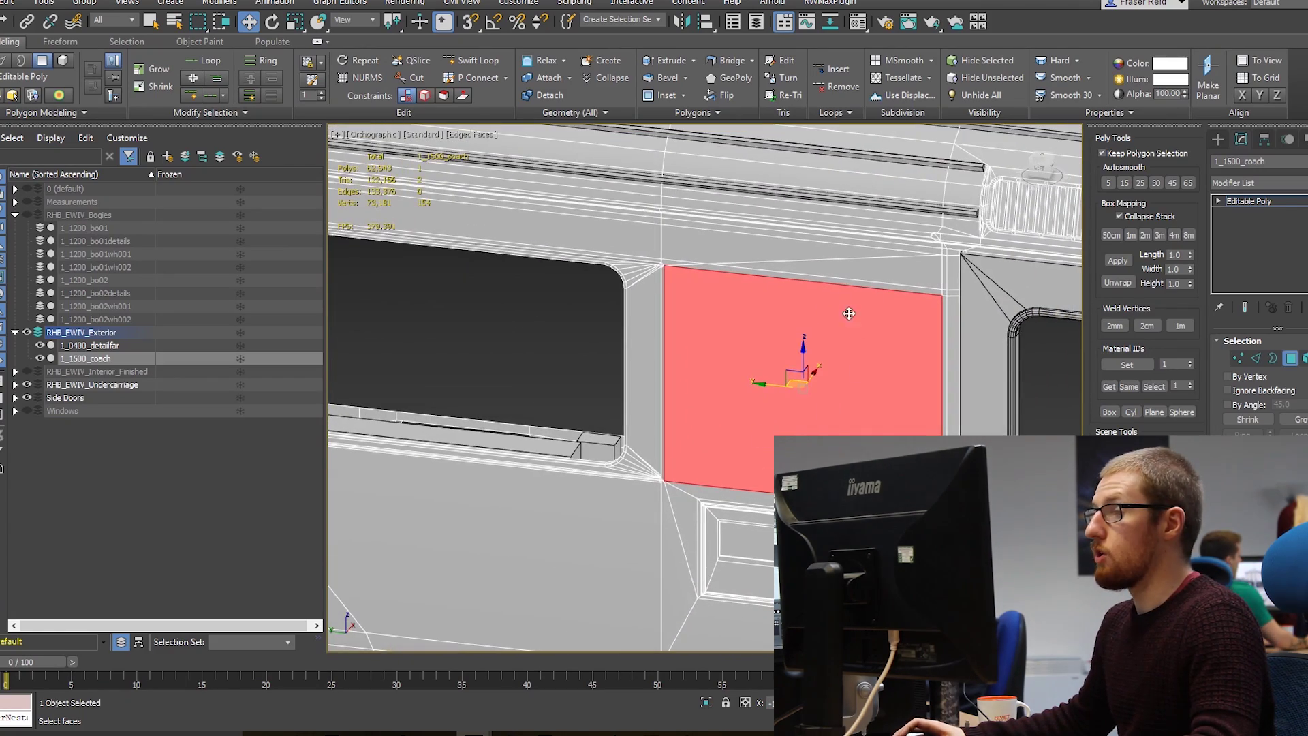
Compare the small window beside the door on one side with the blank wall panel on the other
{"action": "scroll", "coordinate": [910, 351], "scroll_direction": "down", "scroll_amount": 3}
{"action": "middle_click_drag", "start_coordinate": [910, 351], "coordinate": [740, 295], "text": "alt"}
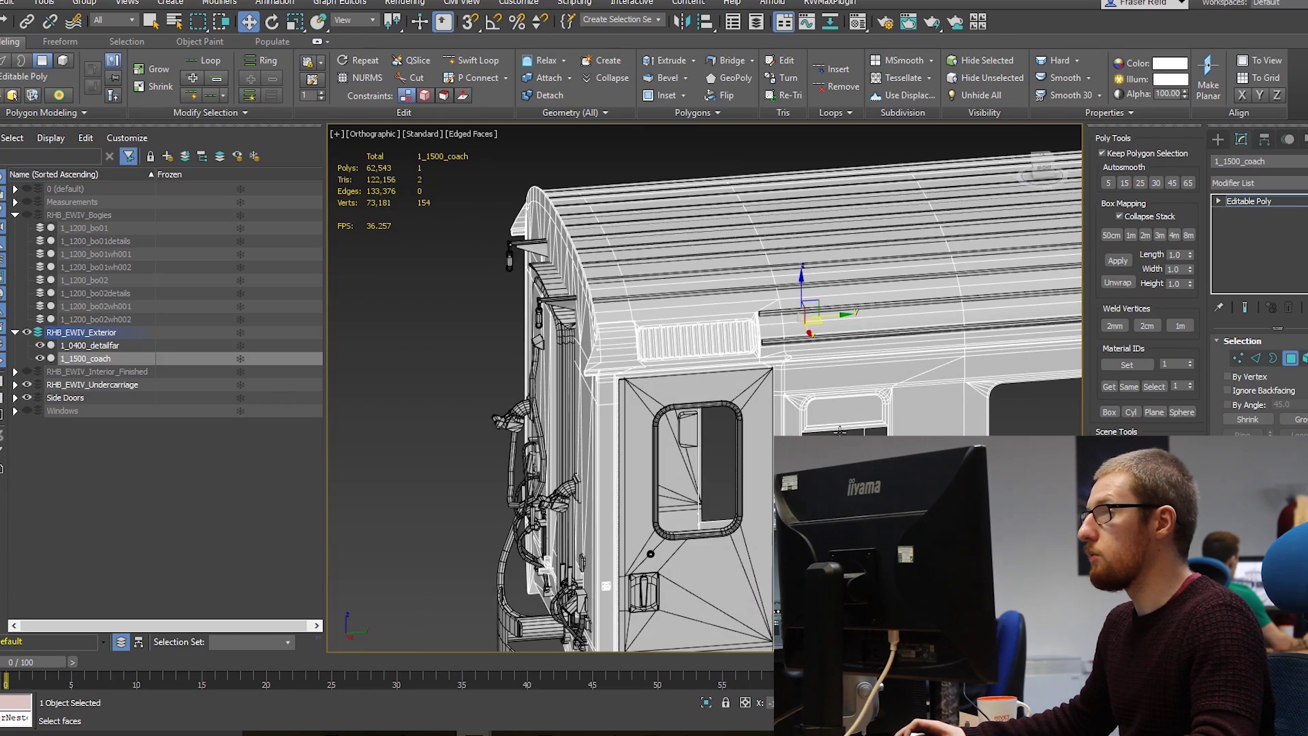
{"action": "middle_click_drag", "start_coordinate": [853, 423], "coordinate": [790, 319], "text": "alt"}
{"action": "middle_click_drag", "start_coordinate": [790, 319], "coordinate": [863, 319], "text": "alt"}
{"action": "scroll", "coordinate": [897, 287], "scroll_direction": "up", "scroll_amount": 3}
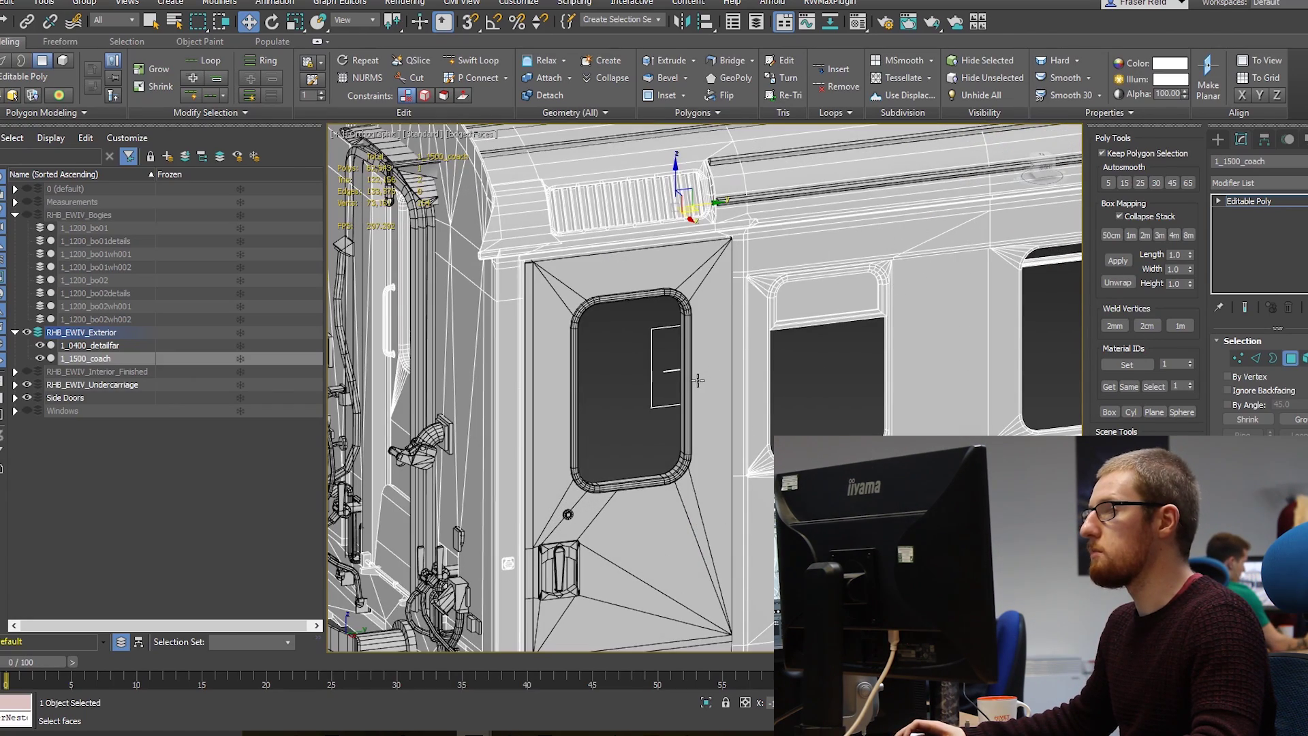
{"action": "scroll", "coordinate": [697, 380], "scroll_direction": "down", "scroll_amount": 2}
{"action": "middle_click_drag", "start_coordinate": [696, 381], "coordinate": [796, 335], "text": "alt"}
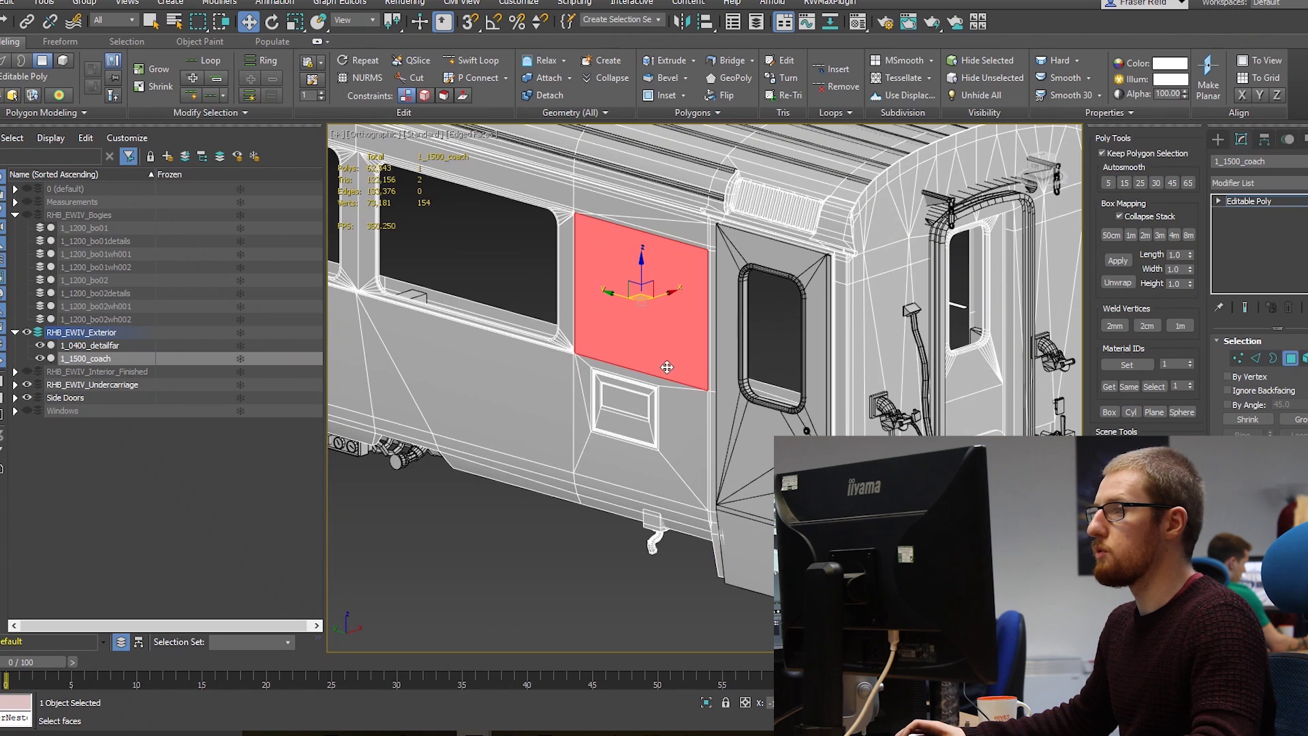
{"action": "middle_click_drag", "start_coordinate": [616, 370], "coordinate": [899, 474]}
{"action": "scroll", "coordinate": [616, 382], "scroll_direction": "down", "scroll_amount": 5}
{"action": "middle_click_drag", "start_coordinate": [565, 500], "coordinate": [648, 523], "text": "alt"}
{"action": "middle_click_drag", "start_coordinate": [723, 541], "coordinate": [720, 474]}
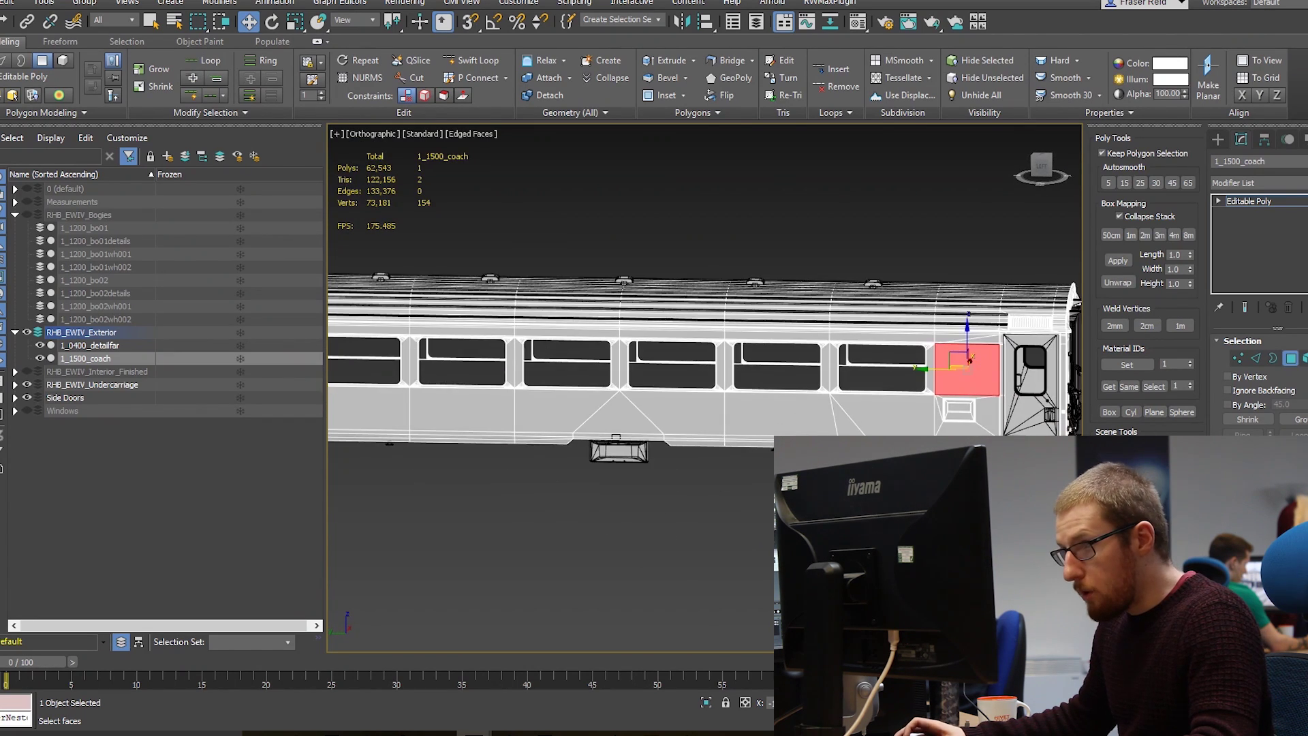
Leave polygon editing of the coach, switch to the Left view, and select the undercarriage object 1_0254_detailnear
{"action": "scroll", "coordinate": [842, 450], "scroll_direction": "up", "scroll_amount": 5}
{"action": "middle_click_drag", "start_coordinate": [842, 450], "coordinate": [1229, 460]}
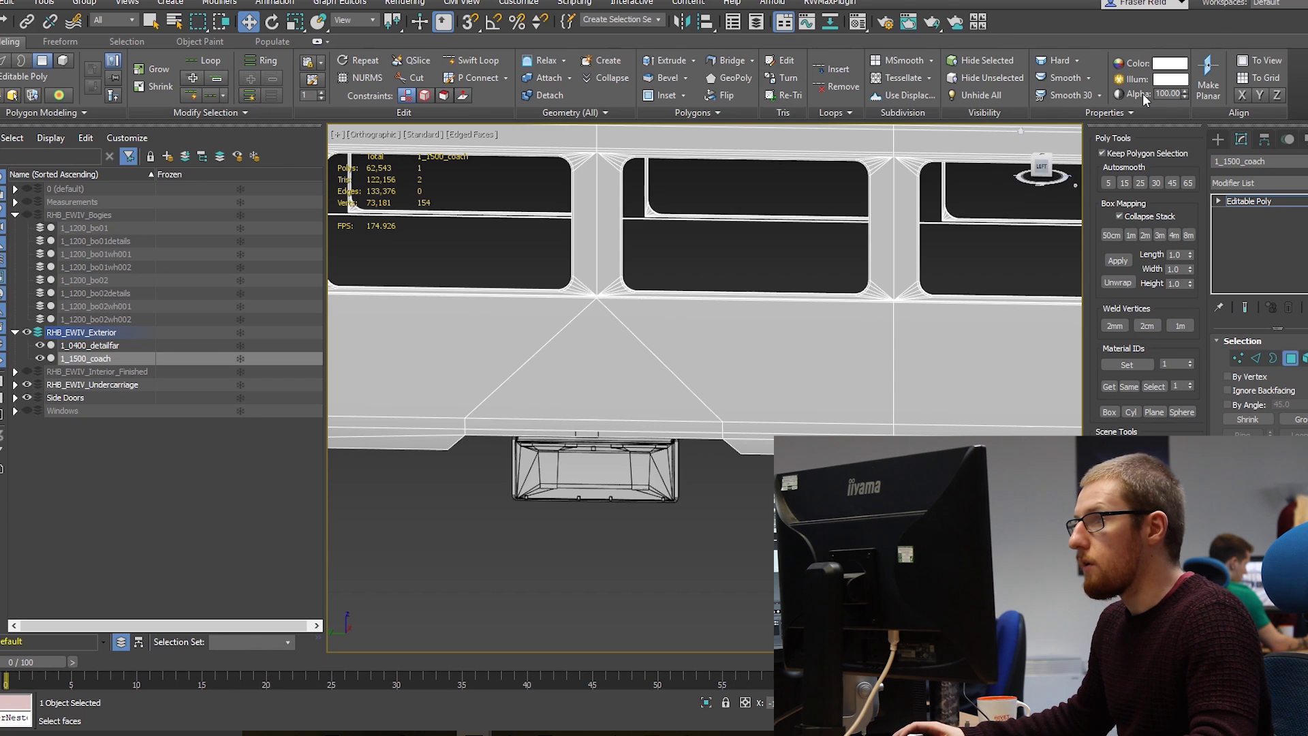
{"action": "left_click", "coordinate": [1221, 140]}
{"action": "middle_click_drag", "start_coordinate": [743, 450], "coordinate": [639, 449]}
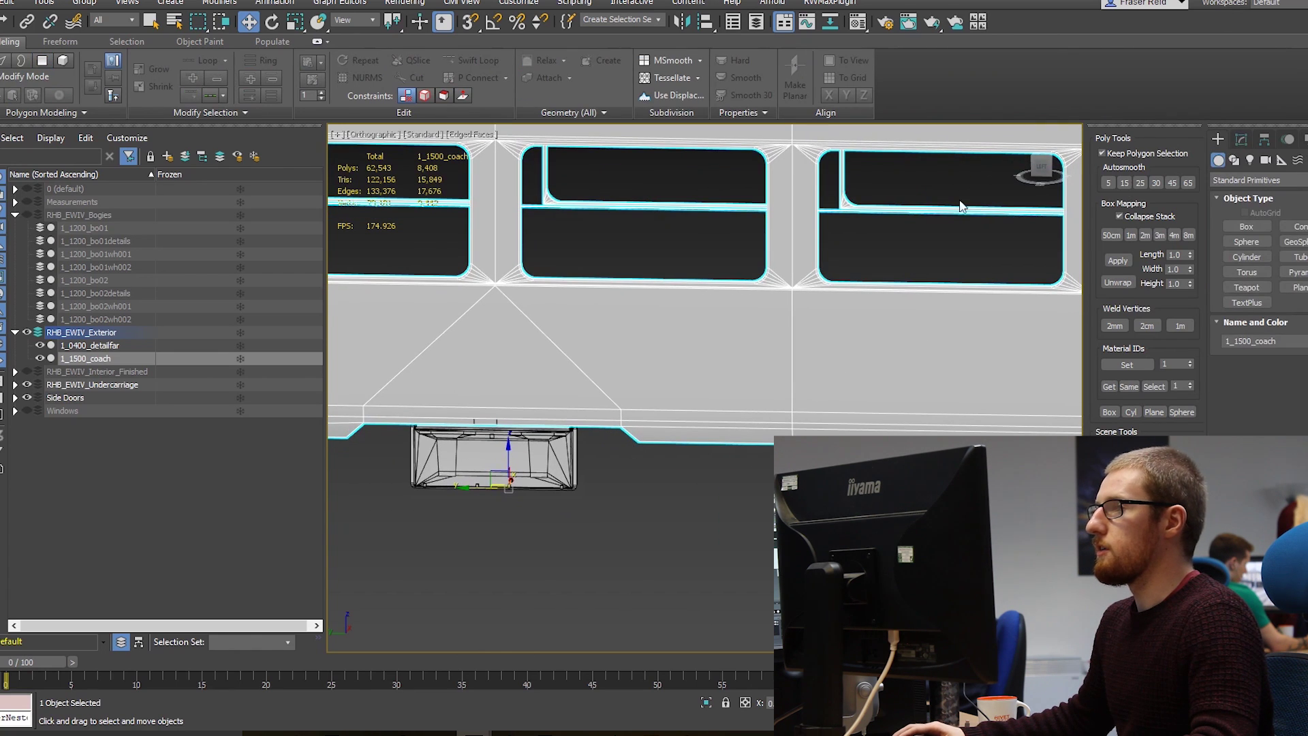
{"action": "left_click", "coordinate": [1040, 167]}
{"action": "middle_click_drag", "start_coordinate": [550, 542], "coordinate": [566, 445]}
{"action": "left_click", "coordinate": [568, 409]}
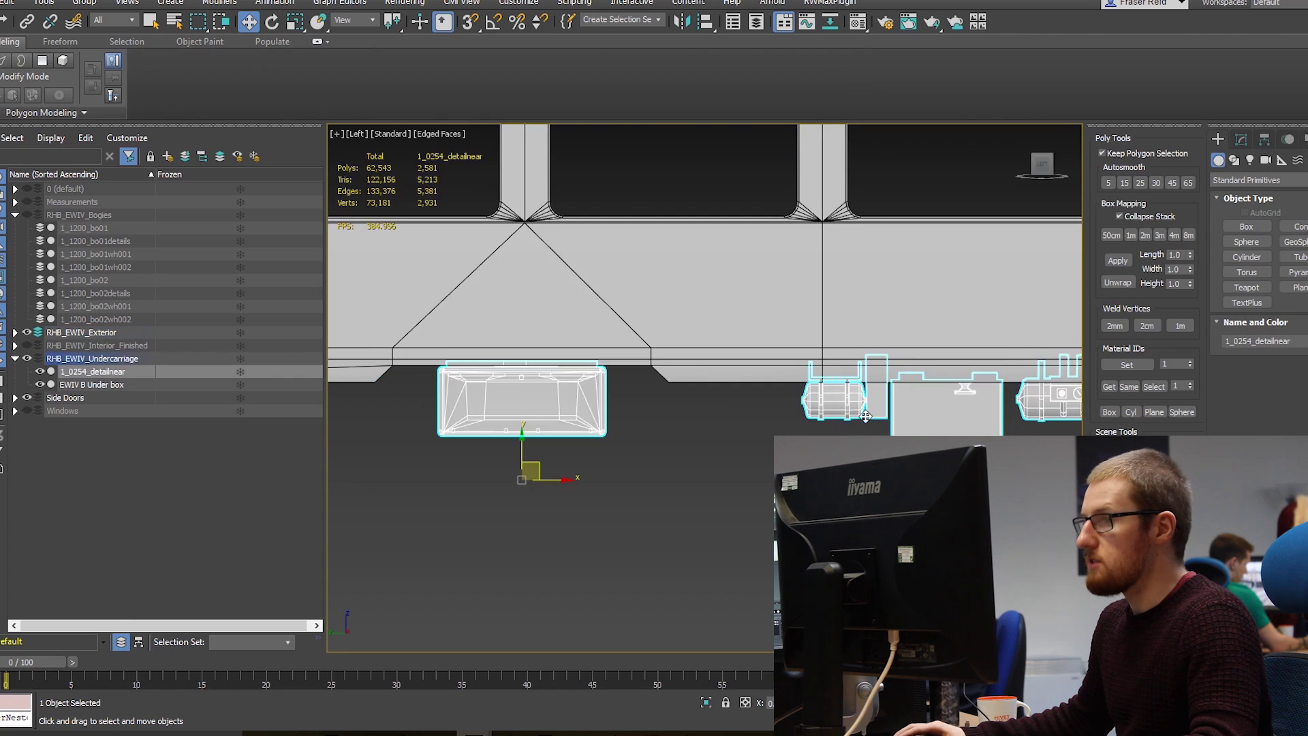
Examine the tanks, boxes and pipework of 1_0254_detailnear beneath both sides of the coach
{"action": "middle_click_drag", "start_coordinate": [897, 406], "coordinate": [713, 400]}
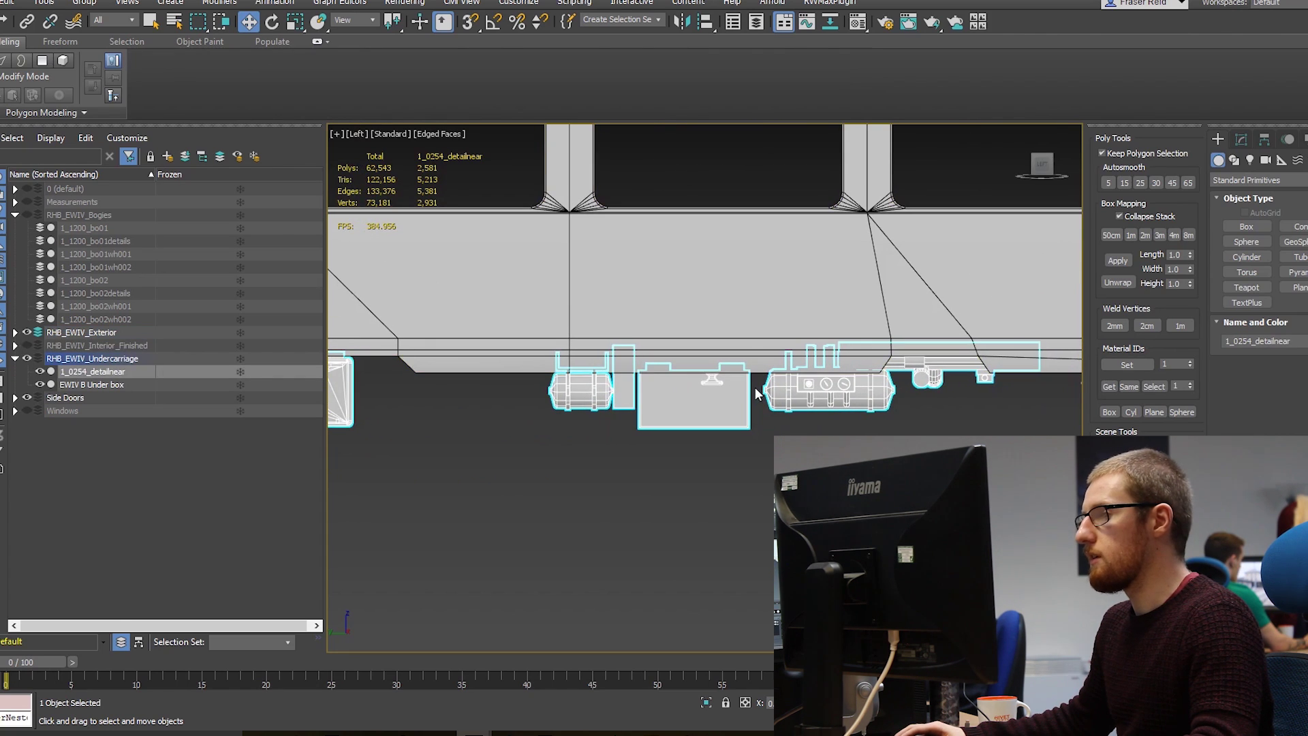
{"action": "scroll", "coordinate": [751, 390], "scroll_direction": "down", "scroll_amount": 5}
{"action": "middle_click_drag", "start_coordinate": [596, 403], "coordinate": [649, 406]}
{"action": "middle_click_drag", "start_coordinate": [649, 406], "coordinate": [712, 406], "text": "alt"}
{"action": "scroll", "coordinate": [630, 410], "scroll_direction": "up", "scroll_amount": 5}
{"action": "scroll", "coordinate": [641, 417], "scroll_direction": "down", "scroll_amount": 3}
{"action": "scroll", "coordinate": [726, 404], "scroll_direction": "up", "scroll_amount": 4}
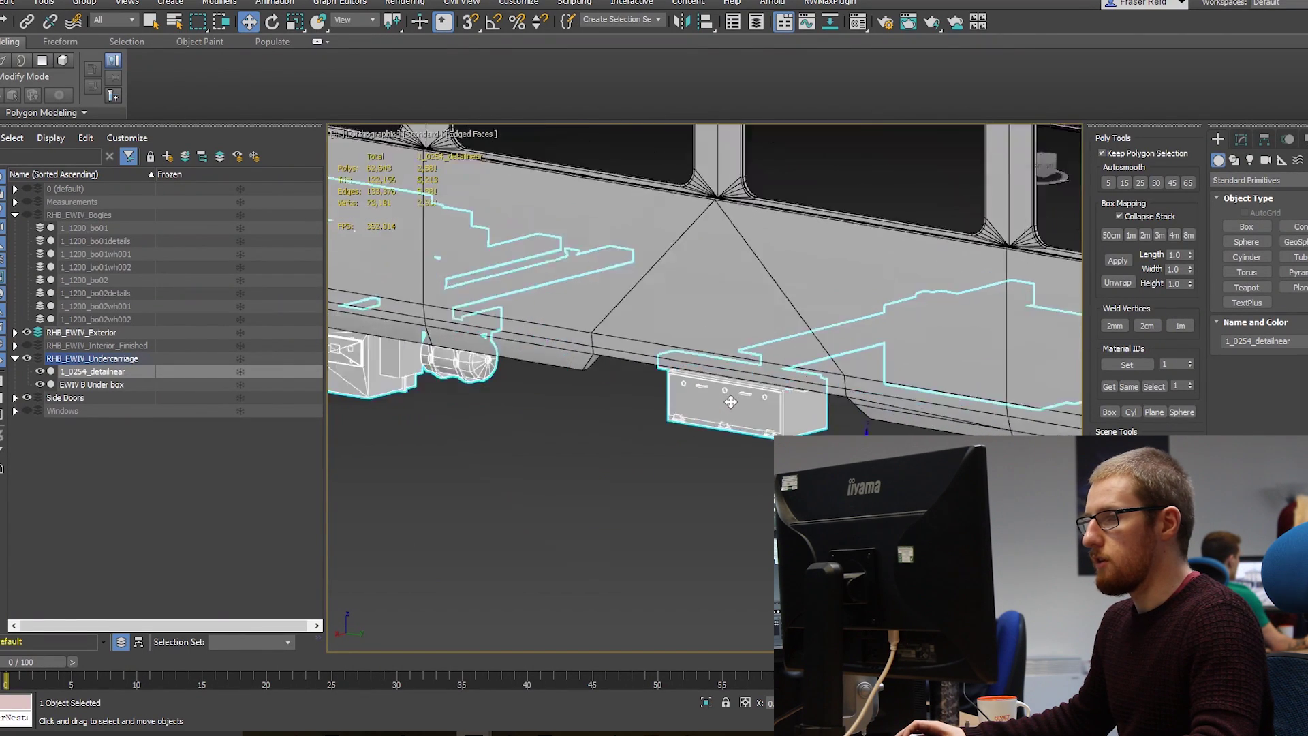
{"action": "scroll", "coordinate": [678, 415], "scroll_direction": "down", "scroll_amount": 4}
{"action": "scroll", "coordinate": [678, 415], "scroll_direction": "down", "scroll_amount": 5}
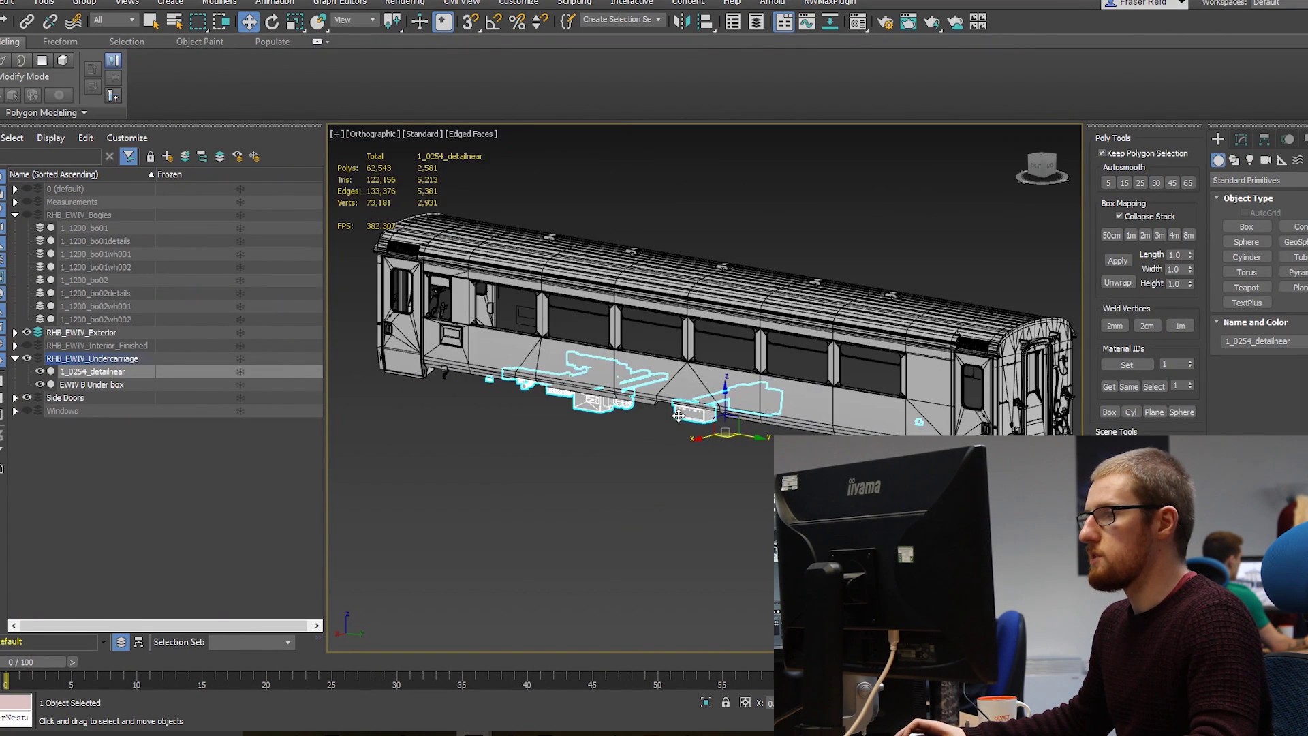
View the whole coach side-on, clear the selection, and unhide the RHB_EWIV_Bogies layer
{"action": "middle_click_drag", "start_coordinate": [584, 418], "coordinate": [689, 429], "text": "alt"}
{"action": "scroll", "coordinate": [656, 445], "scroll_direction": "down", "scroll_amount": 2}
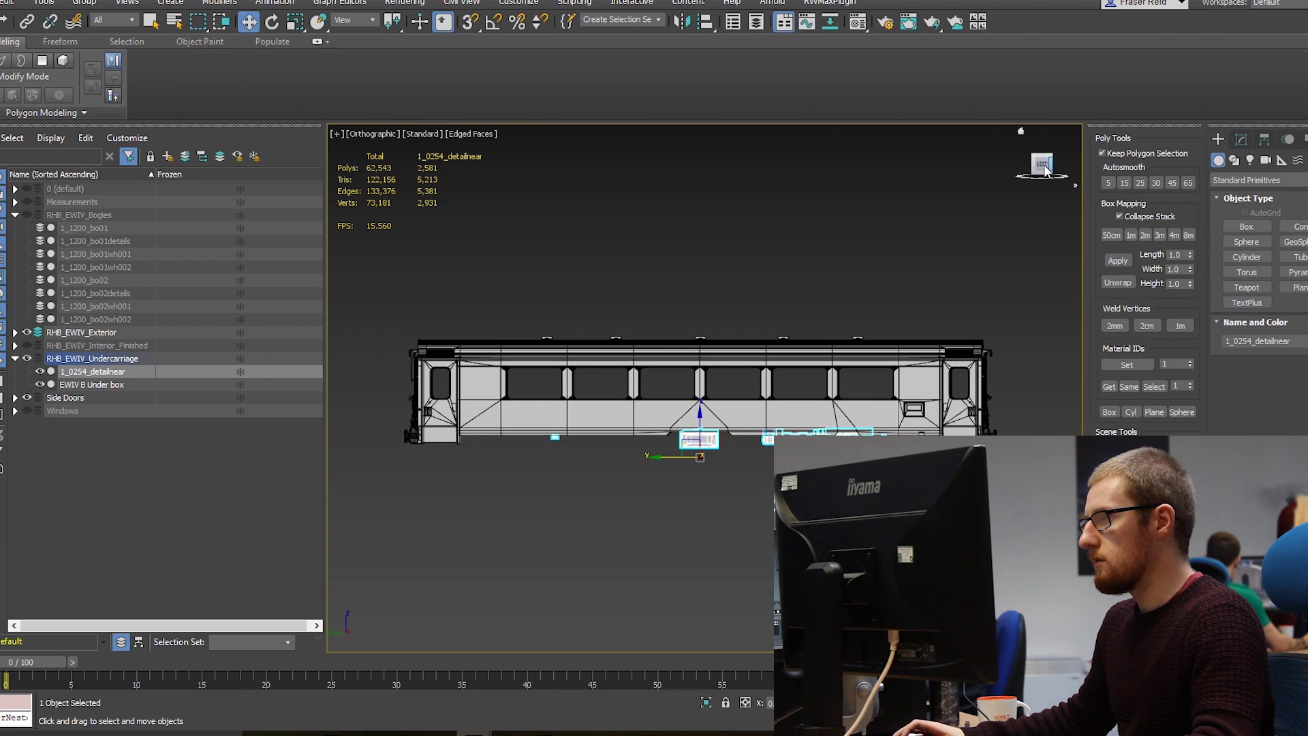
{"action": "middle_click_drag", "start_coordinate": [949, 408], "coordinate": [923, 407]}
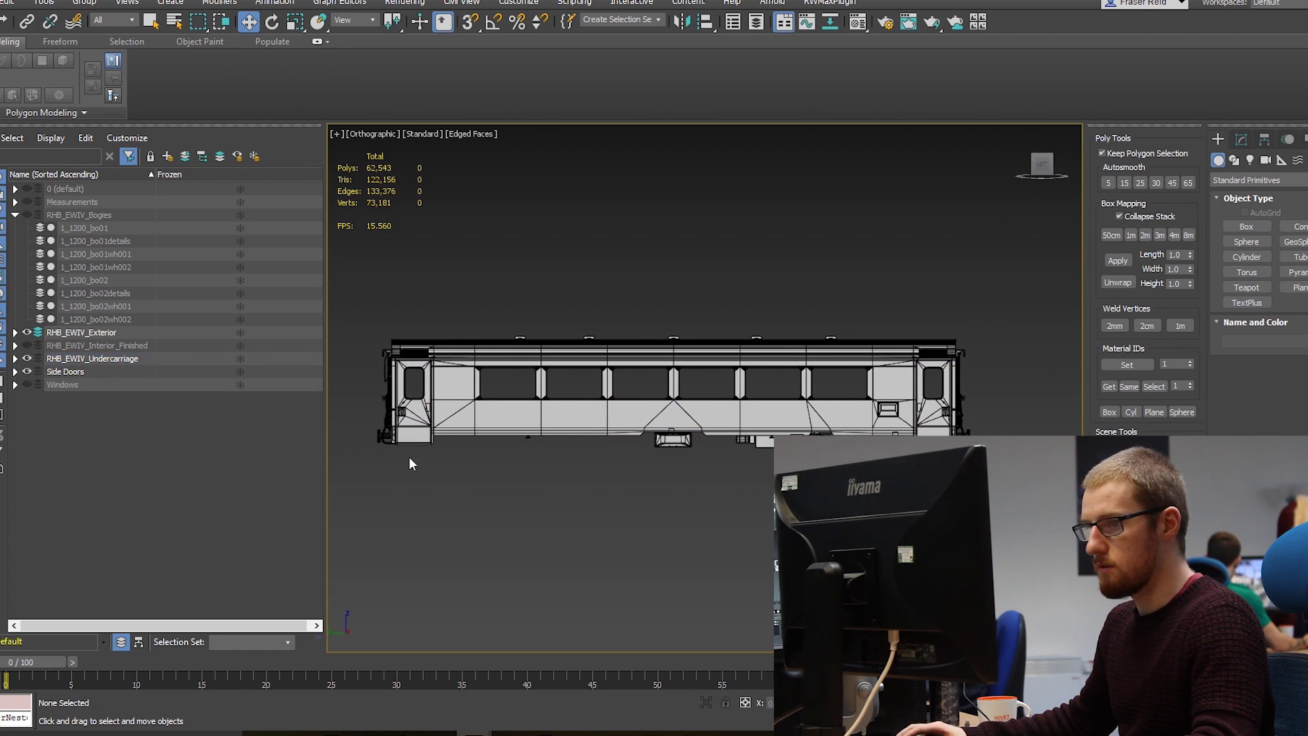
{"action": "middle_click_drag", "start_coordinate": [410, 460], "coordinate": [878, 273], "text": "alt"}
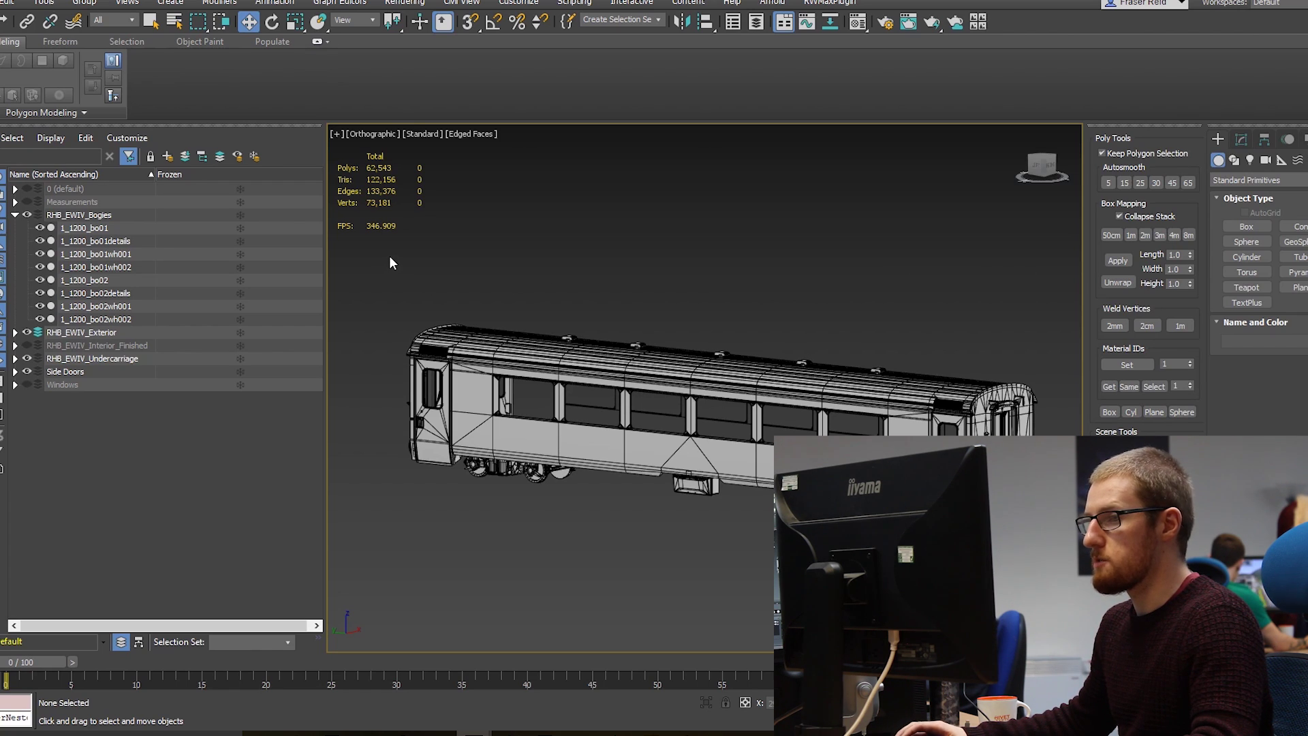
Select the 1_1500_coach body, clear the selection, and examine the complete carriage with its bogies from the door end
{"action": "left_click", "coordinate": [502, 451]}
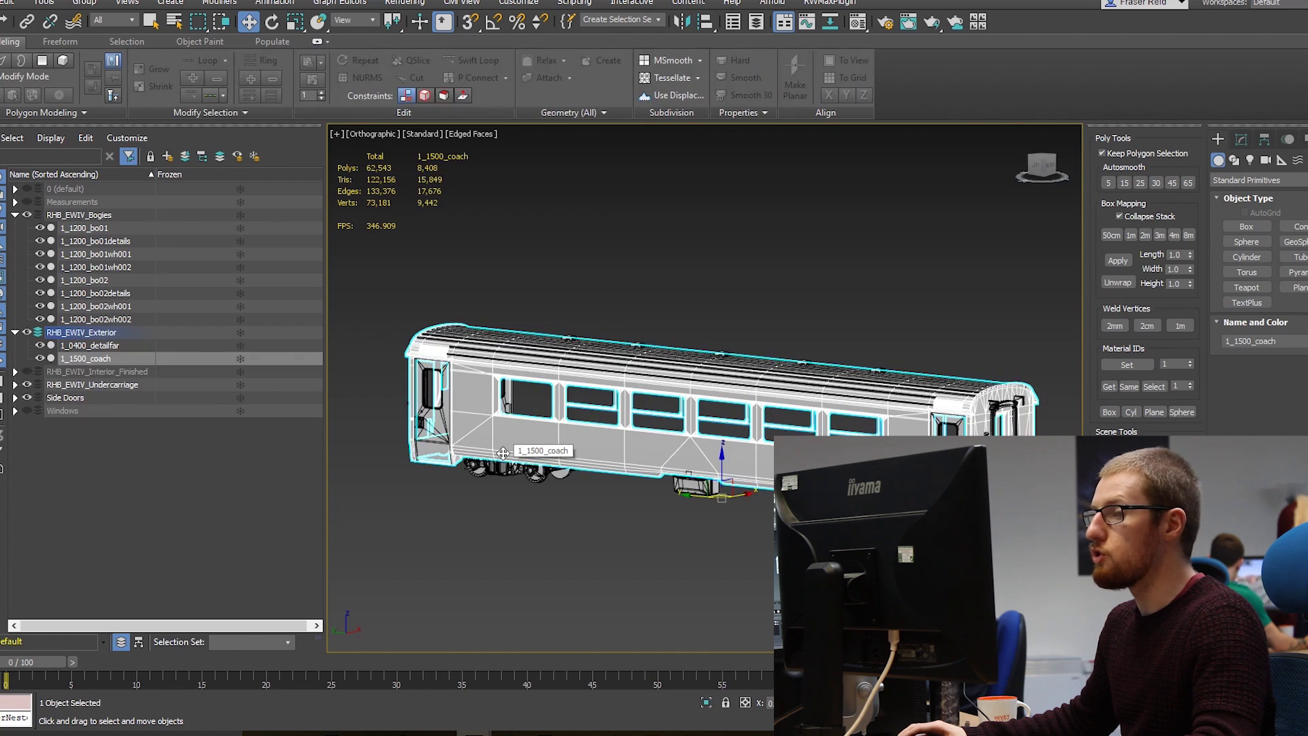
{"action": "middle_click_drag", "start_coordinate": [693, 504], "coordinate": [629, 521], "text": "alt"}
{"action": "scroll", "coordinate": [644, 490], "scroll_direction": "up", "scroll_amount": 2}
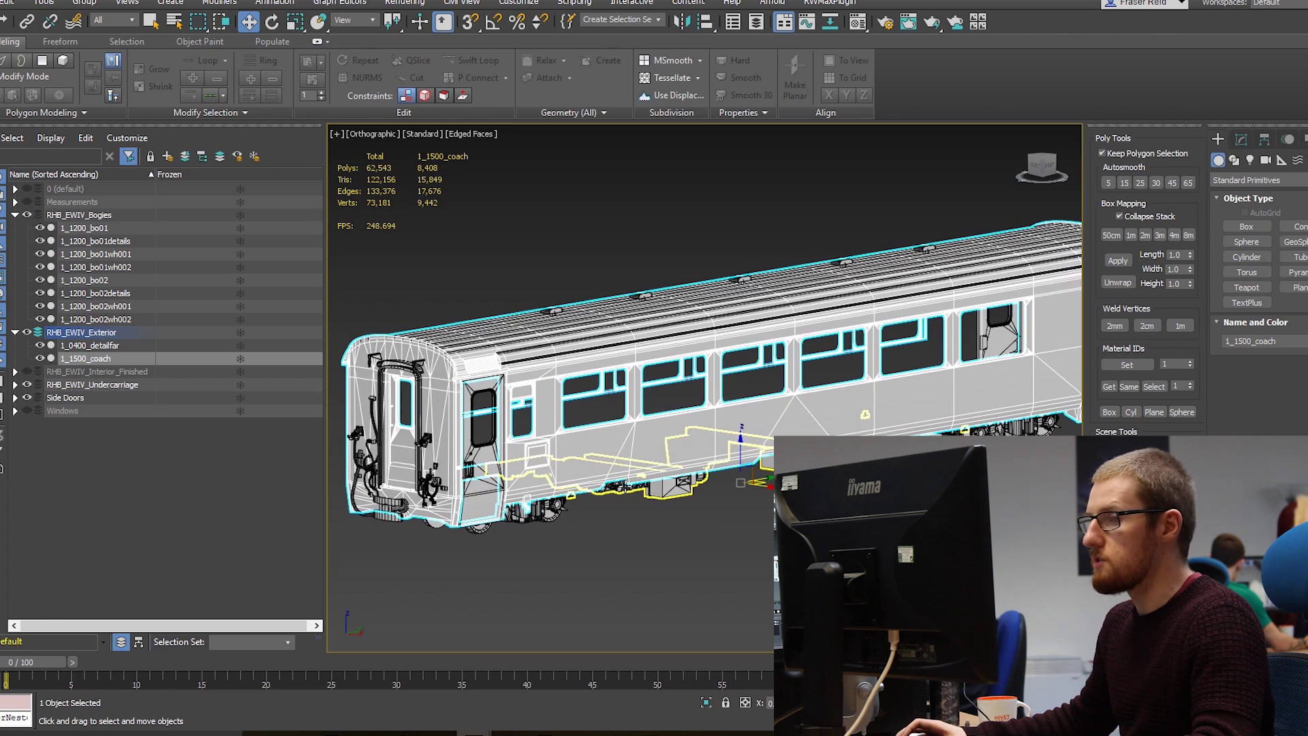
{"action": "left_click", "coordinate": [630, 523]}
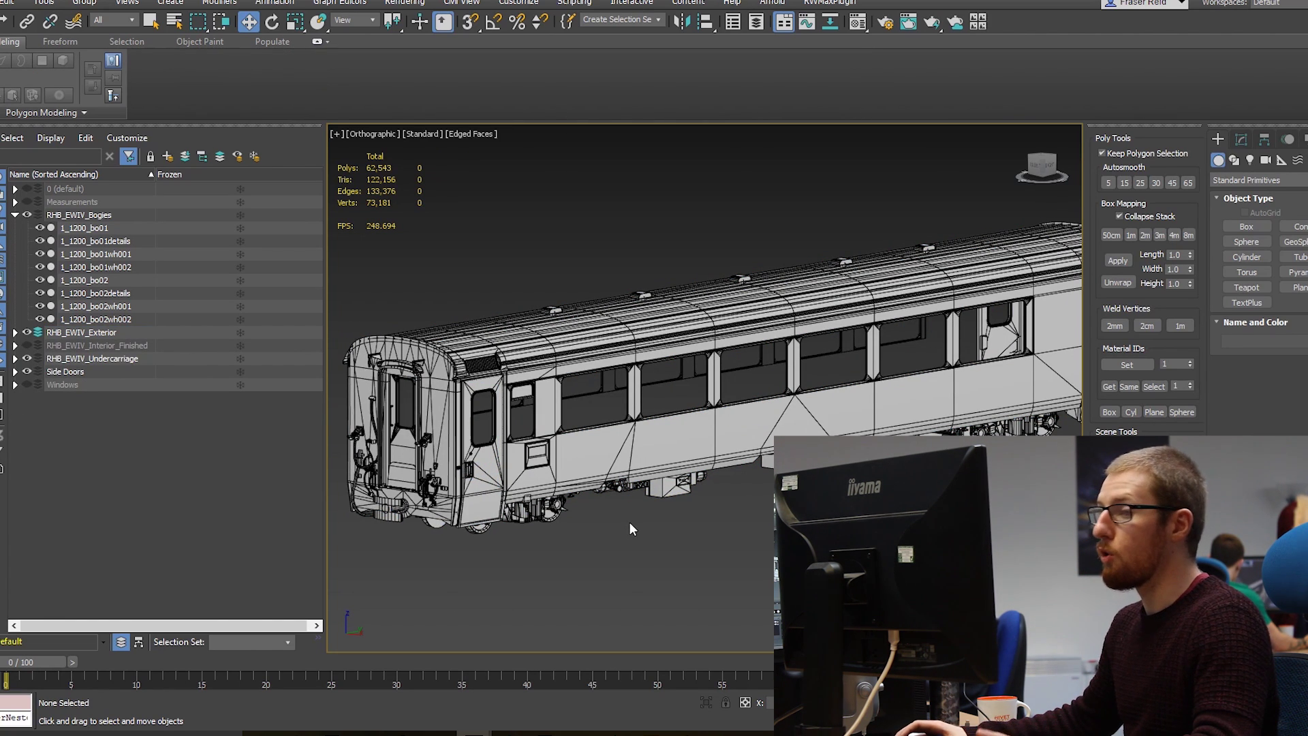
{"action": "scroll", "coordinate": [627, 494], "scroll_direction": "down", "scroll_amount": 3}
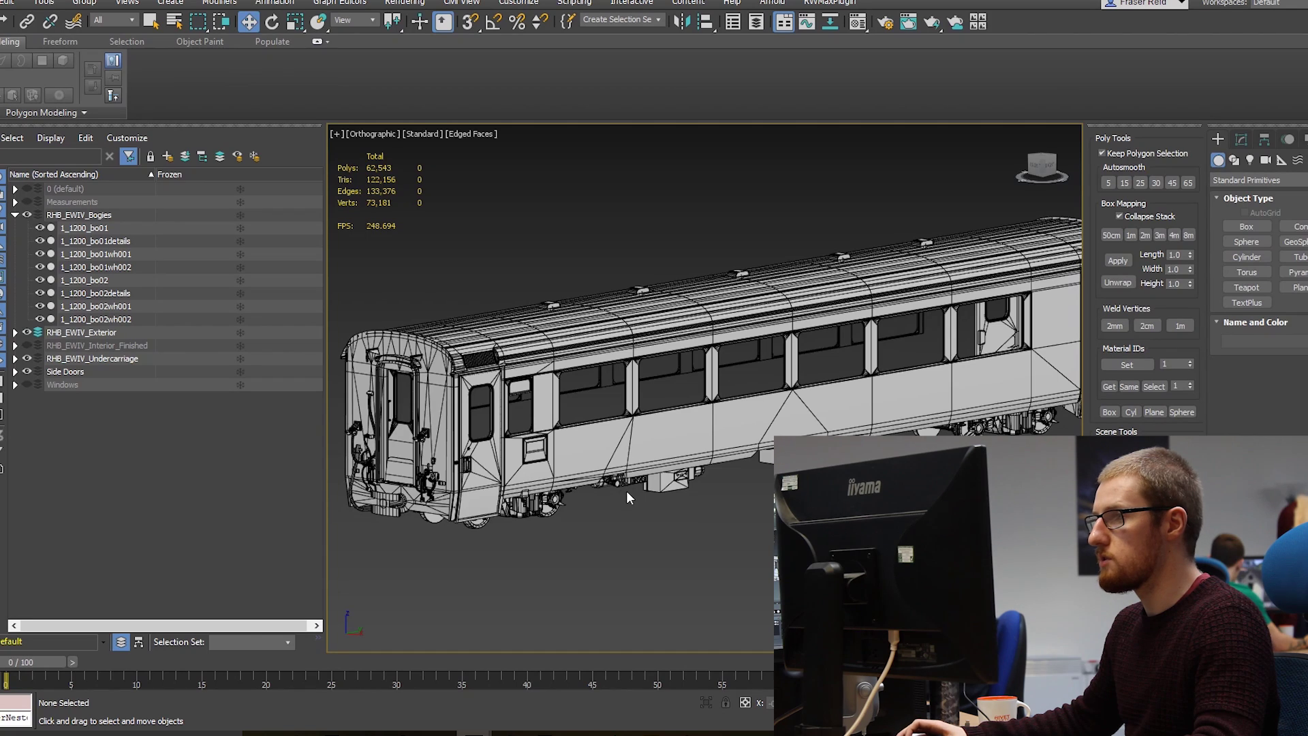
{"action": "middle_click_drag", "start_coordinate": [627, 492], "coordinate": [640, 495]}
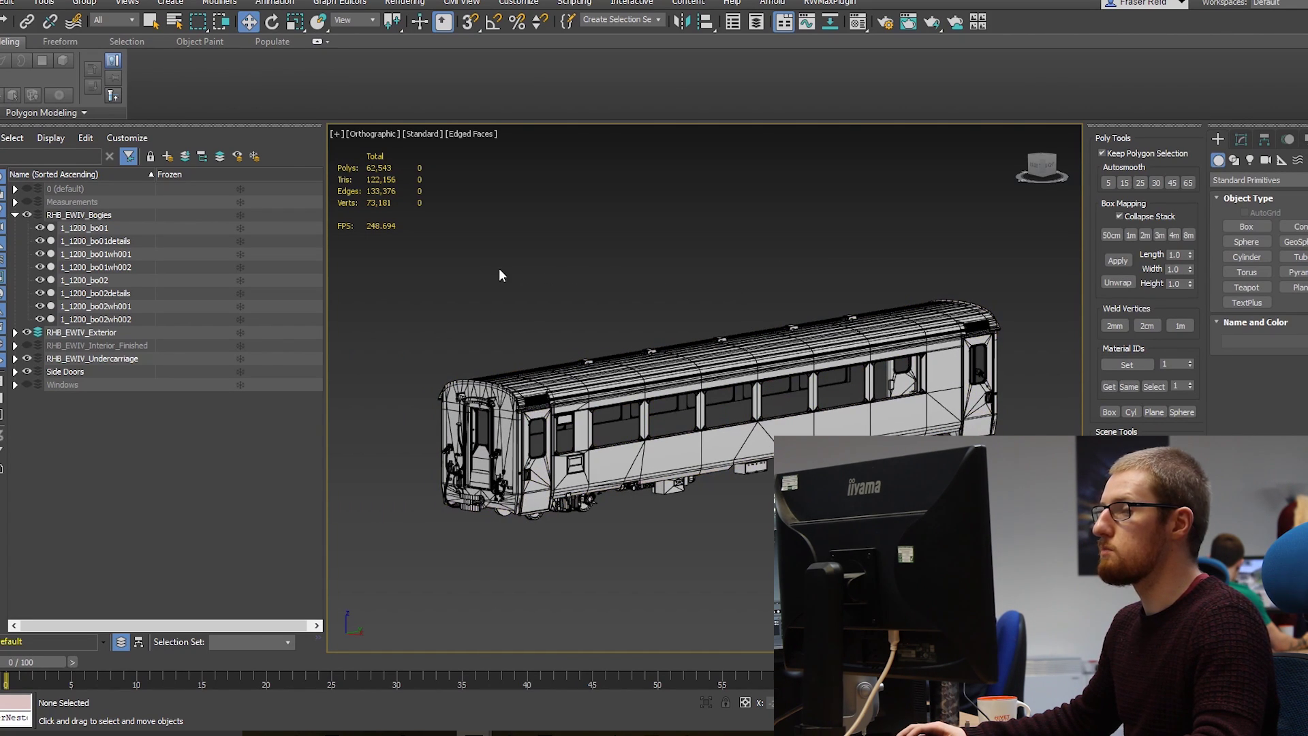
{"action": "scroll", "coordinate": [470, 371], "scroll_direction": "up", "scroll_amount": 3}
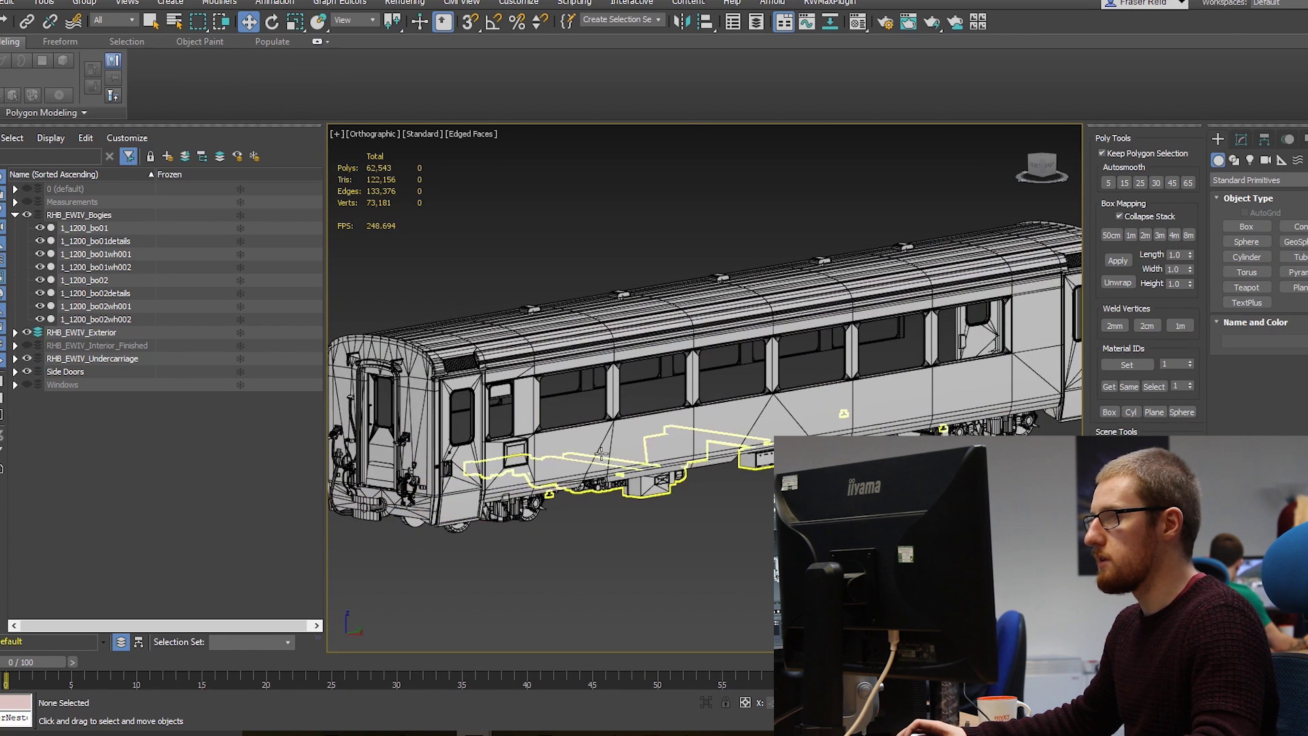
{"action": "scroll", "coordinate": [668, 402], "scroll_direction": "down", "scroll_amount": 3}
Hide the RHB_EWIV_Bogies layer, select 1_0400_detailfar, 1_1500_coach, 1_0254_detailnear and the four side doors, and show their shared Unwrap UVW modifier
{"action": "key", "text": "q"}
{"action": "left_click", "coordinate": [667, 403]}
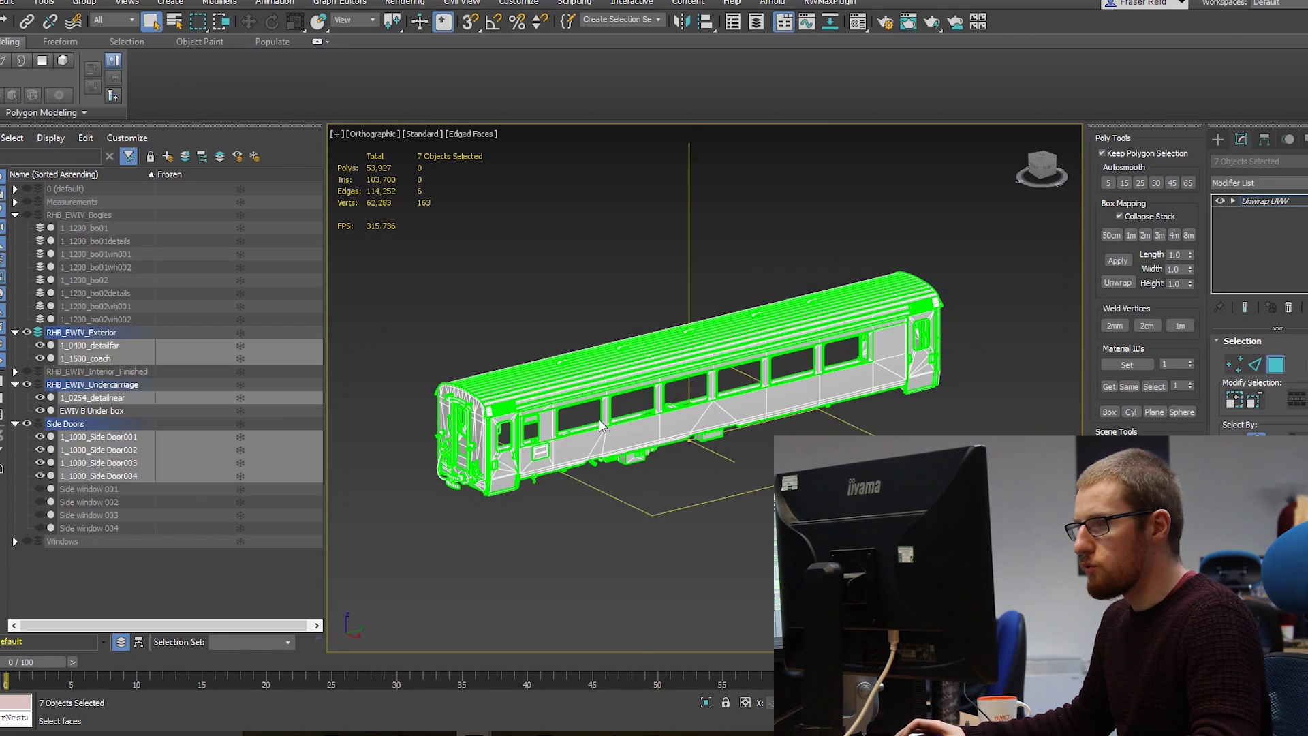
{"action": "scroll", "coordinate": [704, 388], "scroll_direction": "up", "scroll_amount": 1}
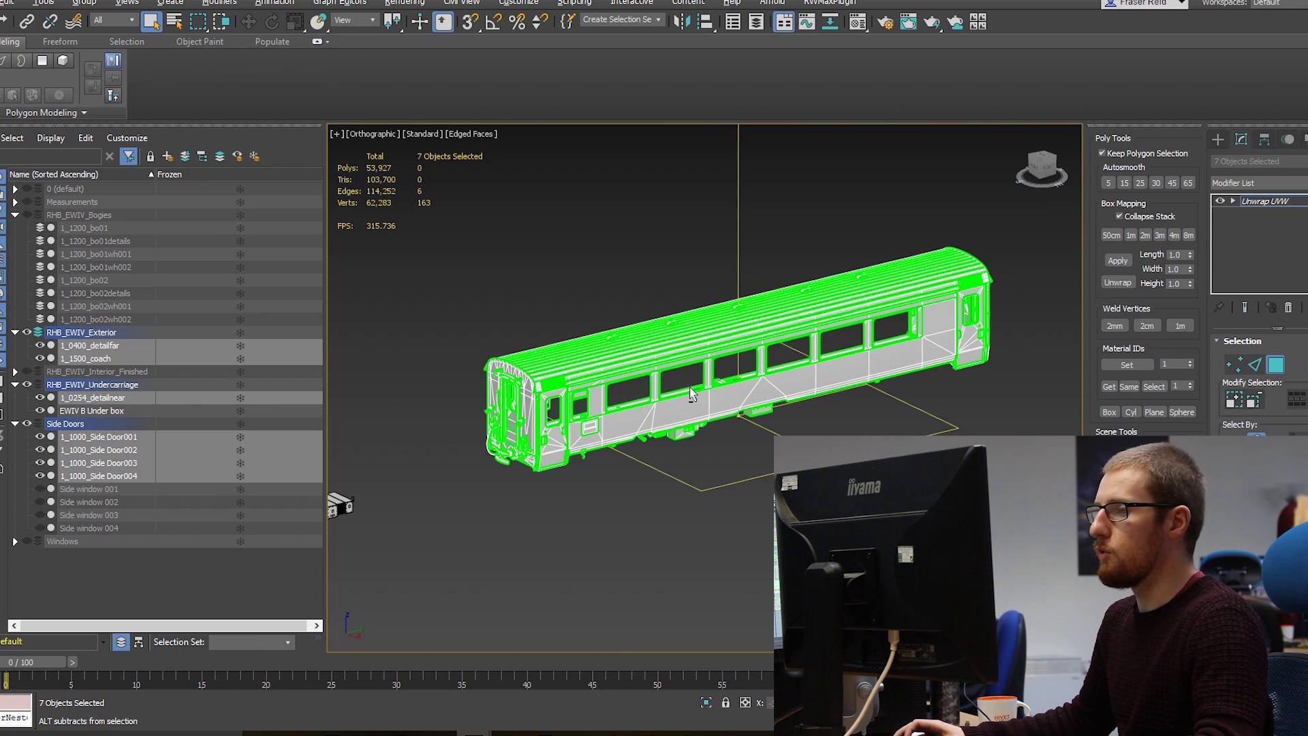
{"action": "middle_click_drag", "start_coordinate": [699, 390], "coordinate": [681, 391], "text": "alt"}
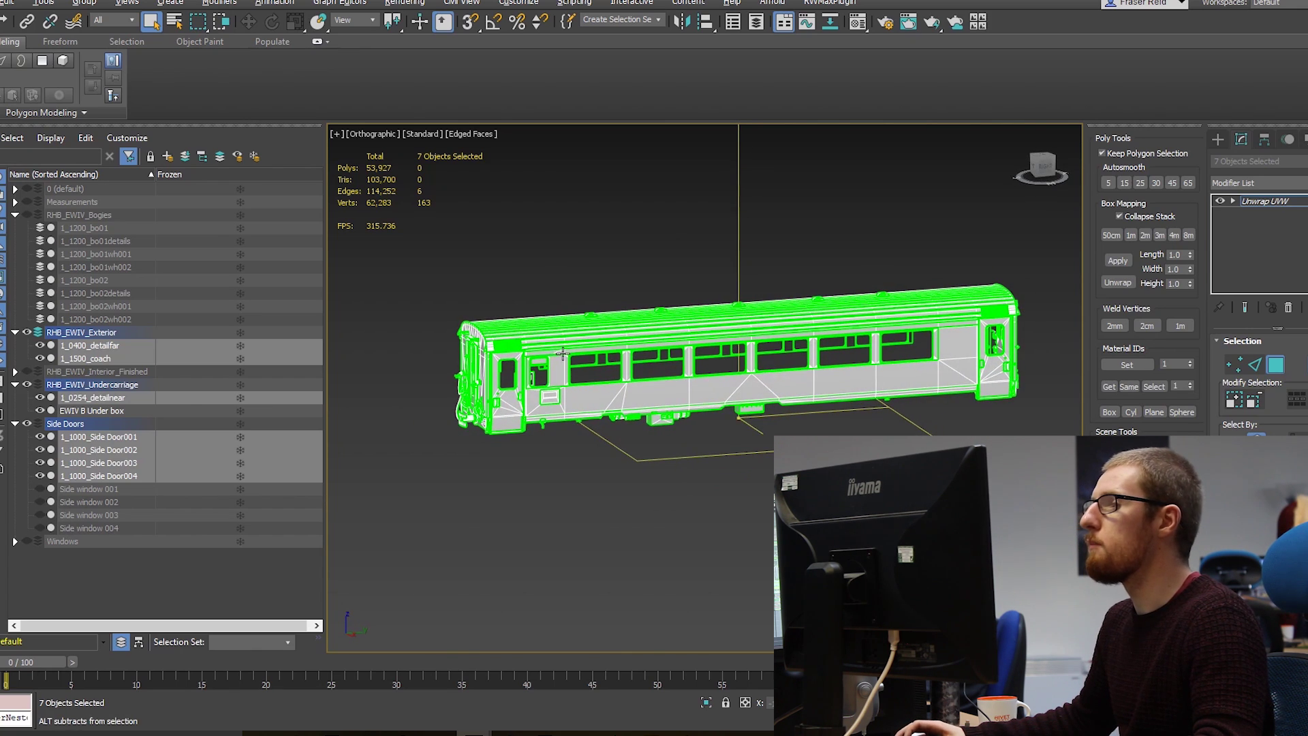
{"action": "middle_click_drag", "start_coordinate": [675, 247], "coordinate": [593, 363], "text": "alt"}
{"action": "scroll", "coordinate": [593, 362], "scroll_direction": "up", "scroll_amount": 5}
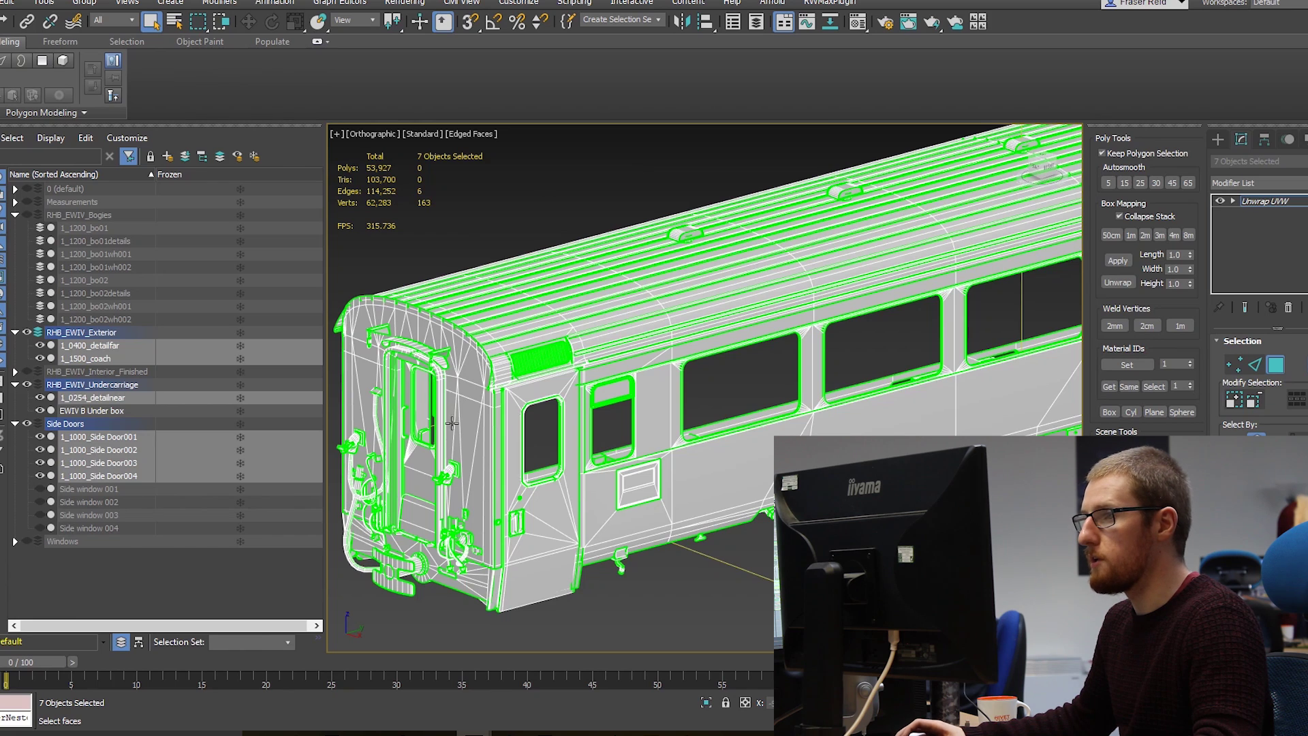
{"action": "middle_click_drag", "start_coordinate": [511, 467], "coordinate": [582, 414]}
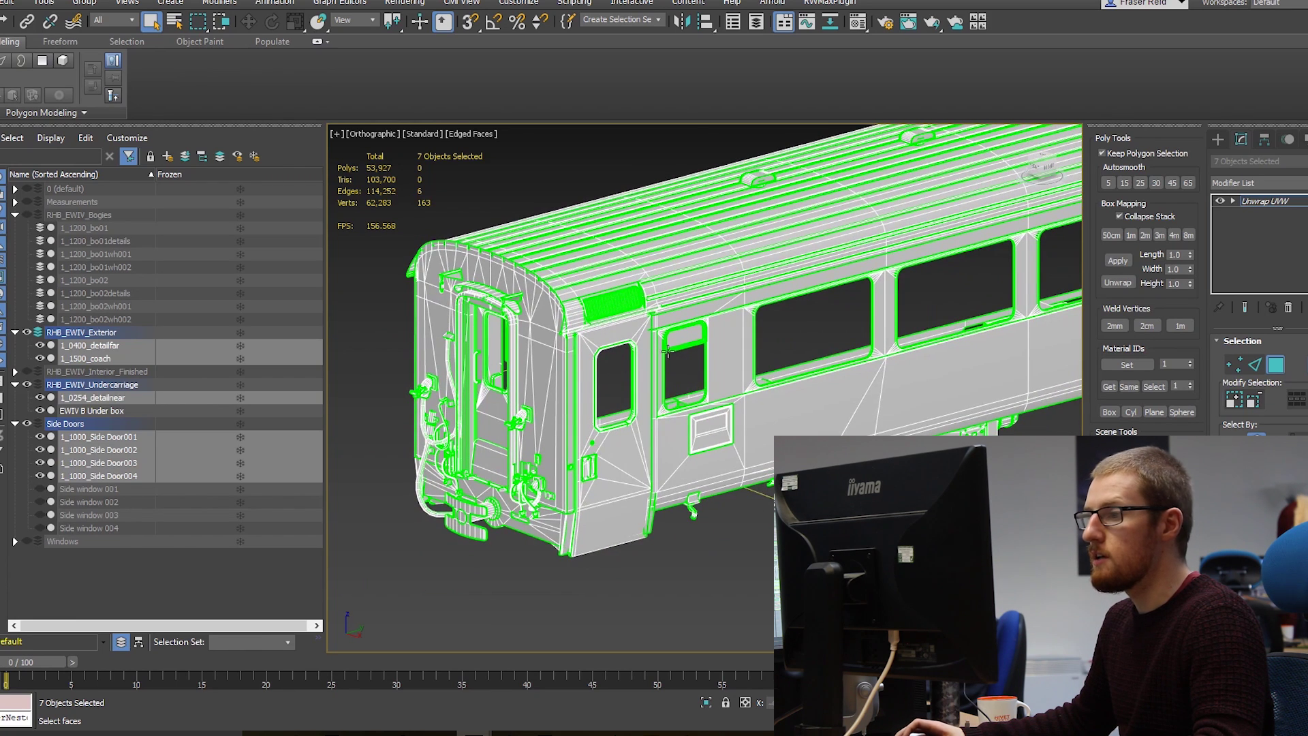
{"action": "middle_click_drag", "start_coordinate": [772, 456], "coordinate": [719, 464]}
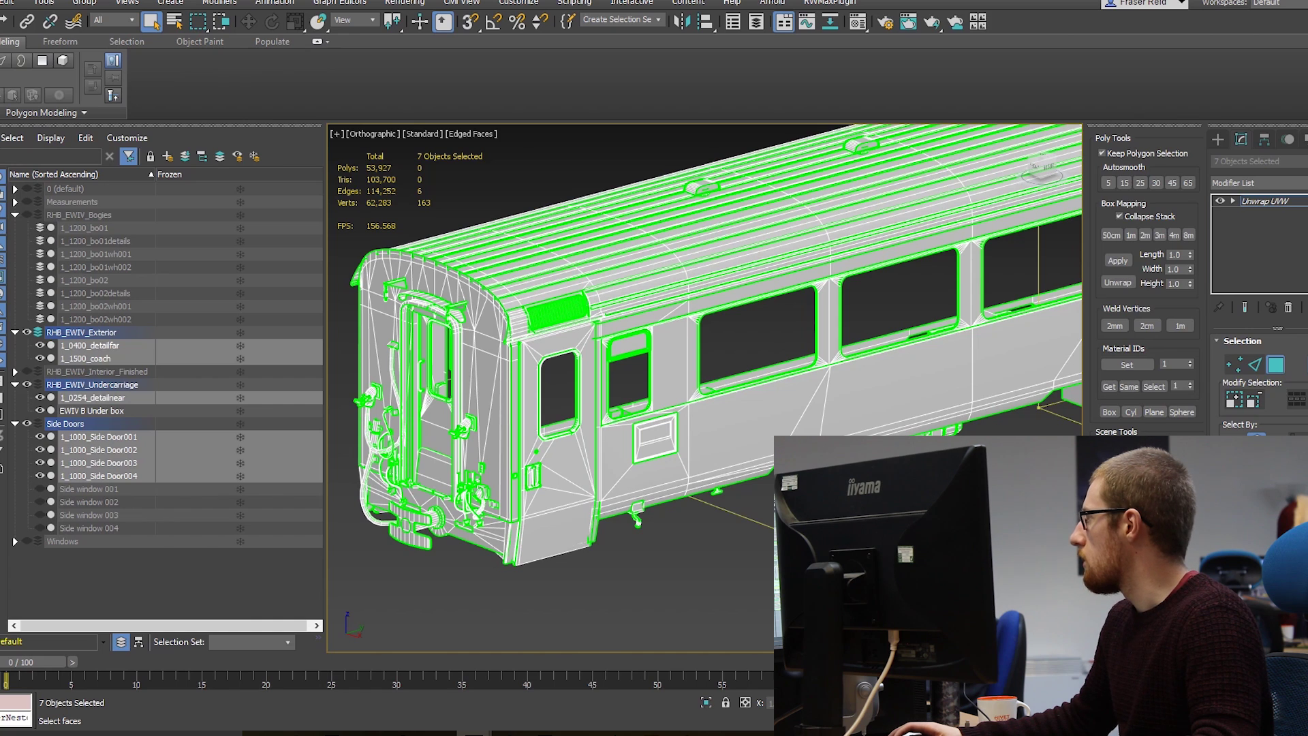
Open the UV editor for the selected carriage objects and maximise its window
{"action": "left_click", "coordinate": [1260, 519]}
{"action": "left_click_drag", "start_coordinate": [1121, 234], "coordinate": [652, 105]}
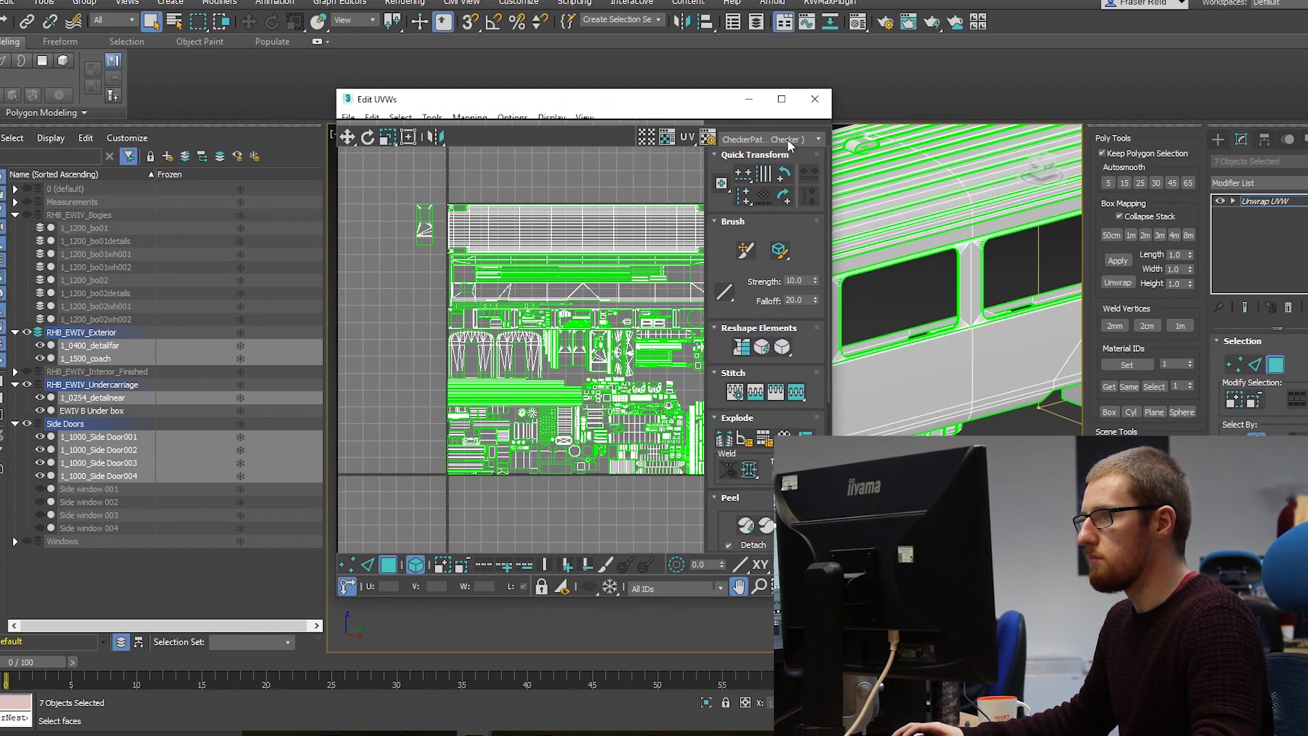
{"action": "left_click", "coordinate": [781, 102]}
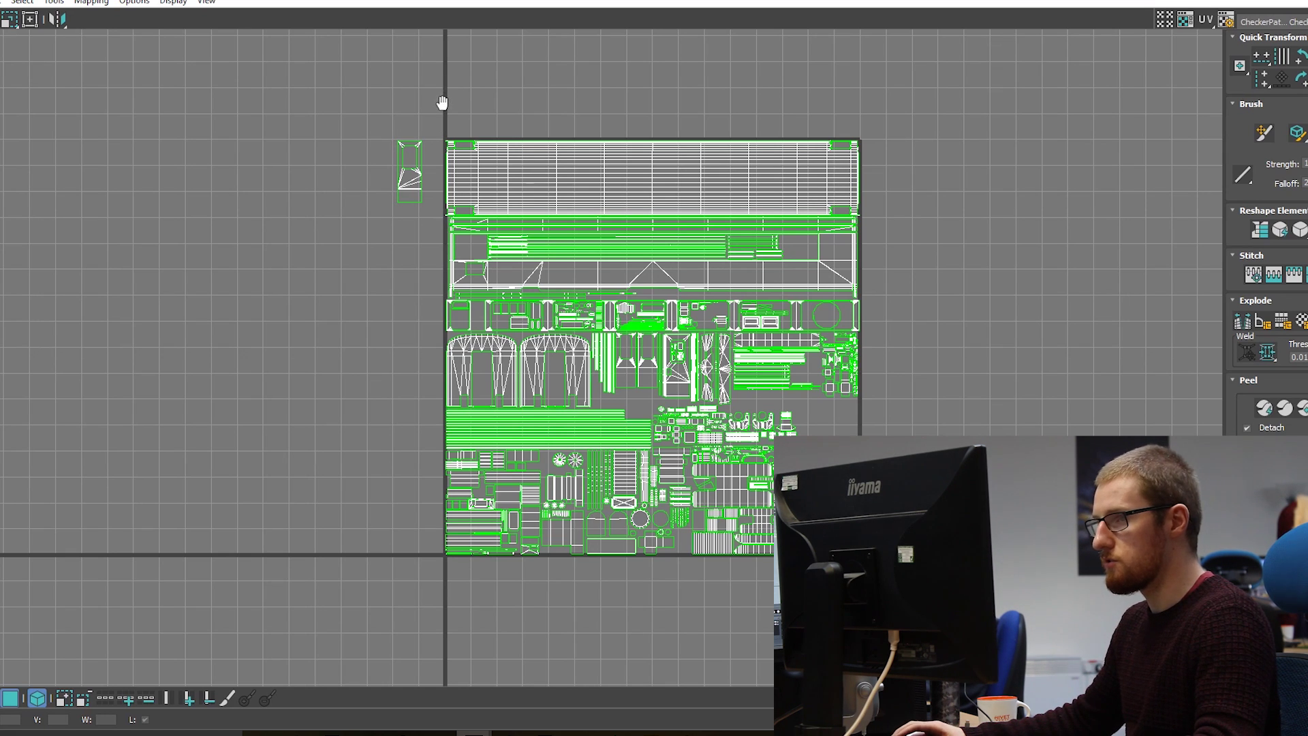
Examine the UV layout of the roof, body side, carriage ends, doors and small undercarriage parts
{"action": "middle_click_drag", "start_coordinate": [811, 412], "coordinate": [893, 463]}
{"action": "scroll", "coordinate": [846, 427], "scroll_direction": "up", "scroll_amount": 2}
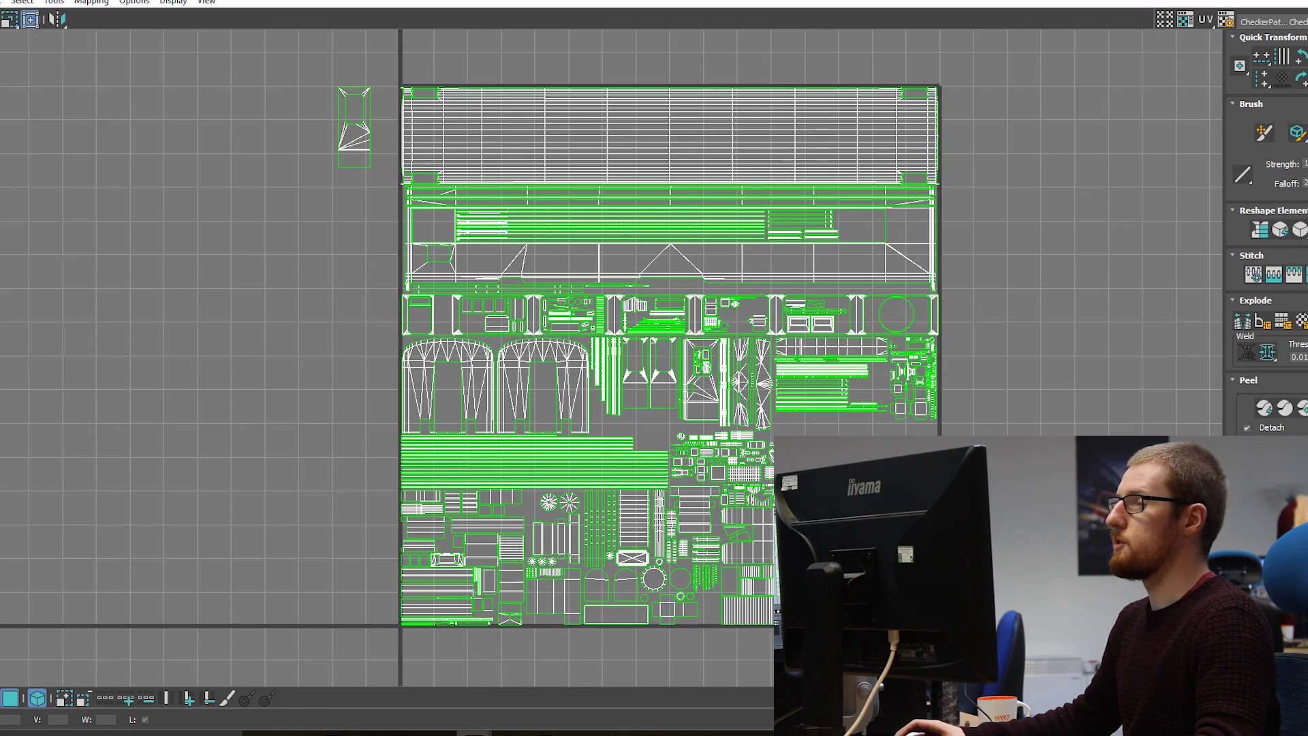
{"action": "scroll", "coordinate": [906, 438], "scroll_direction": "up", "scroll_amount": 2}
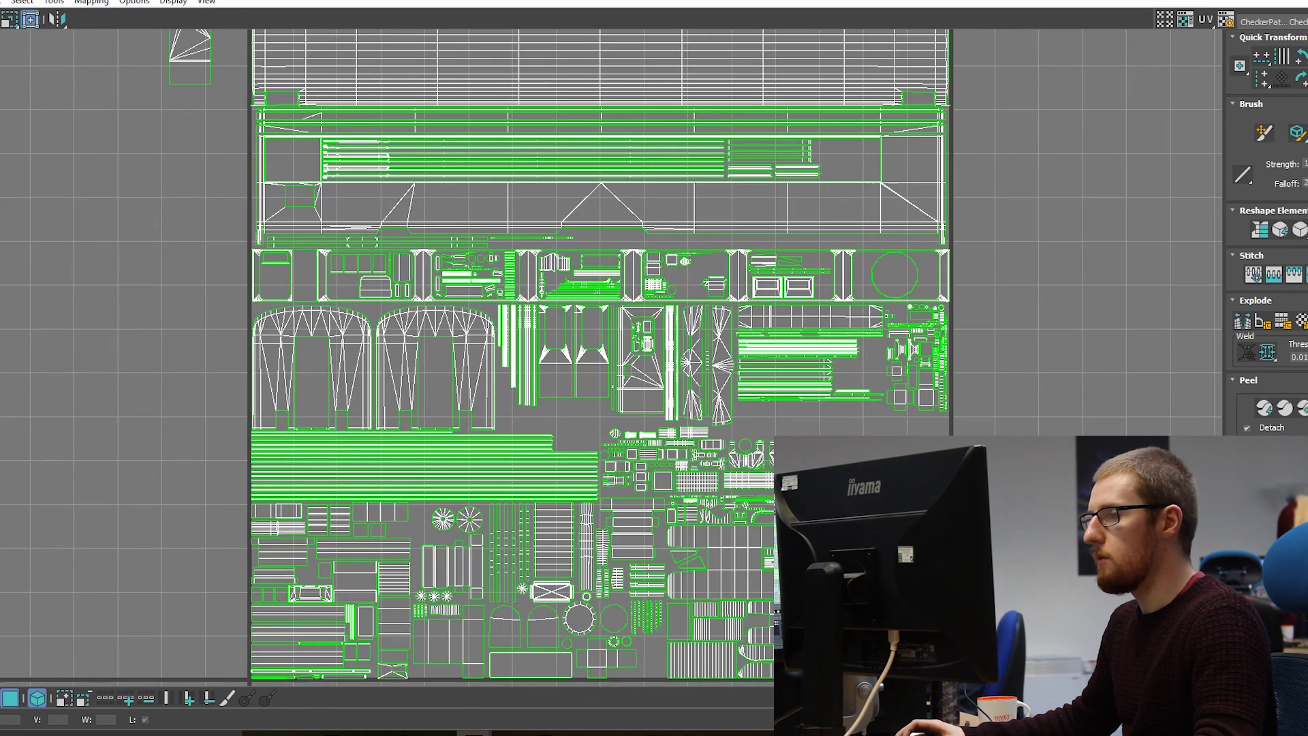
{"action": "middle_click_drag", "start_coordinate": [554, 309], "coordinate": [521, 286]}
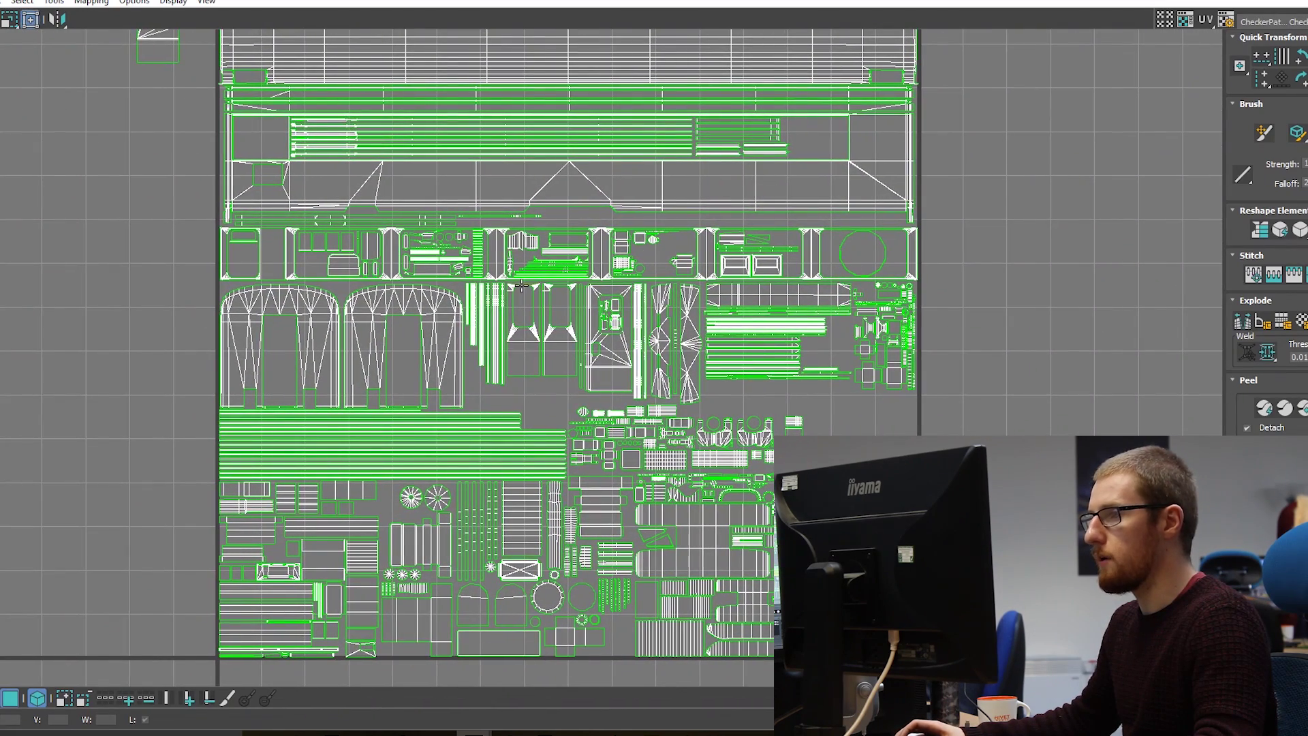
{"action": "scroll", "coordinate": [832, 423], "scroll_direction": "up", "scroll_amount": 2}
{"action": "middle_click_drag", "start_coordinate": [836, 413], "coordinate": [783, 360]}
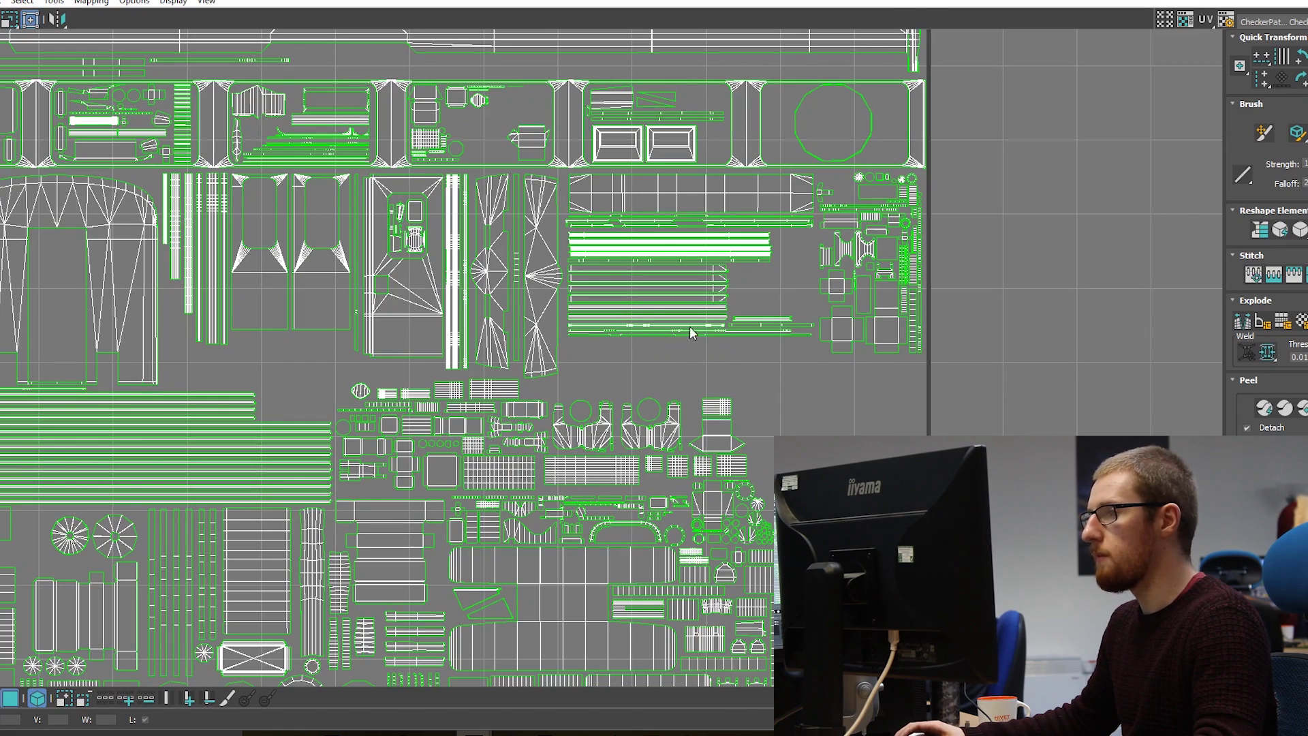
{"action": "middle_click_drag", "start_coordinate": [579, 367], "coordinate": [732, 368]}
{"action": "scroll", "coordinate": [739, 368], "scroll_direction": "down", "scroll_amount": 2}
{"action": "middle_click_drag", "start_coordinate": [543, 391], "coordinate": [575, 419]}
{"action": "scroll", "coordinate": [571, 381], "scroll_direction": "down", "scroll_amount": 1}
{"action": "middle_click_drag", "start_coordinate": [552, 352], "coordinate": [564, 358]}
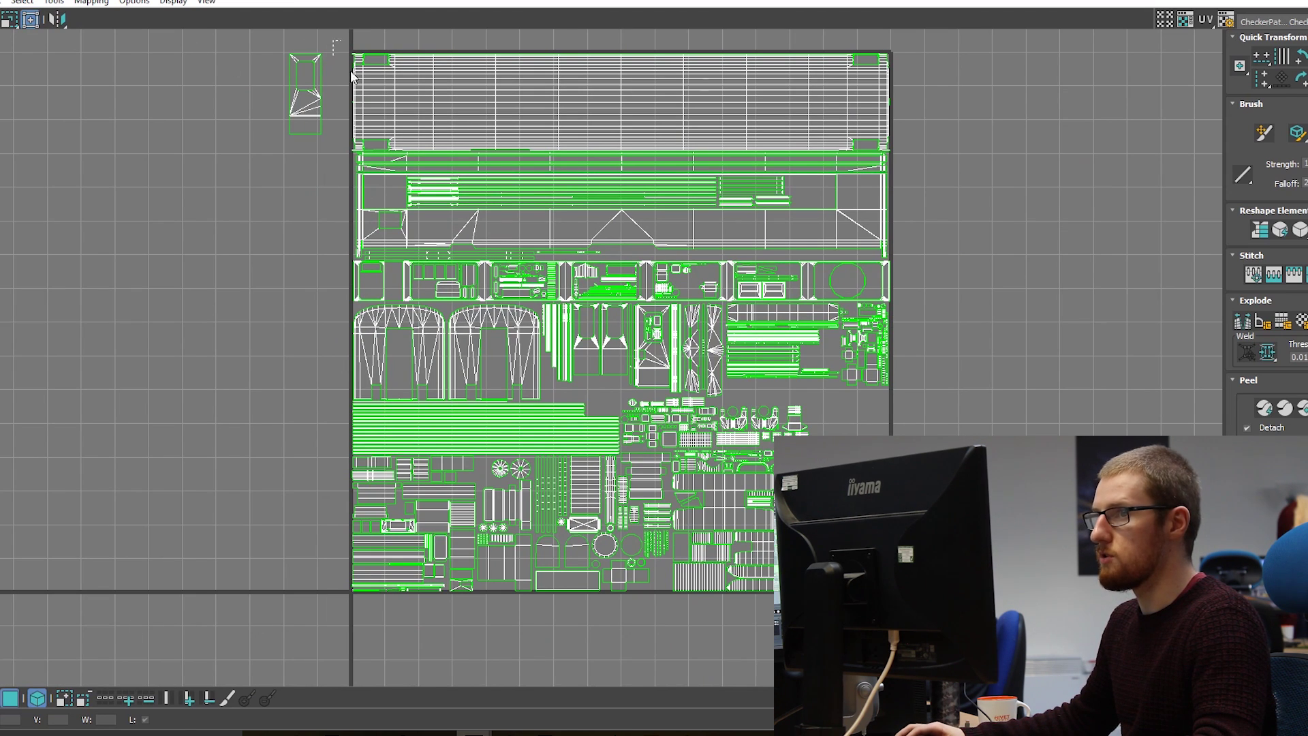
Select all the UV faces to check how fully they fill the texture square, and clear the selection
{"action": "key", "text": "ctrl+a"}
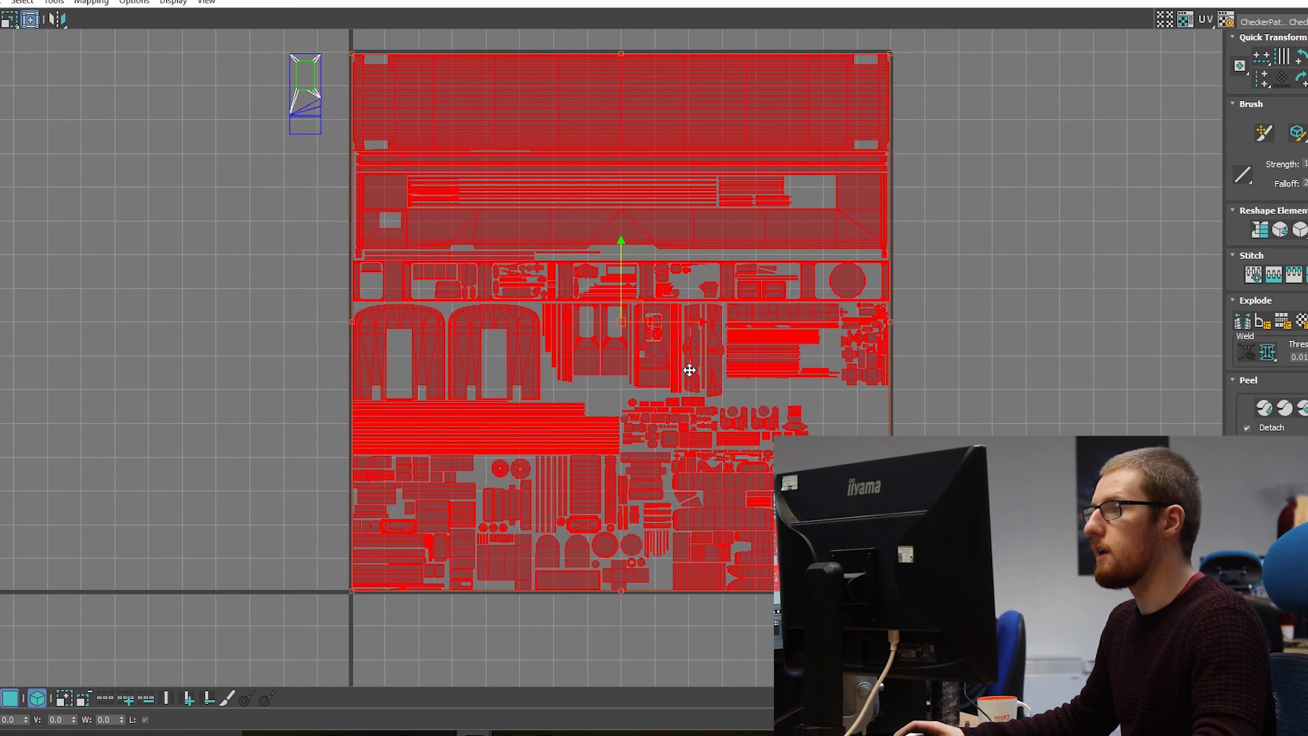
{"action": "middle_click_drag", "start_coordinate": [747, 279], "coordinate": [714, 336]}
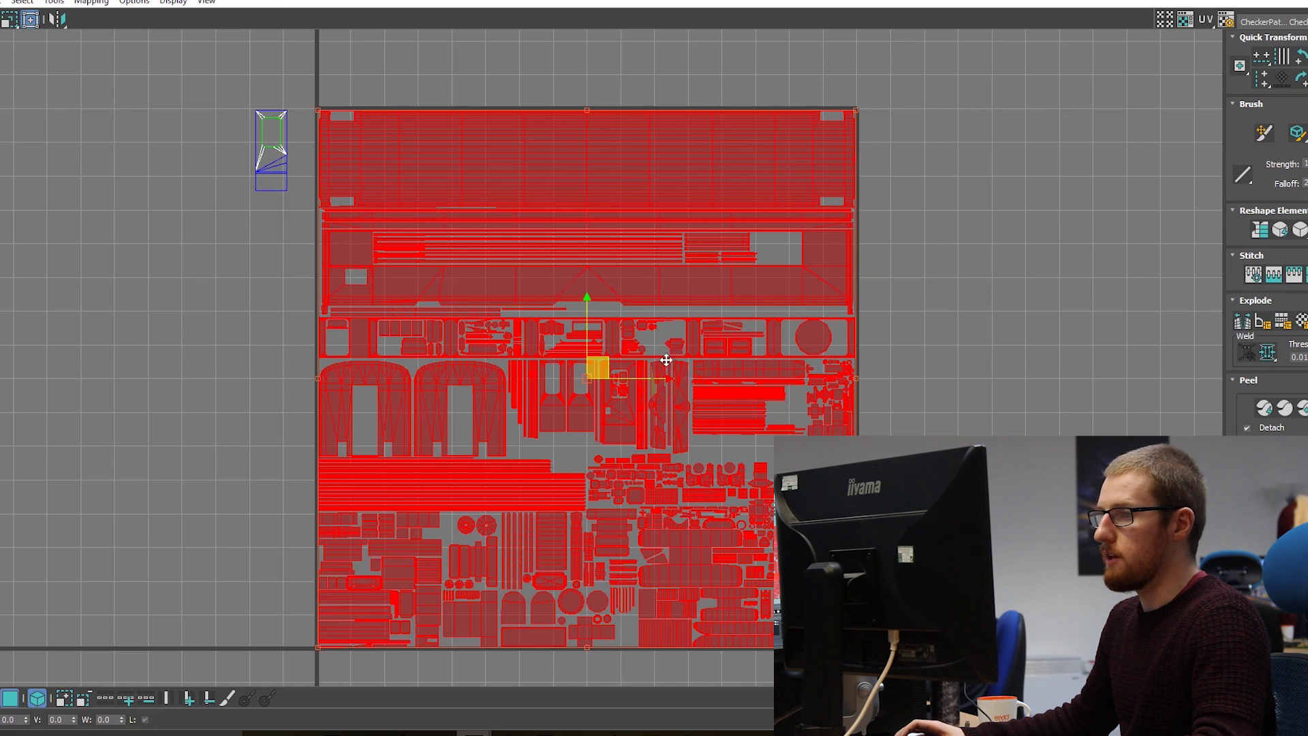
{"action": "middle_click_drag", "start_coordinate": [706, 430], "coordinate": [721, 380]}
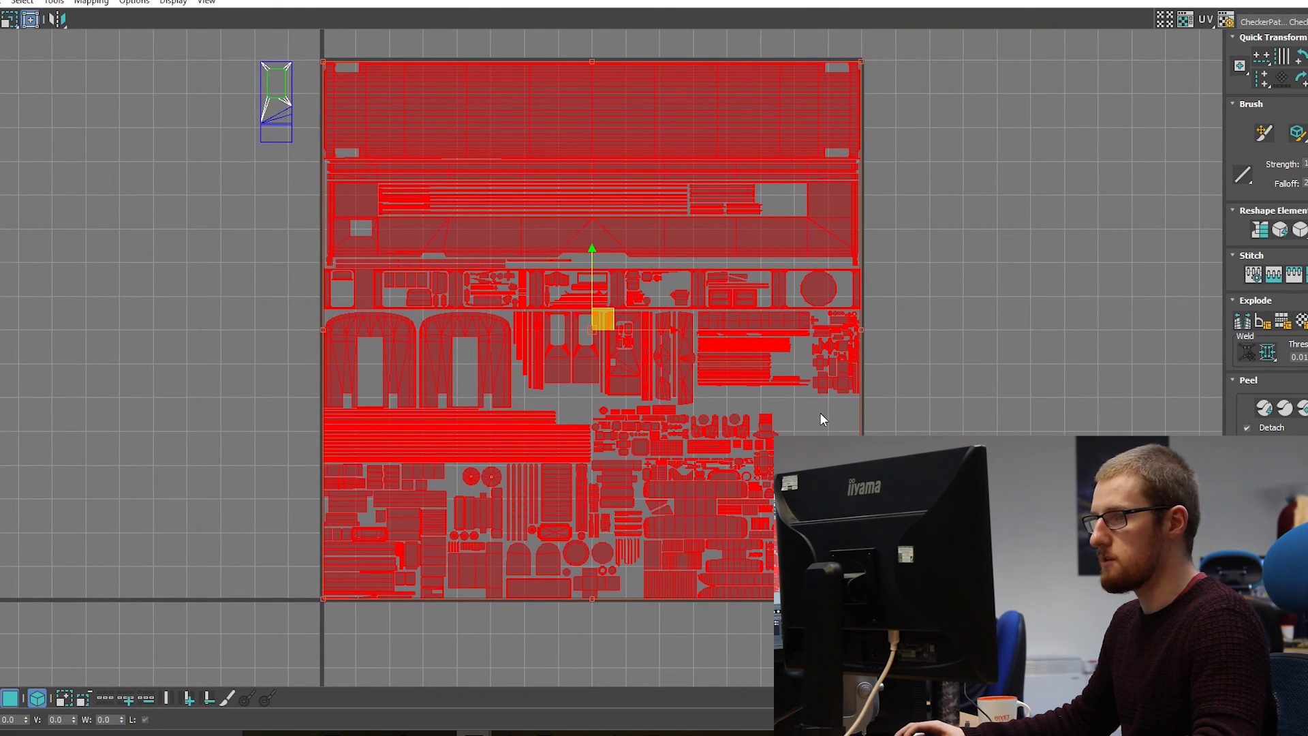
{"action": "middle_click_drag", "start_coordinate": [1004, 395], "coordinate": [1015, 407]}
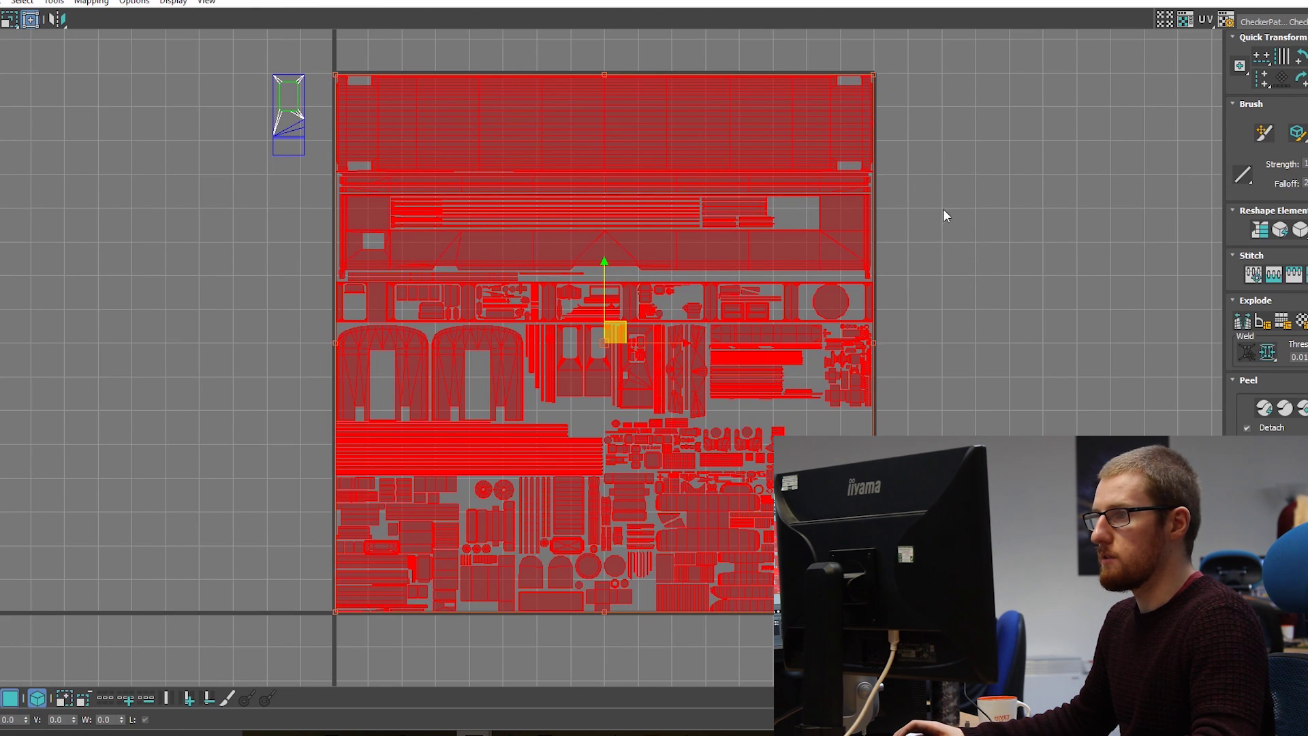
{"action": "left_click", "coordinate": [350, 35]}
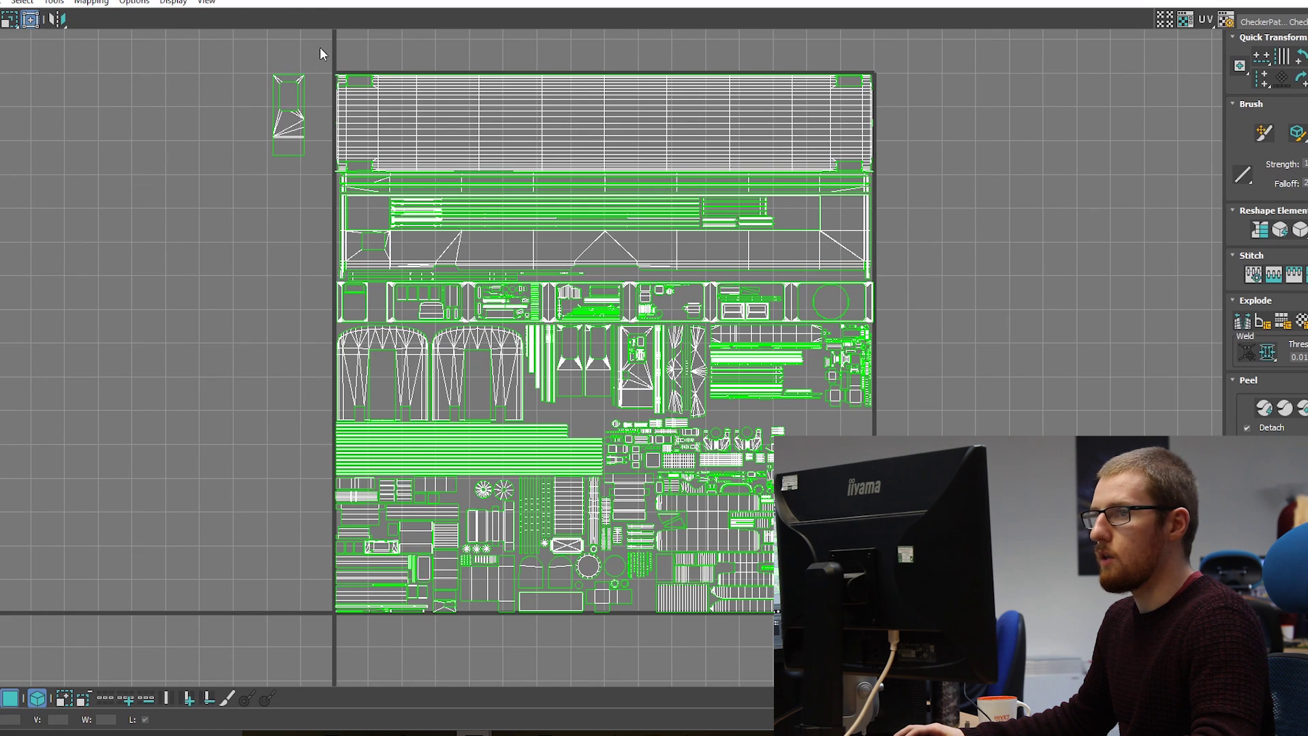
Reduce the UV editor to a smaller window beside the model and centre the UV layout in it
{"action": "left_click_drag", "start_coordinate": [320, 47], "coordinate": [919, 645]}
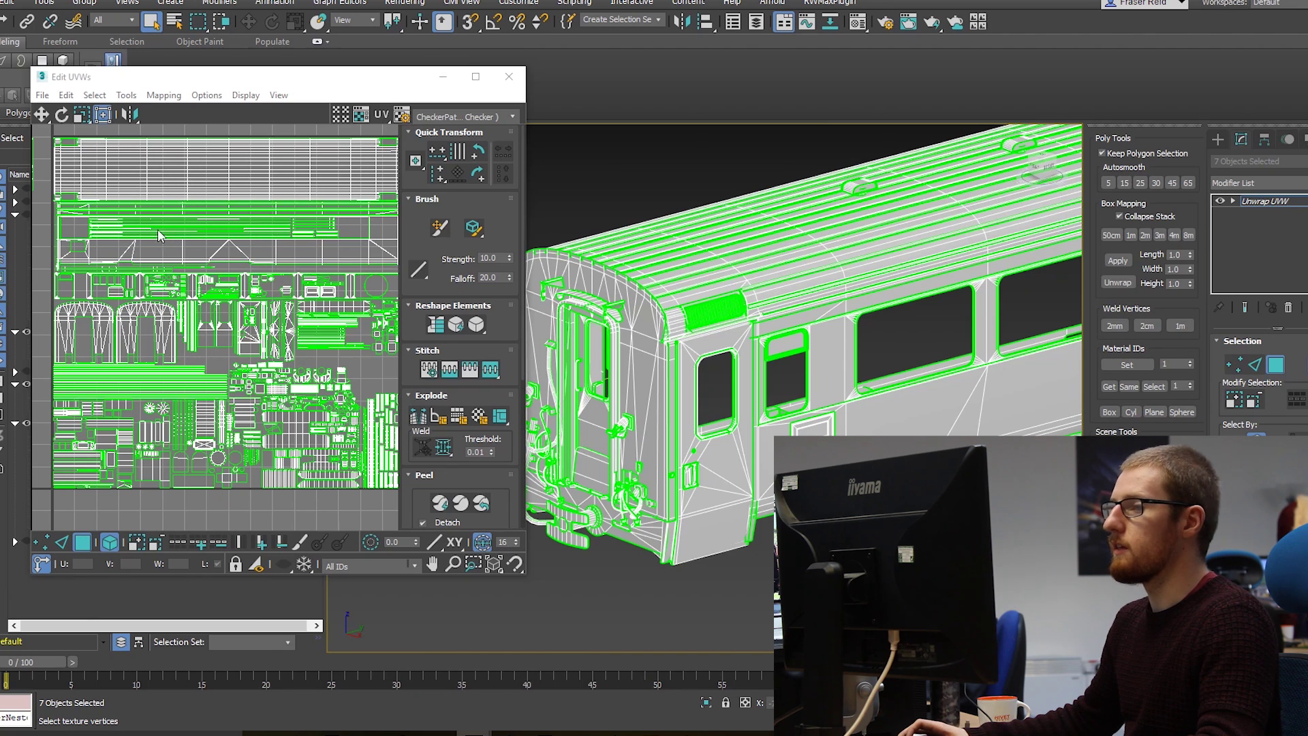
{"action": "middle_click_drag", "start_coordinate": [191, 208], "coordinate": [246, 247]}
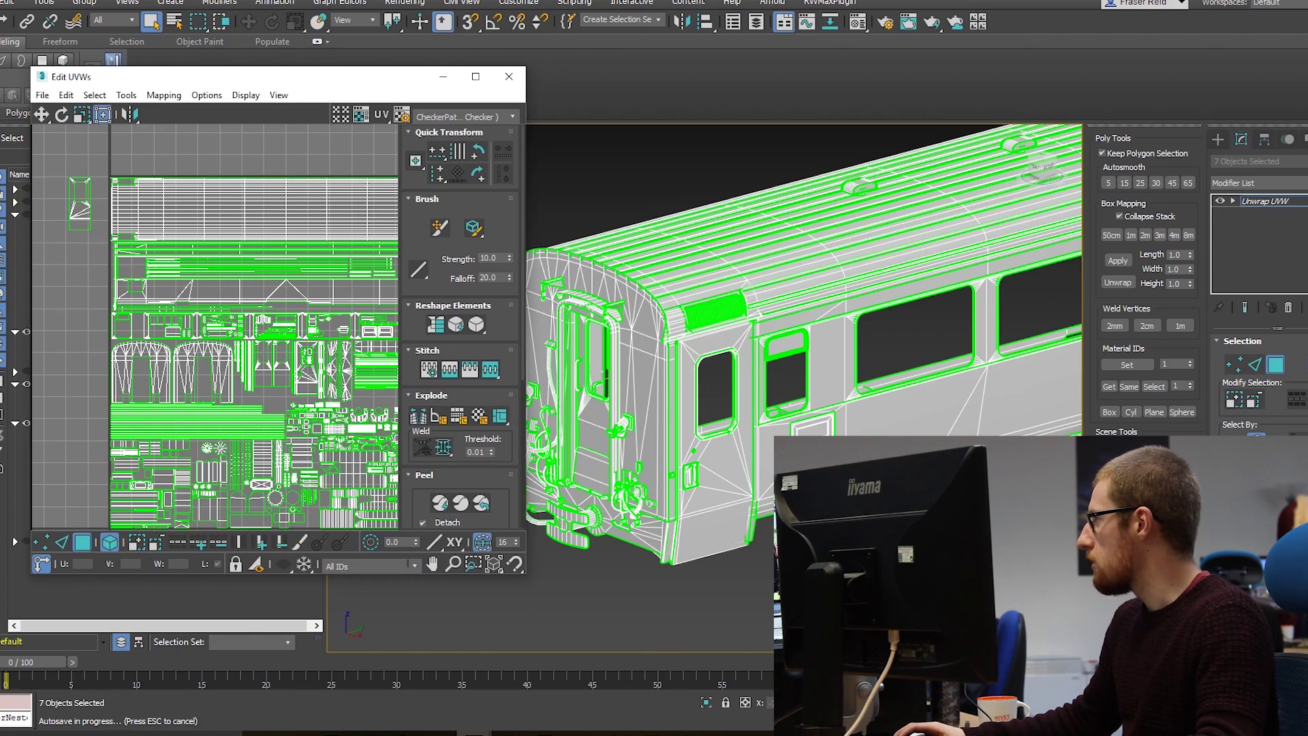
Bring up the reference photo IMG_0357.JPEG, examine the red carriage's door end and side, and move the photo away
{"action": "left_click_drag", "start_coordinate": [1307, 72], "coordinate": [1233, 13]}
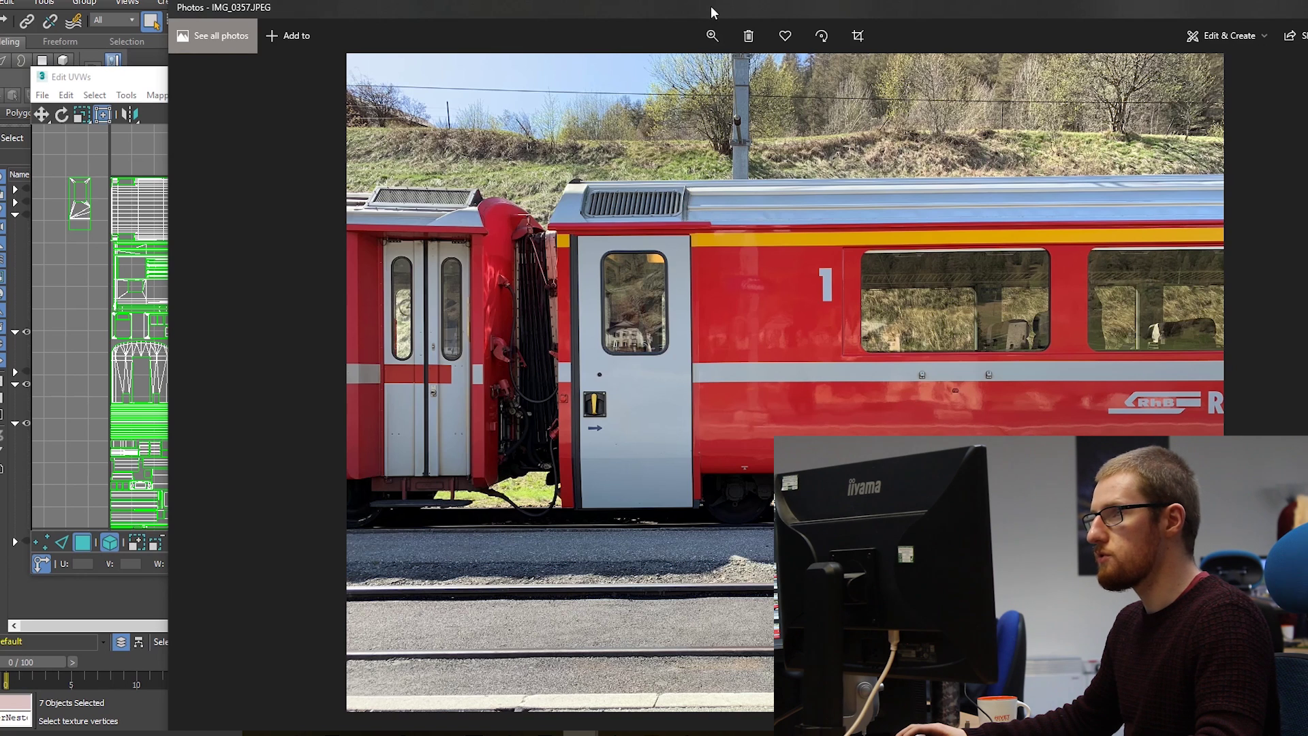
{"action": "left_click_drag", "start_coordinate": [712, 7], "coordinate": [641, 1]}
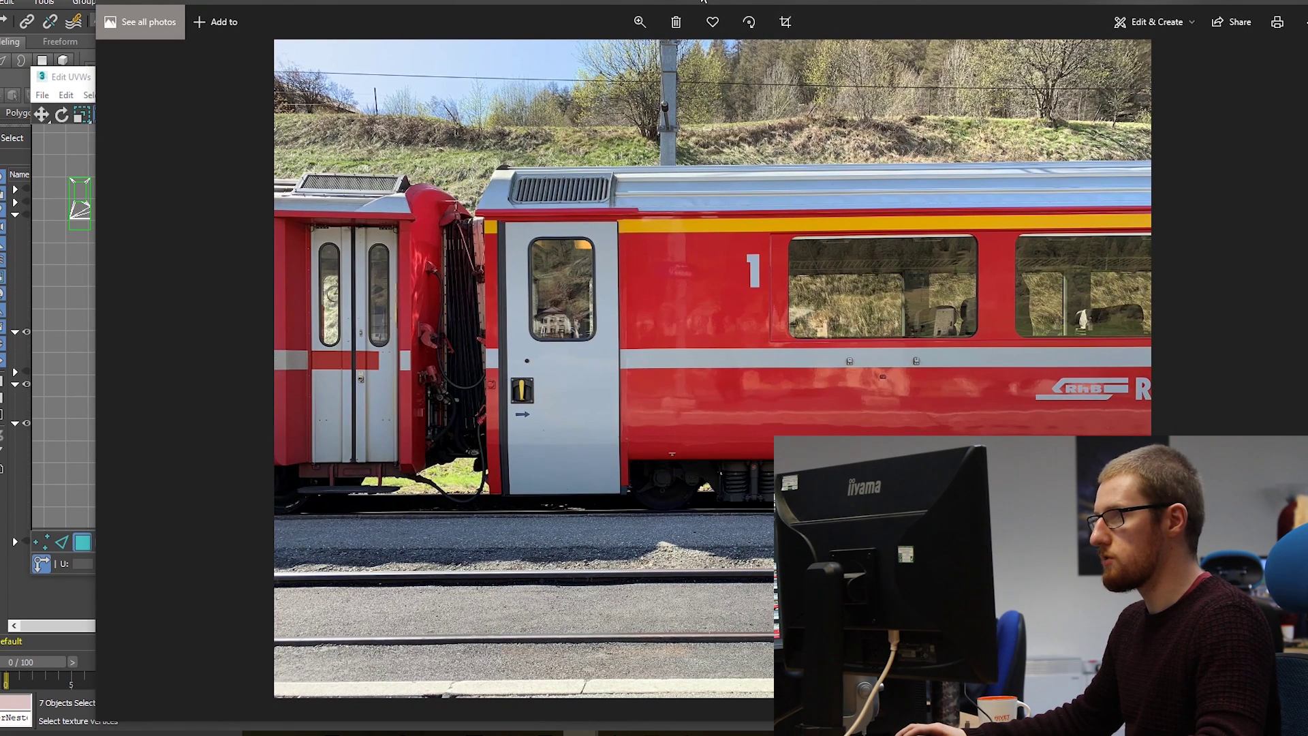
{"action": "left_click_drag", "start_coordinate": [704, 1], "coordinate": [1307, 14]}
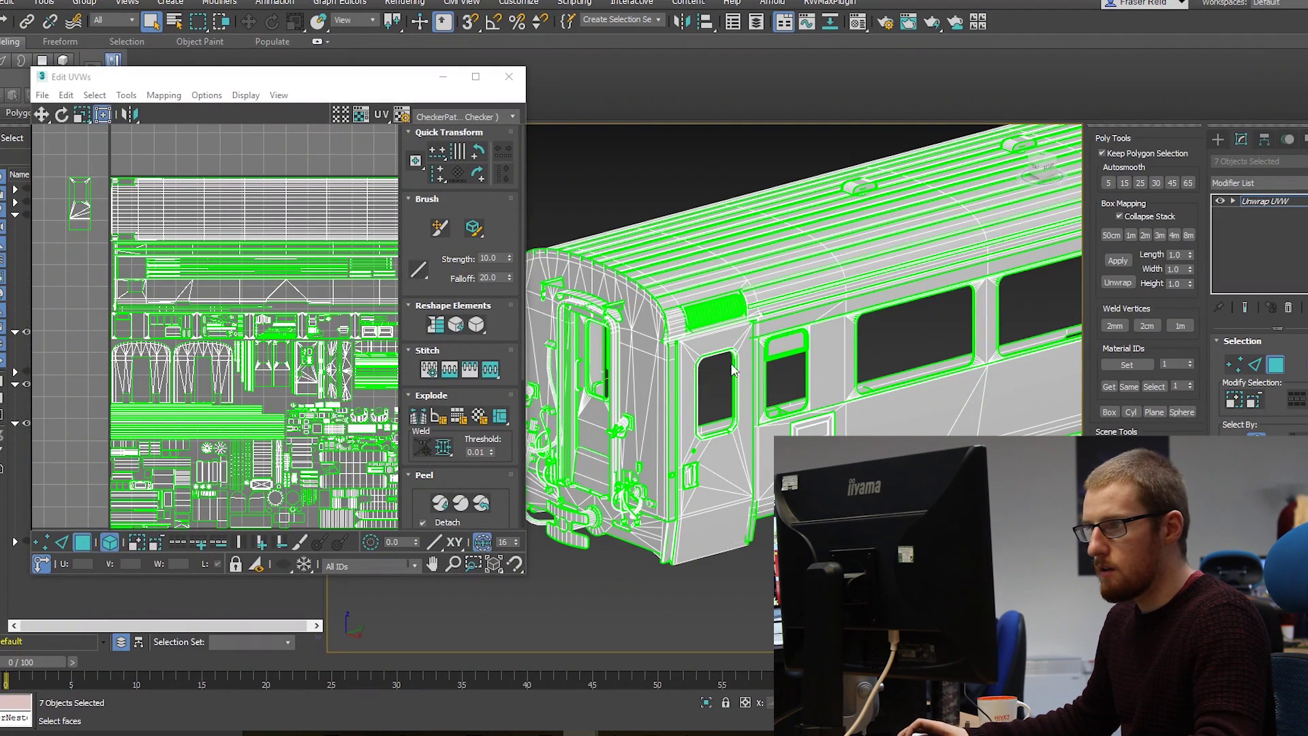
Select the body side wall's UV shell and locate the corresponding faces beside the door on the model
{"action": "scroll", "coordinate": [219, 297], "scroll_direction": "up", "scroll_amount": 4}
{"action": "middle_click_drag", "start_coordinate": [163, 360], "coordinate": [443, 346]}
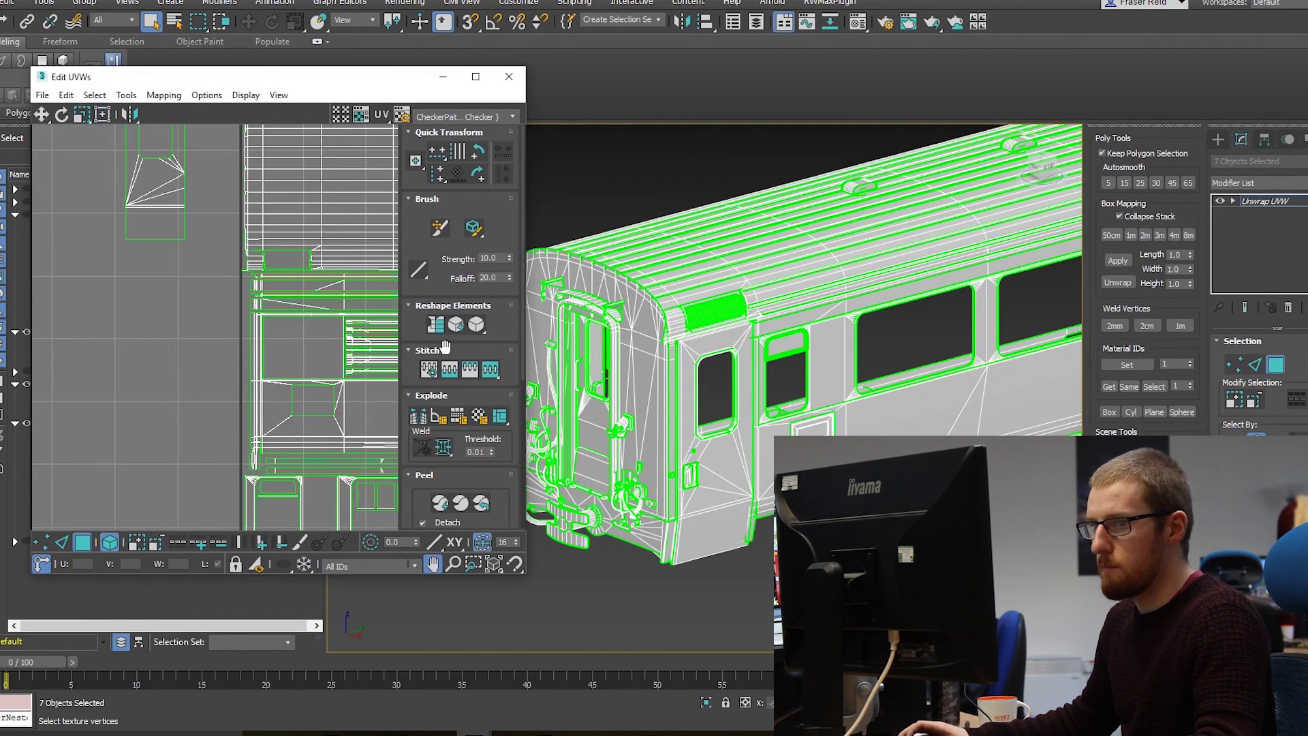
{"action": "middle_click_drag", "start_coordinate": [241, 321], "coordinate": [167, 325]}
{"action": "left_click", "coordinate": [261, 348]}
{"action": "scroll", "coordinate": [613, 446], "scroll_direction": "down", "scroll_amount": 3}
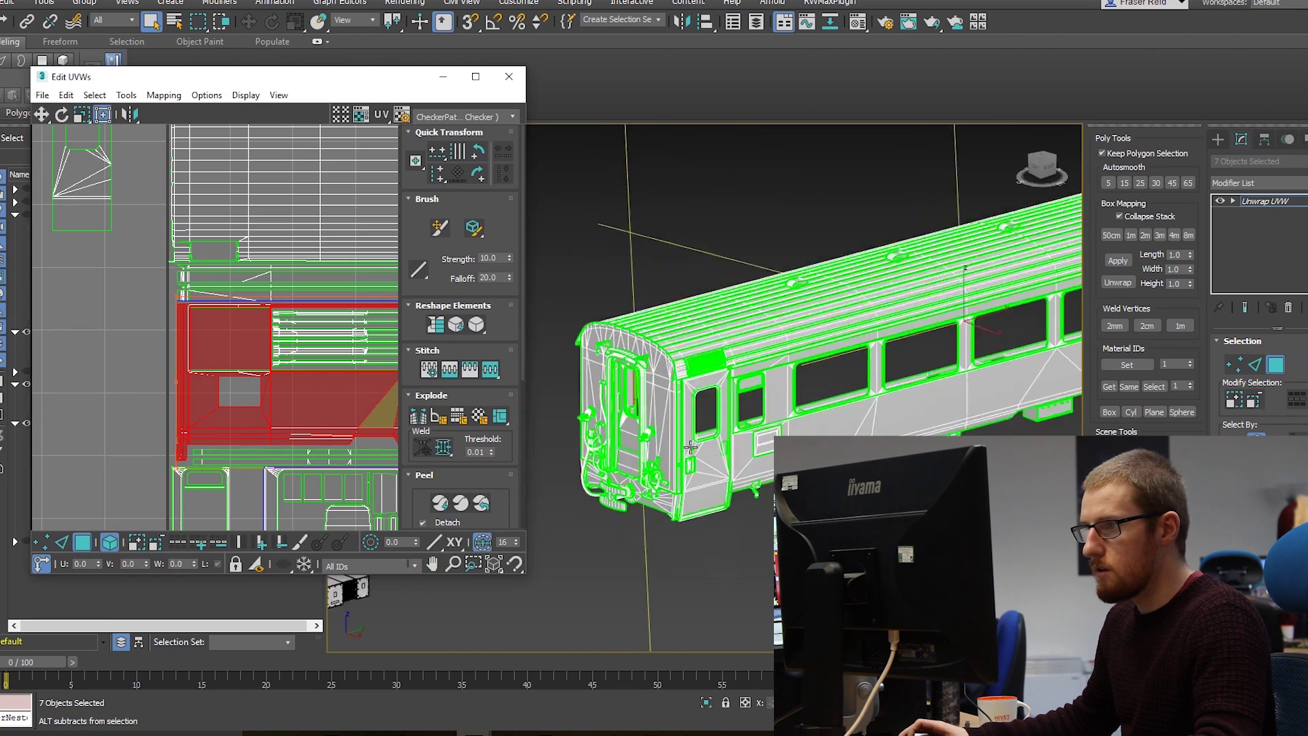
{"action": "middle_click_drag", "start_coordinate": [586, 446], "coordinate": [1001, 494], "text": "alt"}
{"action": "scroll", "coordinate": [772, 422], "scroll_direction": "up", "scroll_amount": 5}
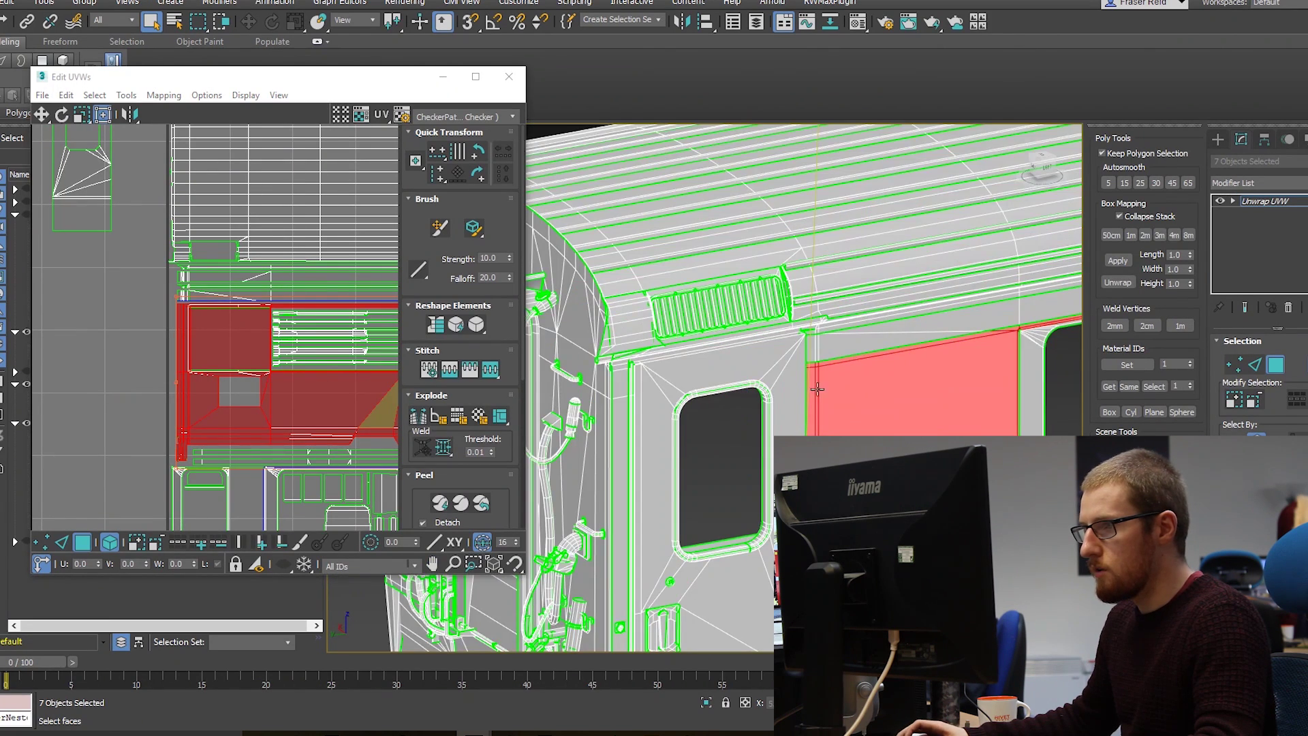
Add the narrow UV strip above the side wall to the selection, check it above the windows on the model, and deselect everything
{"action": "scroll", "coordinate": [177, 339], "scroll_direction": "up", "scroll_amount": 2}
{"action": "left_click", "coordinate": [177, 340], "text": "ctrl"}
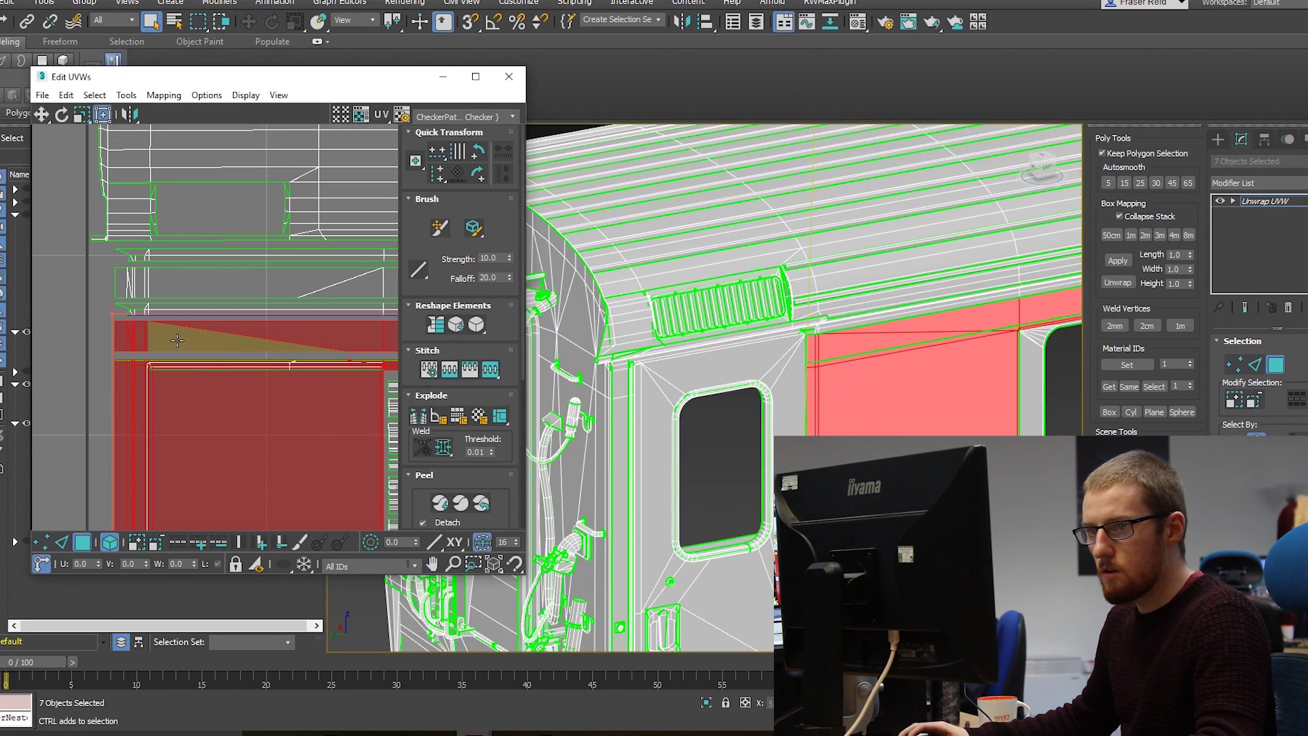
{"action": "middle_click_drag", "start_coordinate": [782, 380], "coordinate": [736, 346], "text": "alt"}
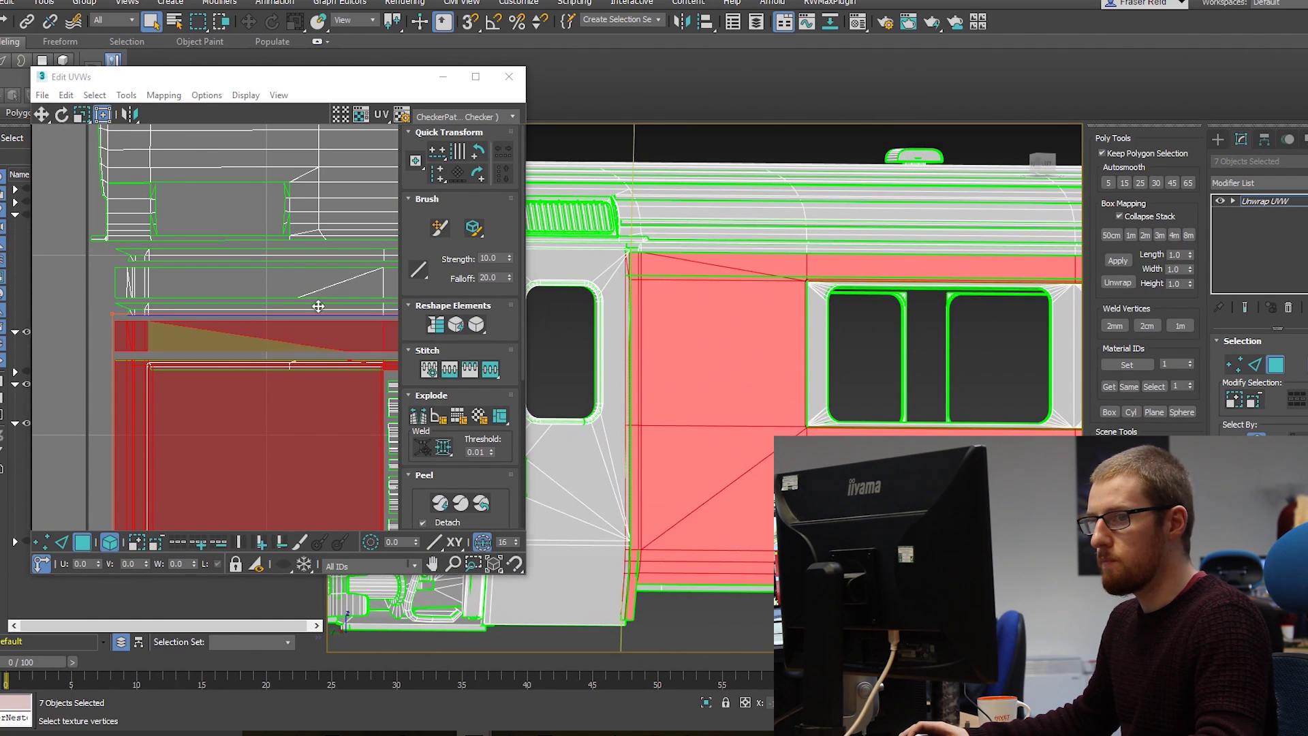
{"action": "middle_click_drag", "start_coordinate": [136, 358], "coordinate": [158, 303]}
{"action": "left_click", "coordinate": [106, 316]}
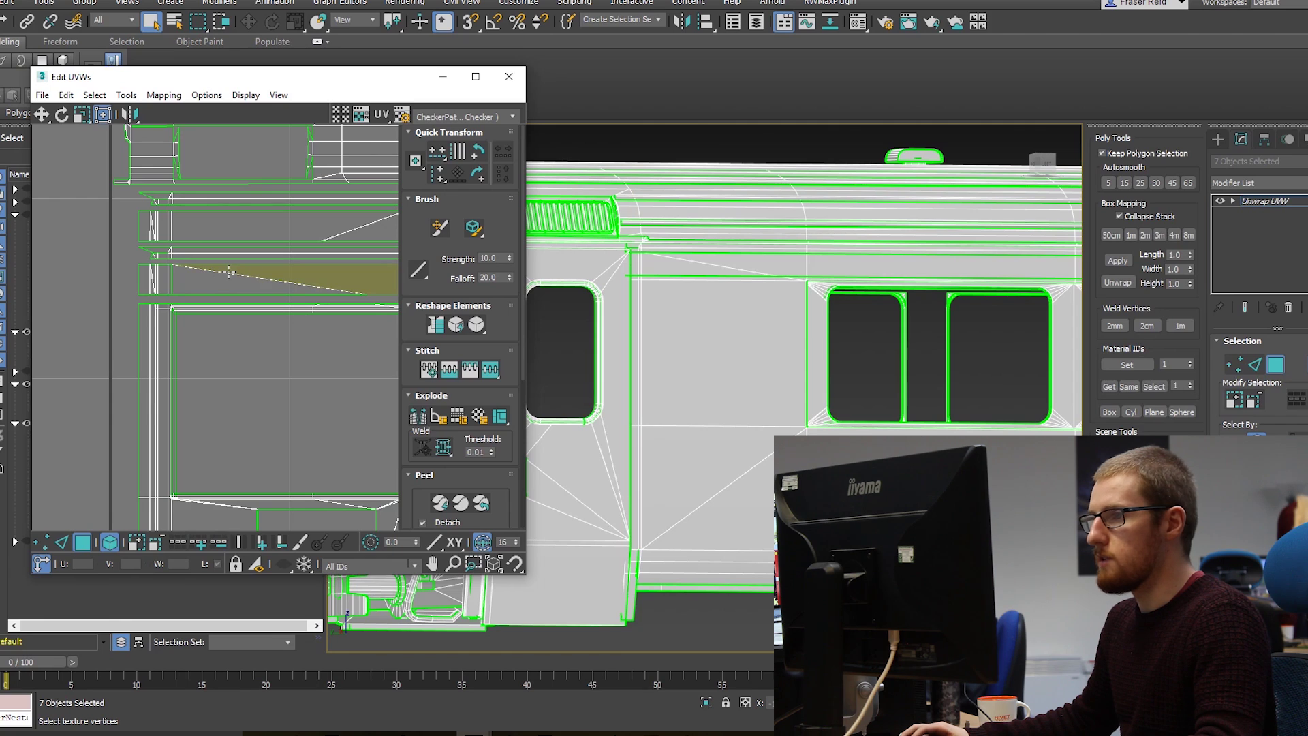
Select the two narrow horizontal UV strips above the side wall shell in the UV editor
{"action": "left_click", "coordinate": [229, 272]}
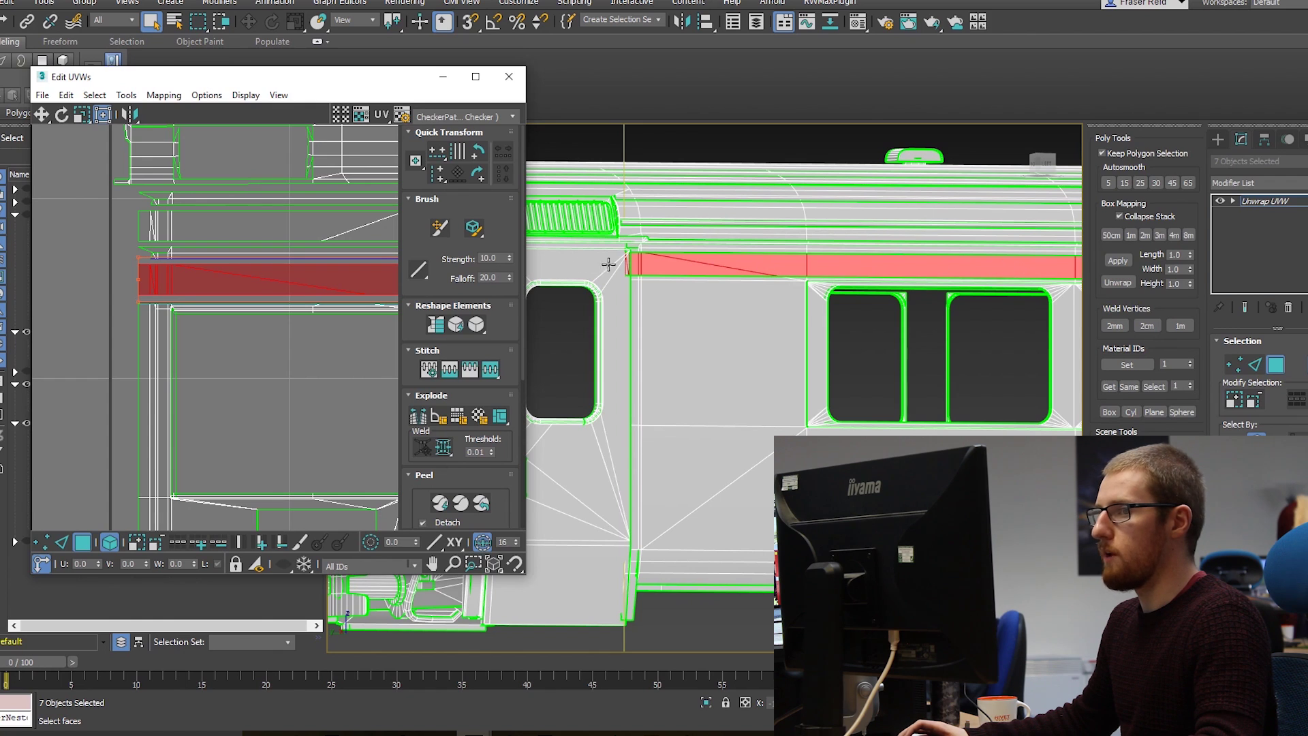
{"action": "middle_click_drag", "start_coordinate": [175, 286], "coordinate": [178, 350]}
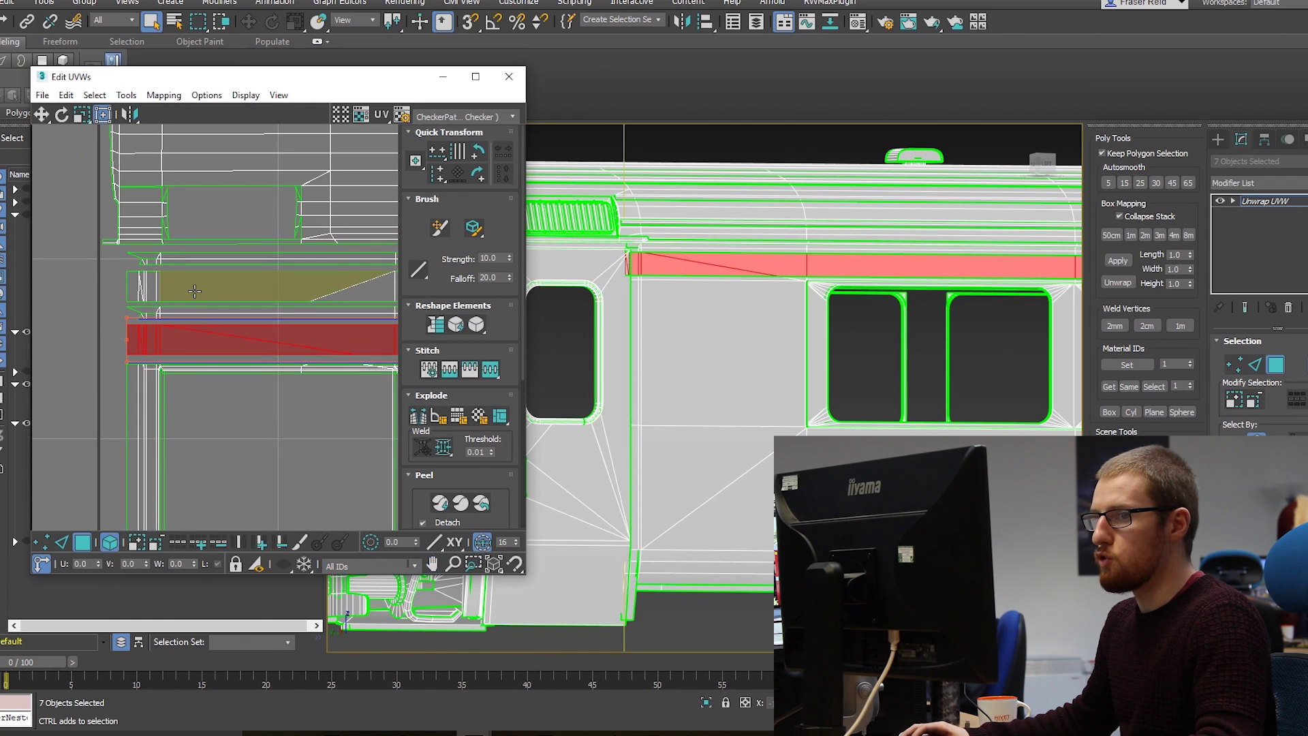
{"action": "left_click", "coordinate": [195, 291], "text": "ctrl"}
{"action": "scroll", "coordinate": [678, 294], "scroll_direction": "down", "scroll_amount": 5}
Locate the two selected strips above the windows by viewing both sides of the carriage model
{"action": "middle_click_drag", "start_coordinate": [678, 294], "coordinate": [606, 344], "text": "alt"}
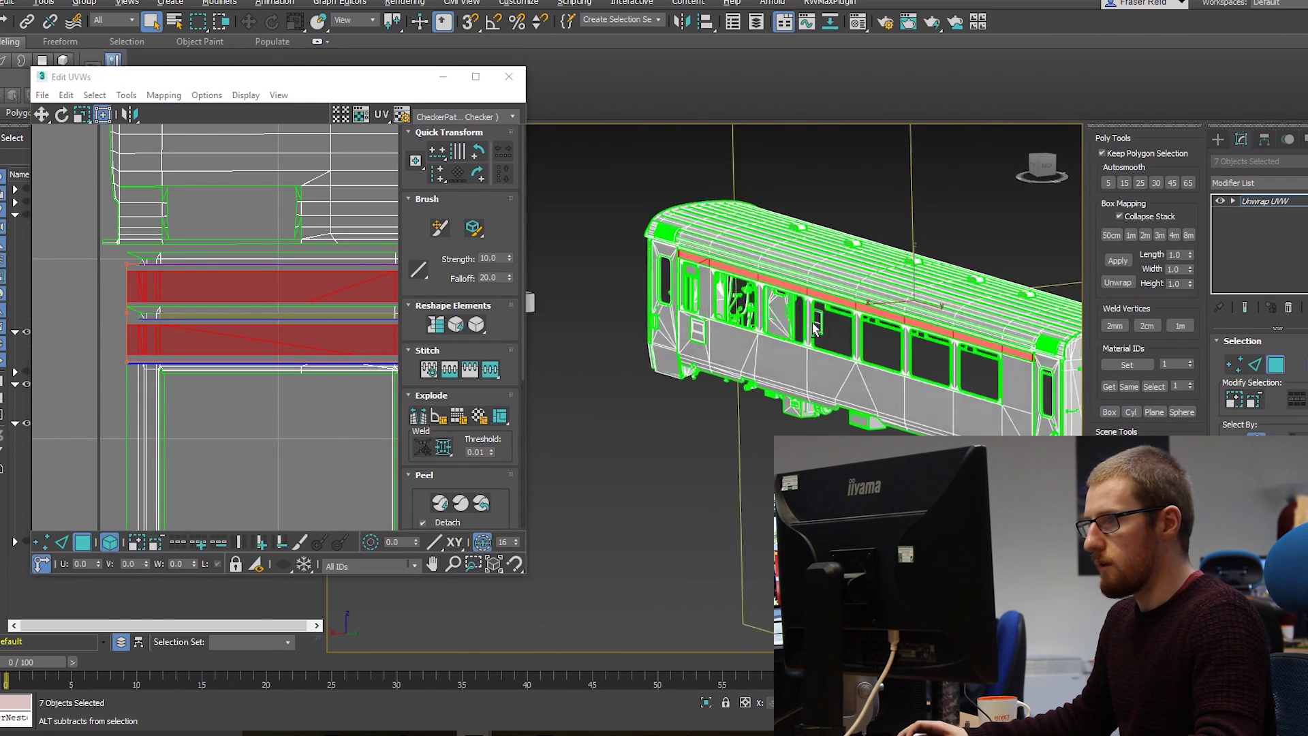
{"action": "middle_click_drag", "start_coordinate": [814, 320], "coordinate": [750, 317], "text": "alt"}
{"action": "middle_click_drag", "start_coordinate": [750, 317], "coordinate": [717, 312]}
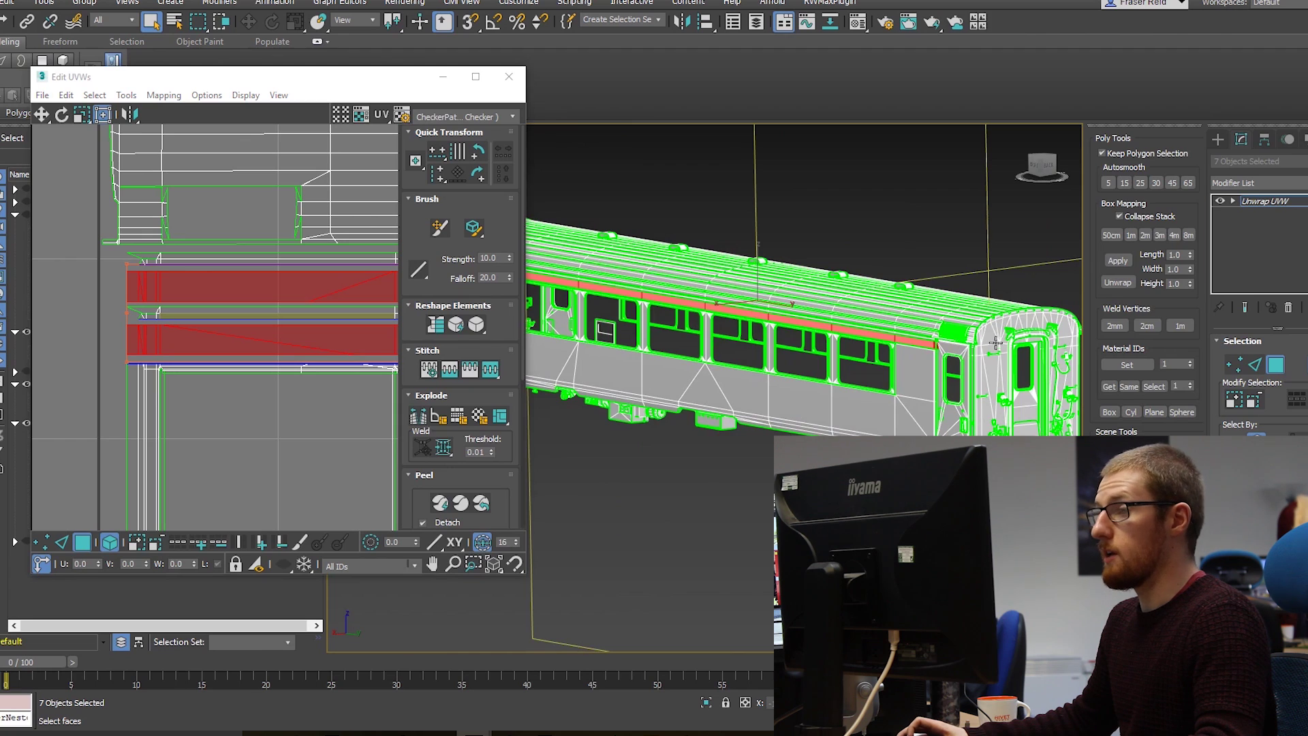
{"action": "middle_click_drag", "start_coordinate": [944, 352], "coordinate": [935, 381]}
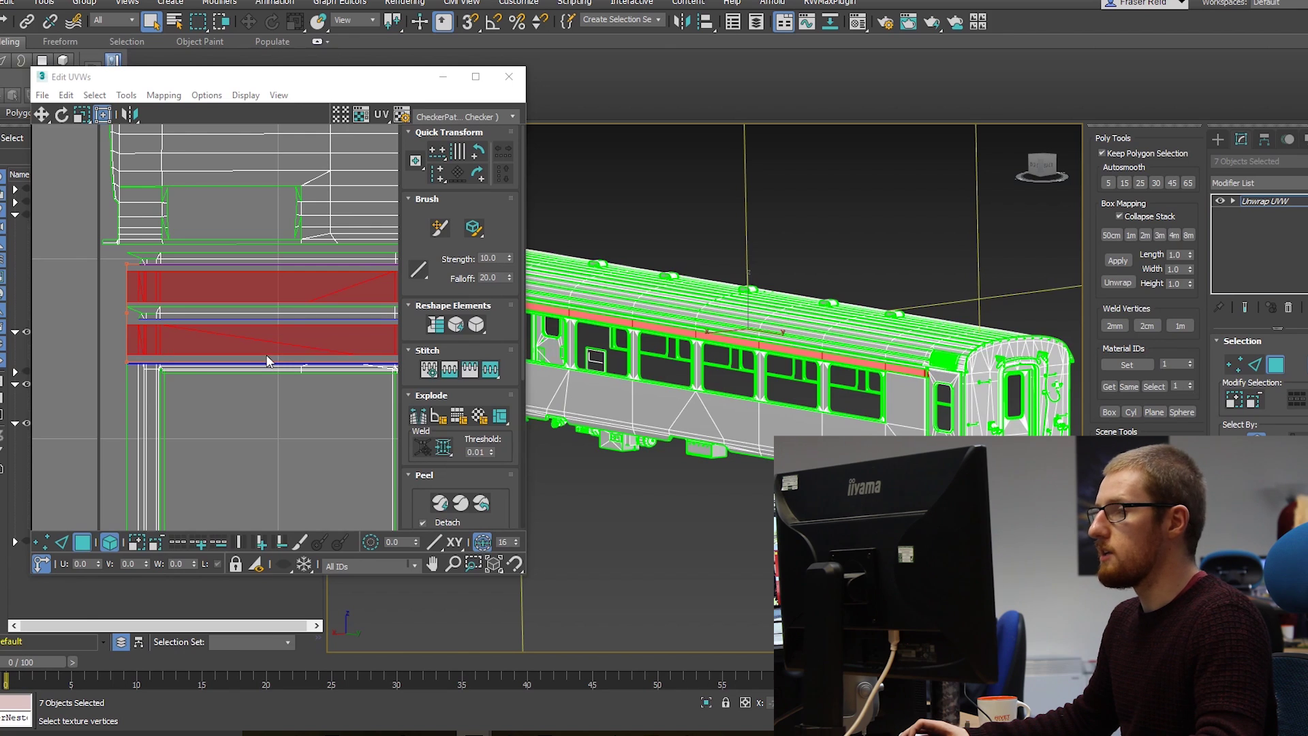
{"action": "middle_click_drag", "start_coordinate": [266, 359], "coordinate": [317, 368]}
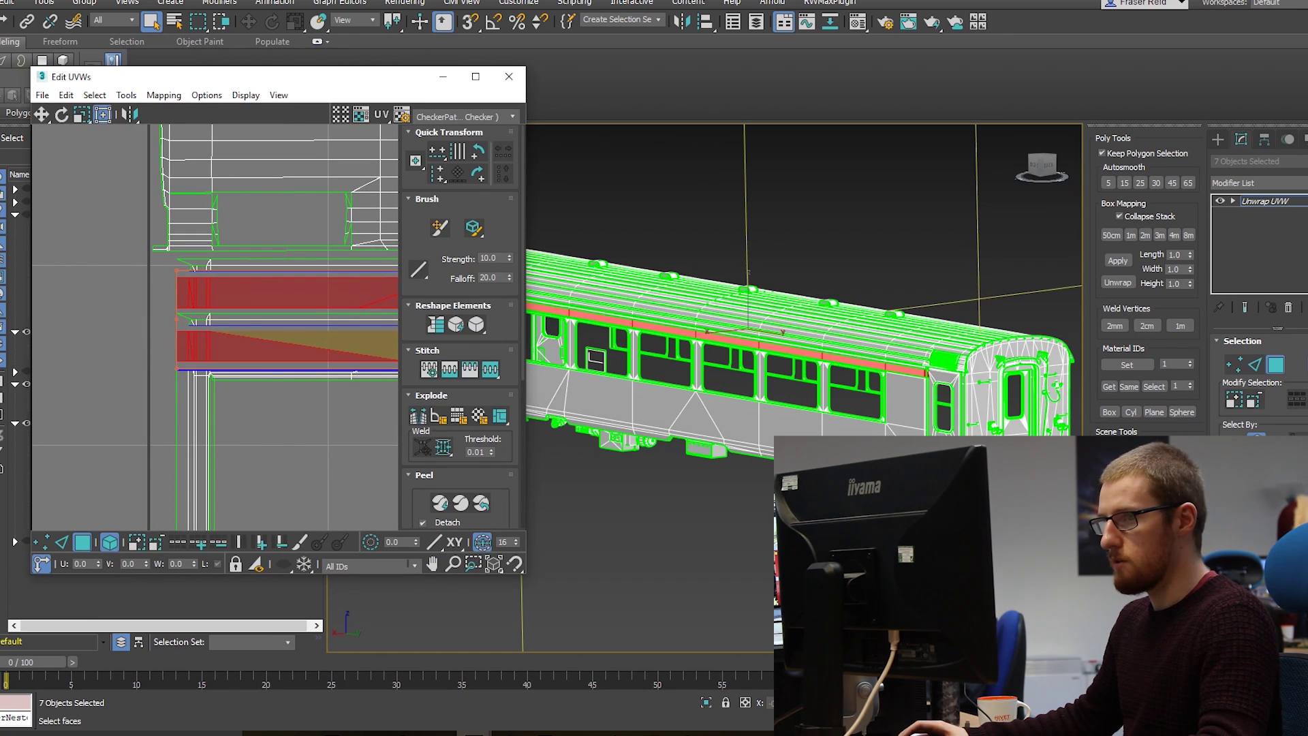
{"action": "middle_click_drag", "start_coordinate": [851, 340], "coordinate": [682, 344], "text": "alt"}
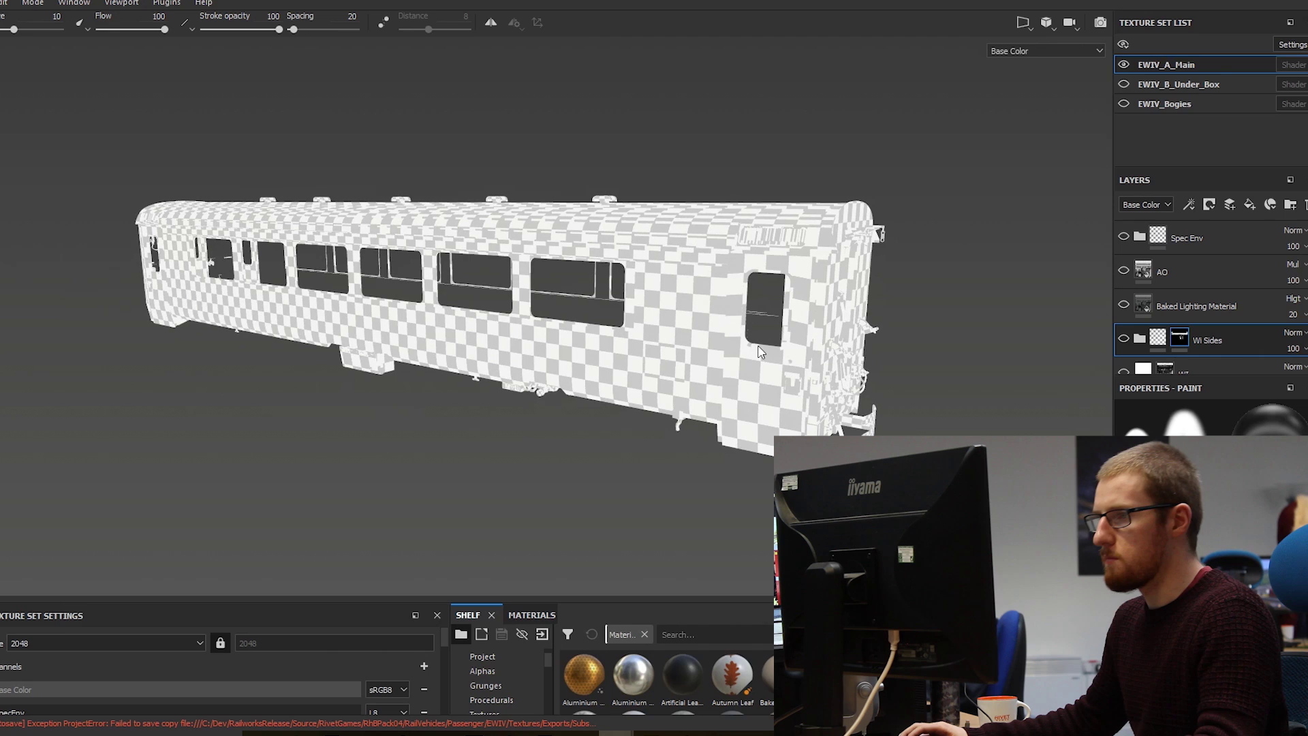
Switch to Substance Painter and examine the checker pattern along both sides of the carriage body
{"action": "key", "text": "alt"}
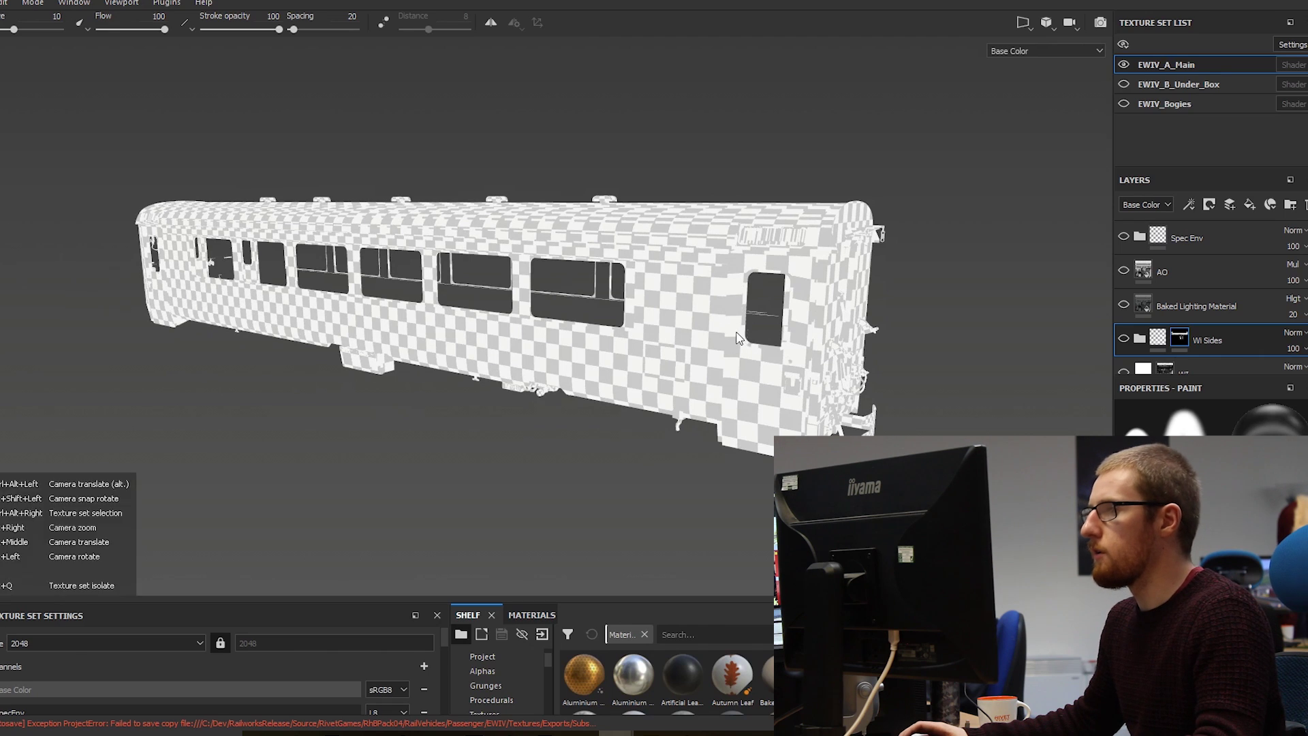
{"action": "right_click_drag", "start_coordinate": [713, 271], "coordinate": [686, 381], "text": "alt"}
{"action": "left_click_drag", "start_coordinate": [686, 382], "coordinate": [560, 373], "text": "alt"}
{"action": "middle_click_drag", "start_coordinate": [560, 373], "coordinate": [673, 373], "text": "alt"}
{"action": "middle_click_drag", "start_coordinate": [409, 388], "coordinate": [694, 388], "text": "alt"}
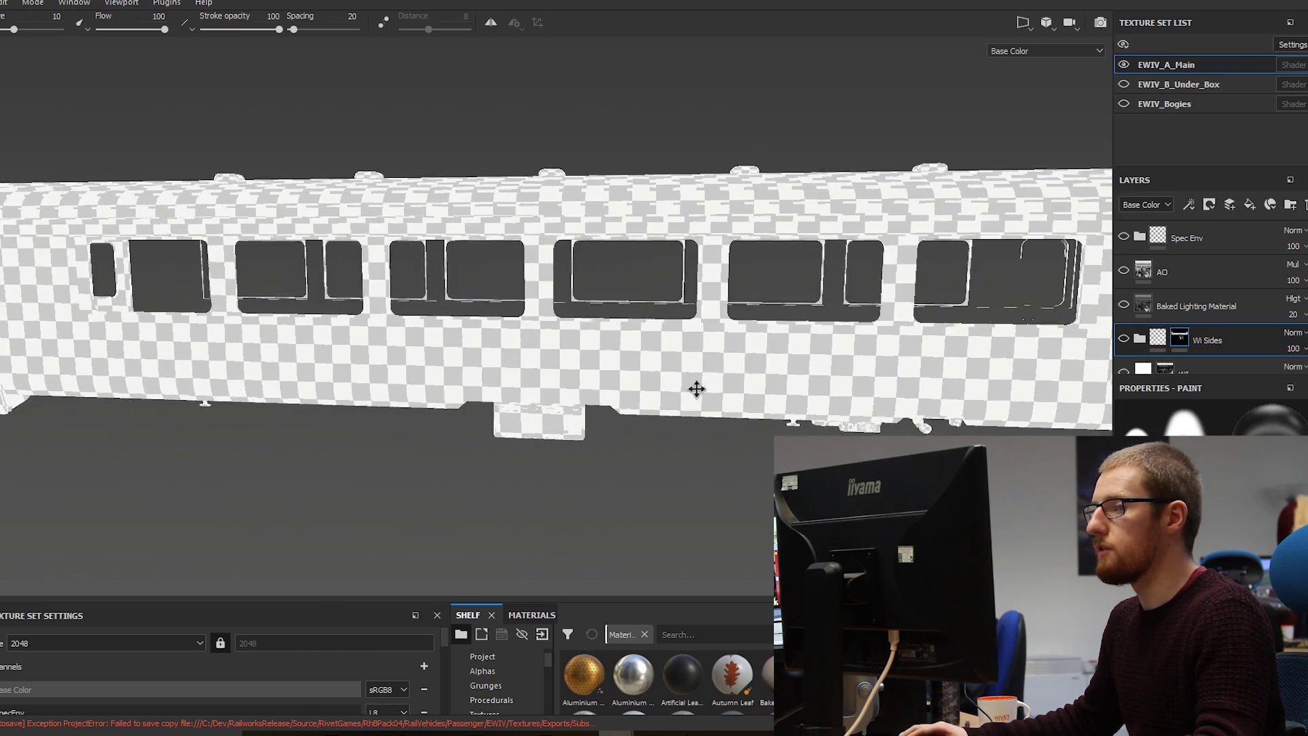
{"action": "middle_click_drag", "start_coordinate": [276, 387], "coordinate": [465, 387], "text": "alt"}
{"action": "left_click_drag", "start_coordinate": [330, 359], "coordinate": [450, 278], "text": "alt"}
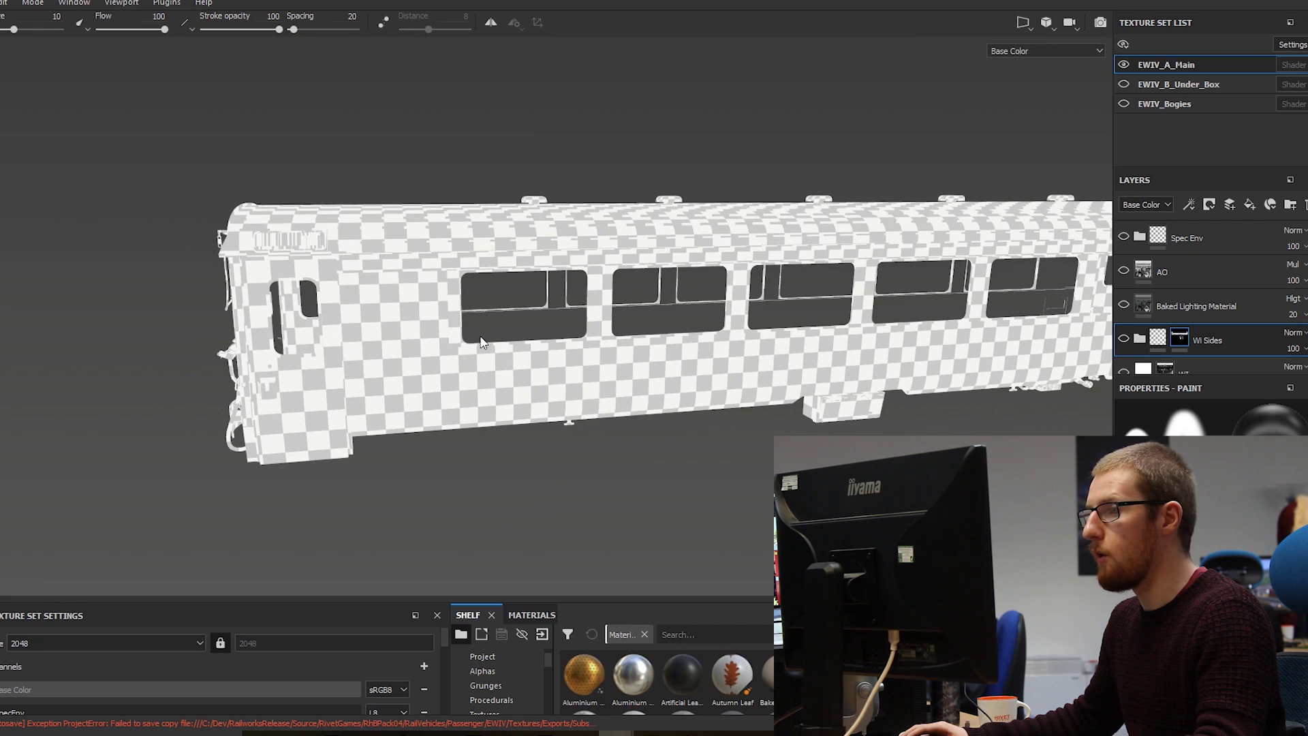
{"action": "left_click_drag", "start_coordinate": [423, 410], "coordinate": [358, 366], "text": "alt"}
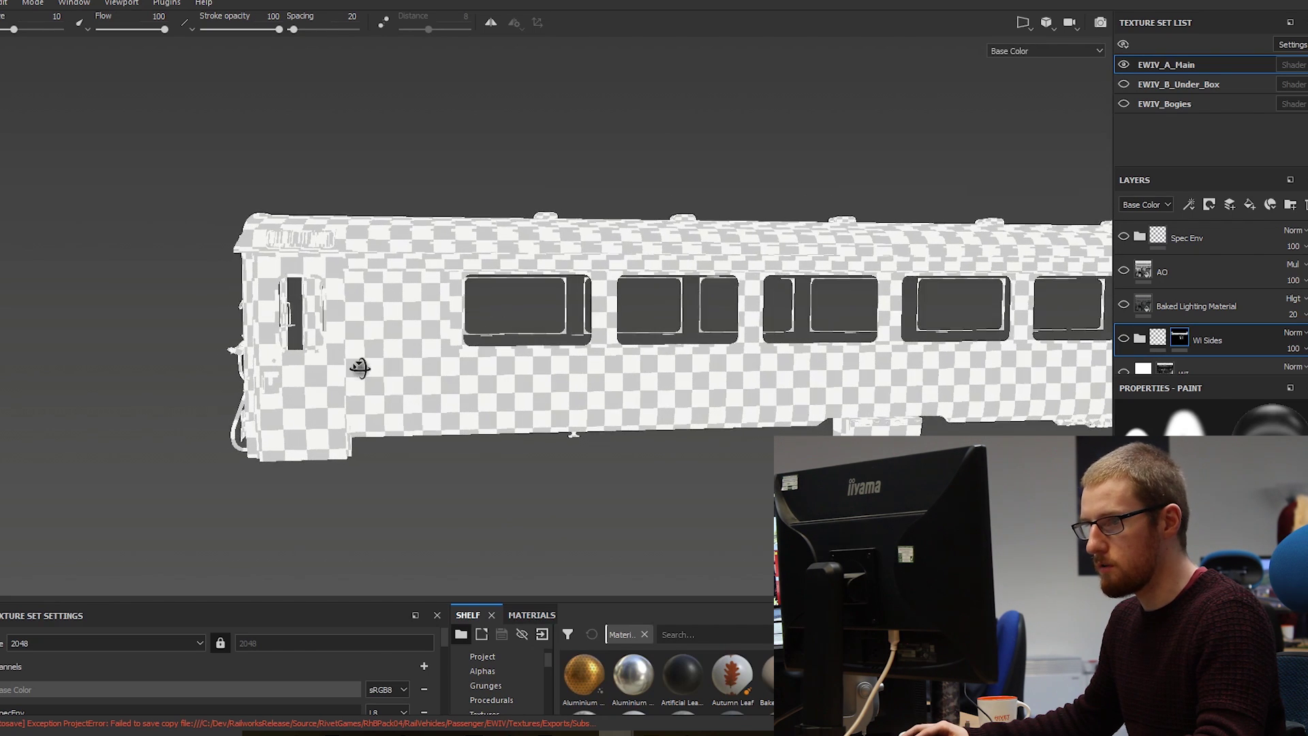
{"action": "middle_click_drag", "start_coordinate": [469, 375], "coordinate": [496, 347], "text": "alt"}
{"action": "left_click_drag", "start_coordinate": [501, 368], "coordinate": [482, 356], "text": "alt"}
{"action": "right_click_drag", "start_coordinate": [473, 427], "coordinate": [519, 485], "text": "alt"}
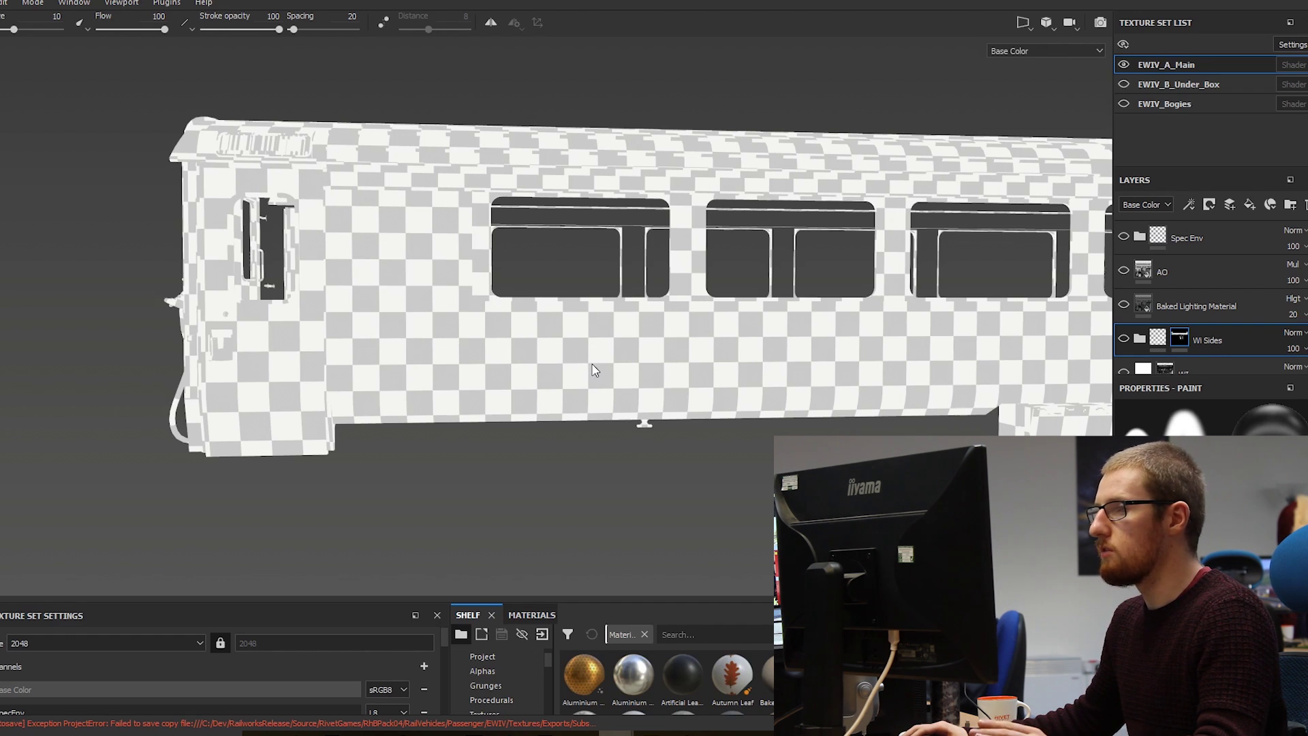
Check the evenness of the checker squares around the windows, door end and lower side panels
{"action": "middle_click_drag", "start_coordinate": [773, 360], "coordinate": [598, 357], "text": "alt"}
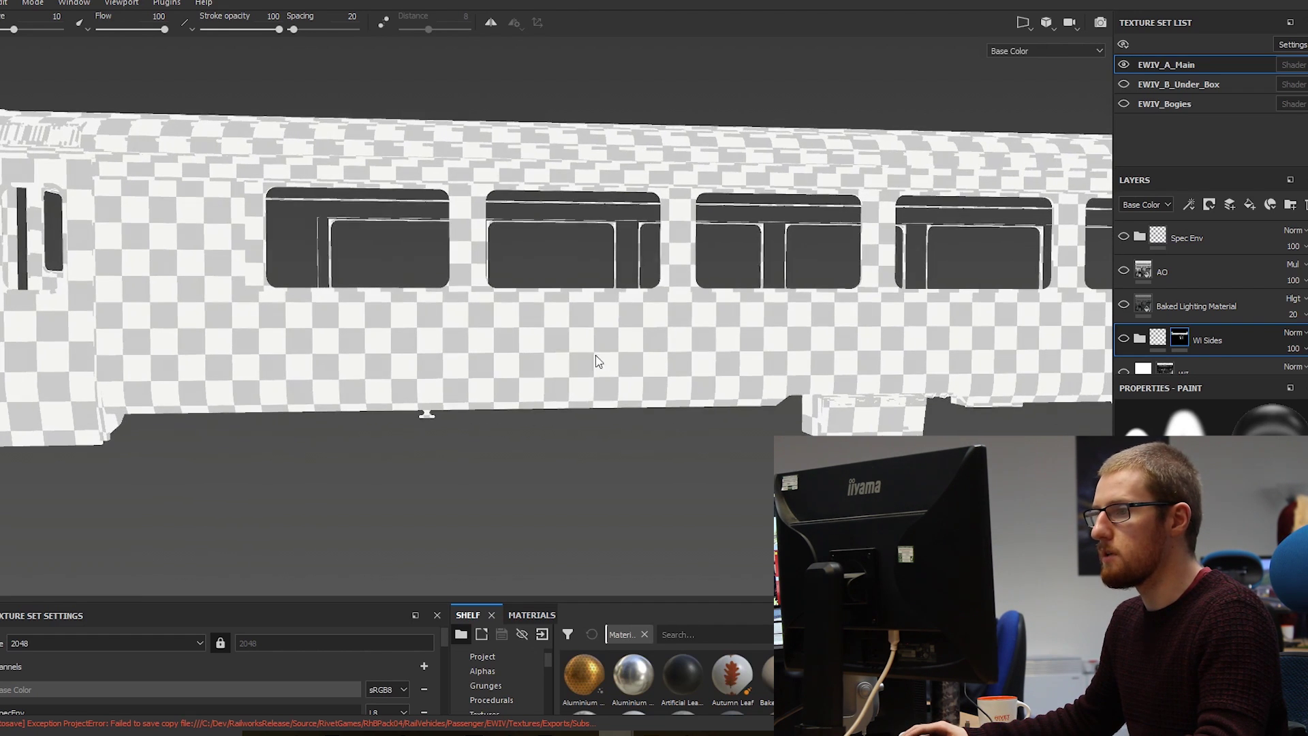
{"action": "left_click_drag", "start_coordinate": [597, 357], "coordinate": [688, 350], "text": "alt"}
{"action": "middle_click_drag", "start_coordinate": [688, 350], "coordinate": [498, 344], "text": "alt"}
{"action": "mouse_move", "coordinate": [498, 344]}
{"action": "left_mouse_down", "text": "alt"}
{"action": "mouse_move", "coordinate": [663, 339]}
{"action": "mouse_move", "coordinate": [499, 347]}
{"action": "mouse_move", "coordinate": [668, 374]}
{"action": "mouse_move", "coordinate": [713, 255]}
{"action": "left_mouse_up", "text": "alt"}
{"action": "right_click_drag", "start_coordinate": [714, 255], "coordinate": [665, 293], "text": "alt"}
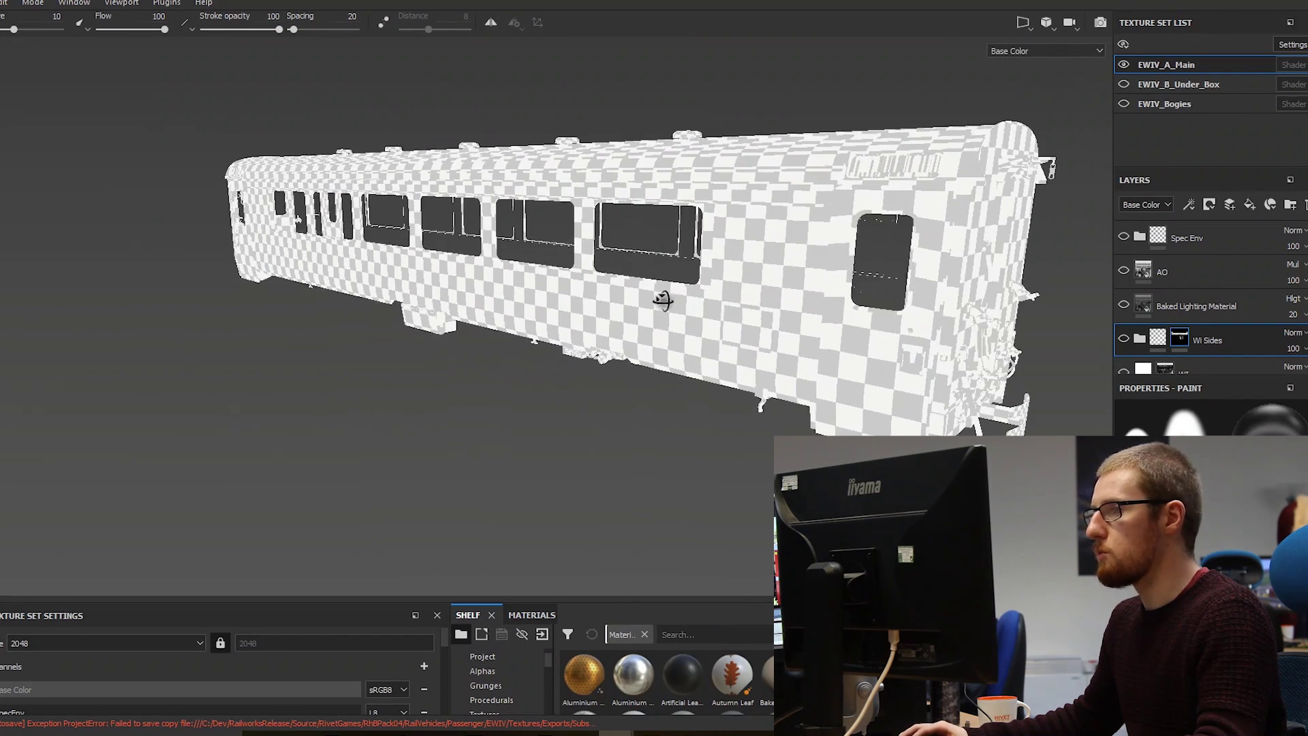
{"action": "left_click_drag", "start_coordinate": [666, 292], "coordinate": [590, 329], "text": "alt"}
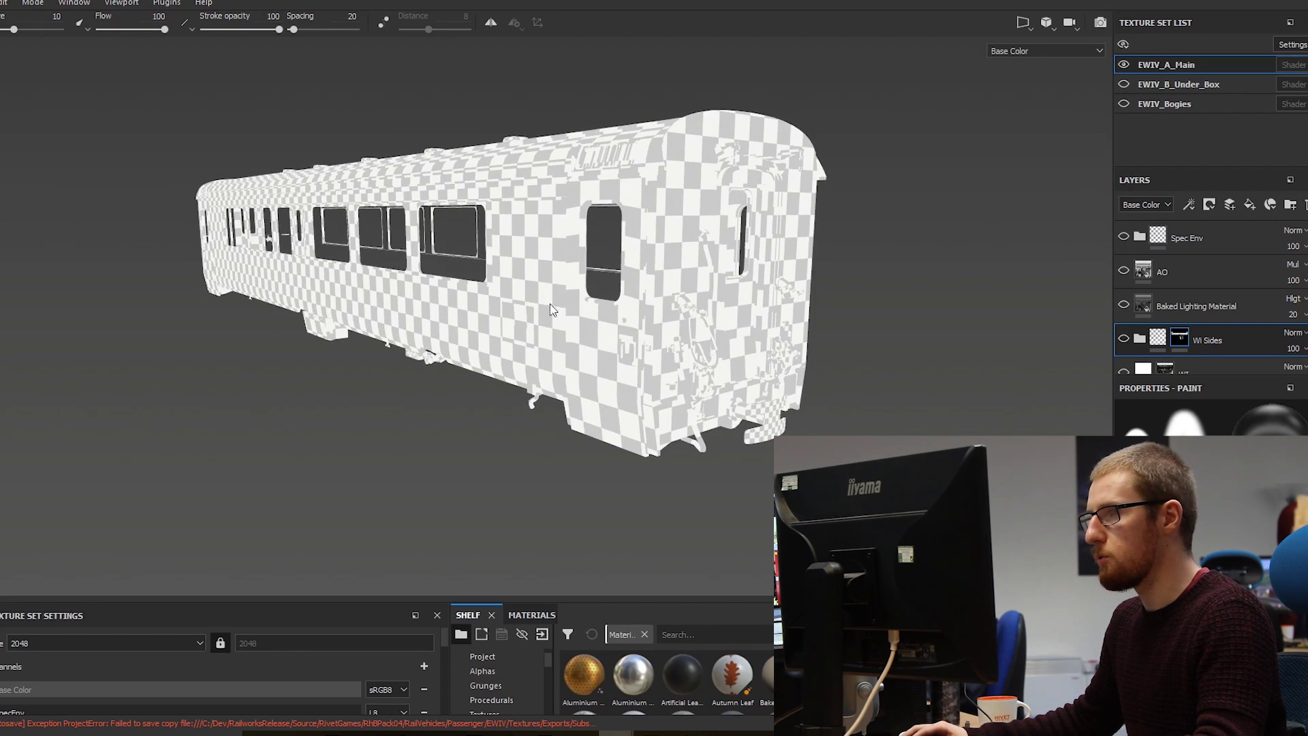
{"action": "left_click_drag", "start_coordinate": [550, 304], "coordinate": [594, 368], "text": "alt"}
{"action": "middle_click_drag", "start_coordinate": [513, 262], "coordinate": [531, 391], "text": "alt"}
{"action": "left_click_drag", "start_coordinate": [599, 351], "coordinate": [655, 293], "text": "alt"}
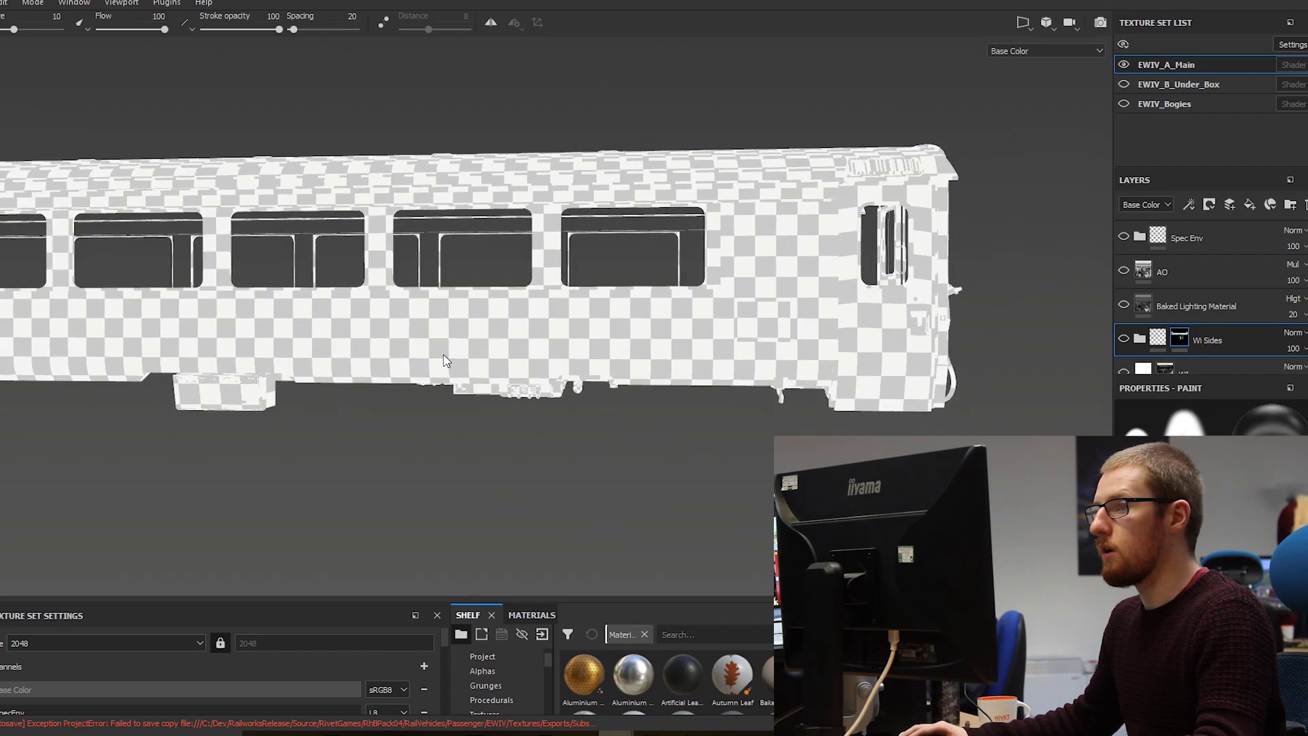
{"action": "middle_click_drag", "start_coordinate": [369, 351], "coordinate": [543, 317], "text": "alt"}
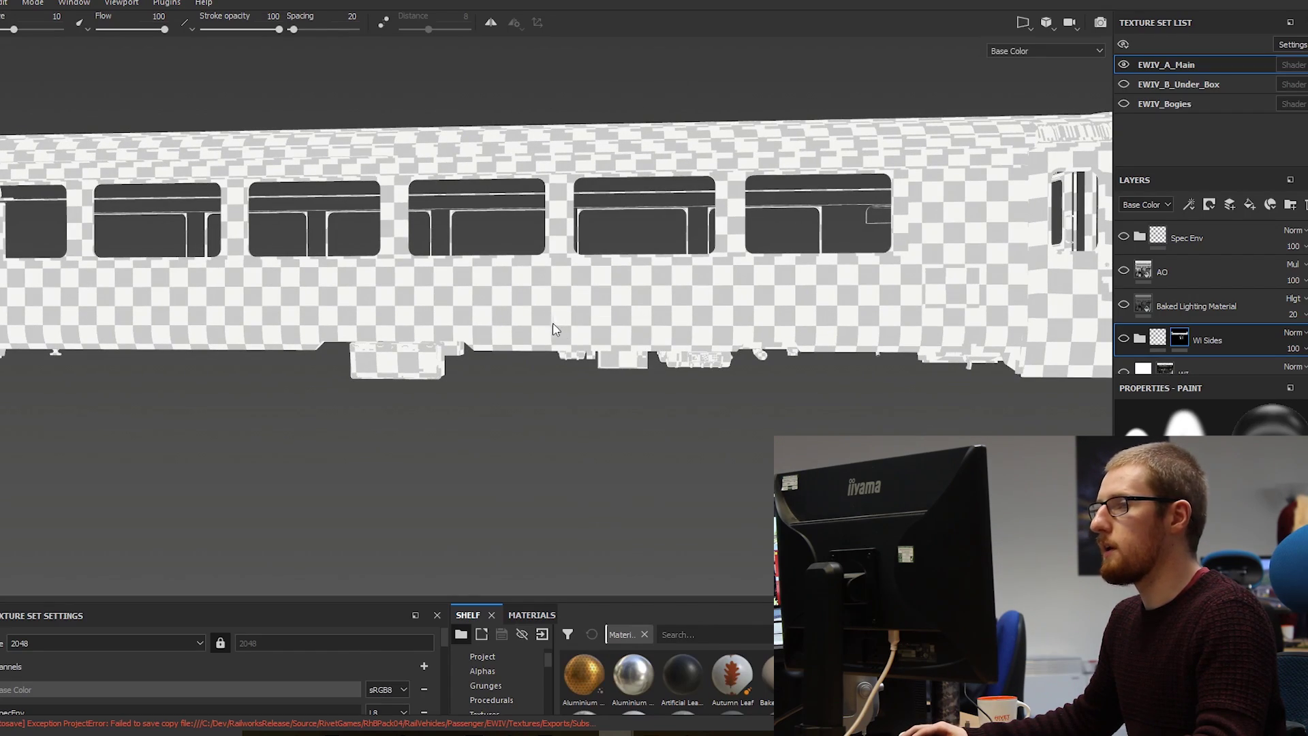
{"action": "left_click_drag", "start_coordinate": [553, 330], "coordinate": [680, 359], "text": "alt"}
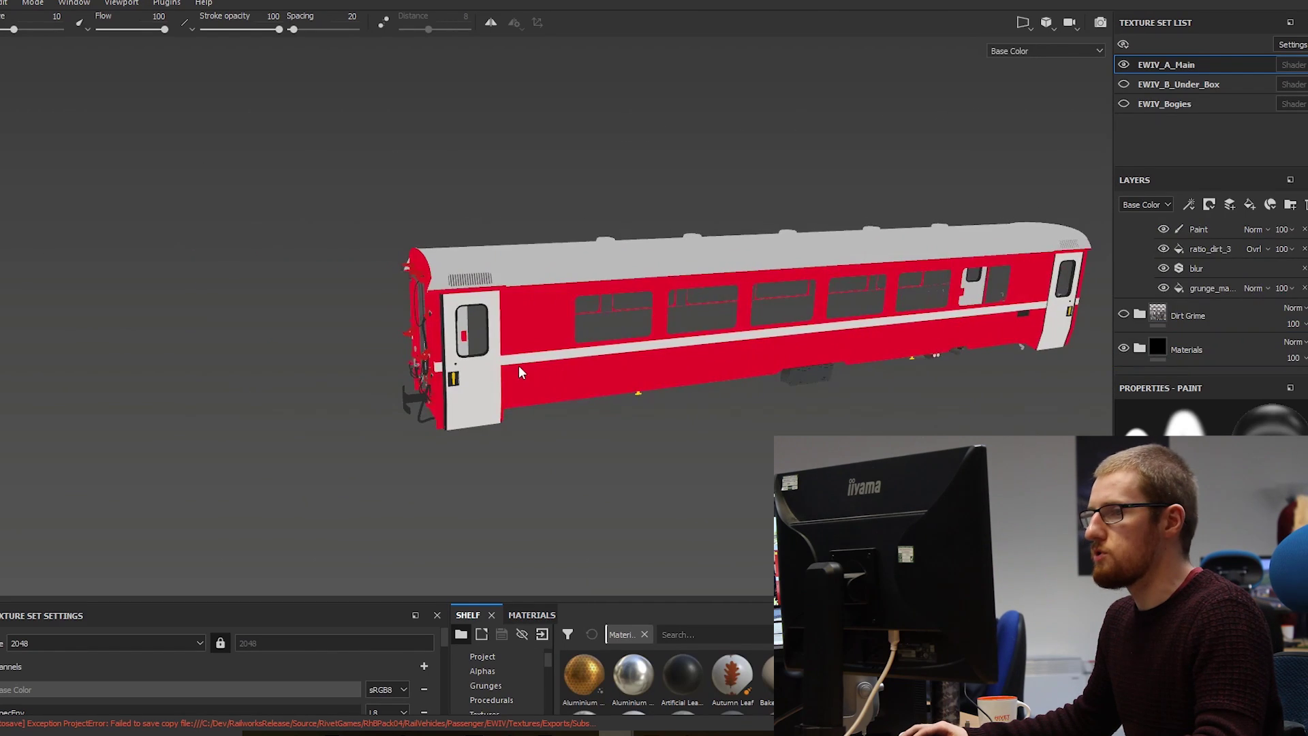
{"action": "left_click_drag", "start_coordinate": [517, 365], "coordinate": [522, 378], "text": "alt"}
{"action": "right_click_drag", "start_coordinate": [522, 379], "coordinate": [543, 417], "text": "alt"}
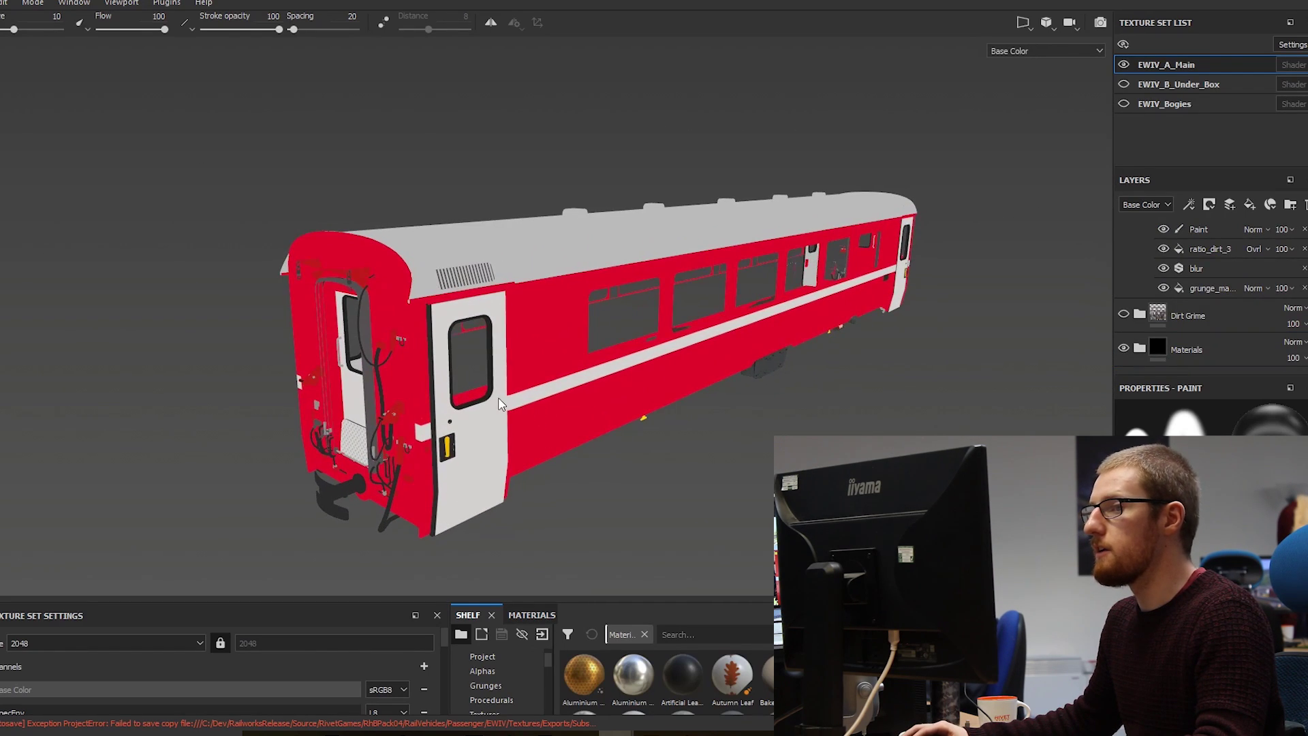
Examine the flat red and white livery, from the gangway end and doors to the yellow stripe above the windows
{"action": "left_click_drag", "start_coordinate": [499, 403], "coordinate": [607, 350], "text": "alt"}
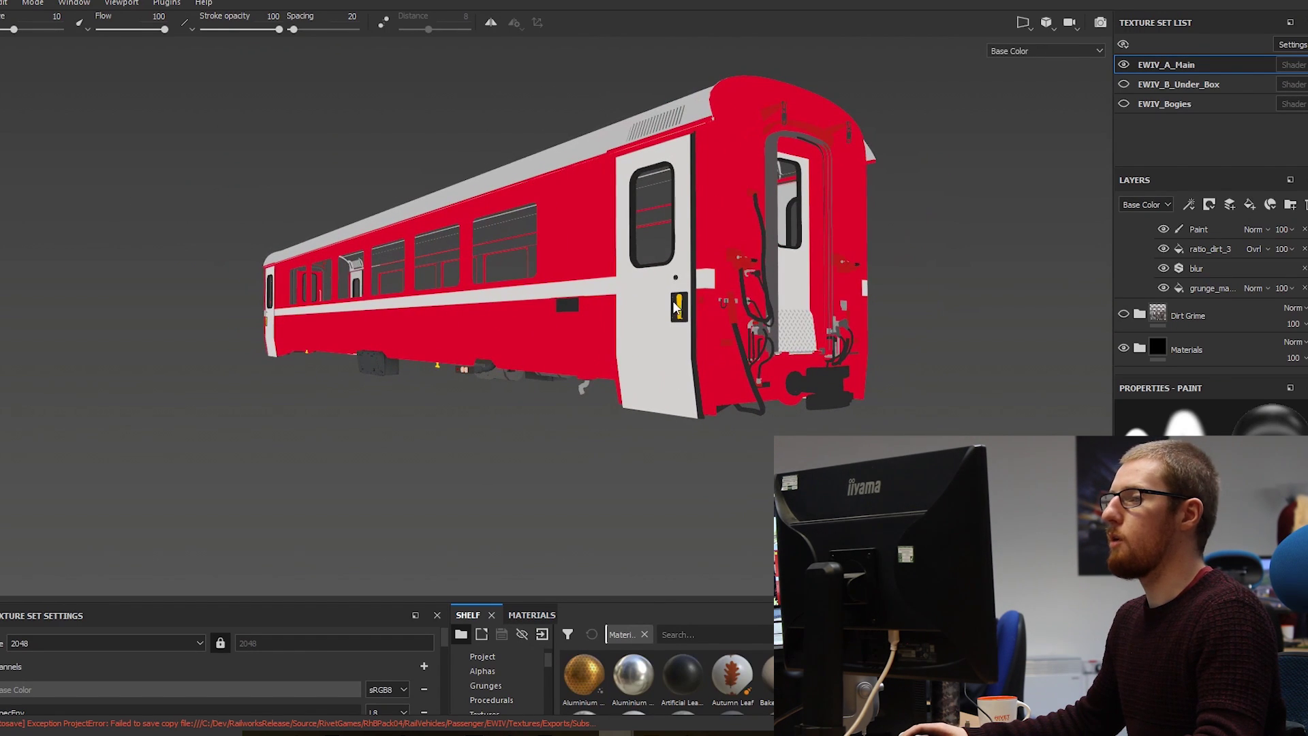
{"action": "left_click_drag", "start_coordinate": [686, 290], "coordinate": [551, 288], "text": "alt"}
{"action": "middle_click_drag", "start_coordinate": [532, 272], "coordinate": [394, 284], "text": "alt"}
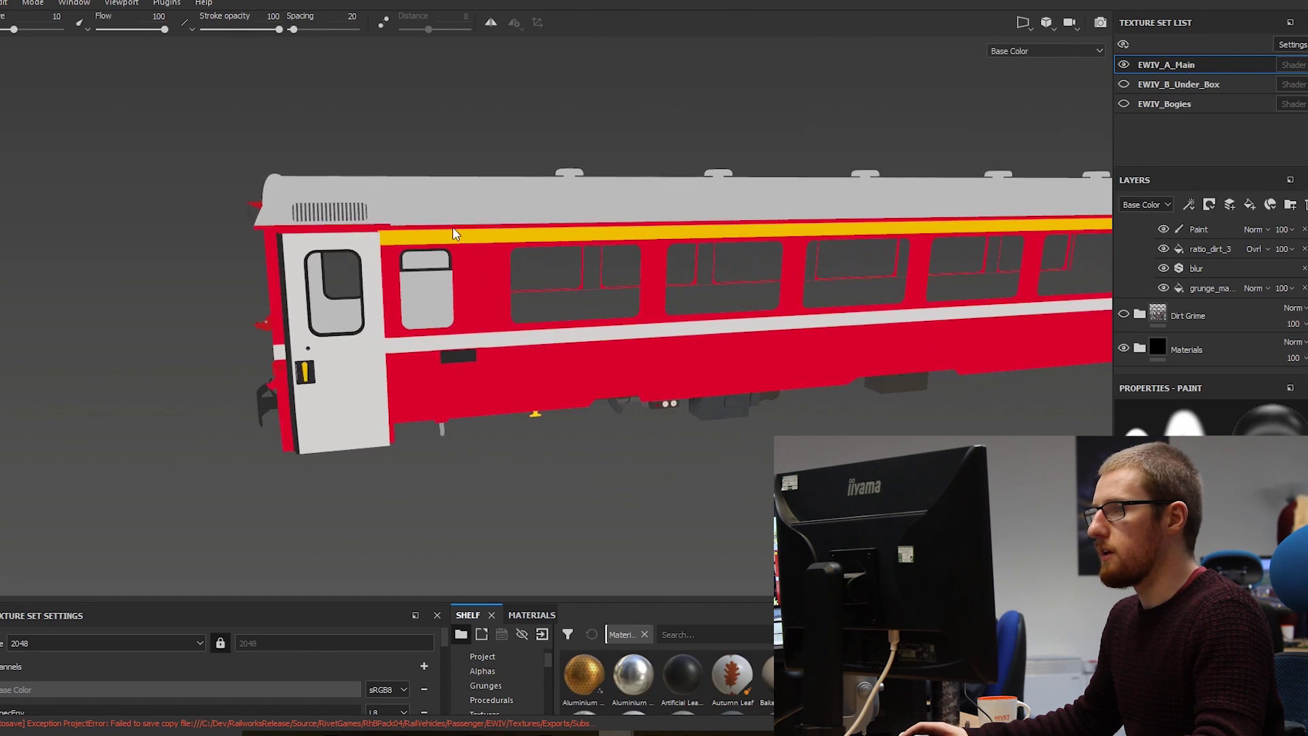
{"action": "left_click_drag", "start_coordinate": [452, 227], "coordinate": [458, 280], "text": "alt"}
{"action": "right_click_drag", "start_coordinate": [459, 279], "coordinate": [346, 394], "text": "alt"}
{"action": "left_click_drag", "start_coordinate": [345, 394], "coordinate": [362, 353], "text": "alt"}
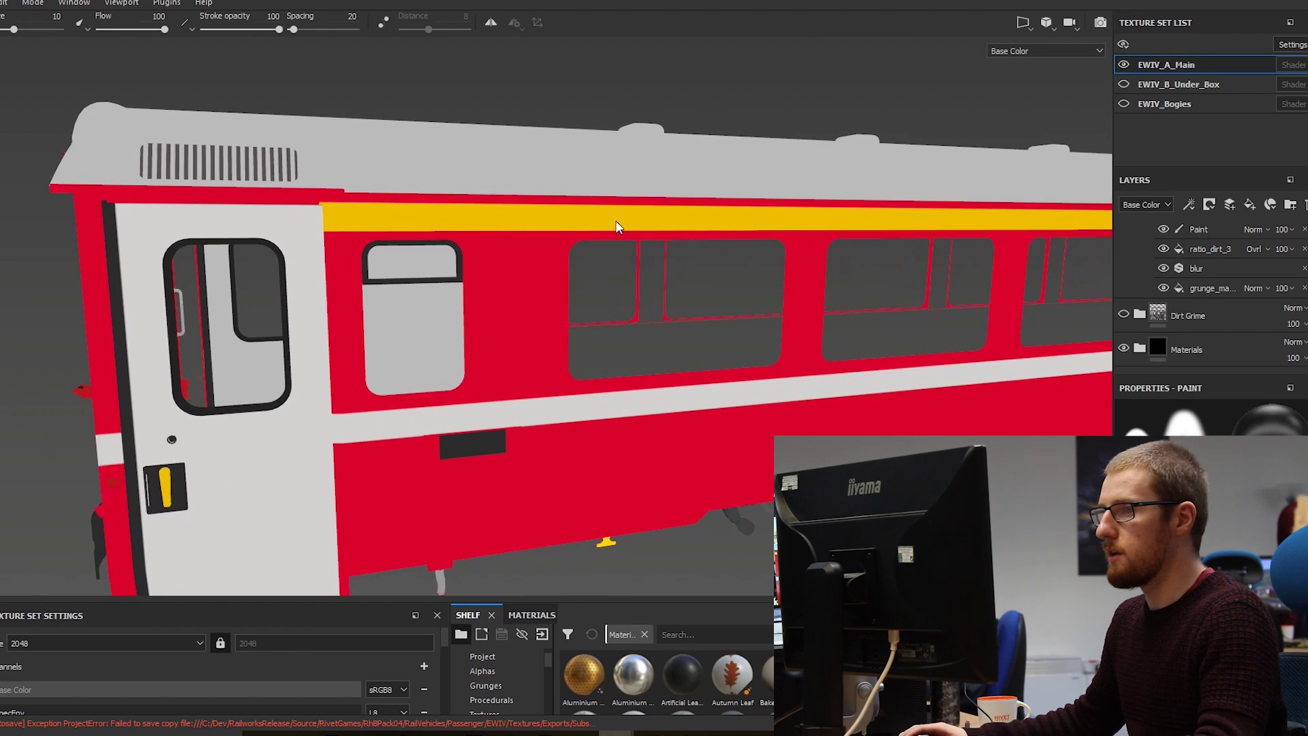
{"action": "mouse_move", "coordinate": [453, 291]}
{"action": "left_mouse_down", "text": "alt"}
{"action": "mouse_move", "coordinate": [496, 245]}
{"action": "mouse_move", "coordinate": [736, 248]}
{"action": "mouse_move", "coordinate": [365, 287]}
{"action": "mouse_move", "coordinate": [470, 307]}
{"action": "left_mouse_up", "text": "alt"}
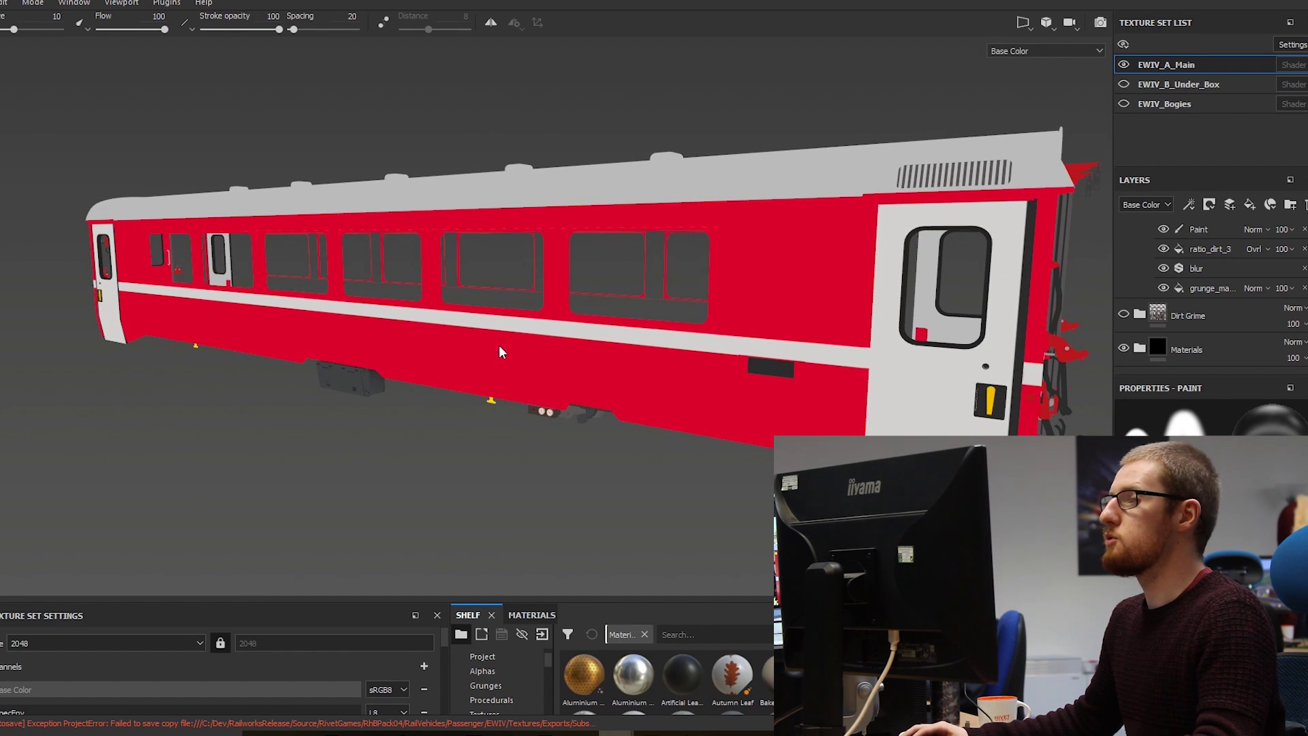
Compare the carriage side with the yellow stripe against the plain red side, including their door ends
{"action": "left_click_drag", "start_coordinate": [498, 352], "coordinate": [586, 333], "text": "alt"}
{"action": "right_click_drag", "start_coordinate": [552, 311], "coordinate": [657, 264], "text": "alt"}
{"action": "left_click_drag", "start_coordinate": [657, 265], "coordinate": [562, 330], "text": "alt"}
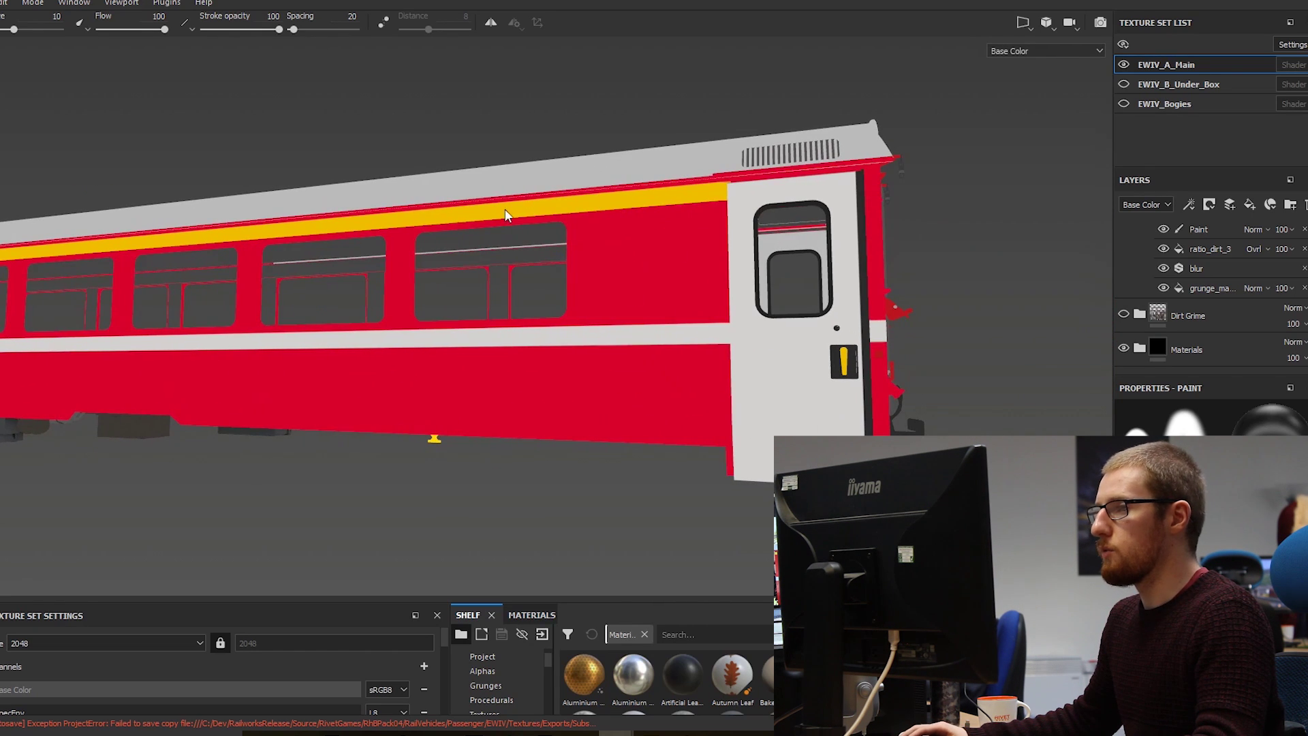
{"action": "left_click_drag", "start_coordinate": [670, 242], "coordinate": [623, 445], "text": "alt"}
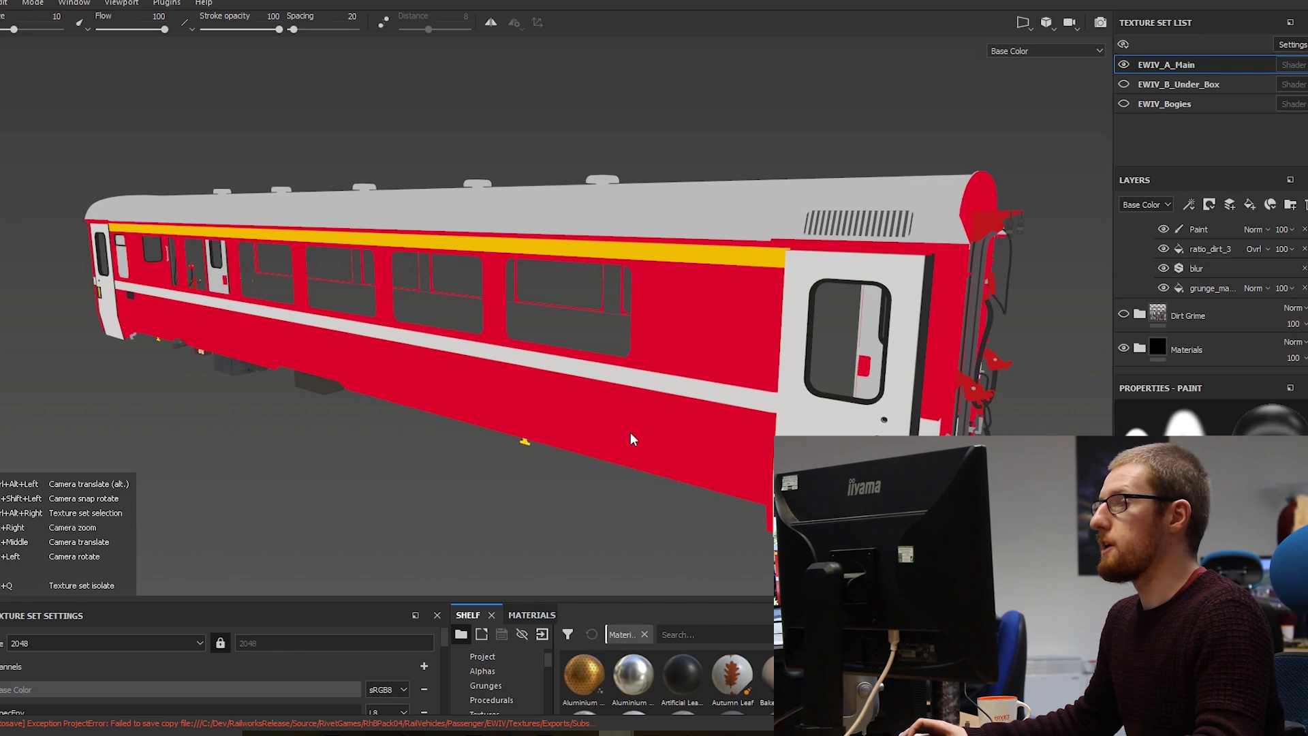
{"action": "left_click_drag", "start_coordinate": [756, 354], "coordinate": [564, 295], "text": "alt"}
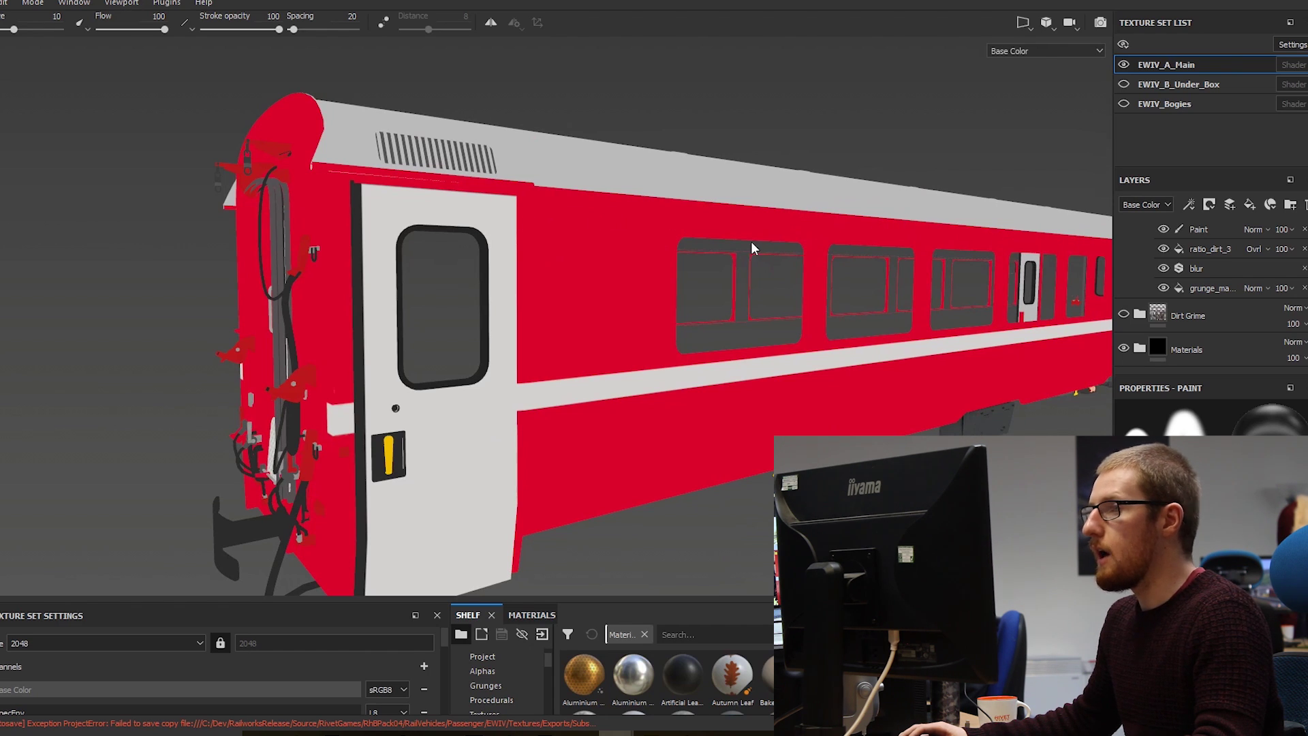
{"action": "left_click_drag", "start_coordinate": [423, 266], "coordinate": [688, 317], "text": "alt"}
{"action": "left_click_drag", "start_coordinate": [448, 311], "coordinate": [488, 231], "text": "alt"}
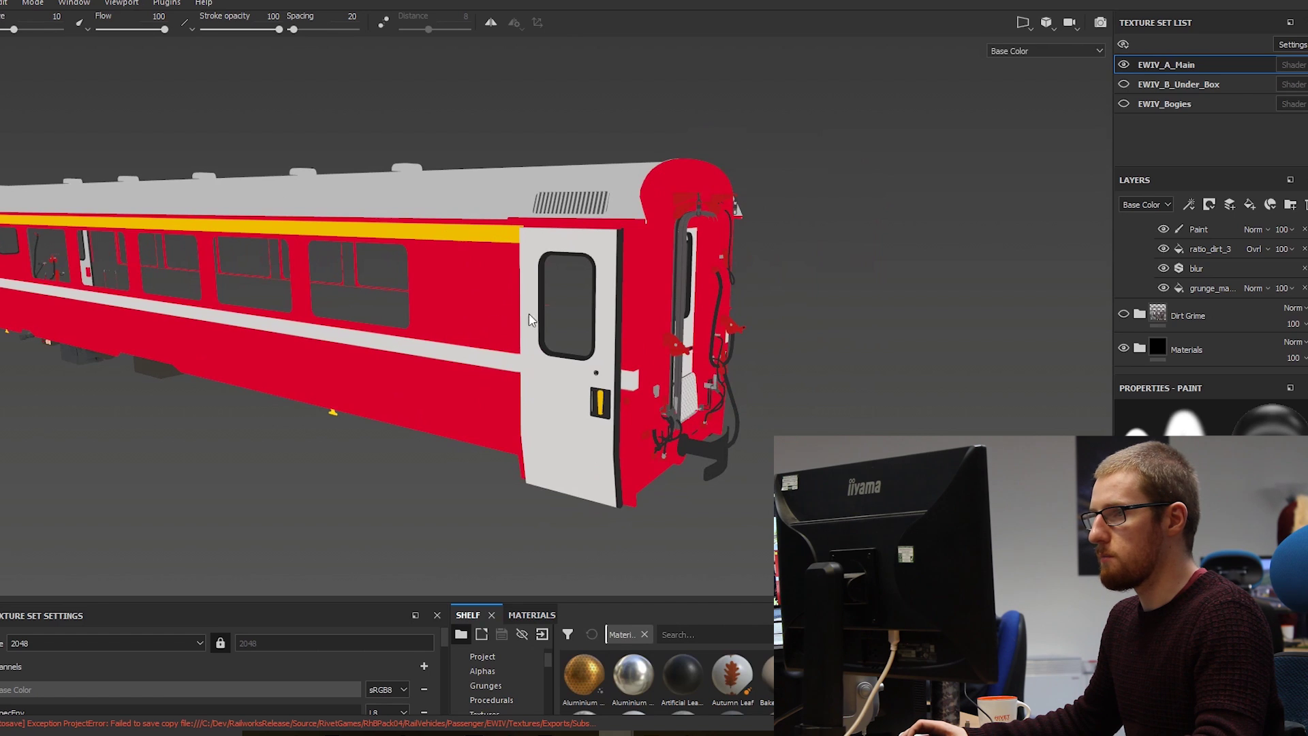
{"action": "middle_click_drag", "start_coordinate": [529, 313], "coordinate": [722, 354], "text": "alt"}
{"action": "middle_click_drag", "start_coordinate": [549, 402], "coordinate": [859, 390], "text": "alt"}
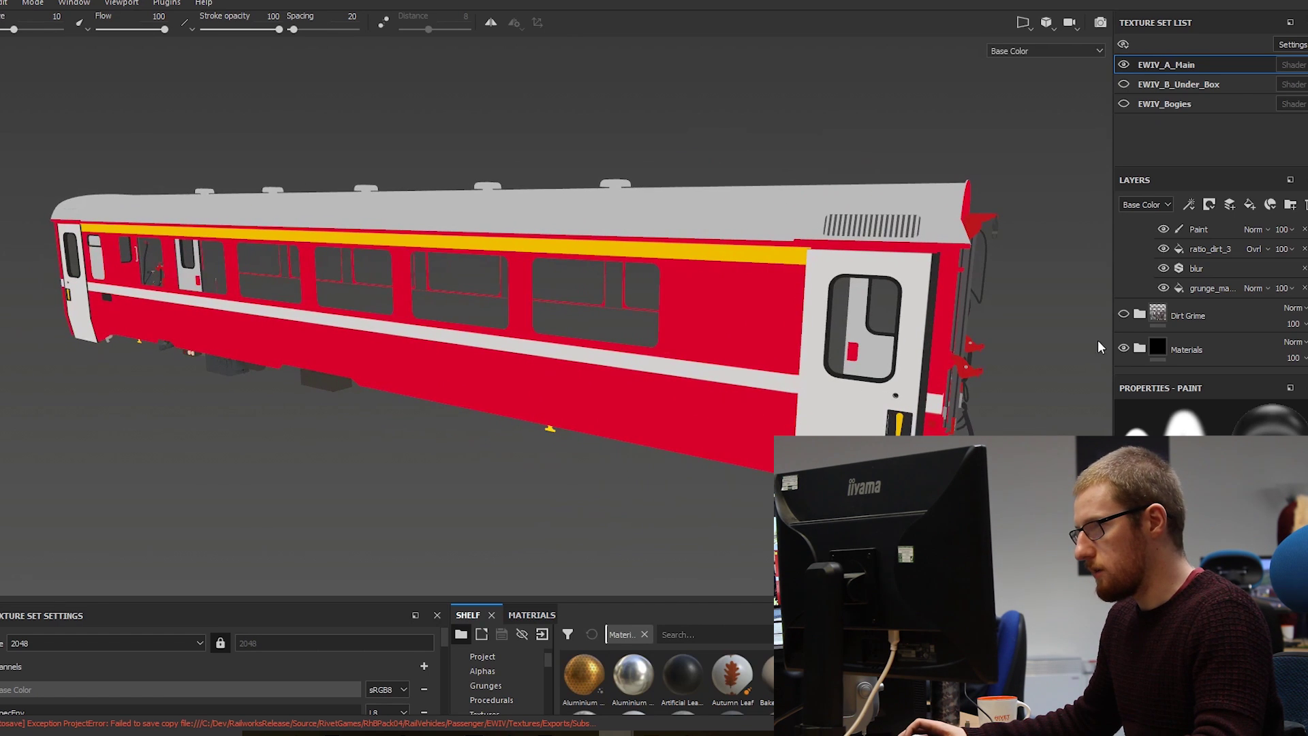
Review the base colours along the yellow-striped side and bring the upper layers of the layer stack into view
{"action": "left_click_drag", "start_coordinate": [770, 310], "coordinate": [788, 334], "text": "alt"}
{"action": "middle_click_drag", "start_coordinate": [774, 348], "coordinate": [787, 292], "text": "alt"}
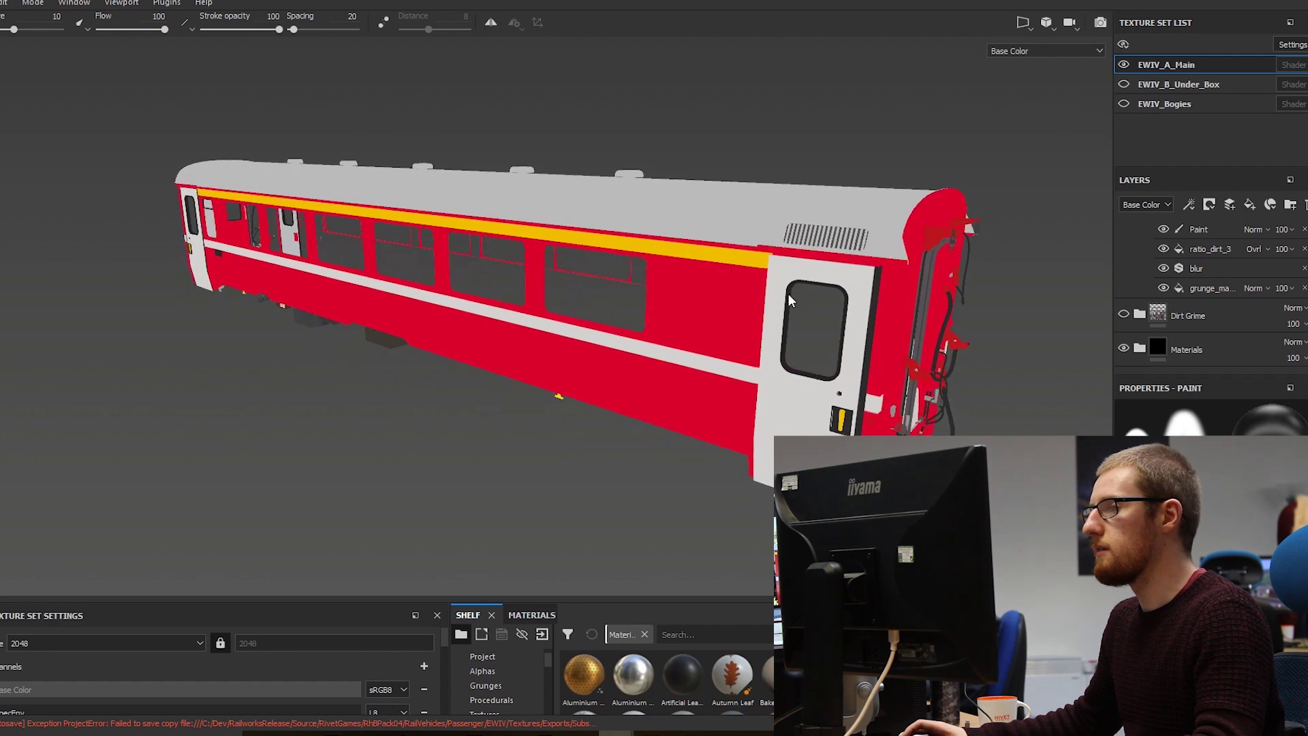
{"action": "right_click_drag", "start_coordinate": [788, 293], "coordinate": [722, 359], "text": "alt"}
{"action": "left_click_drag", "start_coordinate": [721, 359], "coordinate": [753, 350], "text": "alt"}
{"action": "middle_click_drag", "start_coordinate": [727, 338], "coordinate": [724, 351], "text": "alt"}
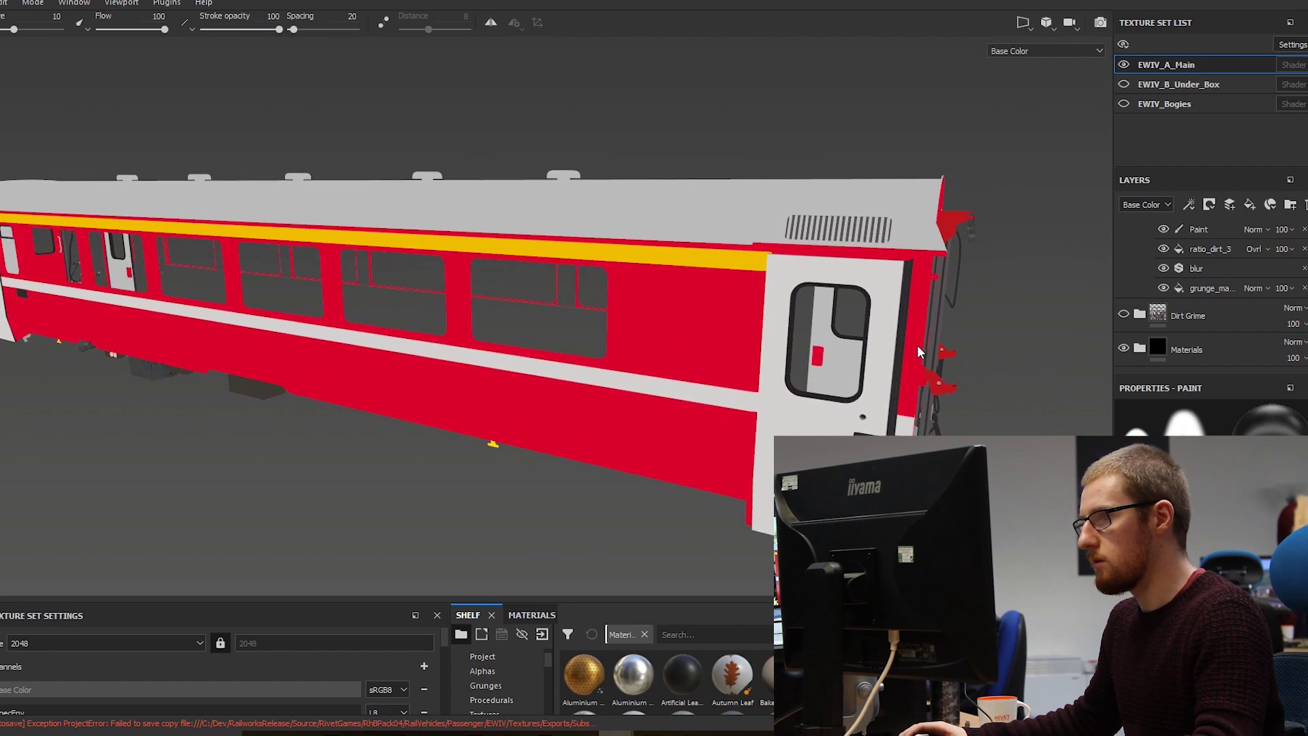
{"action": "left_click_drag", "start_coordinate": [750, 332], "coordinate": [817, 332], "text": "alt"}
{"action": "left_click", "coordinate": [1124, 314]}
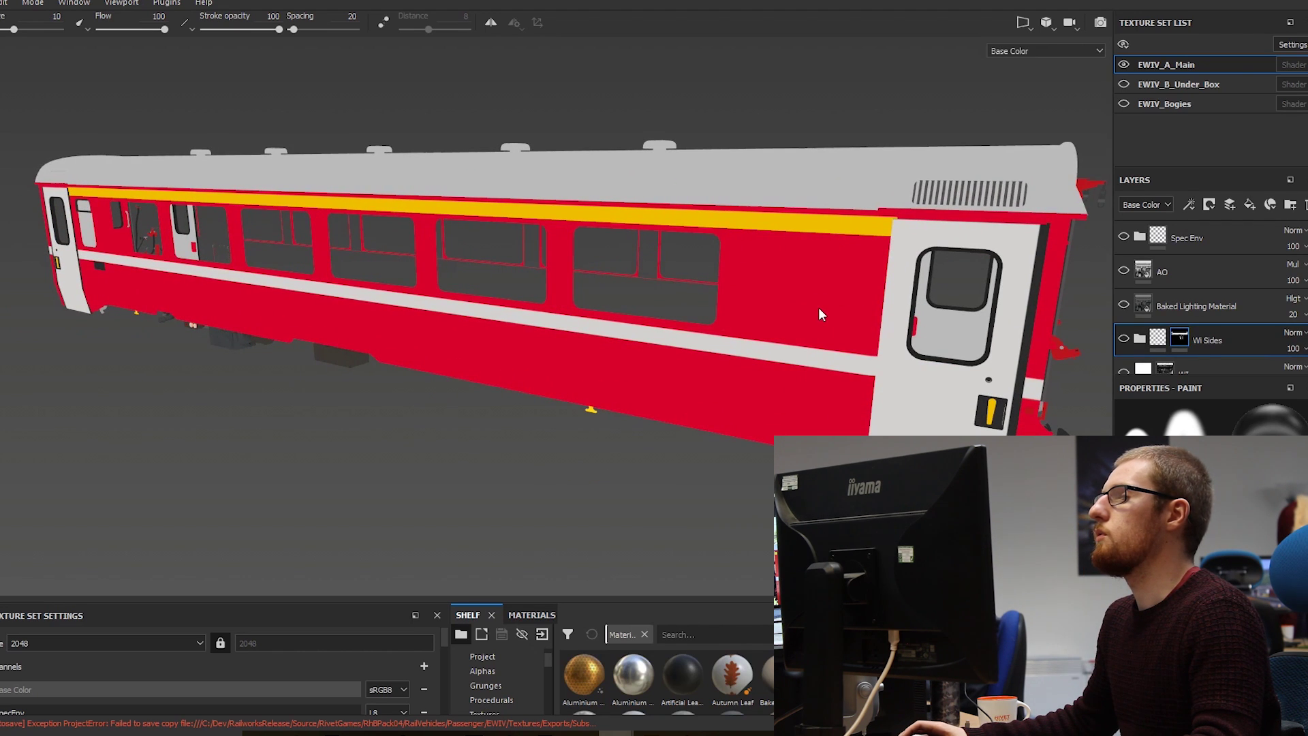
{"action": "left_click_drag", "start_coordinate": [867, 339], "coordinate": [873, 300], "text": "alt"}
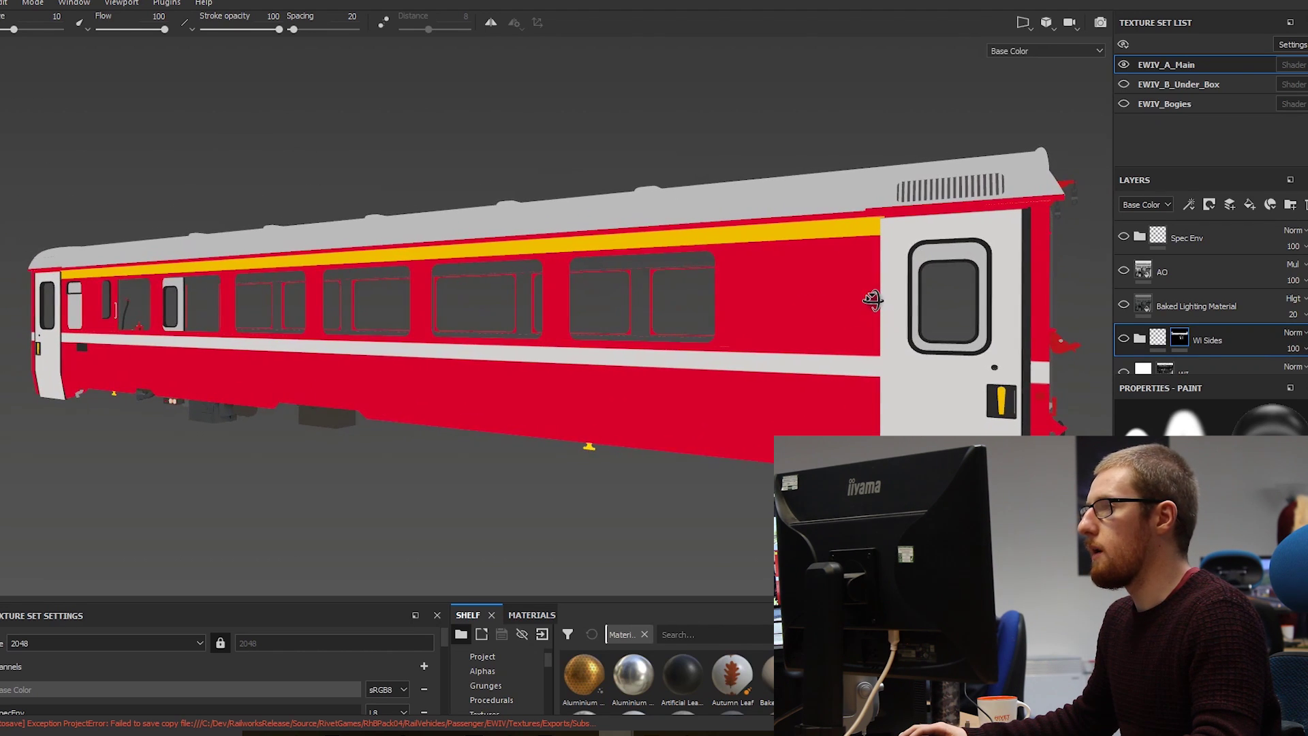
{"action": "left_click_drag", "start_coordinate": [547, 327], "coordinate": [607, 332], "text": "alt"}
{"action": "middle_click_drag", "start_coordinate": [574, 348], "coordinate": [591, 350], "text": "alt"}
{"action": "left_click_drag", "start_coordinate": [591, 350], "coordinate": [596, 353], "text": "alt"}
{"action": "middle_click_drag", "start_coordinate": [594, 353], "coordinate": [831, 370], "text": "alt"}
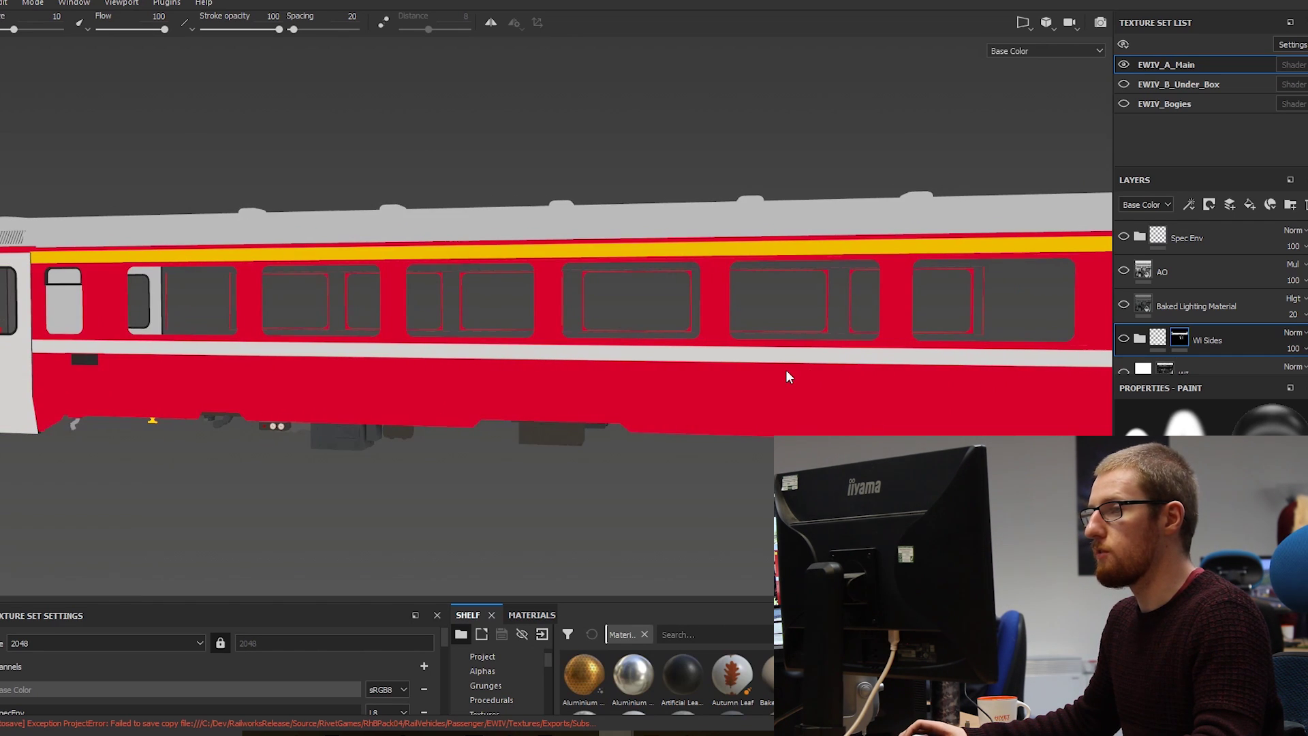
Turn on the AO layer of the EWIV_A_Main texture set with the carriage viewed from its gangway end
{"action": "left_click_drag", "start_coordinate": [786, 370], "coordinate": [565, 399], "text": "alt"}
{"action": "middle_click_drag", "start_coordinate": [398, 395], "coordinate": [612, 391], "text": "alt"}
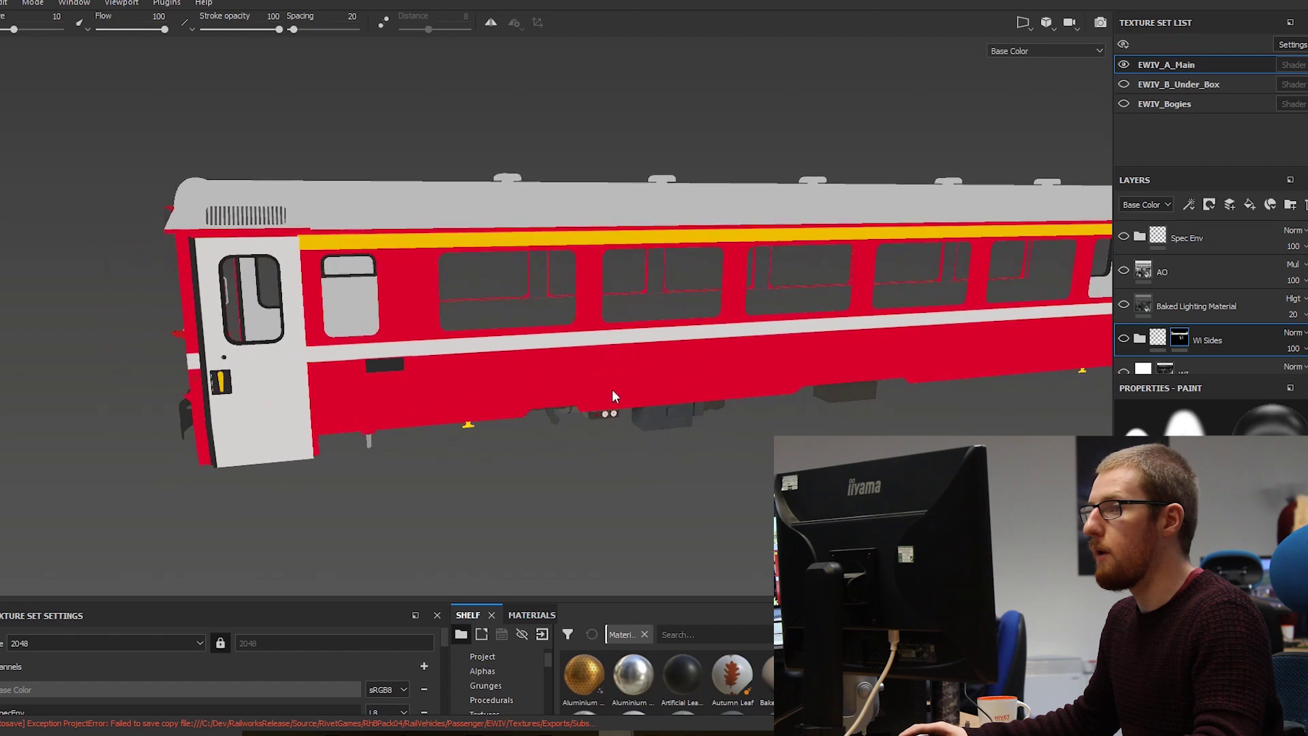
{"action": "left_click_drag", "start_coordinate": [424, 389], "coordinate": [579, 397], "text": "alt"}
{"action": "middle_click_drag", "start_coordinate": [411, 396], "coordinate": [617, 395], "text": "alt"}
{"action": "left_click_drag", "start_coordinate": [616, 393], "coordinate": [519, 376], "text": "alt"}
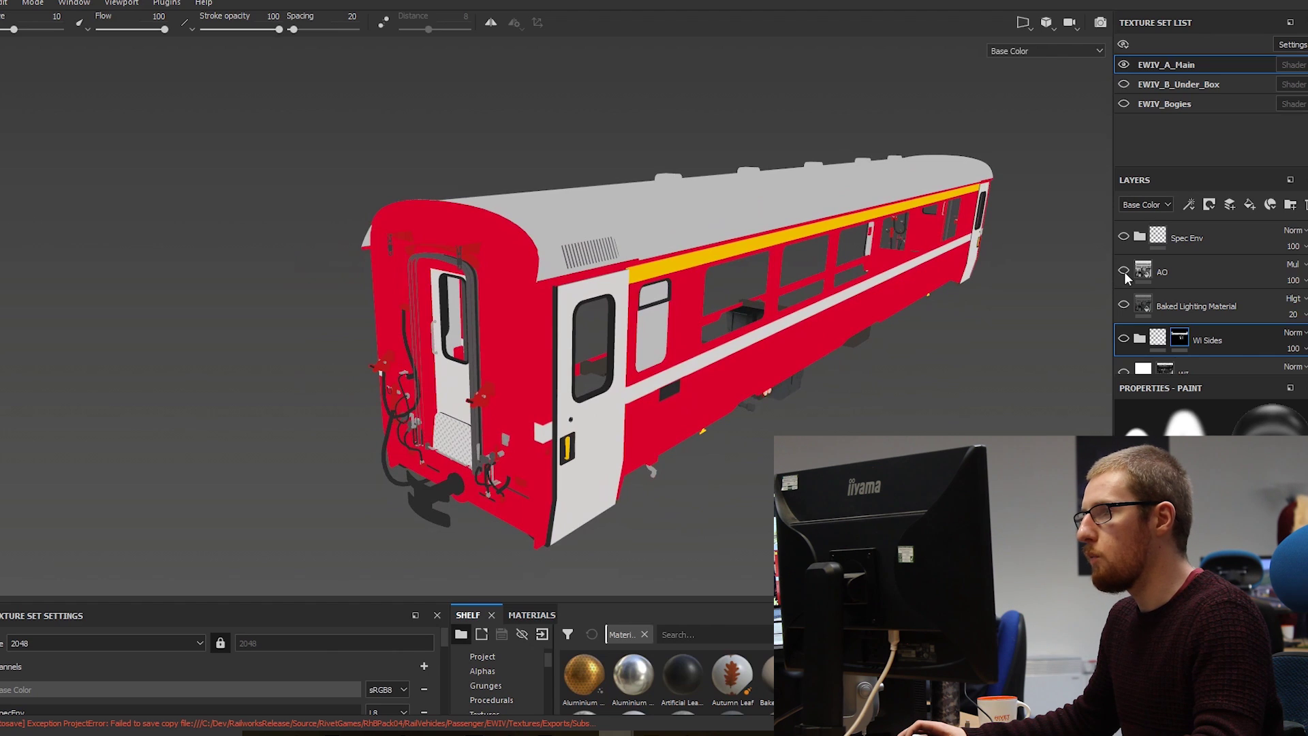
{"action": "left_click", "coordinate": [1123, 274]}
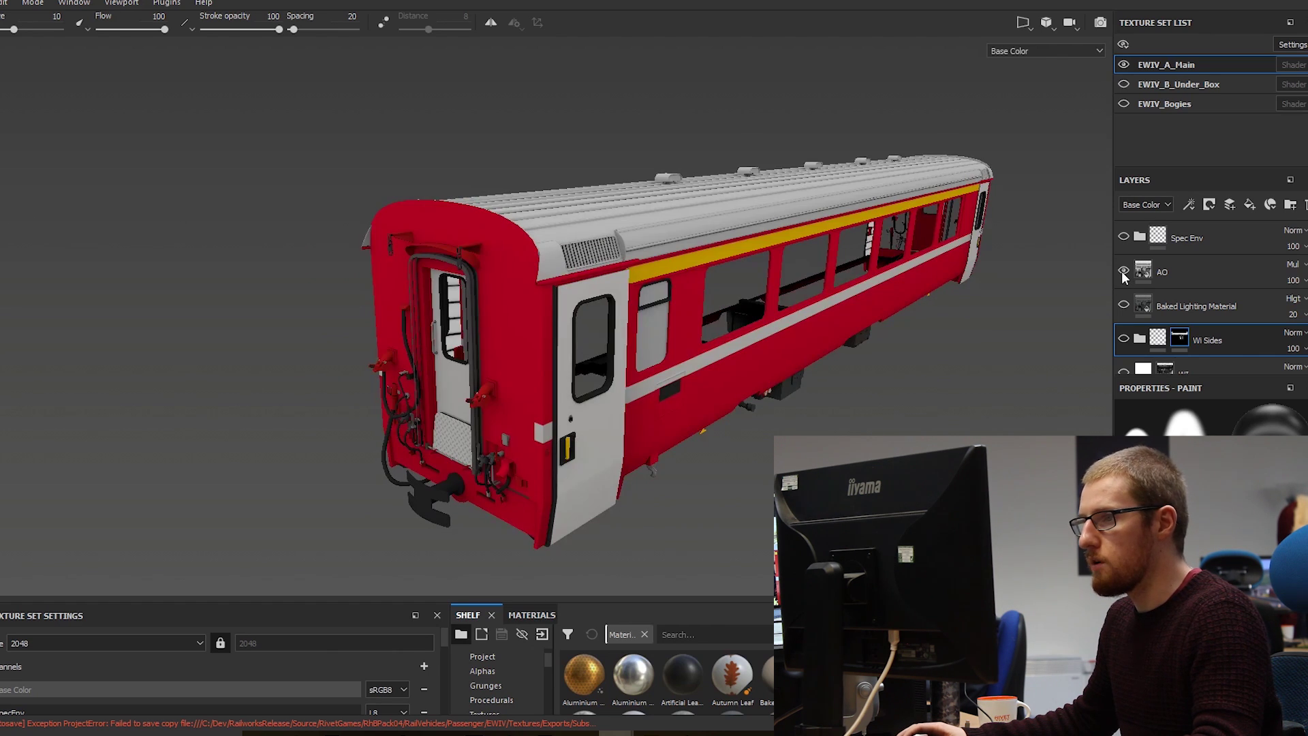
Examine the ambient occlusion shading along the carriage sides, underframe equipment, roof vents and both stripe variants
{"action": "mouse_move", "coordinate": [722, 310]}
{"action": "left_mouse_down", "text": "alt"}
{"action": "mouse_move", "coordinate": [549, 352]}
{"action": "mouse_move", "coordinate": [501, 295]}
{"action": "left_mouse_up", "text": "alt"}
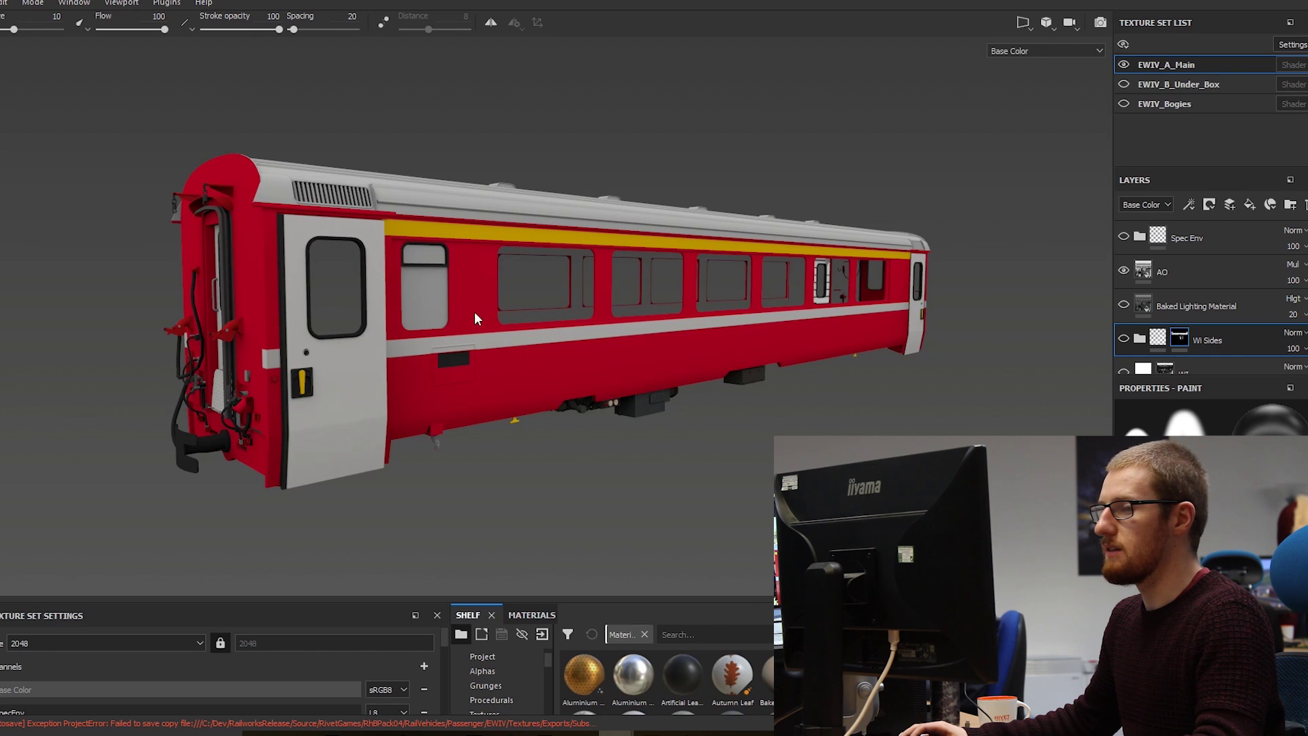
{"action": "left_click_drag", "start_coordinate": [413, 409], "coordinate": [537, 300], "text": "alt"}
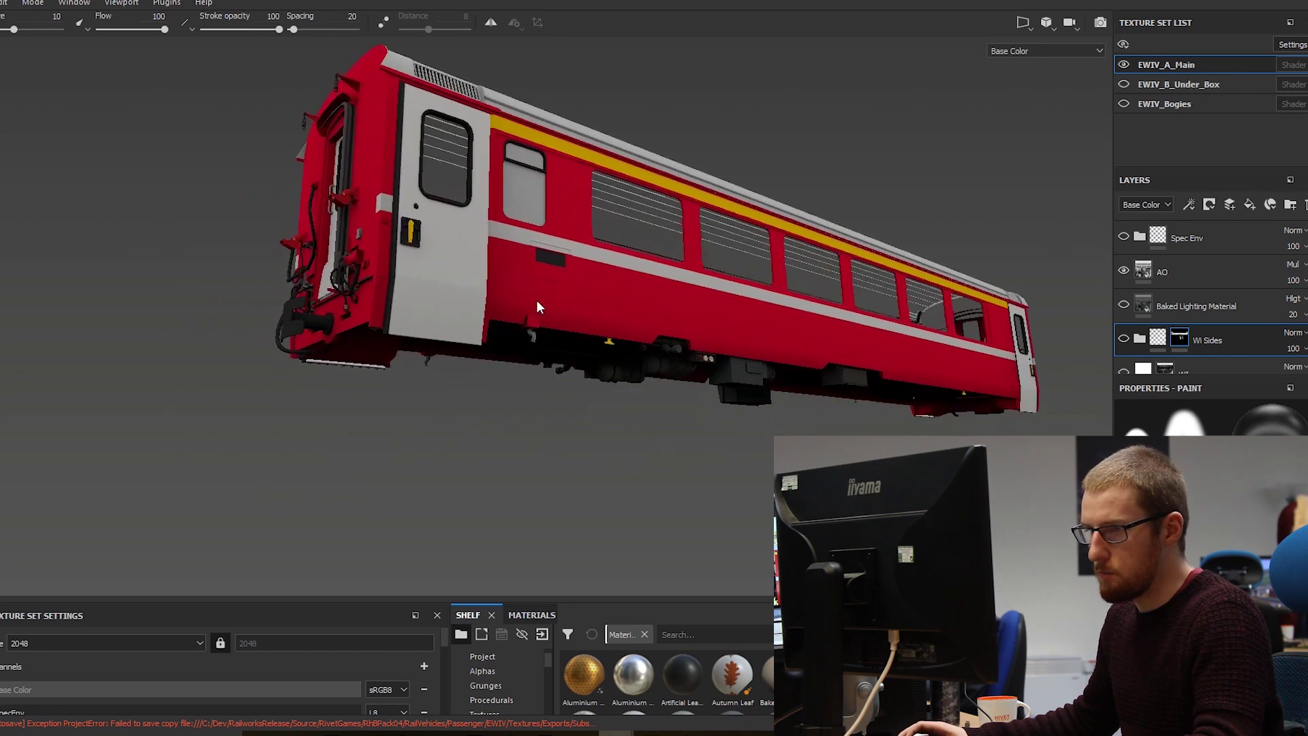
{"action": "right_click_drag", "start_coordinate": [536, 300], "coordinate": [603, 284], "text": "alt"}
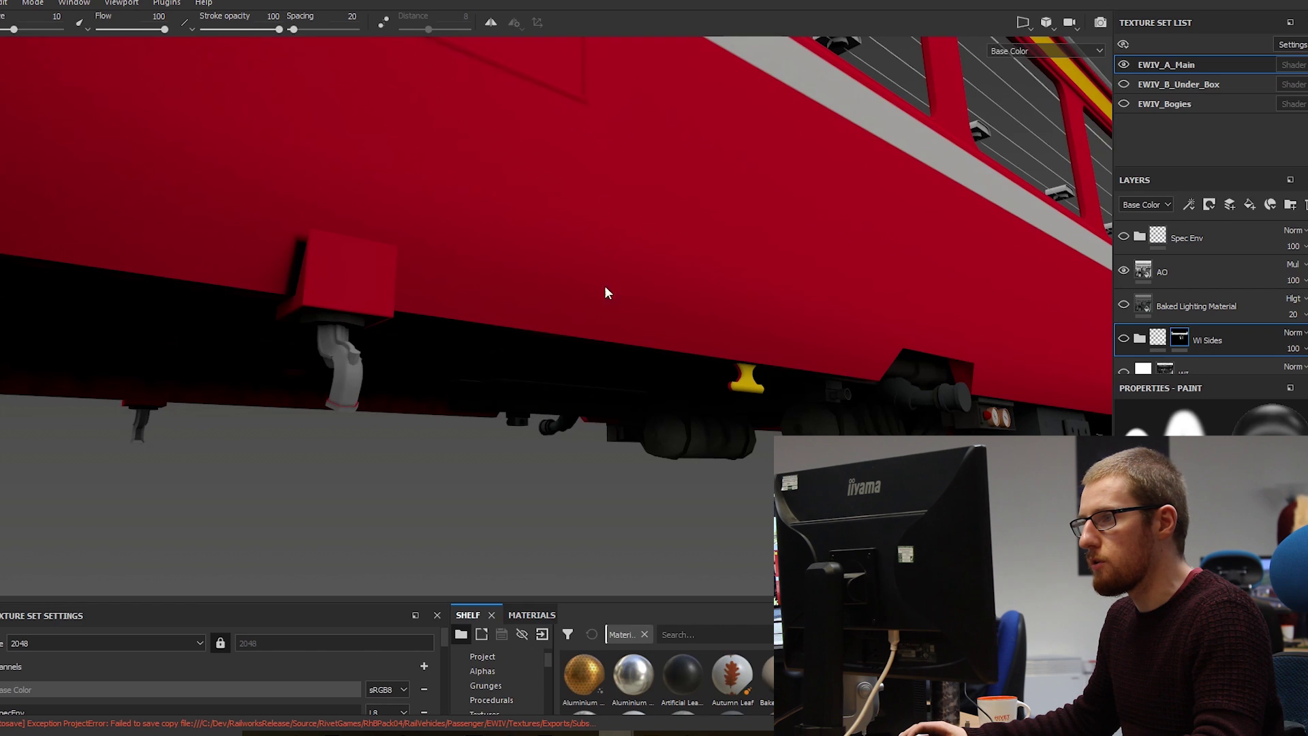
{"action": "left_click_drag", "start_coordinate": [610, 413], "coordinate": [594, 357], "text": "alt"}
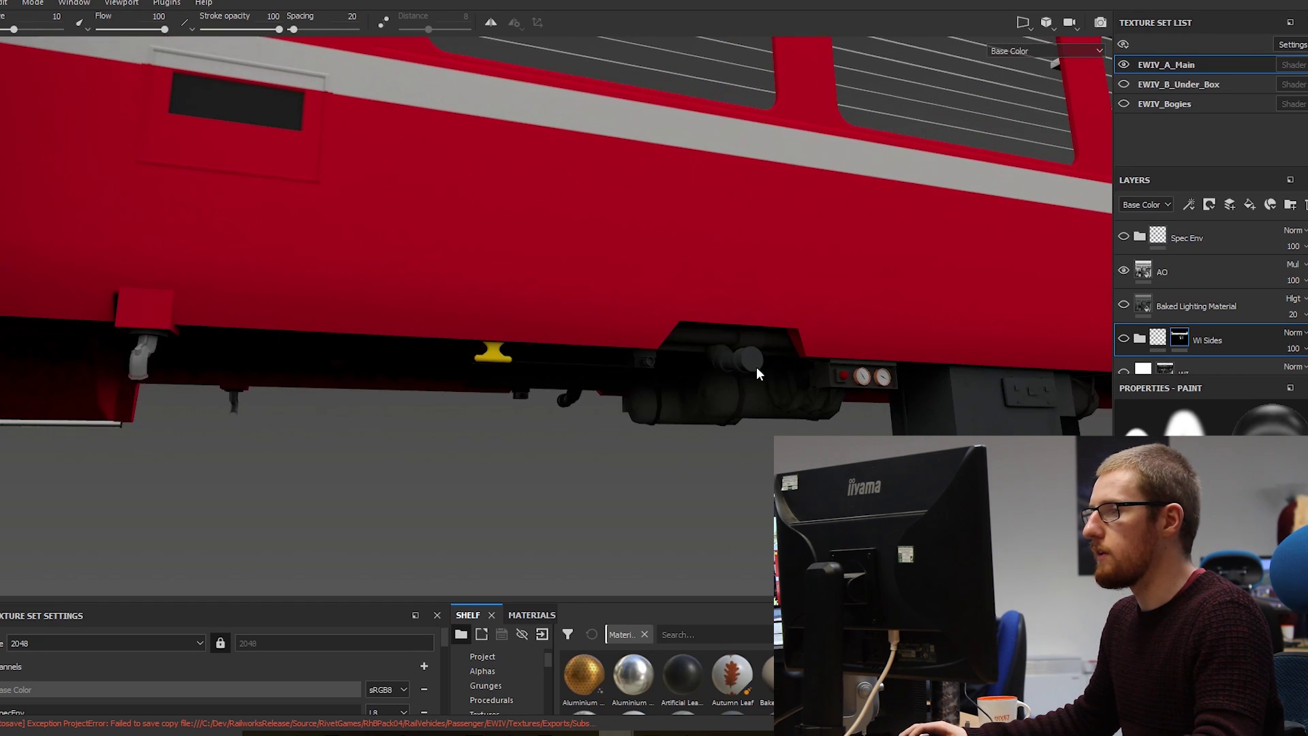
{"action": "left_click_drag", "start_coordinate": [756, 368], "coordinate": [458, 289], "text": "alt"}
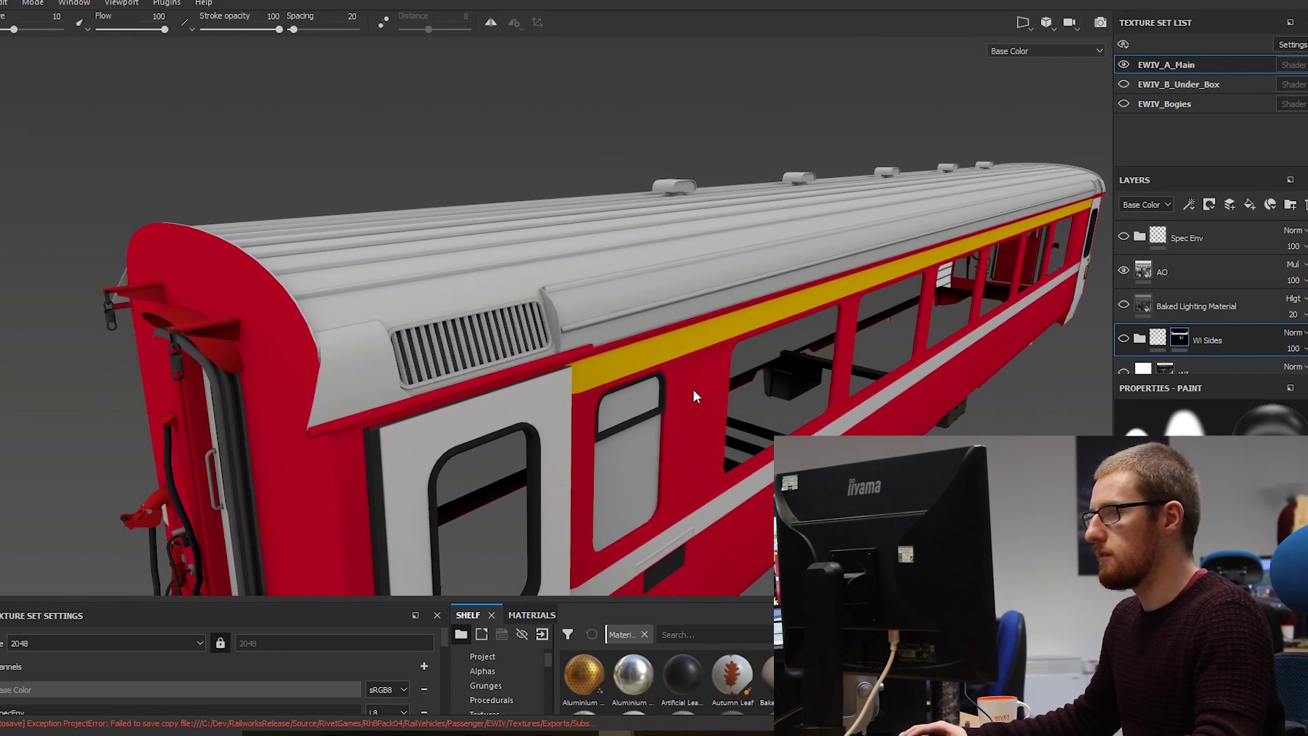
{"action": "left_click_drag", "start_coordinate": [687, 330], "coordinate": [696, 401], "text": "alt"}
{"action": "middle_click_drag", "start_coordinate": [696, 401], "coordinate": [708, 389], "text": "alt"}
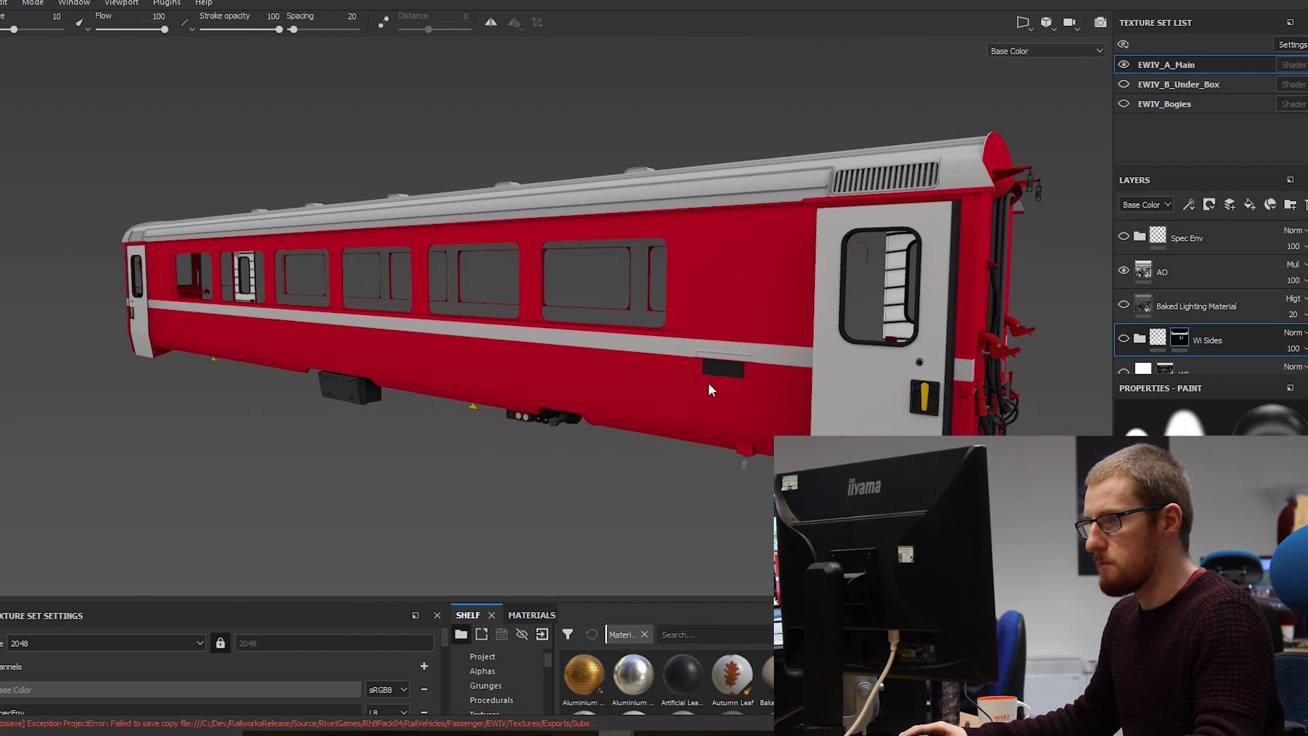
{"action": "left_click_drag", "start_coordinate": [530, 403], "coordinate": [488, 410], "text": "alt"}
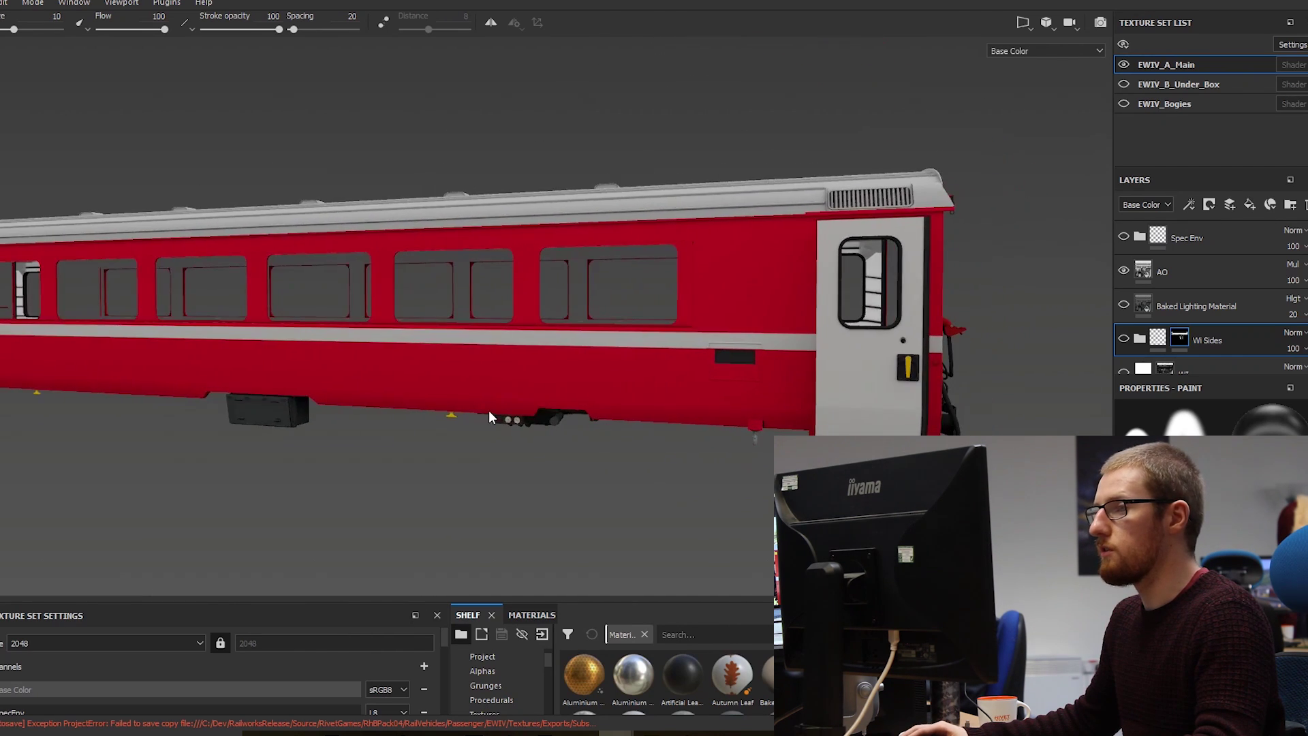
{"action": "middle_click_drag", "start_coordinate": [488, 410], "coordinate": [600, 407], "text": "alt"}
Inspect the recessed dark panel beneath the white stripe near the door on the plain red side
{"action": "middle_click_drag", "start_coordinate": [809, 389], "coordinate": [690, 340], "text": "alt"}
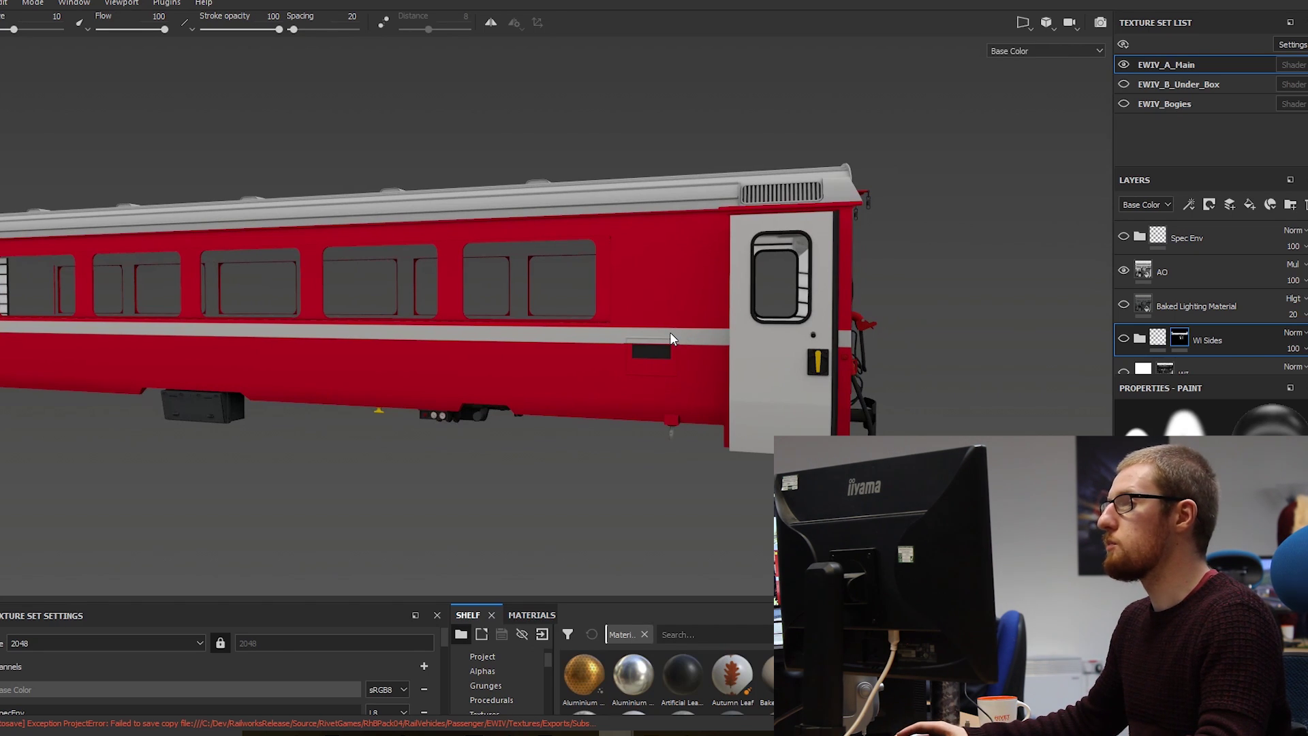
{"action": "right_click_drag", "start_coordinate": [670, 341], "coordinate": [599, 569], "text": "alt"}
{"action": "right_click_drag", "start_coordinate": [712, 300], "coordinate": [616, 545], "text": "alt"}
{"action": "left_click_drag", "start_coordinate": [594, 425], "coordinate": [655, 403], "text": "alt"}
{"action": "middle_click_drag", "start_coordinate": [567, 362], "coordinate": [520, 389], "text": "alt"}
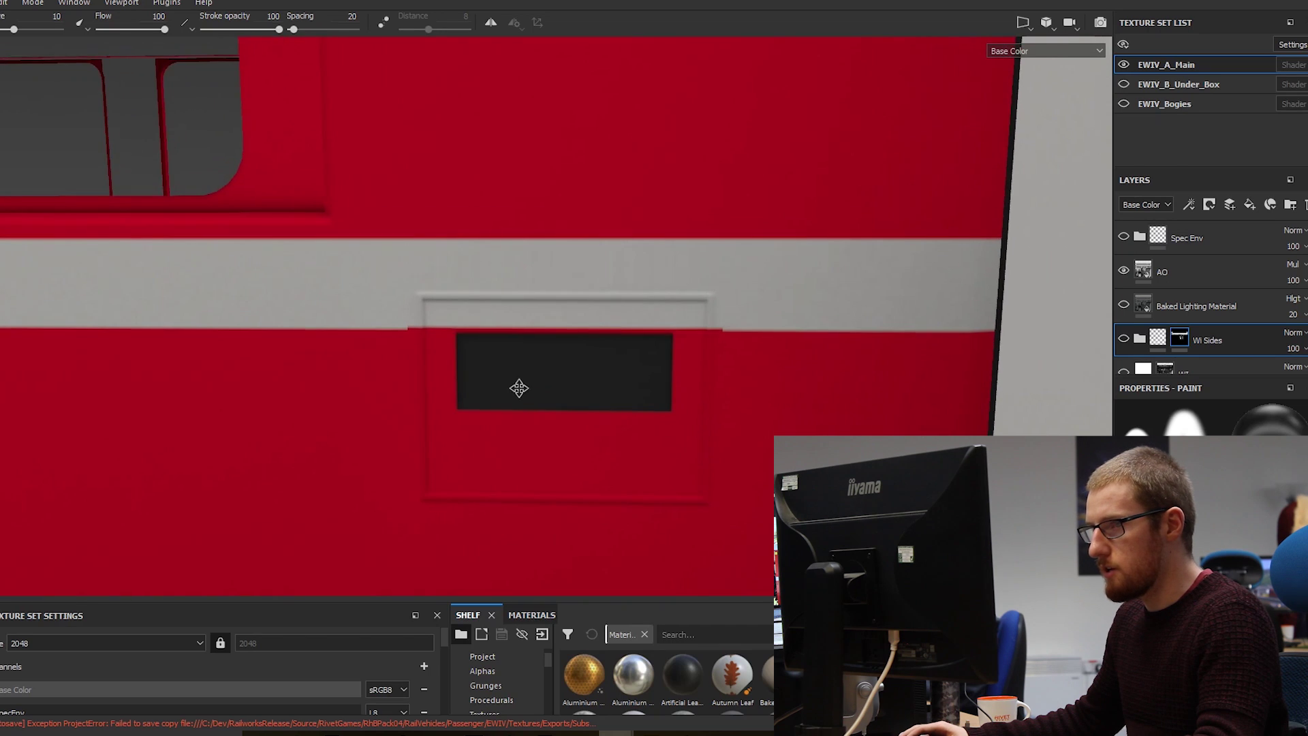
{"action": "left_click_drag", "start_coordinate": [517, 385], "coordinate": [501, 352], "text": "alt"}
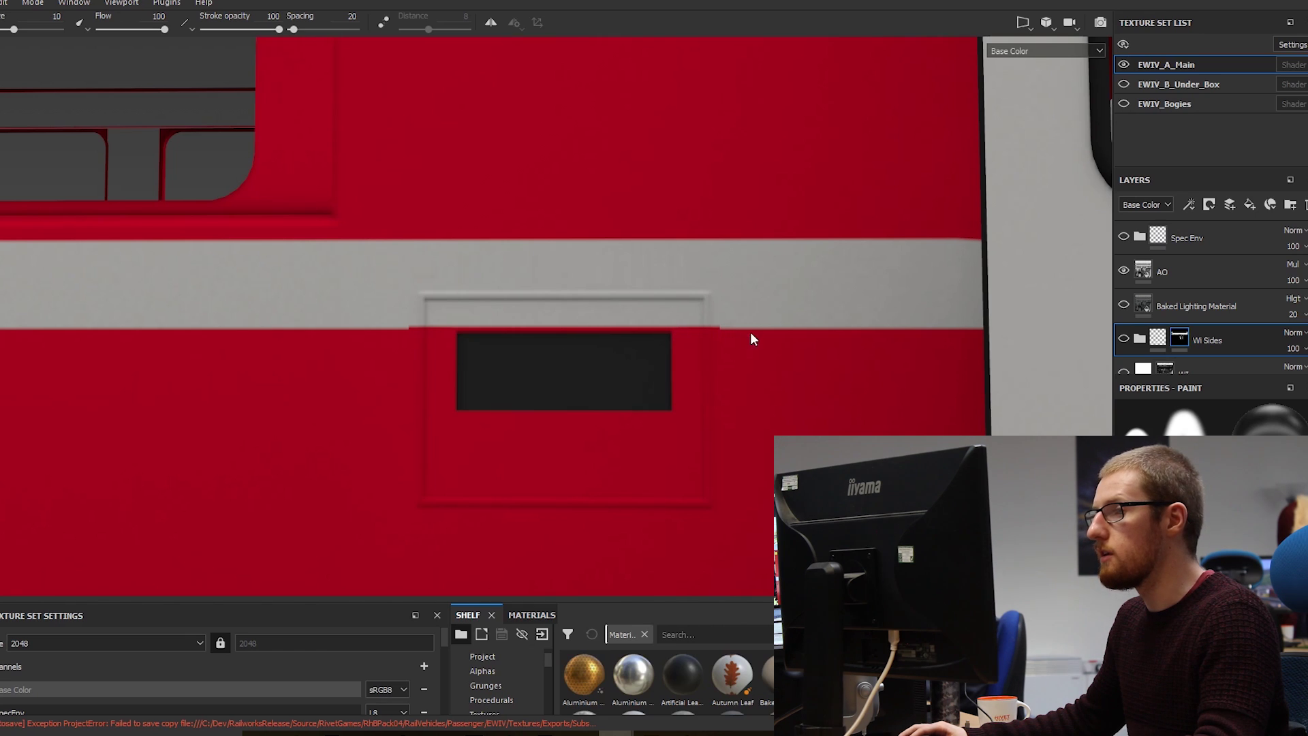
{"action": "left_click_drag", "start_coordinate": [443, 327], "coordinate": [417, 325], "text": "alt"}
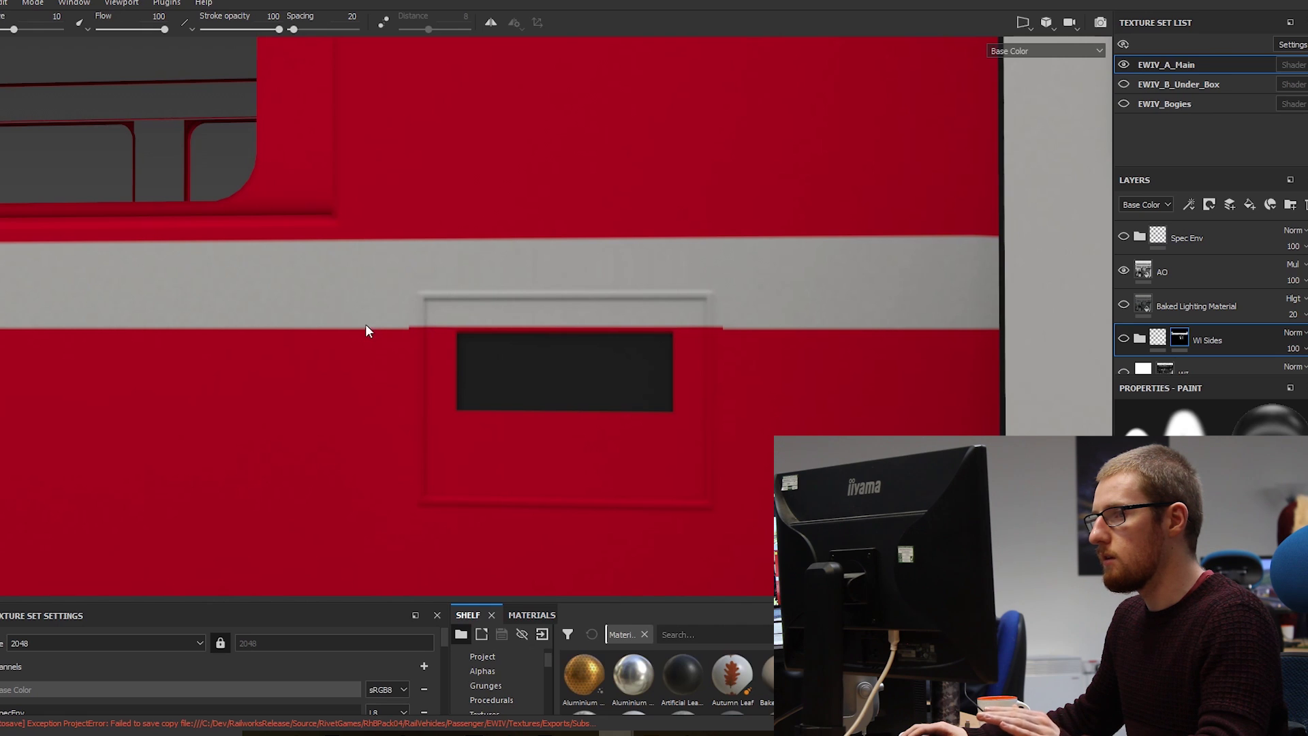
{"action": "scroll", "coordinate": [574, 214], "scroll_direction": "down", "scroll_amount": 2}
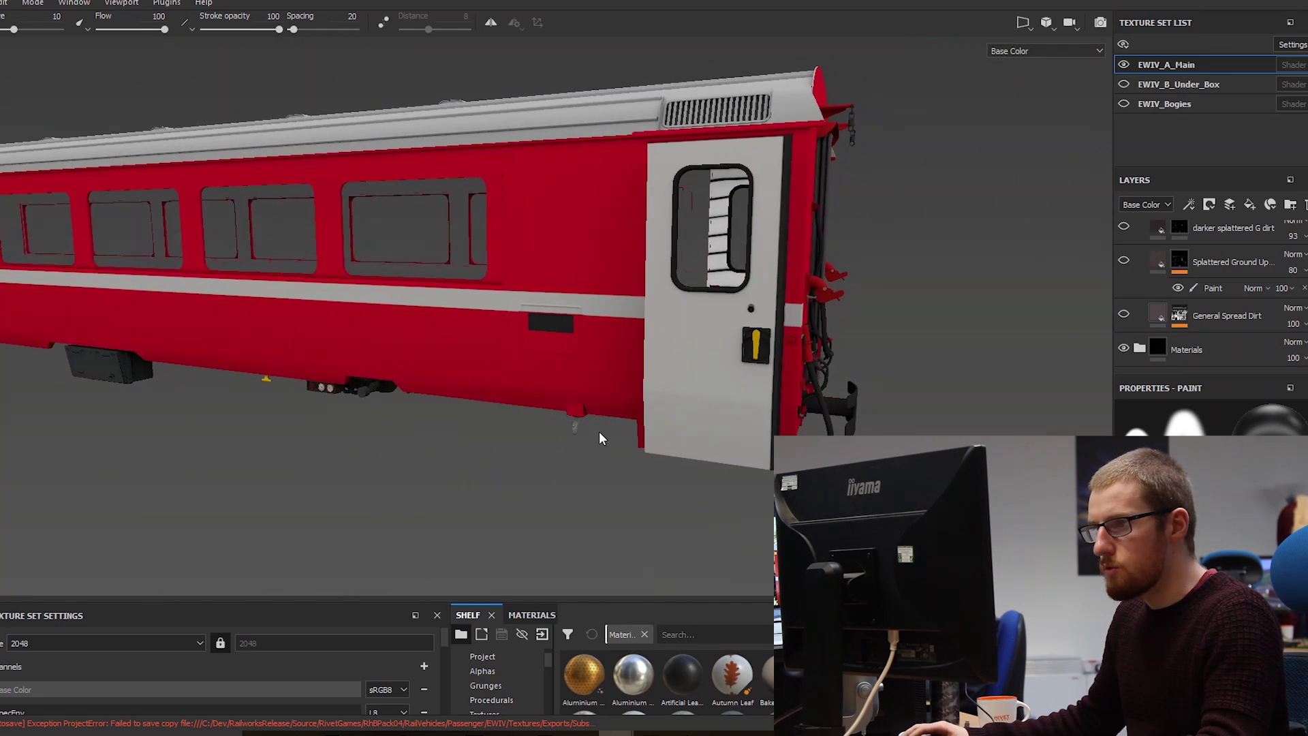
{"action": "left_click_drag", "start_coordinate": [599, 432], "coordinate": [645, 452], "text": "alt"}
Turn on the General Spread Dirt layer, comparing the lower side panels beside the door with and without it
{"action": "left_click_drag", "start_coordinate": [615, 403], "coordinate": [365, 455], "text": "alt"}
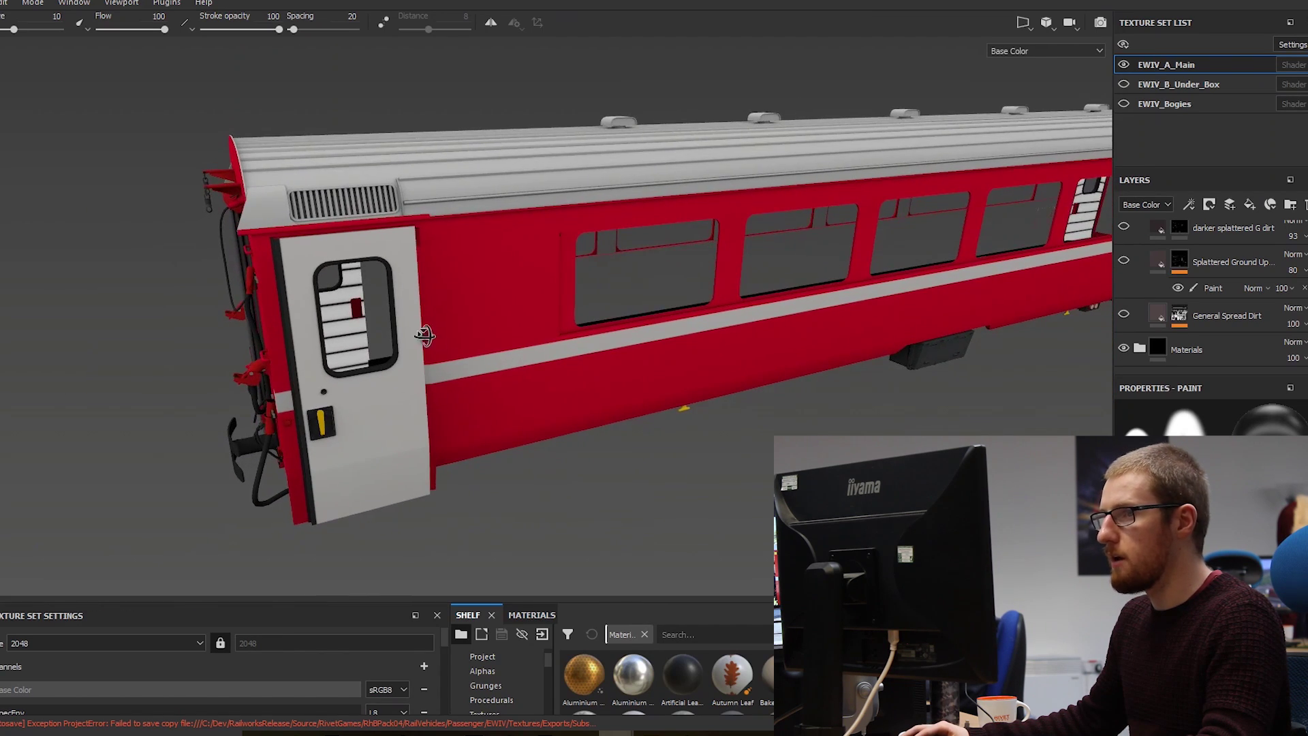
{"action": "left_click_drag", "start_coordinate": [424, 334], "coordinate": [549, 390], "text": "alt"}
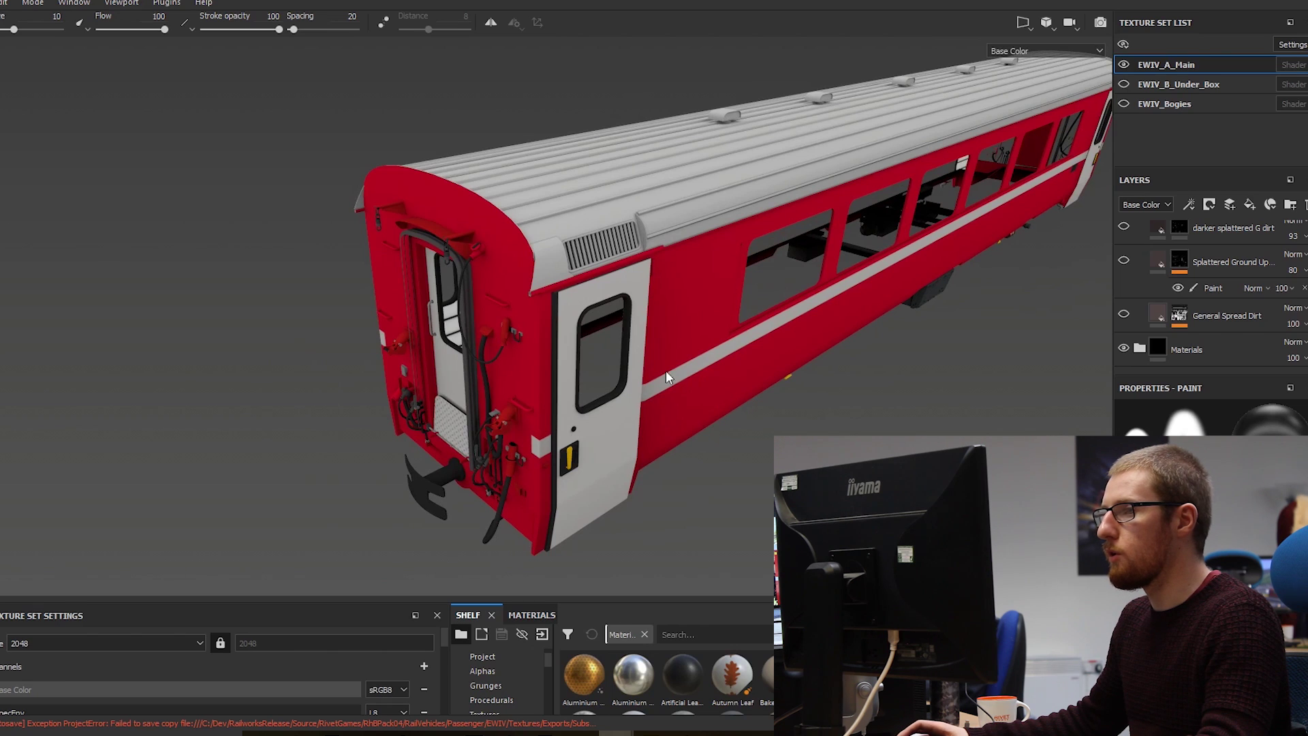
{"action": "left_click_drag", "start_coordinate": [665, 371], "coordinate": [633, 352], "text": "alt"}
{"action": "middle_click_drag", "start_coordinate": [726, 363], "coordinate": [590, 349], "text": "alt"}
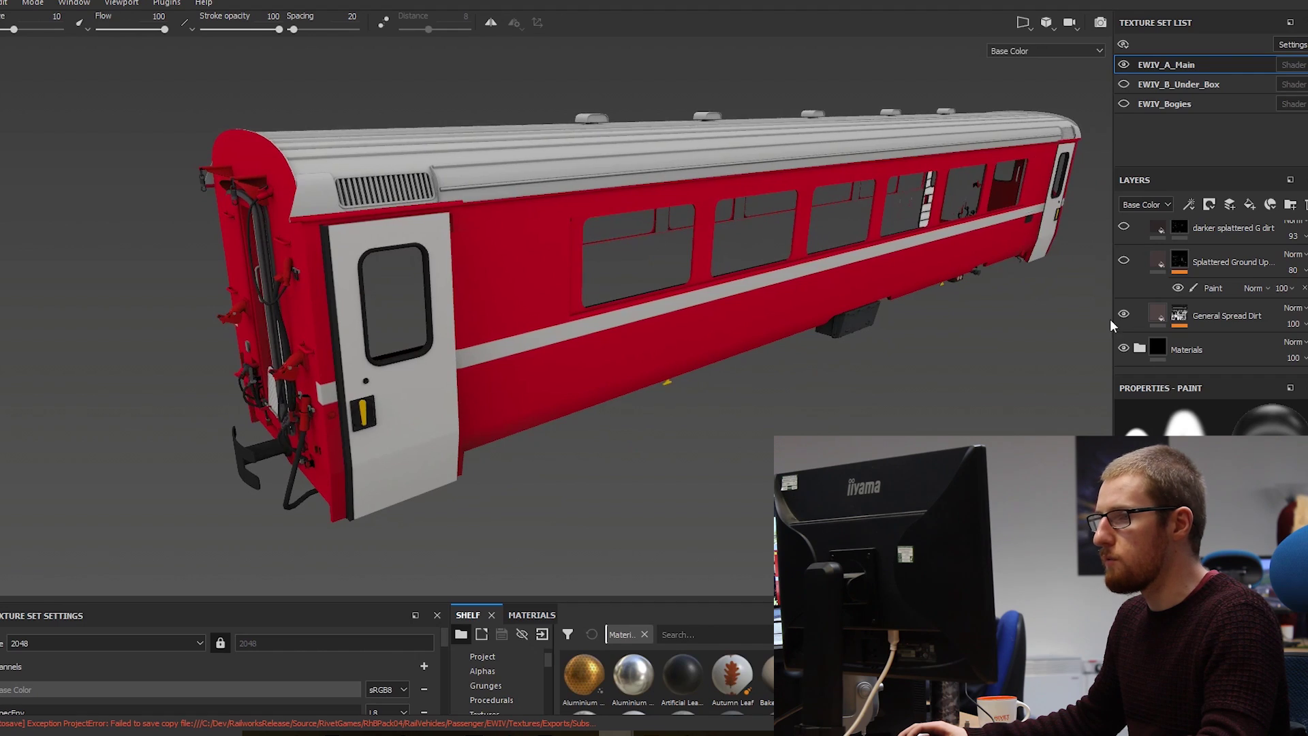
{"action": "left_click_drag", "start_coordinate": [416, 375], "coordinate": [386, 366], "text": "alt"}
{"action": "right_click_drag", "start_coordinate": [386, 367], "coordinate": [437, 443], "text": "alt"}
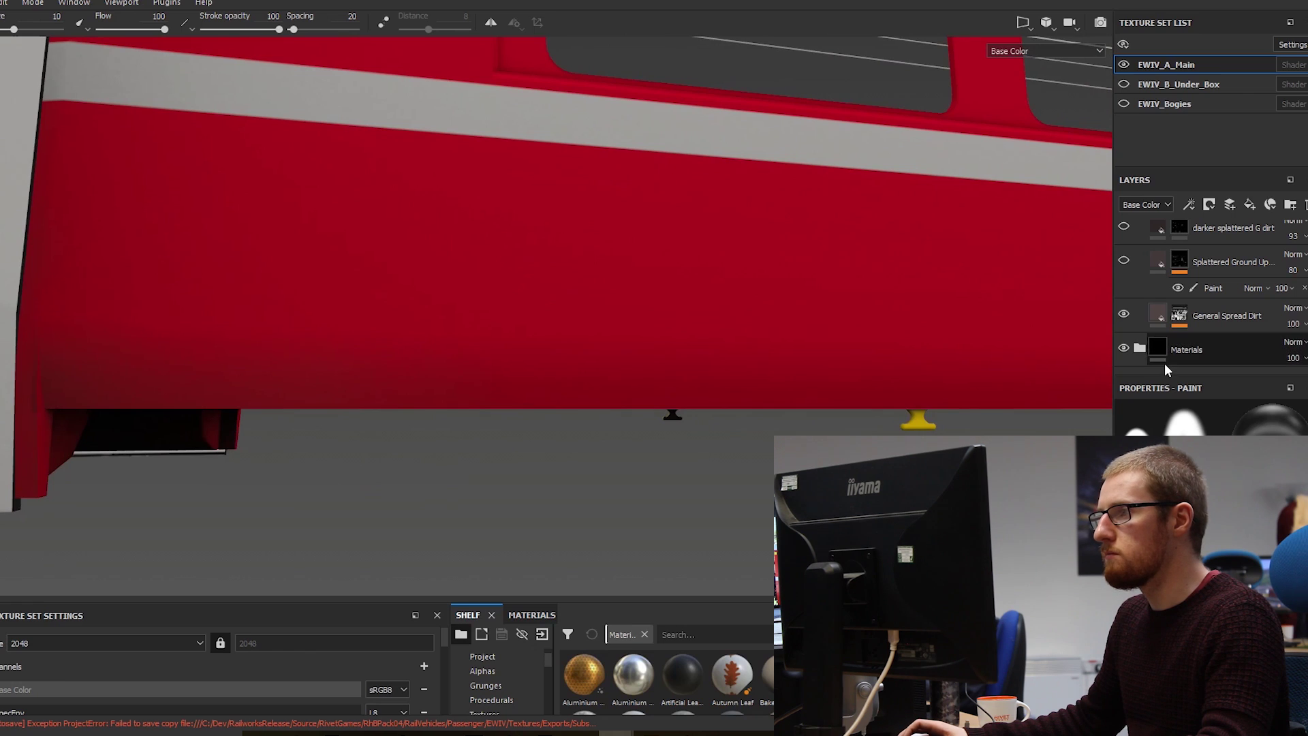
{"action": "left_click", "coordinate": [1126, 315]}
{"action": "left_click", "coordinate": [1127, 315]}
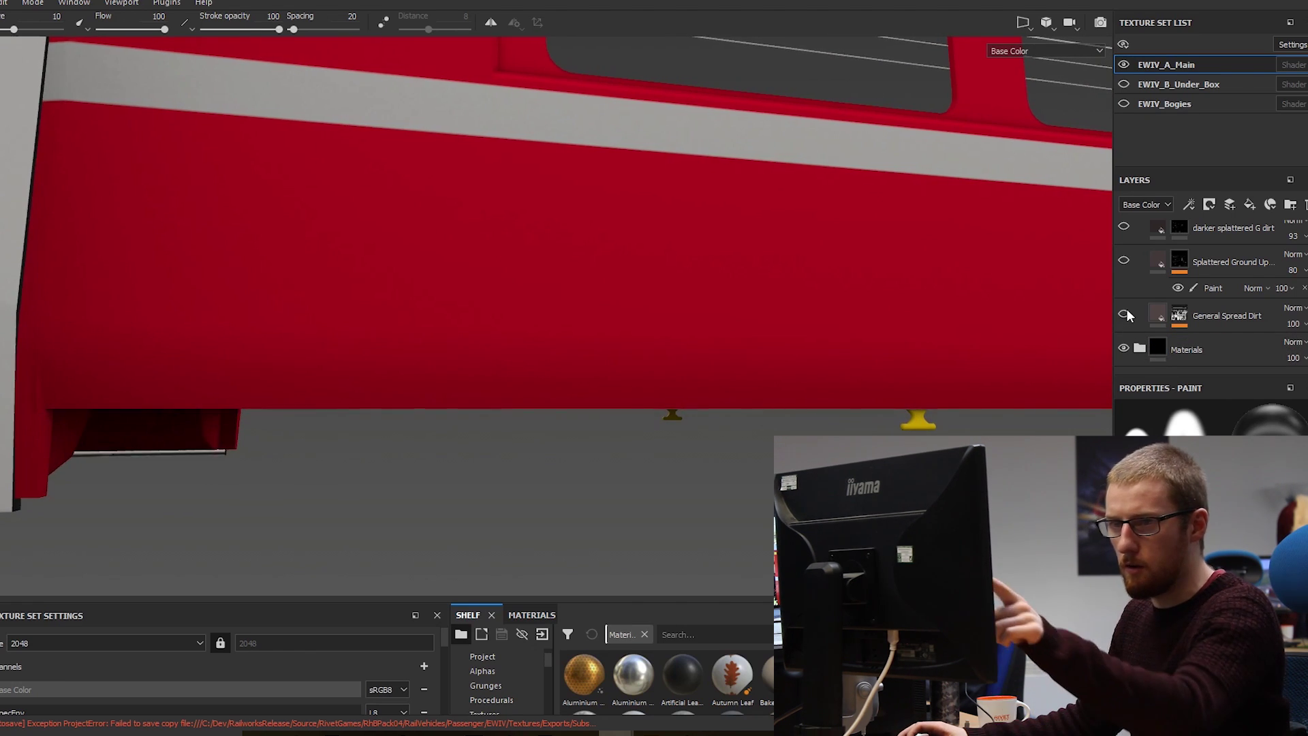
{"action": "left_click", "coordinate": [1123, 314]}
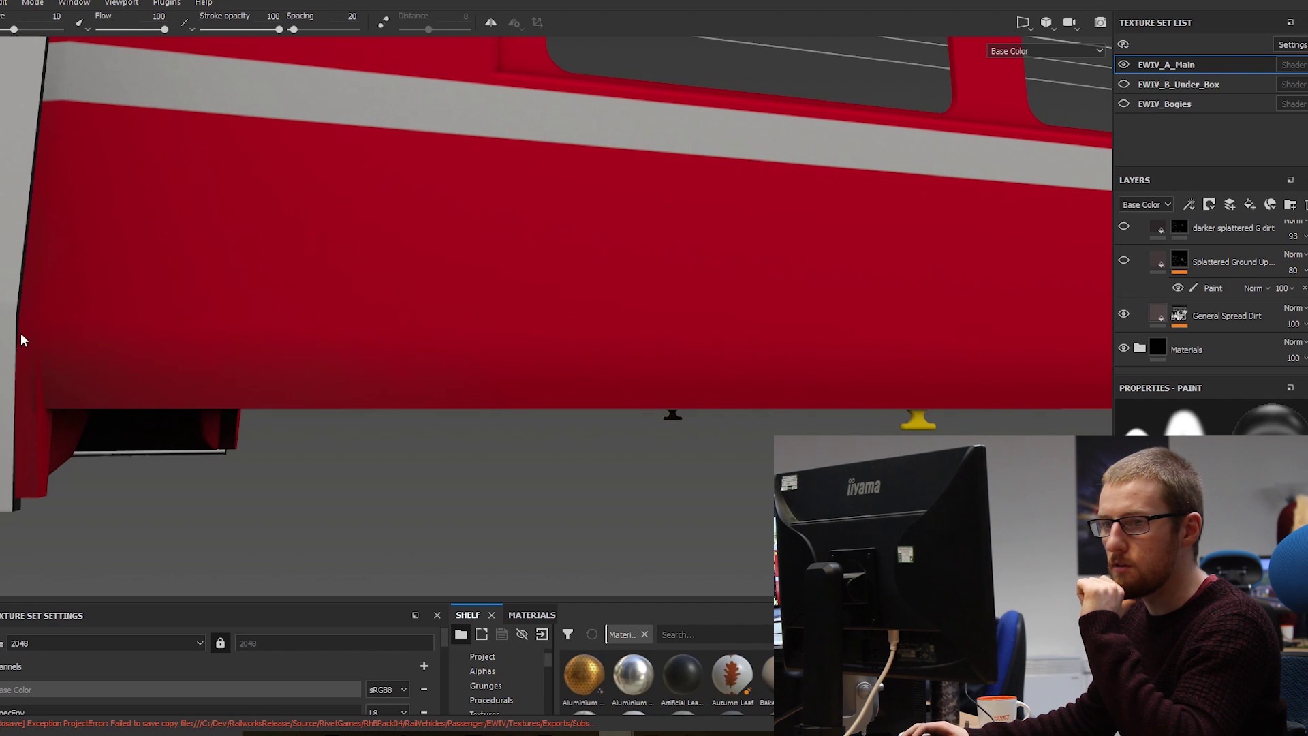
Turn on the Splattered Ground Up layer and check the dirt along the lower door and side edge
{"action": "left_click_drag", "start_coordinate": [429, 419], "coordinate": [369, 397], "text": "alt"}
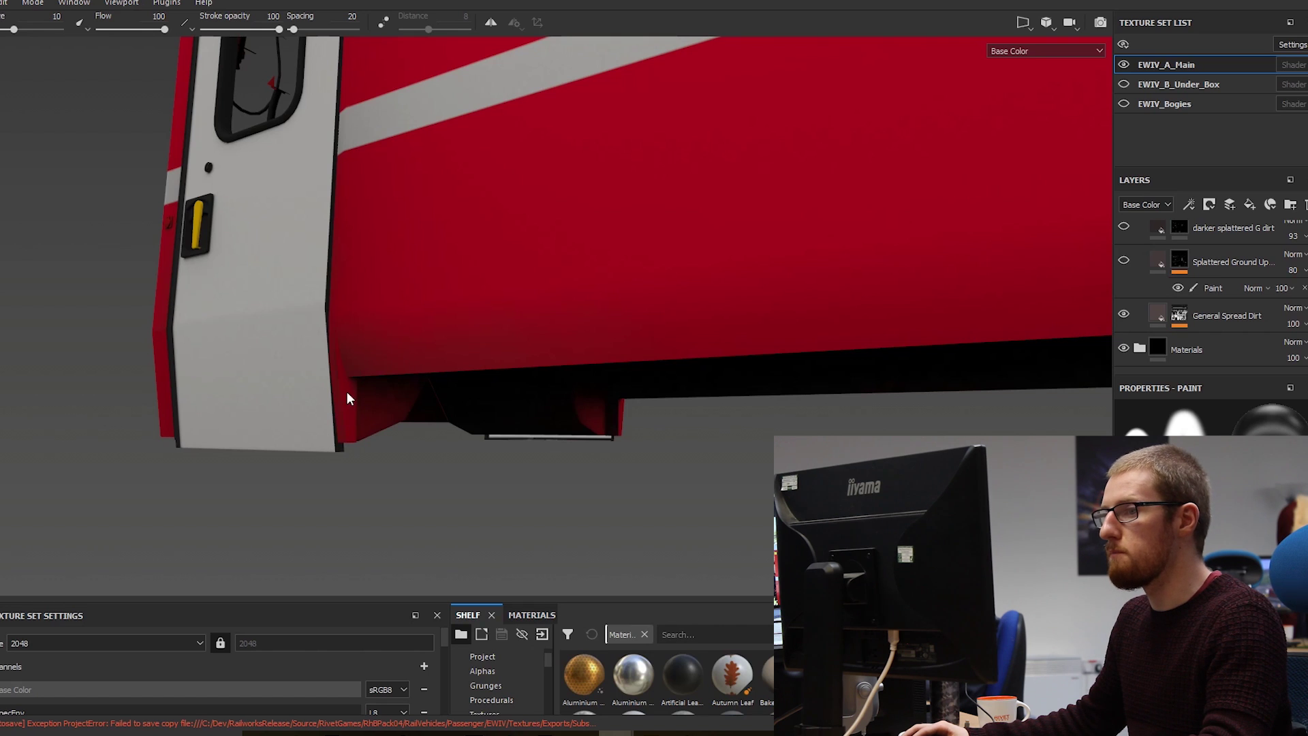
{"action": "left_click_drag", "start_coordinate": [452, 395], "coordinate": [513, 448], "text": "alt"}
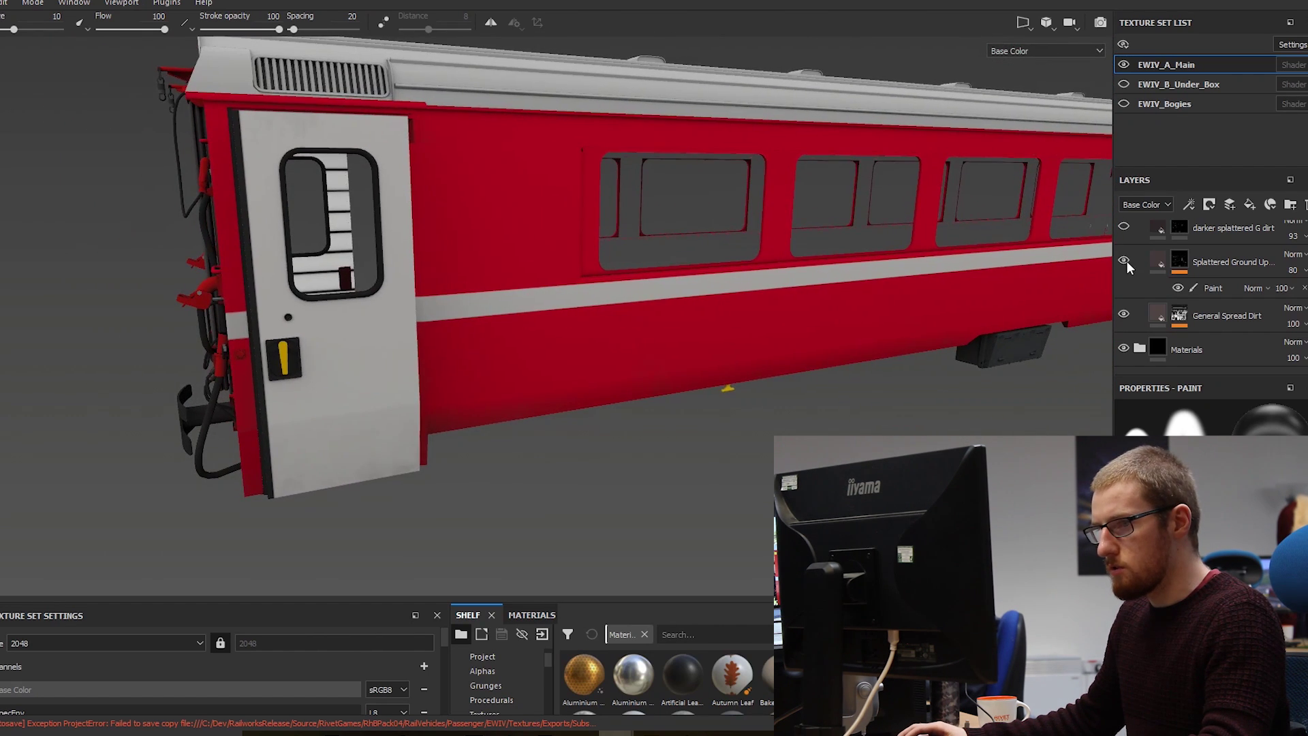
{"action": "middle_click_drag", "start_coordinate": [305, 456], "coordinate": [391, 389], "text": "alt"}
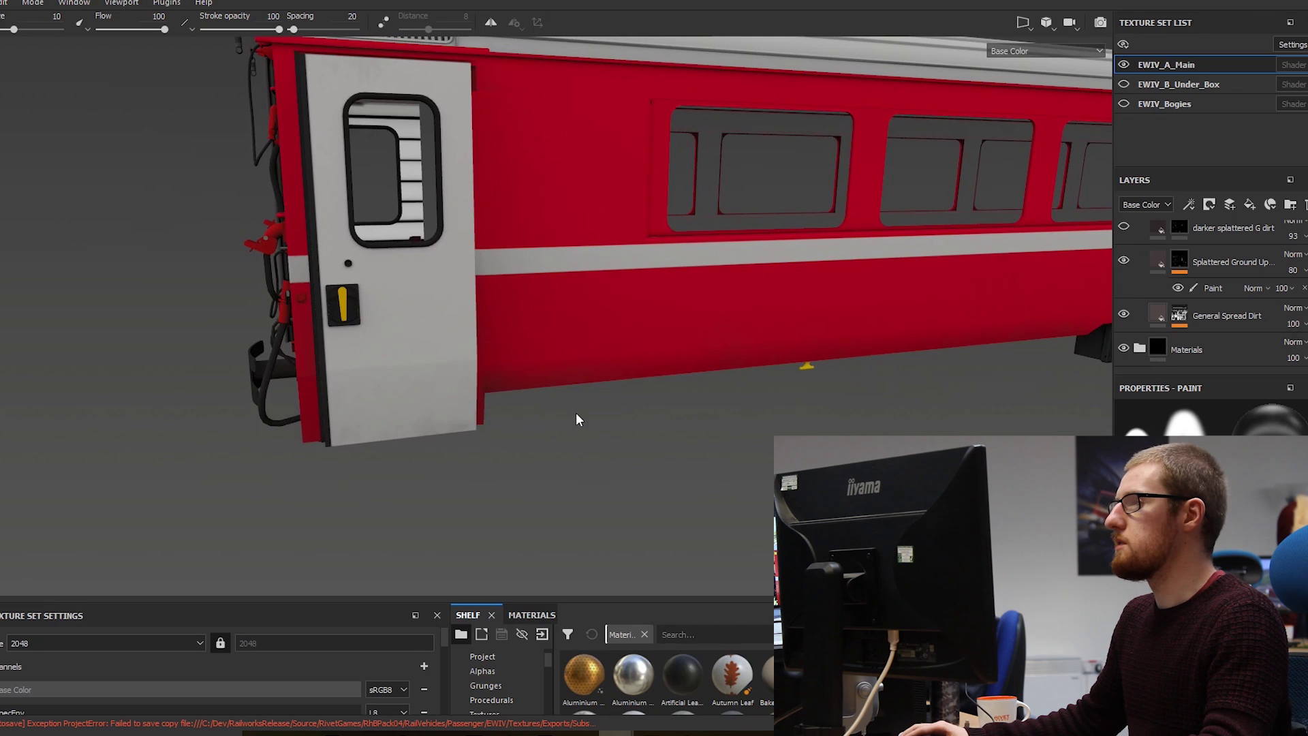
{"action": "middle_click_drag", "start_coordinate": [576, 419], "coordinate": [490, 437], "text": "alt"}
{"action": "left_click_drag", "start_coordinate": [325, 432], "coordinate": [423, 424], "text": "alt"}
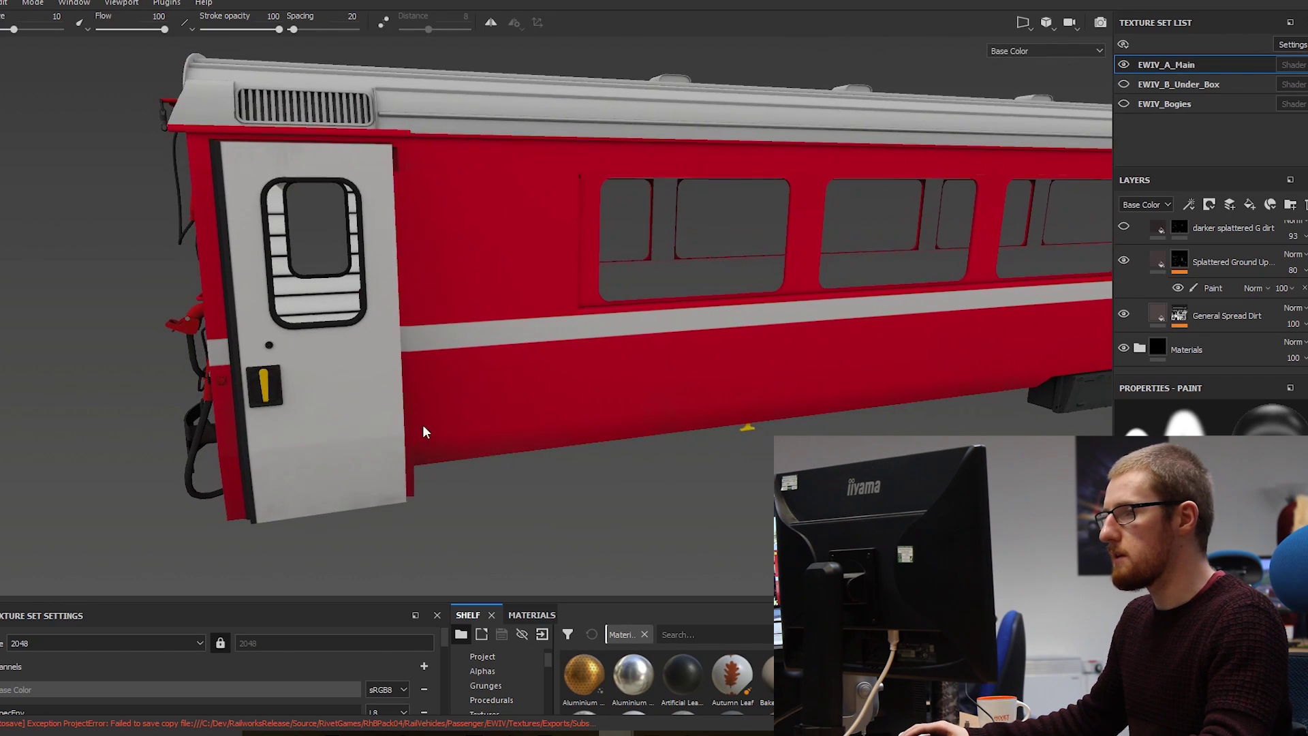
Turn on the darker splattered G dirt layer and compare the gangway end with and without the Overall dust layer
{"action": "scroll", "coordinate": [1141, 256], "scroll_direction": "up", "scroll_amount": 1}
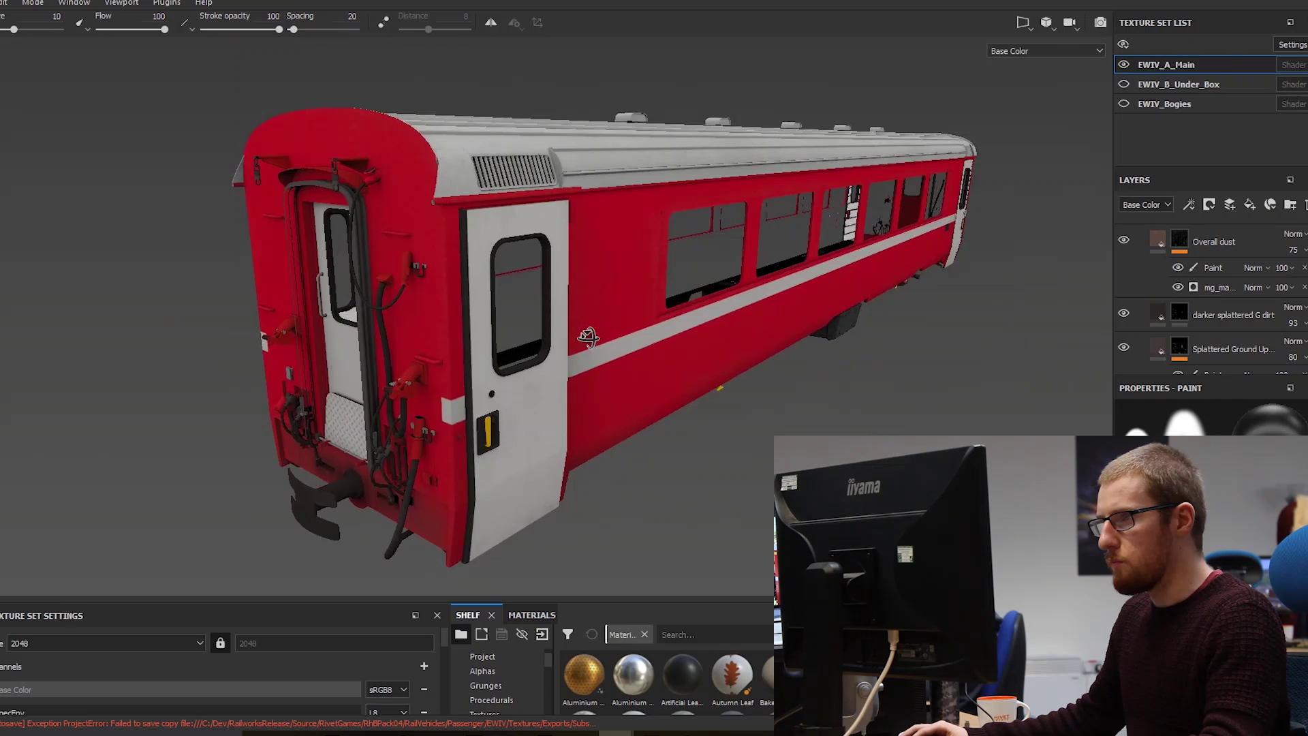
{"action": "left_click_drag", "start_coordinate": [1084, 274], "coordinate": [1060, 299], "text": "alt"}
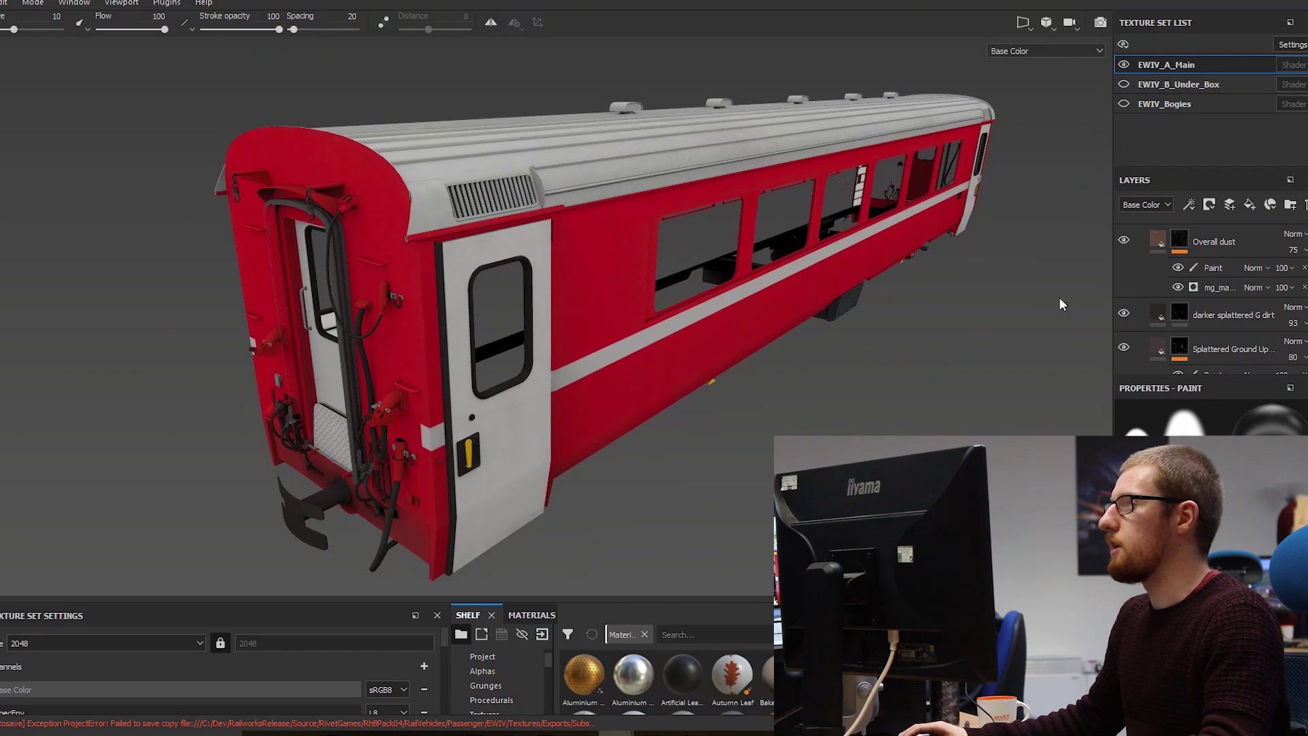
{"action": "left_click", "coordinate": [1126, 243]}
{"action": "left_click", "coordinate": [1126, 242]}
{"action": "left_click", "coordinate": [1126, 242]}
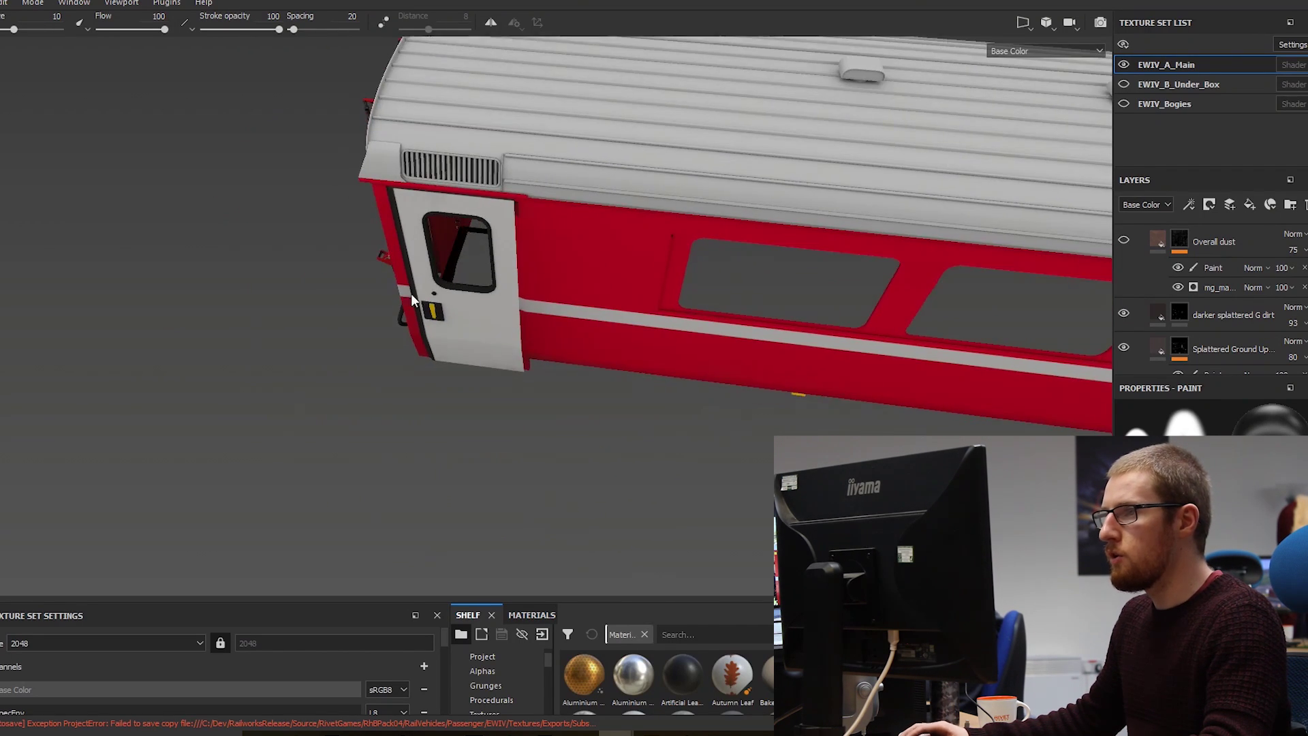
Compare the roof with and without the Overall dust layer, leaving the layer turned on
{"action": "left_click_drag", "start_coordinate": [411, 292], "coordinate": [1090, 342], "text": "alt"}
{"action": "left_click", "coordinate": [1123, 239]}
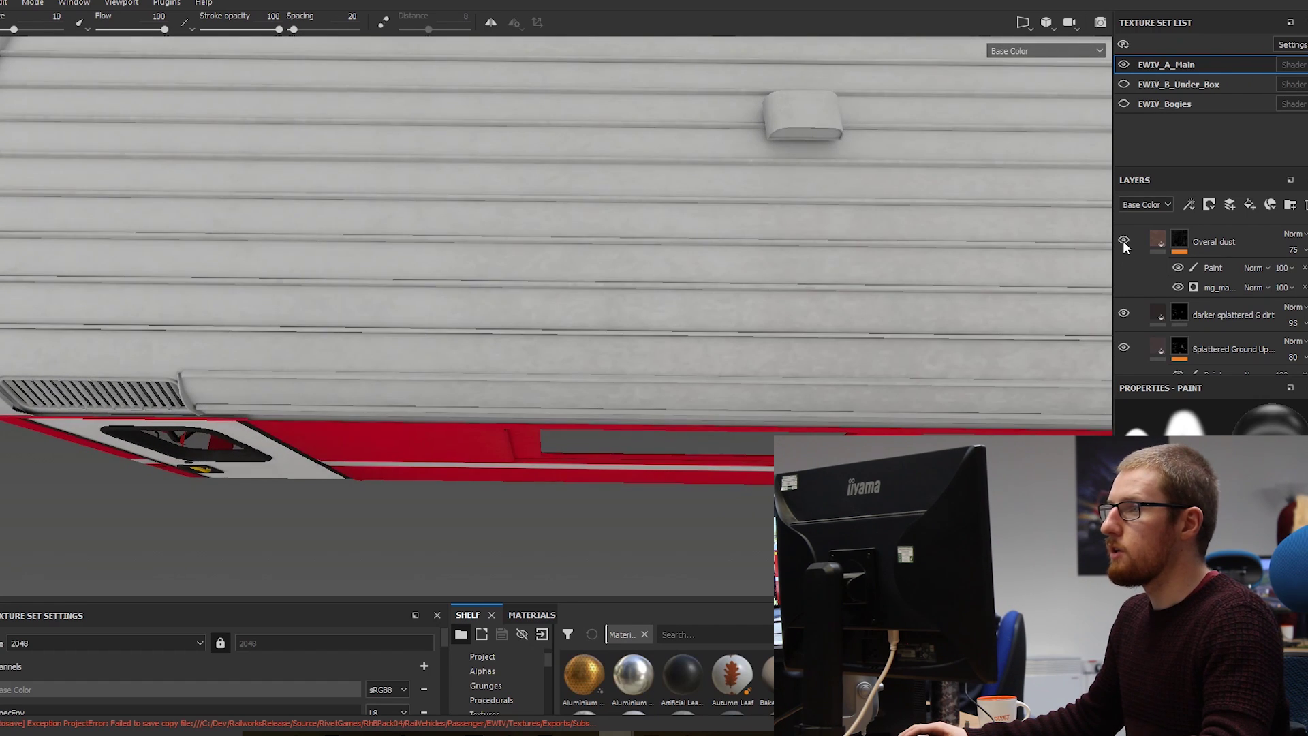
{"action": "left_click", "coordinate": [1115, 243]}
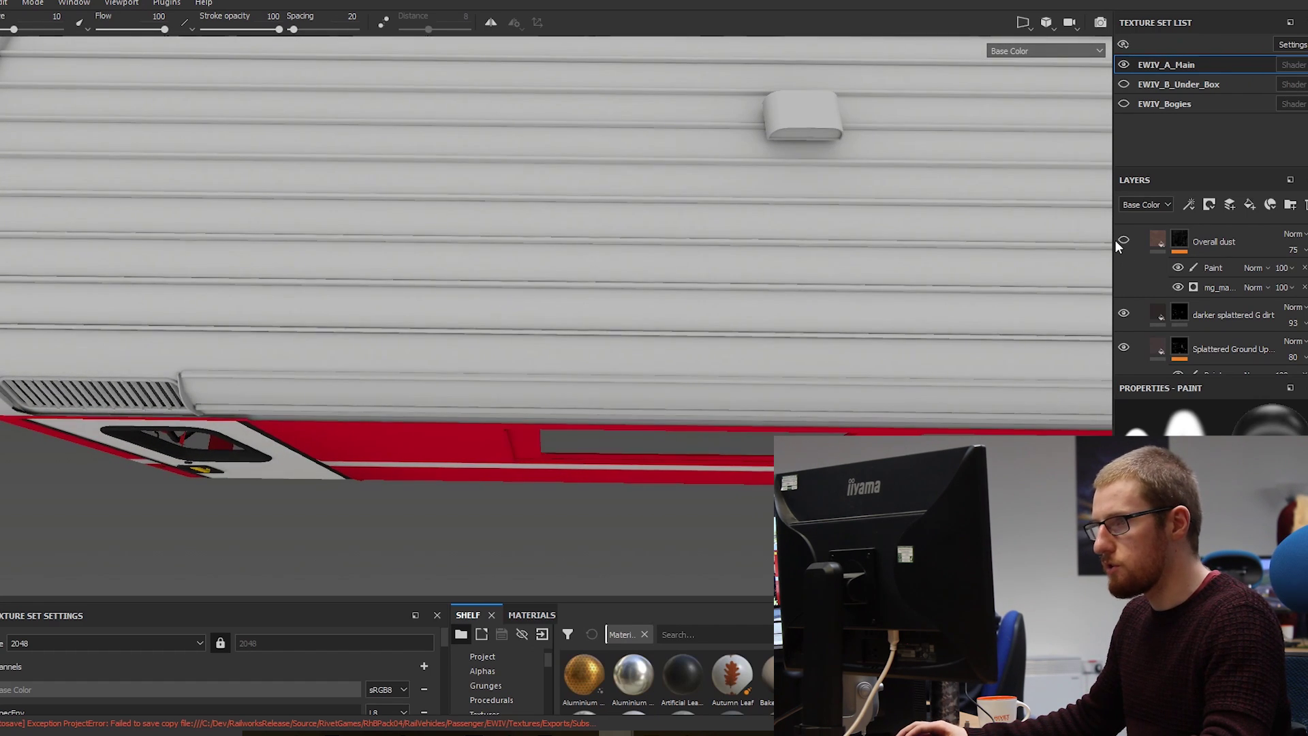
{"action": "left_click", "coordinate": [1115, 242]}
Examine the dirt build-up across the lower gangway end, around the coupler, hoses and recesses
{"action": "left_click_drag", "start_coordinate": [827, 274], "coordinate": [1058, 263], "text": "alt"}
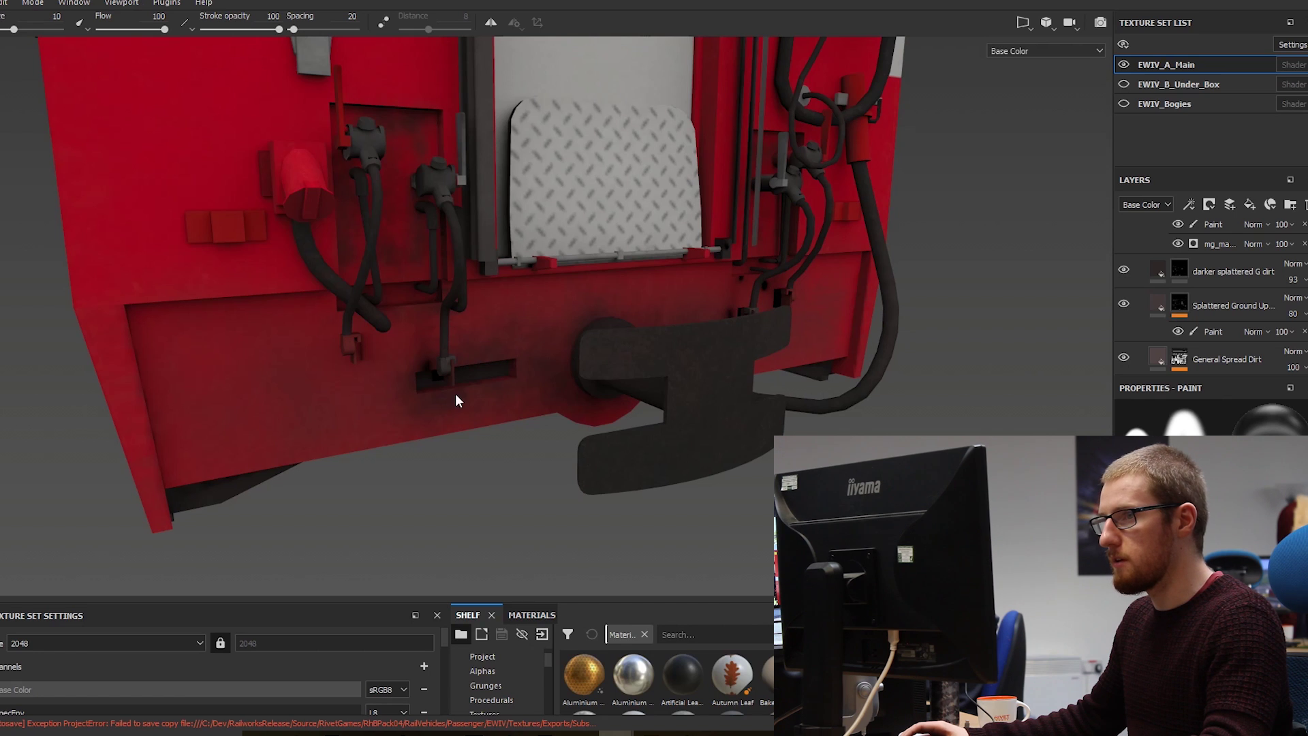
{"action": "scroll", "coordinate": [524, 369], "scroll_direction": "down", "scroll_amount": 2}
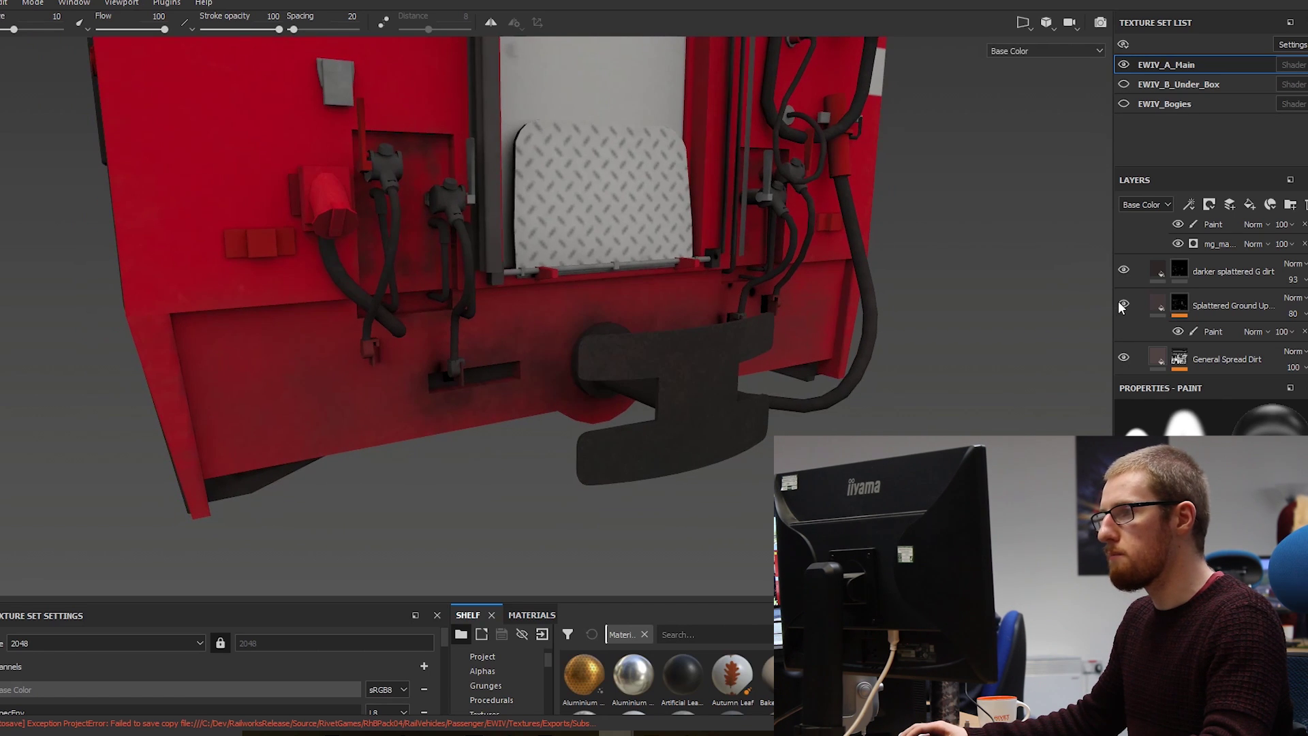
{"action": "left_click_drag", "start_coordinate": [517, 341], "coordinate": [394, 353], "text": "alt"}
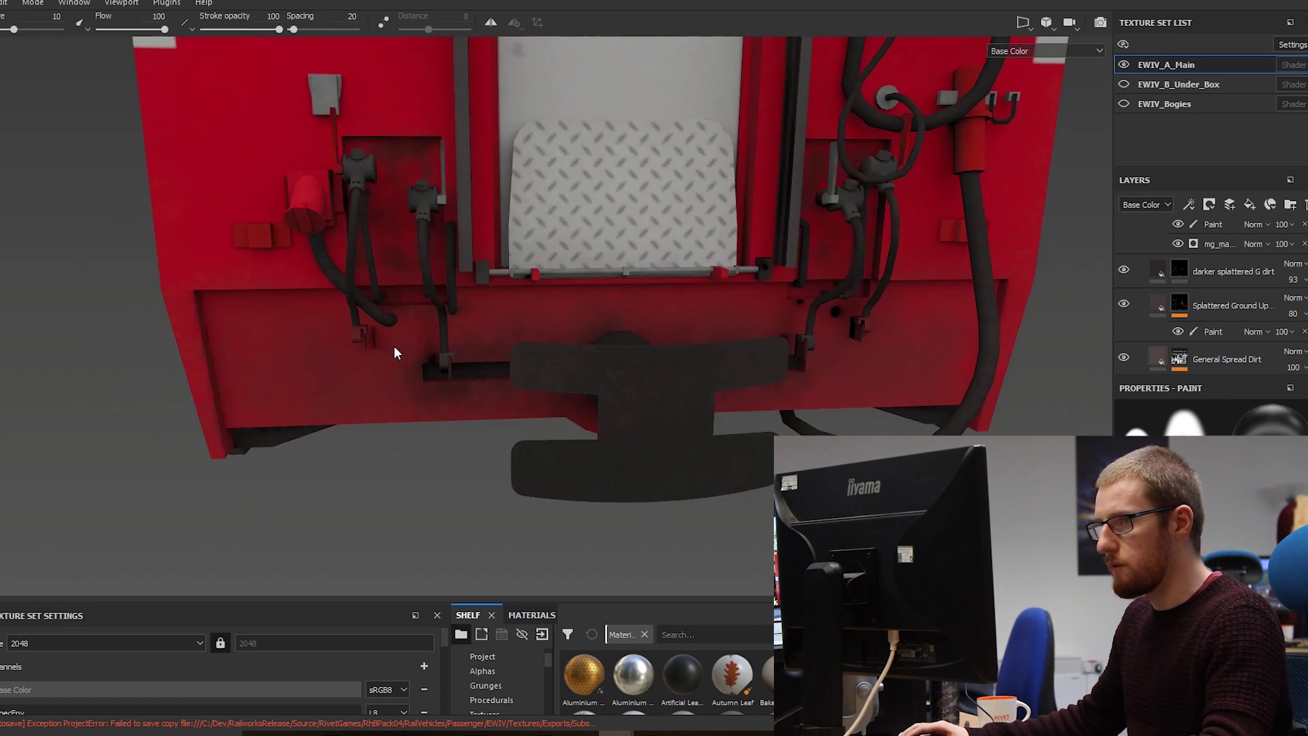
{"action": "middle_click_drag", "start_coordinate": [395, 352], "coordinate": [489, 365], "text": "alt"}
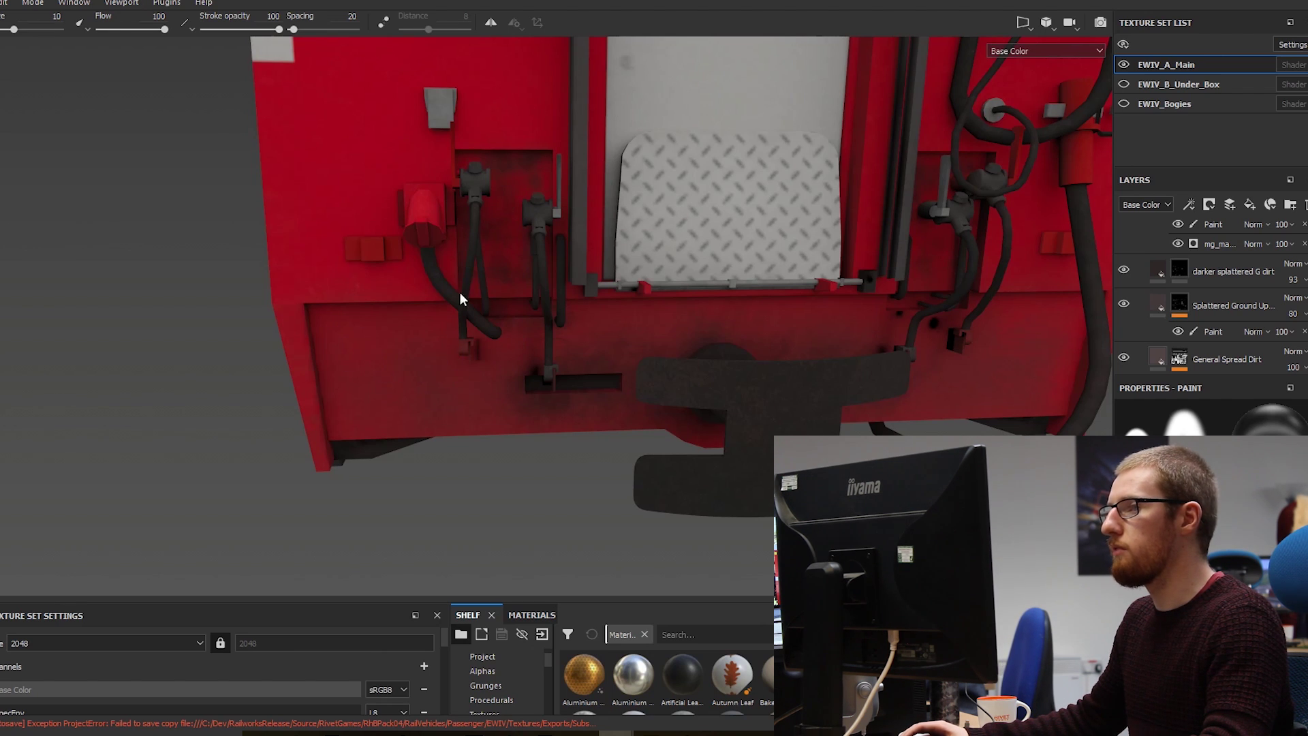
{"action": "left_click_drag", "start_coordinate": [582, 279], "coordinate": [490, 289], "text": "alt"}
{"action": "left_click_drag", "start_coordinate": [606, 297], "coordinate": [426, 304], "text": "alt"}
{"action": "middle_click_drag", "start_coordinate": [426, 303], "coordinate": [508, 283], "text": "alt"}
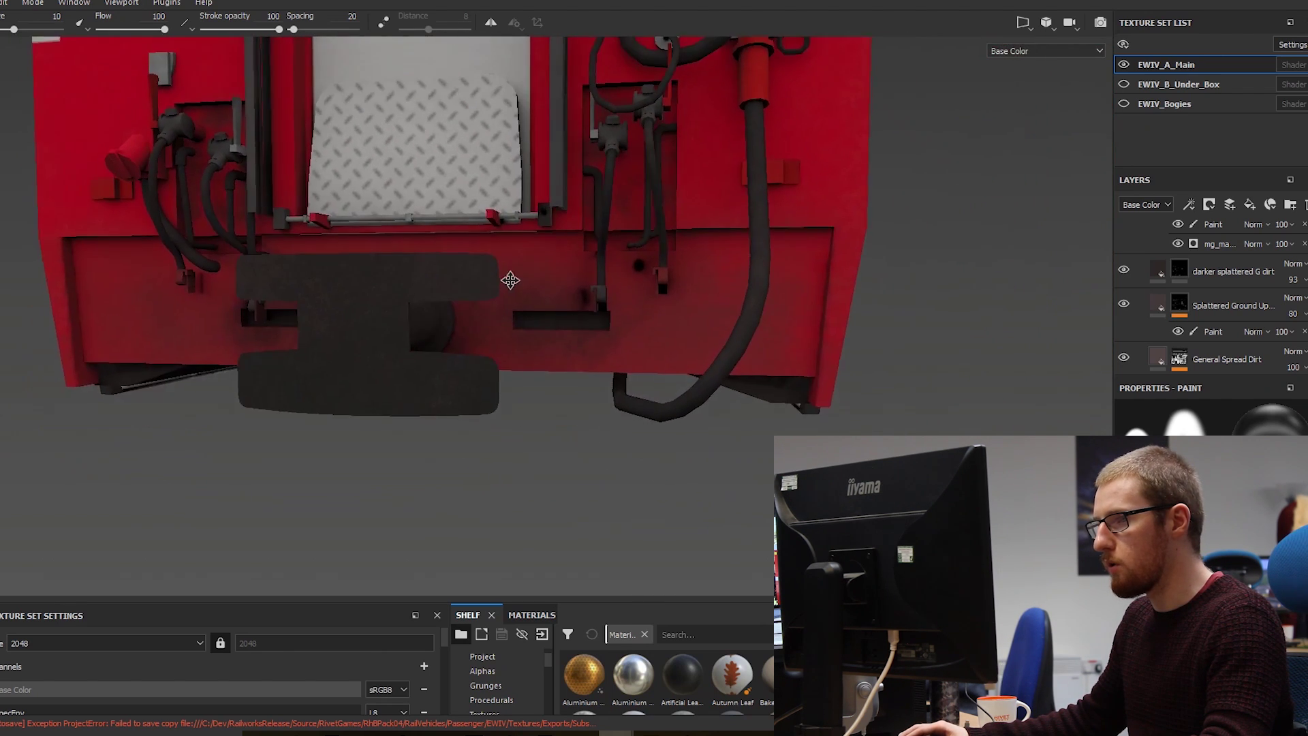
{"action": "left_click_drag", "start_coordinate": [508, 284], "coordinate": [420, 309], "text": "alt"}
{"action": "left_click_drag", "start_coordinate": [539, 320], "coordinate": [584, 289], "text": "alt"}
{"action": "middle_click_drag", "start_coordinate": [416, 324], "coordinate": [543, 318], "text": "alt"}
{"action": "left_click_drag", "start_coordinate": [381, 317], "coordinate": [458, 357], "text": "alt"}
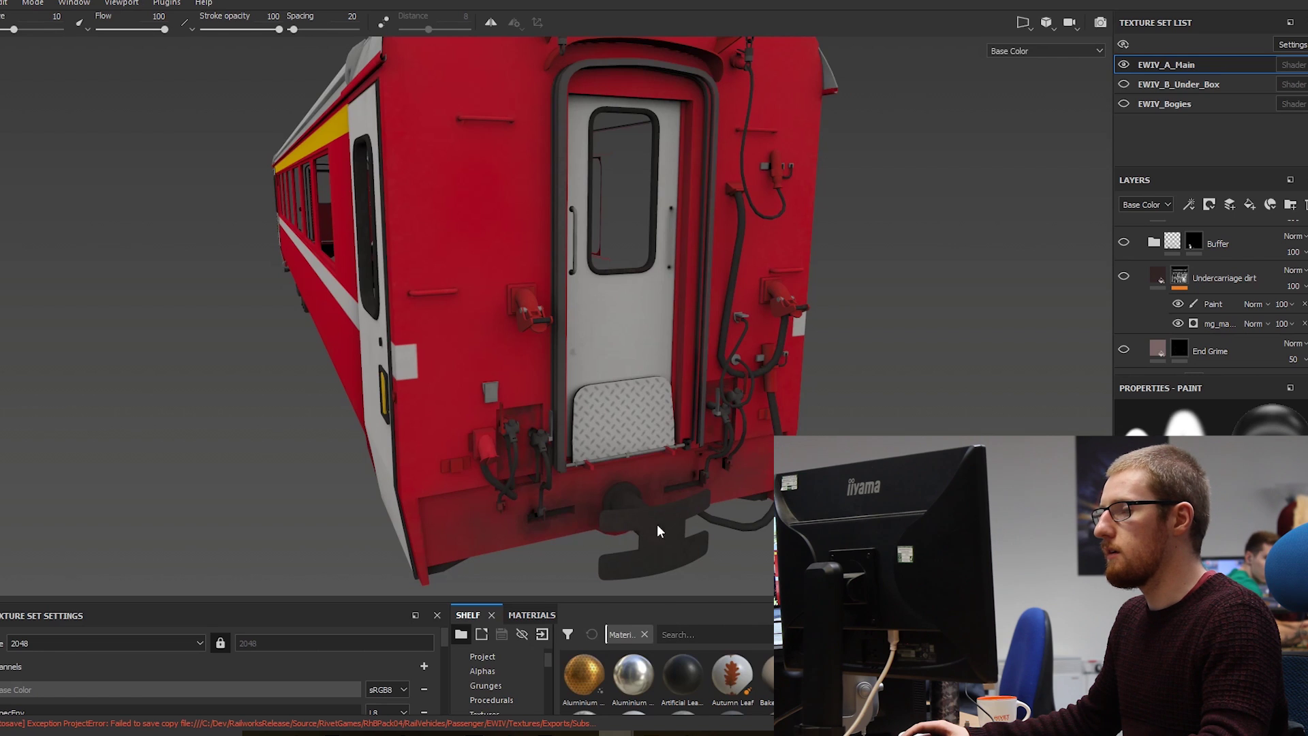
Turn on the End Grime layer and inspect it around the hoses and fittings on the gangway end
{"action": "left_click_drag", "start_coordinate": [670, 471], "coordinate": [716, 384], "text": "alt"}
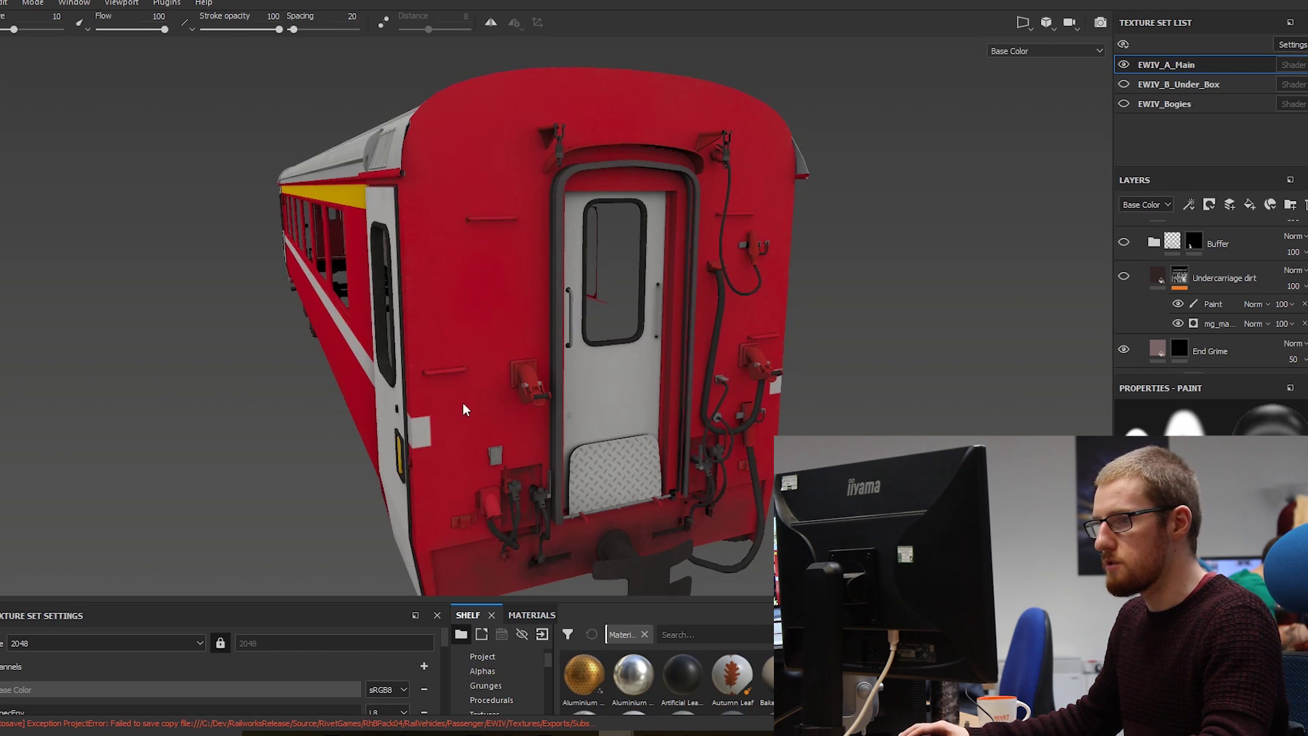
{"action": "middle_click_drag", "start_coordinate": [489, 524], "coordinate": [547, 367], "text": "alt"}
{"action": "right_click_drag", "start_coordinate": [548, 368], "coordinate": [579, 632], "text": "alt"}
{"action": "right_click_drag", "start_coordinate": [560, 280], "coordinate": [510, 476], "text": "alt"}
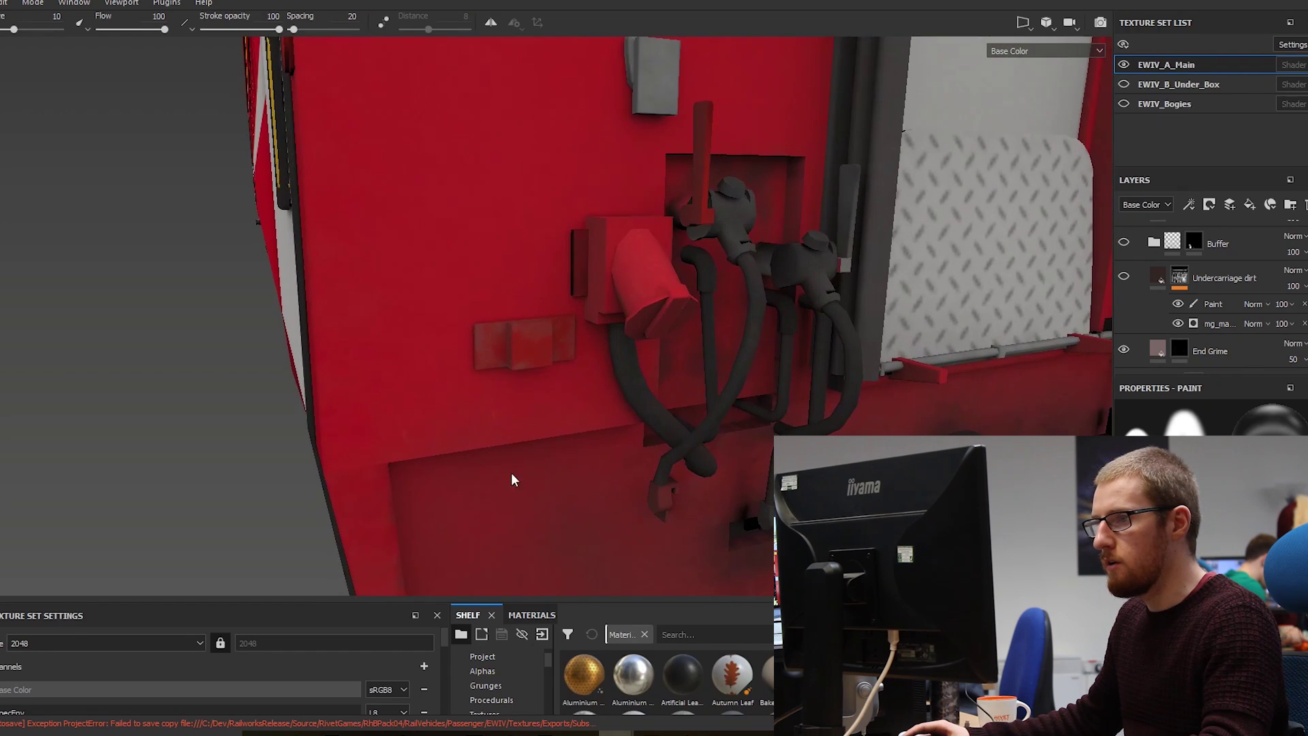
Select the Paint effect on the Undercarriage dirt layer's mask and reduce the brush size to 0.93
{"action": "left_click_drag", "start_coordinate": [515, 375], "coordinate": [446, 332], "text": "alt"}
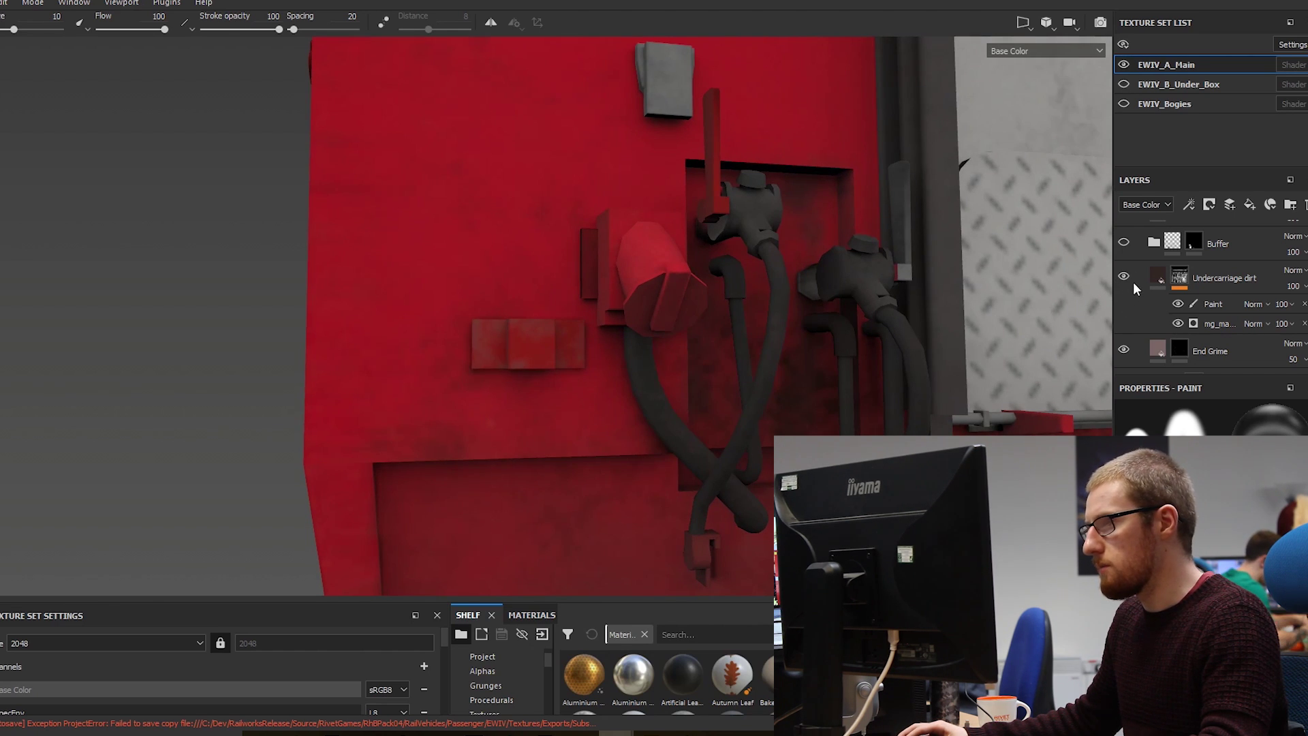
{"action": "left_click", "coordinate": [1157, 278]}
{"action": "right_click_drag", "start_coordinate": [756, 263], "coordinate": [700, 322], "text": "alt"}
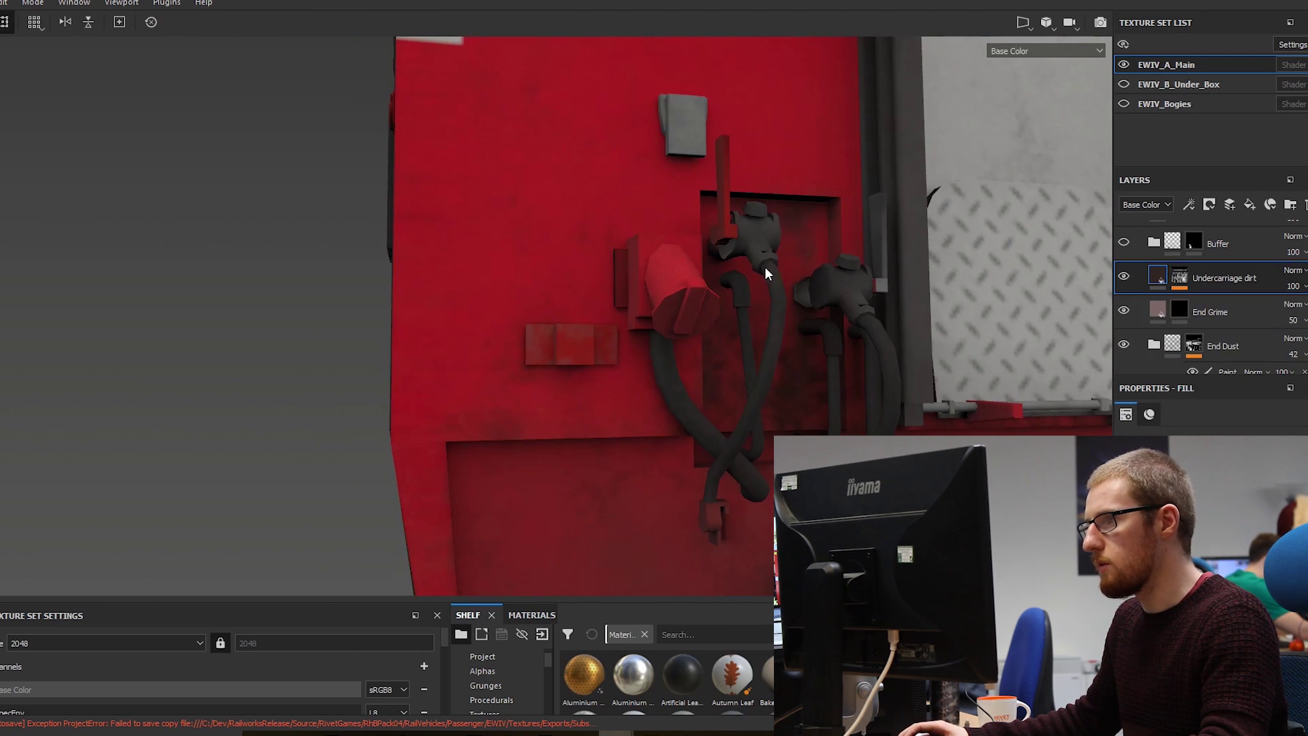
{"action": "middle_click_drag", "start_coordinate": [765, 268], "coordinate": [620, 345], "text": "alt"}
{"action": "left_click", "coordinate": [1216, 306]}
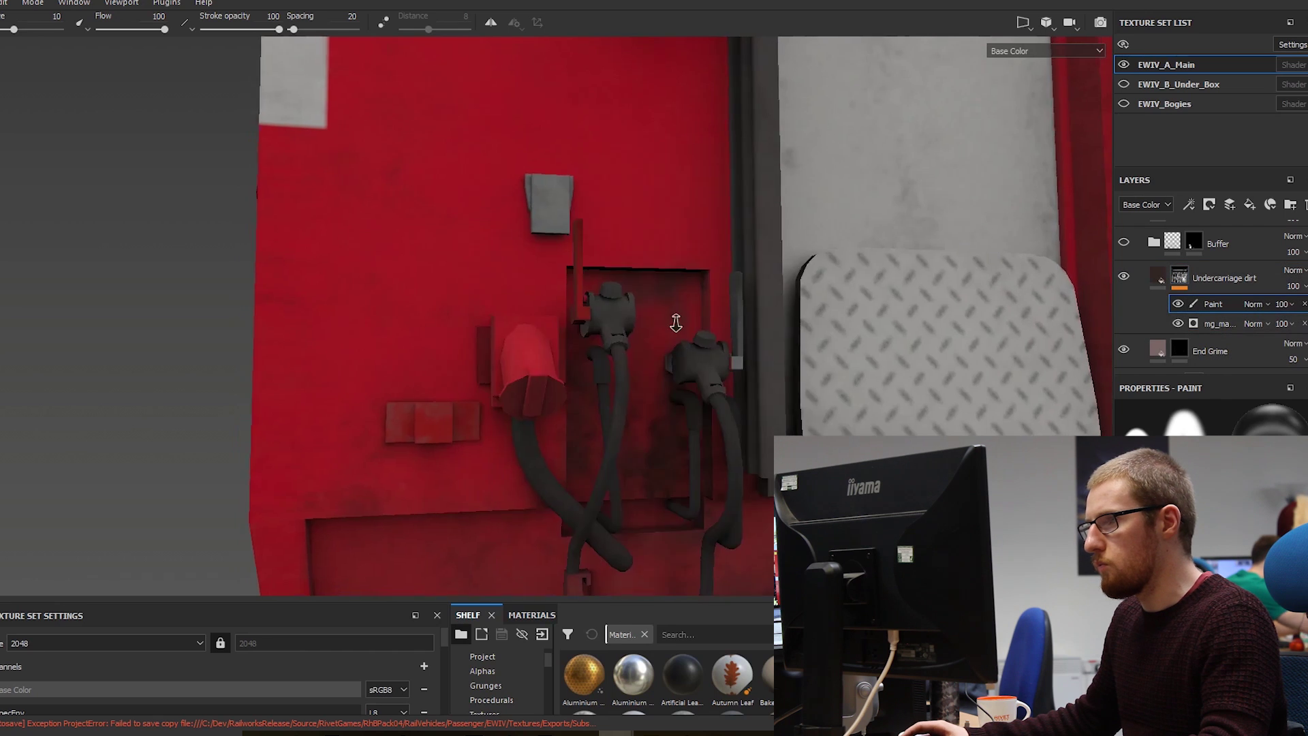
{"action": "right_click_drag", "start_coordinate": [674, 320], "coordinate": [674, 160], "text": "alt"}
{"action": "middle_click_drag", "start_coordinate": [675, 160], "coordinate": [620, 208], "text": "alt"}
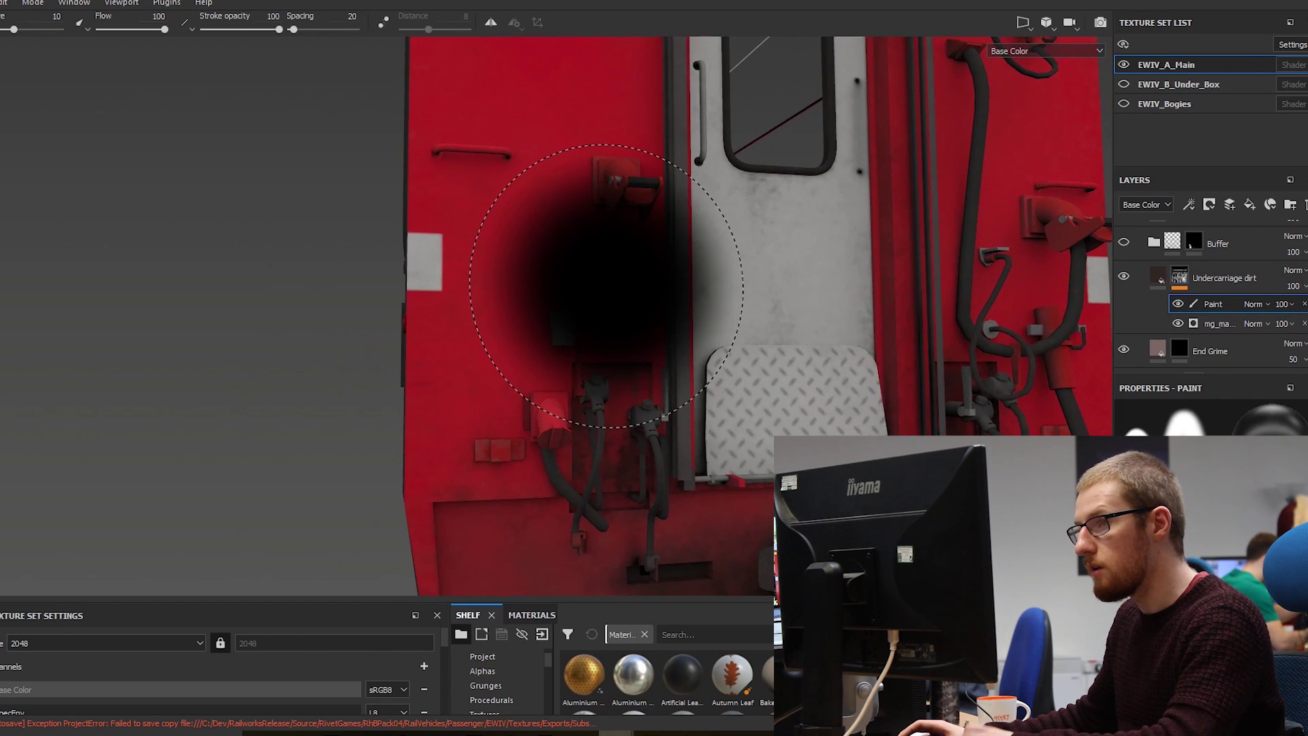
{"action": "right_click_drag", "start_coordinate": [612, 289], "coordinate": [497, 293], "text": "ctrl"}
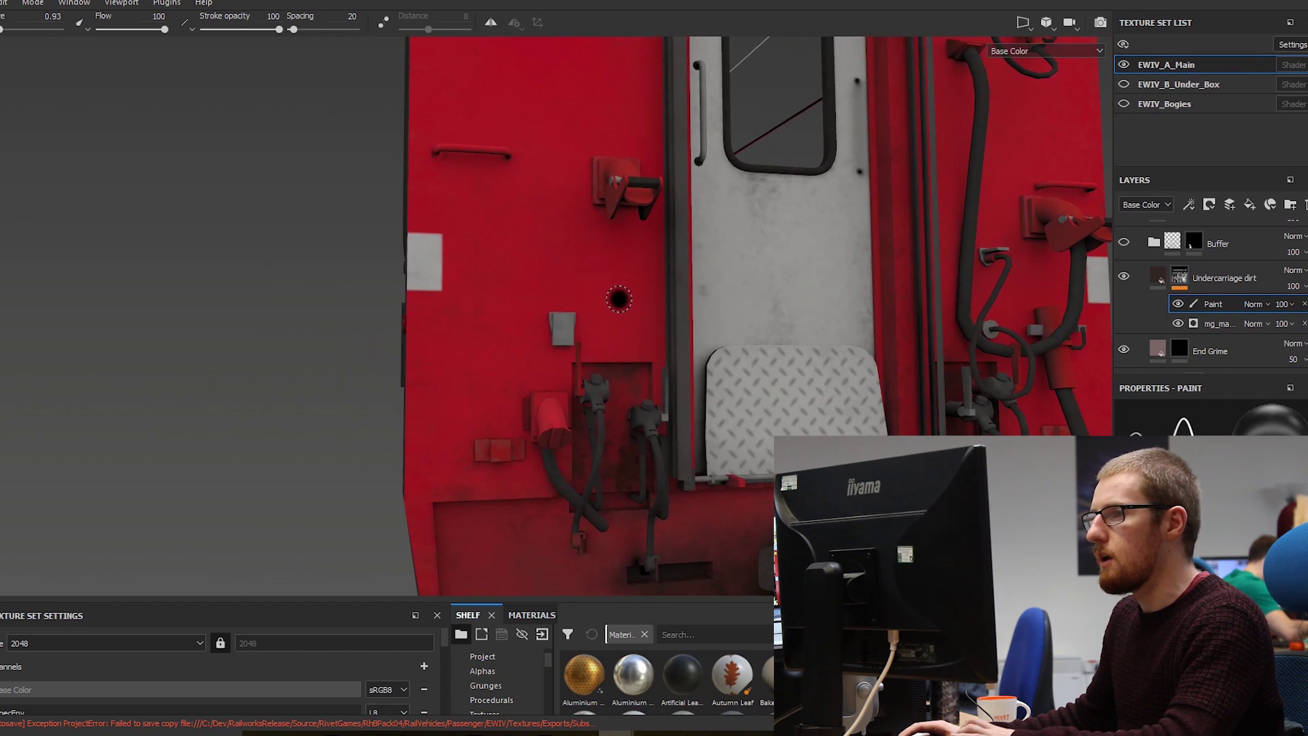
Examine the weathering over the whole gangway end, from the hoses and door up to the roof edge and carriage side
{"action": "right_click_drag", "start_coordinate": [613, 293], "coordinate": [652, 228], "text": "alt"}
{"action": "middle_click_drag", "start_coordinate": [653, 228], "coordinate": [557, 339], "text": "alt"}
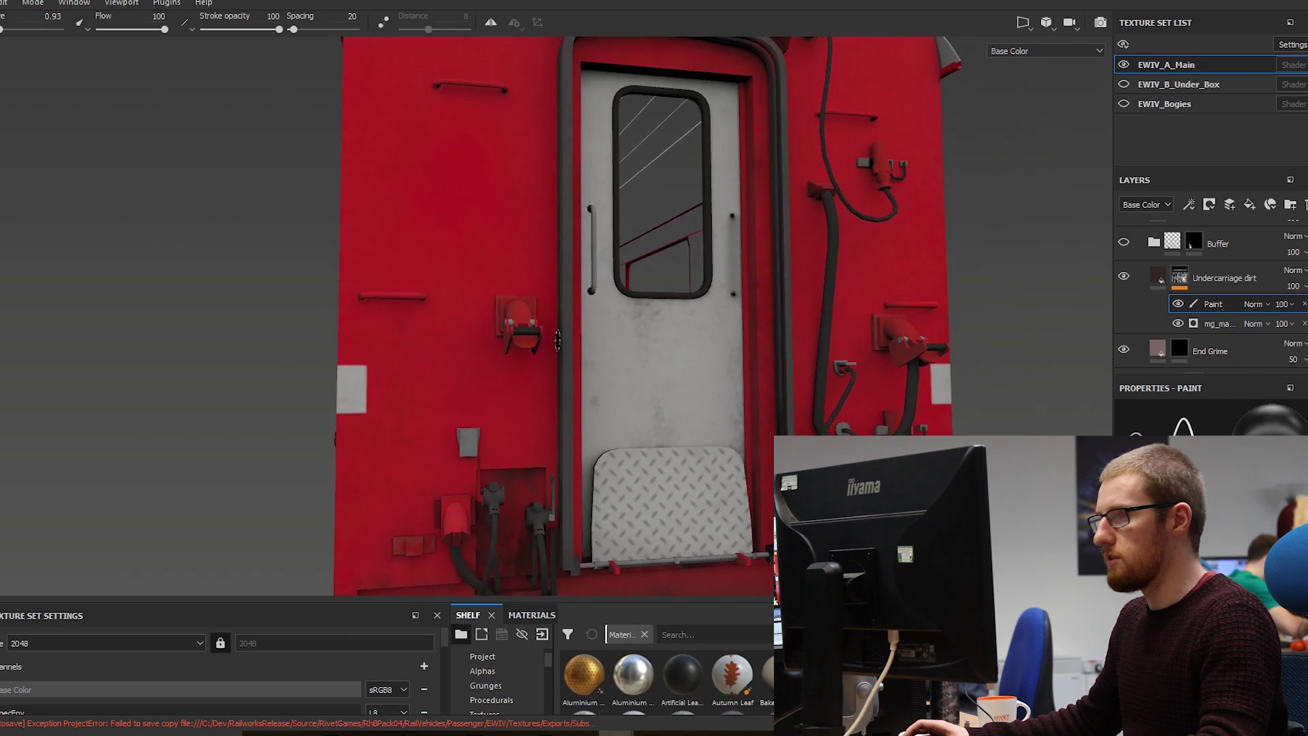
{"action": "right_click_drag", "start_coordinate": [557, 340], "coordinate": [534, 297], "text": "alt"}
{"action": "left_click_drag", "start_coordinate": [534, 298], "coordinate": [529, 371], "text": "alt"}
{"action": "left_click_drag", "start_coordinate": [569, 279], "coordinate": [488, 224], "text": "alt"}
{"action": "middle_click_drag", "start_coordinate": [512, 219], "coordinate": [465, 338], "text": "alt"}
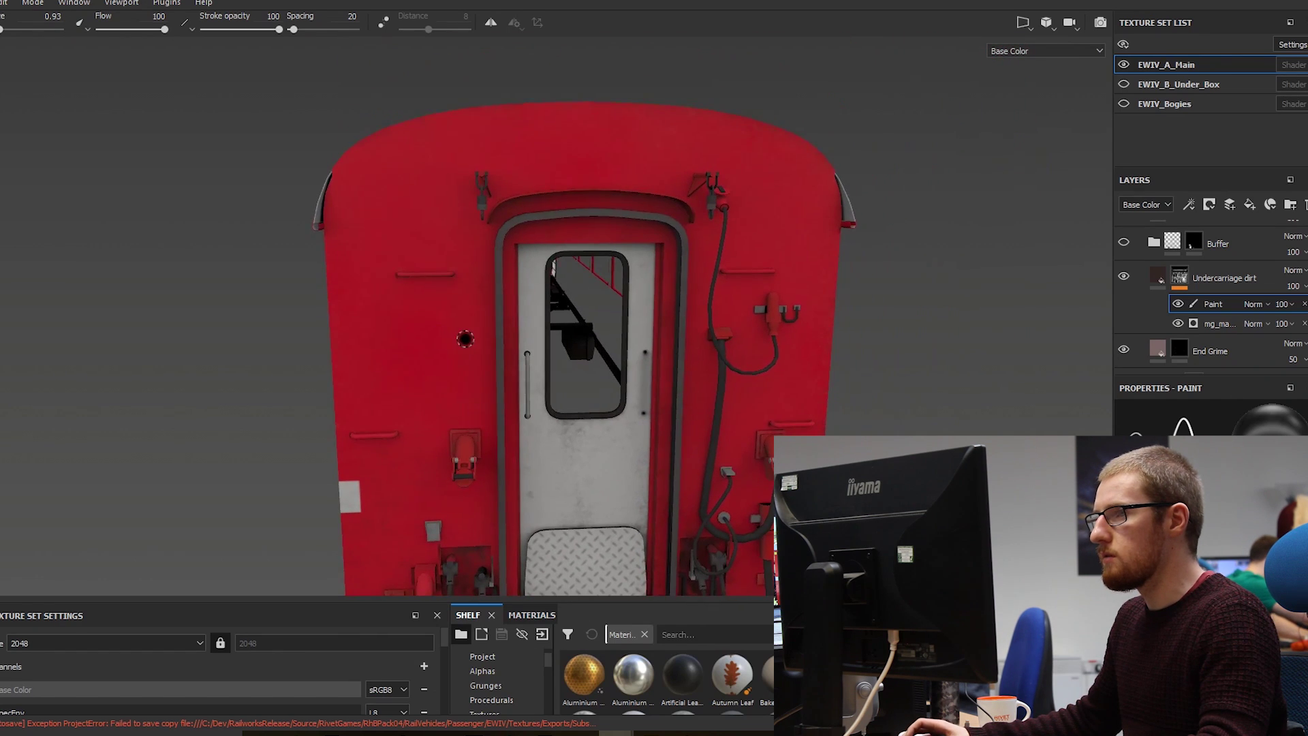
{"action": "left_click_drag", "start_coordinate": [465, 338], "coordinate": [491, 279], "text": "alt"}
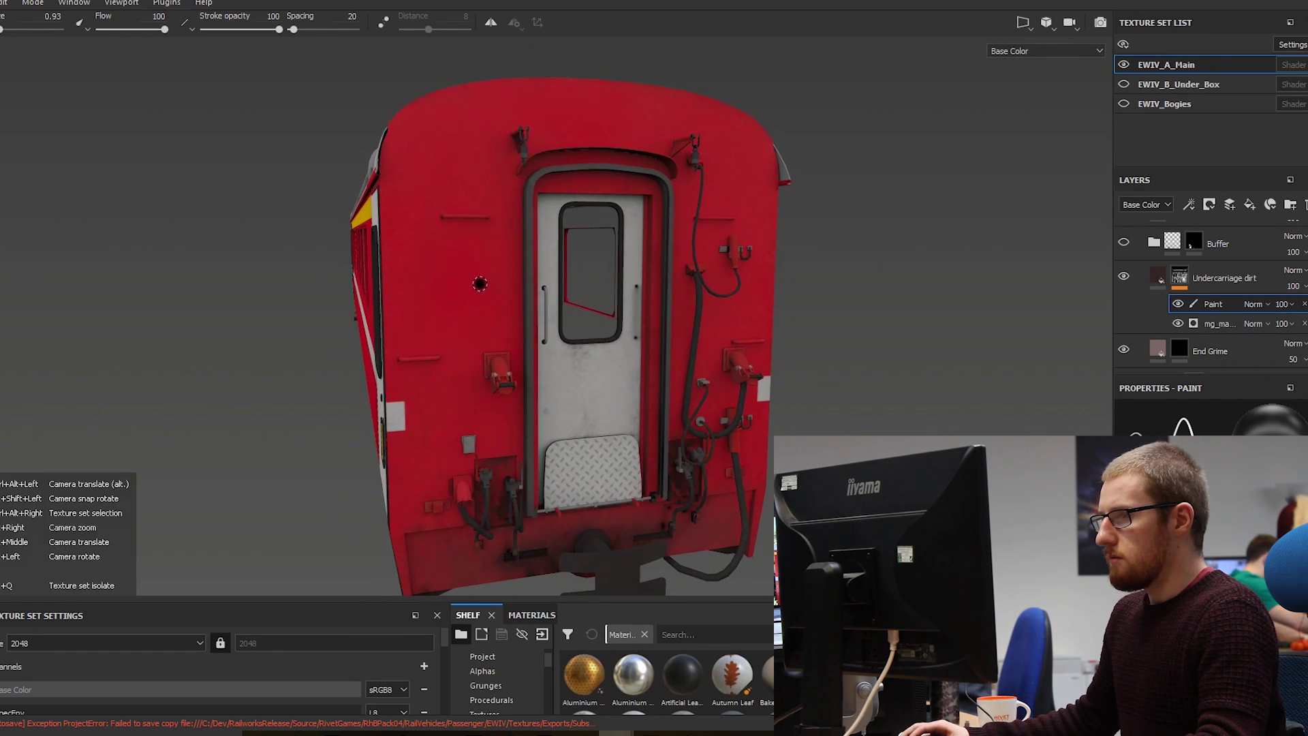
{"action": "left_click_drag", "start_coordinate": [452, 330], "coordinate": [571, 318], "text": "alt"}
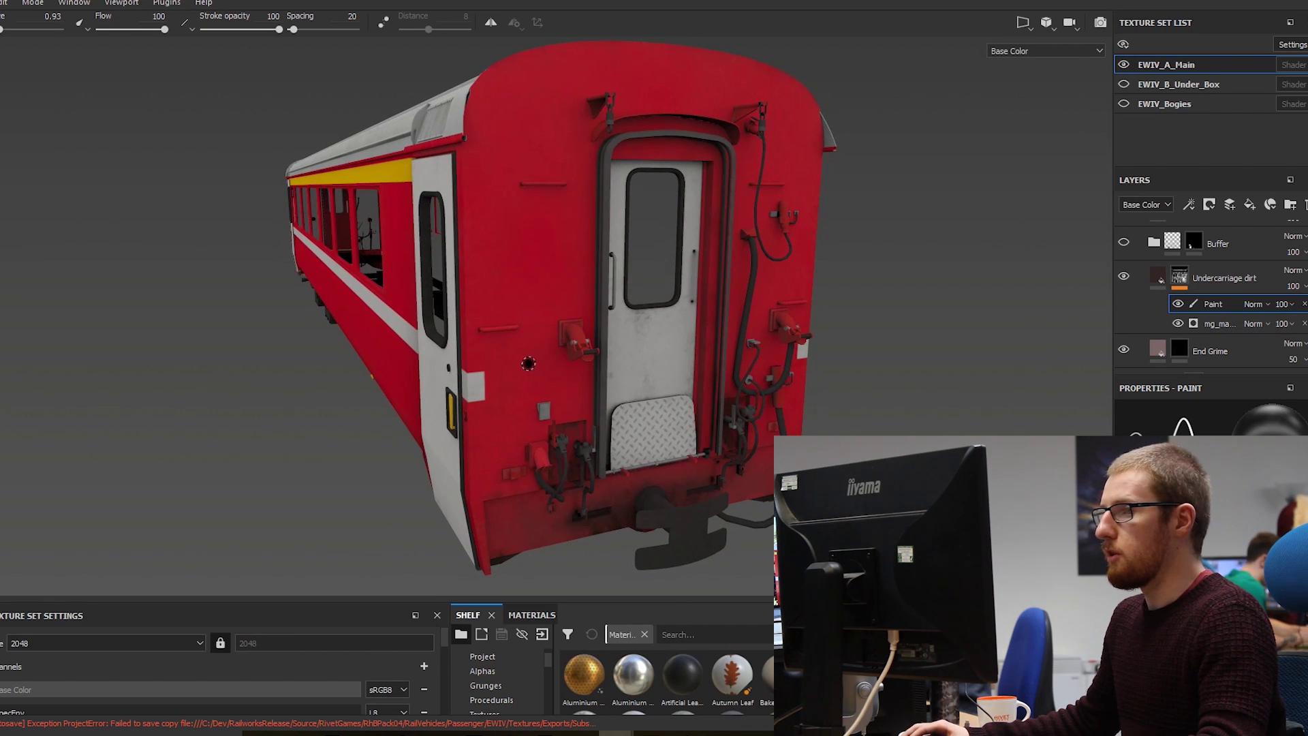
{"action": "left_click_drag", "start_coordinate": [529, 363], "coordinate": [461, 373], "text": "alt"}
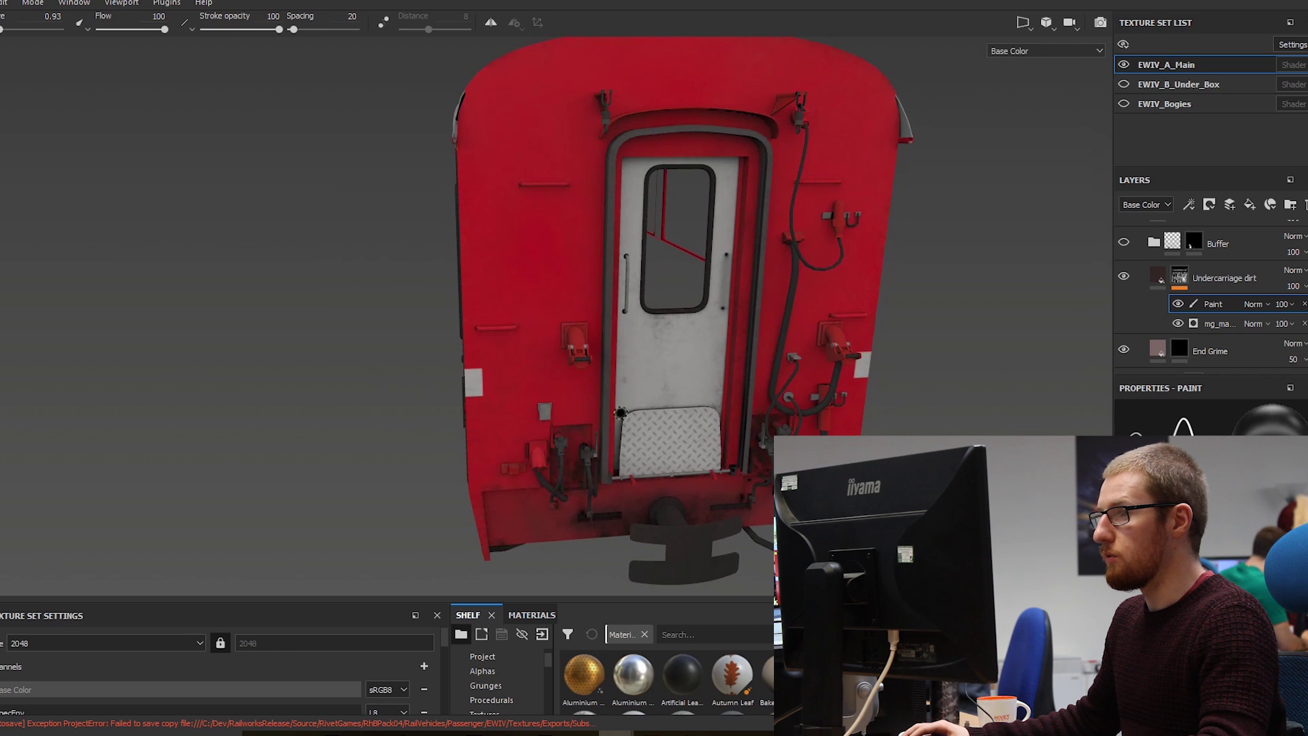
{"action": "left_click_drag", "start_coordinate": [518, 395], "coordinate": [598, 288], "text": "alt"}
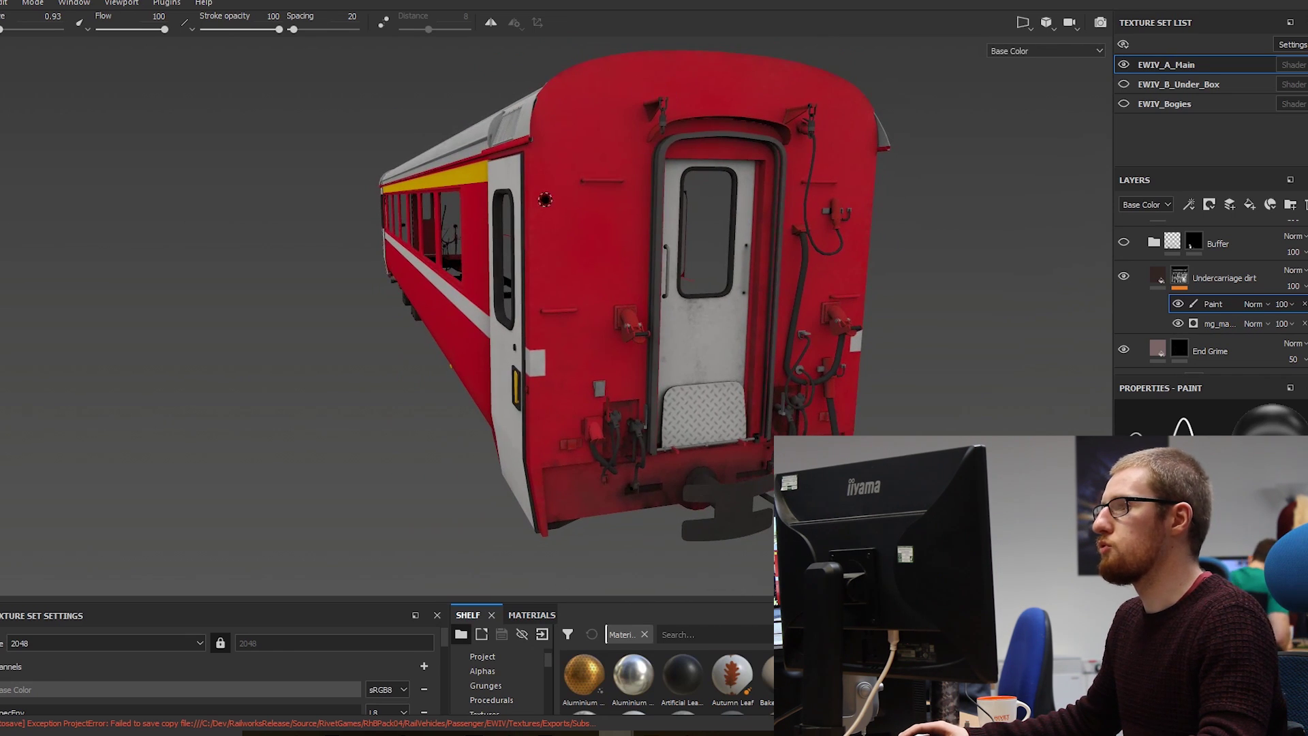
{"action": "left_click_drag", "start_coordinate": [545, 199], "coordinate": [487, 264], "text": "alt"}
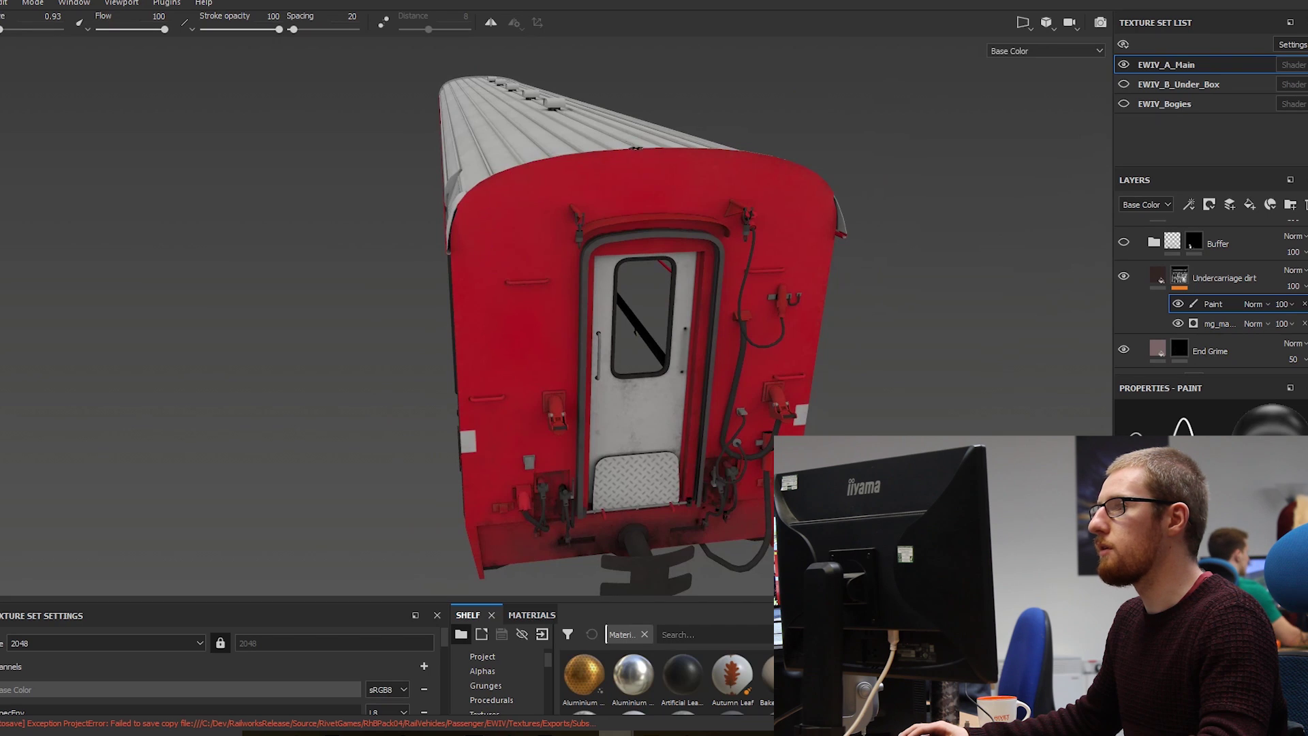
{"action": "left_click_drag", "start_coordinate": [583, 225], "coordinate": [586, 205], "text": "alt"}
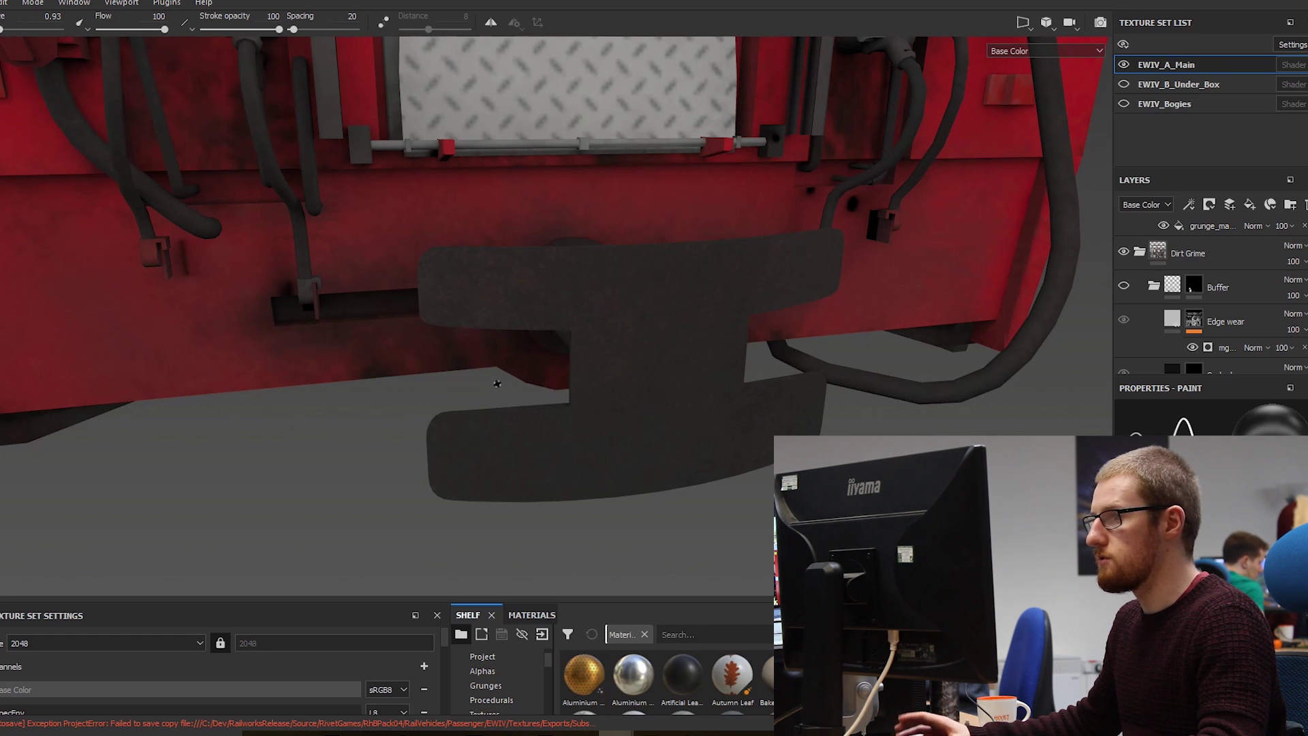
Turn on the Buffer layer group and inspect the worn buffer plate from several angles
{"action": "left_click_drag", "start_coordinate": [497, 383], "coordinate": [520, 412], "text": "alt"}
{"action": "mouse_move", "coordinate": [604, 455]}
{"action": "left_mouse_down", "text": "alt"}
{"action": "mouse_move", "coordinate": [546, 354]}
{"action": "mouse_move", "coordinate": [529, 361]}
{"action": "mouse_move", "coordinate": [496, 283]}
{"action": "mouse_move", "coordinate": [575, 300]}
{"action": "mouse_move", "coordinate": [517, 374]}
{"action": "mouse_move", "coordinate": [525, 272]}
{"action": "mouse_move", "coordinate": [575, 321]}
{"action": "left_mouse_up", "text": "alt"}
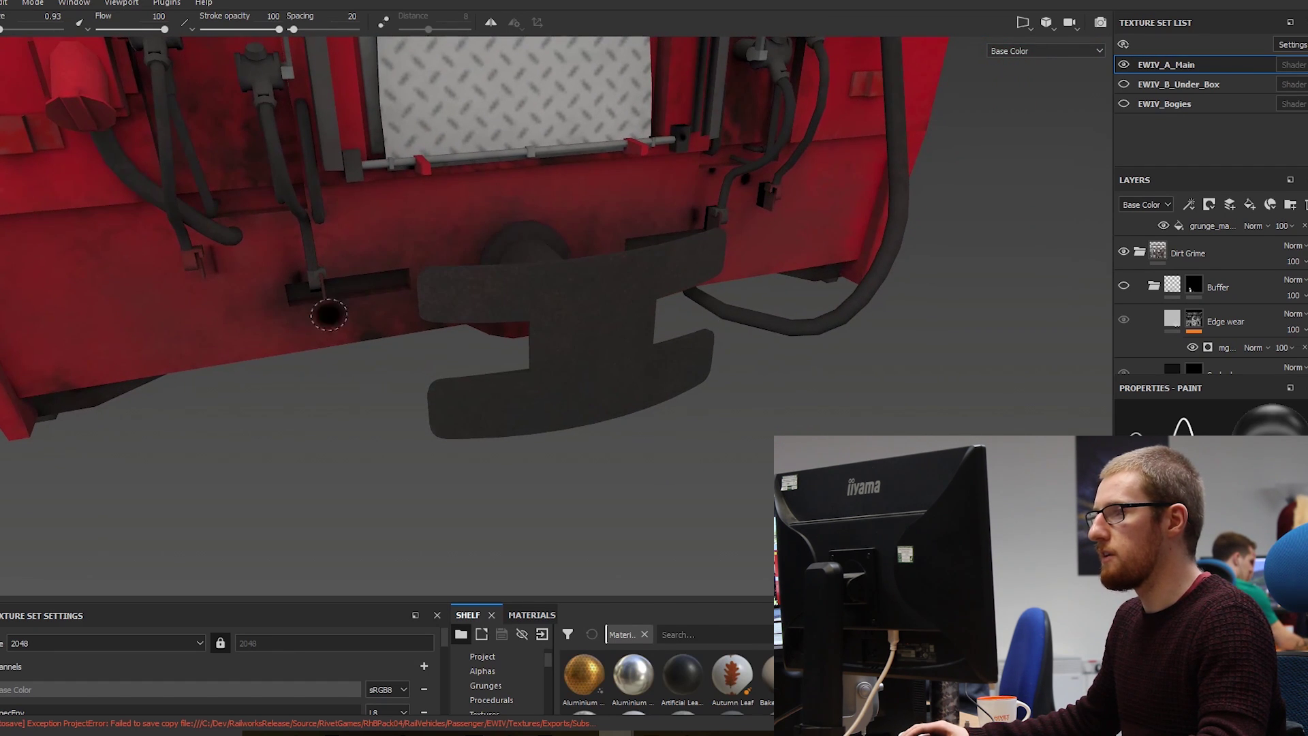
{"action": "left_click_drag", "start_coordinate": [586, 395], "coordinate": [502, 332], "text": "alt"}
{"action": "scroll", "coordinate": [1233, 283], "scroll_direction": "down", "scroll_amount": 1}
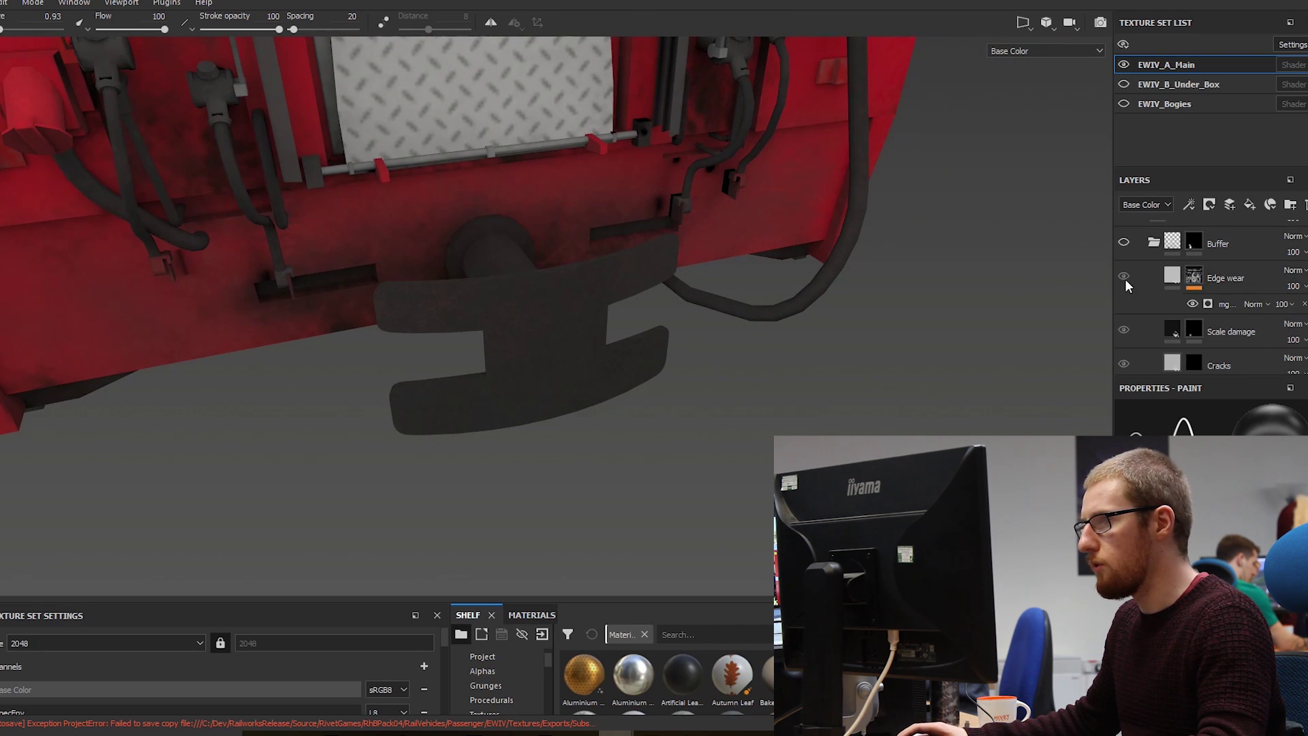
{"action": "left_click", "coordinate": [1124, 244]}
{"action": "left_click_drag", "start_coordinate": [549, 342], "coordinate": [579, 305], "text": "alt"}
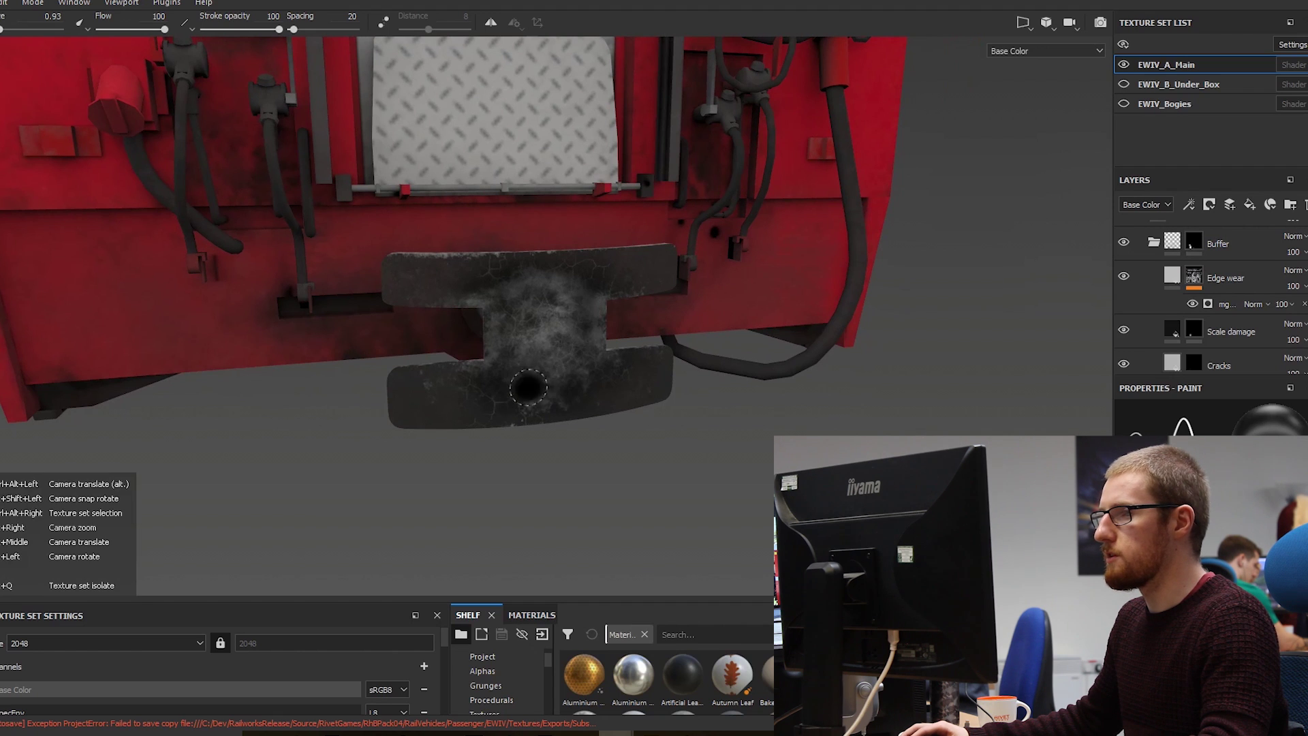
{"action": "mouse_move", "coordinate": [527, 385]}
{"action": "left_mouse_down", "text": "alt"}
{"action": "mouse_move", "coordinate": [497, 392]}
{"action": "mouse_move", "coordinate": [579, 412]}
{"action": "left_mouse_up", "text": "alt"}
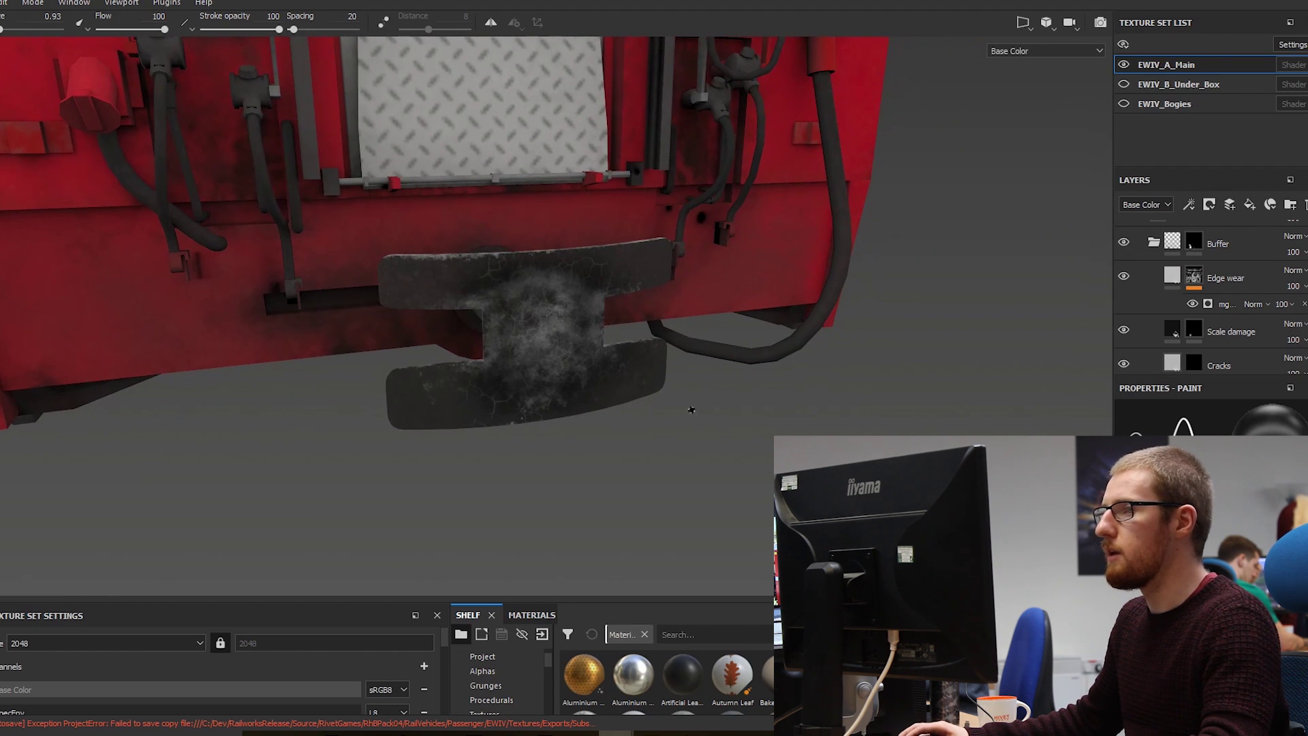
{"action": "left_click_drag", "start_coordinate": [402, 294], "coordinate": [467, 297], "text": "alt"}
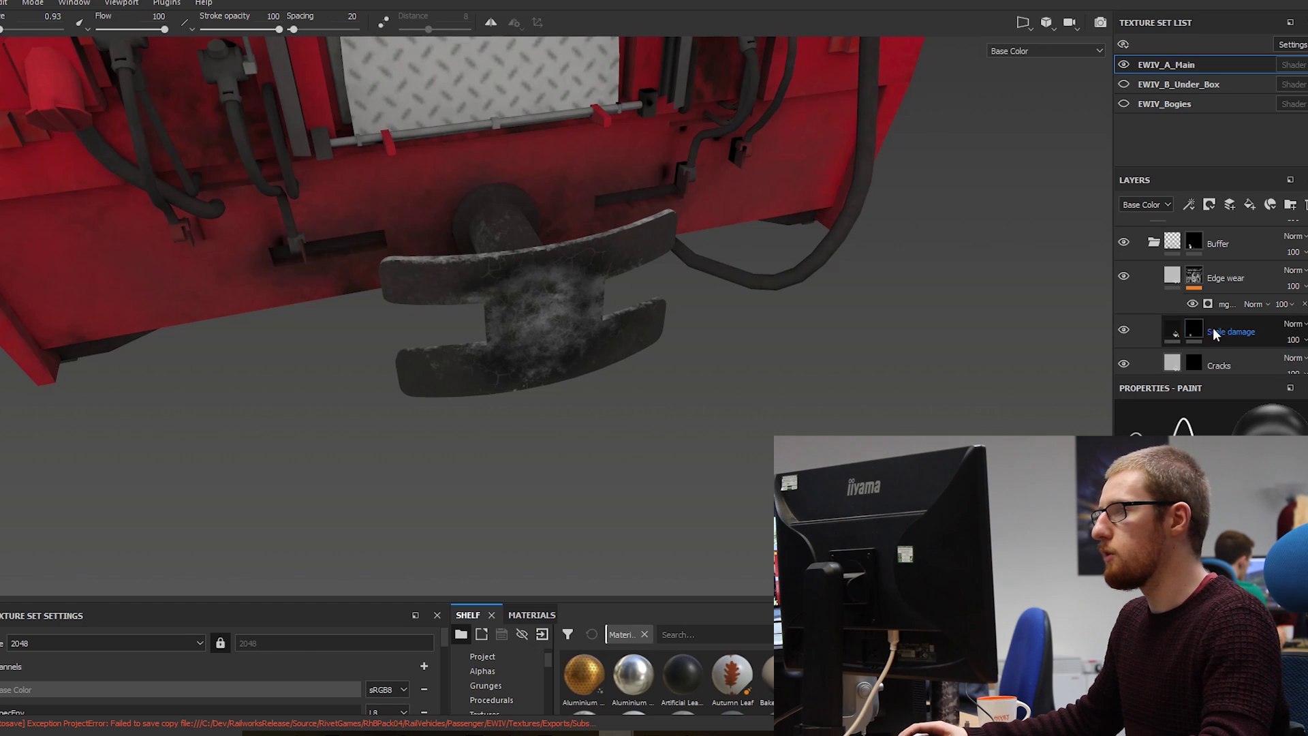
Compare the buffer edges with and without the Edge wear layer, leaving the layer turned off
{"action": "left_click", "coordinate": [1125, 276]}
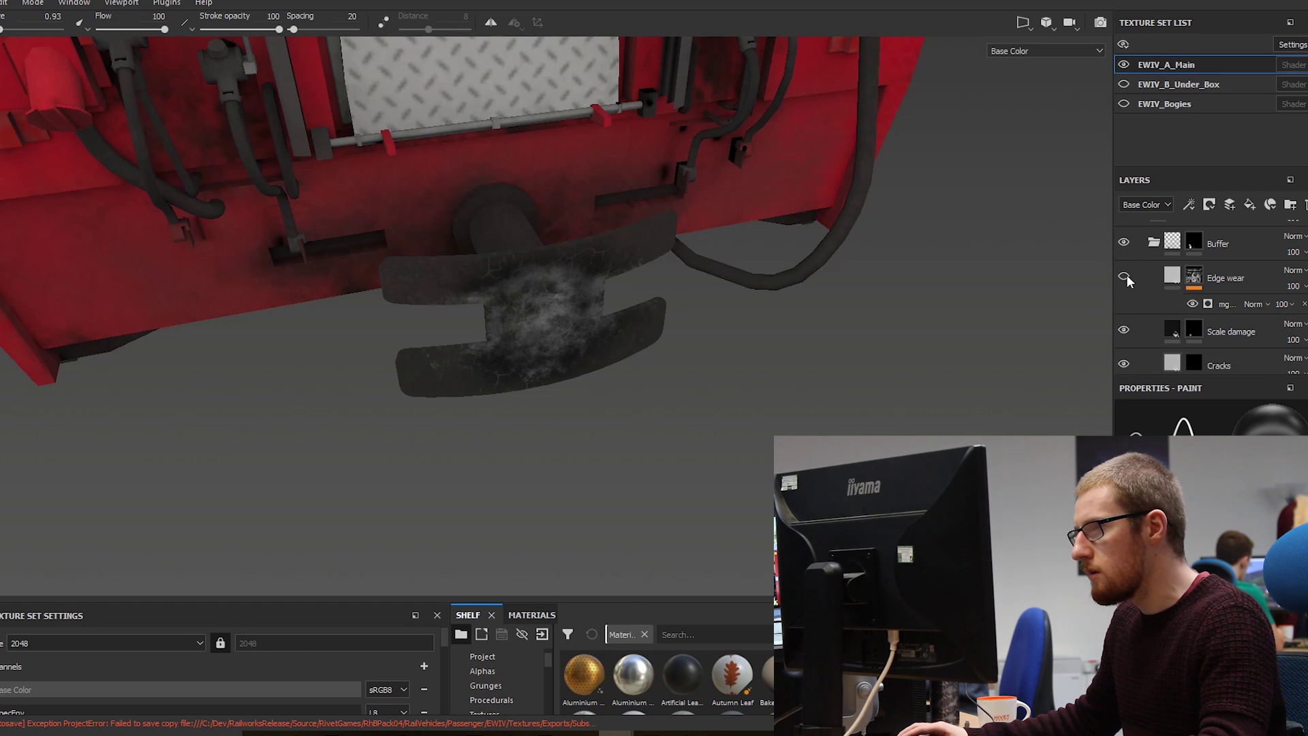
{"action": "scroll", "coordinate": [1117, 315], "scroll_direction": "down", "scroll_amount": 1}
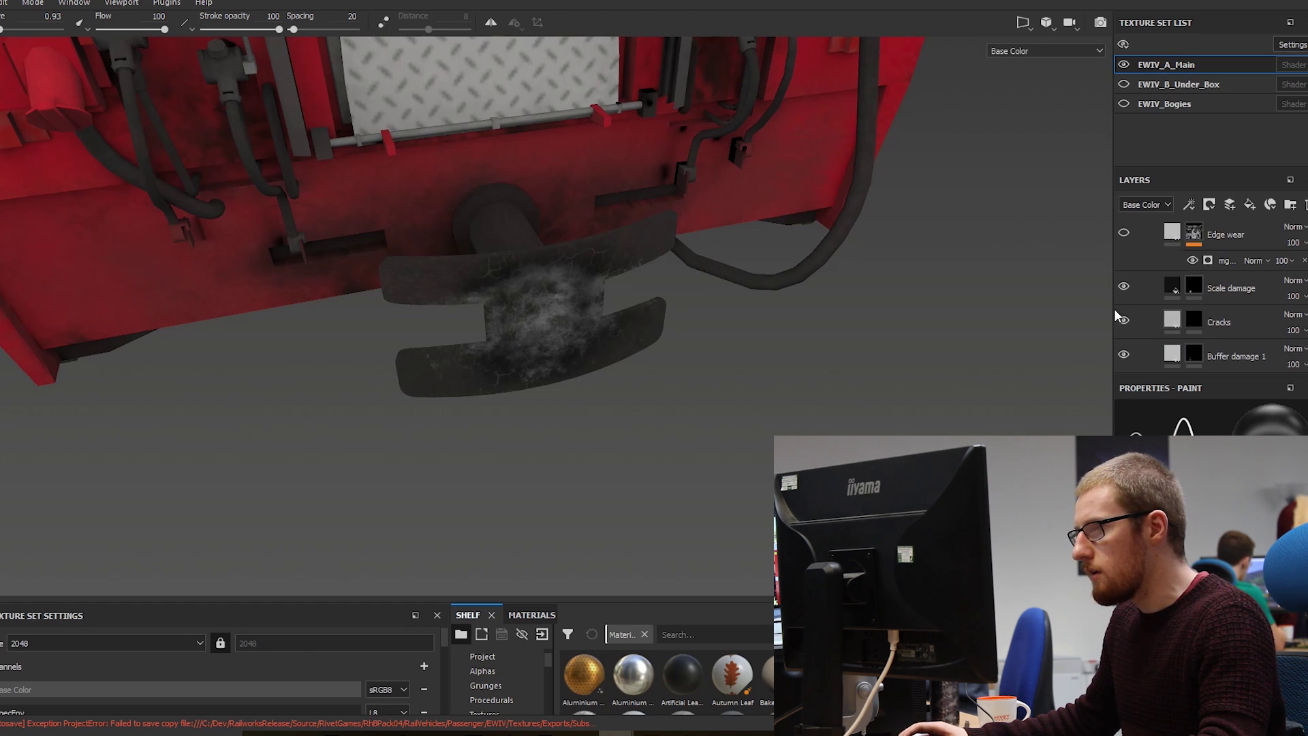
{"action": "left_click", "coordinate": [1124, 234]}
{"action": "mouse_move", "coordinate": [491, 265]}
{"action": "left_mouse_down", "text": "alt"}
{"action": "mouse_move", "coordinate": [386, 285]}
{"action": "mouse_move", "coordinate": [579, 316]}
{"action": "left_mouse_up", "text": "alt"}
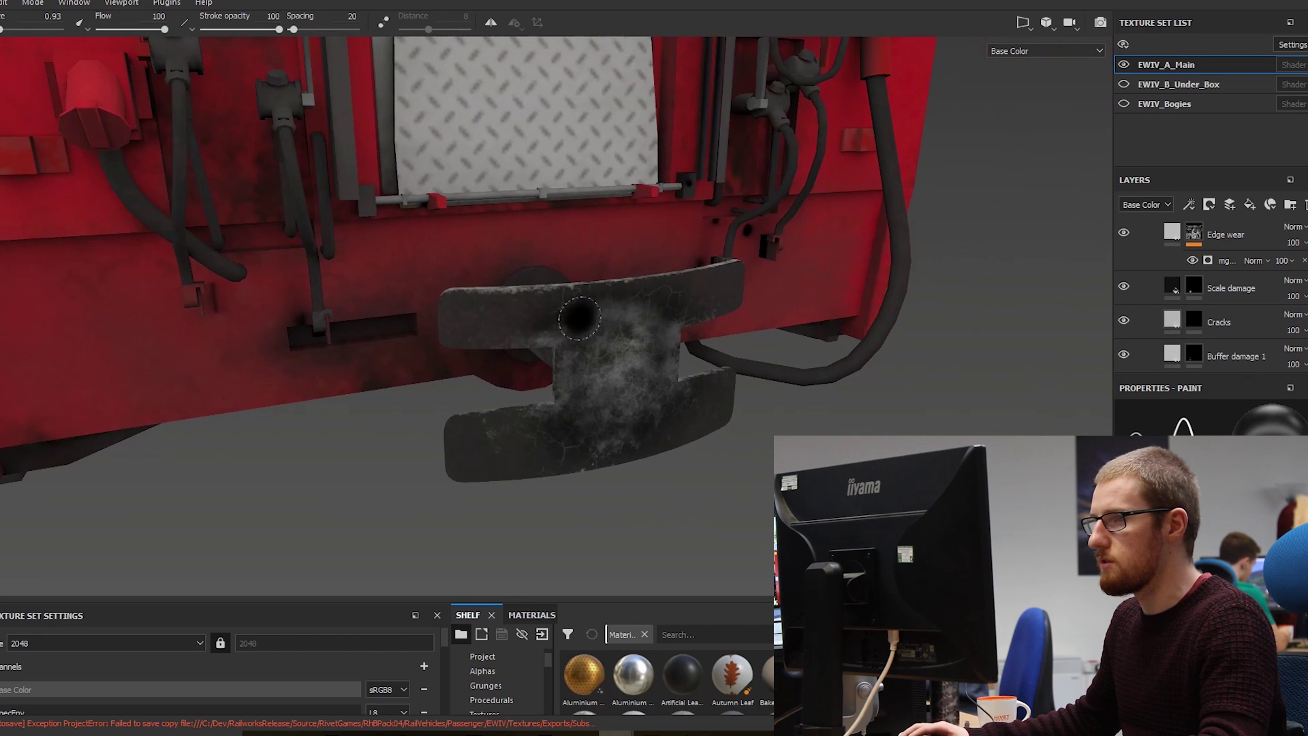
{"action": "left_click", "coordinate": [1118, 235]}
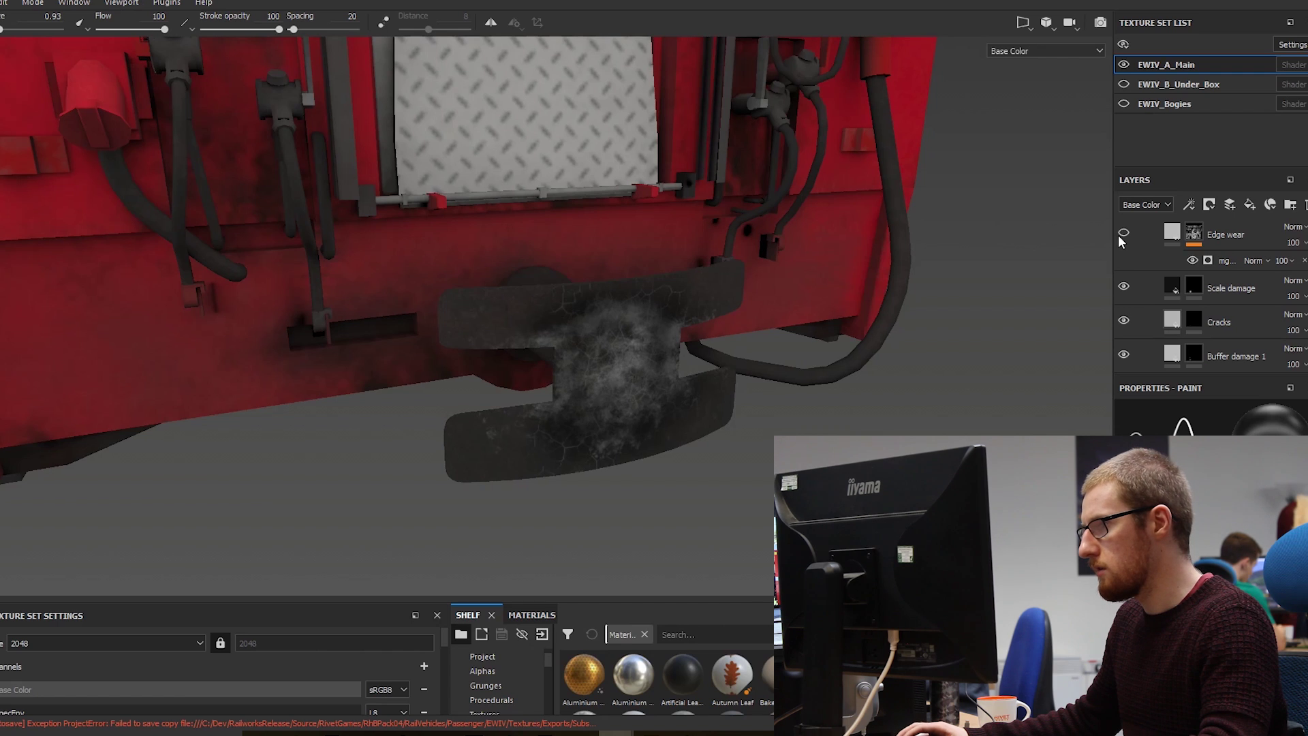
Compare the centre of the buffer with and without the Scale damage layer, leaving the layer turned off
{"action": "left_click", "coordinate": [1124, 288]}
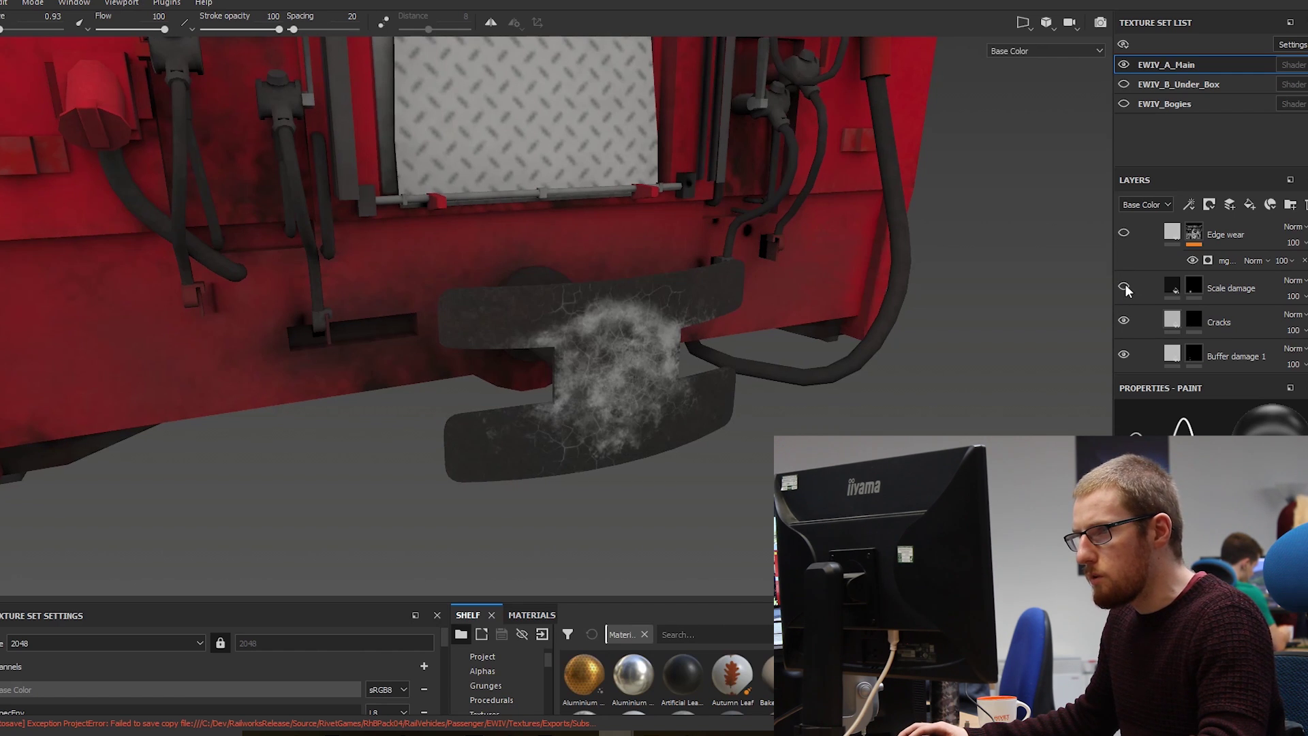
{"action": "left_click", "coordinate": [1124, 287]}
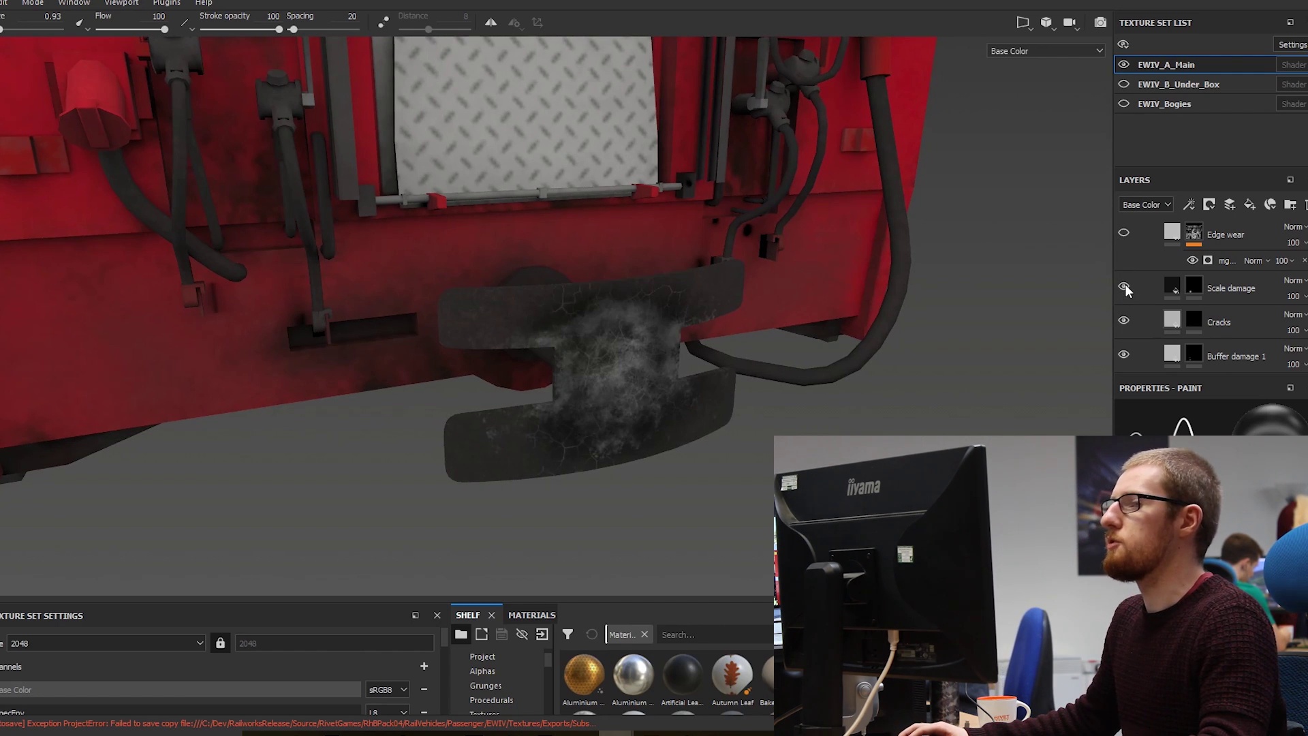
{"action": "left_click", "coordinate": [1124, 288]}
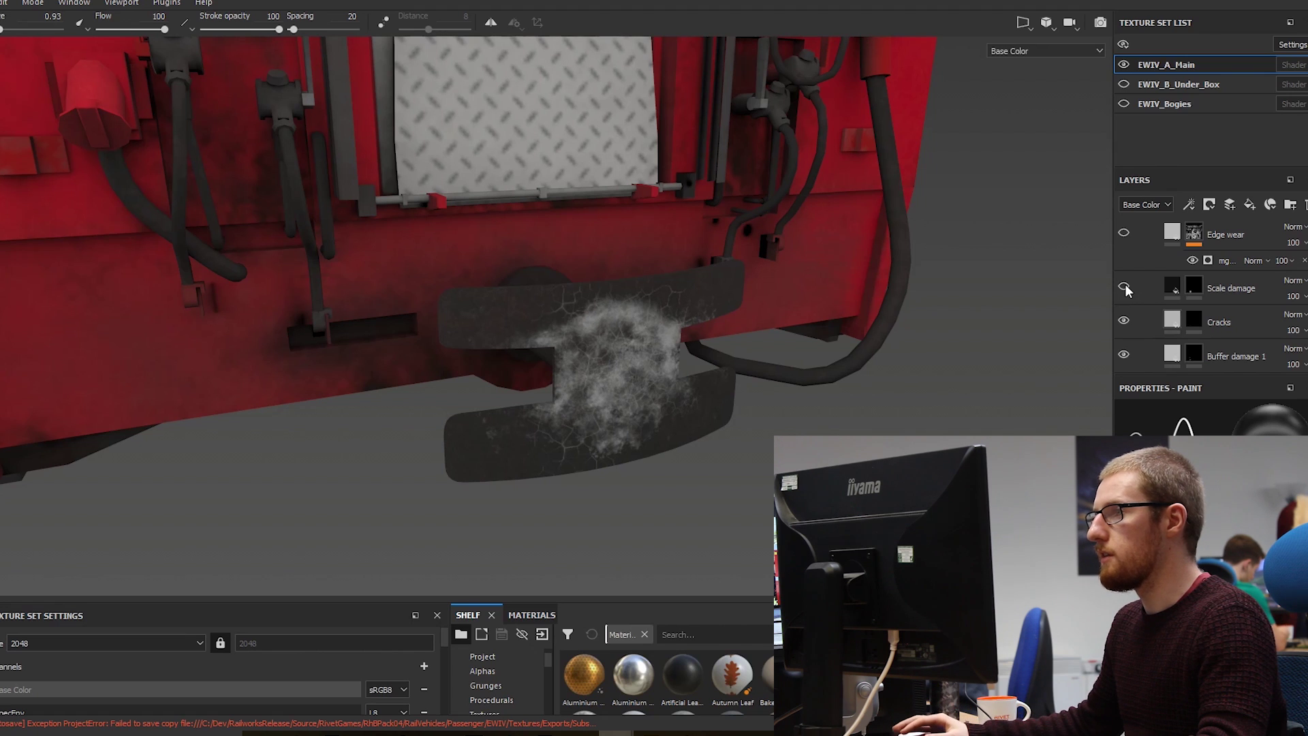
{"action": "left_click", "coordinate": [1124, 287]}
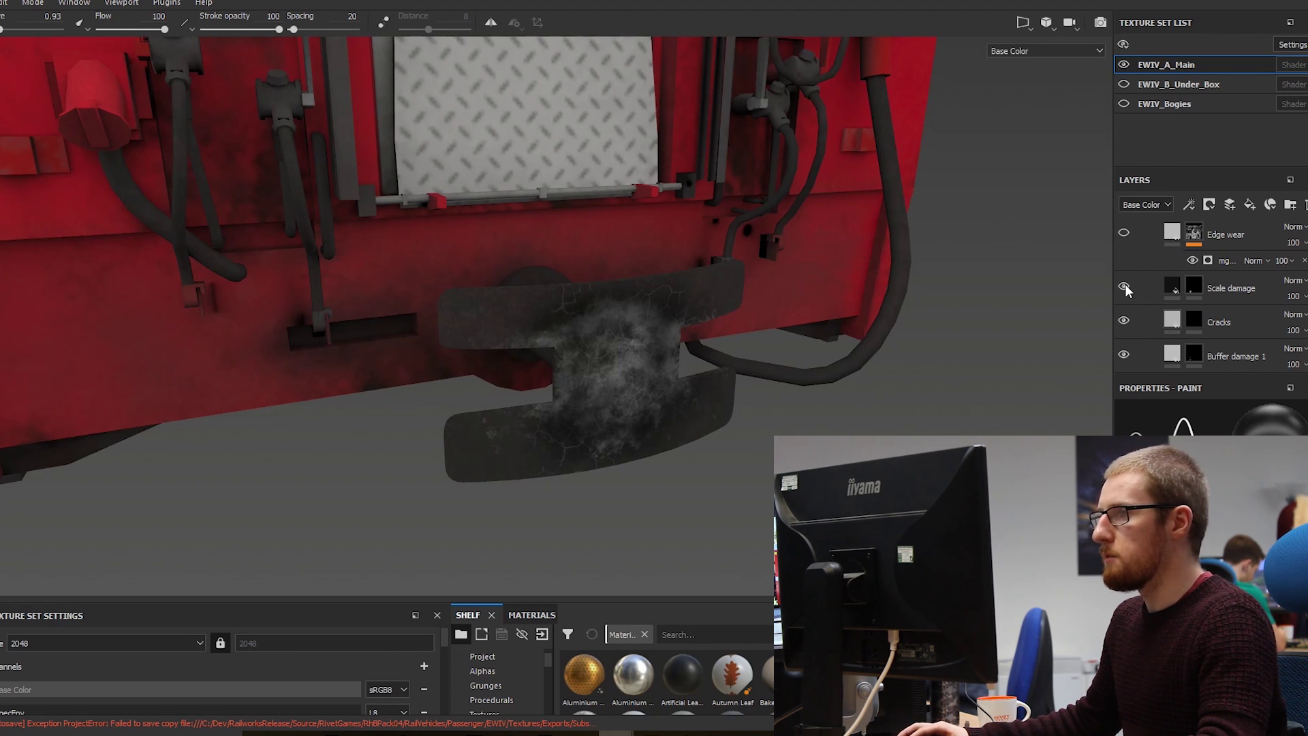
{"action": "left_click", "coordinate": [1124, 287]}
Compare the buffer with and without the Cracks layer and inspect the cracks close up
{"action": "left_click", "coordinate": [1124, 321]}
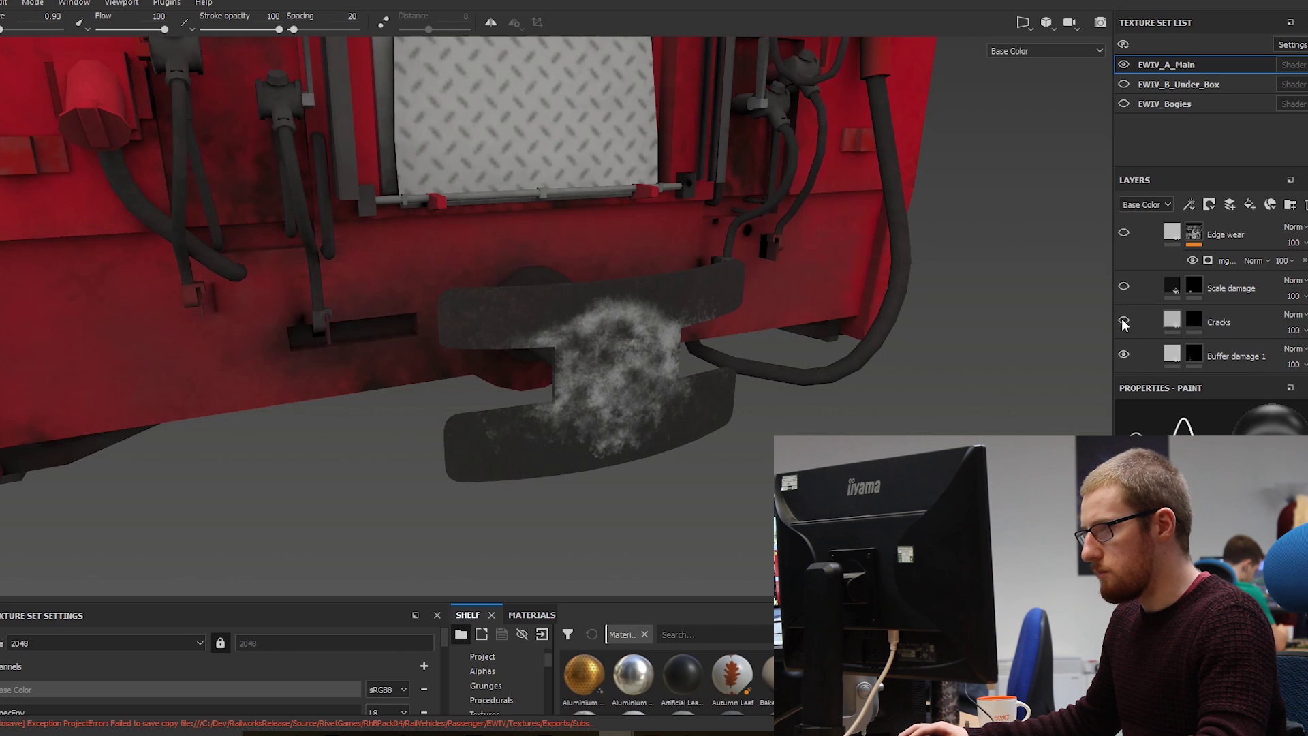
{"action": "left_click", "coordinate": [1123, 322]}
{"action": "left_click", "coordinate": [1123, 321]}
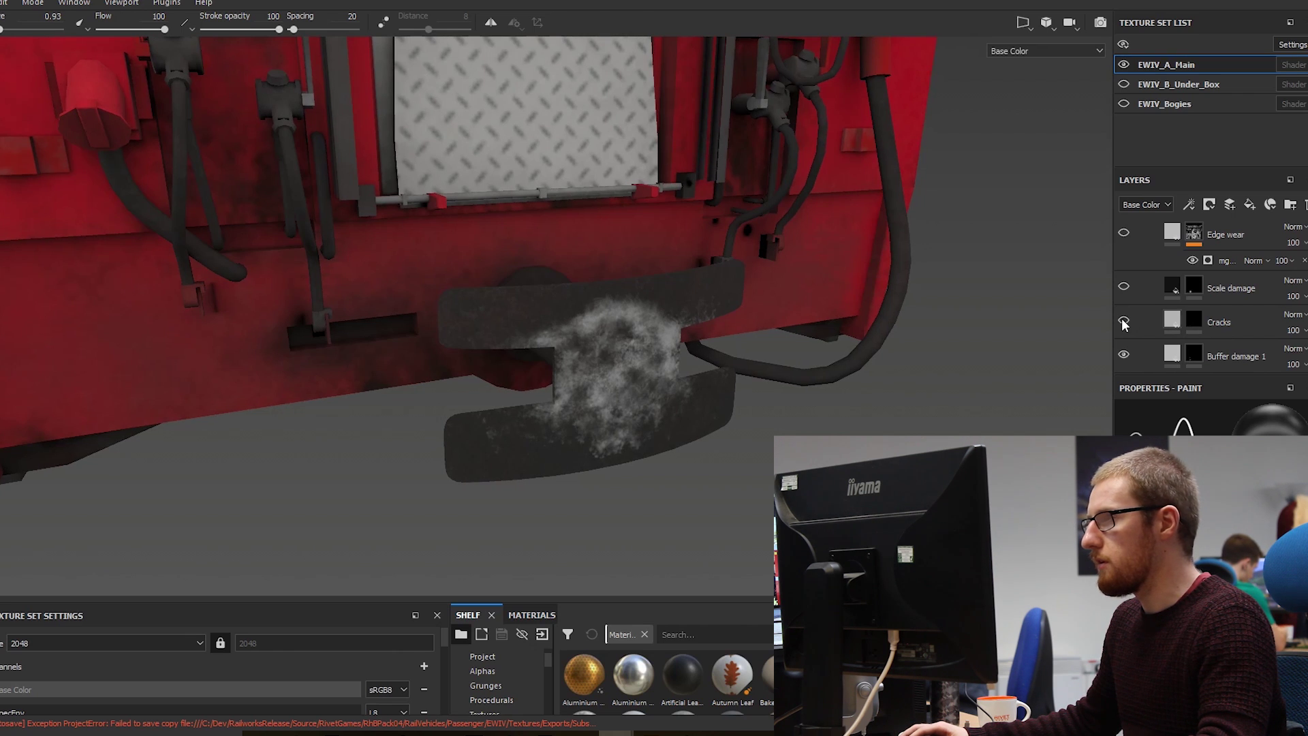
{"action": "left_click", "coordinate": [1123, 321]}
{"action": "middle_click_drag", "start_coordinate": [556, 345], "coordinate": [550, 315], "text": "alt"}
{"action": "right_click_drag", "start_coordinate": [550, 315], "coordinate": [550, 443], "text": "alt"}
{"action": "left_click_drag", "start_coordinate": [551, 443], "coordinate": [495, 390], "text": "alt"}
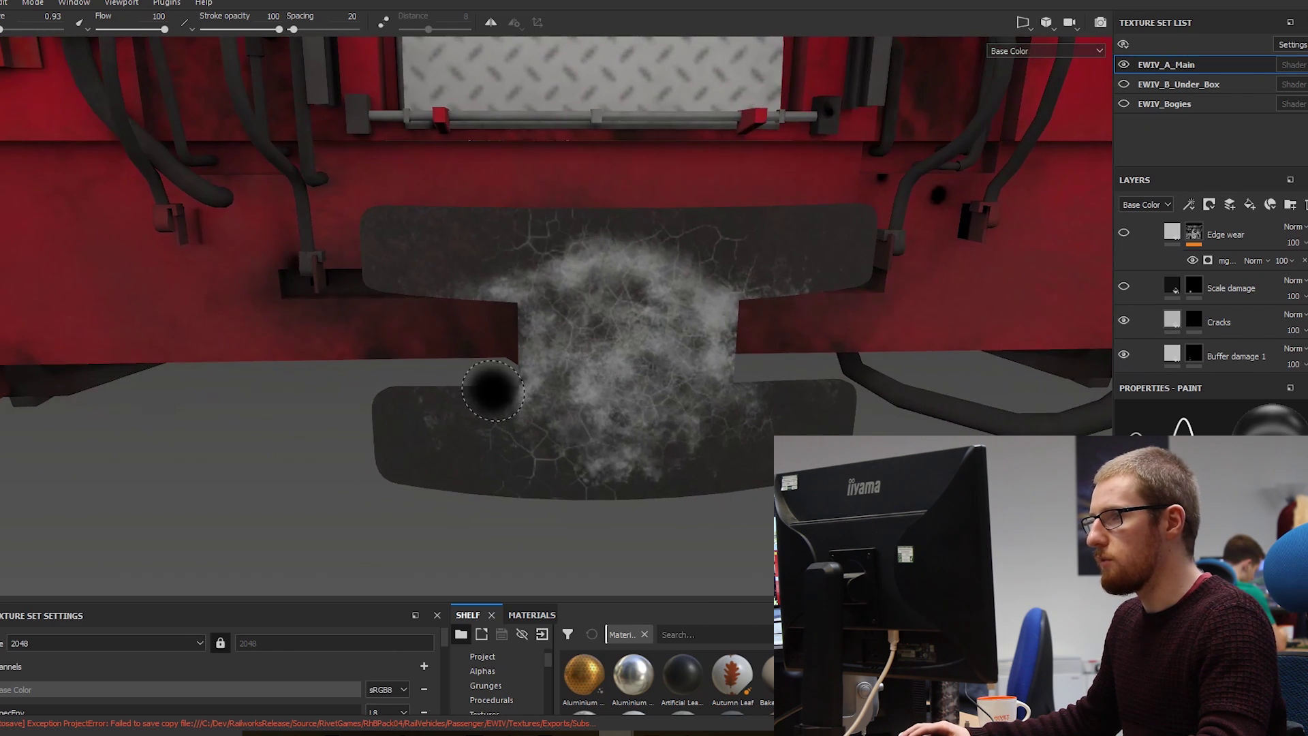
Turn off the Cracks layer and compare the buffer with and without the Buffer damage 1 layer
{"action": "left_click", "coordinate": [1123, 321]}
{"action": "scroll", "coordinate": [1178, 279], "scroll_direction": "down", "scroll_amount": 1}
{"action": "left_click", "coordinate": [1122, 313]}
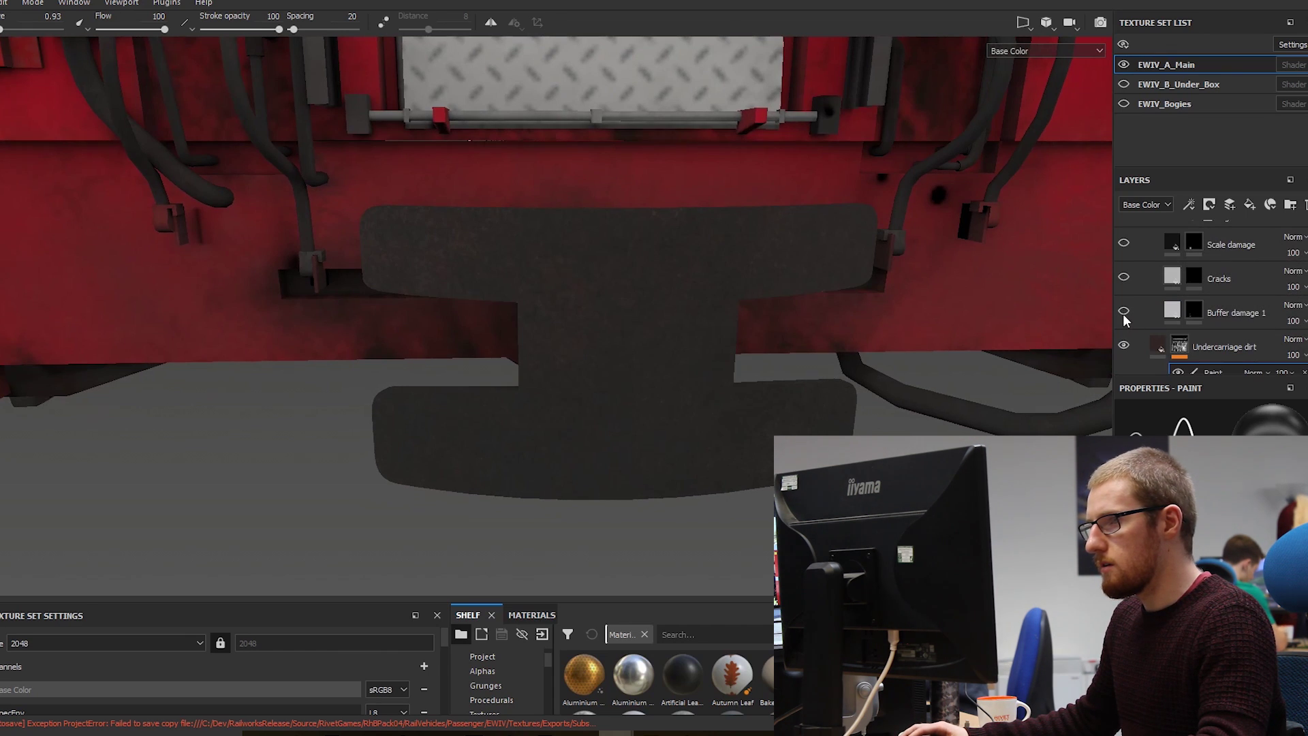
{"action": "scroll", "coordinate": [1124, 309], "scroll_direction": "down", "scroll_amount": 1}
{"action": "left_click", "coordinate": [1123, 269]}
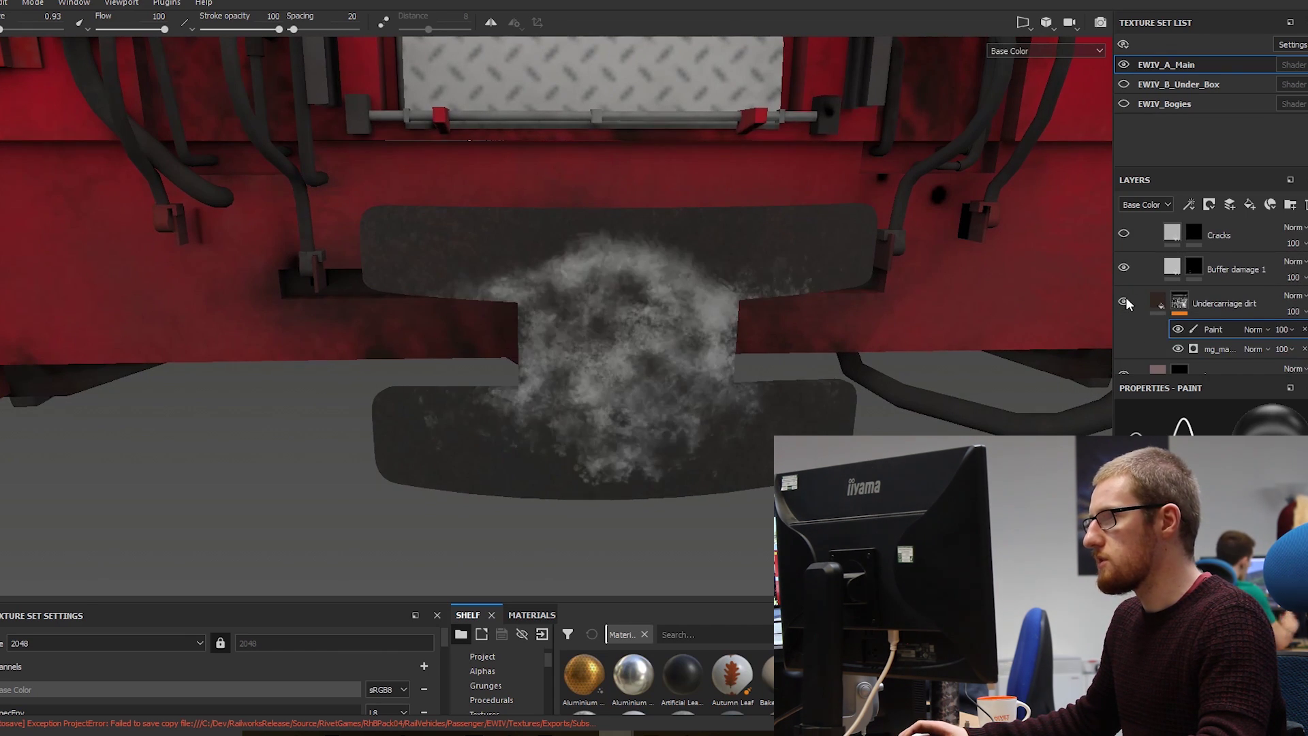
Turn the Cracks, Scale damage and Edge wear layers of the Buffer group back on
{"action": "scroll", "coordinate": [1125, 286], "scroll_direction": "up", "scroll_amount": 1}
{"action": "left_click", "coordinate": [1123, 279]}
{"action": "scroll", "coordinate": [1125, 299], "scroll_direction": "up", "scroll_amount": 1}
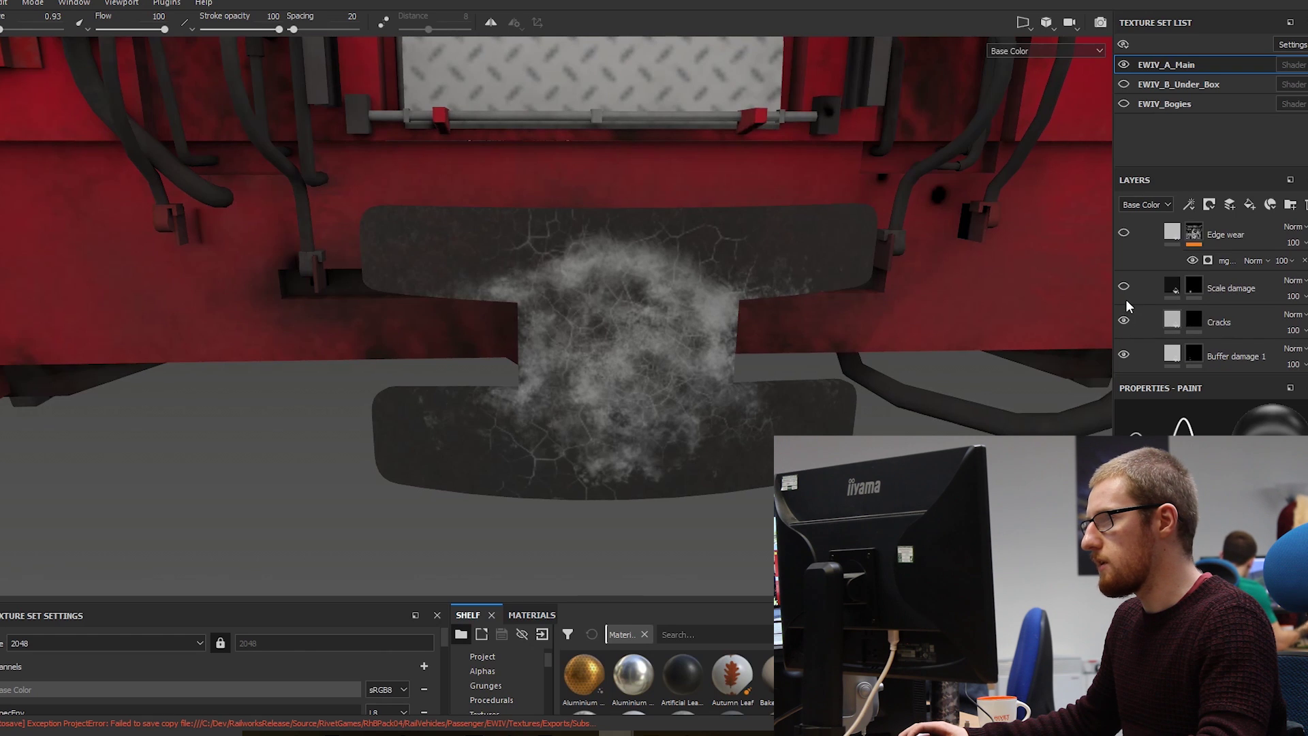
{"action": "left_click", "coordinate": [1124, 234]}
{"action": "scroll", "coordinate": [701, 254], "scroll_direction": "down", "scroll_amount": 3}
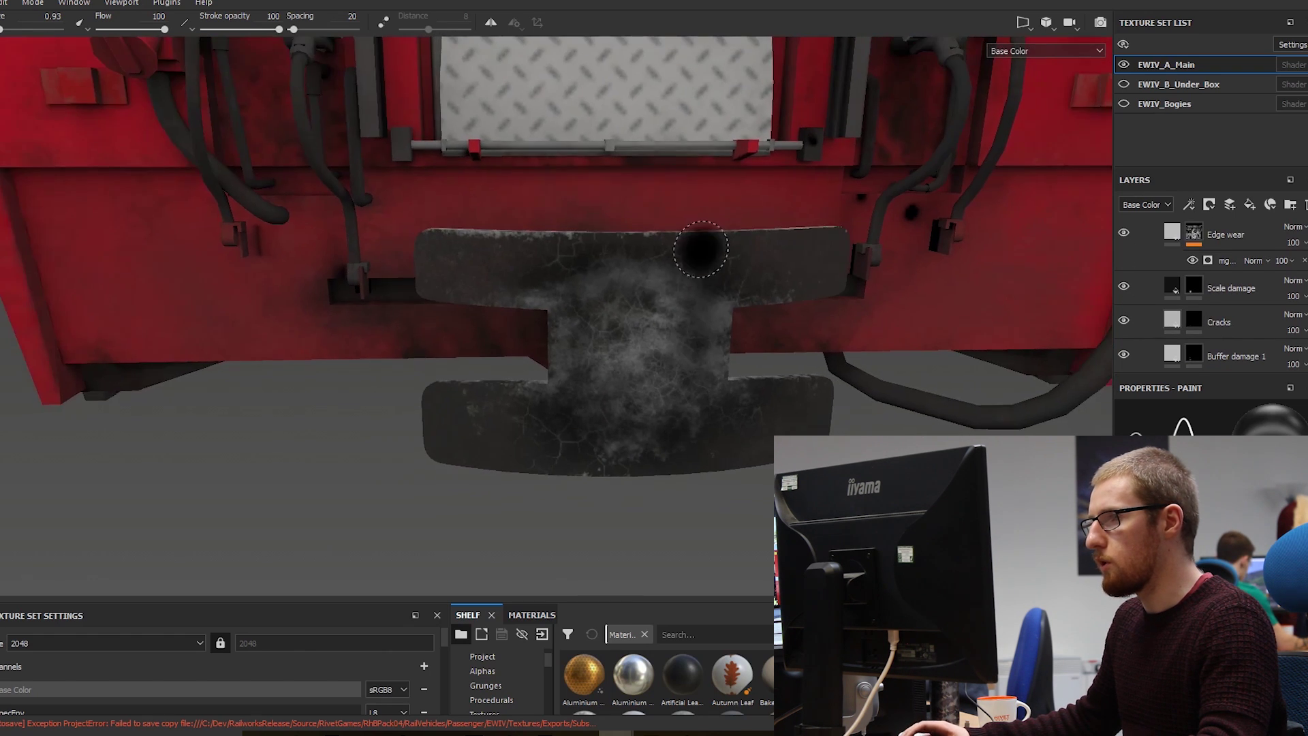
Inspect the finished buffer with all its damage layers, followed by the whole carriage from its end and side
{"action": "mouse_move", "coordinate": [624, 352]}
{"action": "left_mouse_down", "text": "alt"}
{"action": "mouse_move", "coordinate": [551, 453]}
{"action": "mouse_move", "coordinate": [586, 388]}
{"action": "mouse_move", "coordinate": [620, 374]}
{"action": "left_mouse_up", "text": "alt"}
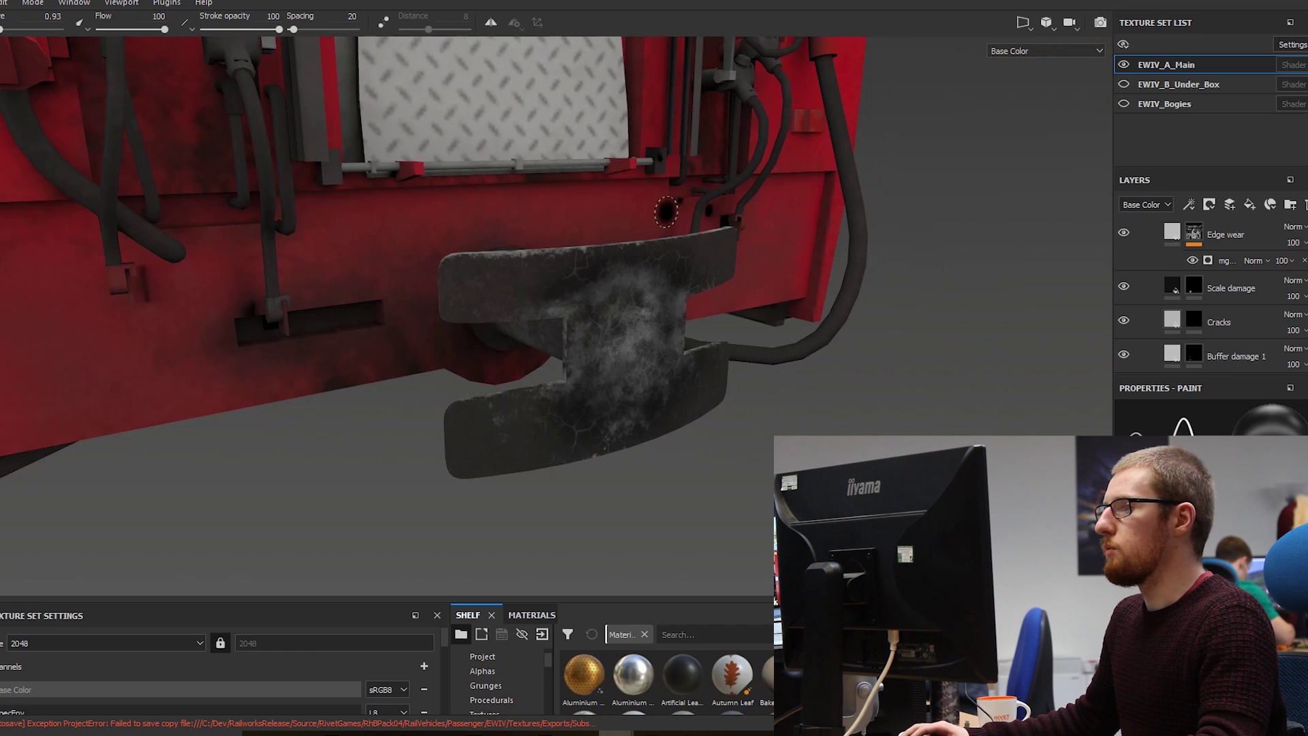
{"action": "scroll", "coordinate": [530, 373], "scroll_direction": "down", "scroll_amount": 3}
{"action": "mouse_move", "coordinate": [530, 373]}
{"action": "left_mouse_down", "text": "alt"}
{"action": "mouse_move", "coordinate": [607, 243]}
{"action": "mouse_move", "coordinate": [671, 273]}
{"action": "mouse_move", "coordinate": [464, 406]}
{"action": "mouse_move", "coordinate": [531, 391]}
{"action": "left_mouse_up", "text": "alt"}
{"action": "left_click_drag", "start_coordinate": [637, 368], "coordinate": [450, 354], "text": "alt"}
{"action": "scroll", "coordinate": [438, 386], "scroll_direction": "down", "scroll_amount": 4}
{"action": "scroll", "coordinate": [592, 276], "scroll_direction": "down", "scroll_amount": 2}
{"action": "left_click_drag", "start_coordinate": [755, 378], "coordinate": [758, 410], "text": "alt"}
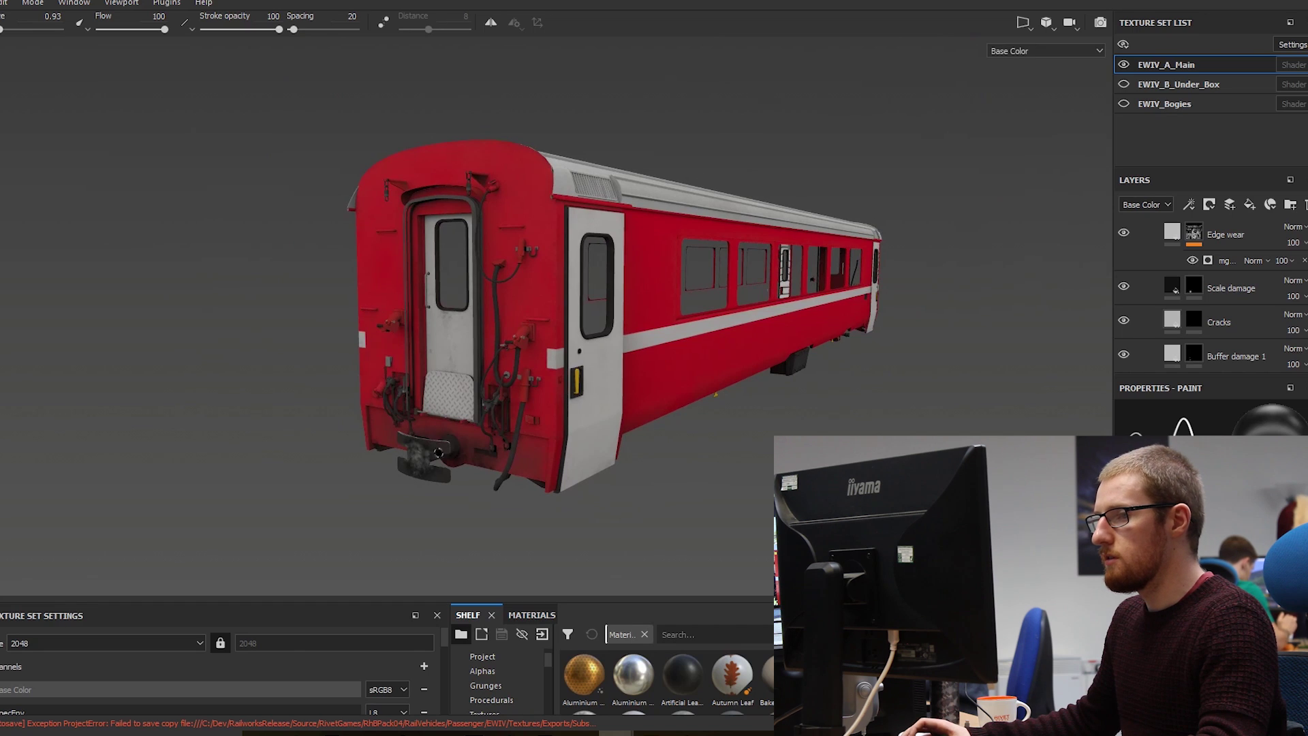
Inspect the buffer and lower end of the carriage close up, followed by the whole carriage from other angles
{"action": "left_click_drag", "start_coordinate": [438, 452], "coordinate": [465, 450], "text": "alt"}
{"action": "middle_click_drag", "start_coordinate": [464, 449], "coordinate": [593, 351], "text": "alt"}
{"action": "scroll", "coordinate": [613, 354], "scroll_direction": "up", "scroll_amount": 7}
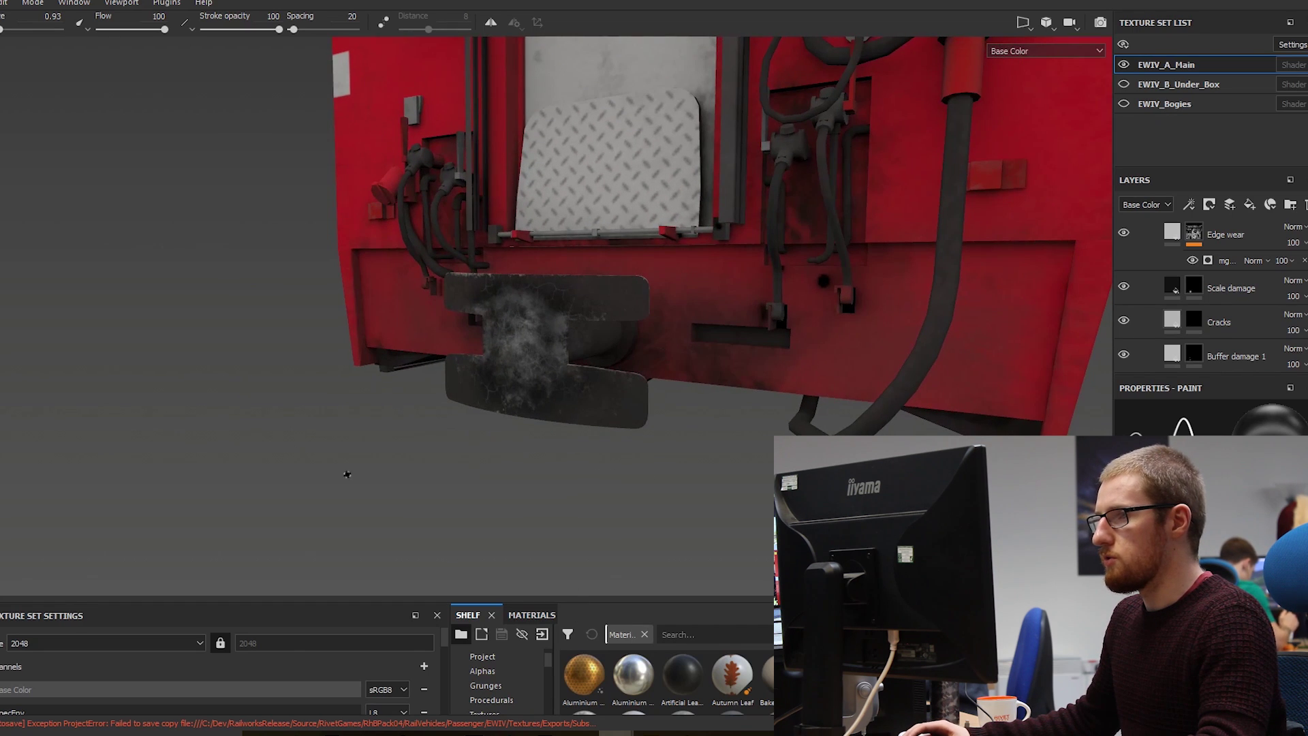
{"action": "right_click_drag", "start_coordinate": [595, 452], "coordinate": [655, 170], "text": "alt"}
{"action": "middle_click_drag", "start_coordinate": [648, 339], "coordinate": [644, 432], "text": "alt"}
{"action": "right_click_drag", "start_coordinate": [644, 433], "coordinate": [633, 303], "text": "alt"}
{"action": "left_click_drag", "start_coordinate": [633, 303], "coordinate": [601, 352], "text": "alt"}
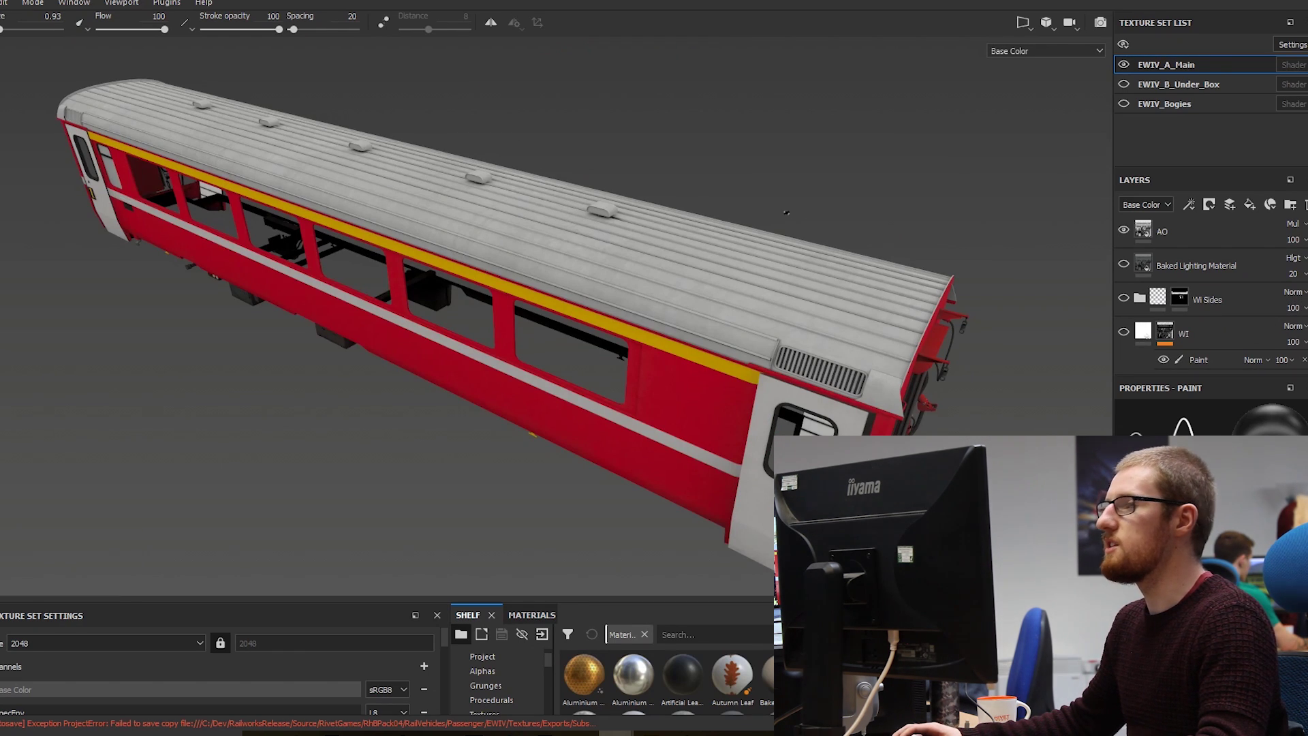
Turn on the WI and WI Sides winter layers with the carriage's roof and end in view
{"action": "left_click_drag", "start_coordinate": [787, 212], "coordinate": [505, 308], "text": "alt"}
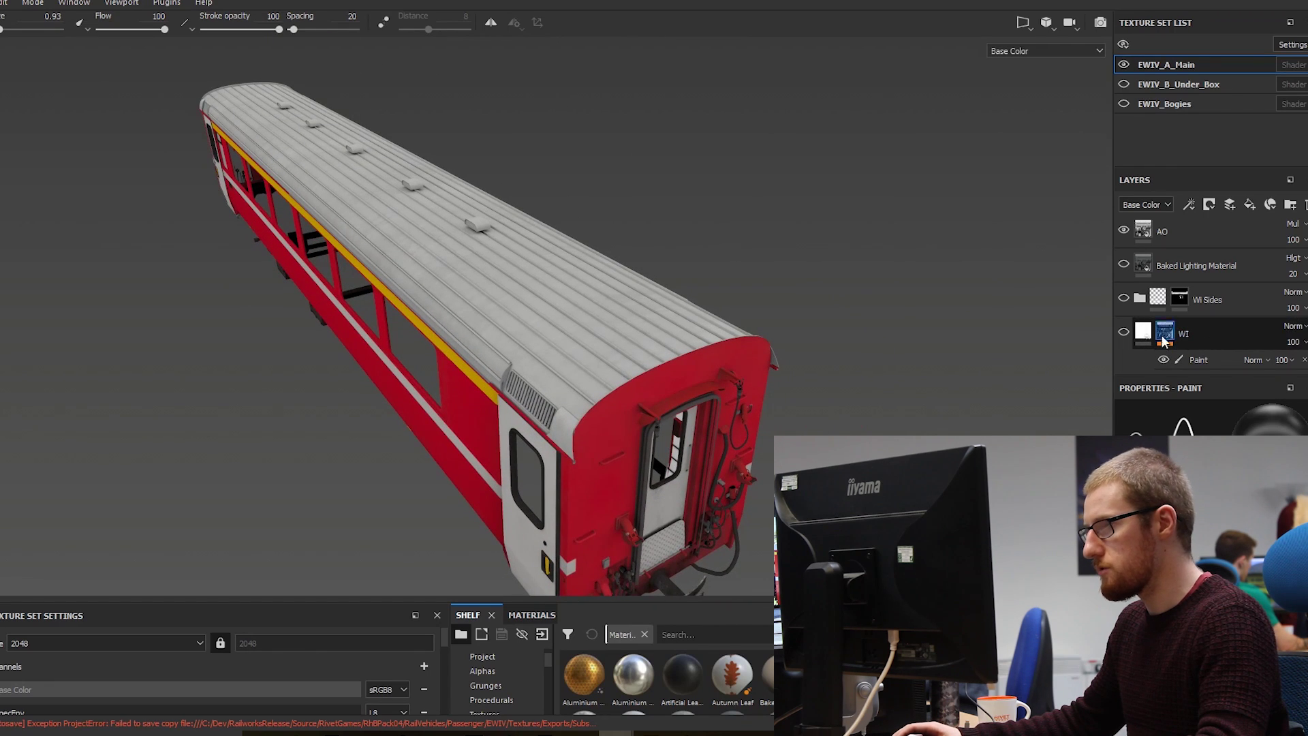
{"action": "scroll", "coordinate": [1163, 302], "scroll_direction": "down", "scroll_amount": 2}
{"action": "left_click", "coordinate": [1123, 289]}
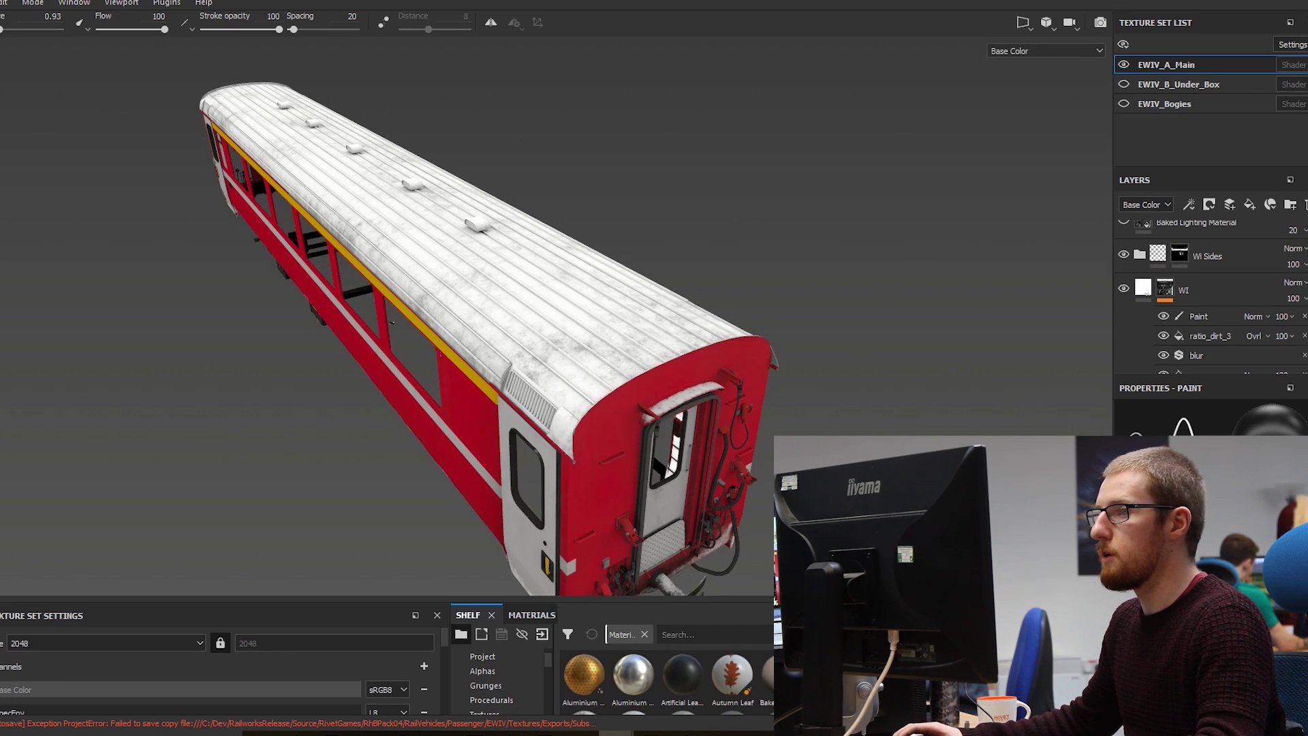
Examine the snow on the roof, along both sides and above the end door
{"action": "left_click_drag", "start_coordinate": [532, 408], "coordinate": [293, 398], "text": "alt"}
{"action": "middle_click_drag", "start_coordinate": [293, 398], "coordinate": [470, 395], "text": "alt"}
{"action": "left_click_drag", "start_coordinate": [470, 395], "coordinate": [129, 354], "text": "alt"}
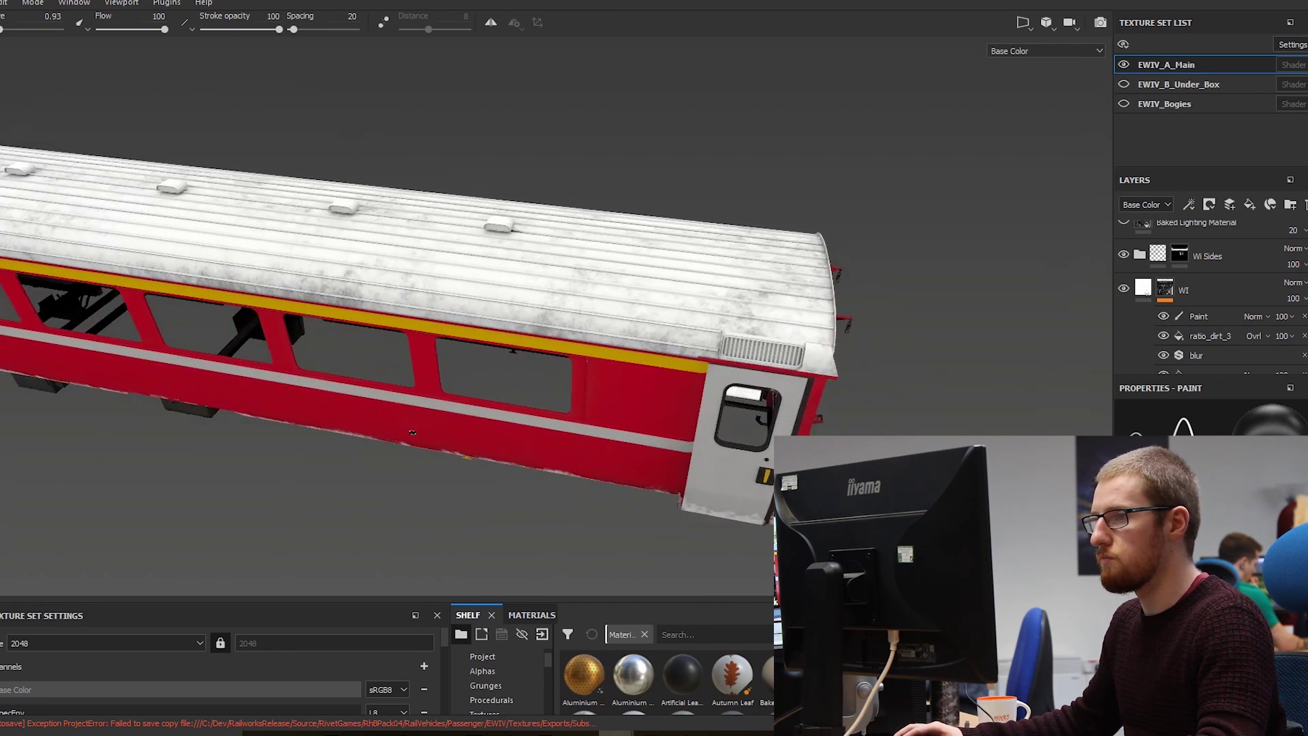
{"action": "middle_click_drag", "start_coordinate": [129, 354], "coordinate": [510, 455], "text": "alt"}
{"action": "left_click_drag", "start_coordinate": [511, 455], "coordinate": [347, 449], "text": "alt"}
{"action": "middle_click_drag", "start_coordinate": [347, 449], "coordinate": [443, 438], "text": "alt"}
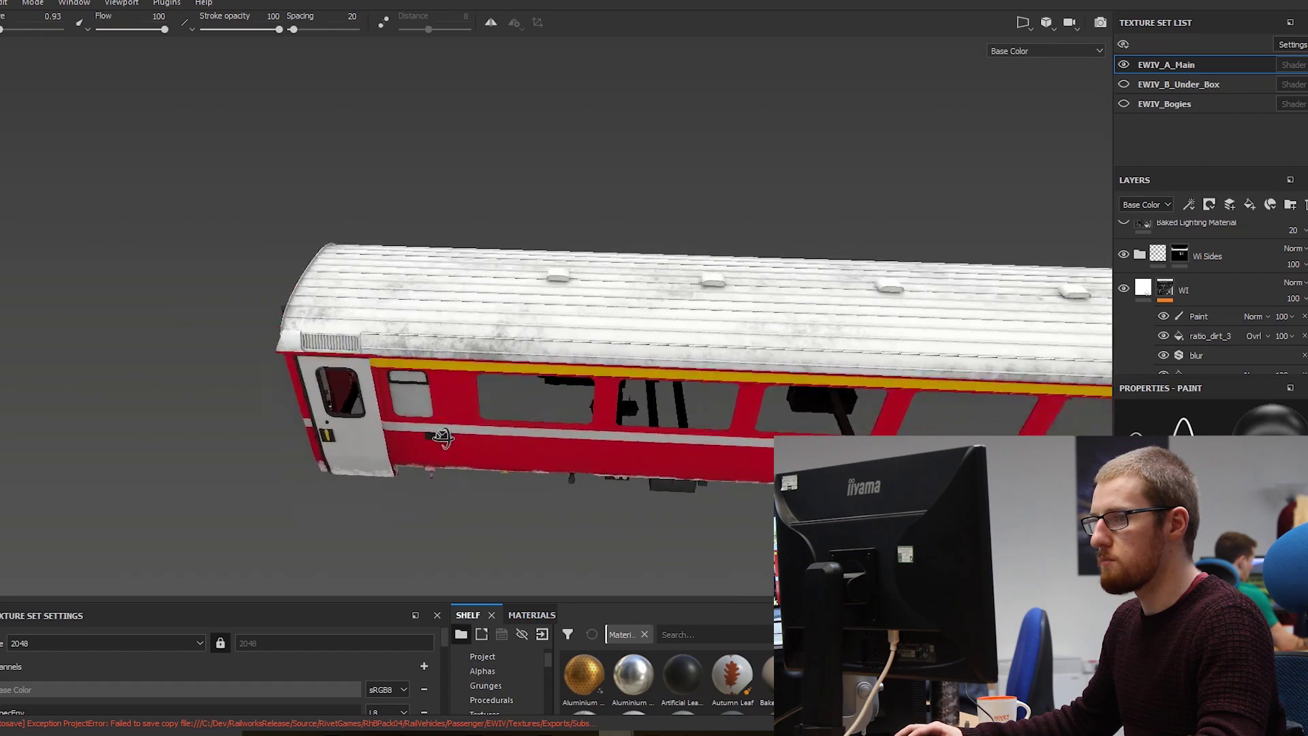
{"action": "left_click_drag", "start_coordinate": [444, 438], "coordinate": [425, 468], "text": "alt"}
{"action": "left_click_drag", "start_coordinate": [340, 423], "coordinate": [508, 444], "text": "alt"}
{"action": "right_click_drag", "start_coordinate": [442, 467], "coordinate": [570, 359], "text": "alt"}
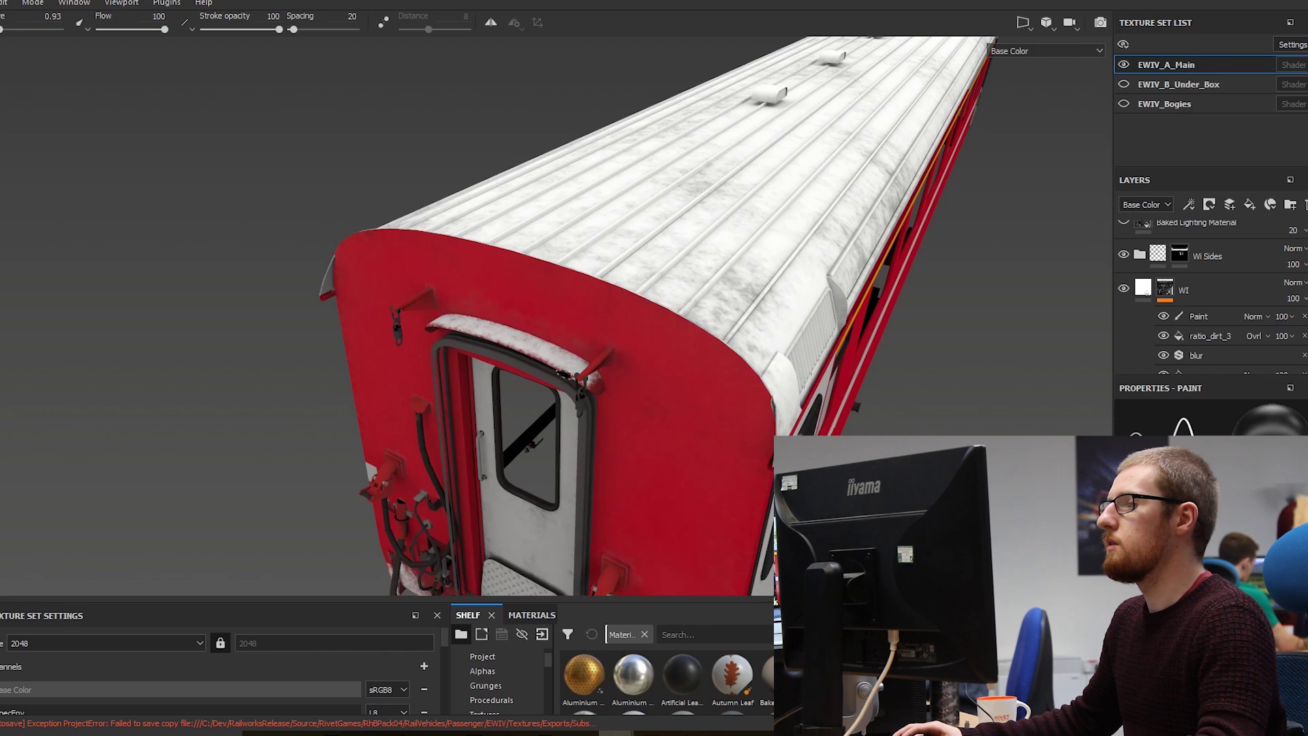
Examine the snow around the buffer, the lower end panel and the bottom edge of the carriage side
{"action": "left_click_drag", "start_coordinate": [570, 404], "coordinate": [526, 333], "text": "alt"}
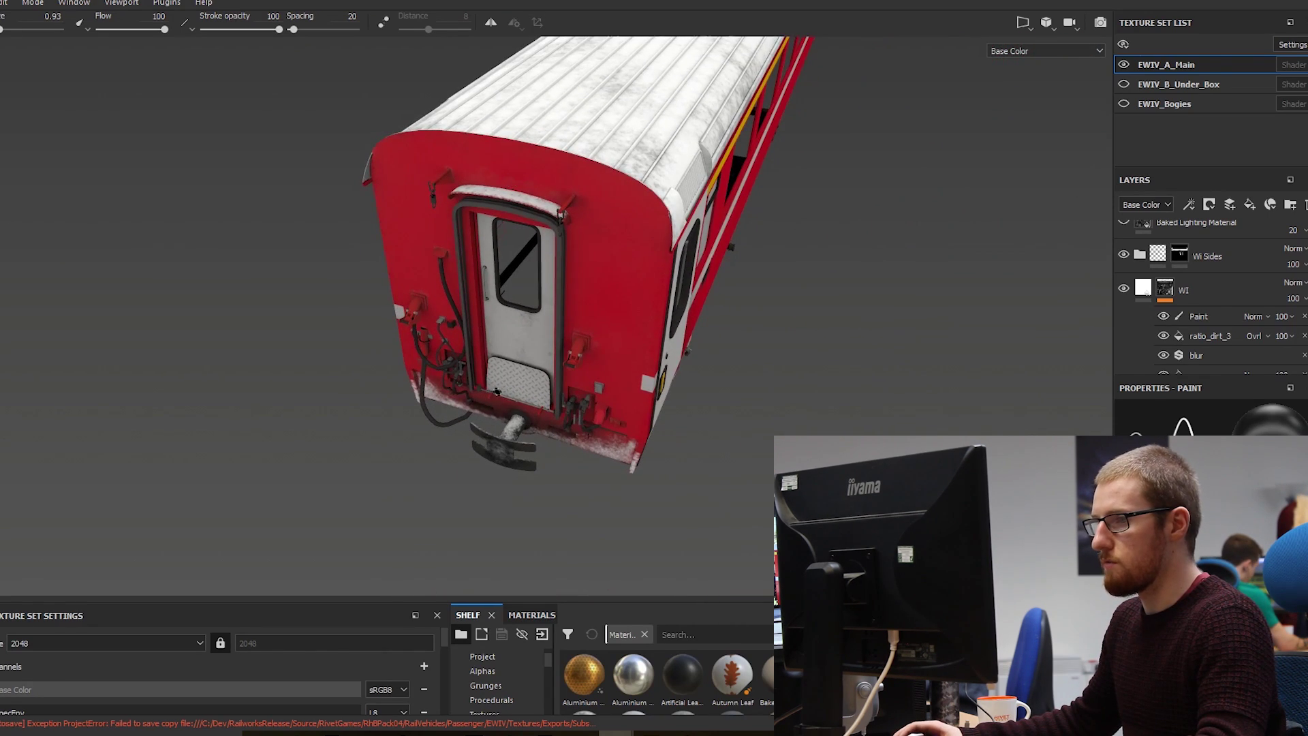
{"action": "left_click_drag", "start_coordinate": [499, 433], "coordinate": [467, 381], "text": "alt"}
{"action": "right_click_drag", "start_coordinate": [504, 402], "coordinate": [611, 380], "text": "alt"}
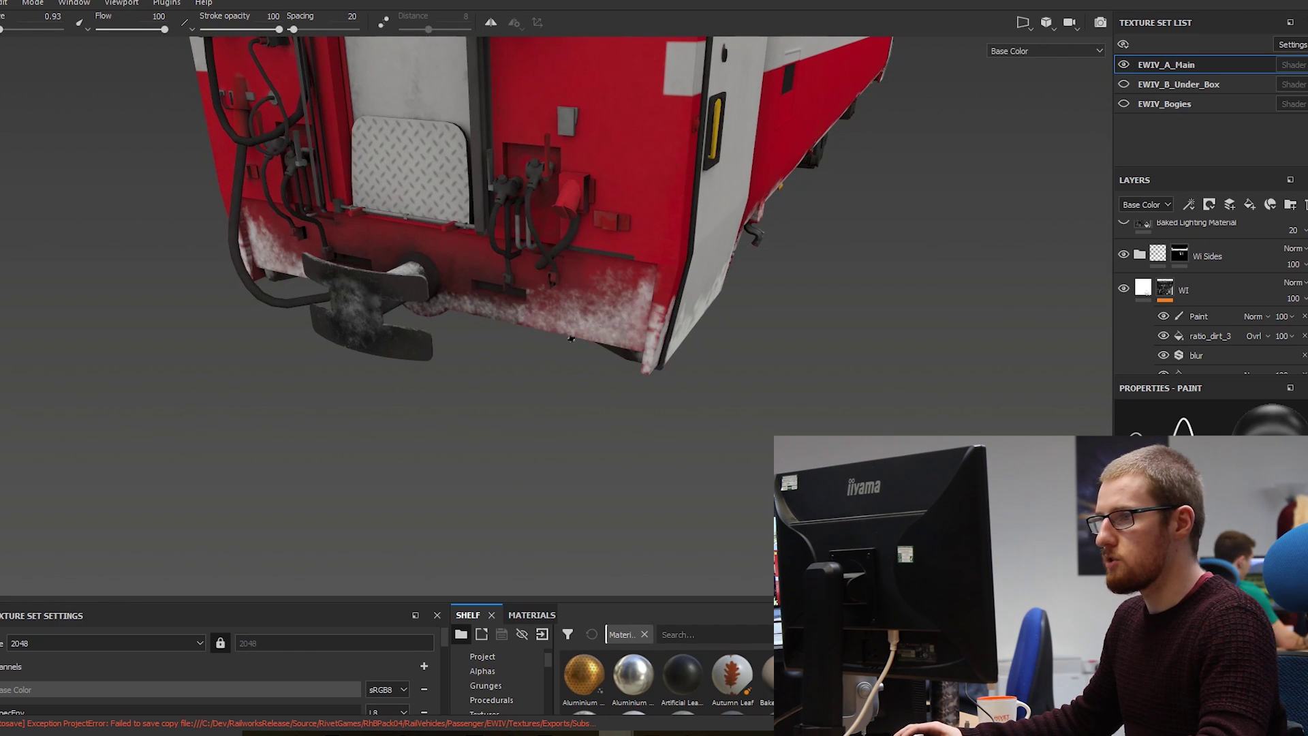
{"action": "left_click_drag", "start_coordinate": [617, 325], "coordinate": [447, 292], "text": "alt"}
{"action": "right_click_drag", "start_coordinate": [446, 293], "coordinate": [403, 423], "text": "alt"}
{"action": "left_click_drag", "start_coordinate": [403, 423], "coordinate": [395, 336], "text": "alt"}
{"action": "left_click_drag", "start_coordinate": [452, 386], "coordinate": [441, 317], "text": "alt"}
{"action": "middle_click_drag", "start_coordinate": [581, 326], "coordinate": [498, 363], "text": "alt"}
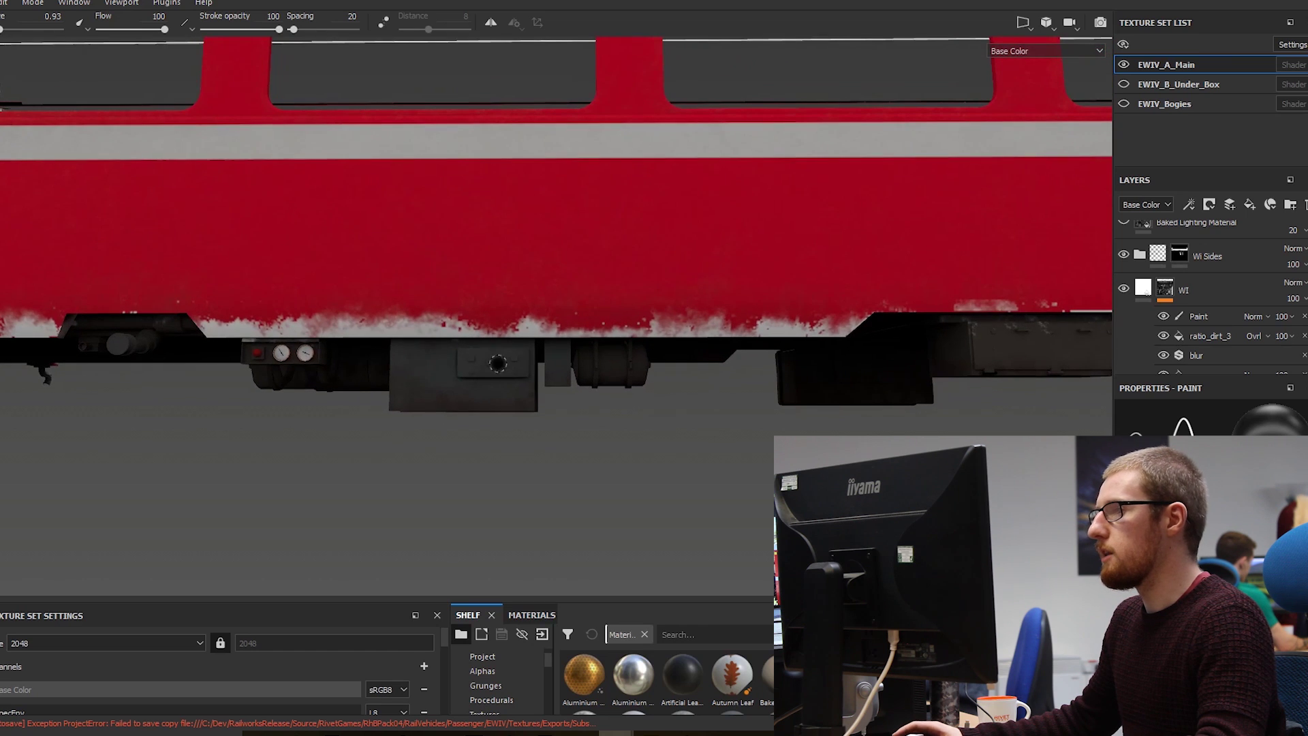
Select the Paint effect in the WI layer's mask and bring up the Brushes category of the shelf for choosing a textured brush
{"action": "left_click", "coordinate": [1208, 318]}
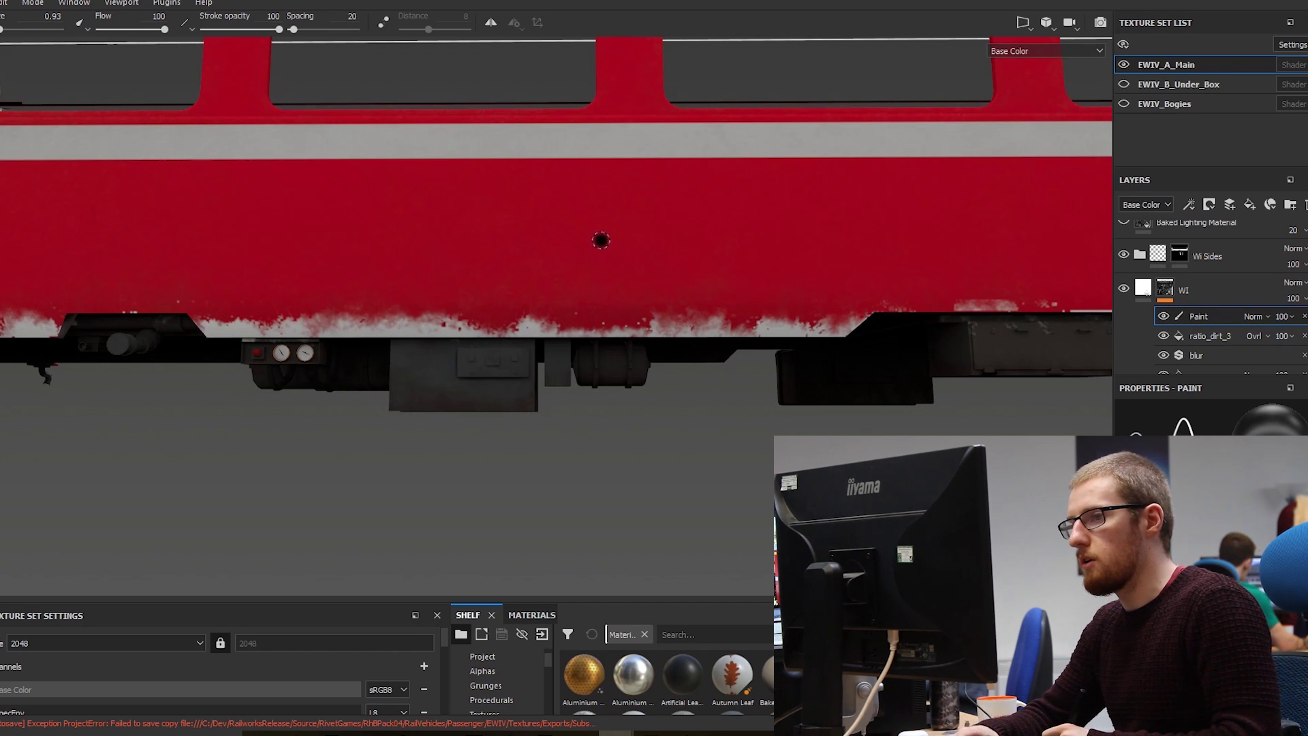
{"action": "key", "text": "bracketright"}
{"action": "key", "text": "bracketright"}
{"action": "key", "text": "bracketright"}
{"action": "key", "text": "bracketright"}
{"action": "key", "text": "bracketright"}
{"action": "key", "text": "bracketright"}
{"action": "key", "text": "bracketright"}
{"action": "key", "text": "bracketright"}
{"action": "key", "text": "bracketright"}
{"action": "key", "text": "bracketright"}
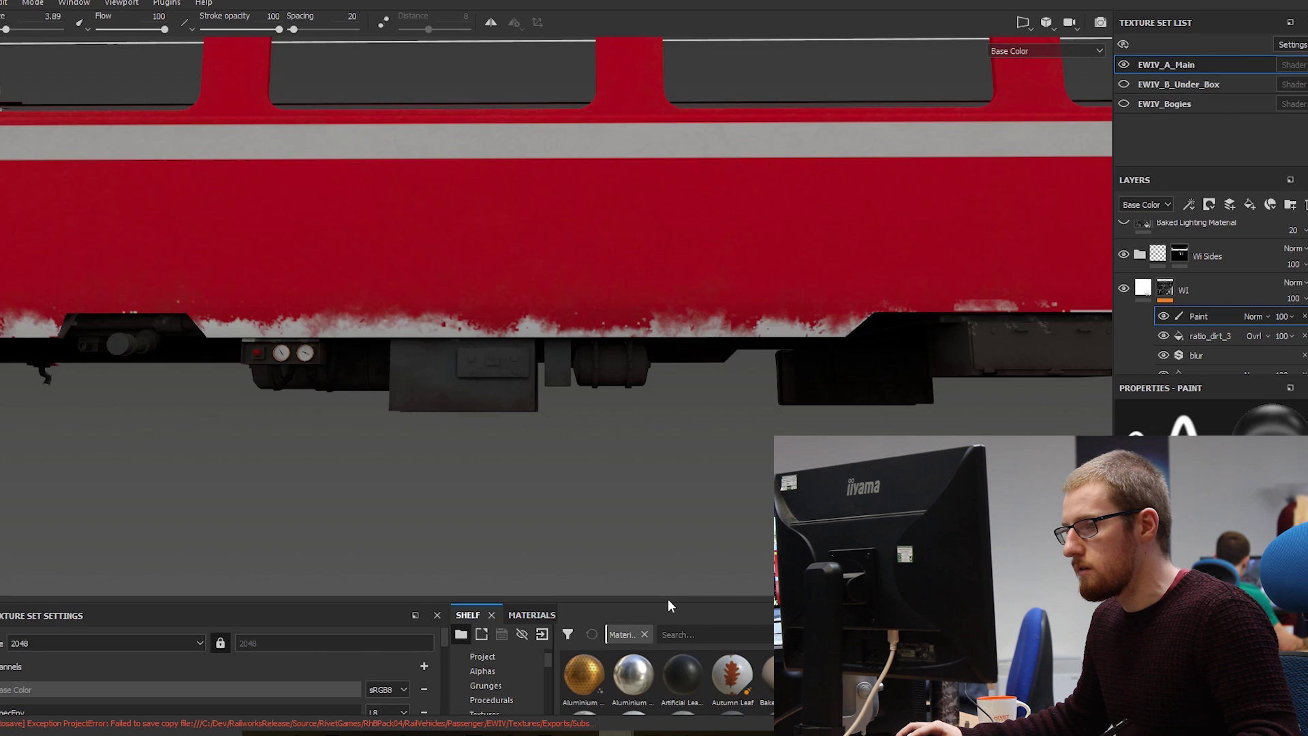
{"action": "left_click_drag", "start_coordinate": [669, 598], "coordinate": [586, 449]}
{"action": "left_click", "coordinate": [474, 525]}
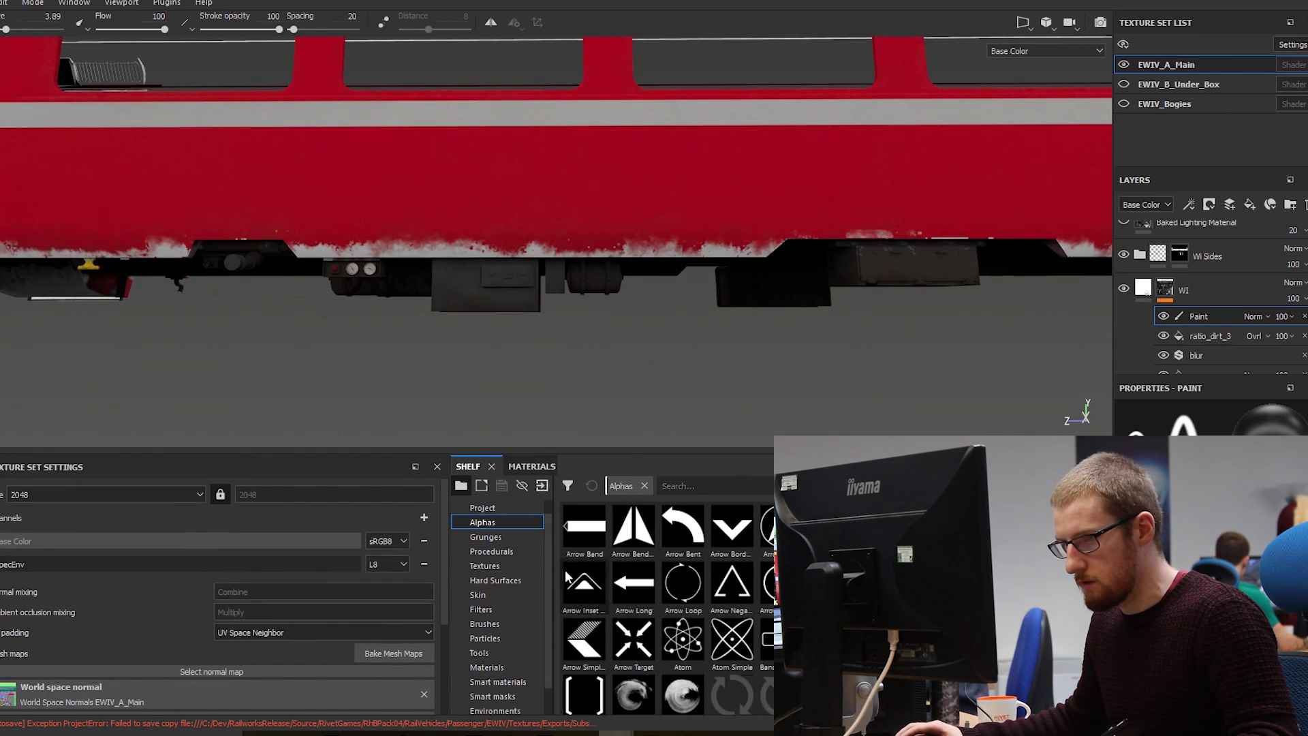
{"action": "left_click", "coordinate": [495, 624]}
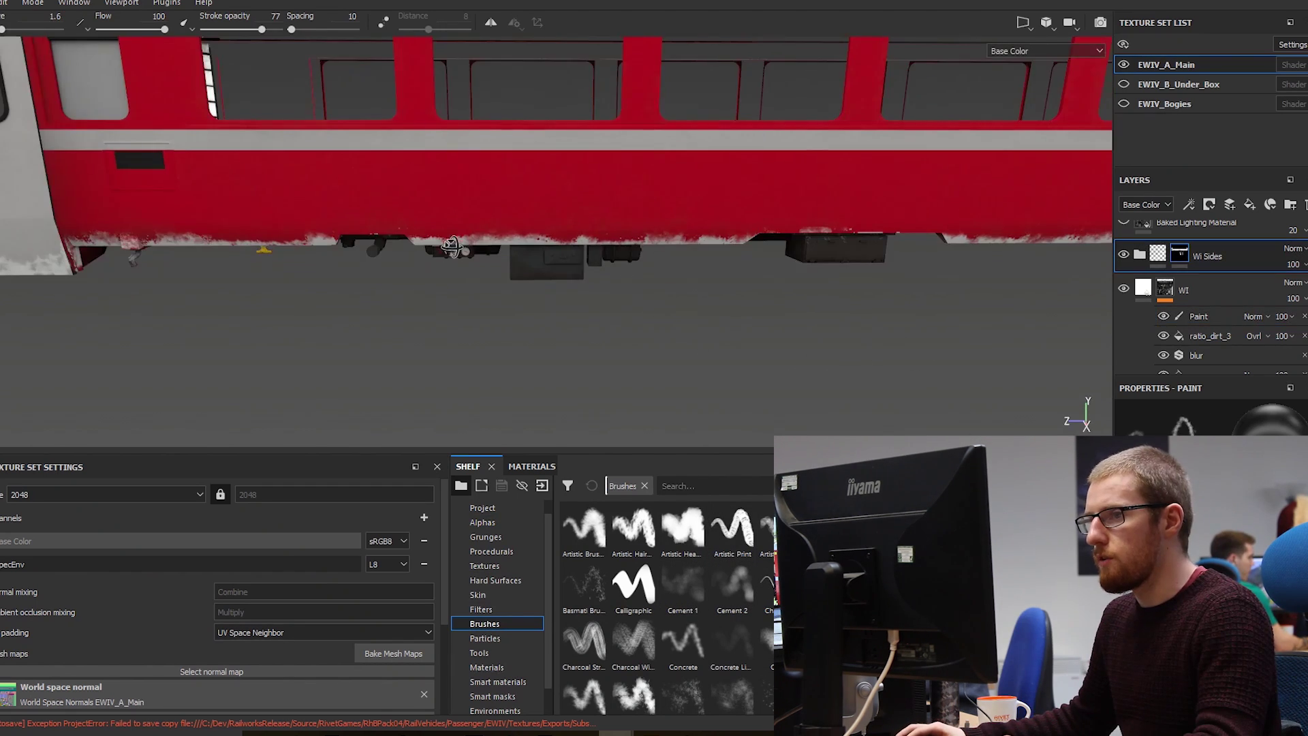
Soften the blocky snow edge above the gauges and equipment box in the WI Sides mask, using brush size 1.6 and stroke opacity 77
{"action": "mouse_move", "coordinate": [450, 247]}
{"action": "right_mouse_down", "text": "alt"}
{"action": "mouse_move", "coordinate": [476, 306]}
{"action": "mouse_move", "coordinate": [507, 294]}
{"action": "mouse_move", "coordinate": [530, 257]}
{"action": "right_mouse_up", "text": "alt"}
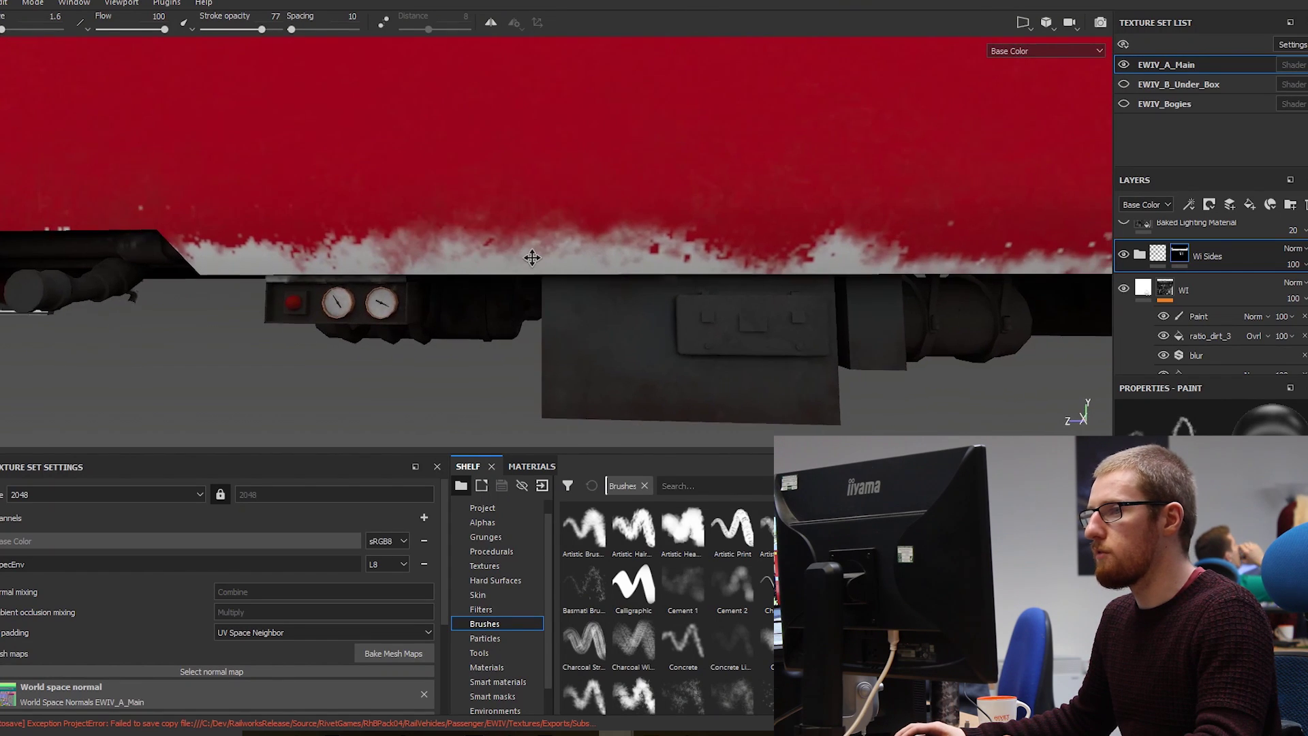
{"action": "middle_click_drag", "start_coordinate": [706, 231], "coordinate": [595, 219], "text": "alt"}
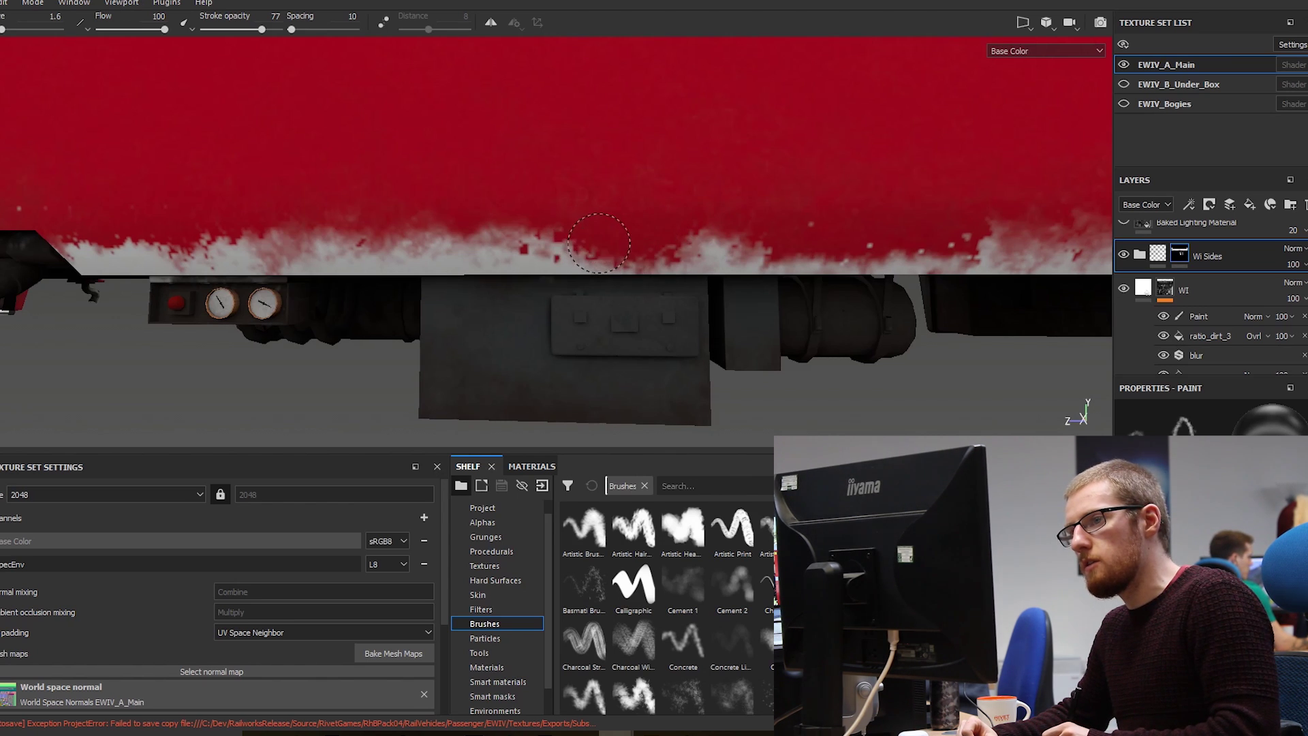
{"action": "mouse_move", "coordinate": [549, 240]}
{"action": "left_mouse_down"}
{"action": "mouse_move", "coordinate": [524, 240]}
{"action": "mouse_move", "coordinate": [539, 244]}
{"action": "left_mouse_up"}
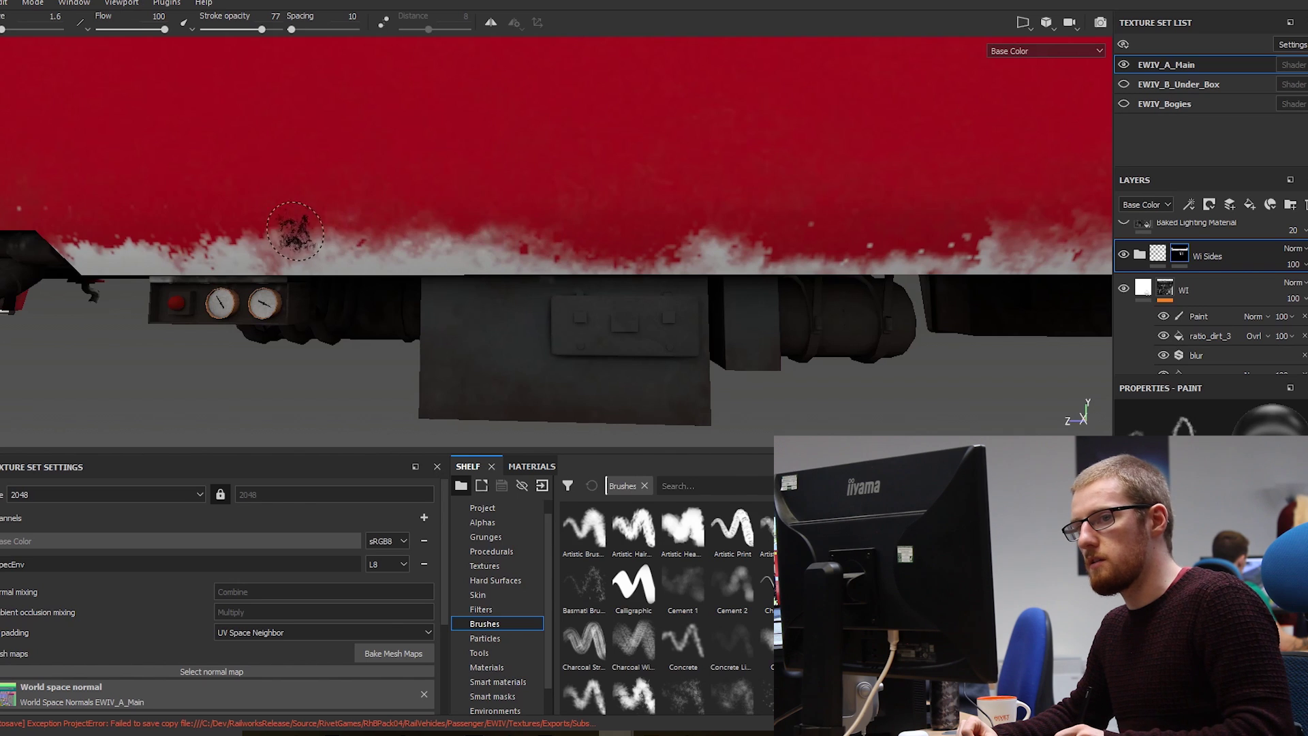
{"action": "left_click_drag", "start_coordinate": [221, 241], "coordinate": [133, 244]}
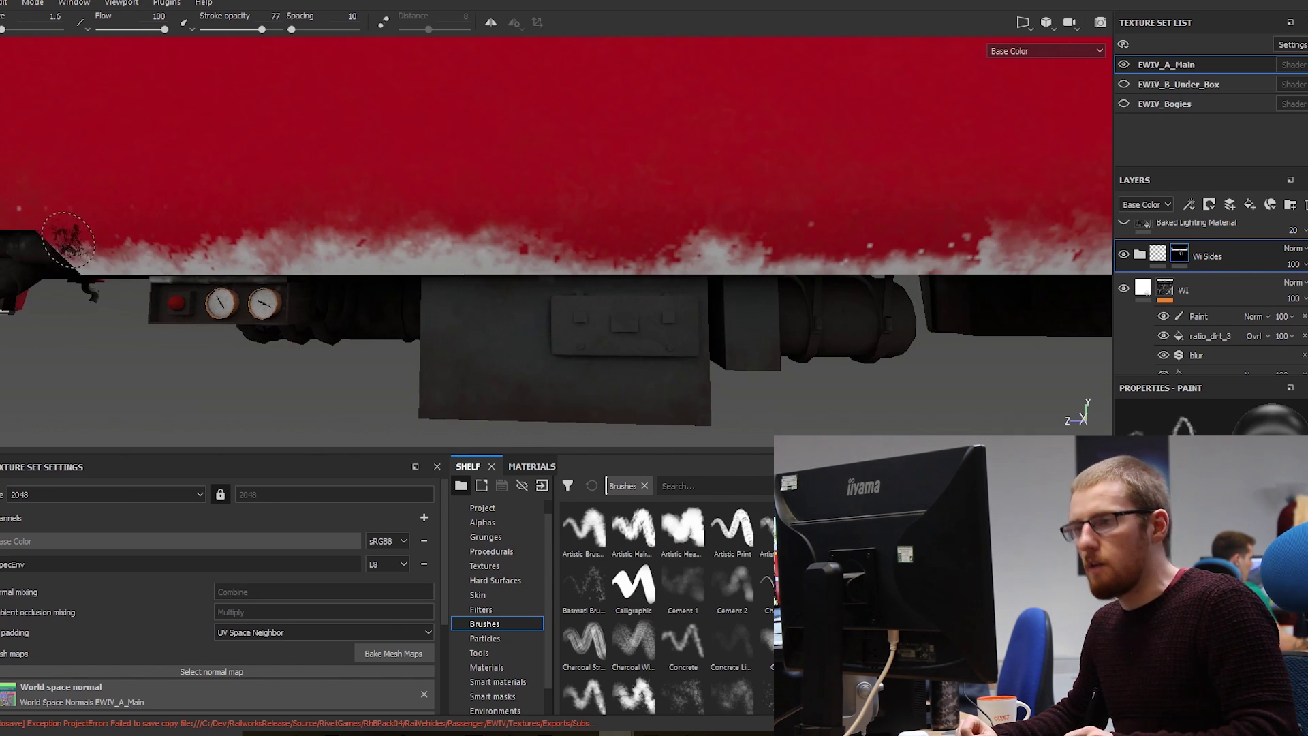
Touch up the WI Sides mask near the sloped skirt cut-out and above the long underframe box, reducing the brush size to 0.74 for the thin strip
{"action": "mouse_move", "coordinate": [538, 211]}
{"action": "middle_mouse_down"}
{"action": "mouse_move", "coordinate": [375, 252]}
{"action": "mouse_move", "coordinate": [204, 254]}
{"action": "middle_mouse_up"}
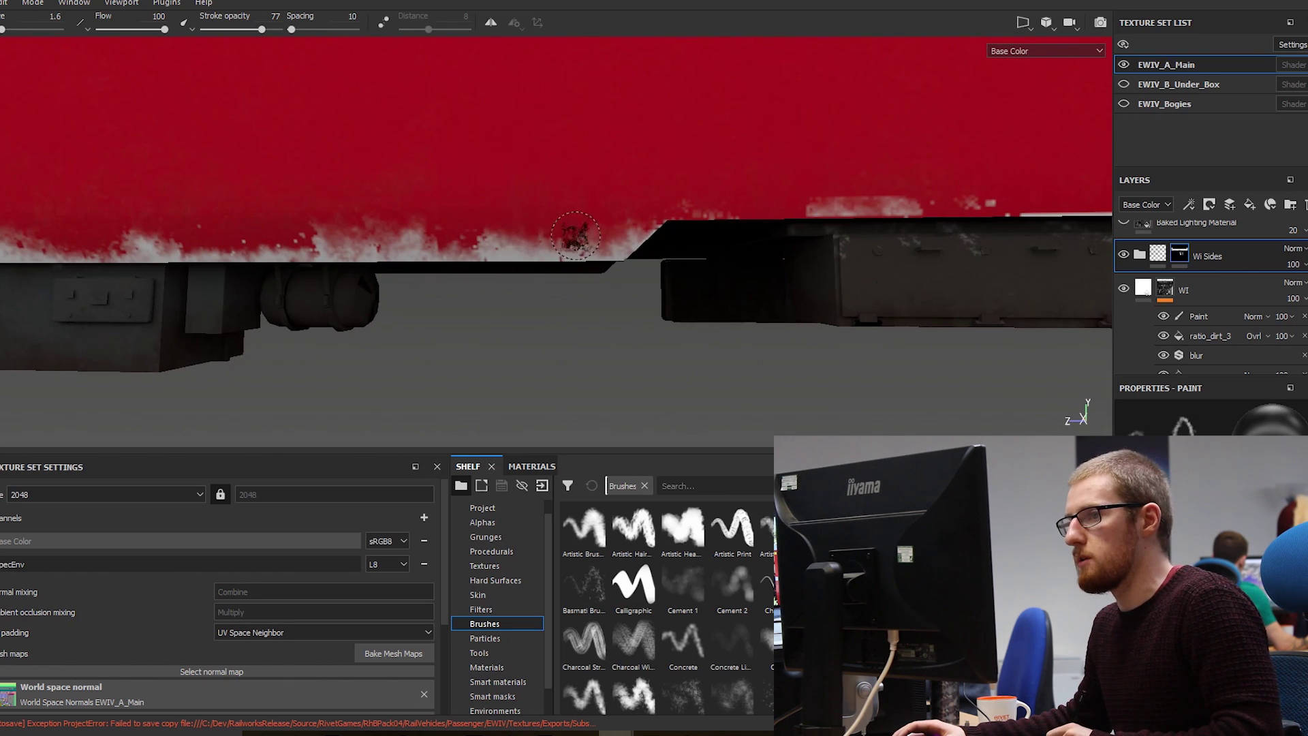
{"action": "left_click_drag", "start_coordinate": [497, 242], "coordinate": [464, 244]}
{"action": "middle_click_drag", "start_coordinate": [863, 204], "coordinate": [494, 222], "text": "alt"}
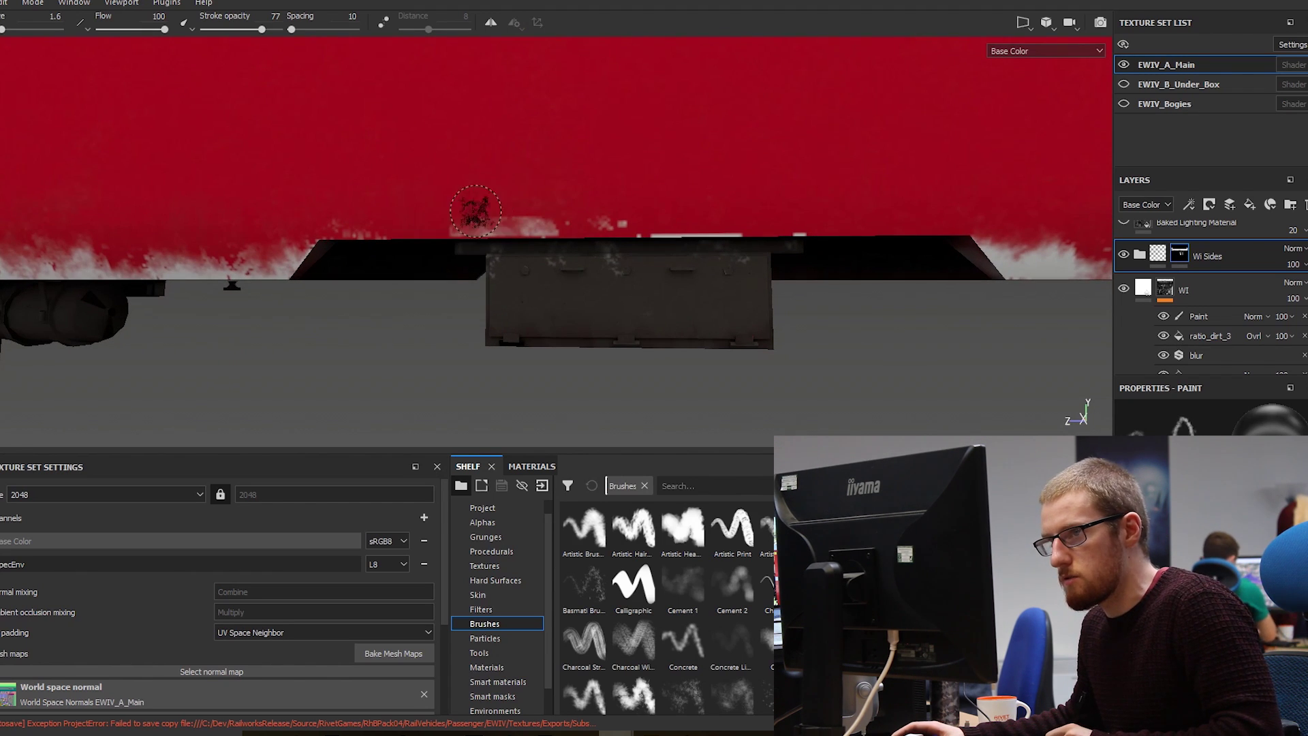
{"action": "left_click_drag", "start_coordinate": [559, 231], "coordinate": [431, 226]}
{"action": "middle_click_drag", "start_coordinate": [677, 252], "coordinate": [498, 254], "text": "alt"}
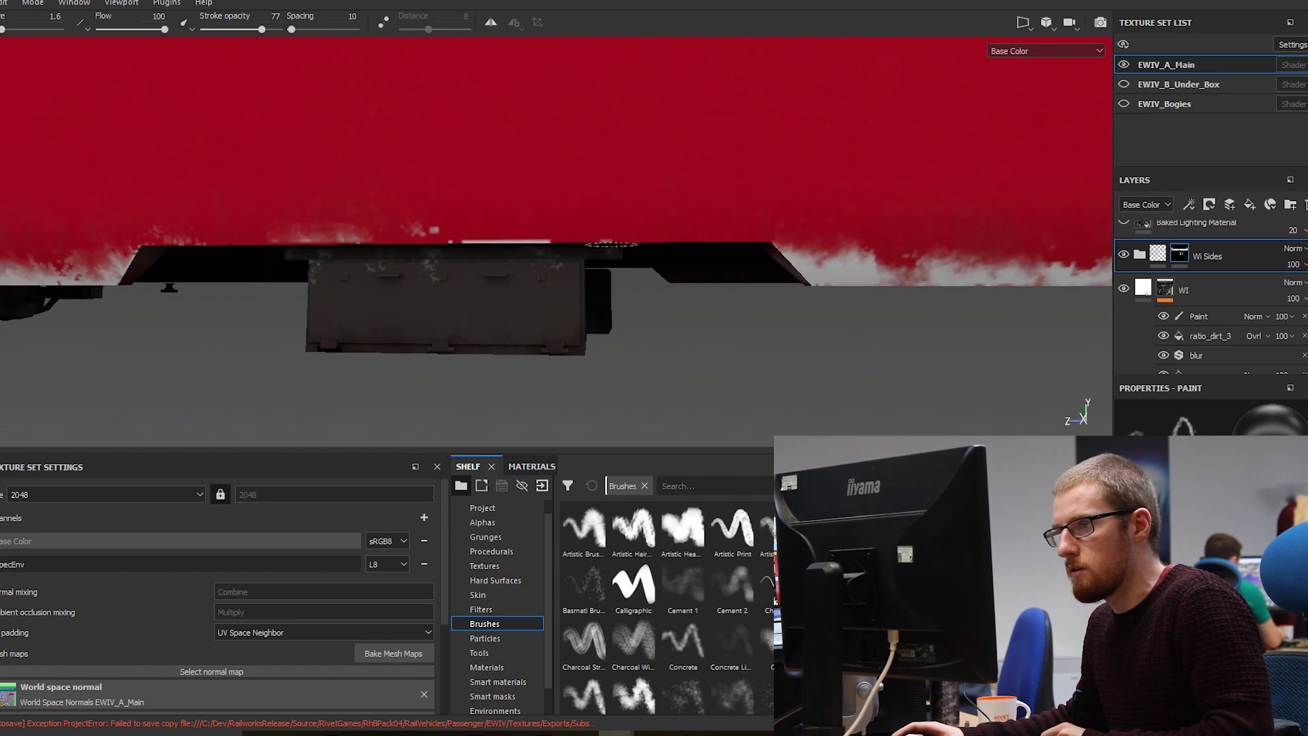
{"action": "right_click_drag", "start_coordinate": [600, 225], "coordinate": [538, 230], "text": "ctrl"}
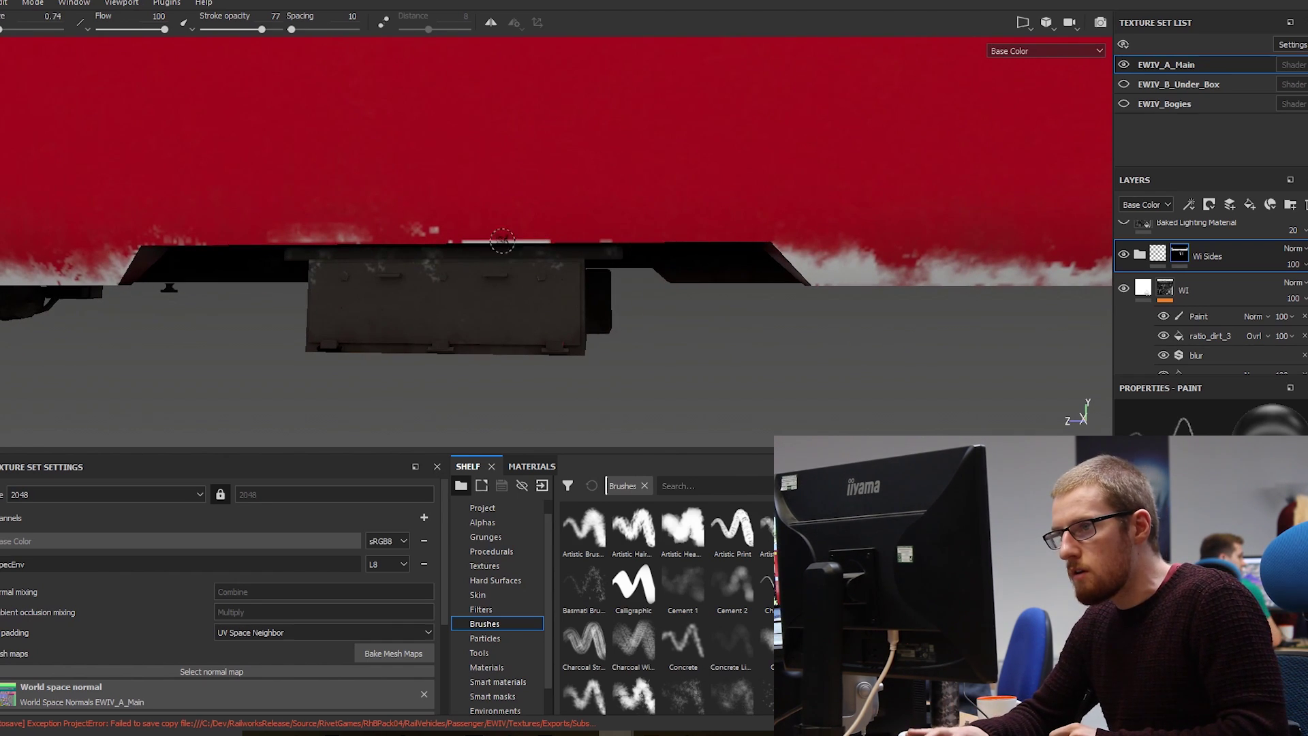
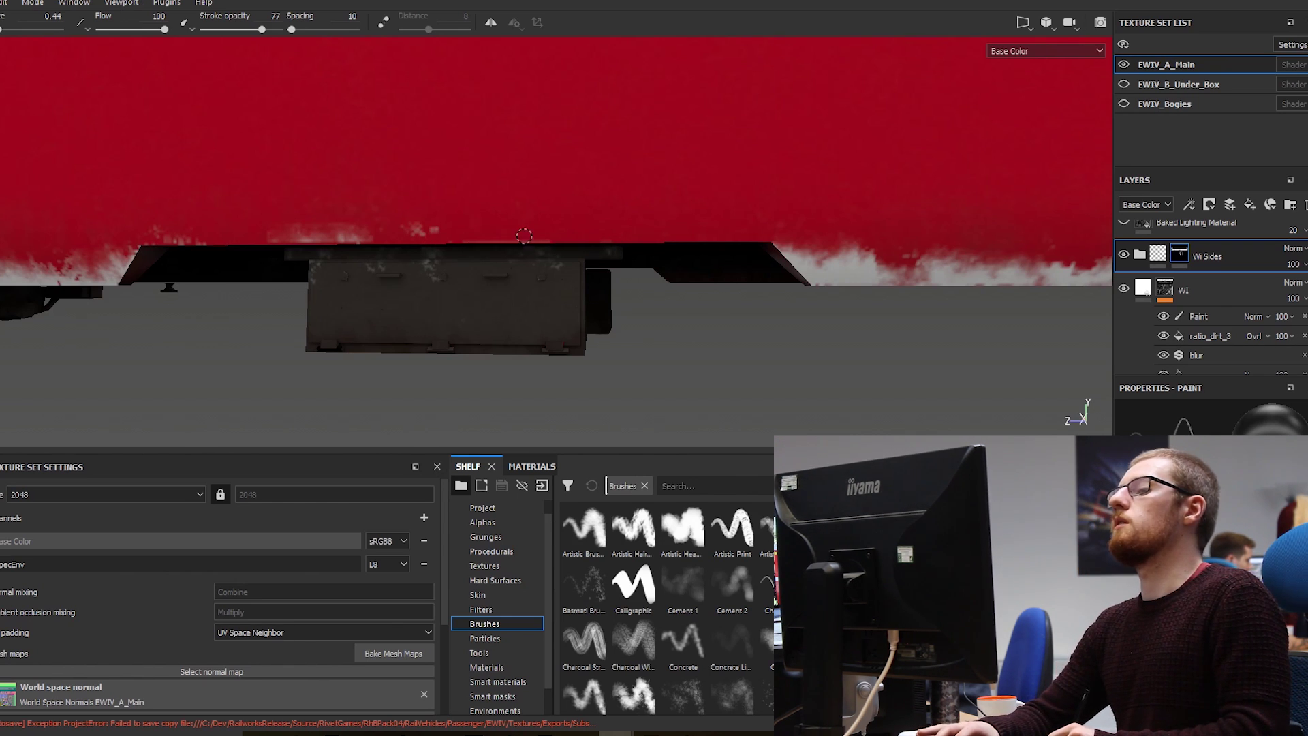
Touch up the snow edge along the carriage side's lower edge in the WI Sides mask, with brush size 1.61
{"action": "right_click_drag", "start_coordinate": [674, 121], "coordinate": [724, 266], "text": "alt"}
{"action": "middle_click_drag", "start_coordinate": [940, 239], "coordinate": [681, 255], "text": "alt"}
{"action": "right_click_drag", "start_coordinate": [681, 255], "coordinate": [674, 362], "text": "alt"}
{"action": "middle_click_drag", "start_coordinate": [613, 242], "coordinate": [564, 233], "text": "alt"}
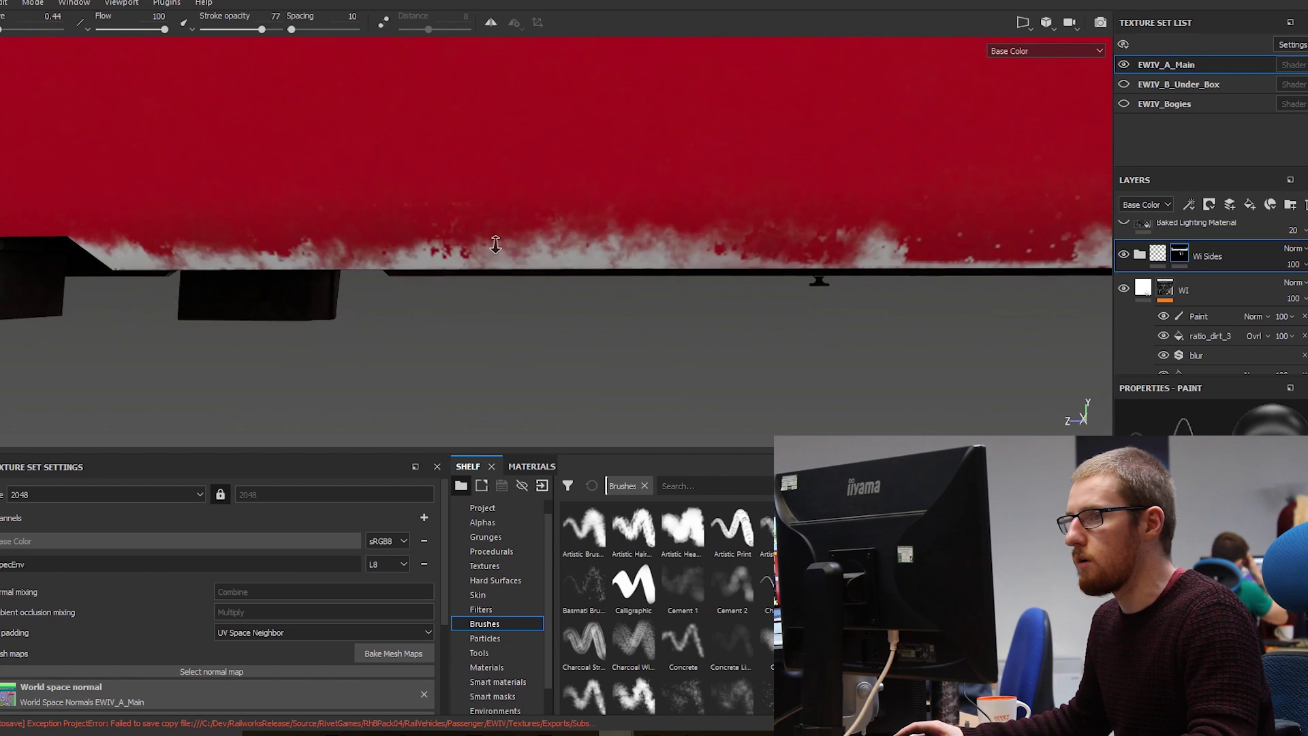
{"action": "right_click_drag", "start_coordinate": [495, 244], "coordinate": [470, 237], "text": "alt"}
{"action": "mouse_move", "coordinate": [688, 227]}
{"action": "middle_mouse_down", "text": "alt"}
{"action": "mouse_move", "coordinate": [575, 238]}
{"action": "mouse_move", "coordinate": [521, 264]}
{"action": "mouse_move", "coordinate": [517, 244]}
{"action": "middle_mouse_up", "text": "alt"}
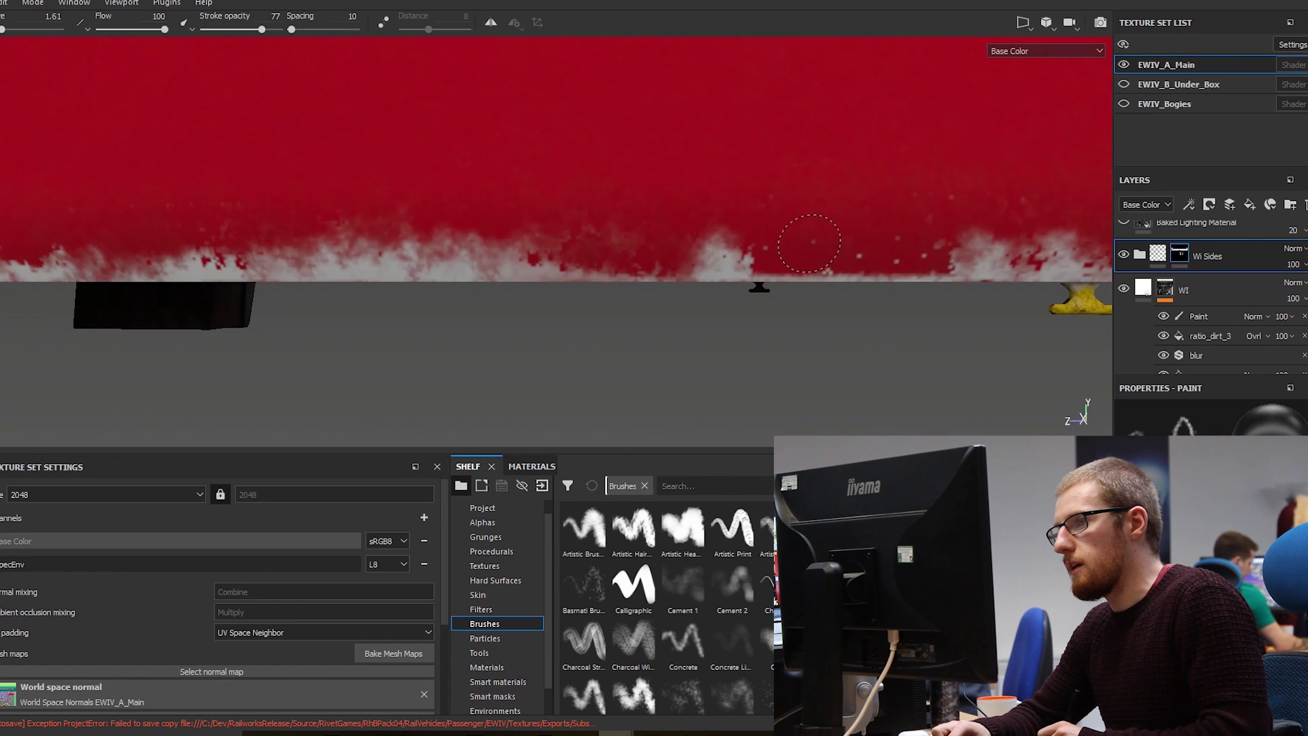
{"action": "mouse_move", "coordinate": [927, 245]}
{"action": "left_mouse_down"}
{"action": "mouse_move", "coordinate": [957, 228]}
{"action": "mouse_move", "coordinate": [957, 240]}
{"action": "left_mouse_up"}
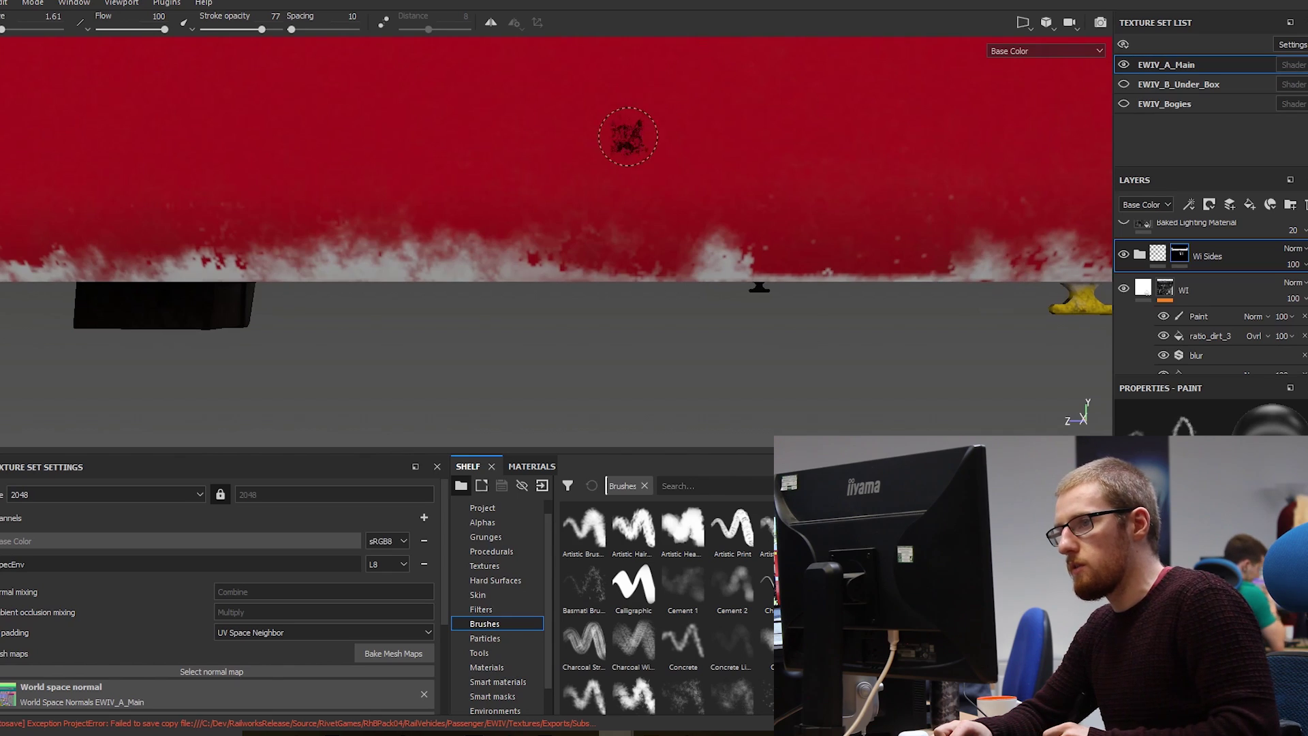
{"action": "left_click_drag", "start_coordinate": [744, 251], "coordinate": [697, 235]}
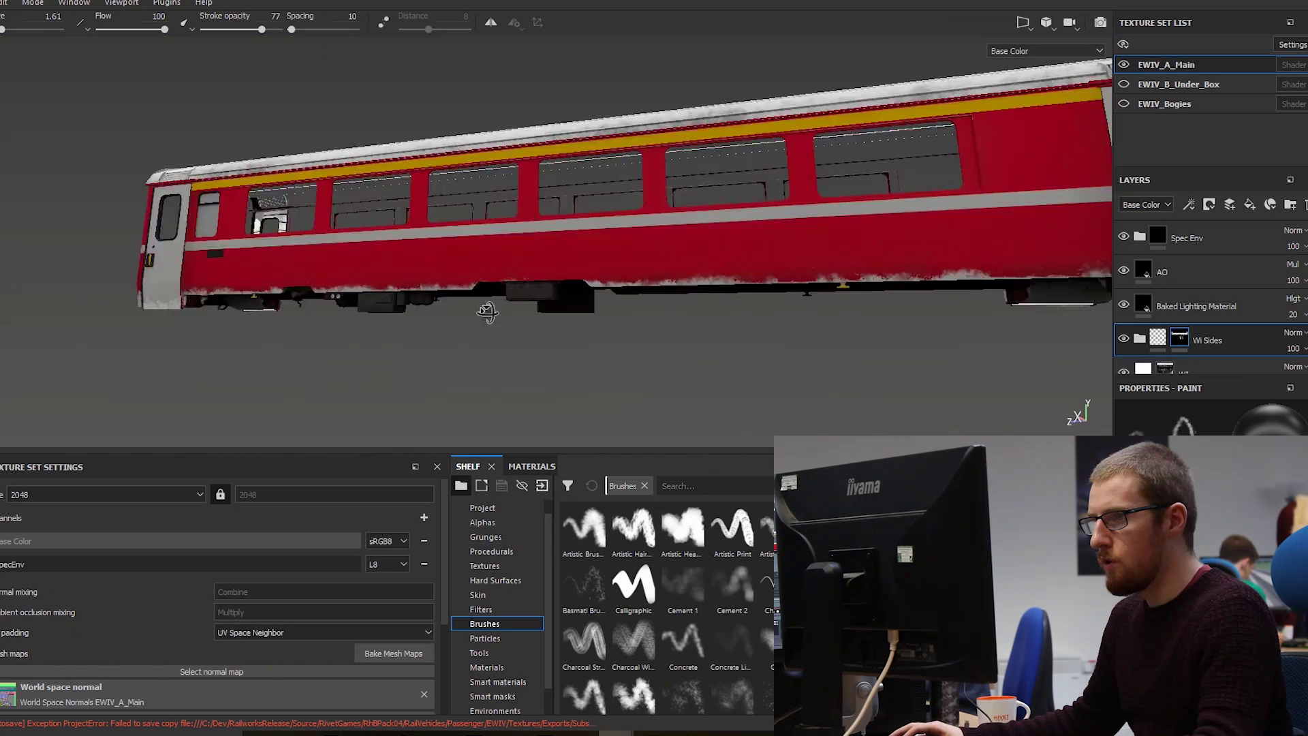
Return to a view of the whole carriage side and hide the WI Sides and WI snow layers
{"action": "left_click_drag", "start_coordinate": [488, 312], "coordinate": [461, 312], "text": "alt"}
{"action": "middle_click_drag", "start_coordinate": [461, 313], "coordinate": [415, 313], "text": "alt"}
{"action": "left_click_drag", "start_coordinate": [415, 313], "coordinate": [555, 320], "text": "alt"}
{"action": "scroll", "coordinate": [555, 320], "scroll_direction": "down", "scroll_amount": 2}
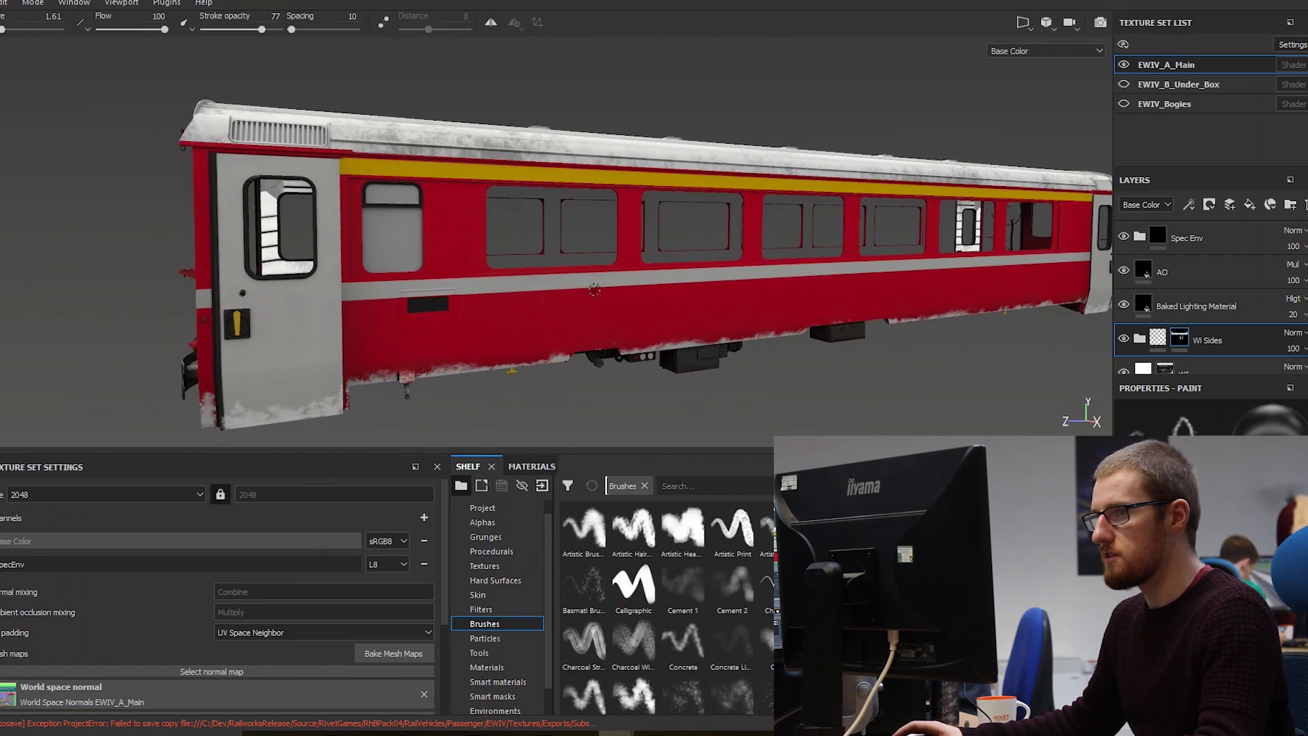
{"action": "scroll", "coordinate": [1134, 334], "scroll_direction": "down", "scroll_amount": 1}
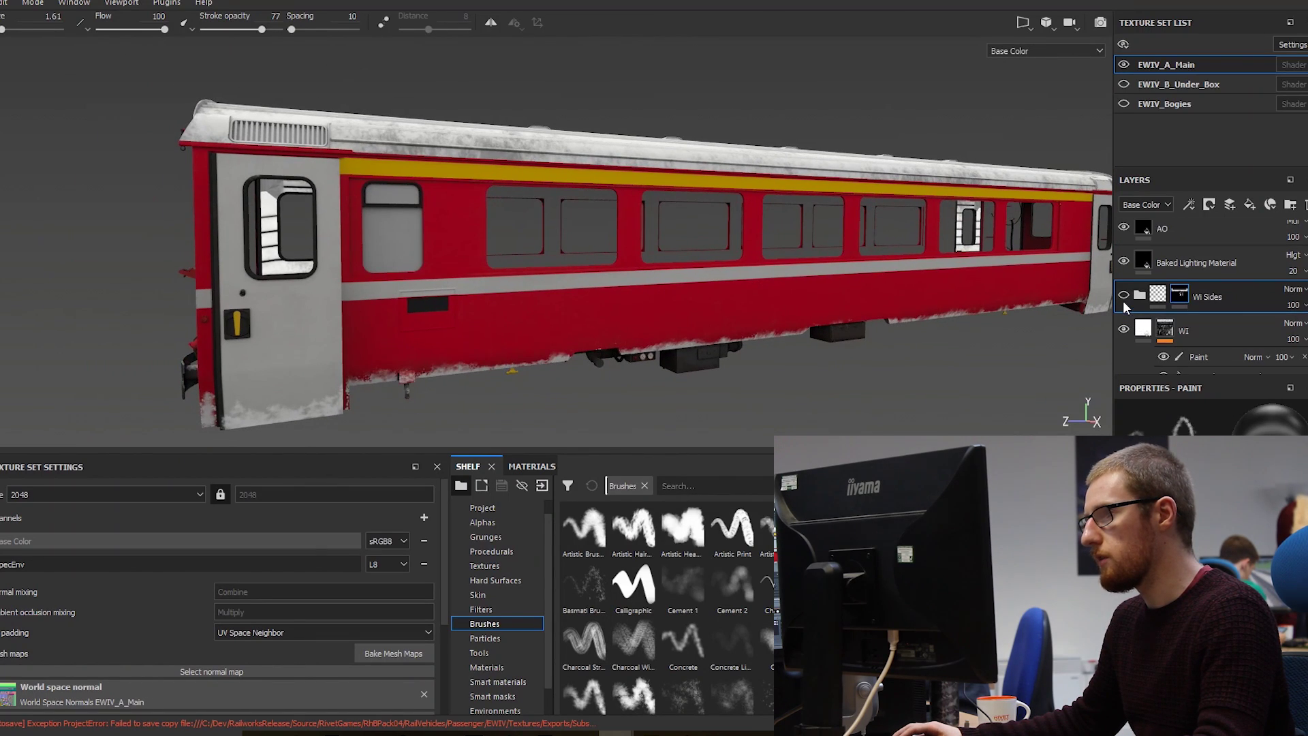
{"action": "left_click_drag", "start_coordinate": [599, 310], "coordinate": [380, 307], "text": "alt"}
{"action": "left_click_drag", "start_coordinate": [150, 326], "coordinate": [560, 314], "text": "alt"}
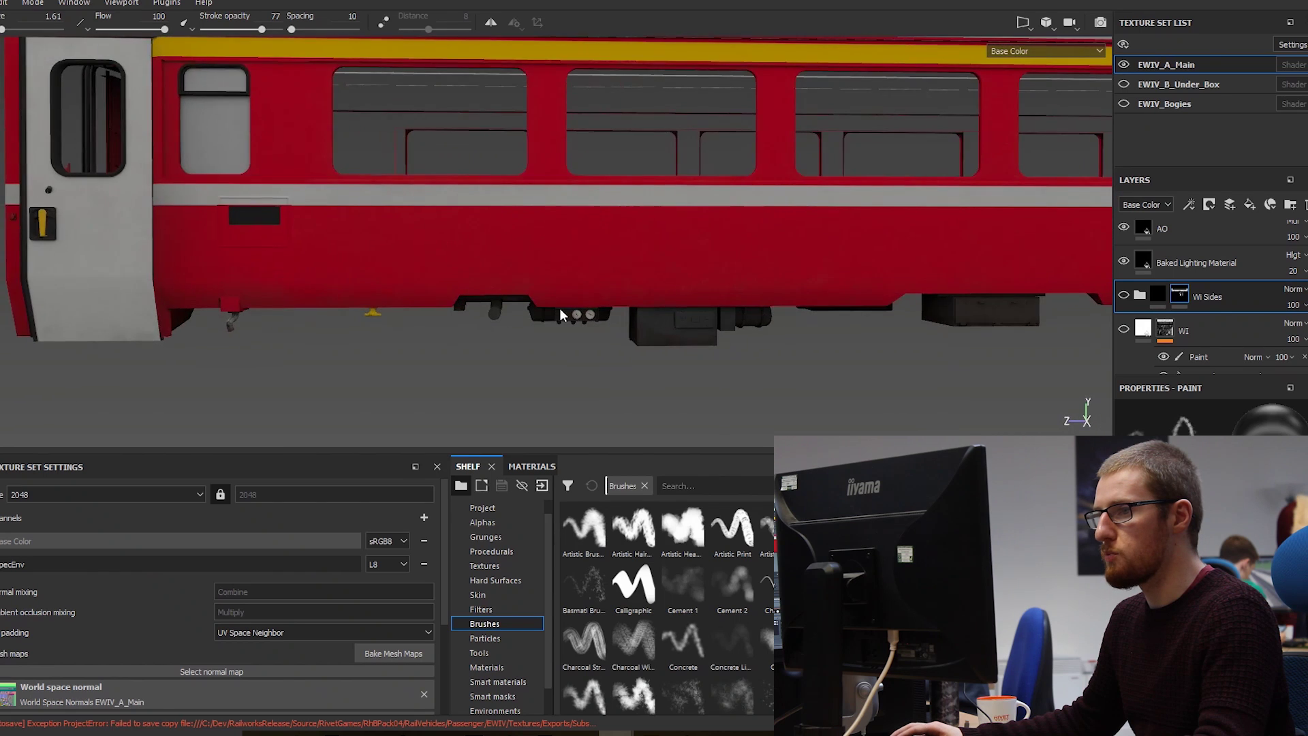
Examine the snow-free carriage along its full side, roof and underframe
{"action": "middle_click_drag", "start_coordinate": [560, 310], "coordinate": [170, 303], "text": "alt"}
{"action": "right_click_drag", "start_coordinate": [273, 293], "coordinate": [475, 171], "text": "alt"}
{"action": "middle_click_drag", "start_coordinate": [286, 279], "coordinate": [694, 281], "text": "alt"}
{"action": "middle_click_drag", "start_coordinate": [468, 272], "coordinate": [689, 283], "text": "alt"}
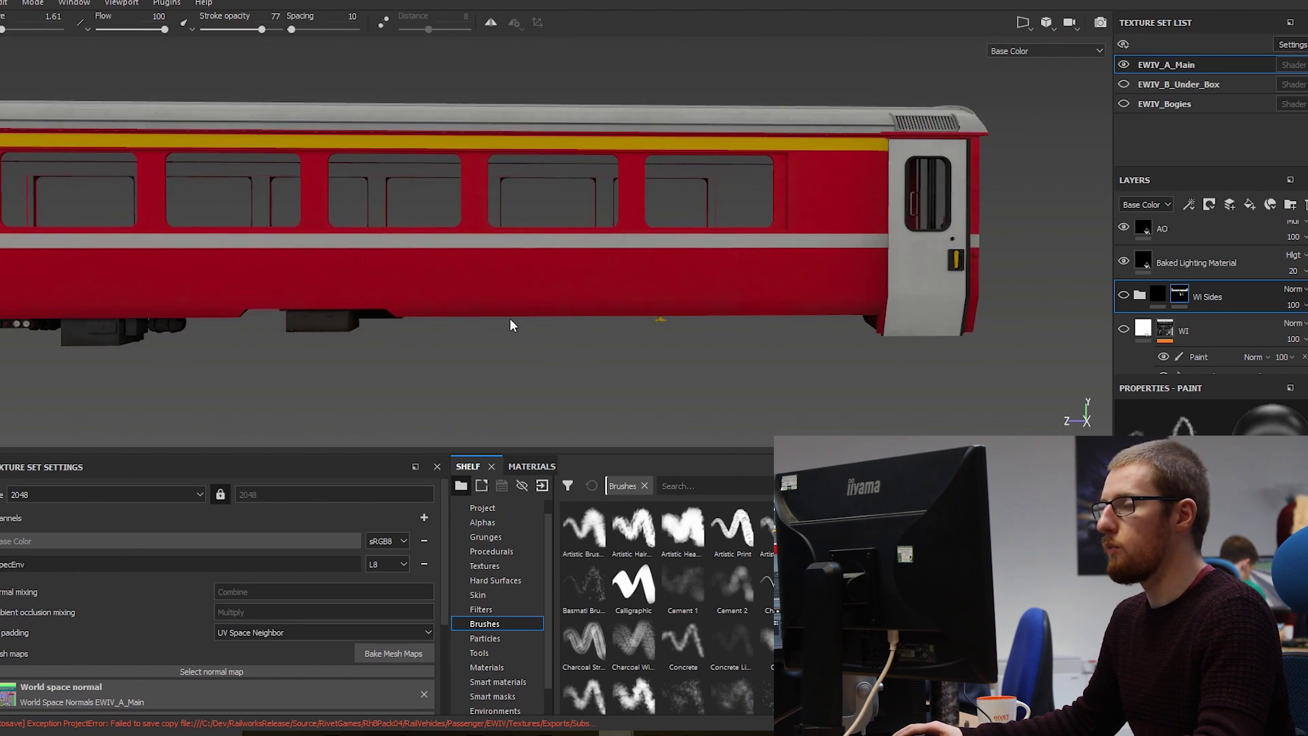
{"action": "left_click_drag", "start_coordinate": [512, 325], "coordinate": [543, 316], "text": "alt"}
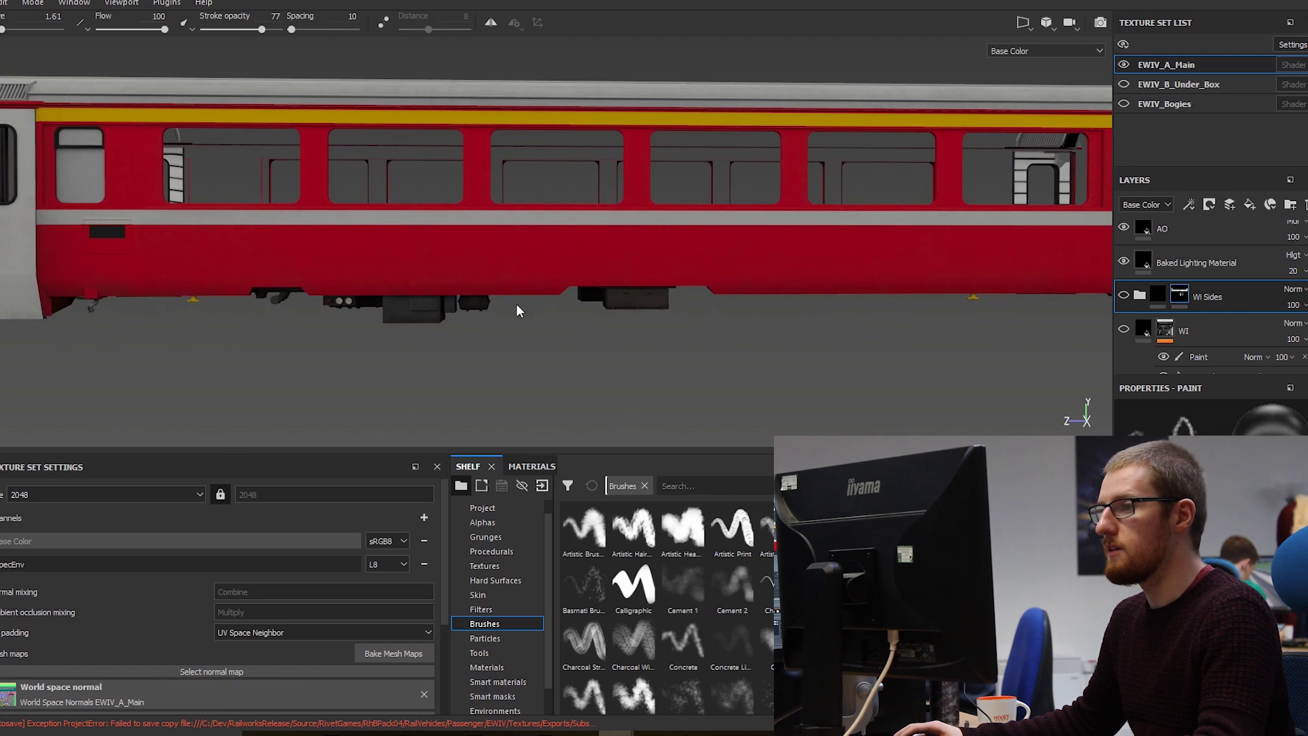
{"action": "left_click_drag", "start_coordinate": [378, 308], "coordinate": [412, 248], "text": "alt"}
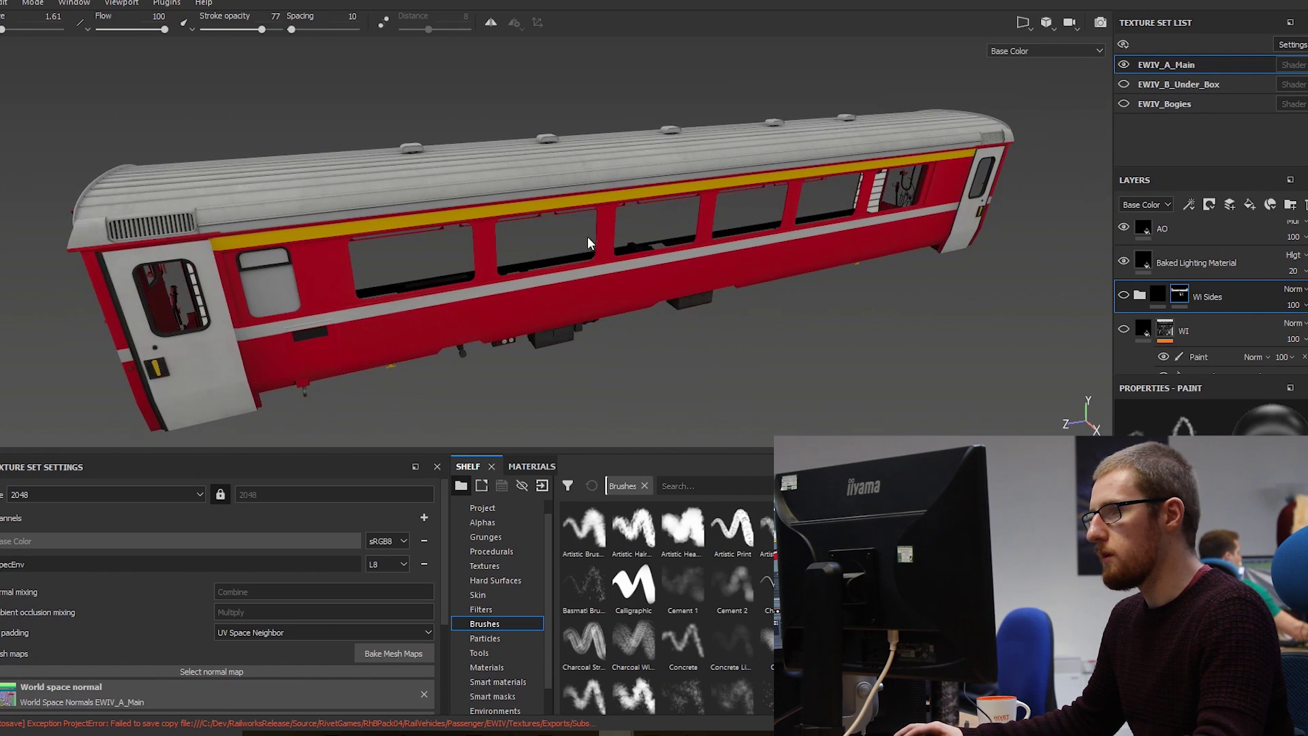
{"action": "left_click_drag", "start_coordinate": [590, 243], "coordinate": [428, 251], "text": "alt"}
{"action": "left_click_drag", "start_coordinate": [737, 254], "coordinate": [686, 257], "text": "alt"}
{"action": "left_click_drag", "start_coordinate": [499, 280], "coordinate": [504, 262], "text": "alt"}
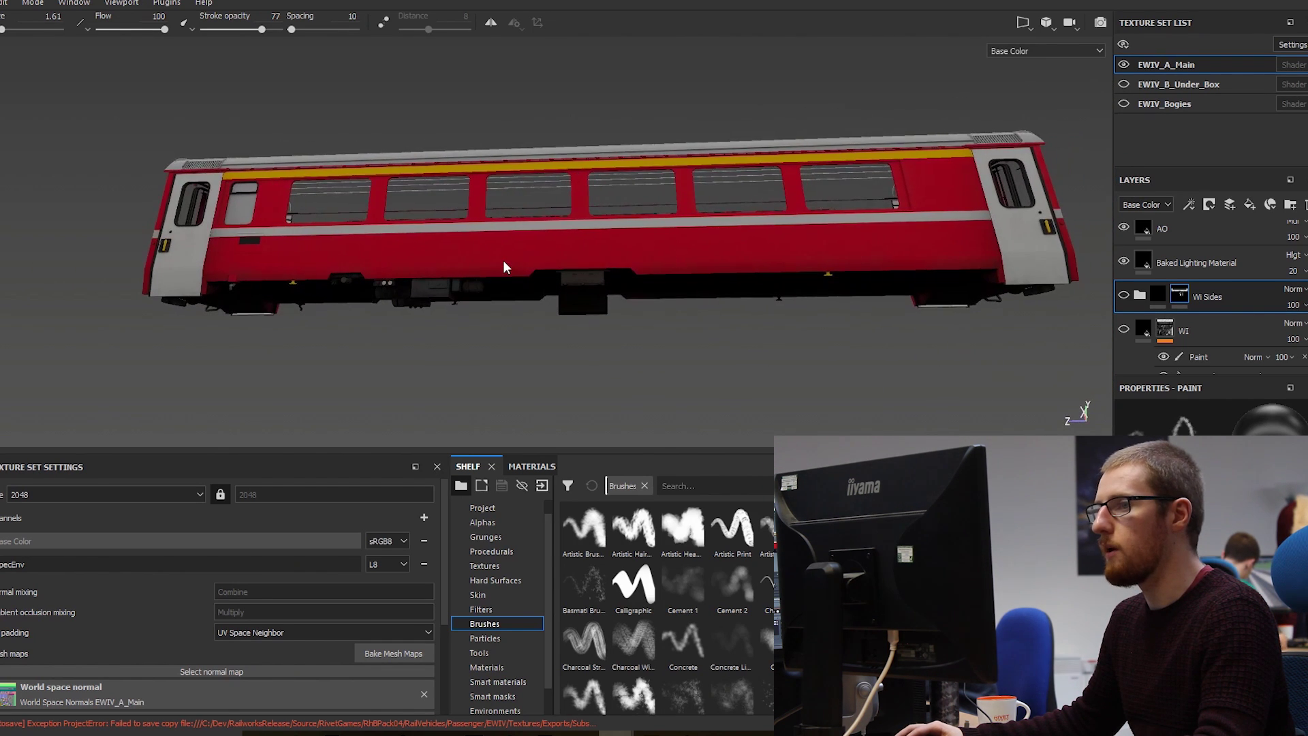
Isolate the EWIV_Bogies texture set and show its Base Metals and Dirt/ Grime folders above the INIT layer
{"action": "right_click", "coordinate": [662, 282], "text": "ctrl+alt"}
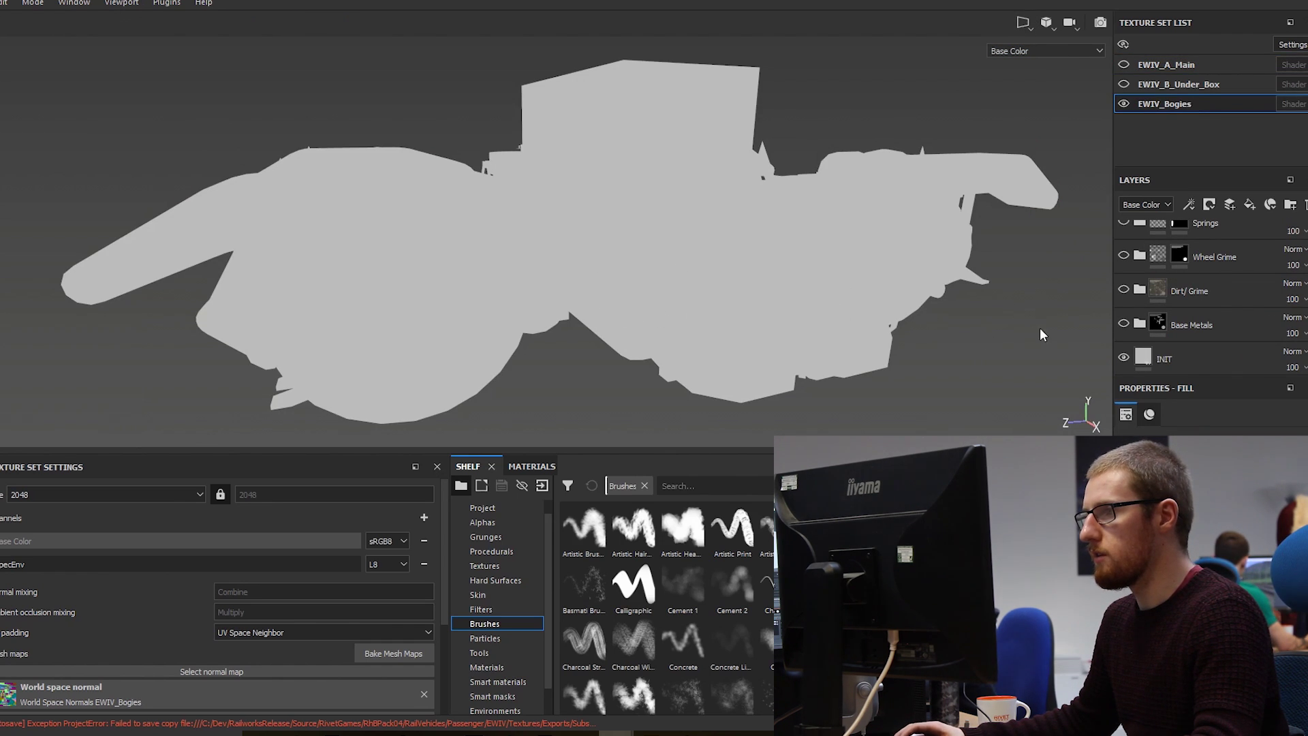
{"action": "left_click_drag", "start_coordinate": [810, 308], "coordinate": [580, 291], "text": "alt"}
{"action": "middle_click_drag", "start_coordinate": [580, 292], "coordinate": [575, 301], "text": "alt"}
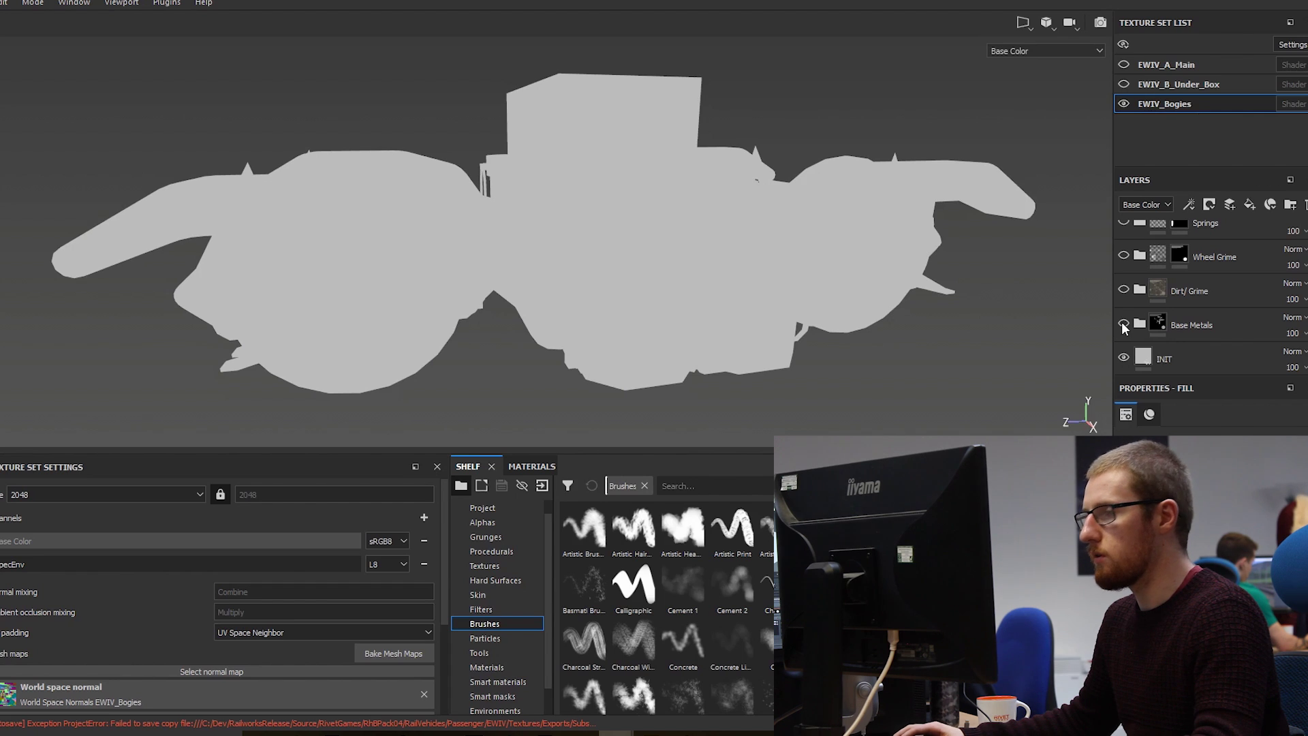
{"action": "left_click", "coordinate": [1123, 325]}
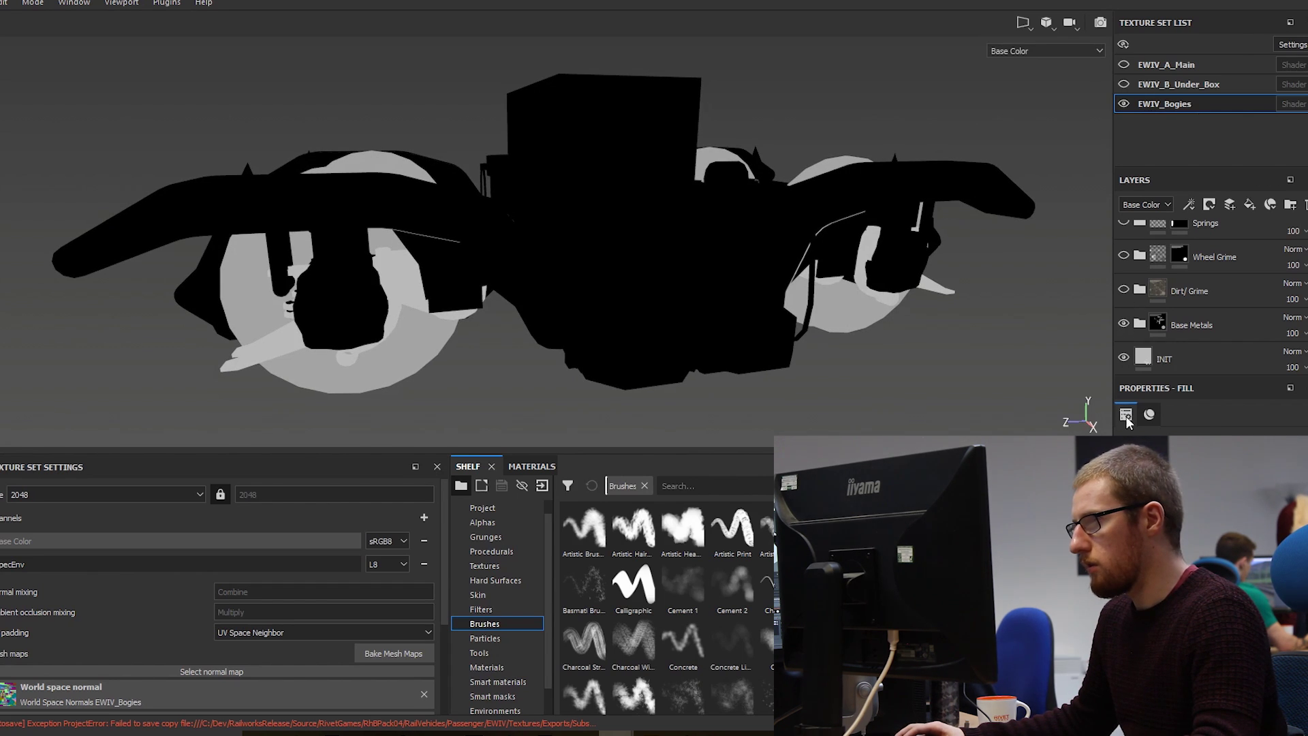
{"action": "left_click", "coordinate": [1125, 290]}
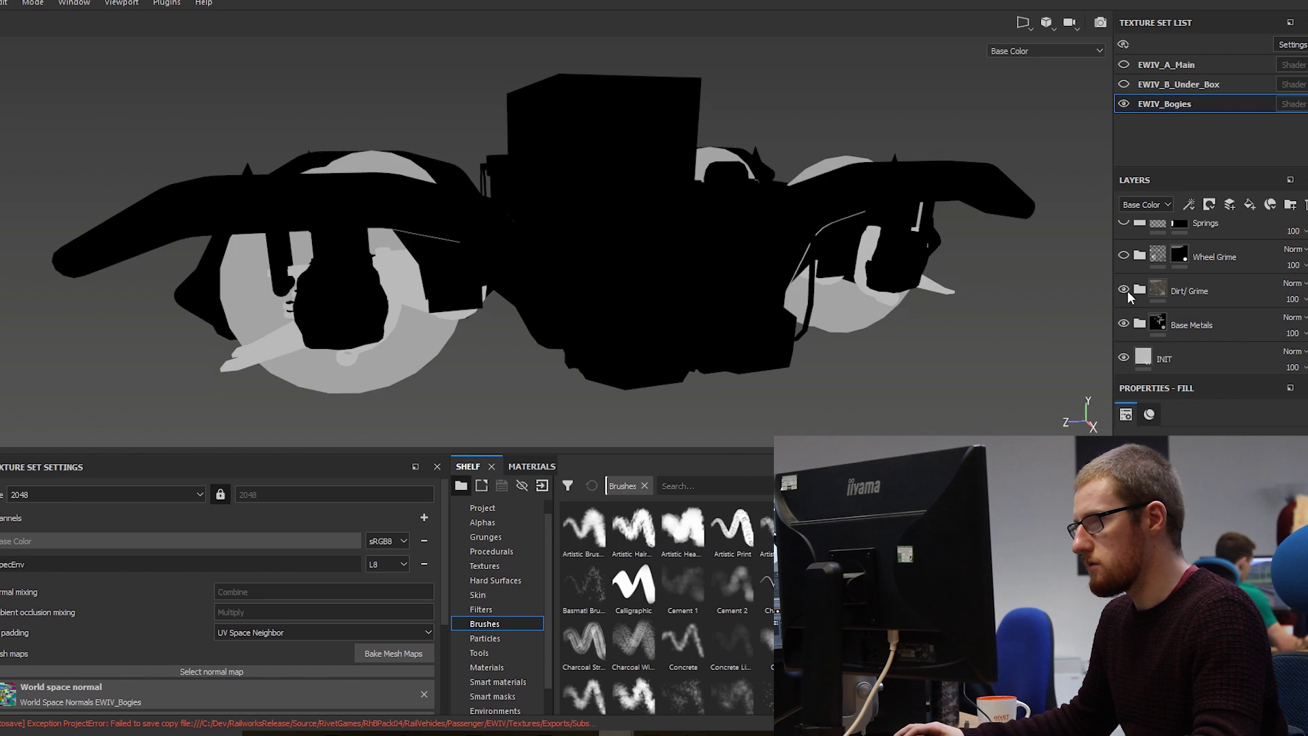
Show the Wheel Grime and Springs folders on the bogie, toggling Wheel Grime to compare its effect
{"action": "scroll", "coordinate": [1154, 297], "scroll_direction": "up", "scroll_amount": 3}
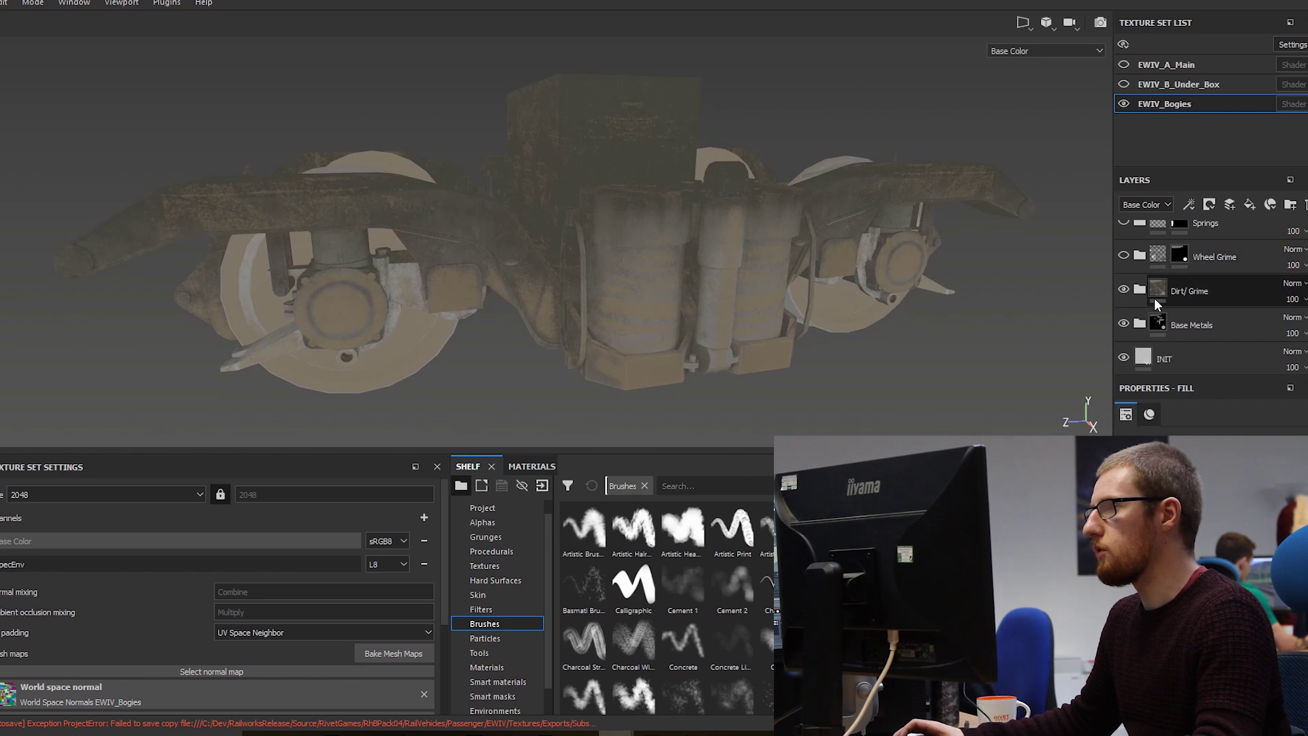
{"action": "left_click", "coordinate": [1122, 341]}
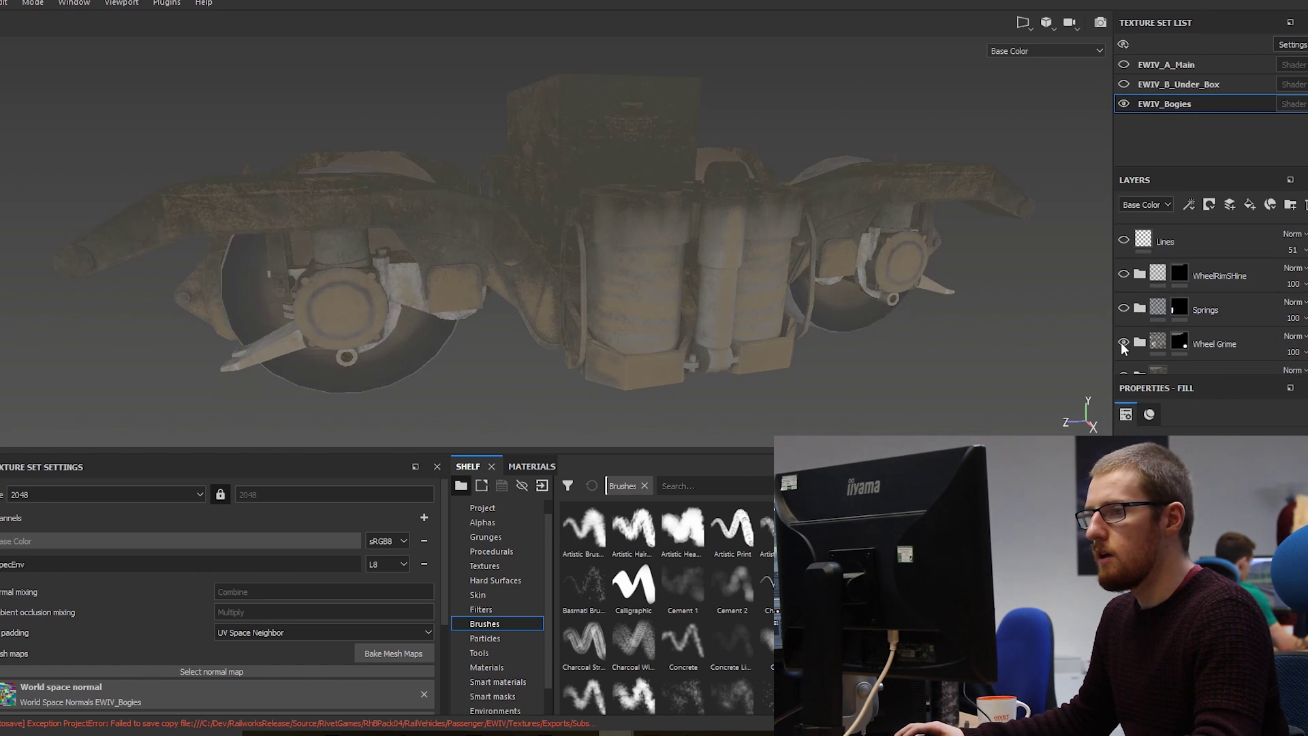
{"action": "left_click", "coordinate": [1122, 342]}
{"action": "left_click", "coordinate": [1122, 341]}
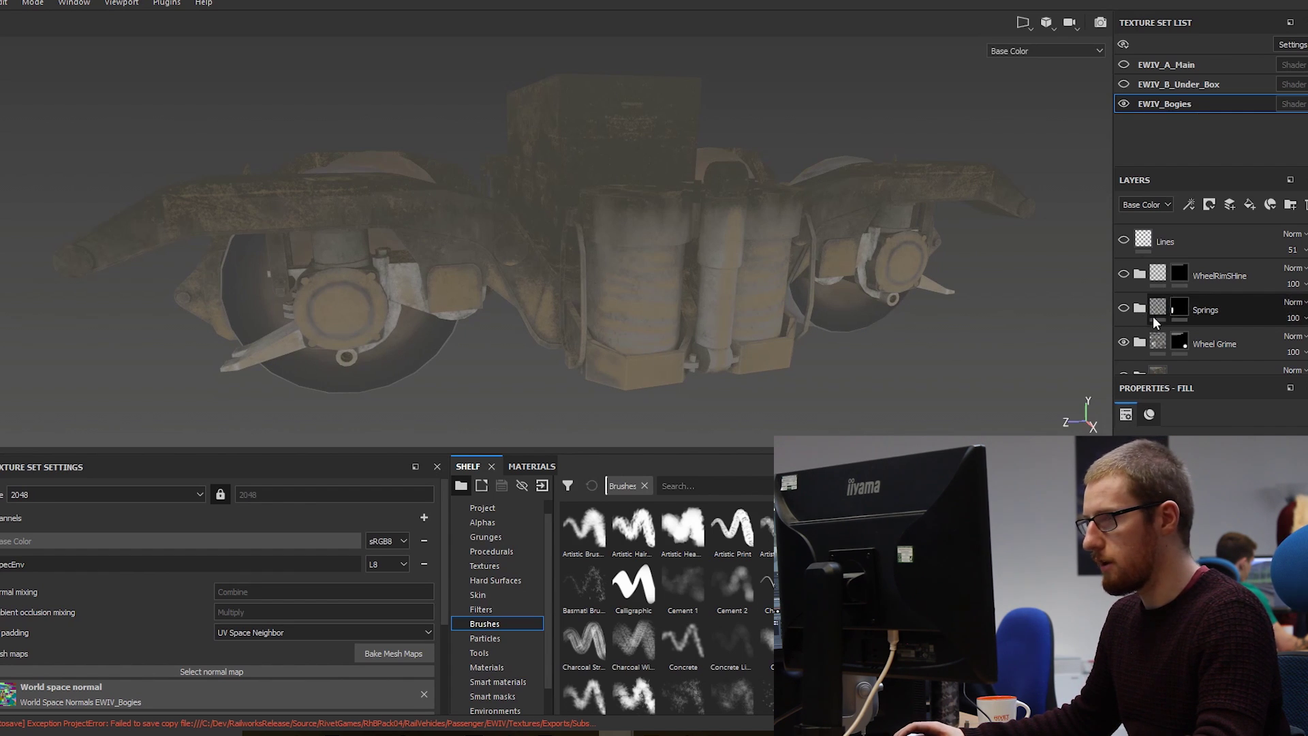
{"action": "left_click", "coordinate": [1124, 309]}
{"action": "left_click_drag", "start_coordinate": [805, 308], "coordinate": [703, 311], "text": "alt"}
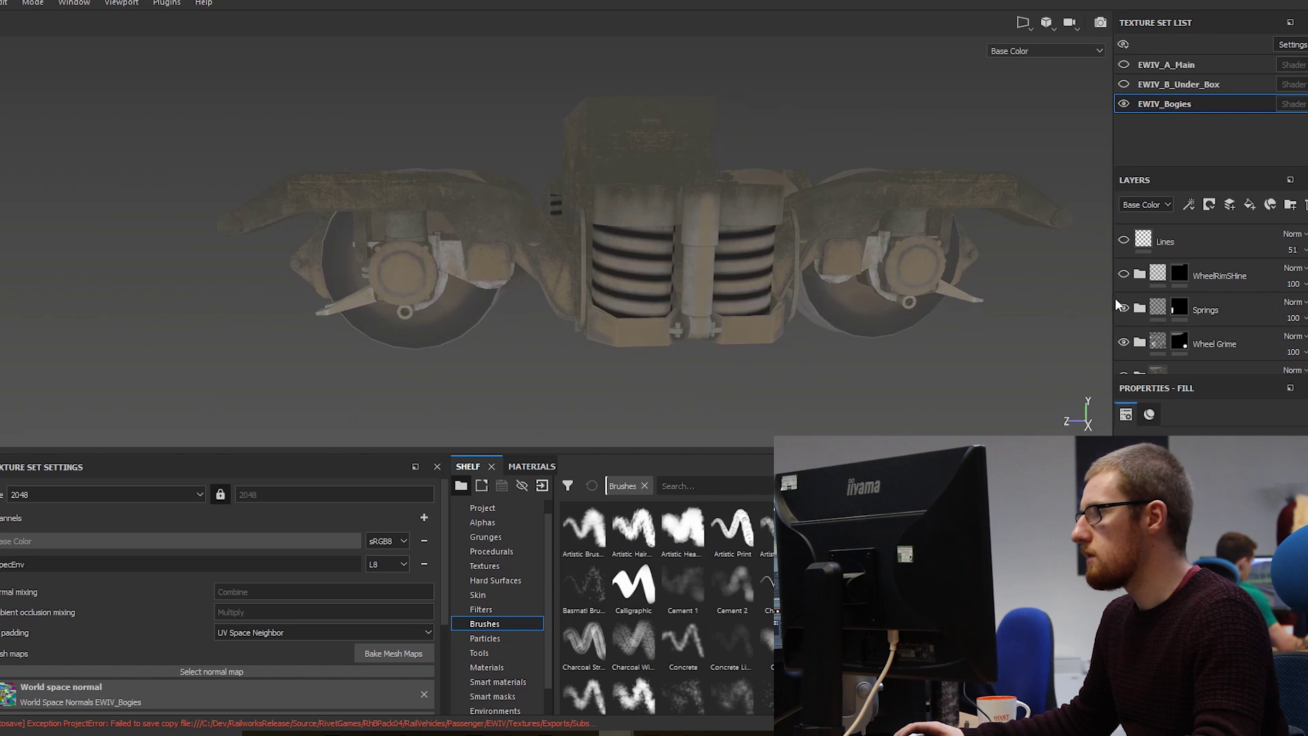
Show the WheelRimSHine folder and the Lines layer, checking the wheel treads and the panel details on the bogie
{"action": "left_click", "coordinate": [1124, 274]}
{"action": "left_click_drag", "start_coordinate": [502, 268], "coordinate": [520, 240], "text": "alt"}
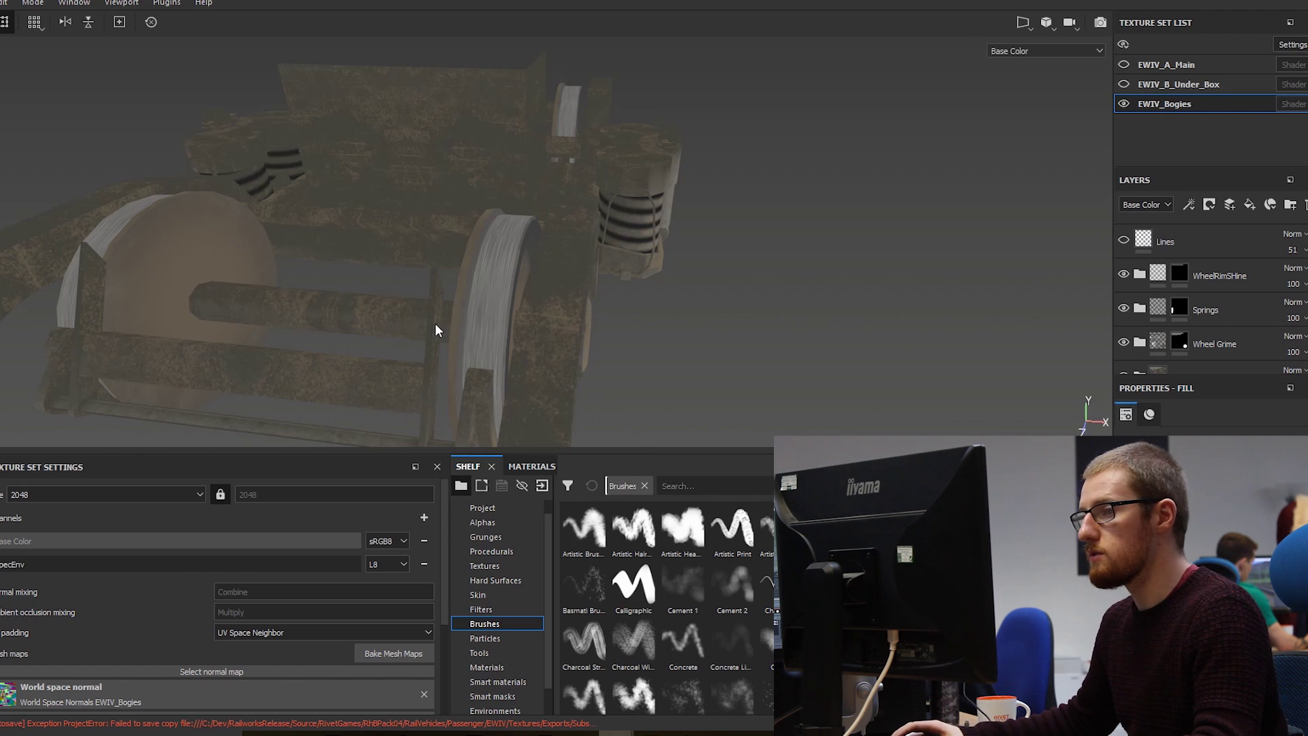
{"action": "left_click_drag", "start_coordinate": [583, 268], "coordinate": [953, 273], "text": "alt"}
{"action": "scroll", "coordinate": [1173, 327], "scroll_direction": "up", "scroll_amount": 2}
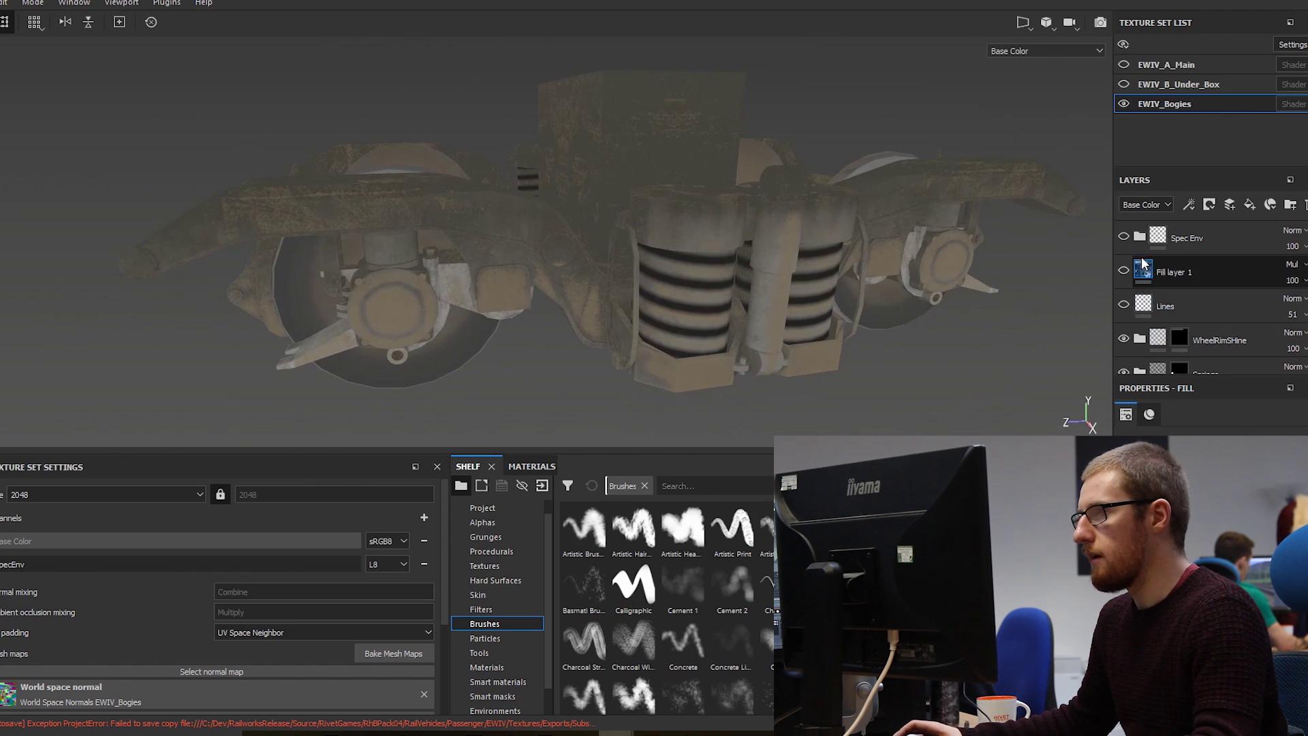
{"action": "left_click", "coordinate": [1125, 306]}
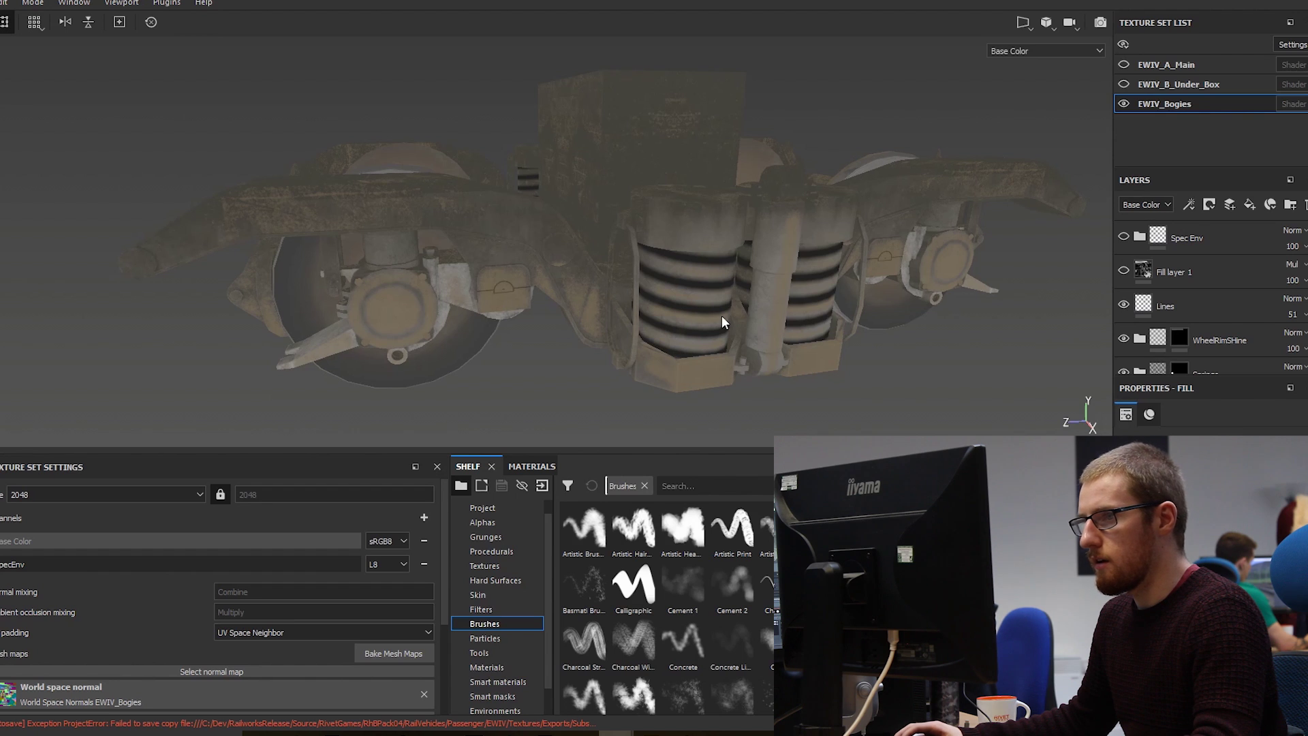
{"action": "left_click_drag", "start_coordinate": [403, 305], "coordinate": [374, 293], "text": "alt"}
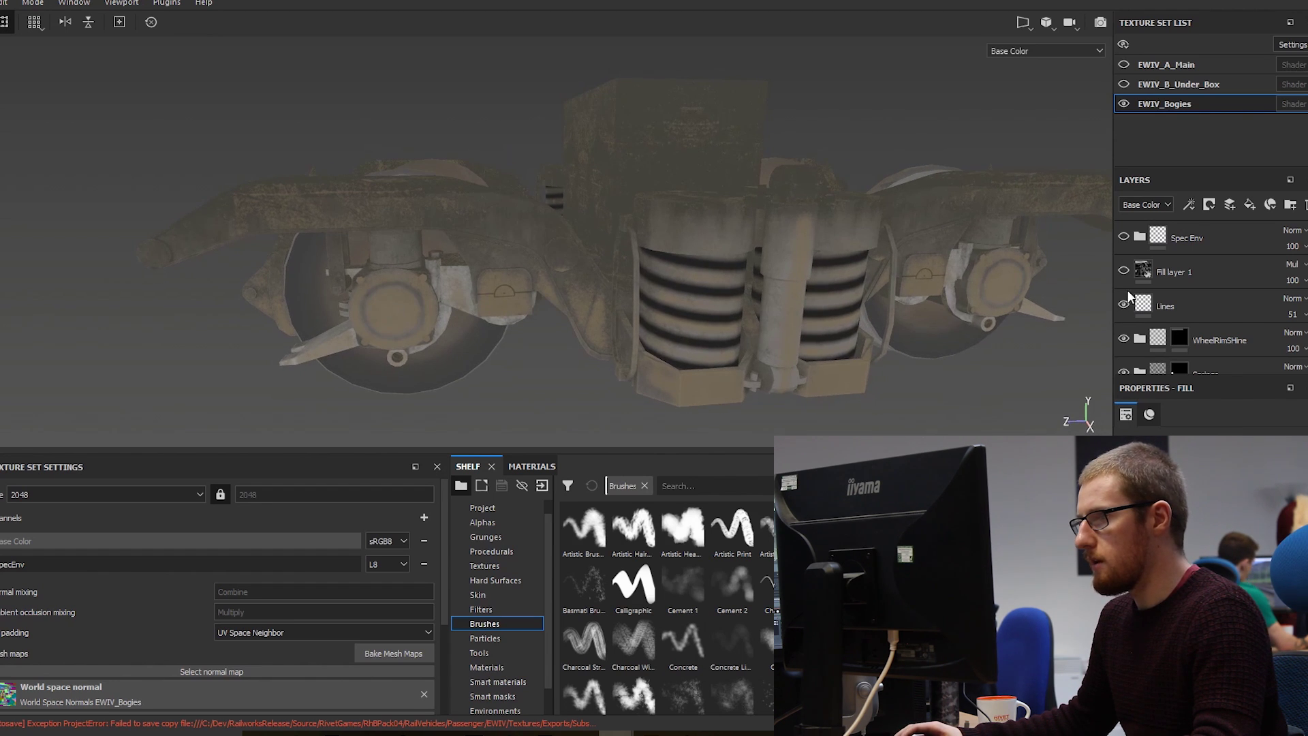
Show the multiplied Fill layer 1 and check its shading around the bogie's frame and springs
{"action": "left_click", "coordinate": [1125, 274]}
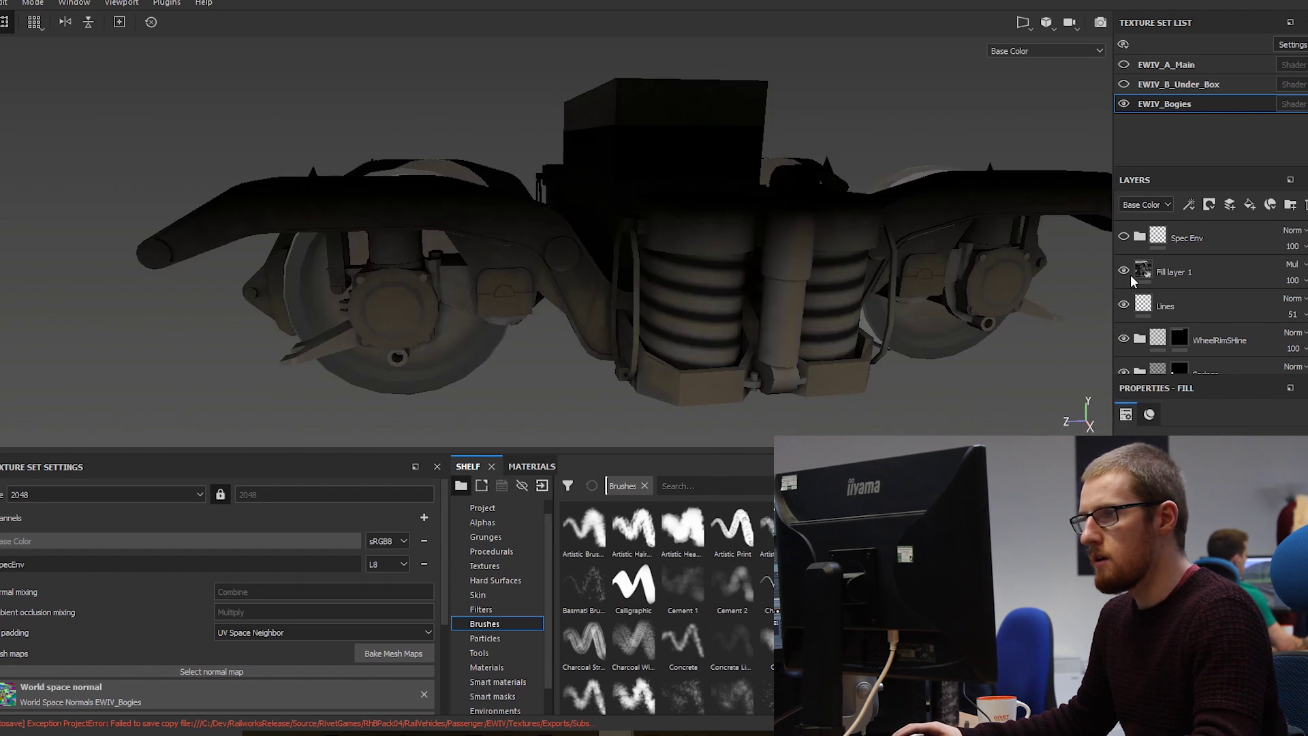
{"action": "middle_click_drag", "start_coordinate": [861, 283], "coordinate": [711, 262], "text": "alt"}
{"action": "left_click_drag", "start_coordinate": [711, 261], "coordinate": [766, 220], "text": "alt"}
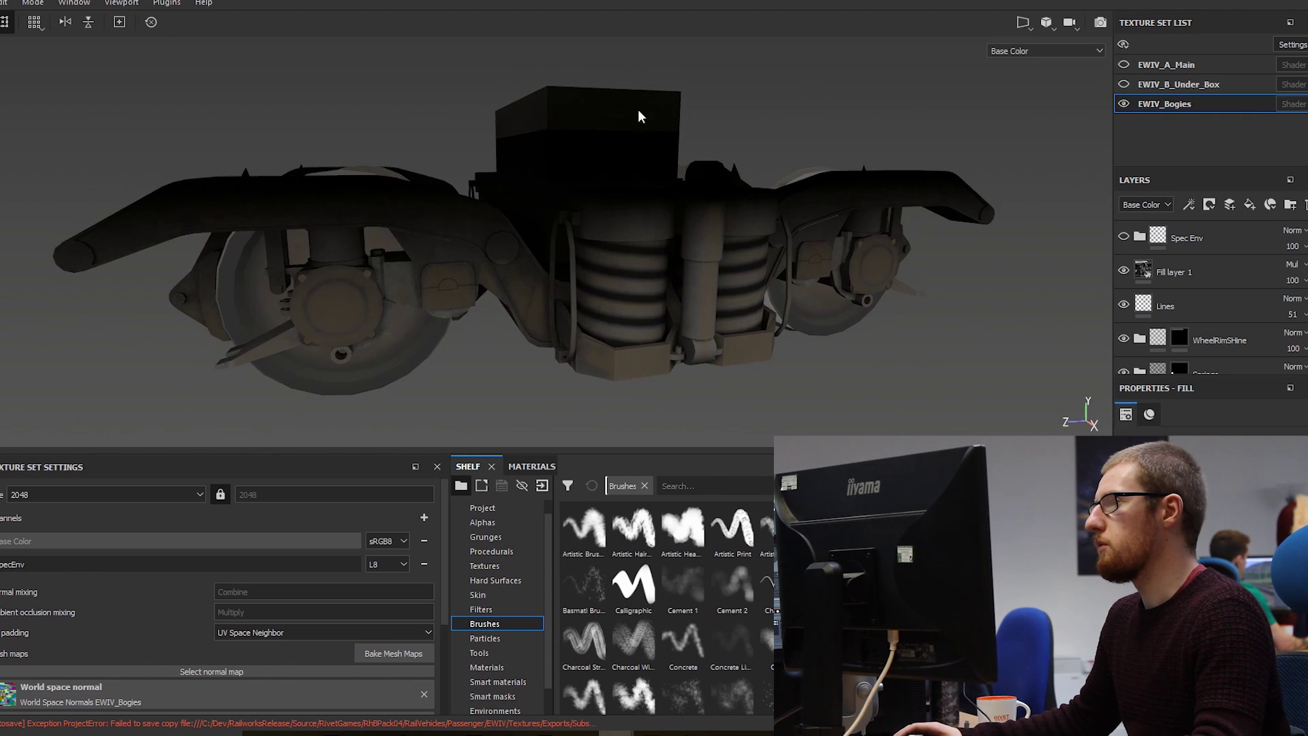
{"action": "left_click_drag", "start_coordinate": [686, 193], "coordinate": [768, 213], "text": "alt"}
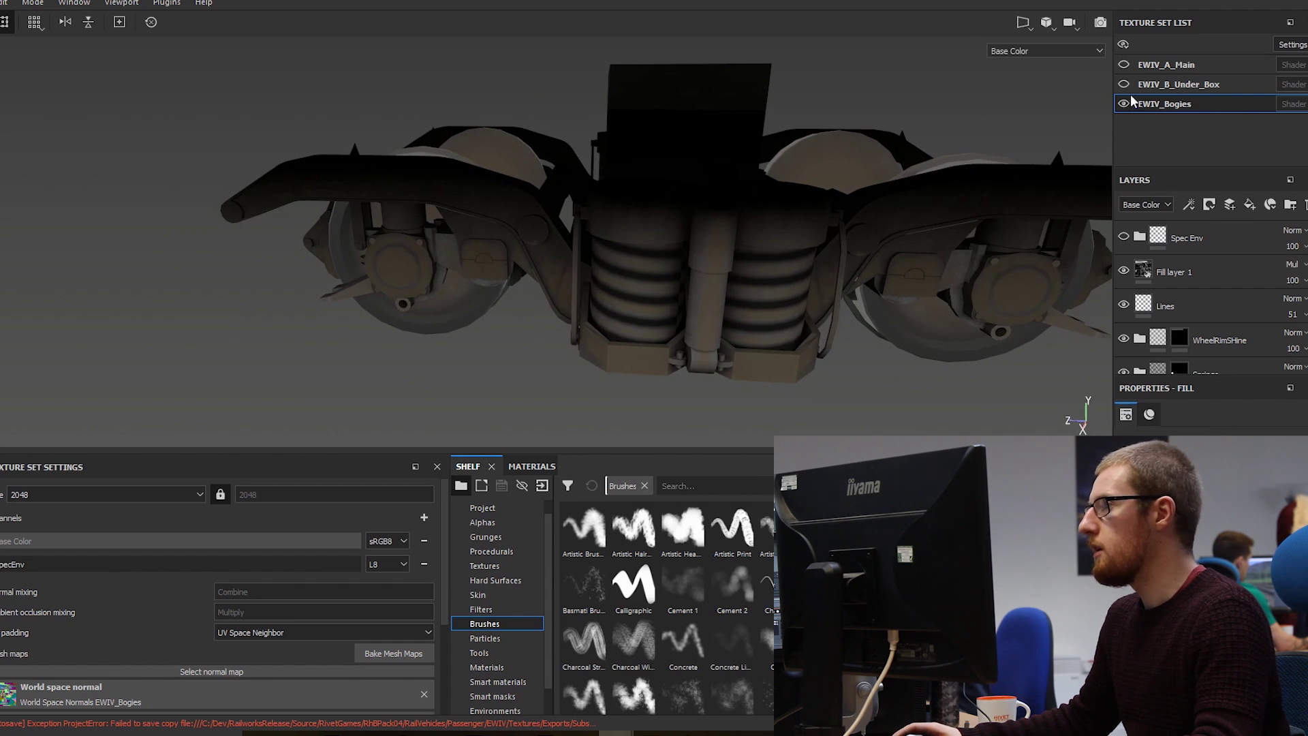
Show EWIV_A_Main temporarily to examine how the bogie shading sits beneath the carriage body, hiding it again when done
{"action": "left_click", "coordinate": [1124, 64]}
{"action": "left_click_drag", "start_coordinate": [525, 146], "coordinate": [522, 102], "text": "alt"}
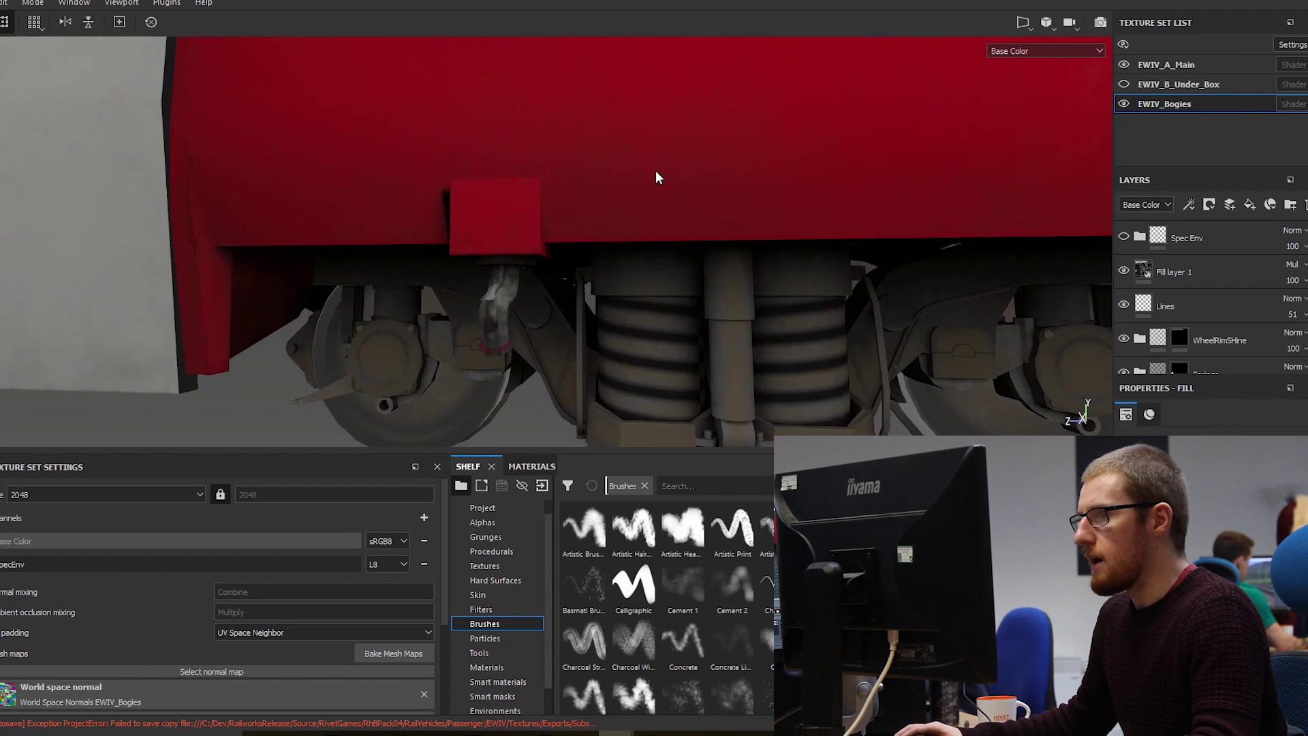
{"action": "left_click_drag", "start_coordinate": [657, 175], "coordinate": [505, 113], "text": "alt"}
{"action": "right_click_drag", "start_coordinate": [637, 165], "coordinate": [637, 174], "text": "alt"}
{"action": "left_click_drag", "start_coordinate": [636, 174], "coordinate": [842, 150], "text": "alt"}
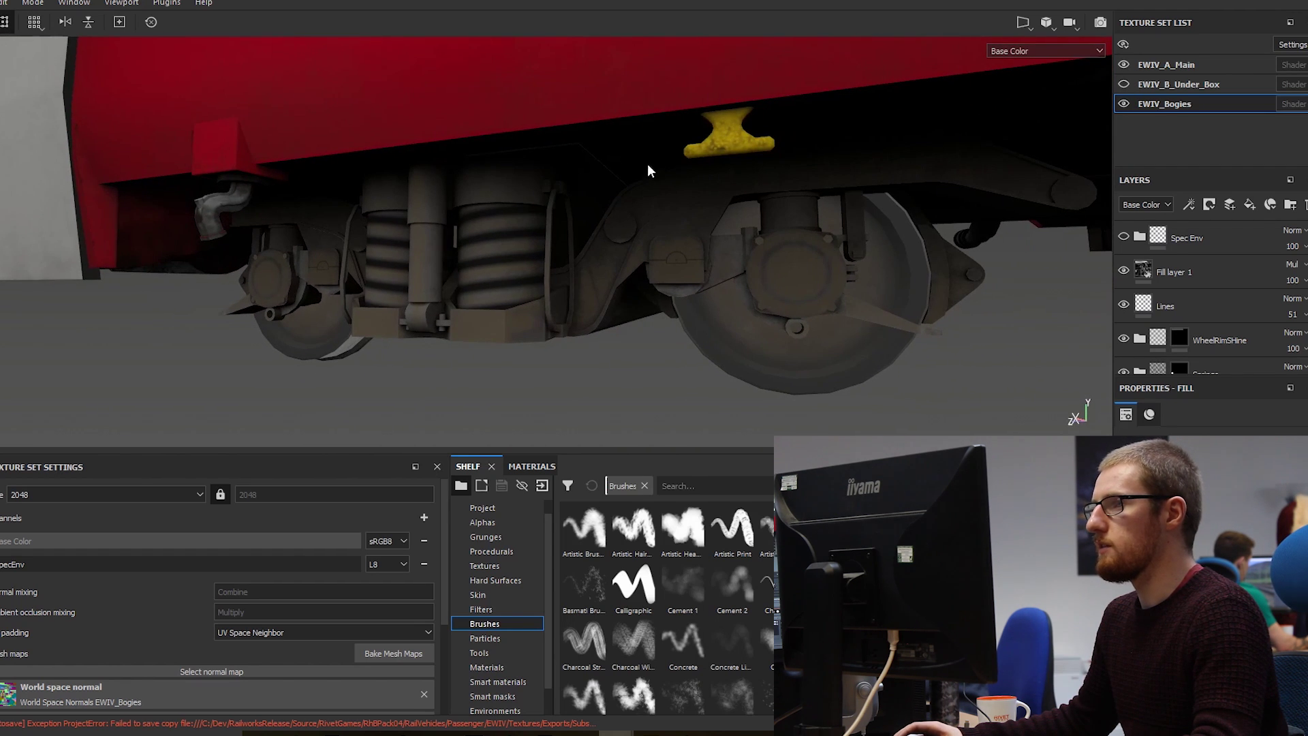
{"action": "left_click_drag", "start_coordinate": [648, 190], "coordinate": [701, 259], "text": "alt"}
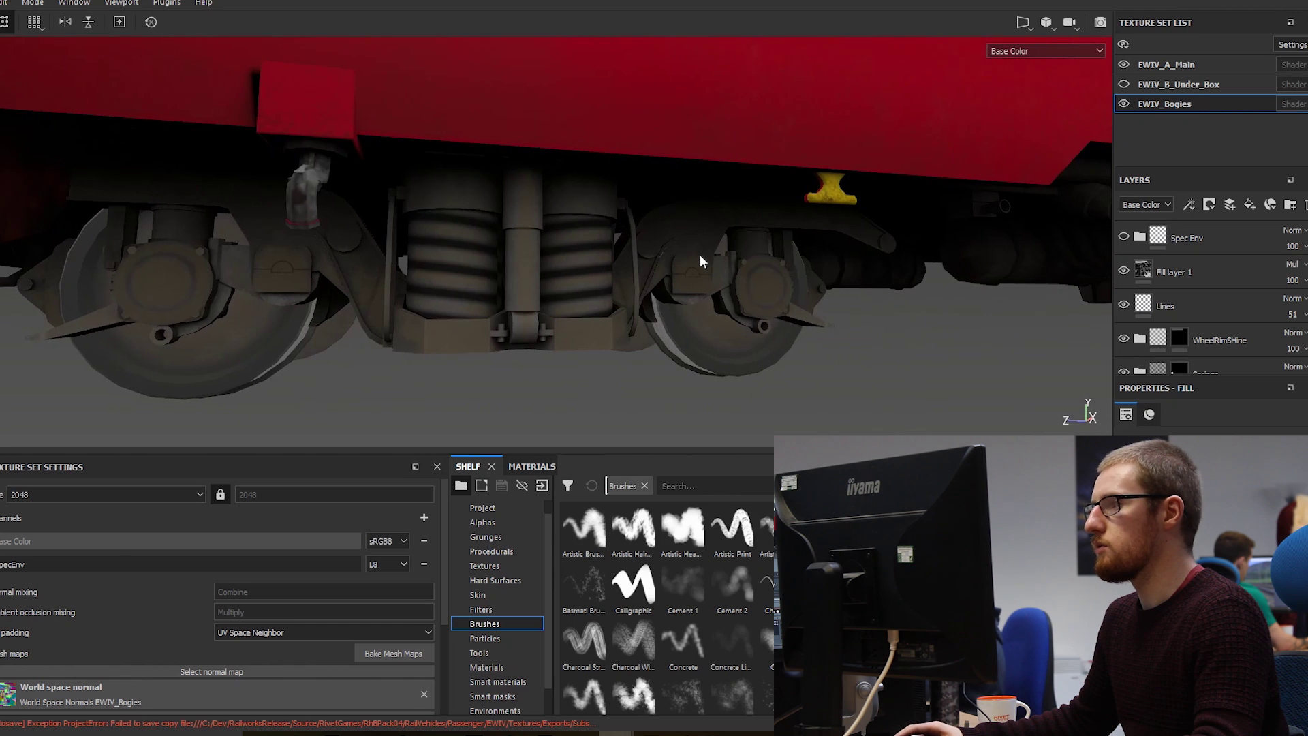
{"action": "middle_click_drag", "start_coordinate": [586, 262], "coordinate": [424, 274], "text": "alt"}
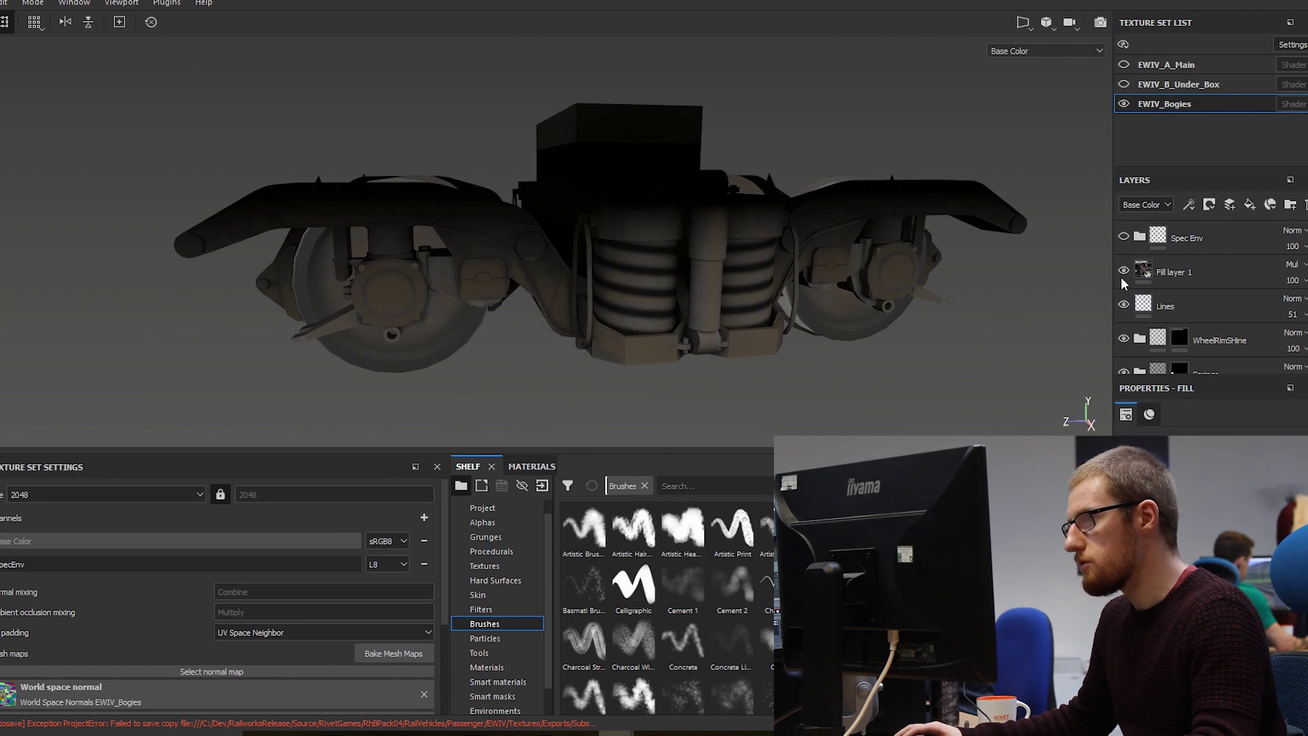
Hide Fill layer 1 and examine the grime on the bogie frame, axle box and springs up close
{"action": "left_click", "coordinate": [1123, 273]}
{"action": "middle_click_drag", "start_coordinate": [511, 248], "coordinate": [579, 260], "text": "alt"}
{"action": "right_click_drag", "start_coordinate": [579, 260], "coordinate": [481, 274], "text": "alt"}
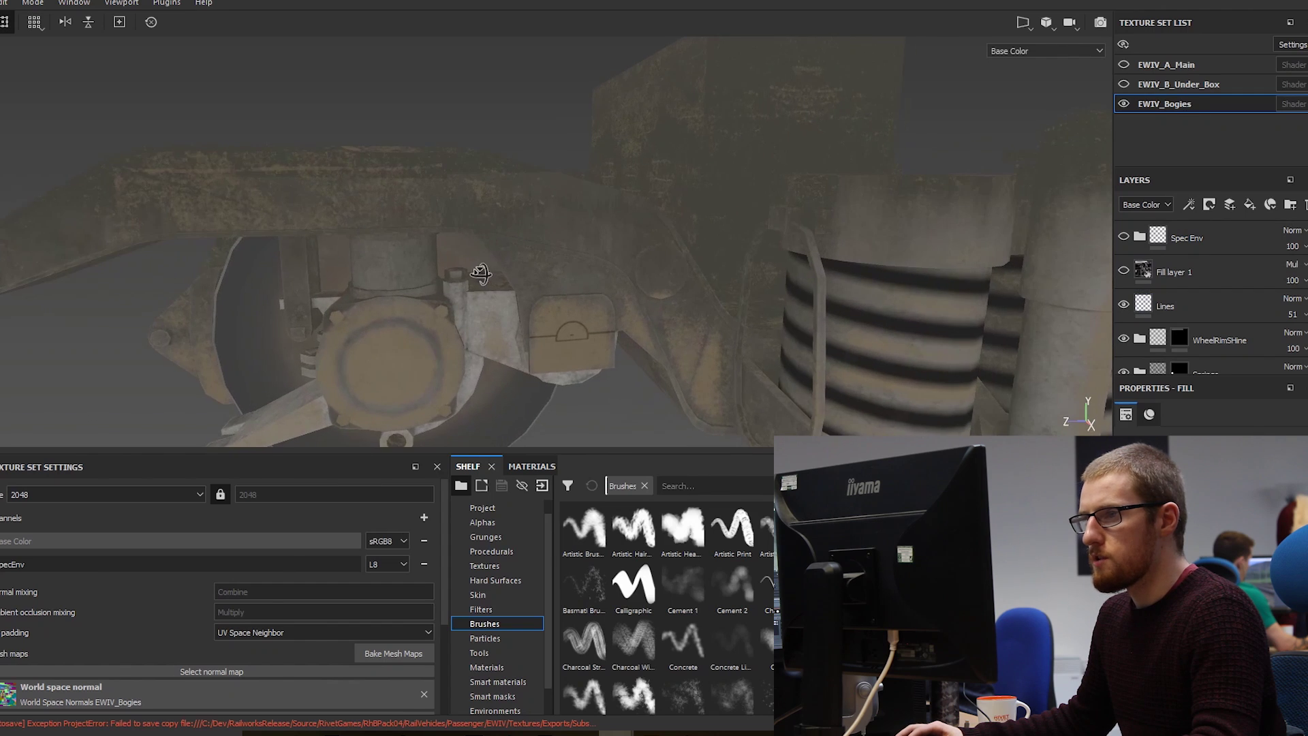
{"action": "left_click_drag", "start_coordinate": [480, 274], "coordinate": [312, 184], "text": "alt"}
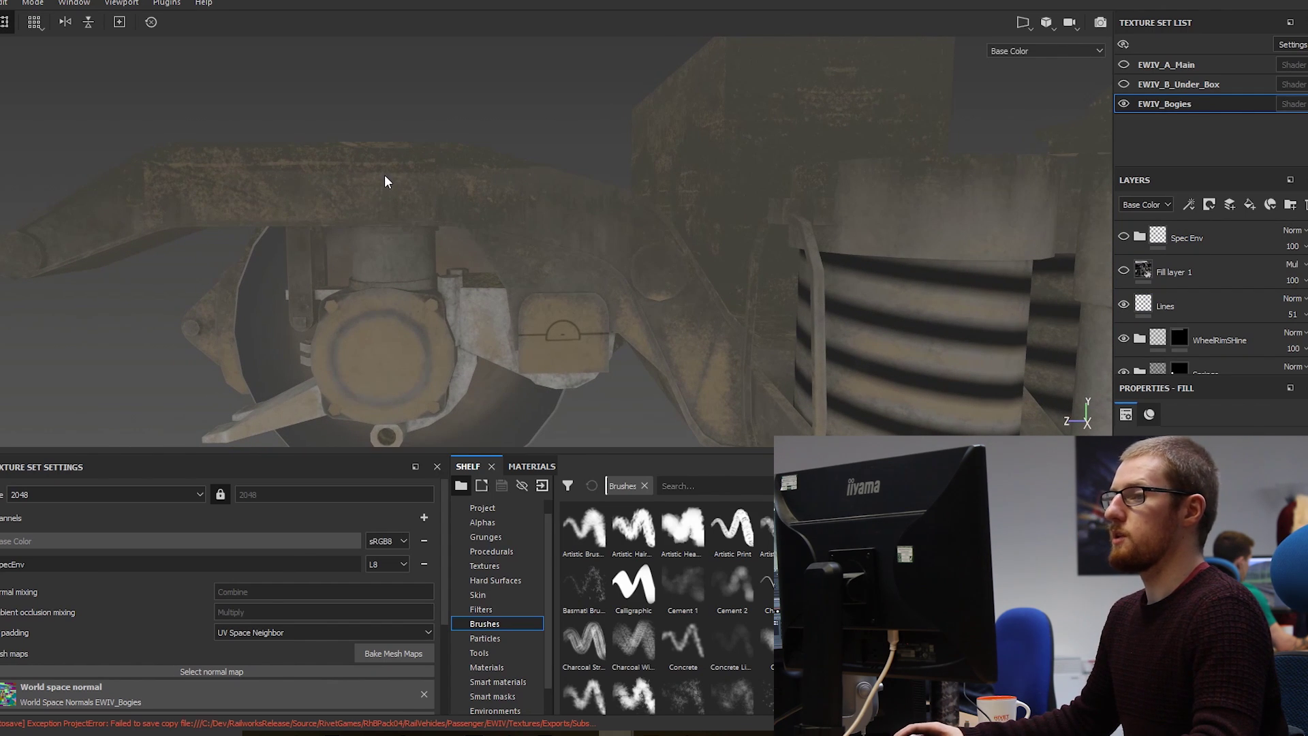
{"action": "left_click_drag", "start_coordinate": [633, 239], "coordinate": [403, 161], "text": "alt"}
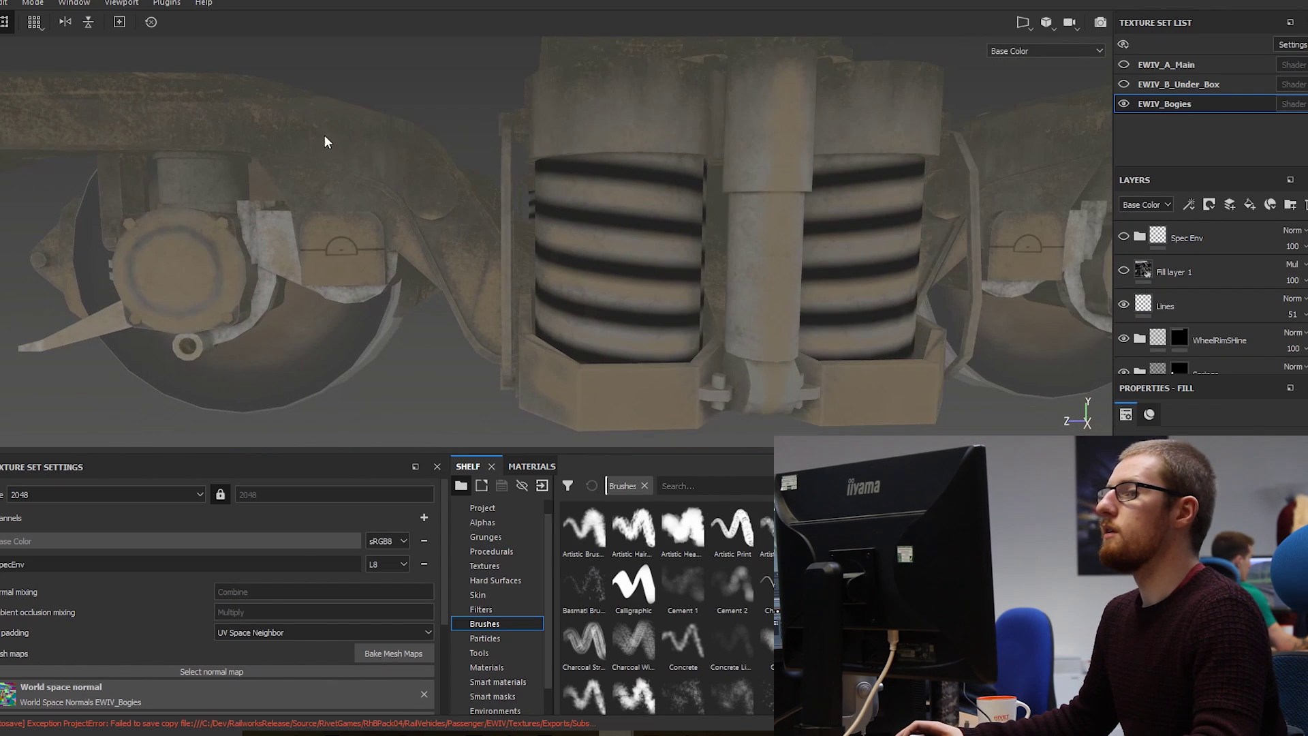
{"action": "left_click_drag", "start_coordinate": [354, 159], "coordinate": [542, 192], "text": "alt"}
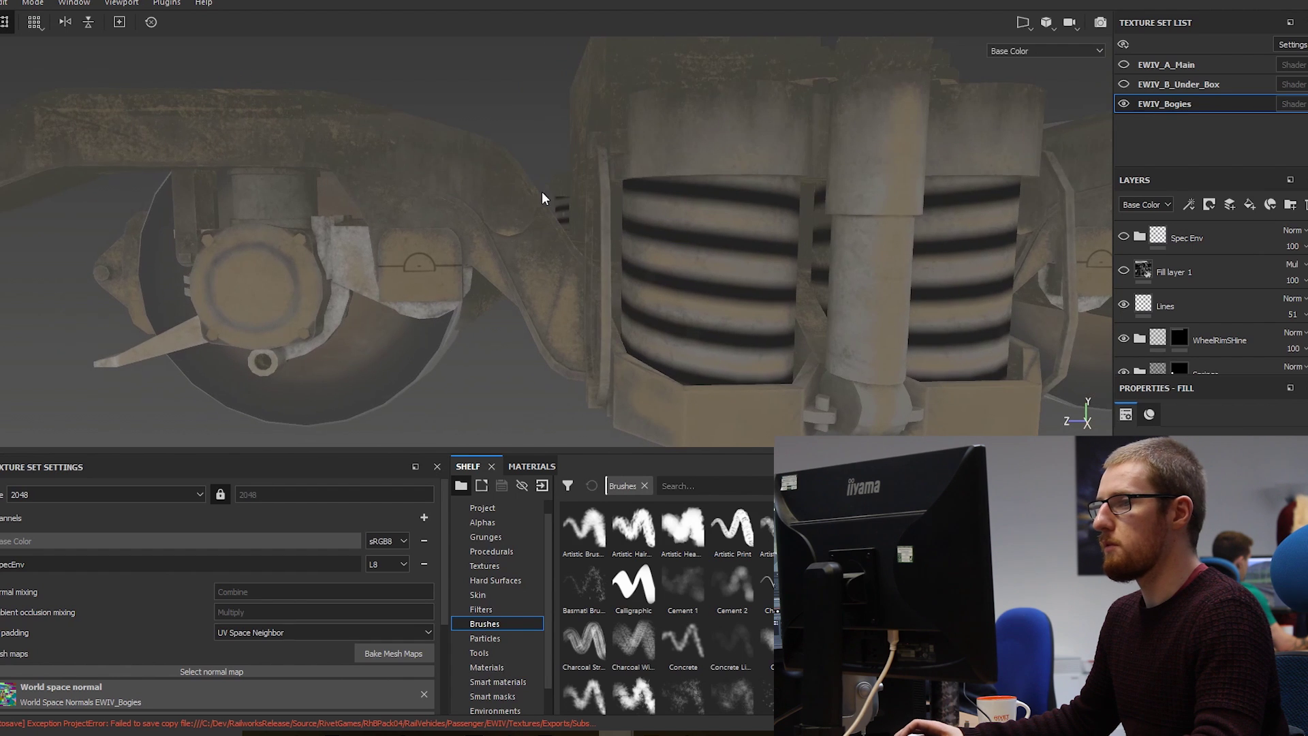
{"action": "left_click_drag", "start_coordinate": [369, 198], "coordinate": [613, 217], "text": "alt"}
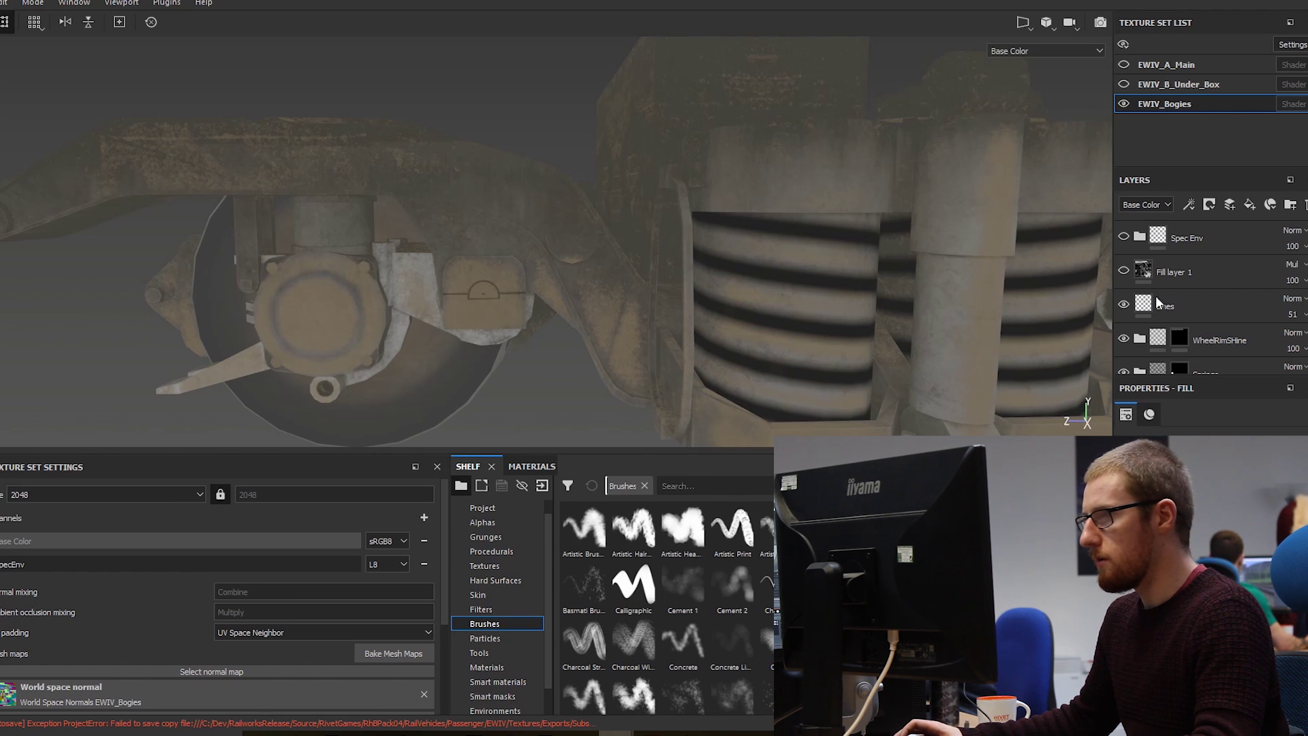
Show the multiplied Fill layer 1 on the bogie and hide it again, comparing the frame, axle box and springs from both ends
{"action": "left_click", "coordinate": [1124, 271]}
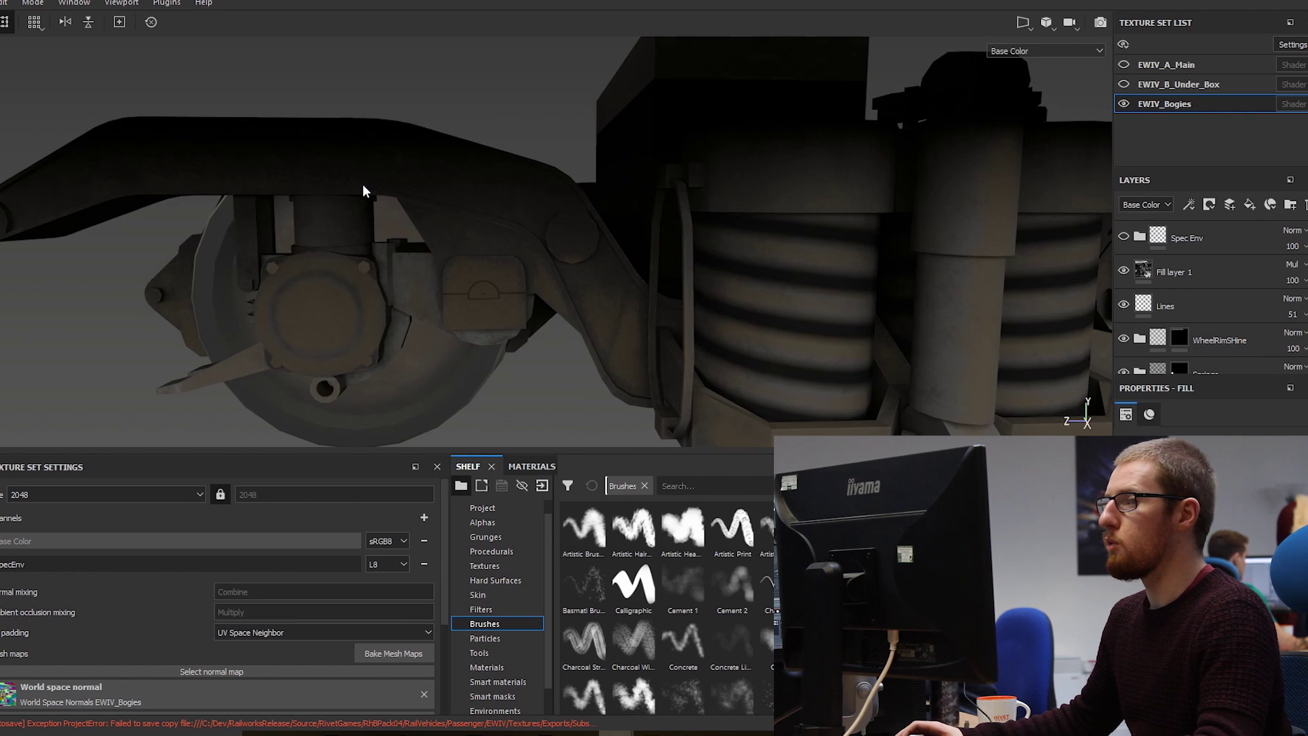
{"action": "left_click_drag", "start_coordinate": [356, 234], "coordinate": [368, 275], "text": "alt"}
{"action": "left_click_drag", "start_coordinate": [345, 199], "coordinate": [489, 215], "text": "alt"}
{"action": "left_click_drag", "start_coordinate": [583, 274], "coordinate": [564, 187], "text": "alt"}
{"action": "left_click", "coordinate": [1123, 271]}
{"action": "scroll", "coordinate": [525, 256], "scroll_direction": "up", "scroll_amount": 3}
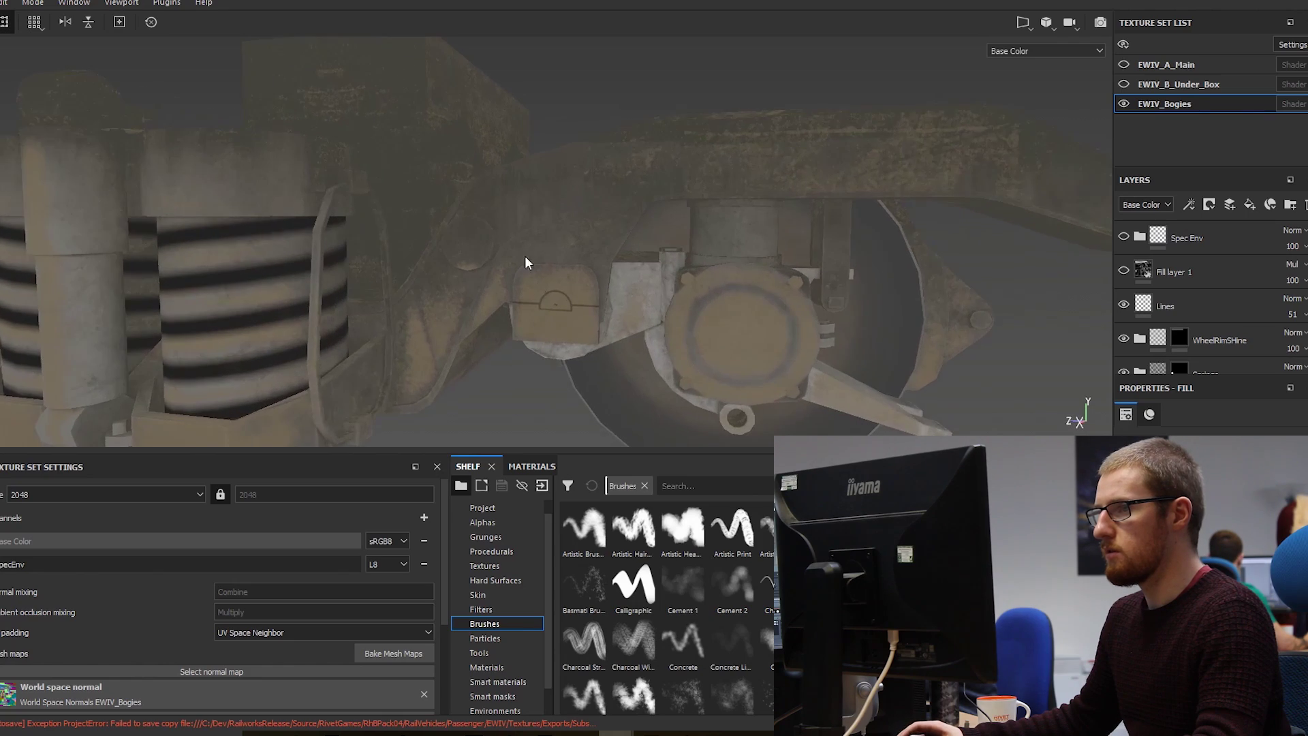
{"action": "left_click_drag", "start_coordinate": [525, 256], "coordinate": [515, 238], "text": "alt"}
{"action": "mouse_move", "coordinate": [516, 238]}
{"action": "right_mouse_down", "text": "alt"}
{"action": "mouse_move", "coordinate": [563, 234]}
{"action": "mouse_move", "coordinate": [497, 252]}
{"action": "right_mouse_up", "text": "alt"}
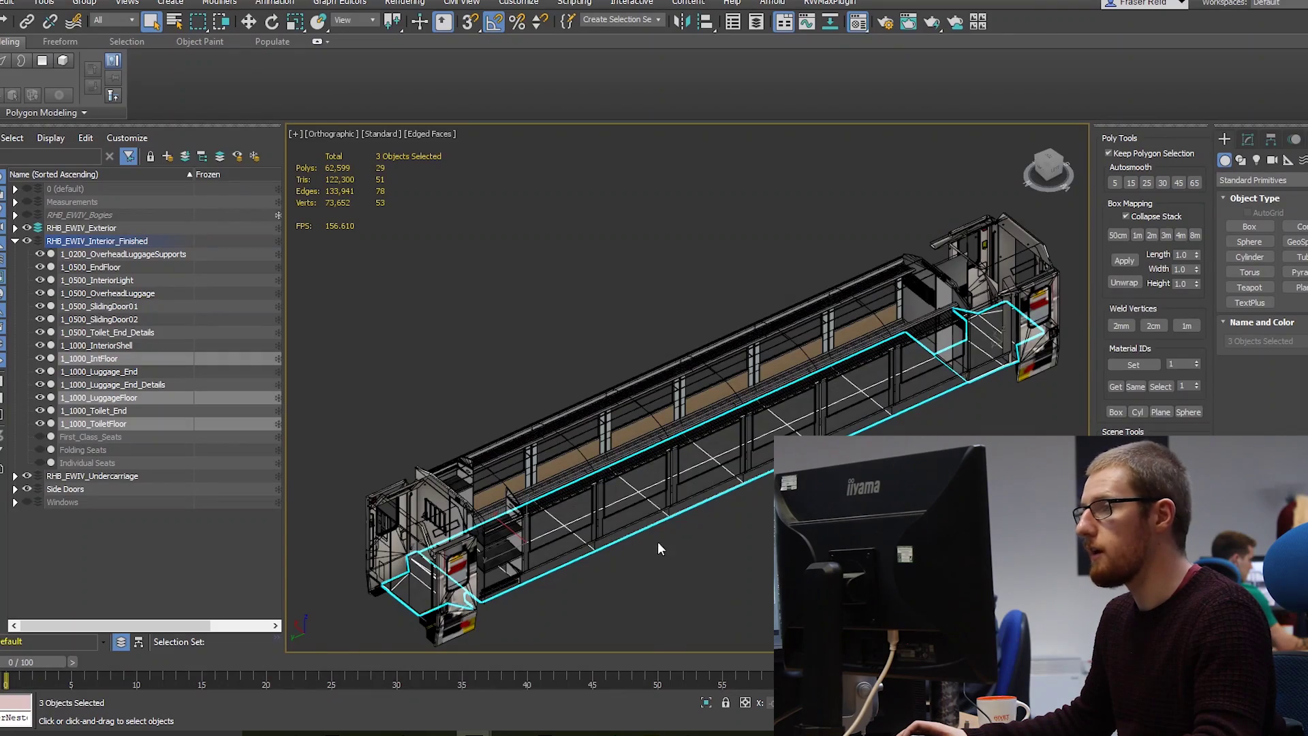
Switch to 3ds Max, deselect the three floor objects and look into the carriage interior towards the floor
{"action": "middle_click_drag", "start_coordinate": [691, 517], "coordinate": [772, 499], "text": "alt"}
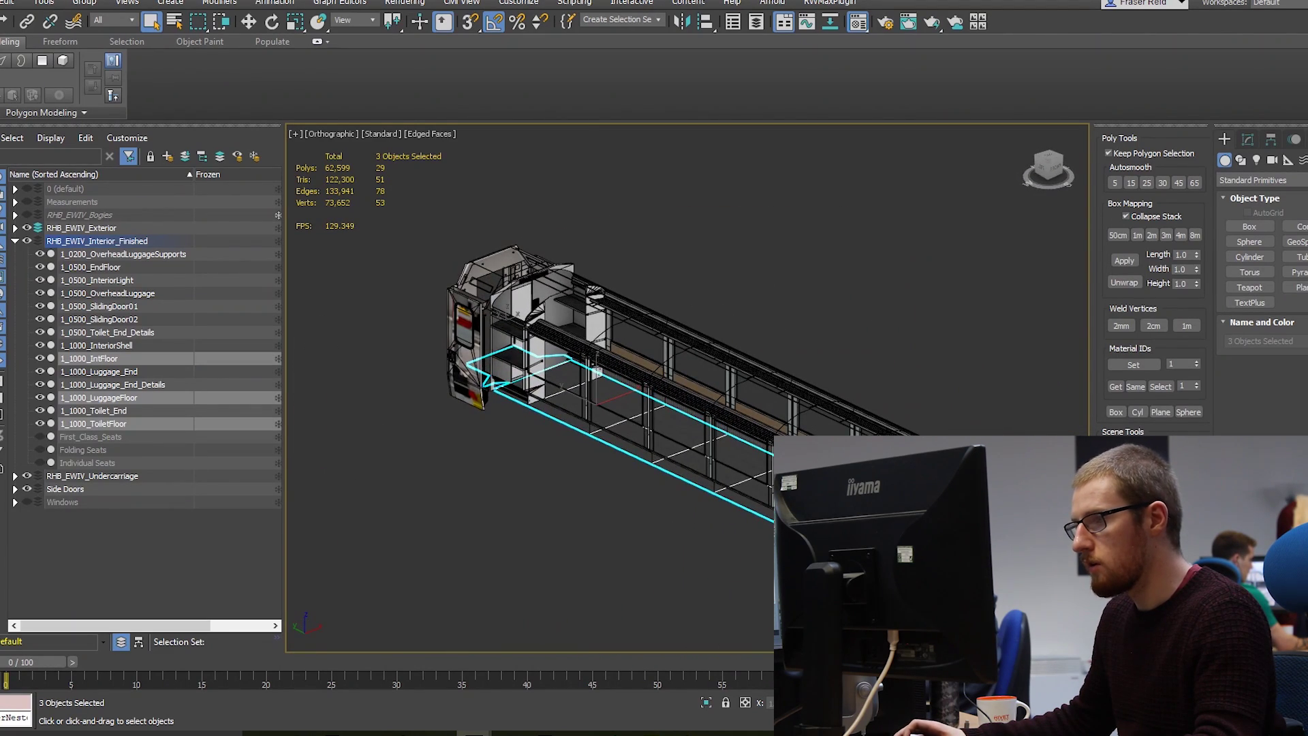
{"action": "left_click", "coordinate": [1008, 373]}
{"action": "middle_click_drag", "start_coordinate": [817, 456], "coordinate": [796, 458]}
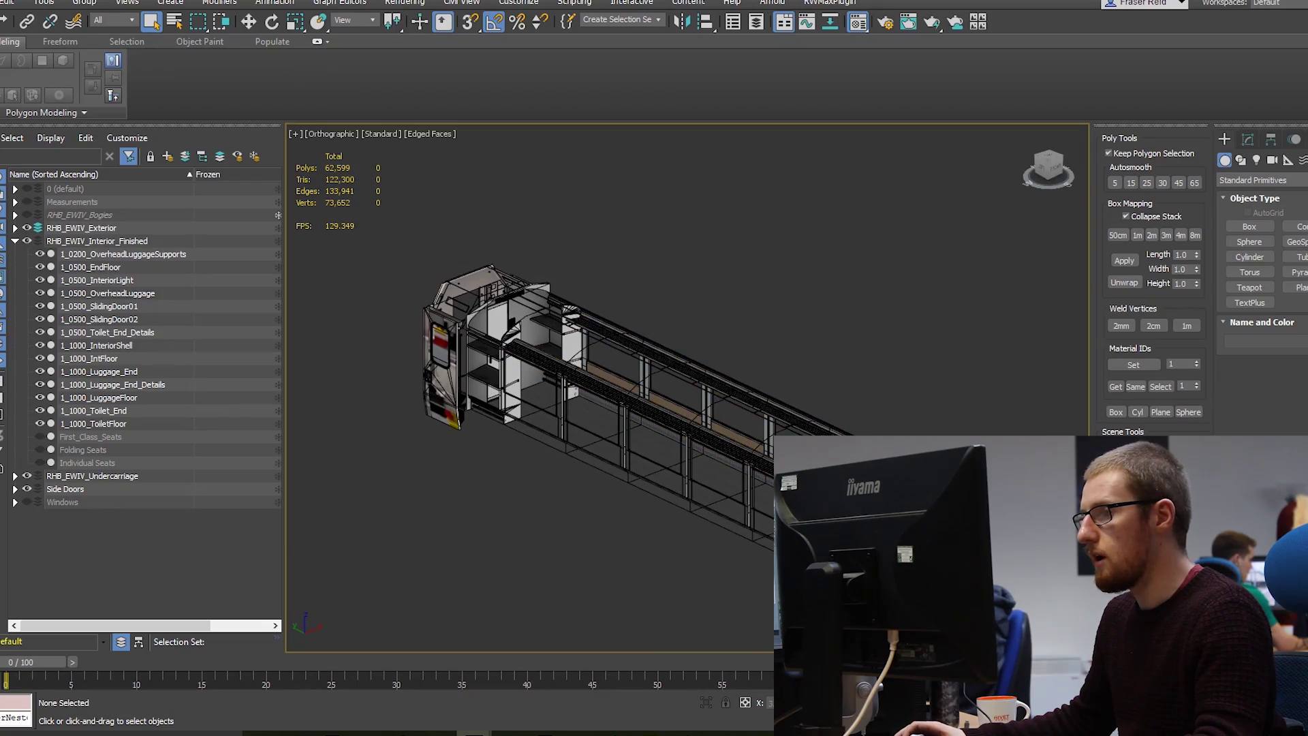
{"action": "middle_click_drag", "start_coordinate": [739, 518], "coordinate": [721, 516], "text": "alt"}
{"action": "scroll", "coordinate": [721, 516], "scroll_direction": "up", "scroll_amount": 6}
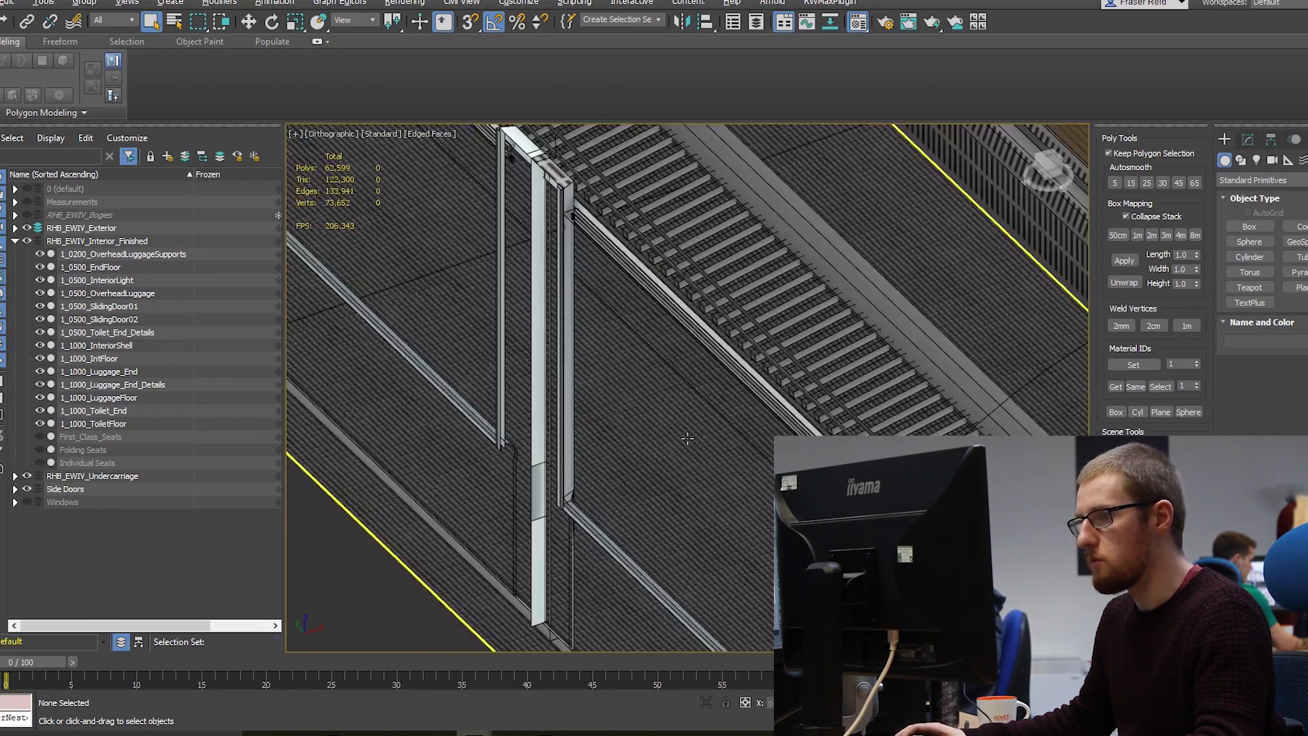
Examine the woven floor texture from above, comparing its close-up detail with its tiling across the aisle
{"action": "middle_click_drag", "start_coordinate": [681, 453], "coordinate": [645, 487], "text": "alt"}
{"action": "scroll", "coordinate": [644, 487], "scroll_direction": "up", "scroll_amount": 8}
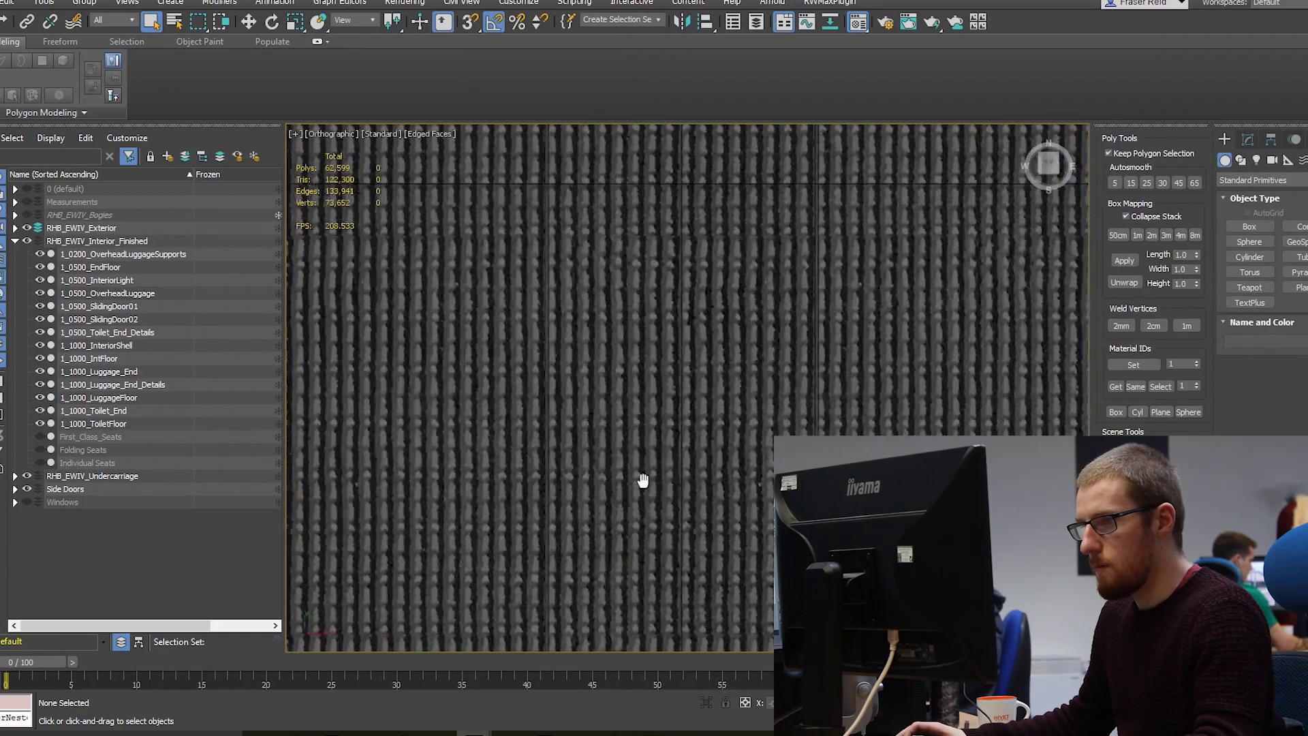
{"action": "scroll", "coordinate": [597, 476], "scroll_direction": "down", "scroll_amount": 5}
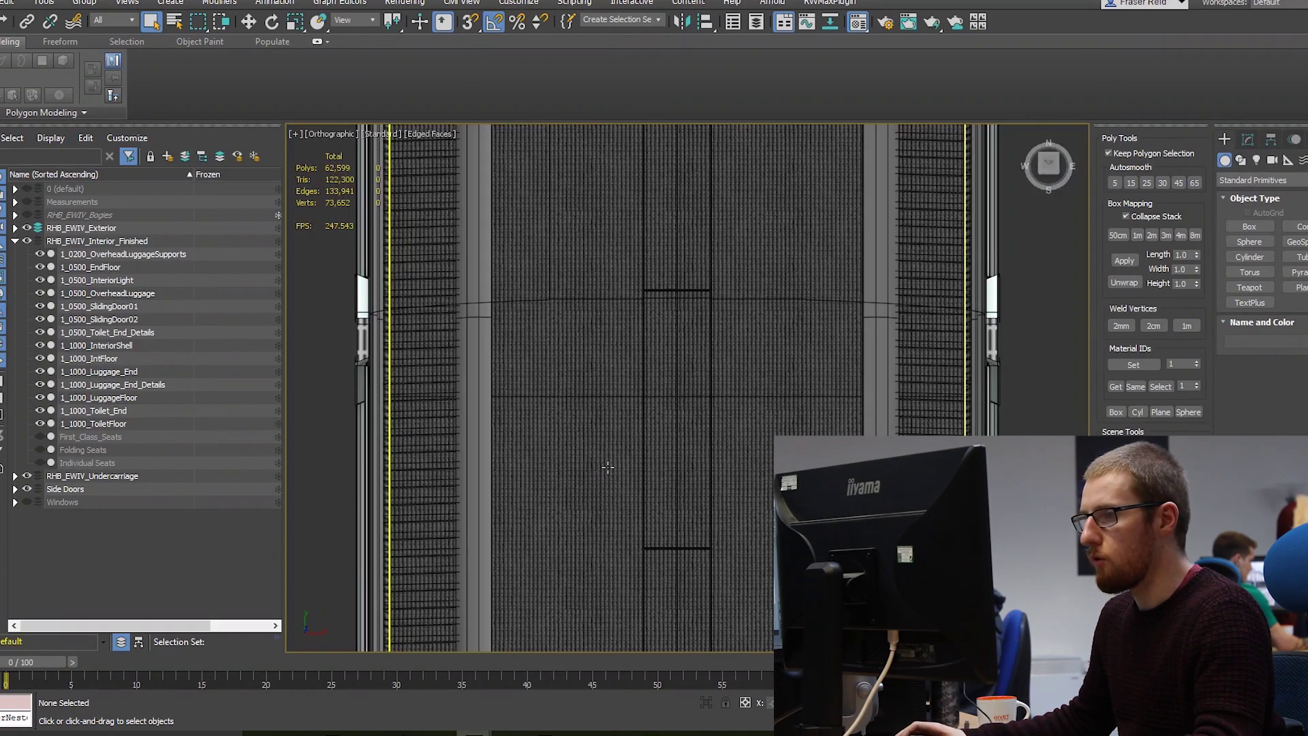
{"action": "scroll", "coordinate": [602, 474], "scroll_direction": "up", "scroll_amount": 5}
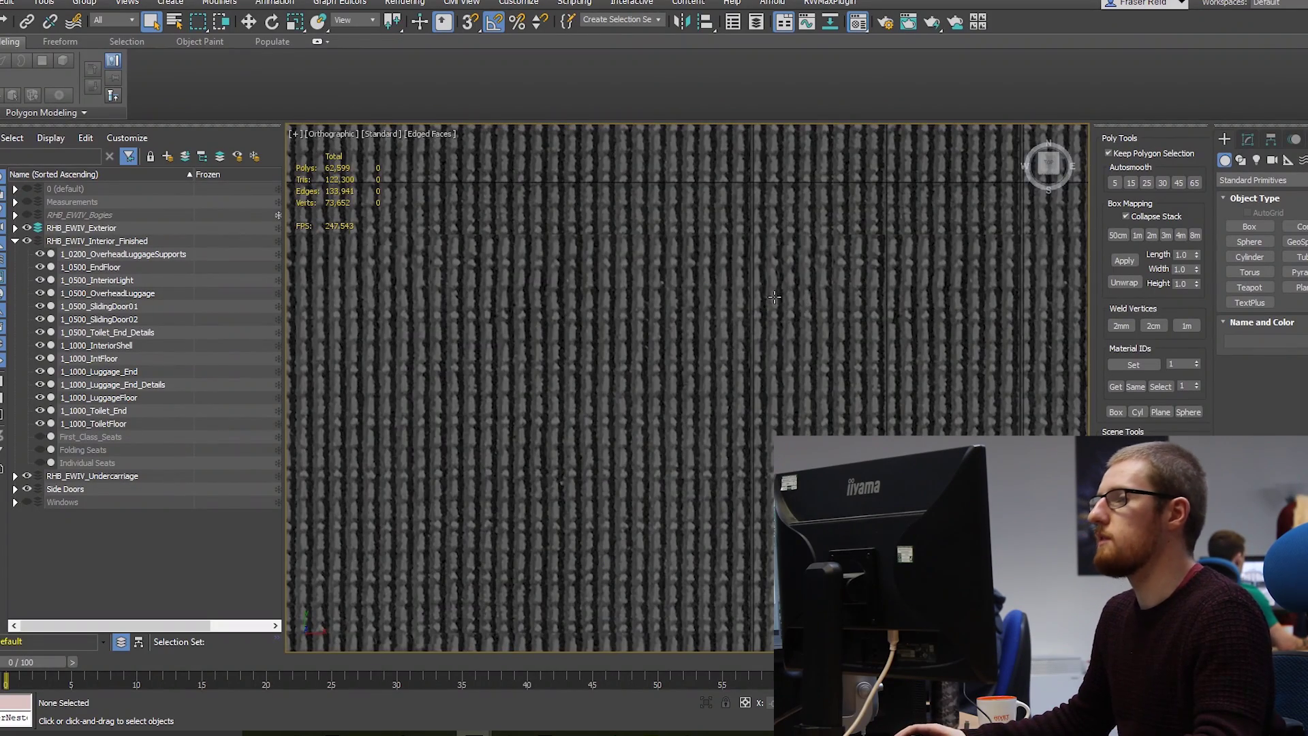
{"action": "scroll", "coordinate": [642, 434], "scroll_direction": "down", "scroll_amount": 4}
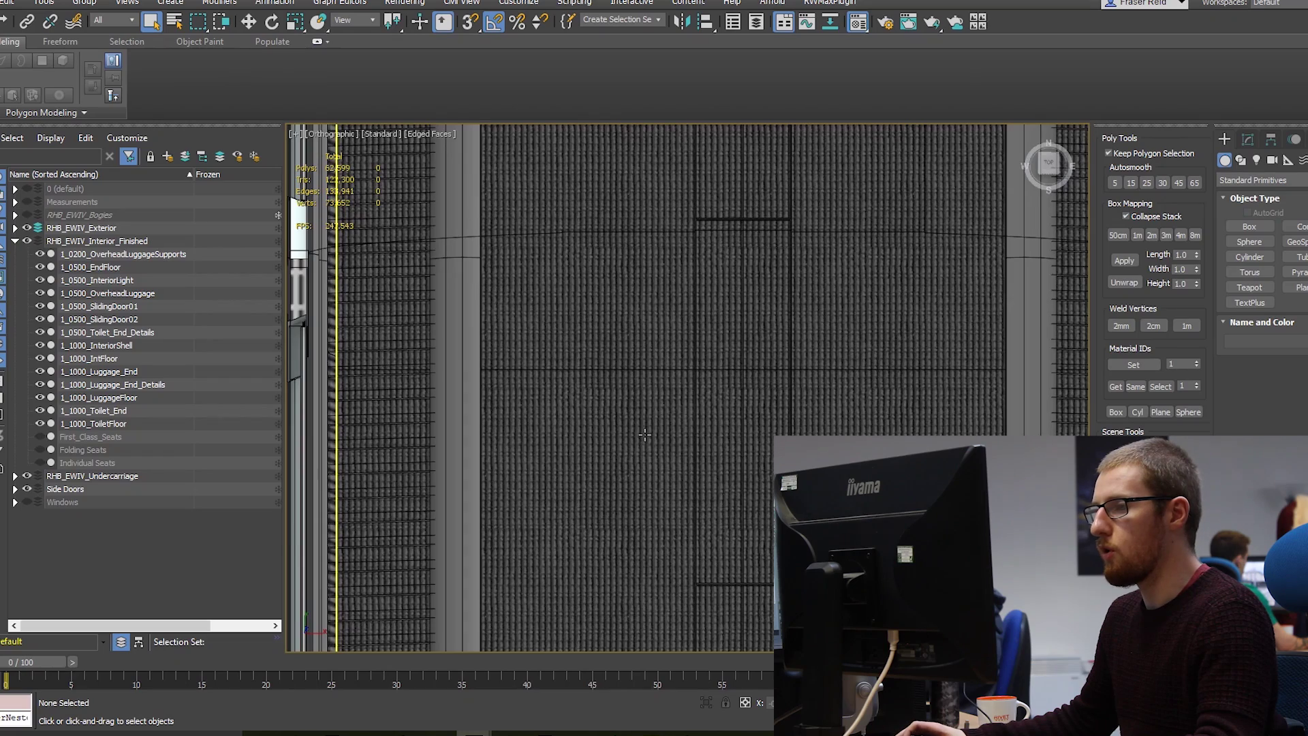
{"action": "scroll", "coordinate": [644, 434], "scroll_direction": "up", "scroll_amount": 3}
{"action": "scroll", "coordinate": [668, 434], "scroll_direction": "down", "scroll_amount": 3}
Isolate 1_1000_IntFloor and check how the floor texture repeats across its segments
{"action": "left_click", "coordinate": [702, 424]}
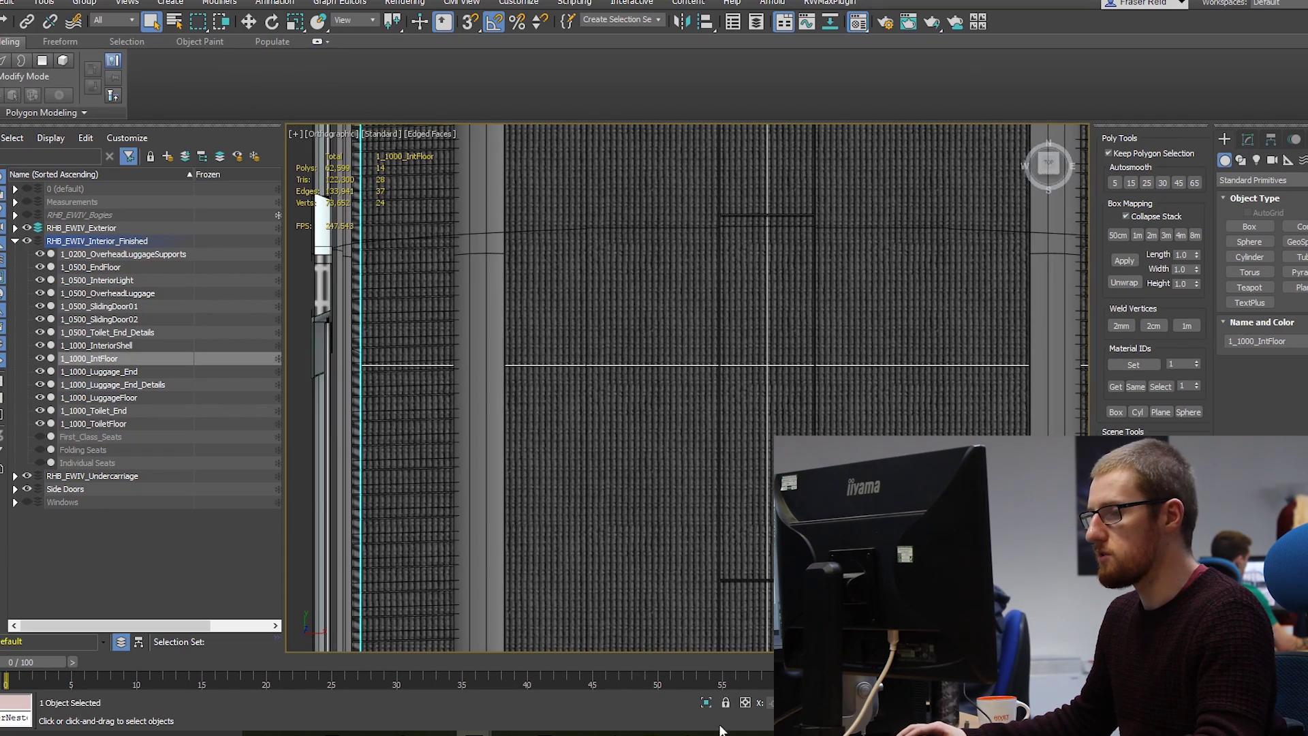
{"action": "left_click", "coordinate": [706, 703]}
{"action": "middle_click_drag", "start_coordinate": [715, 457], "coordinate": [639, 440], "text": "alt"}
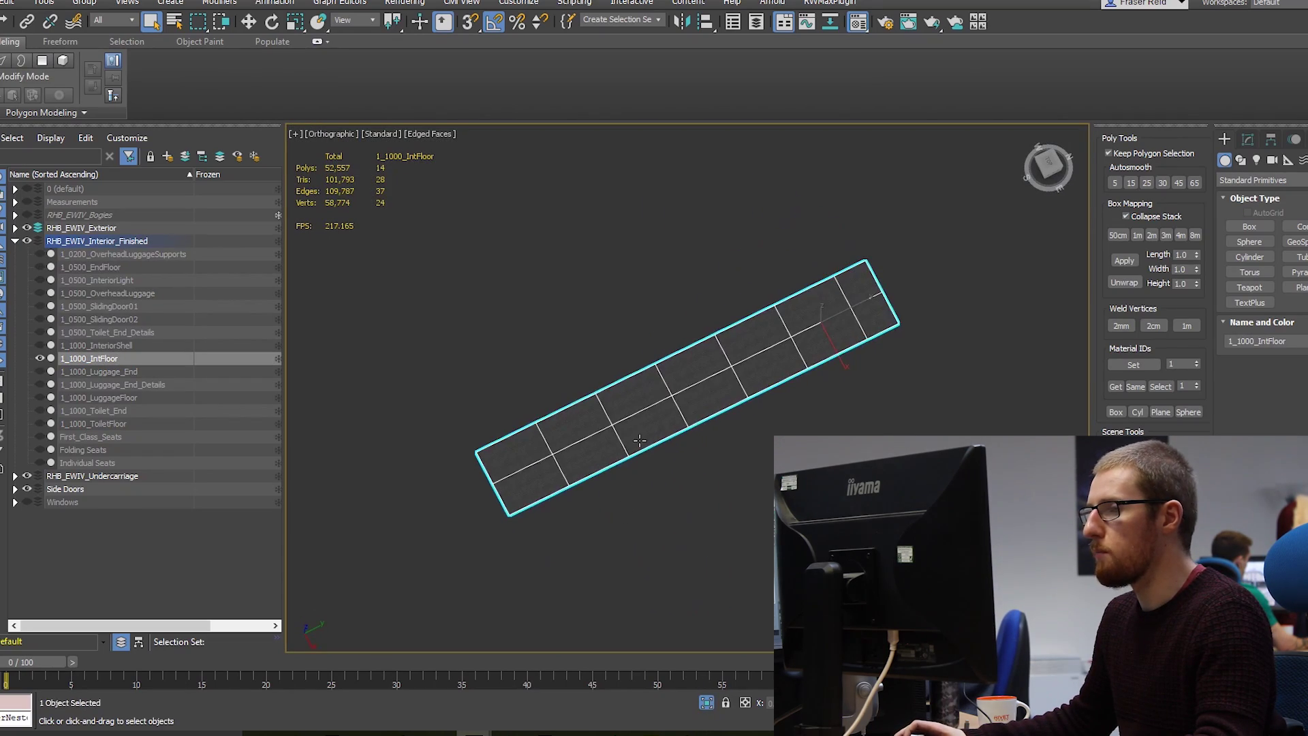
{"action": "scroll", "coordinate": [654, 439], "scroll_direction": "up", "scroll_amount": 10}
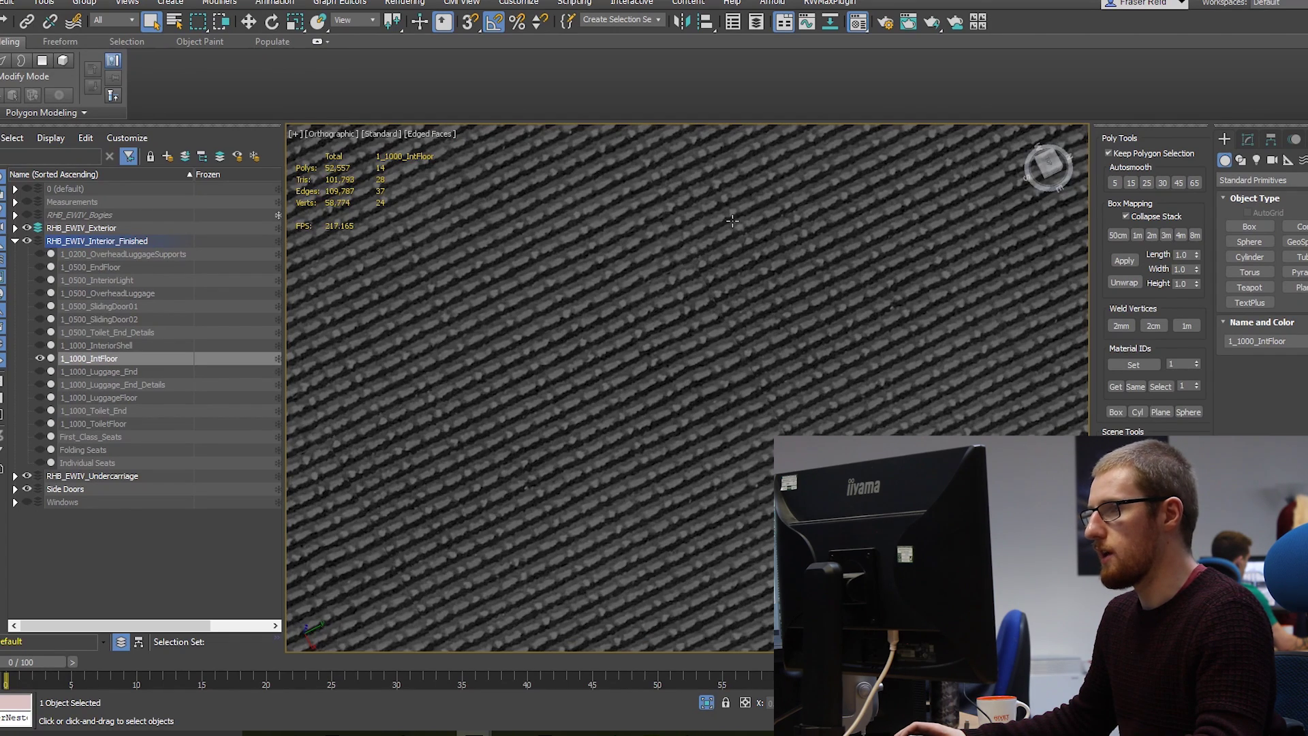
{"action": "scroll", "coordinate": [525, 438], "scroll_direction": "down", "scroll_amount": 8}
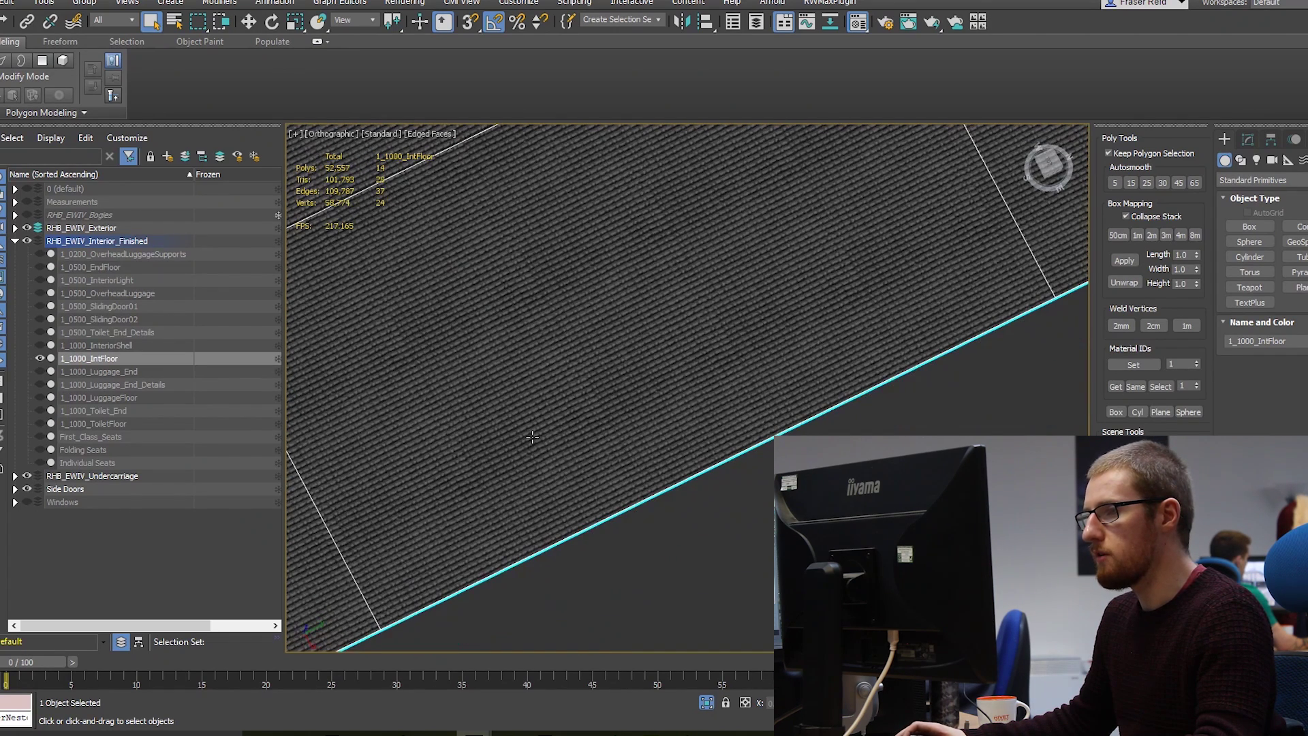
{"action": "scroll", "coordinate": [542, 445], "scroll_direction": "down", "scroll_amount": 3}
{"action": "middle_click_drag", "start_coordinate": [613, 440], "coordinate": [604, 453], "text": "alt"}
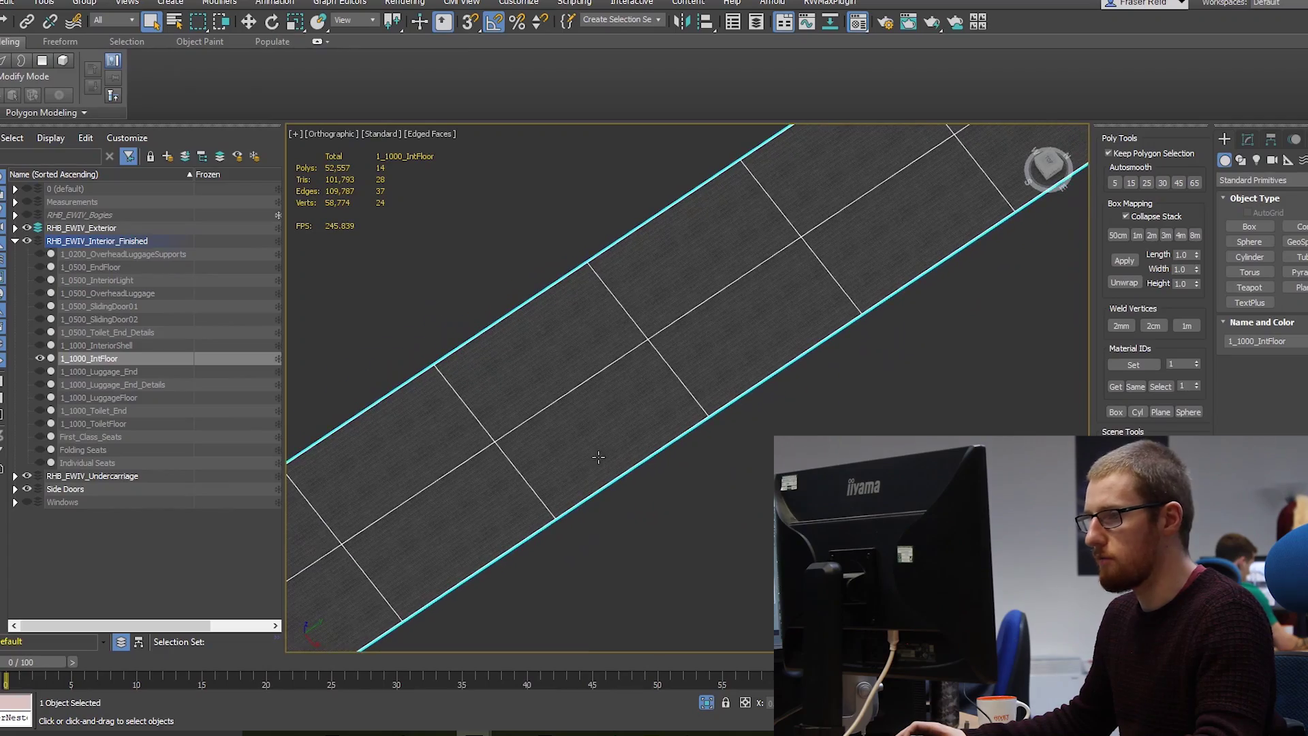
Turn off the edged-faces display and inspect the floor's weave close up without the wireframe
{"action": "key", "text": "F4"}
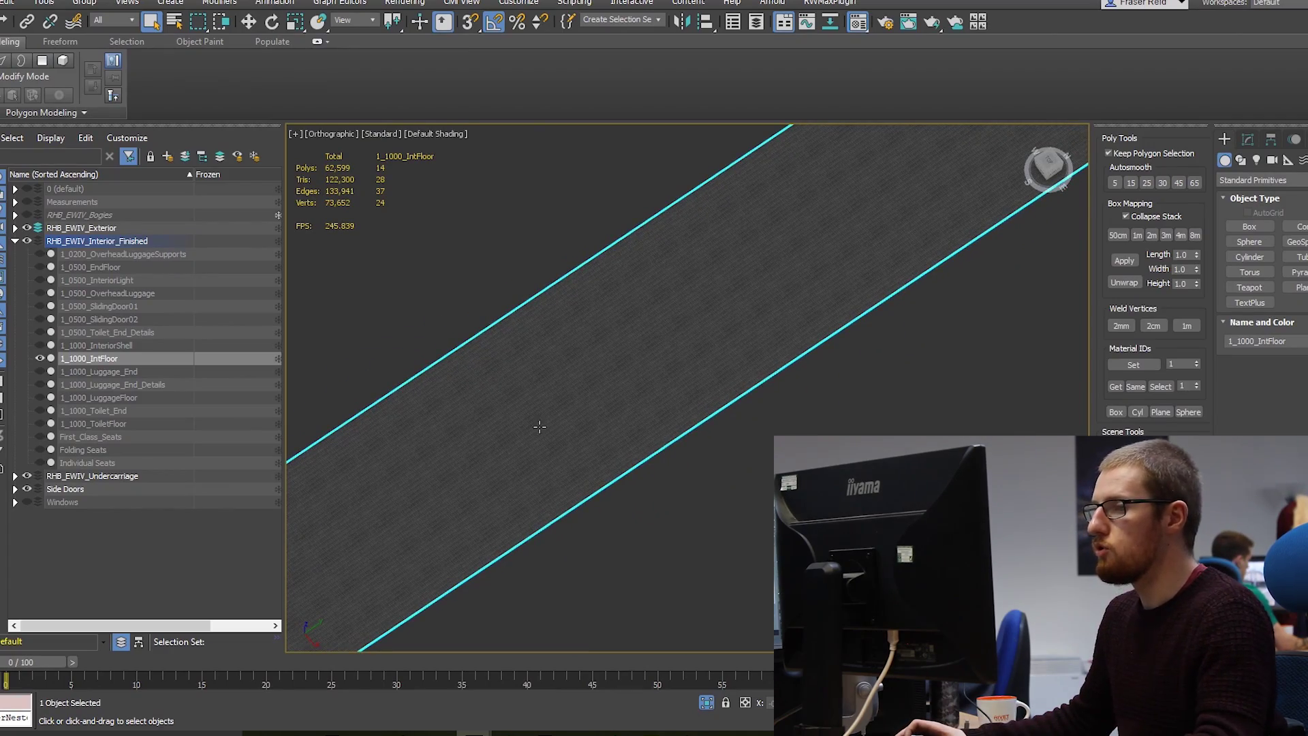
{"action": "scroll", "coordinate": [538, 426], "scroll_direction": "up", "scroll_amount": 8}
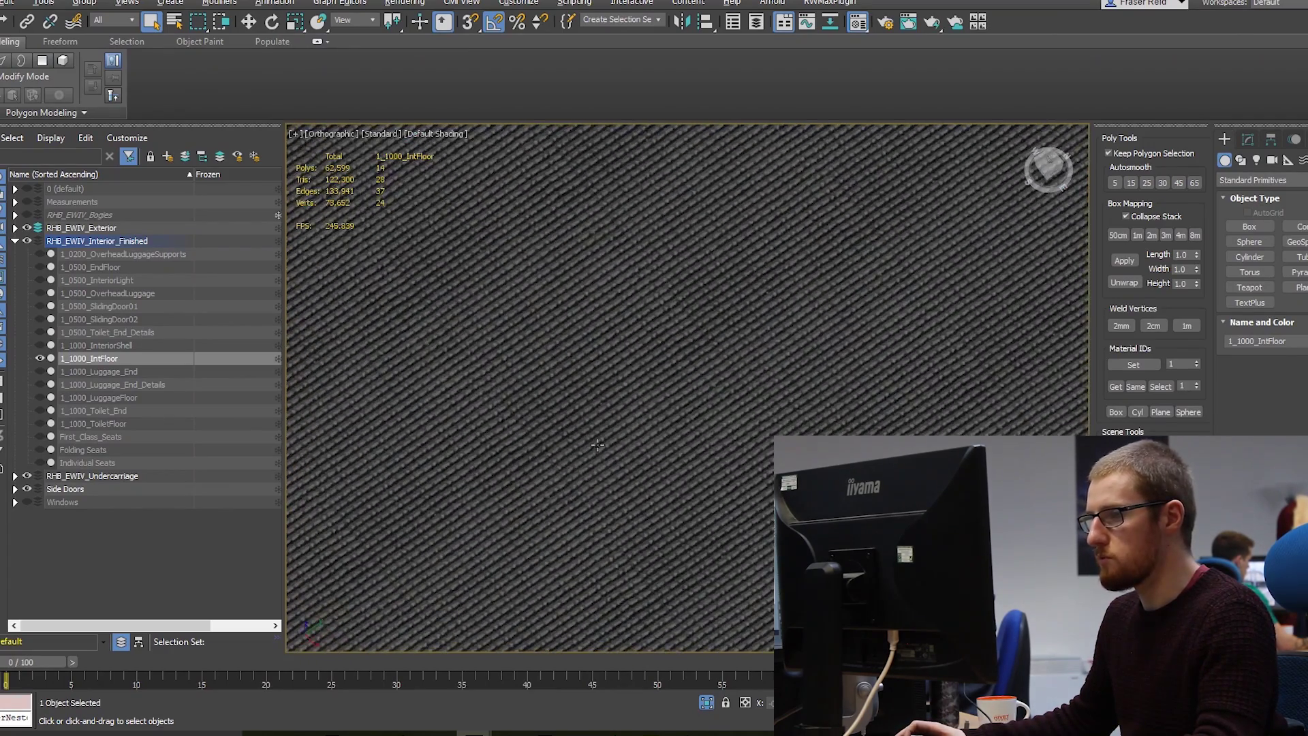
{"action": "scroll", "coordinate": [618, 408], "scroll_direction": "down", "scroll_amount": 4}
{"action": "scroll", "coordinate": [671, 444], "scroll_direction": "up", "scroll_amount": 6}
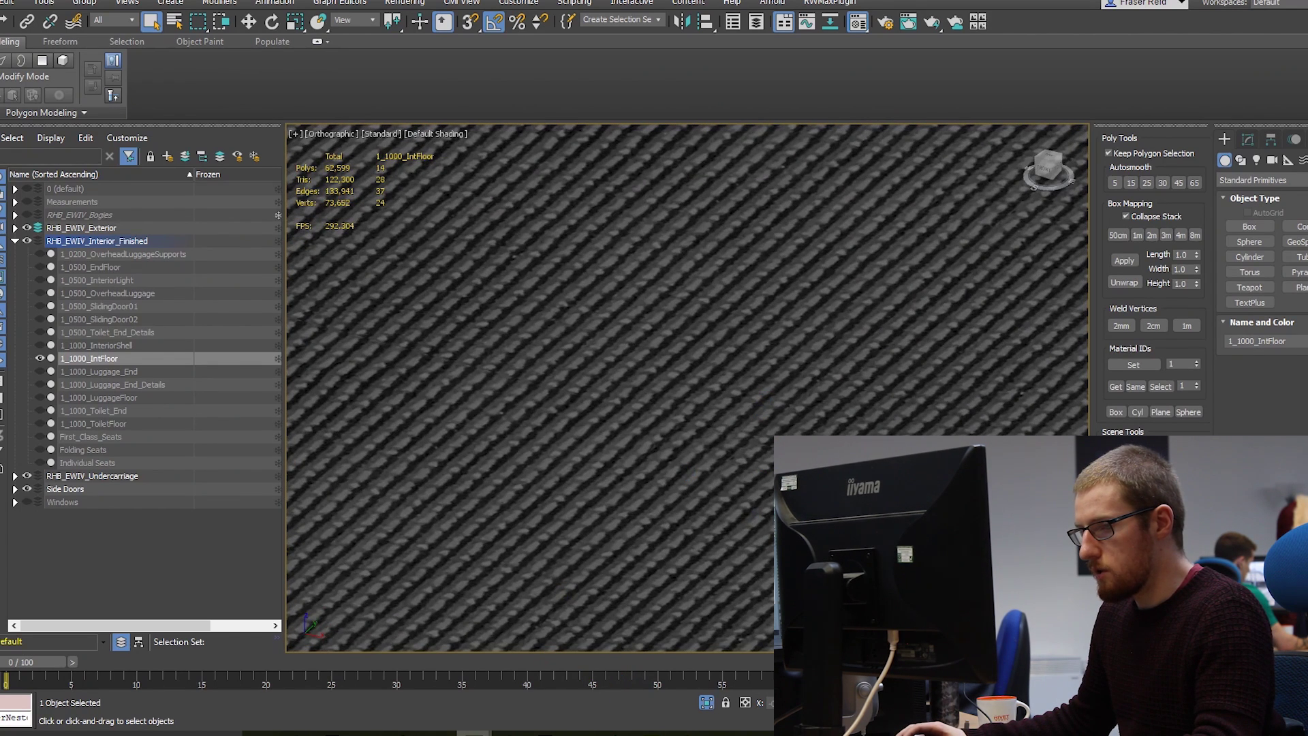
Open the floor reference photo IMG_0583.JPEG from the RHB_EWIV_A Interior reference folder
{"action": "mouse_move", "coordinate": [473, 734]}
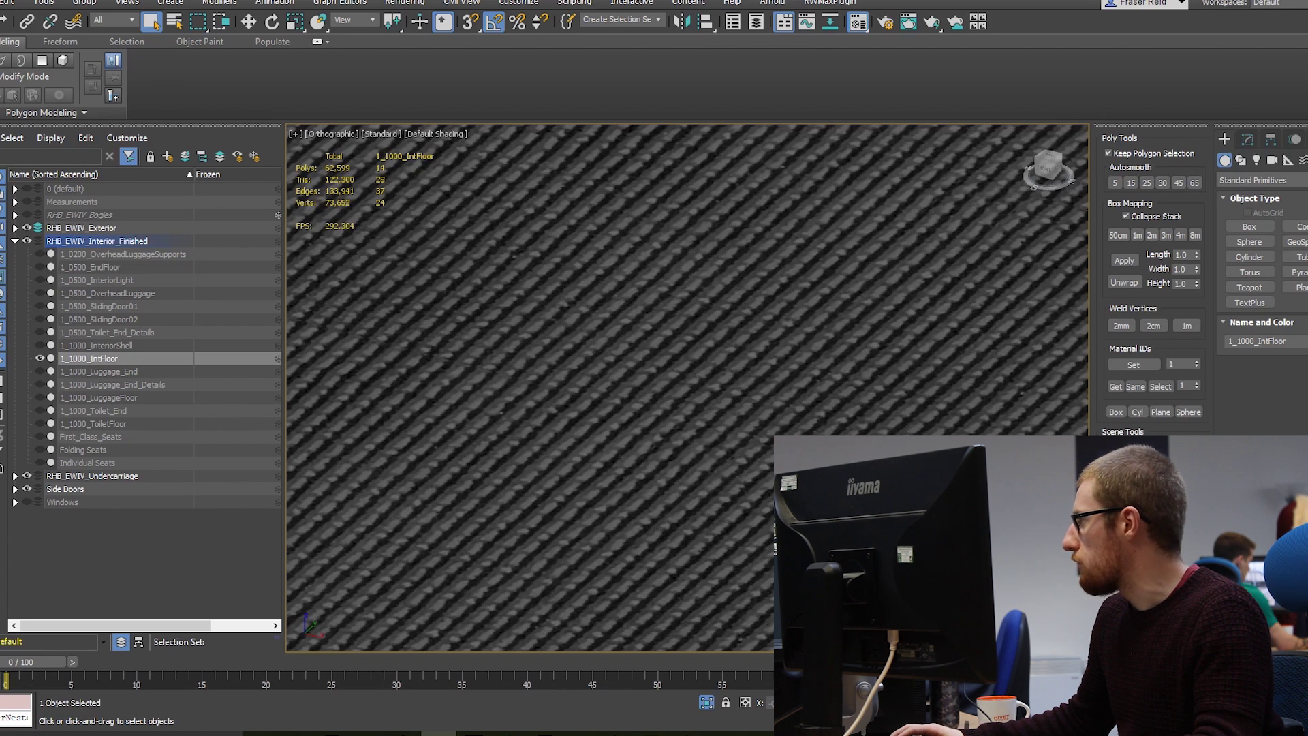
{"action": "left_click_drag", "start_coordinate": [1307, 113], "coordinate": [792, 39]}
{"action": "double_click", "coordinate": [852, 204]}
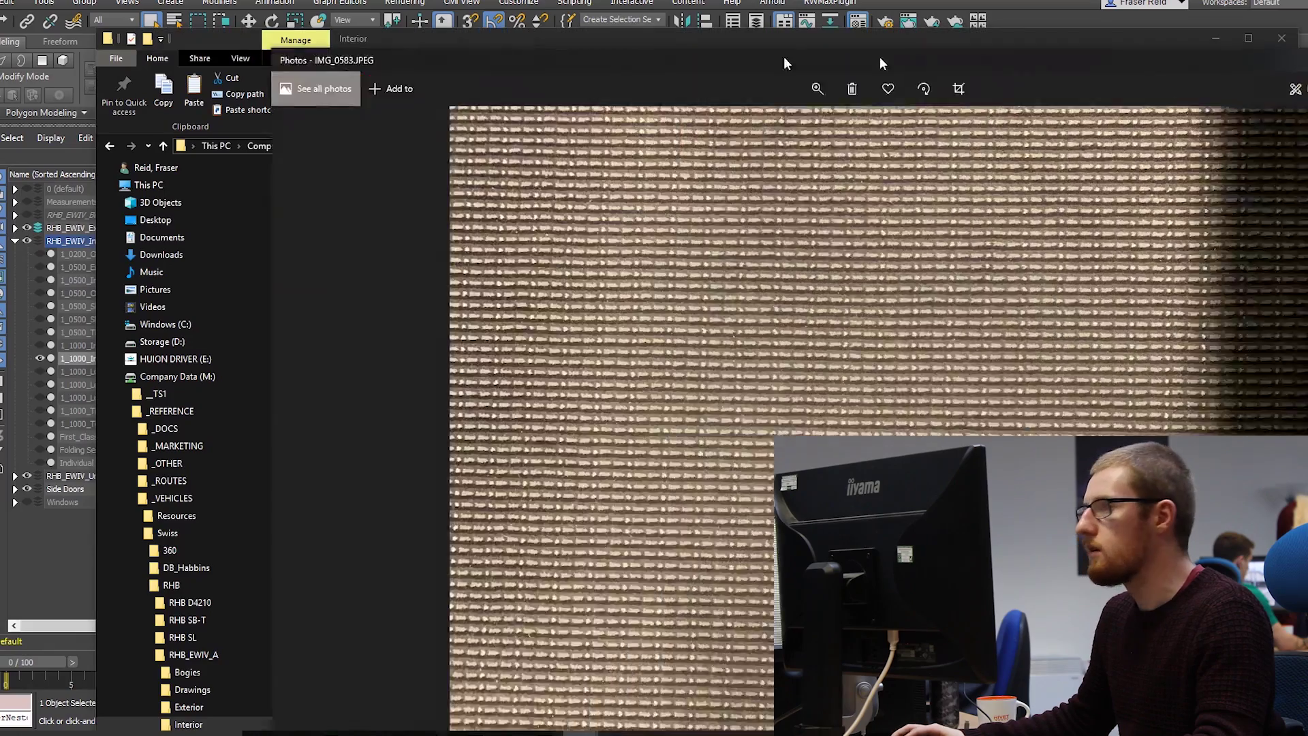
Browse the neighbouring interior photos of the saloon and seats, ending on the floor close-up IMG_0583.JPEG
{"action": "key", "text": "Right"}
{"action": "key", "text": "Right"}
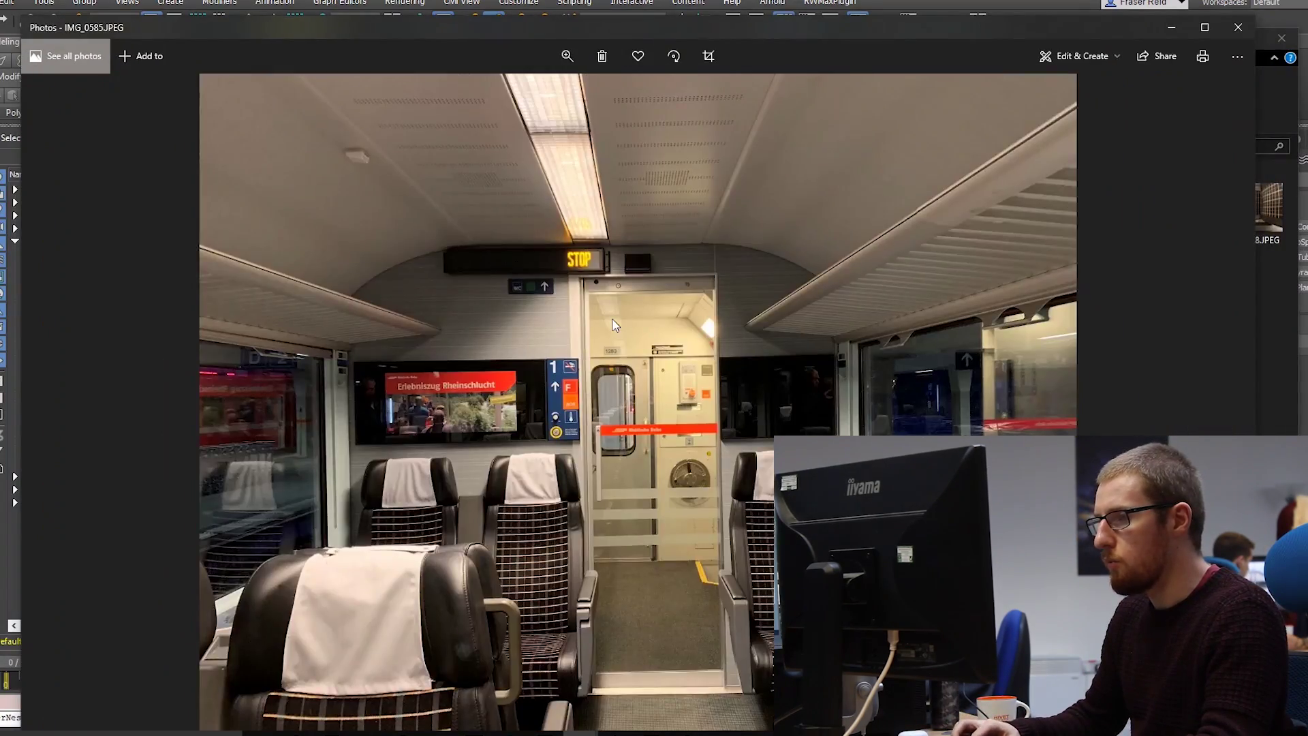
{"action": "key", "text": "Left"}
{"action": "key", "text": "Left"}
{"action": "key", "text": "Left"}
{"action": "key", "text": "Left"}
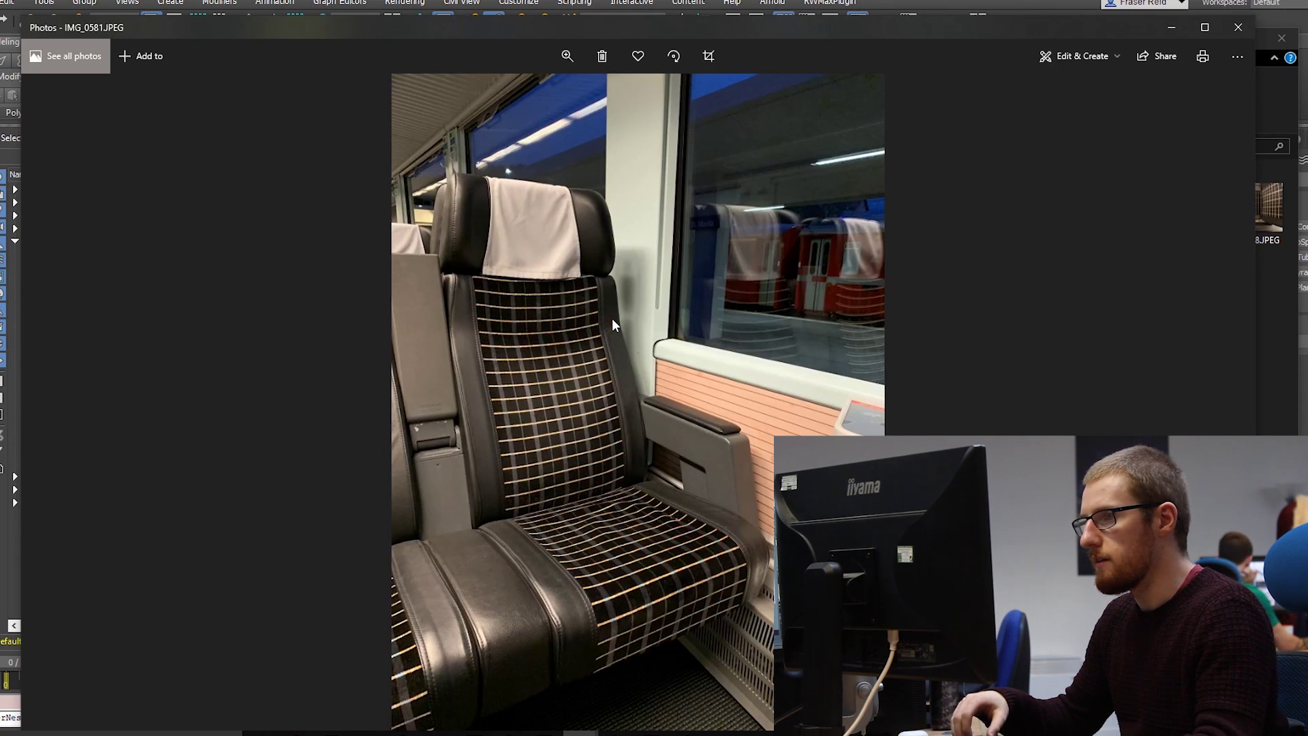
{"action": "key", "text": "Right"}
{"action": "key", "text": "Right"}
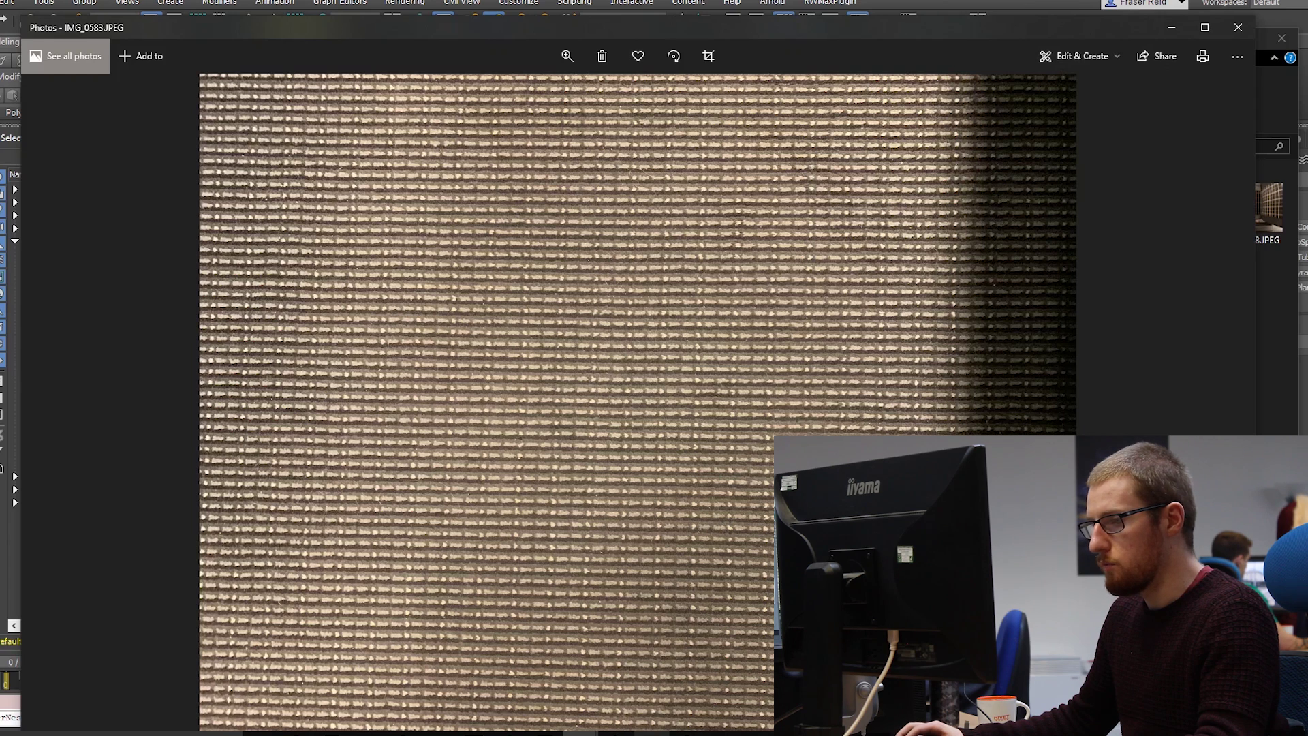
Switch to Photoshop and inspect Layer 1 of the Untitled-1 floor texture, checking the weave along its edges
{"action": "left_click", "coordinate": [651, 733]}
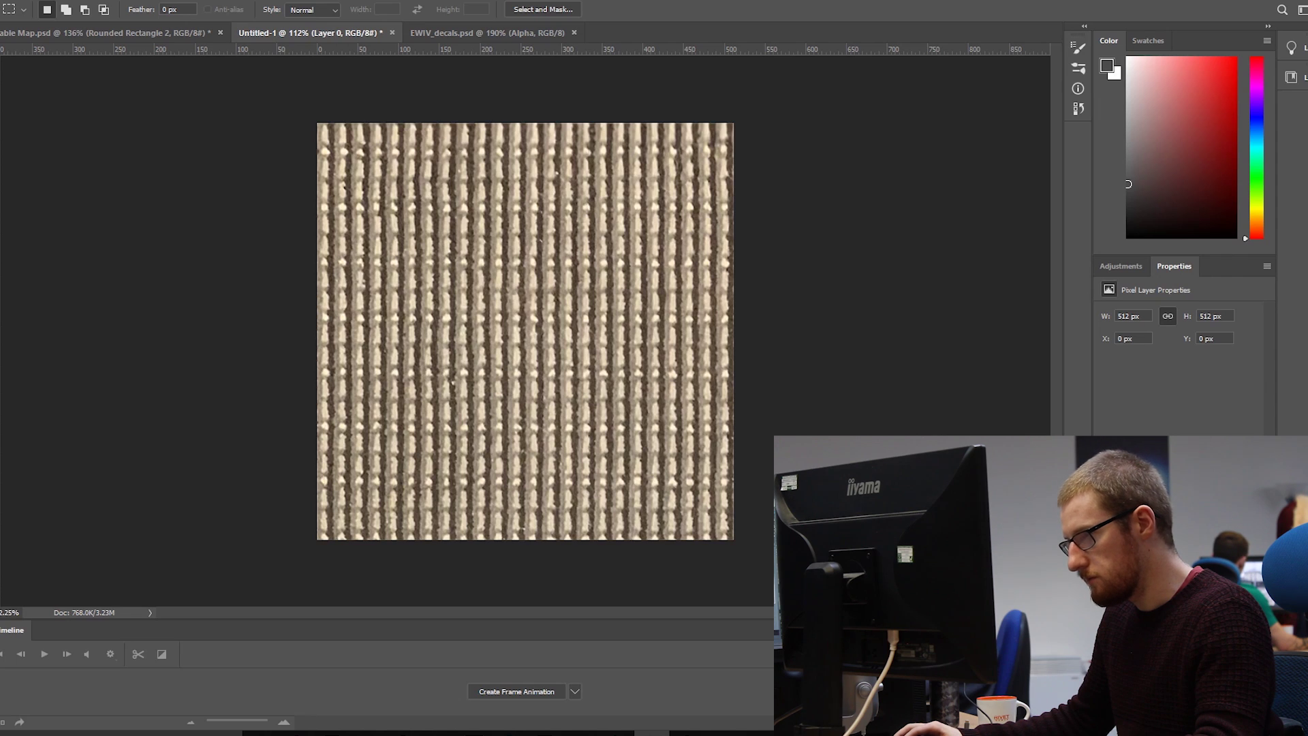
{"action": "key", "text": "ctrl+a"}
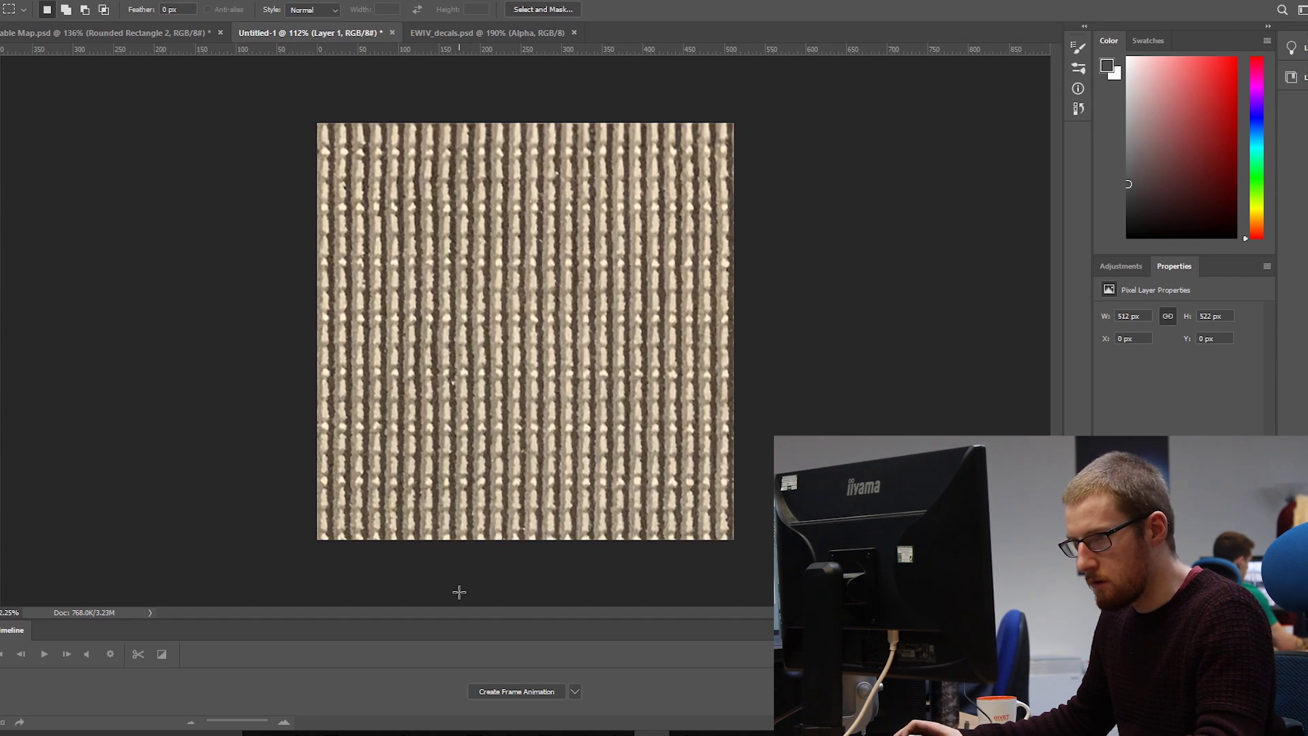
{"action": "scroll", "coordinate": [459, 591], "scroll_direction": "up", "scroll_amount": 5, "text": "alt"}
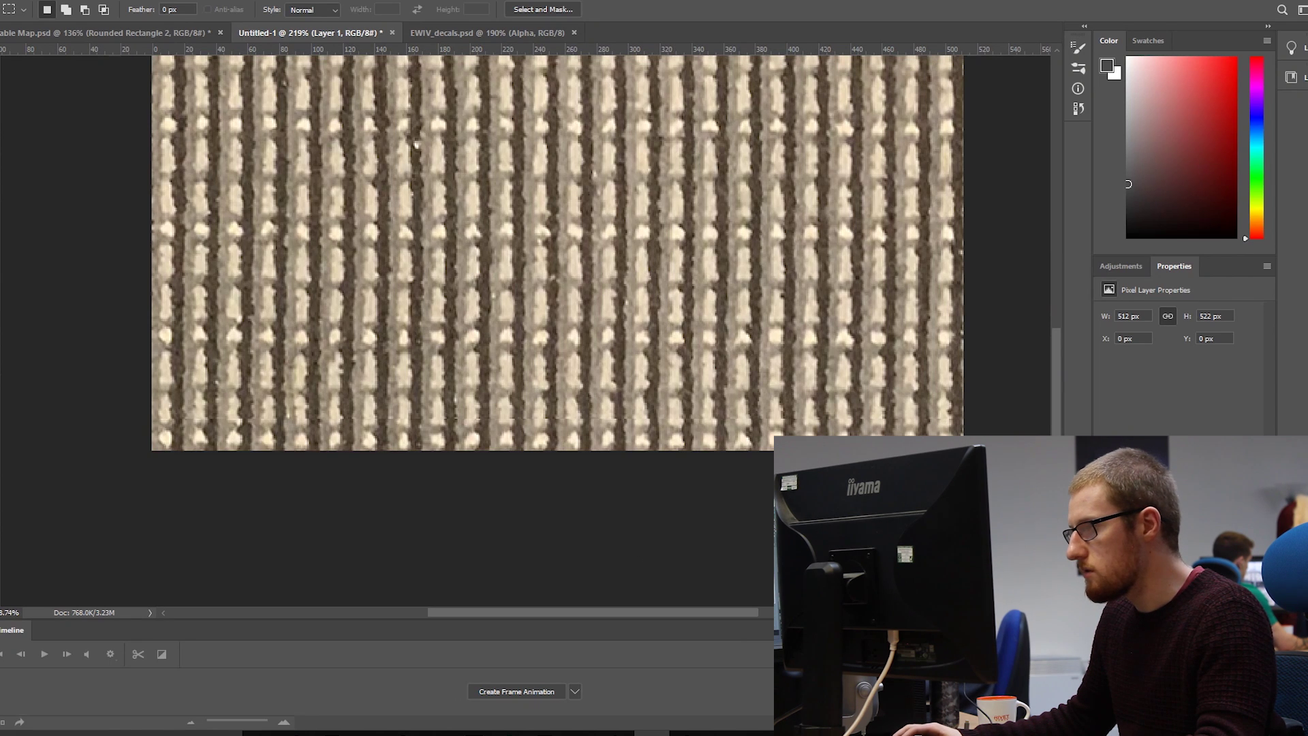
{"action": "scroll", "coordinate": [765, 507], "scroll_direction": "down", "scroll_amount": 4, "text": "alt"}
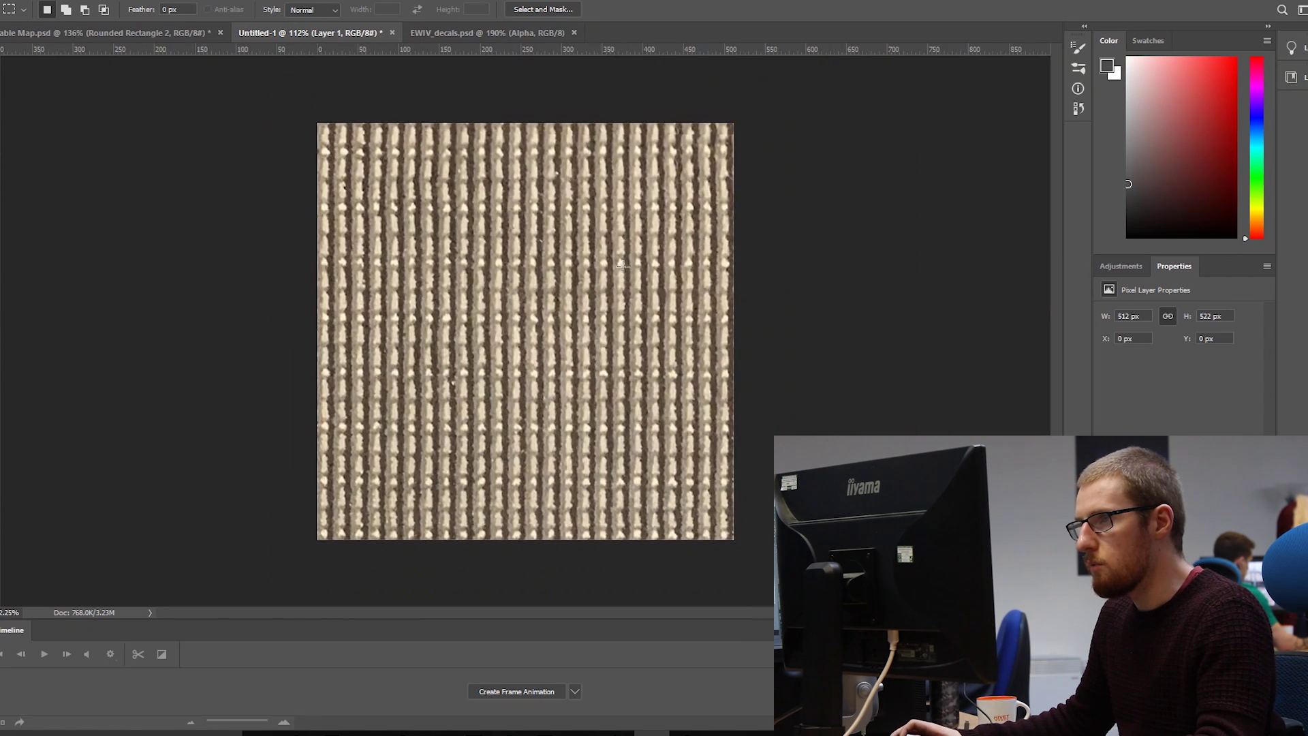
{"action": "scroll", "coordinate": [632, 256], "scroll_direction": "up", "scroll_amount": 3, "text": "alt"}
{"action": "scroll", "coordinate": [884, 359], "scroll_direction": "up", "scroll_amount": 2, "text": "alt"}
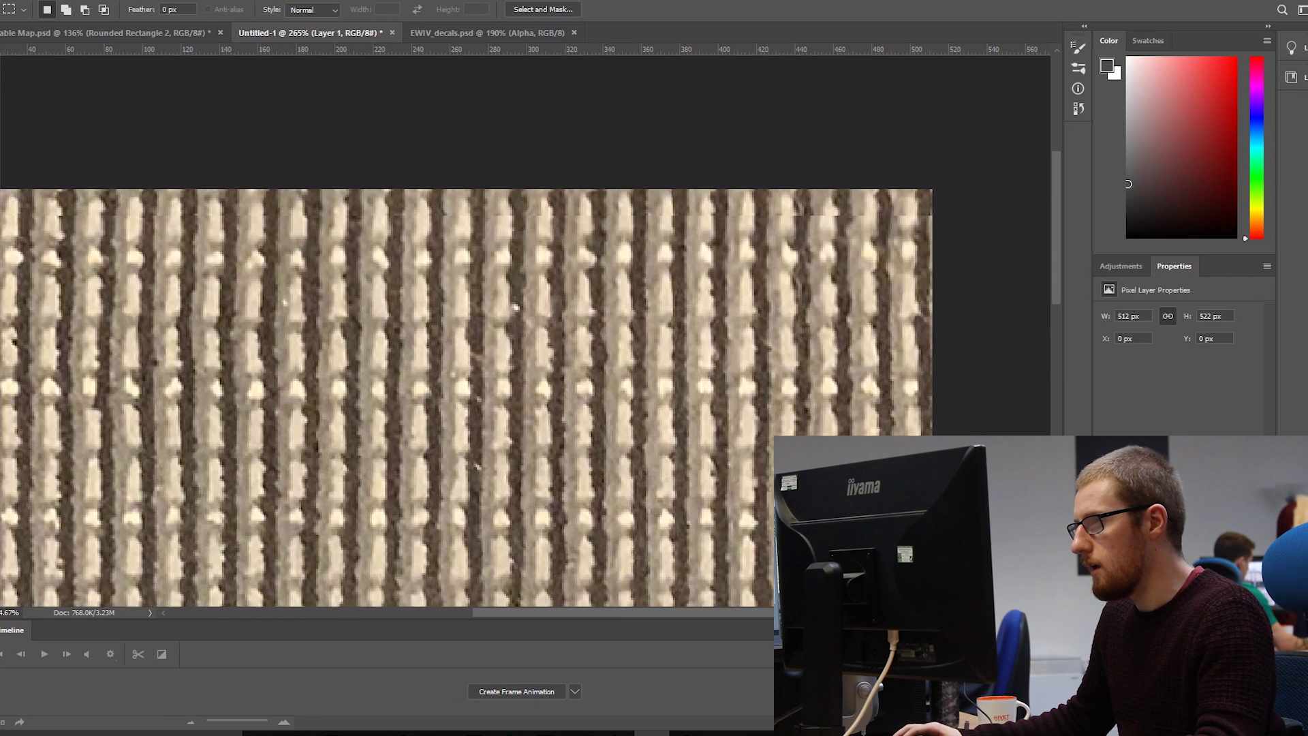
{"action": "scroll", "coordinate": [560, 301], "scroll_direction": "down", "scroll_amount": 3, "text": "alt"}
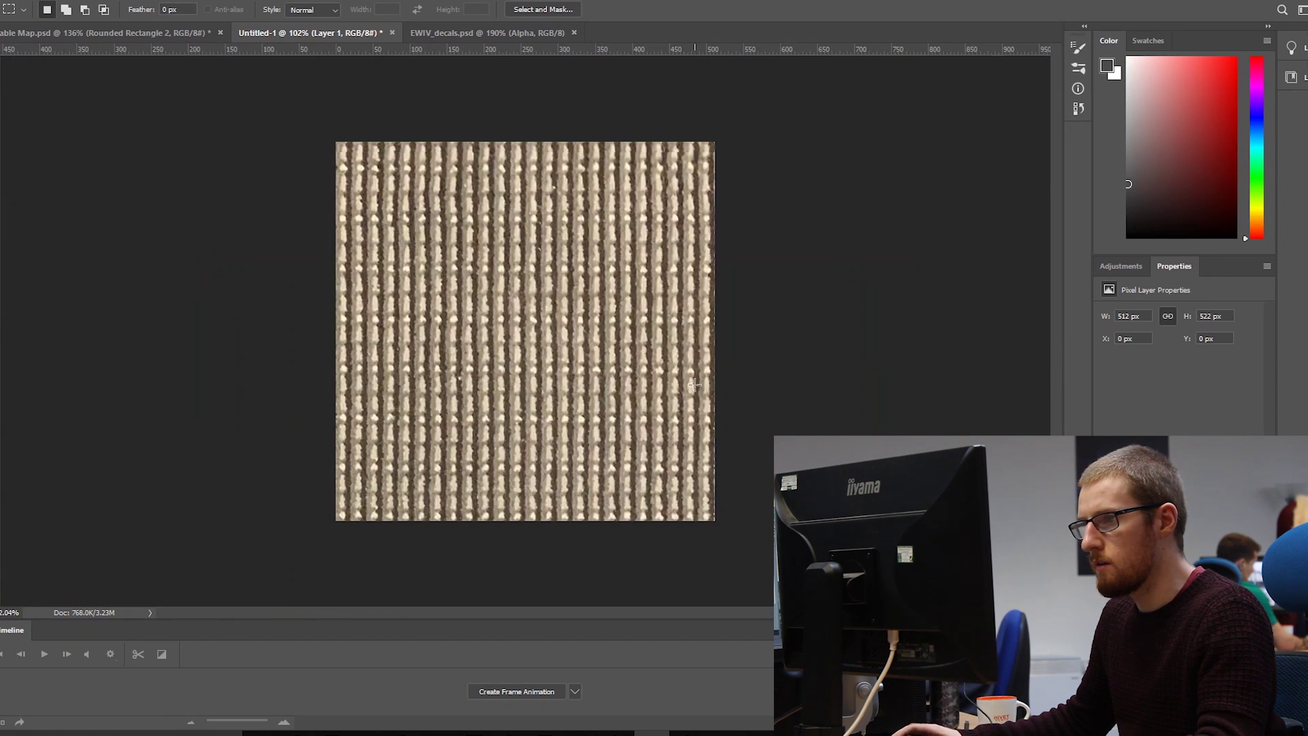
Show the edge adjustment layers and the dark grey colouring over the floor texture in Untitled-1
{"action": "left_click", "coordinate": [1178, 528]}
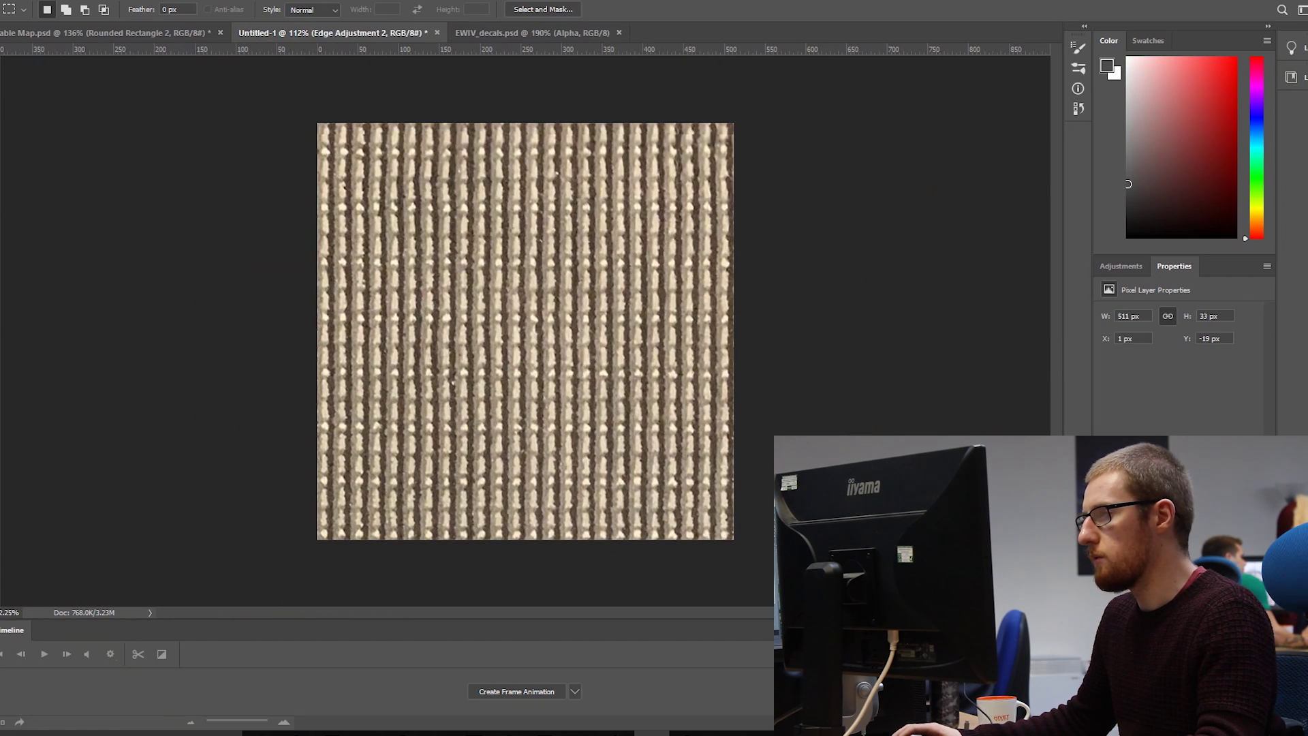
{"action": "left_click", "coordinate": [1102, 528]}
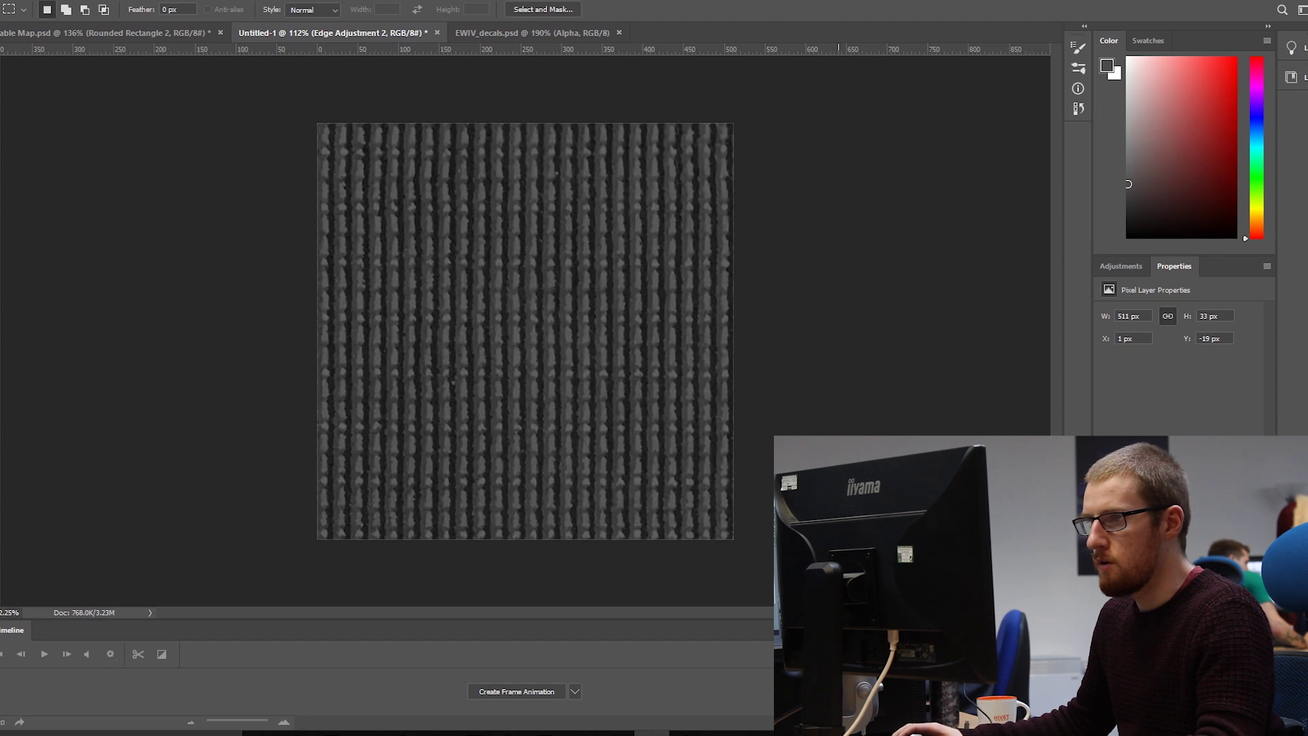
{"action": "left_click_drag", "start_coordinate": [221, 97], "coordinate": [769, 659]}
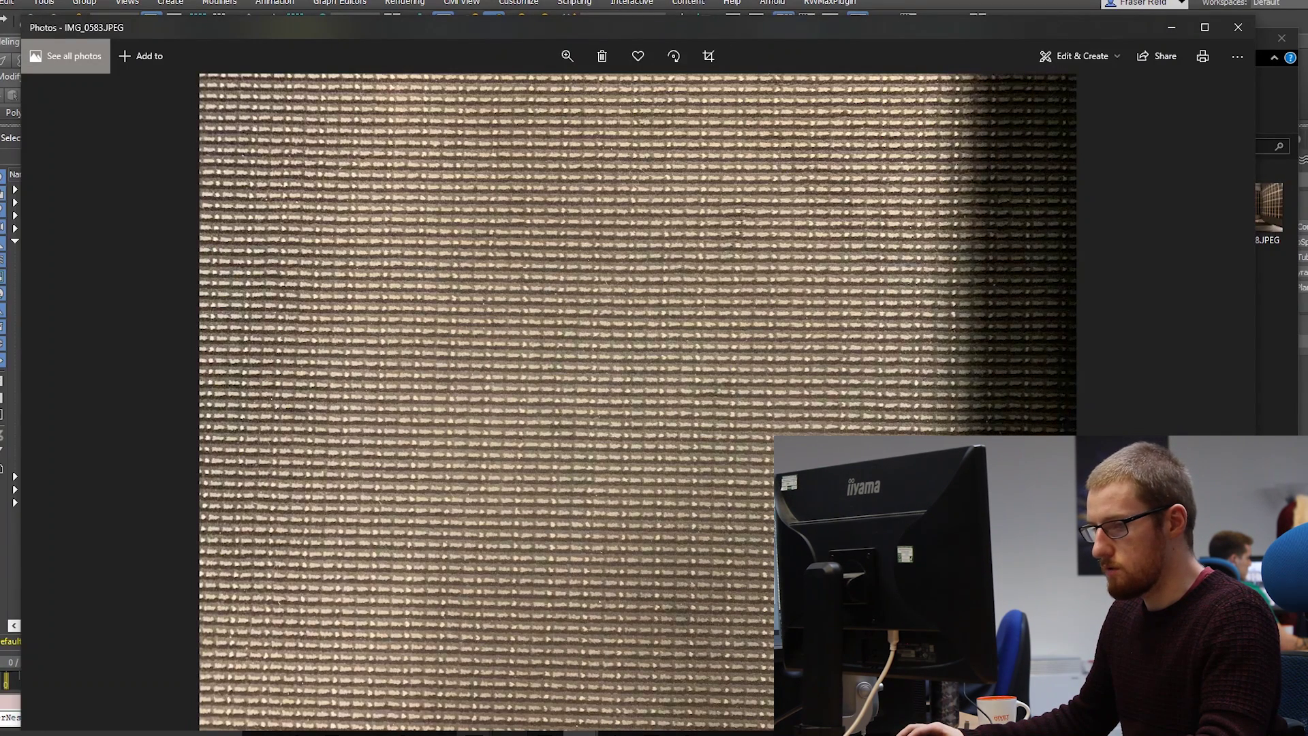
Return to 3ds Max and examine the dark weave on 1_1000_IntFloor both close up and along the floor's full width
{"action": "mouse_move", "coordinate": [490, 732]}
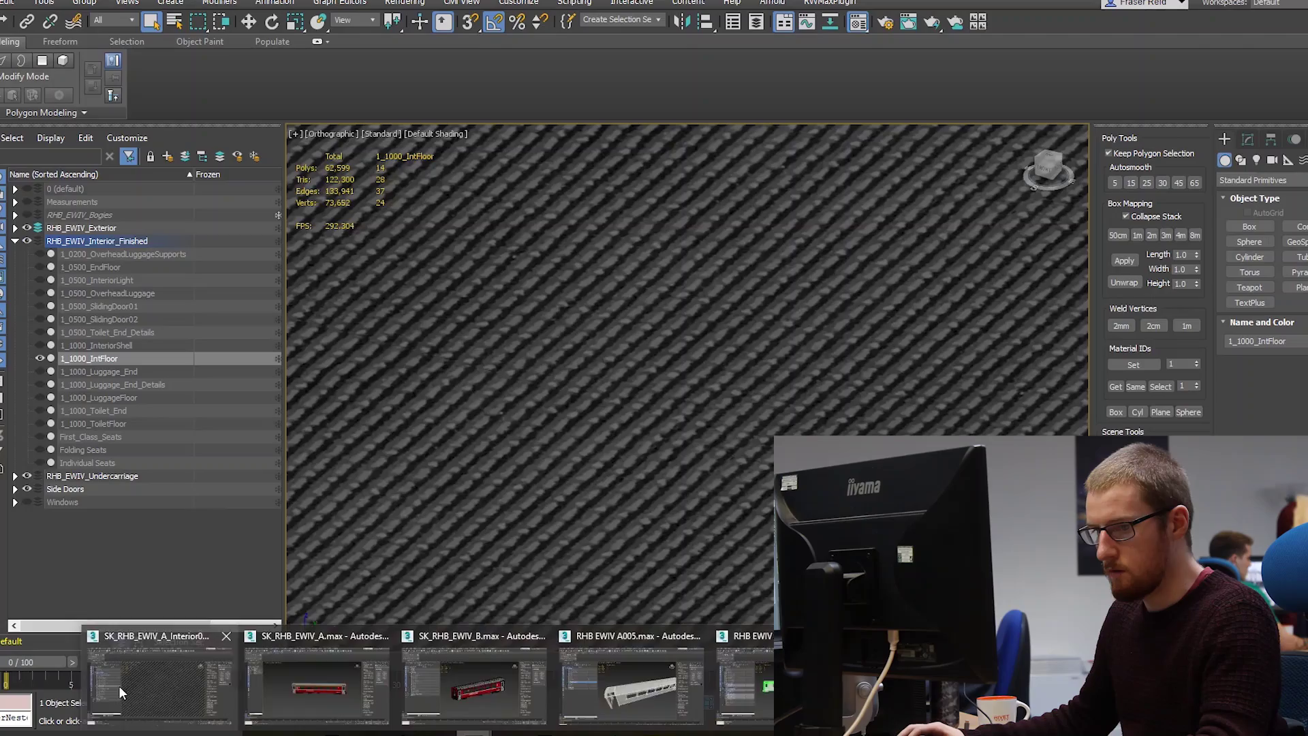
{"action": "left_click", "coordinate": [120, 689]}
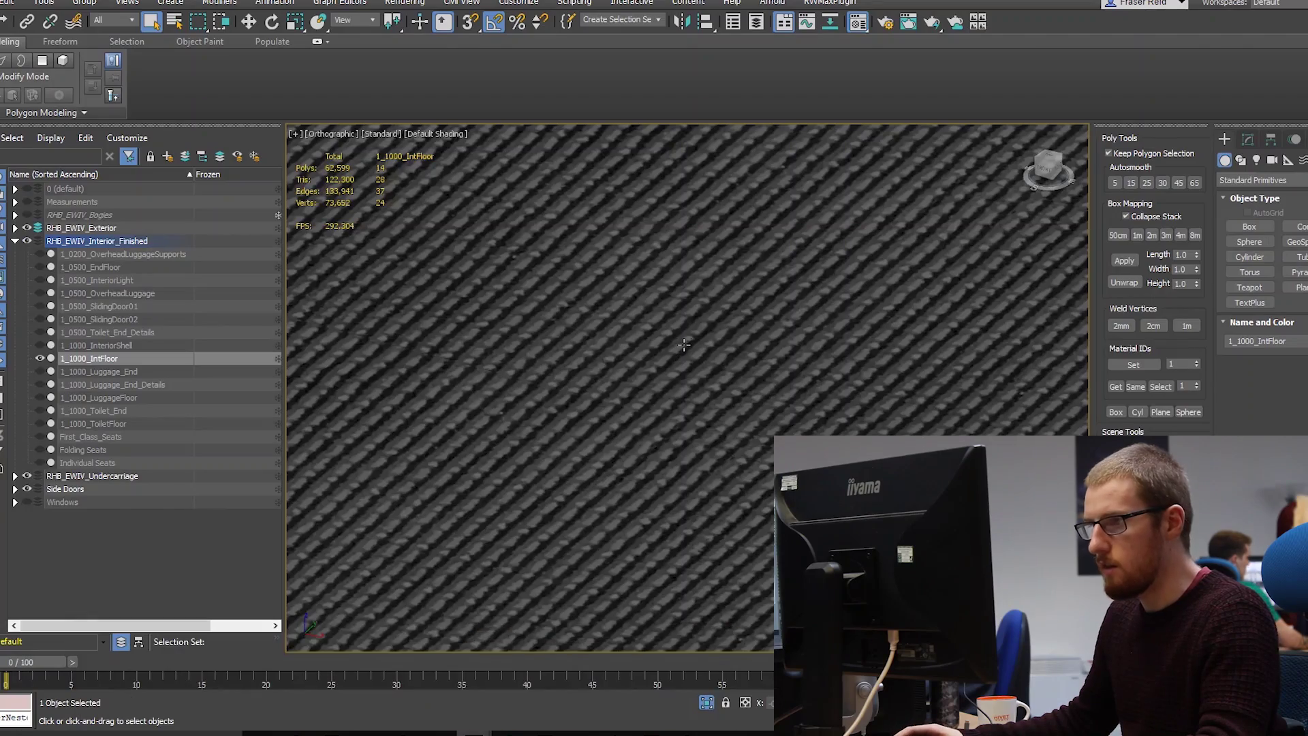
{"action": "scroll", "coordinate": [638, 383], "scroll_direction": "down", "scroll_amount": 8}
{"action": "middle_click_drag", "start_coordinate": [638, 384], "coordinate": [758, 293], "text": "alt"}
{"action": "scroll", "coordinate": [509, 429], "scroll_direction": "up", "scroll_amount": 10}
{"action": "scroll", "coordinate": [663, 354], "scroll_direction": "down", "scroll_amount": 4}
{"action": "scroll", "coordinate": [600, 477], "scroll_direction": "down", "scroll_amount": 5}
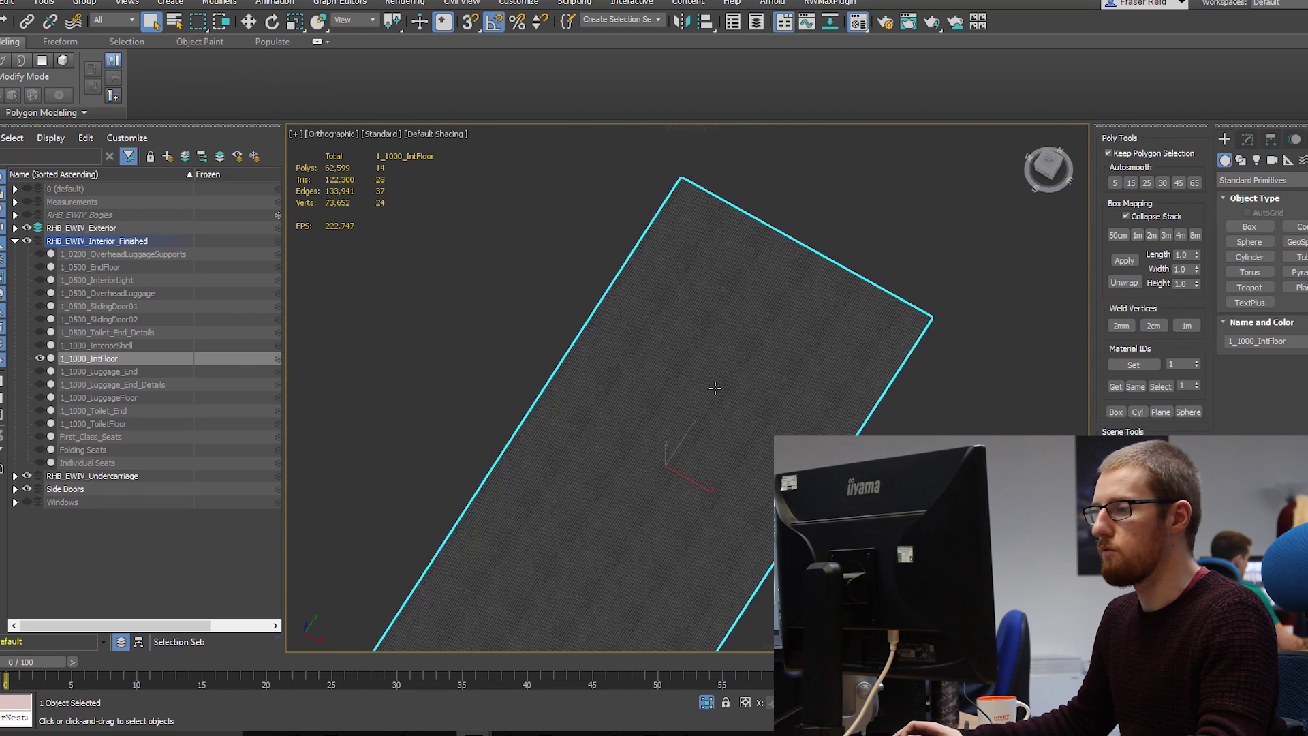
{"action": "scroll", "coordinate": [715, 388], "scroll_direction": "up", "scroll_amount": 10}
{"action": "scroll", "coordinate": [666, 426], "scroll_direction": "down", "scroll_amount": 10}
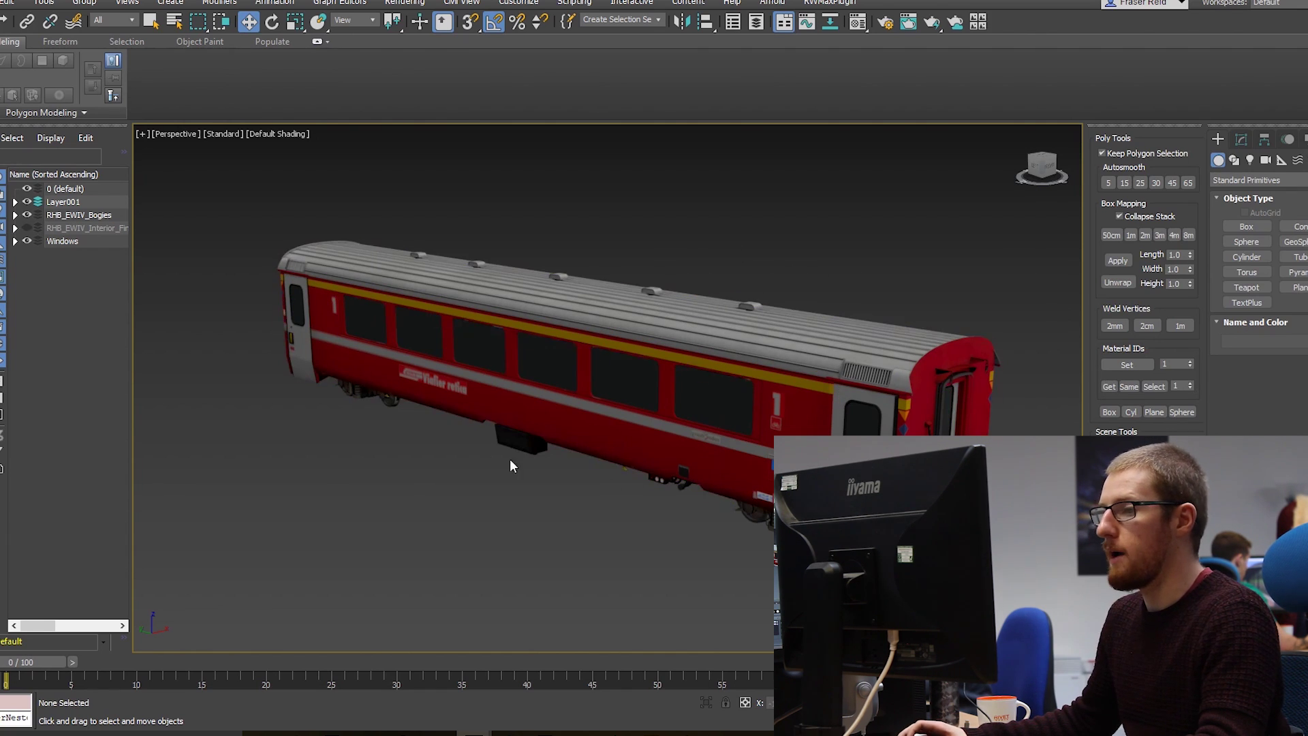
Highlight the underframe equipment 1_1500_EWIV_A_Under, view it side-on along the carriage, and clear the selection
{"action": "left_click", "coordinate": [532, 439]}
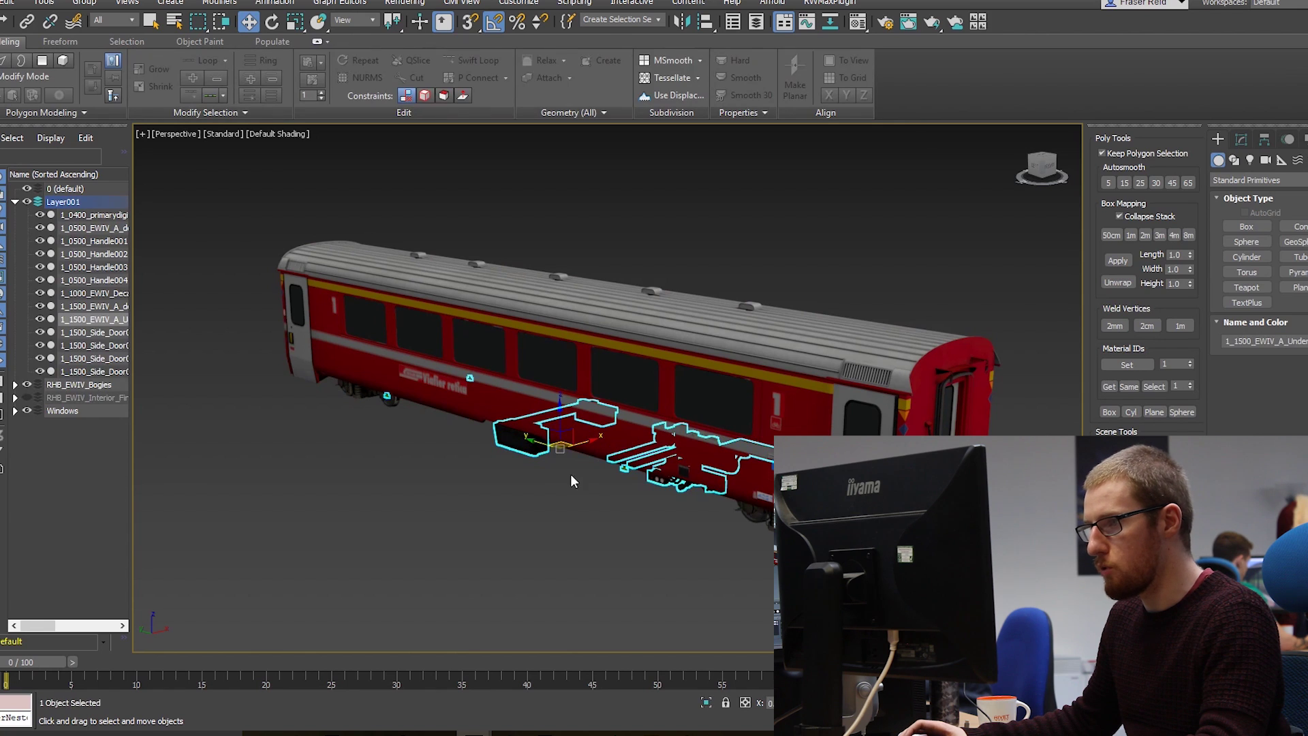
{"action": "middle_click_drag", "start_coordinate": [655, 503], "coordinate": [844, 453], "text": "alt"}
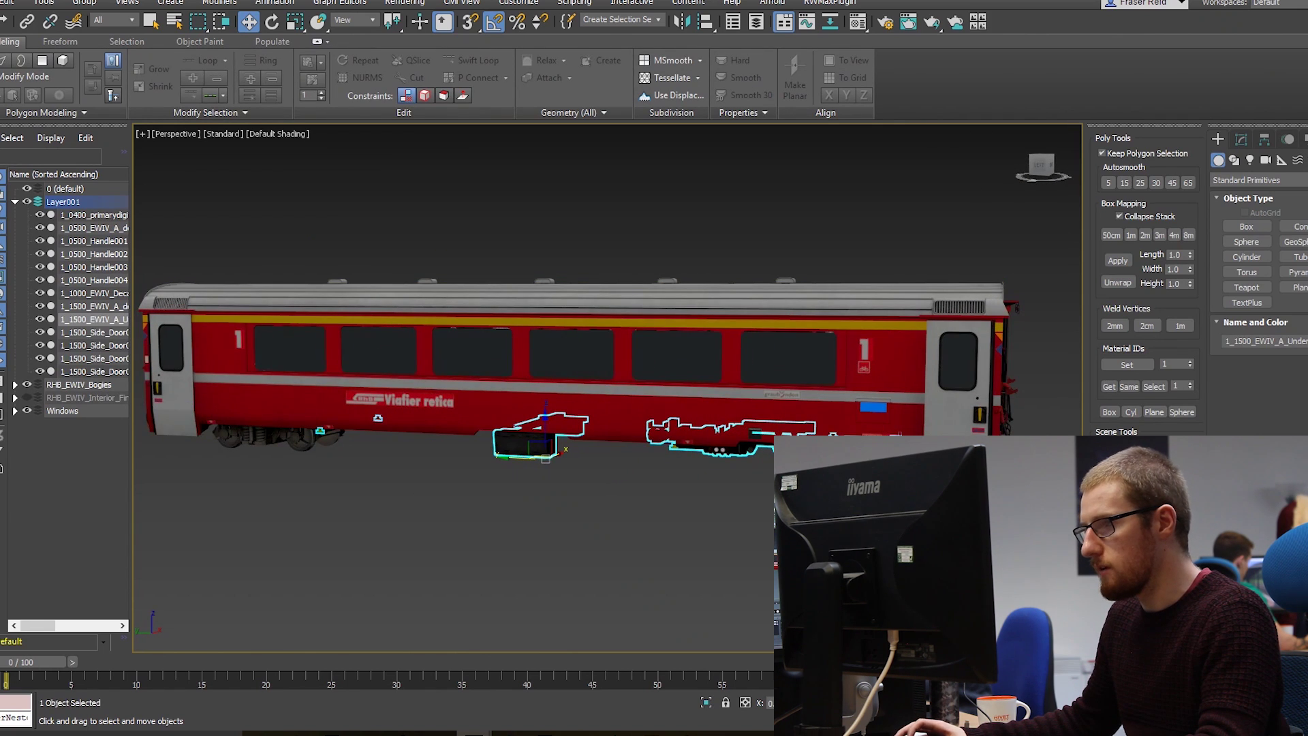
{"action": "left_click", "coordinate": [879, 514]}
Select the blue number placeholders 1_0400_primarydigits_5 near the door end and inspect them close up with the surrounding decals
{"action": "scroll", "coordinate": [877, 409], "scroll_direction": "up", "scroll_amount": 7}
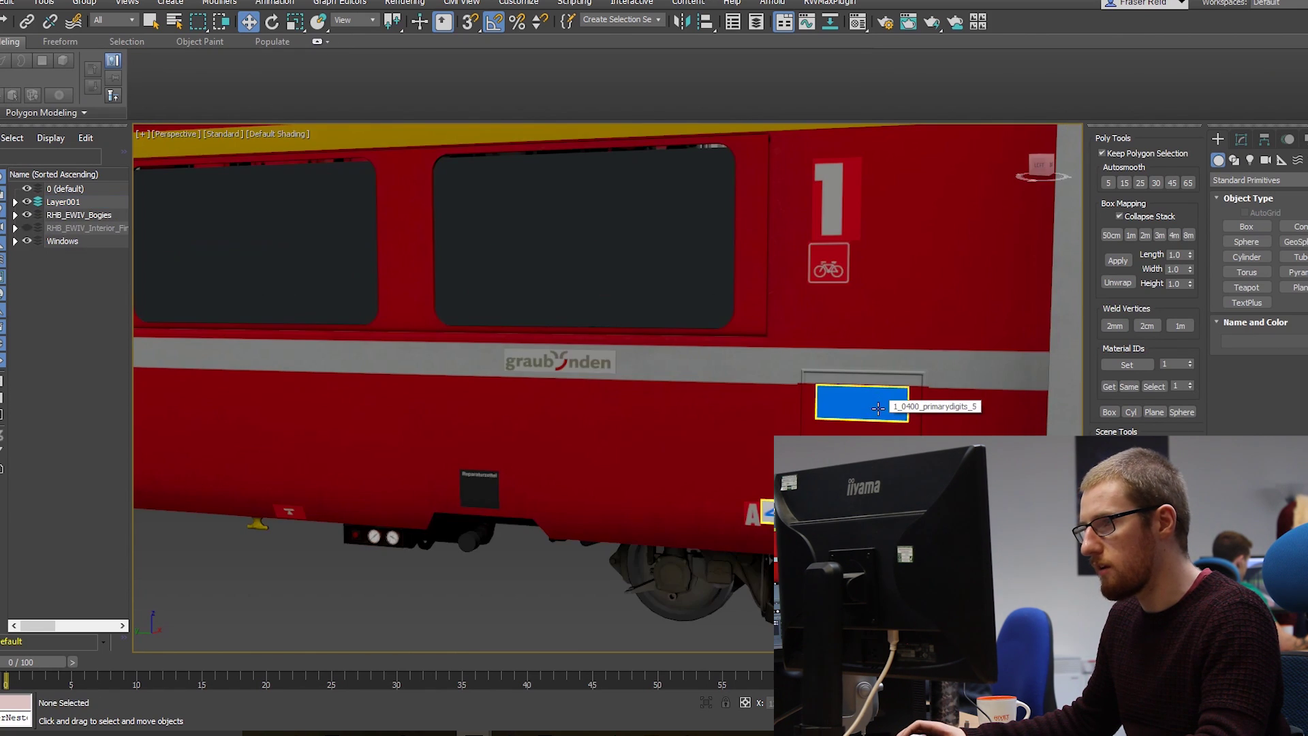
{"action": "middle_click_drag", "start_coordinate": [799, 508], "coordinate": [652, 340]}
{"action": "scroll", "coordinate": [788, 338], "scroll_direction": "up", "scroll_amount": 4}
{"action": "left_click", "coordinate": [788, 331]}
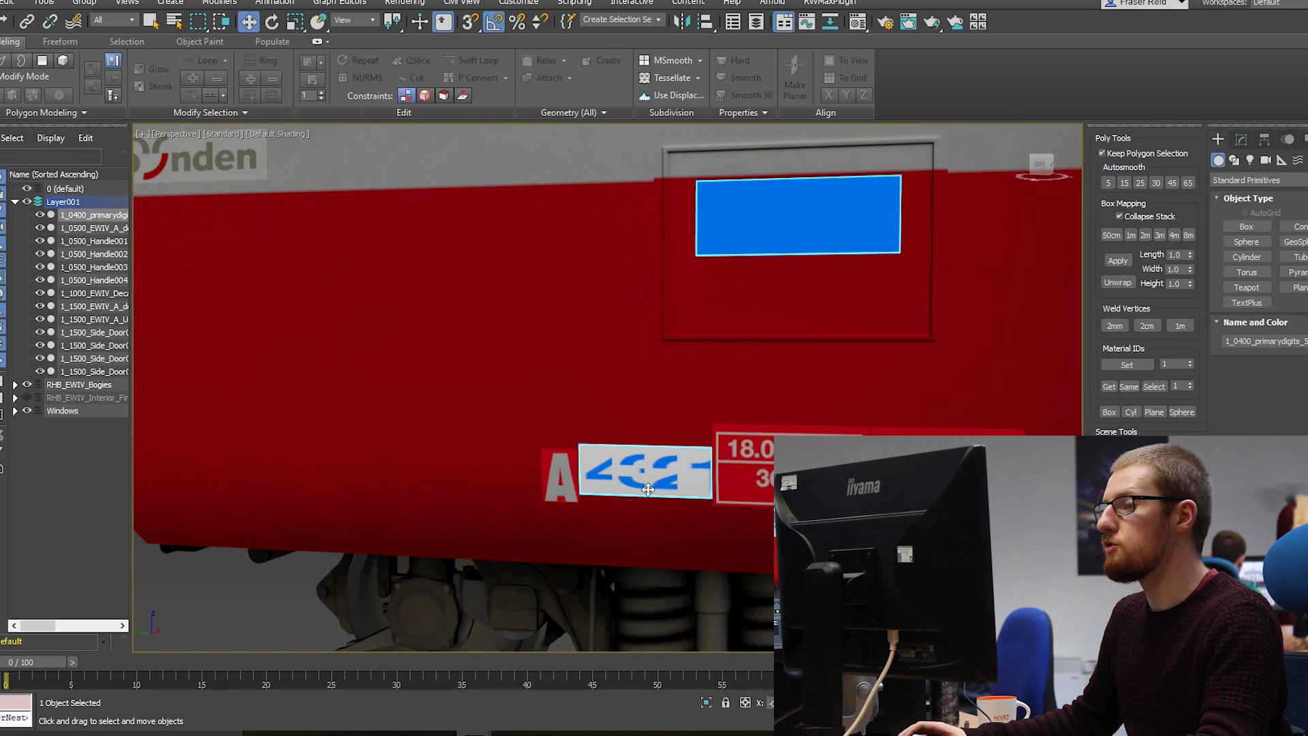
{"action": "scroll", "coordinate": [612, 460], "scroll_direction": "down", "scroll_amount": 3}
{"action": "middle_click_drag", "start_coordinate": [508, 416], "coordinate": [553, 498]}
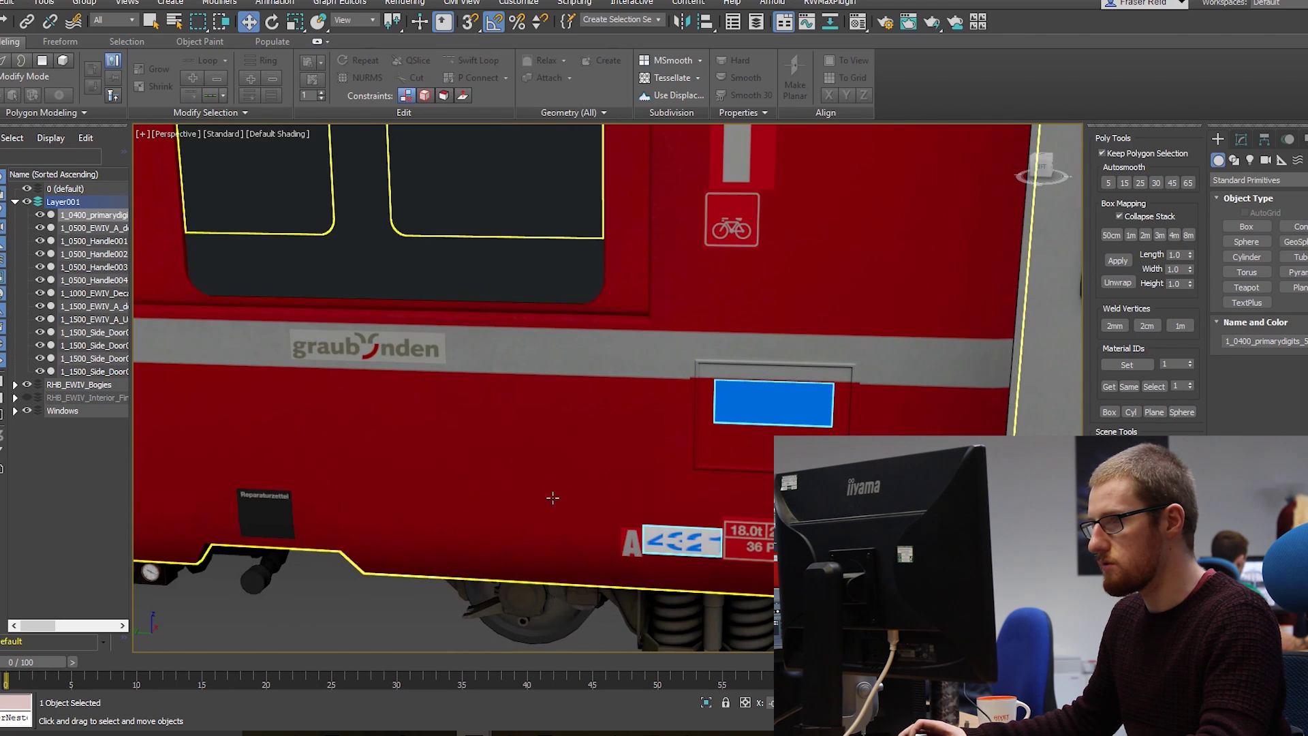
Clear the selection and examine the windows, underframe and full length of the first-class carriage
{"action": "scroll", "coordinate": [590, 507], "scroll_direction": "down", "scroll_amount": 3}
{"action": "scroll", "coordinate": [634, 508], "scroll_direction": "up", "scroll_amount": 4}
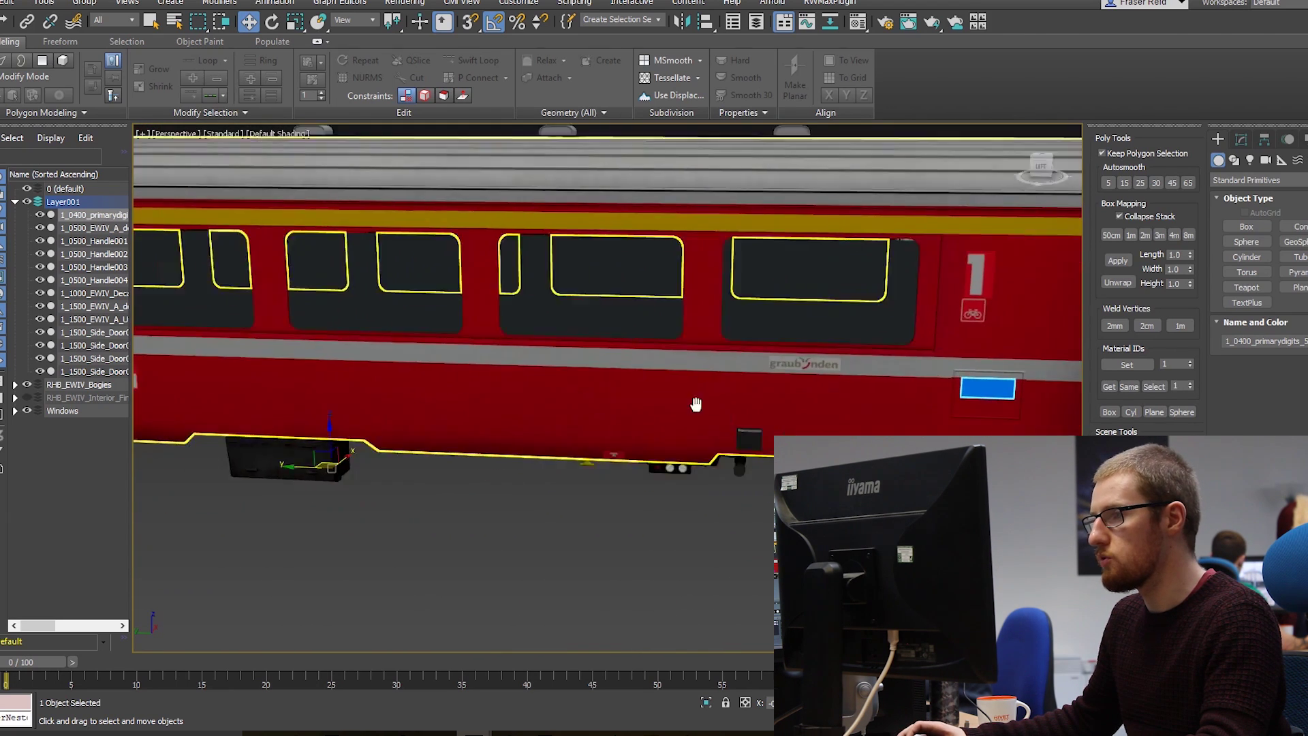
{"action": "left_click", "coordinate": [654, 504]}
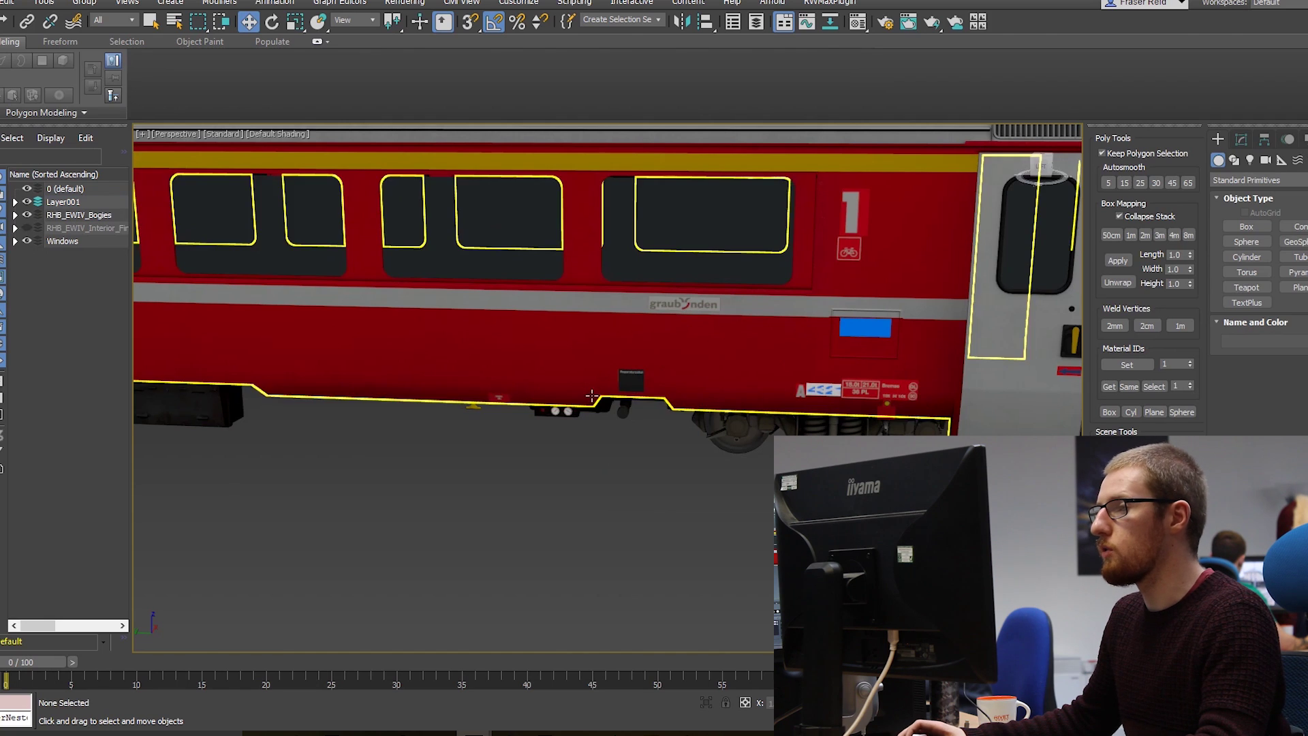
{"action": "middle_click_drag", "start_coordinate": [218, 403], "coordinate": [451, 420]}
{"action": "scroll", "coordinate": [451, 419], "scroll_direction": "down", "scroll_amount": 6}
{"action": "middle_click_drag", "start_coordinate": [525, 446], "coordinate": [557, 513], "text": "alt"}
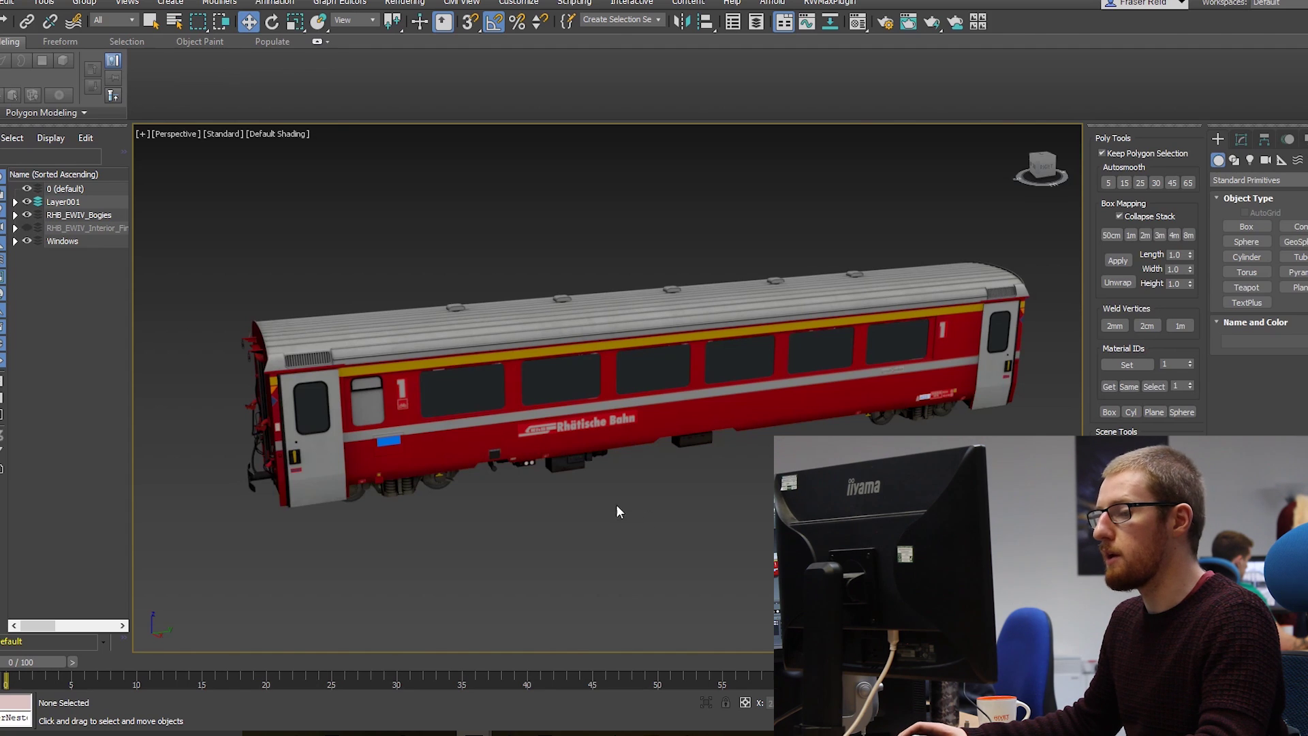
Switch to the SK_RHB_EWIV_B.max scene, turn off the edged-face display and leave expert mode to restore the full interface
{"action": "mouse_move", "coordinate": [473, 734]}
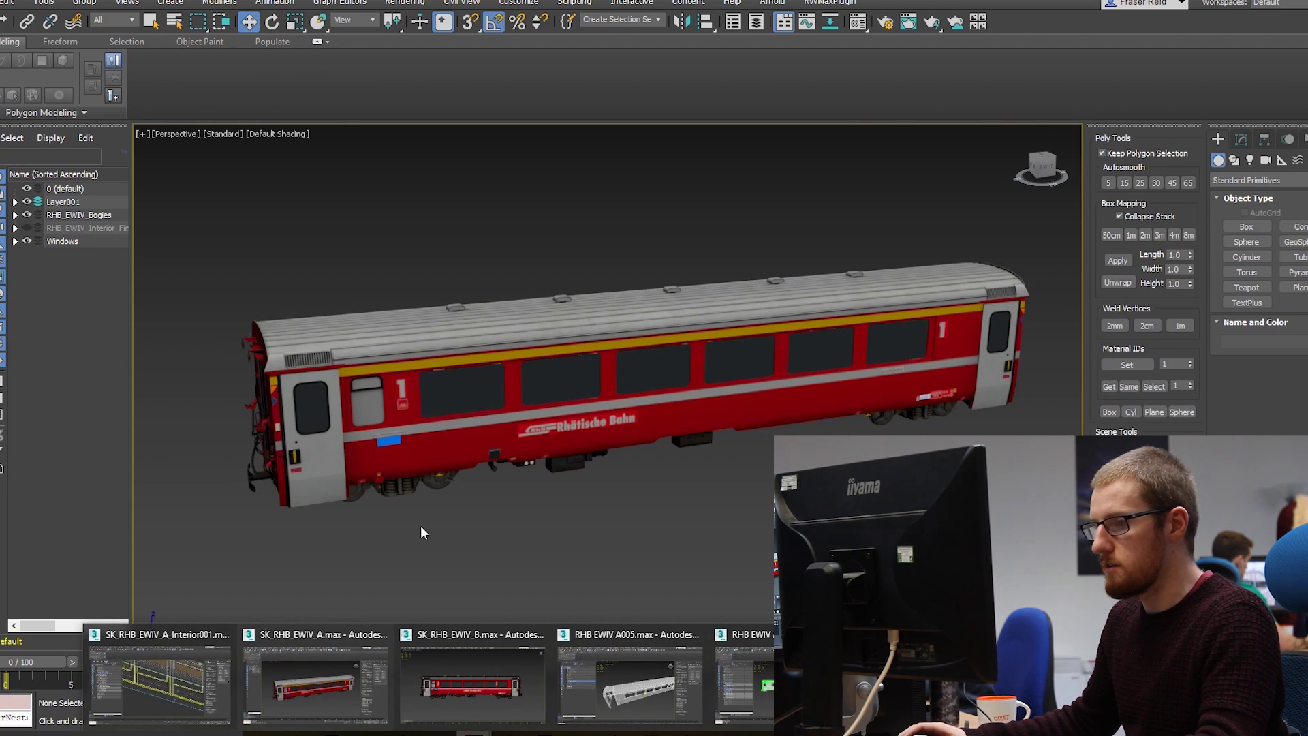
{"action": "left_click", "coordinate": [471, 690]}
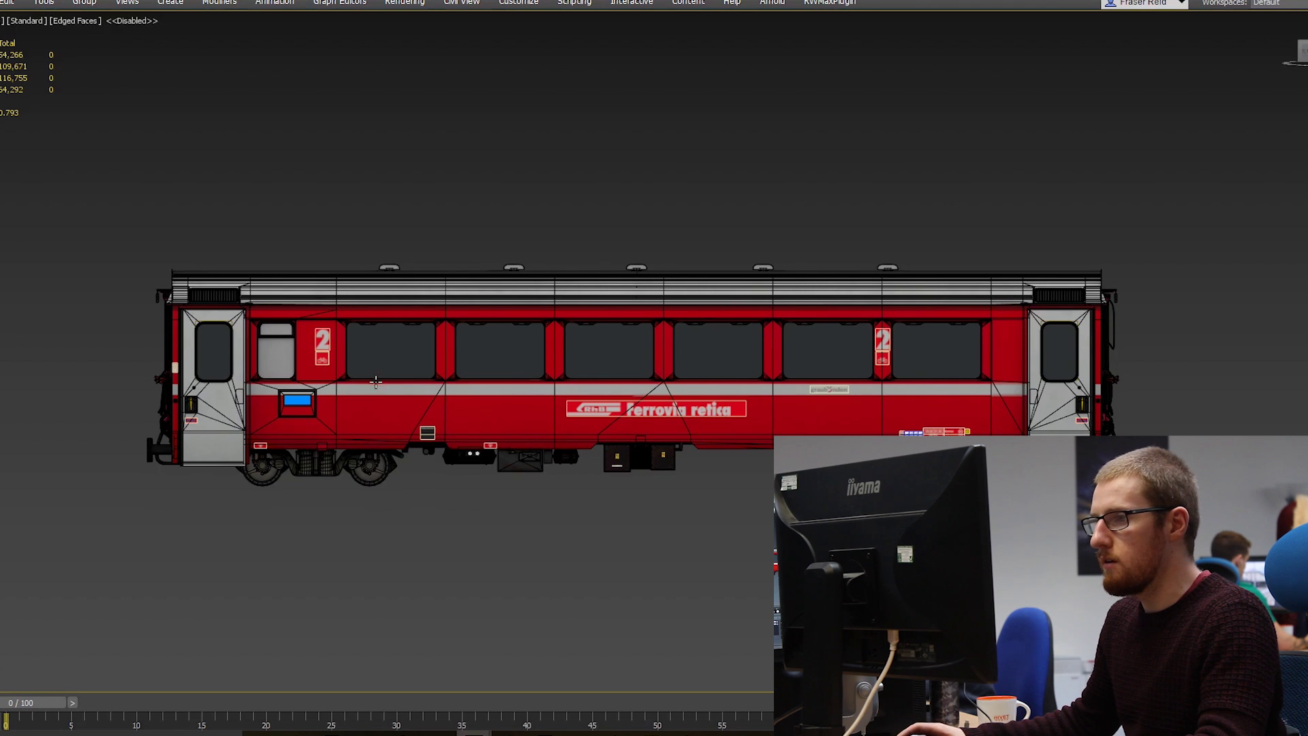
{"action": "mouse_move", "coordinate": [409, 406]}
{"action": "middle_mouse_down", "text": "alt"}
{"action": "mouse_move", "coordinate": [549, 443]}
{"action": "mouse_move", "coordinate": [450, 451]}
{"action": "mouse_move", "coordinate": [605, 427]}
{"action": "mouse_move", "coordinate": [576, 436]}
{"action": "middle_mouse_up", "text": "alt"}
{"action": "key", "text": "F4"}
{"action": "scroll", "coordinate": [566, 434], "scroll_direction": "down", "scroll_amount": 2}
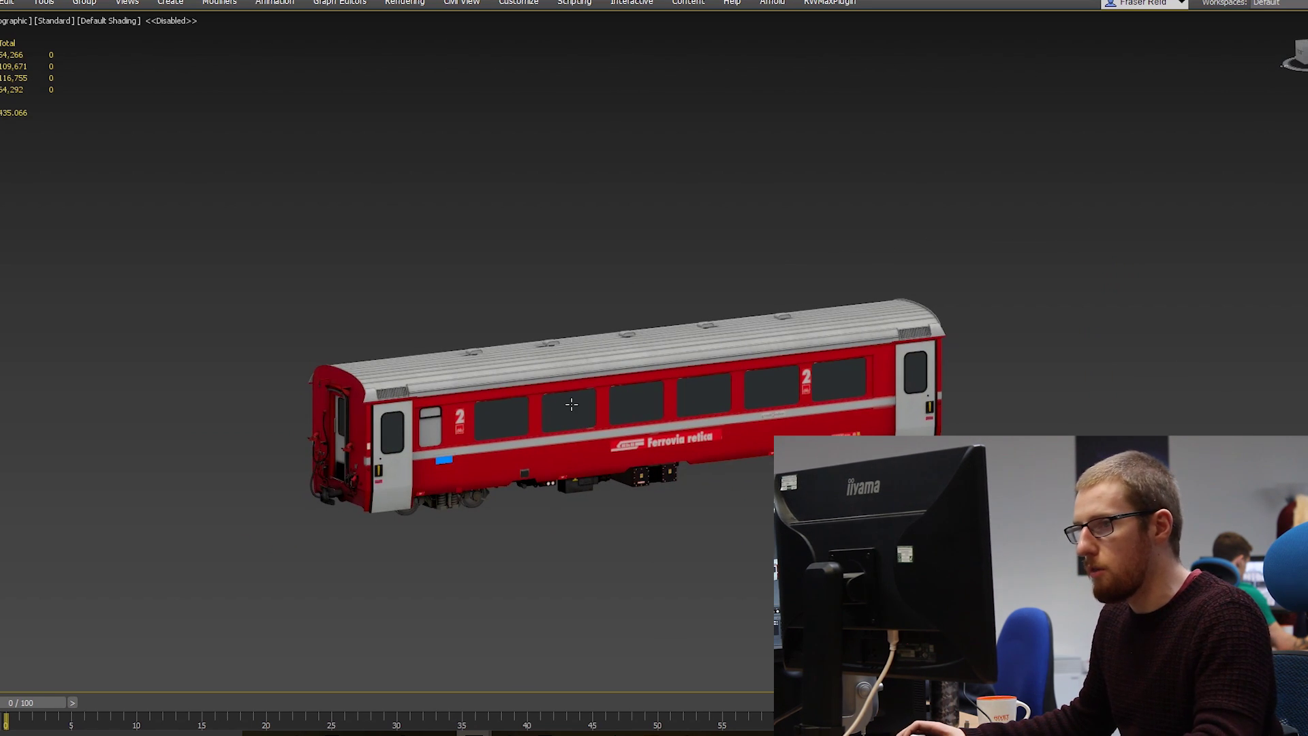
{"action": "key", "text": "ctrl+x"}
{"action": "middle_click_drag", "start_coordinate": [716, 443], "coordinate": [713, 441]}
{"action": "scroll", "coordinate": [694, 414], "scroll_direction": "up", "scroll_amount": 2}
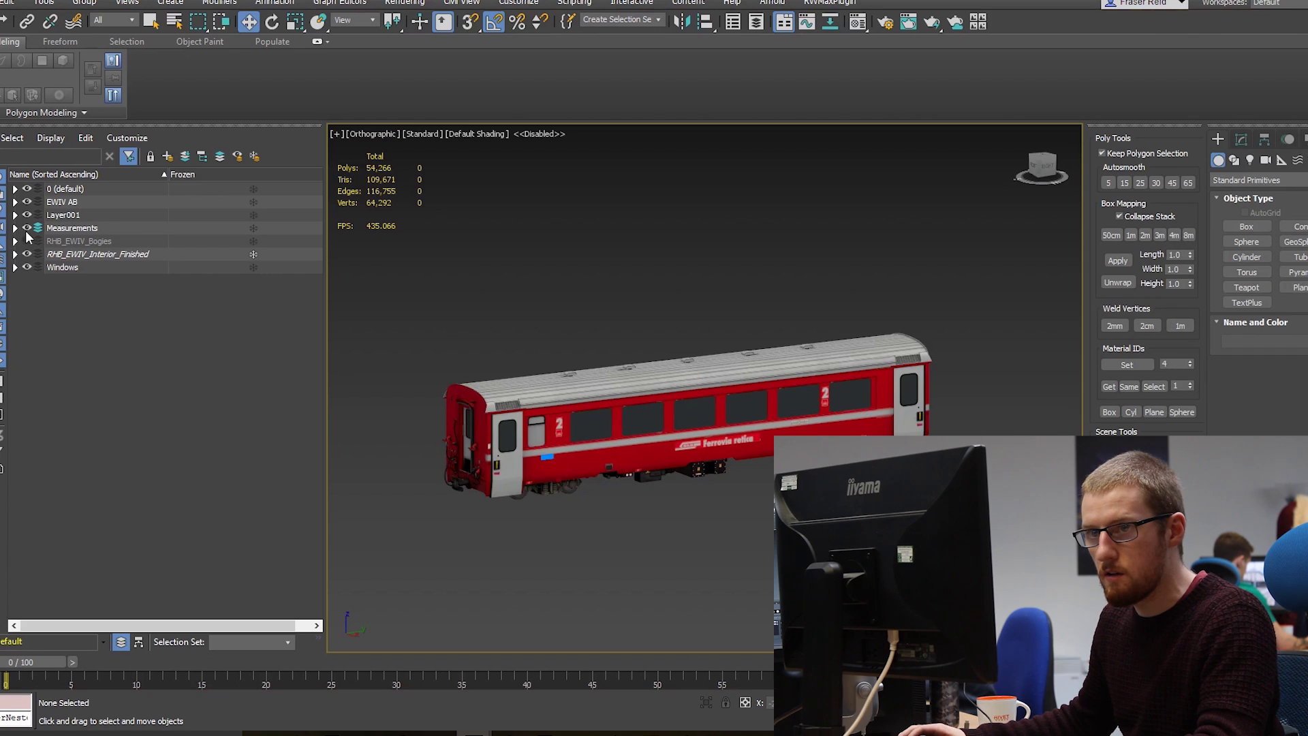
Unhide the Buffer_To_Buffer box in the Measurements layer and show its length, width and height parameters around the carriage
{"action": "left_click", "coordinate": [15, 229]}
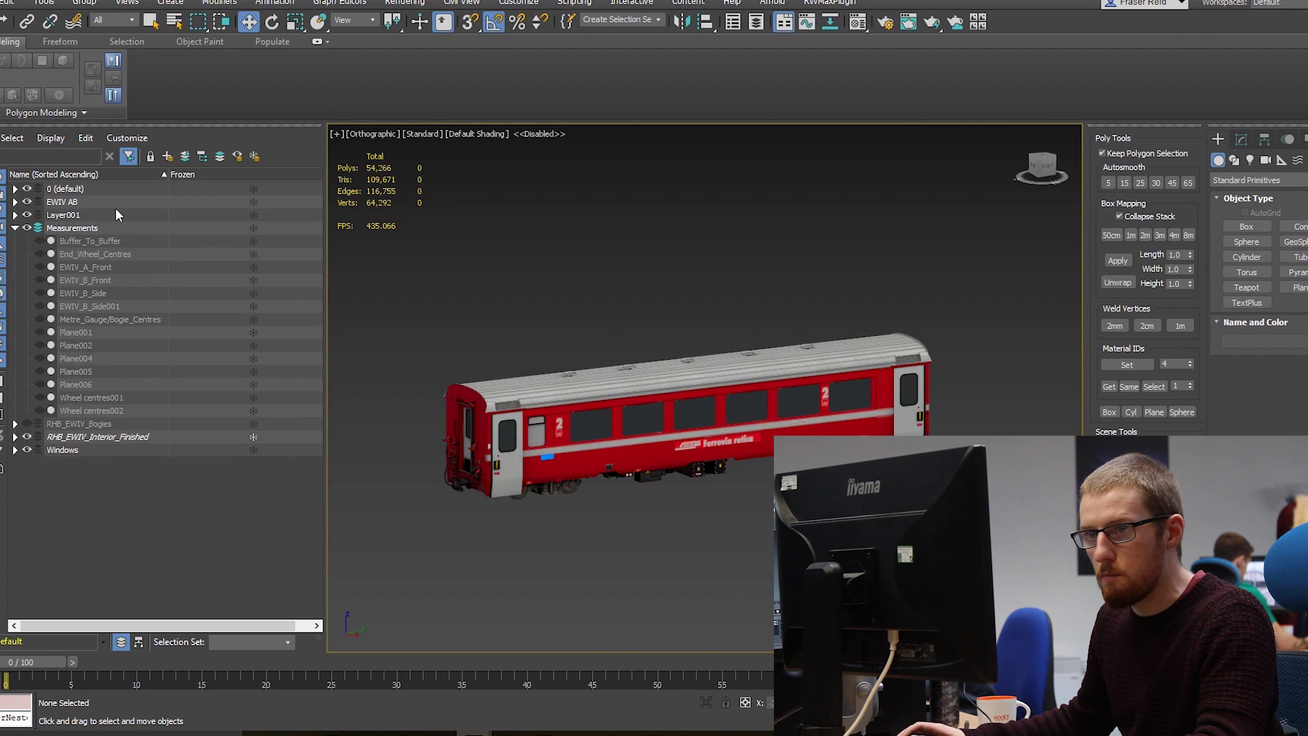
{"action": "left_click", "coordinate": [39, 241]}
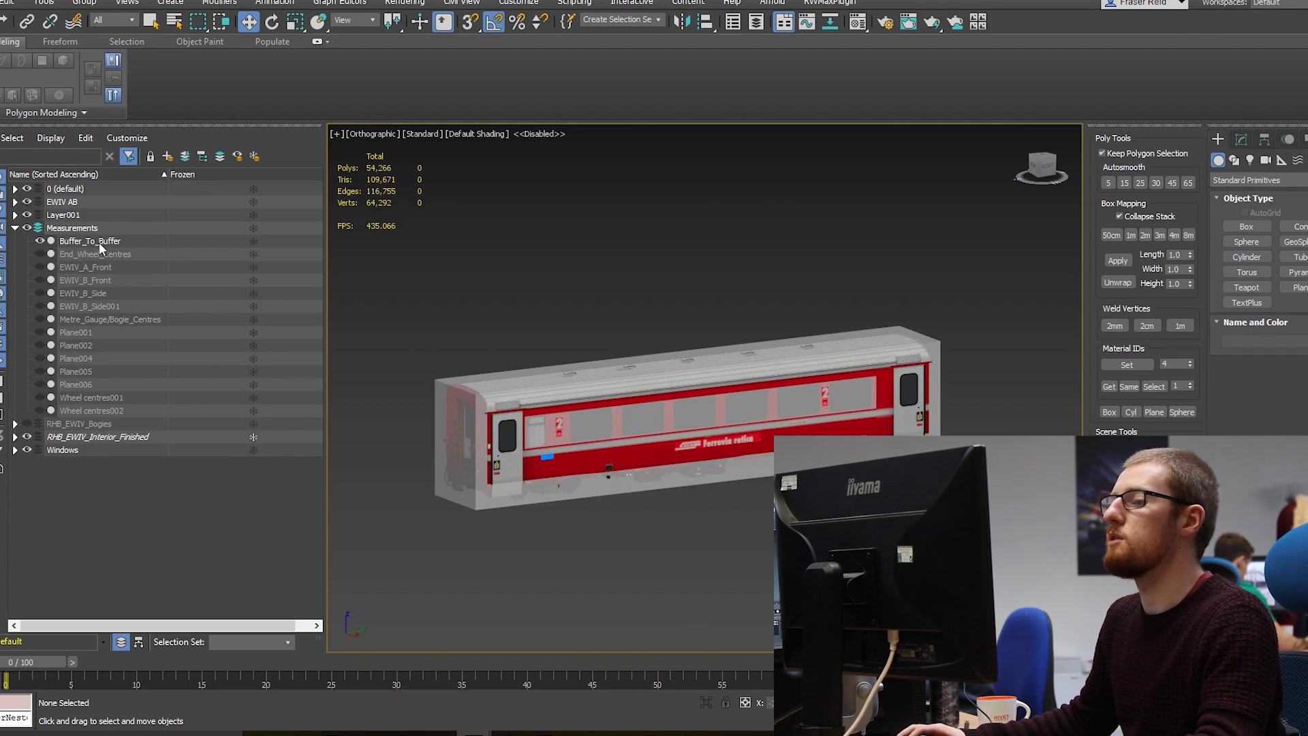
{"action": "left_click", "coordinate": [99, 242]}
{"action": "middle_click_drag", "start_coordinate": [599, 408], "coordinate": [687, 436], "text": "alt"}
{"action": "left_click", "coordinate": [1241, 139]}
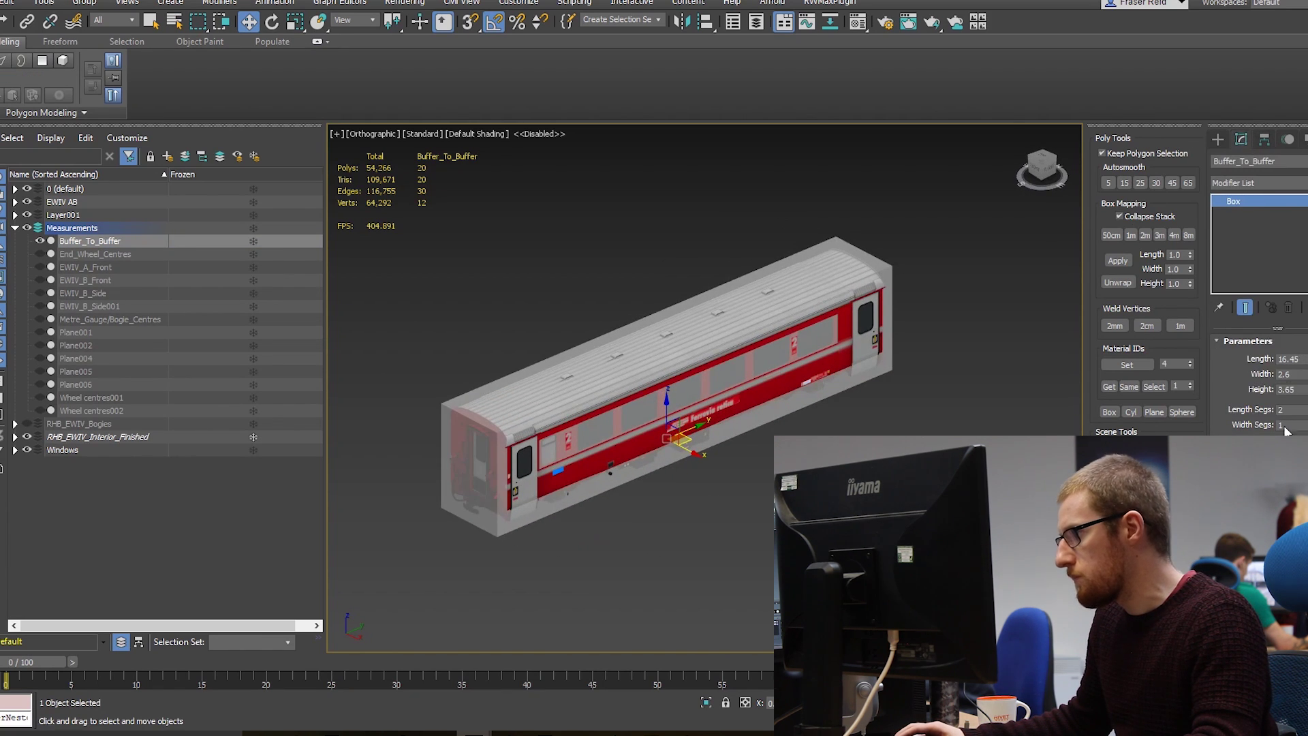
{"action": "middle_click_drag", "start_coordinate": [642, 420], "coordinate": [671, 417]}
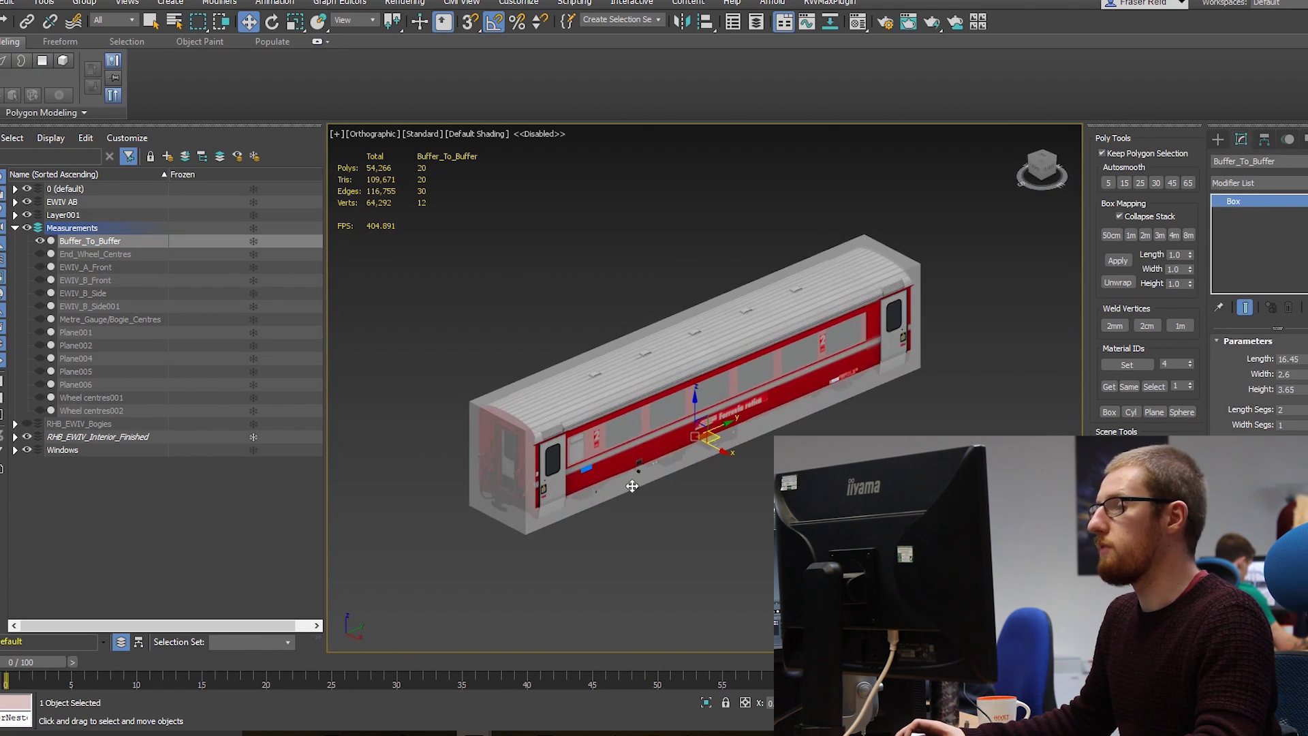
Hide every polygon of 1_0500_EWIV_B_detailfar except one window section of the body, and isolate the object
{"action": "middle_click_drag", "start_coordinate": [611, 471], "coordinate": [524, 427], "text": "alt"}
{"action": "middle_click_drag", "start_coordinate": [524, 426], "coordinate": [614, 397]}
{"action": "scroll", "coordinate": [593, 414], "scroll_direction": "up", "scroll_amount": 2}
{"action": "scroll", "coordinate": [614, 422], "scroll_direction": "up", "scroll_amount": 2}
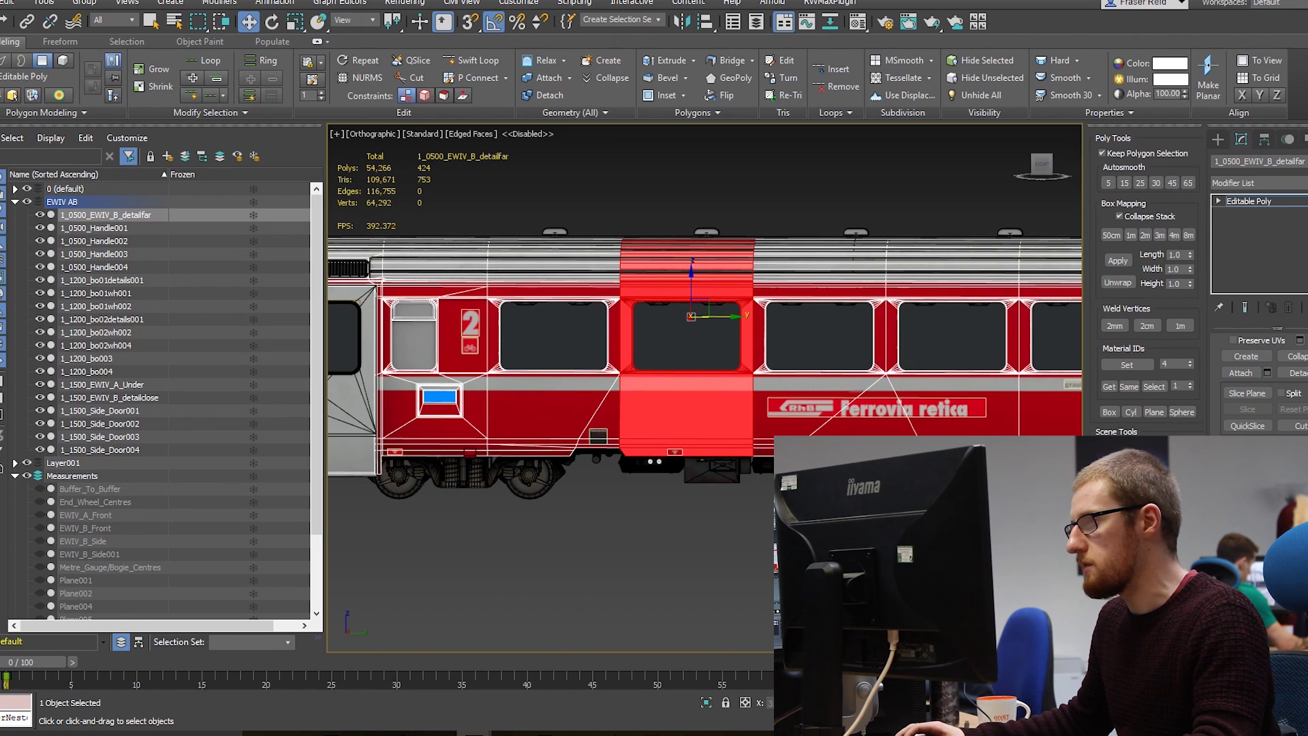
{"action": "key", "text": "alt+i"}
{"action": "middle_click_drag", "start_coordinate": [845, 490], "coordinate": [910, 525], "text": "alt"}
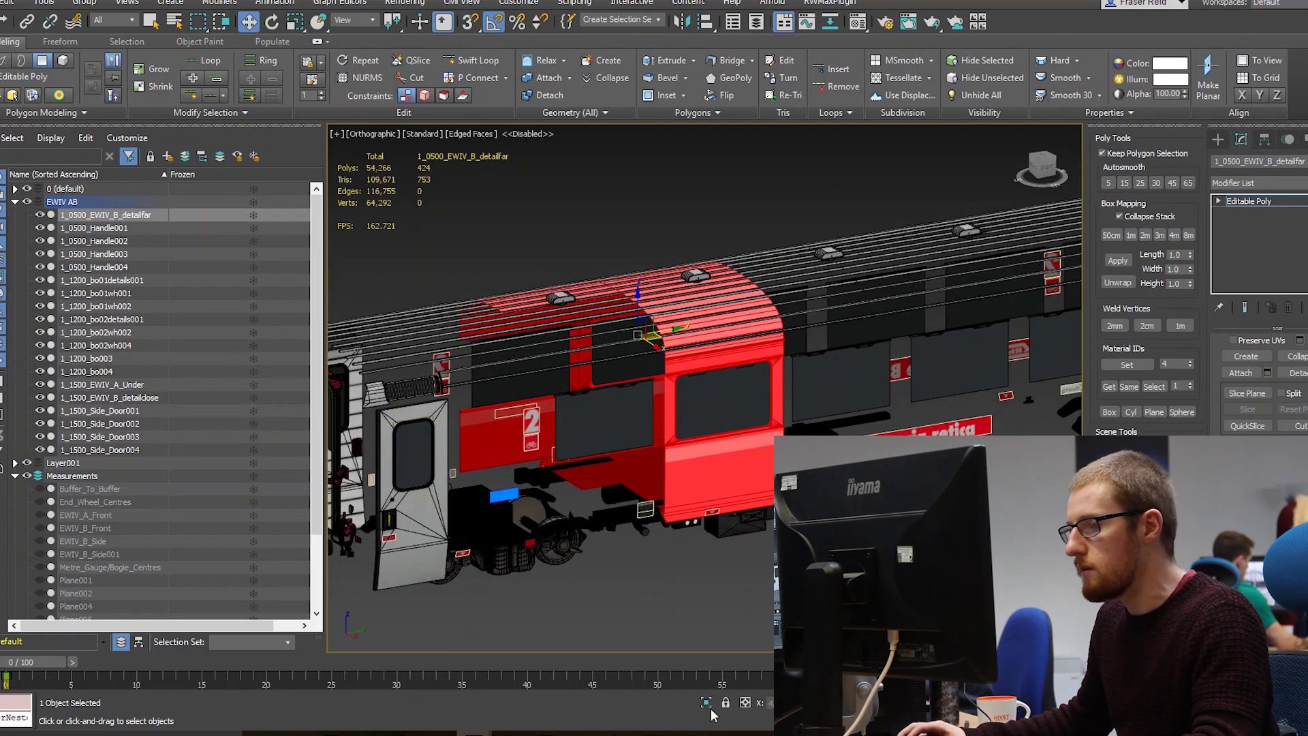
{"action": "left_click", "coordinate": [706, 702]}
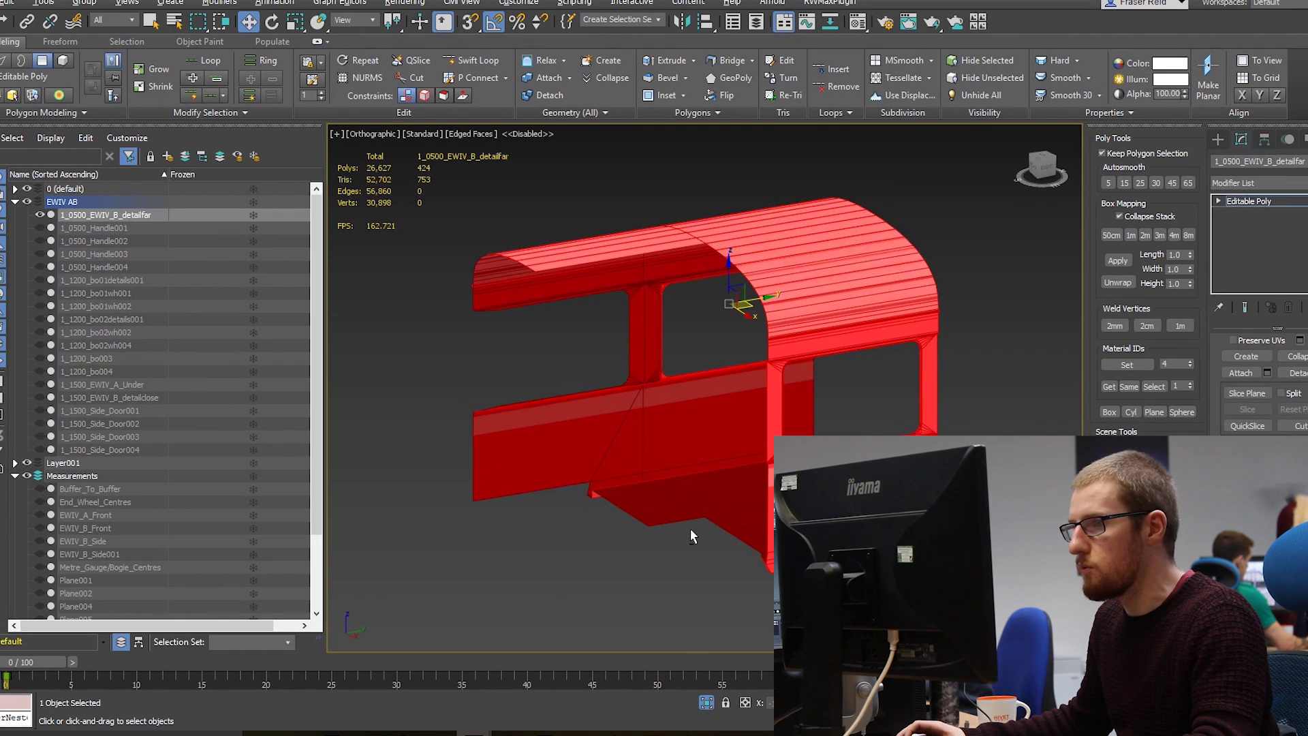
Deselect the polygons and examine the isolated window section from the end, the opposite side and straight on
{"action": "middle_click_drag", "start_coordinate": [690, 530], "coordinate": [641, 517], "text": "alt"}
{"action": "left_click", "coordinate": [642, 518]}
{"action": "mouse_move", "coordinate": [851, 419]}
{"action": "middle_mouse_down", "text": "alt"}
{"action": "mouse_move", "coordinate": [795, 417]}
{"action": "mouse_move", "coordinate": [756, 436]}
{"action": "middle_mouse_up", "text": "alt"}
{"action": "middle_click_drag", "start_coordinate": [756, 435], "coordinate": [674, 424]}
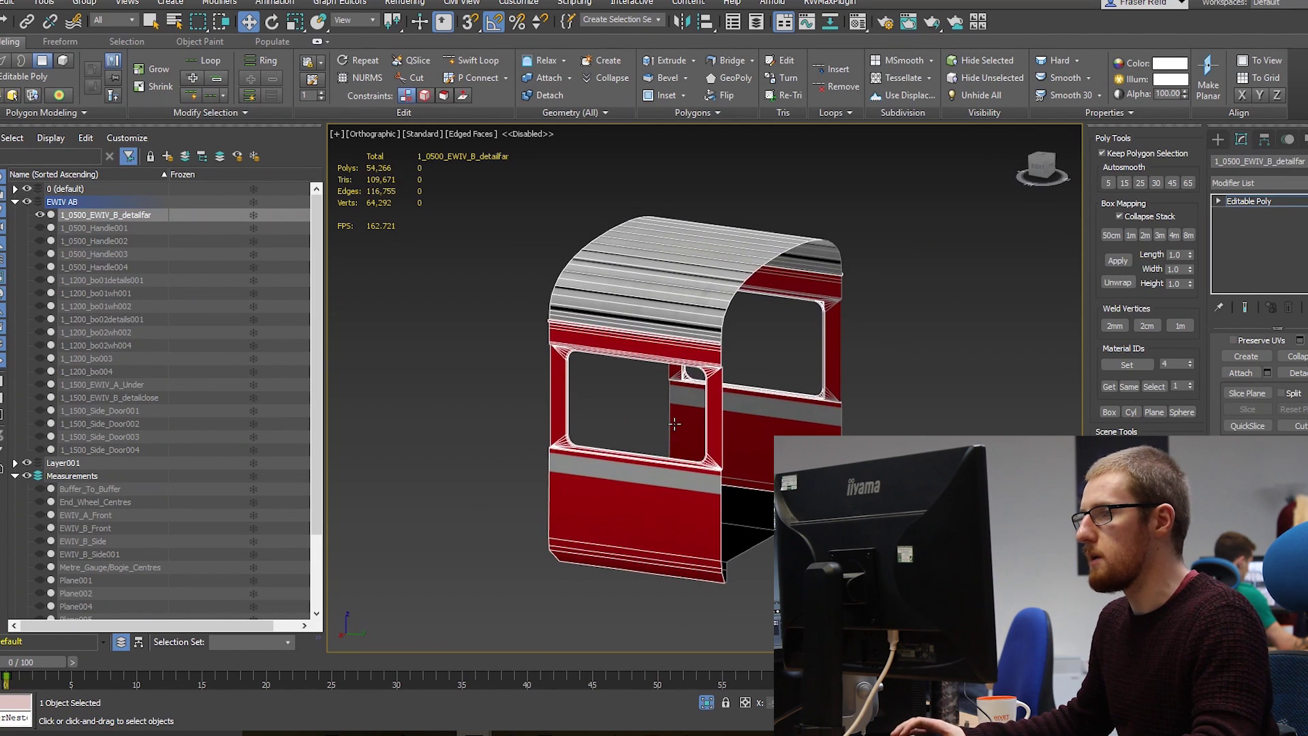
{"action": "middle_click_drag", "start_coordinate": [713, 374], "coordinate": [694, 425], "text": "alt"}
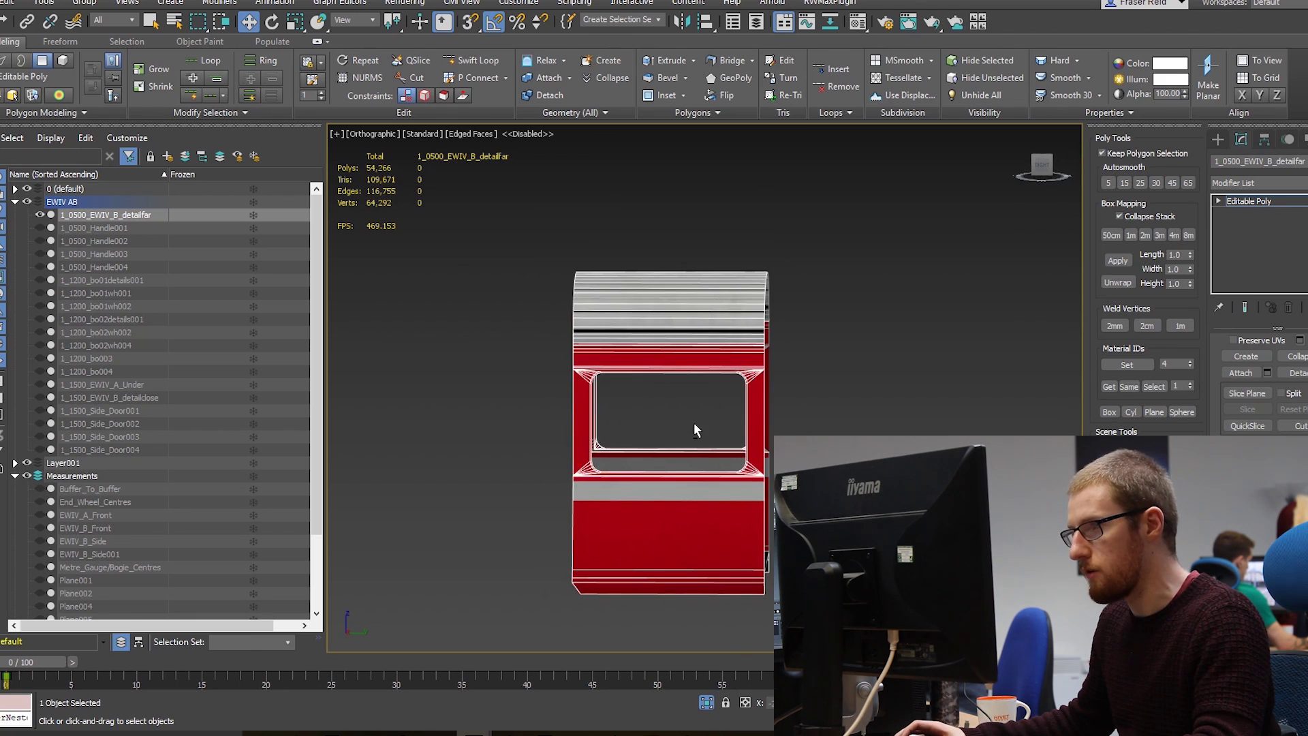
Exit isolation and unhide all polygons of 1_0500_EWIV_B_detailfar, showing the complete carriage
{"action": "key", "text": "alt+q"}
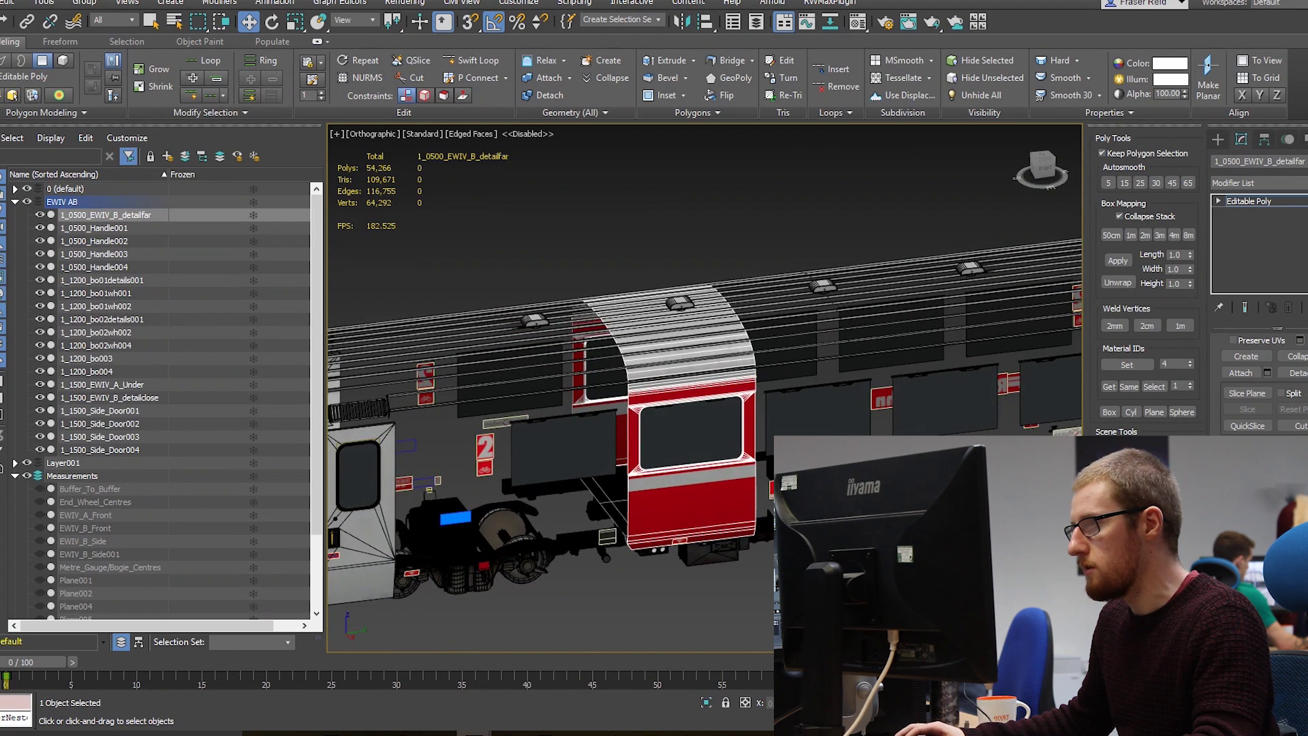
{"action": "key", "text": "alt+u"}
{"action": "middle_click_drag", "start_coordinate": [681, 465], "coordinate": [585, 456], "text": "alt"}
{"action": "scroll", "coordinate": [671, 381], "scroll_direction": "down", "scroll_amount": 4}
{"action": "middle_click_drag", "start_coordinate": [688, 402], "coordinate": [491, 385]}
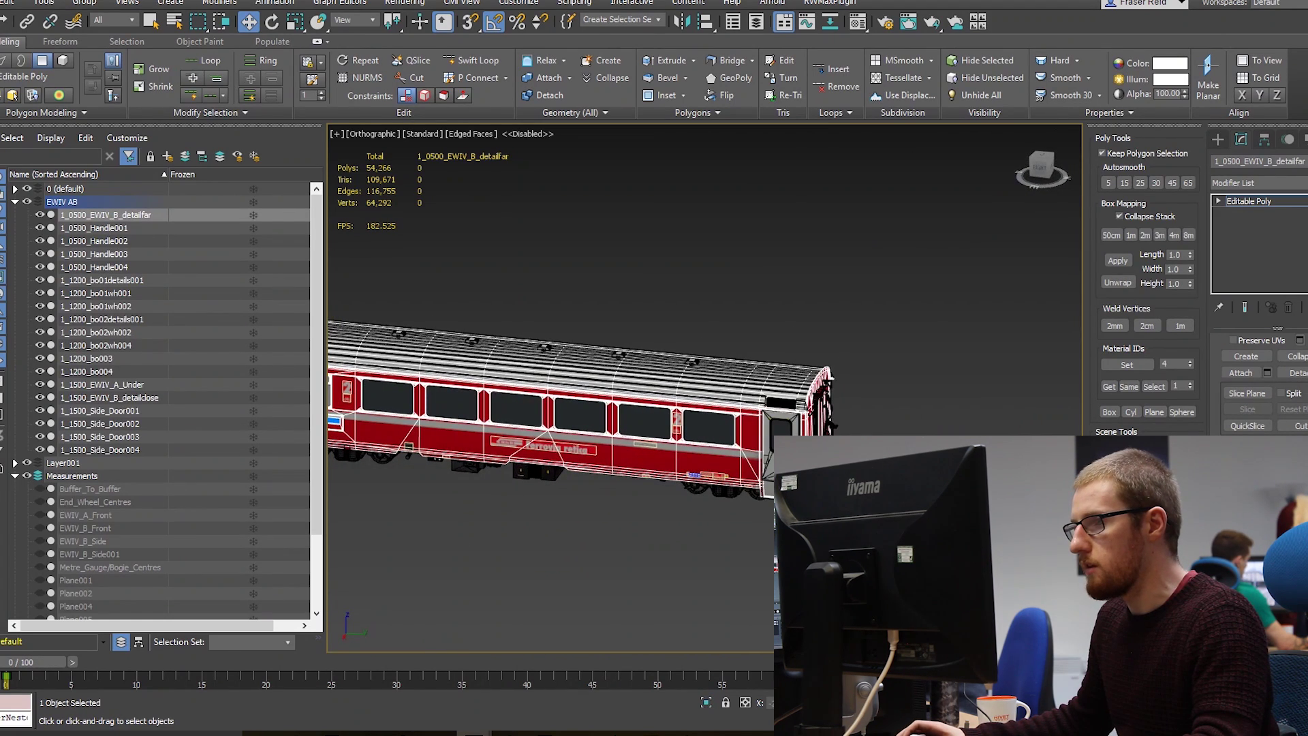
{"action": "middle_click_drag", "start_coordinate": [593, 441], "coordinate": [754, 472]}
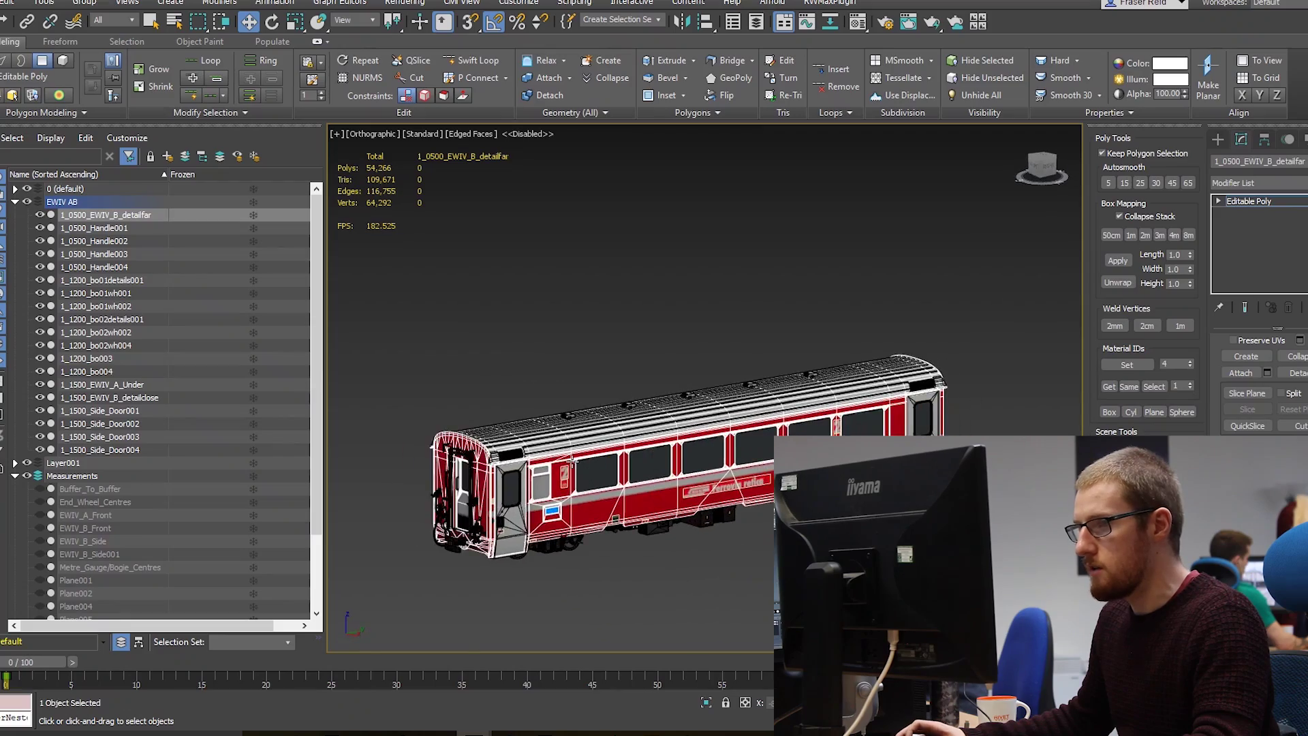
Examine the mesh edges where the window sections meet the roof and window corners on both sides of the carriage
{"action": "scroll", "coordinate": [508, 426], "scroll_direction": "up", "scroll_amount": 8}
{"action": "middle_click_drag", "start_coordinate": [482, 422], "coordinate": [644, 389]}
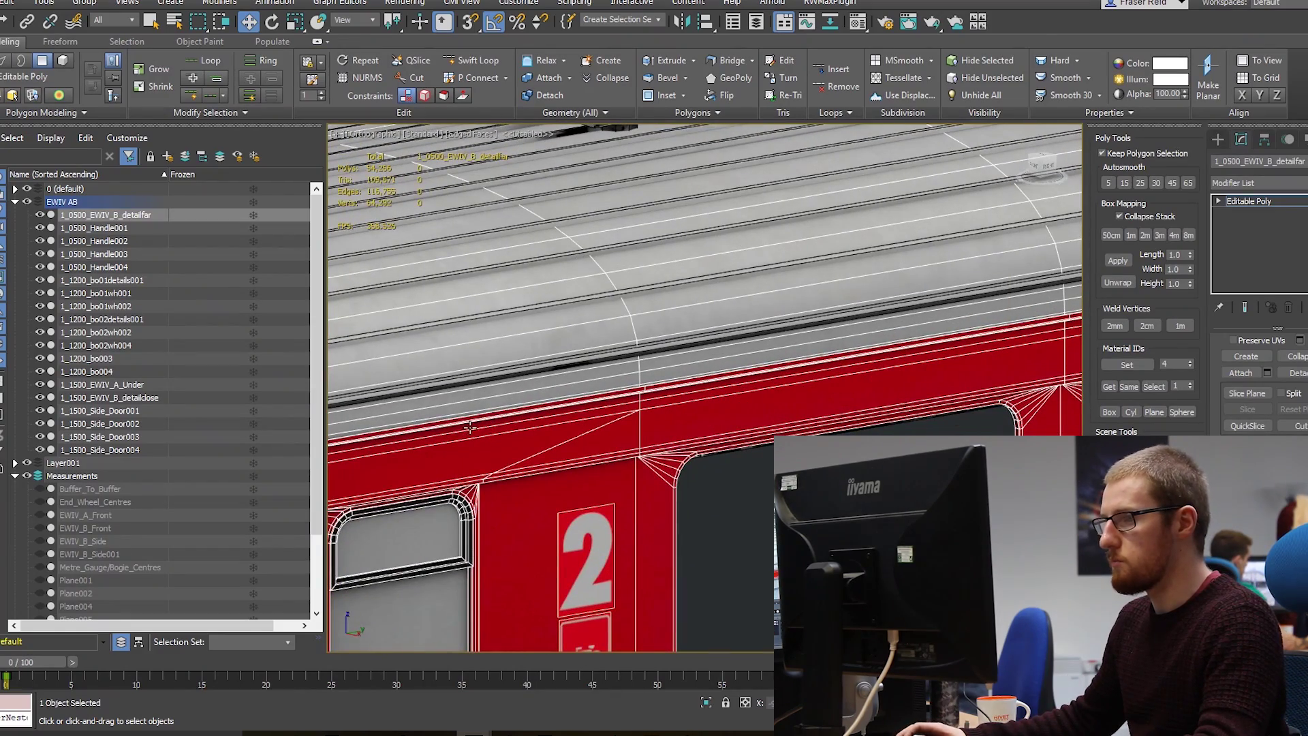
{"action": "middle_click_drag", "start_coordinate": [470, 428], "coordinate": [783, 376]}
{"action": "scroll", "coordinate": [649, 386], "scroll_direction": "down", "scroll_amount": 8}
{"action": "scroll", "coordinate": [787, 374], "scroll_direction": "up", "scroll_amount": 8}
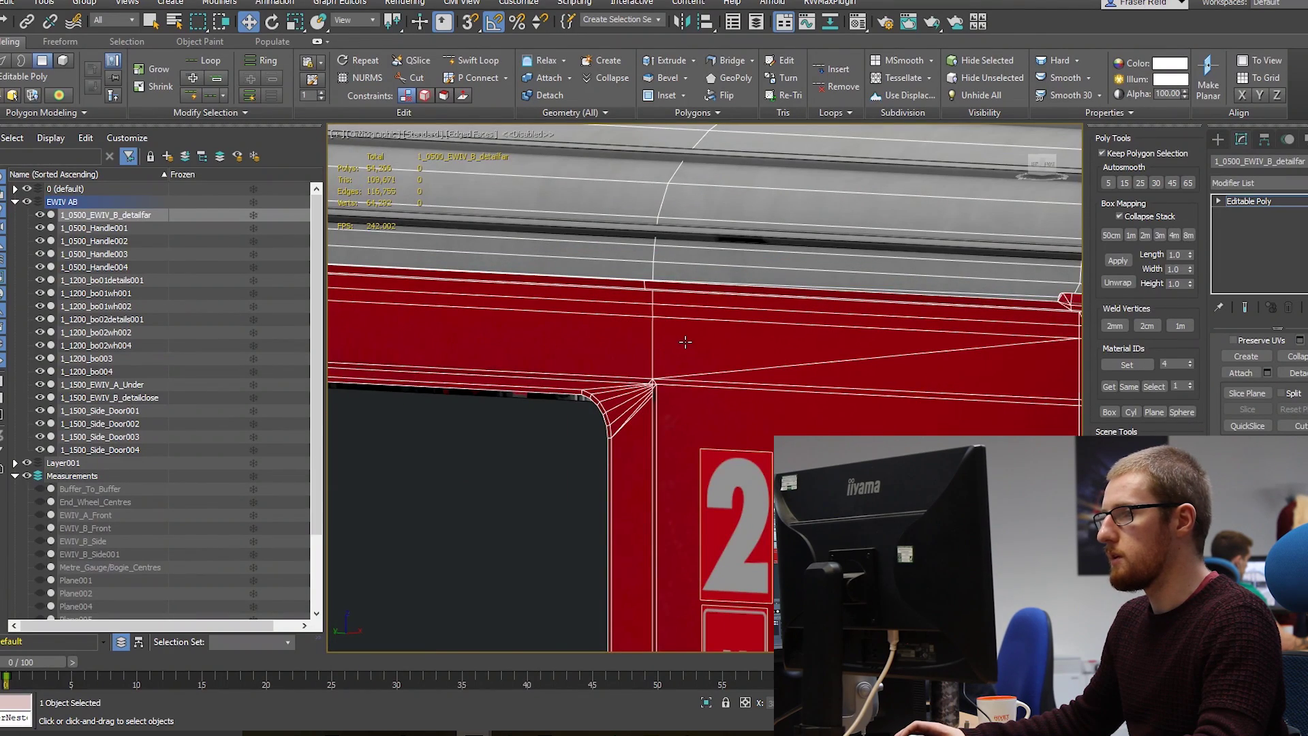
{"action": "scroll", "coordinate": [759, 417], "scroll_direction": "down", "scroll_amount": 10}
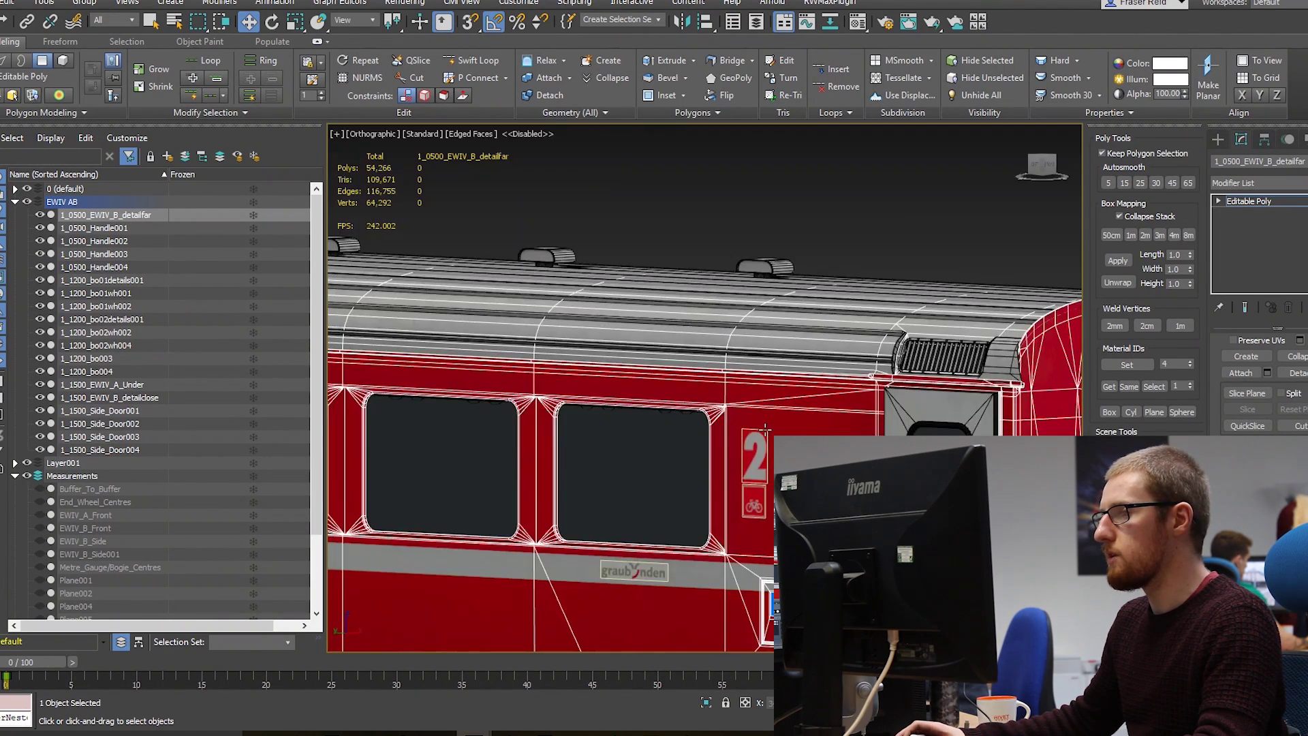
{"action": "middle_click_drag", "start_coordinate": [762, 419], "coordinate": [1032, 361]}
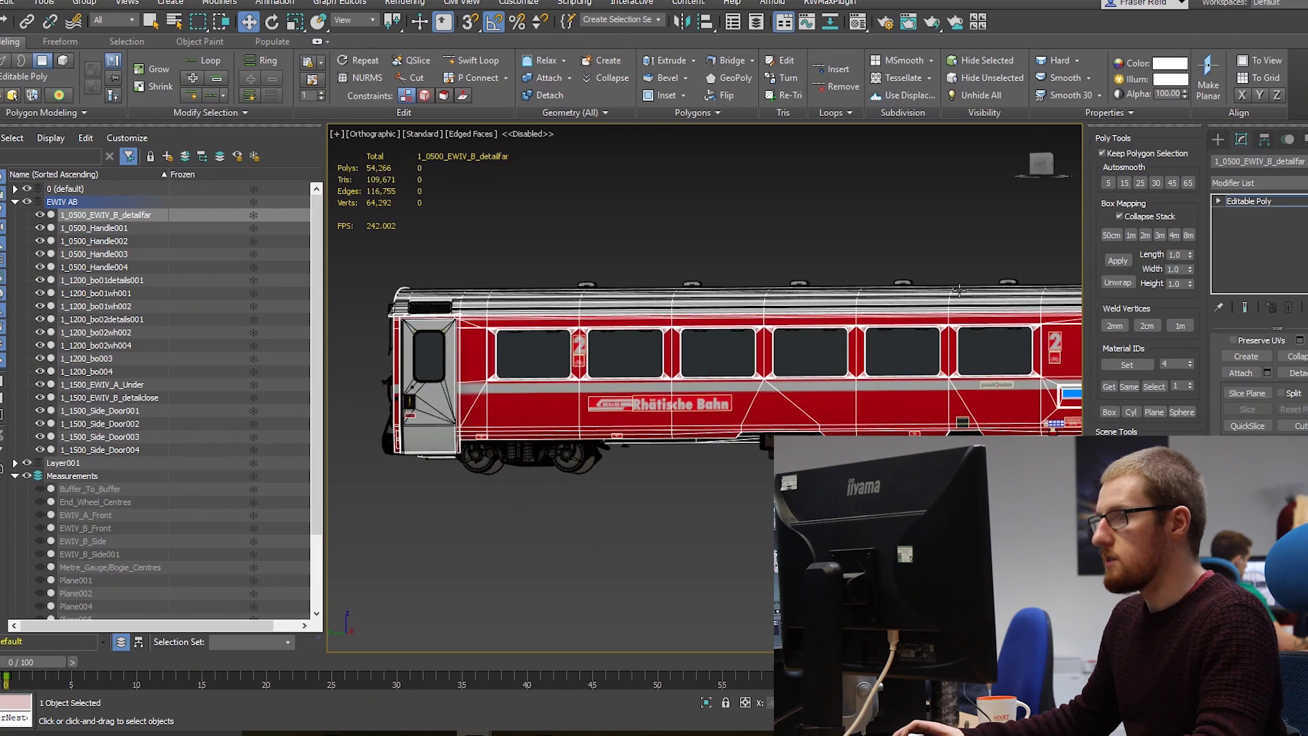
Switch to the Left view and inspect the repeated window sections beside the door end
{"action": "key", "text": "l"}
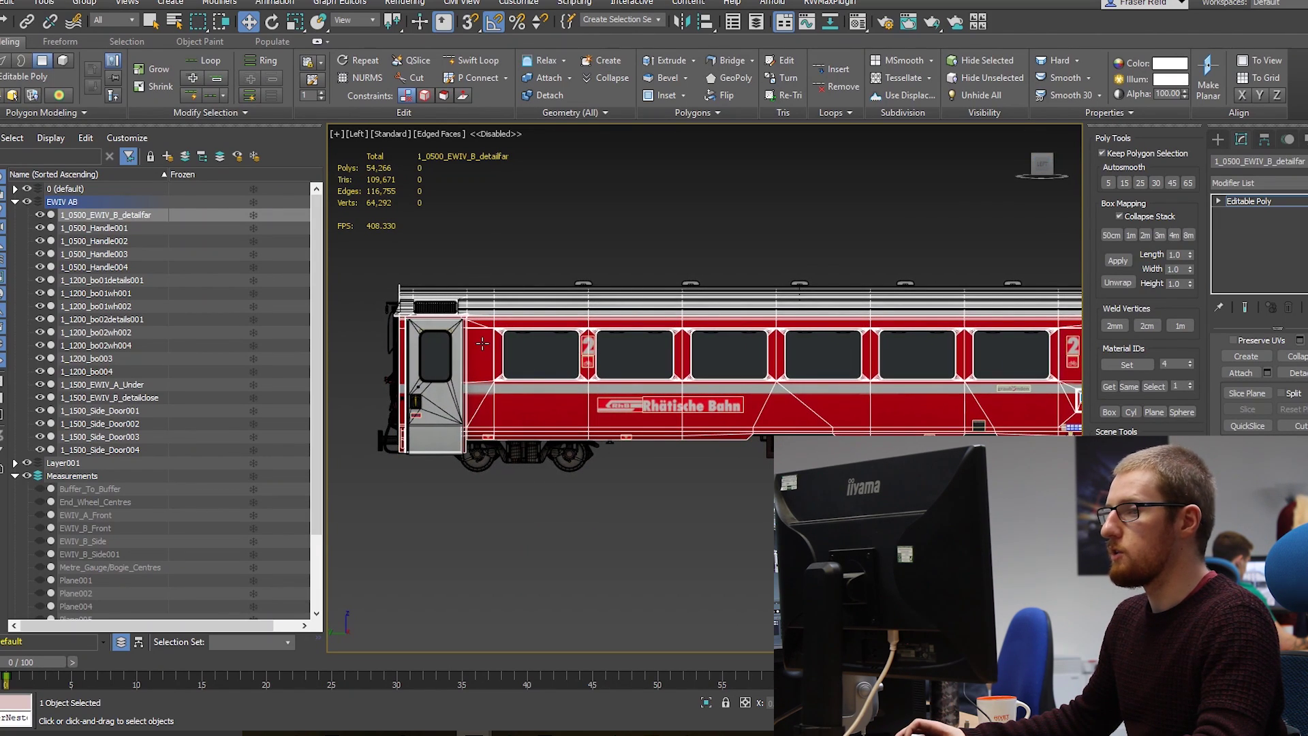
{"action": "middle_click_drag", "start_coordinate": [407, 441], "coordinate": [464, 390]}
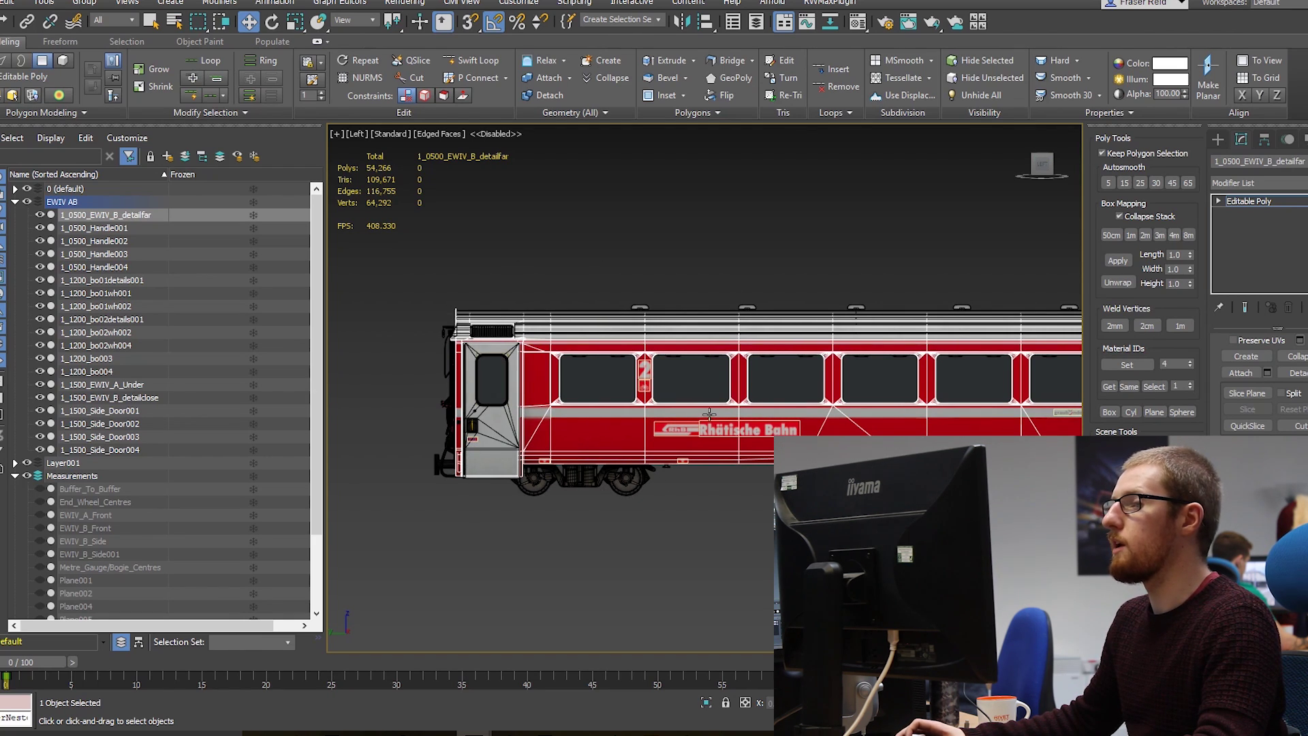
{"action": "middle_click_drag", "start_coordinate": [709, 414], "coordinate": [637, 414]}
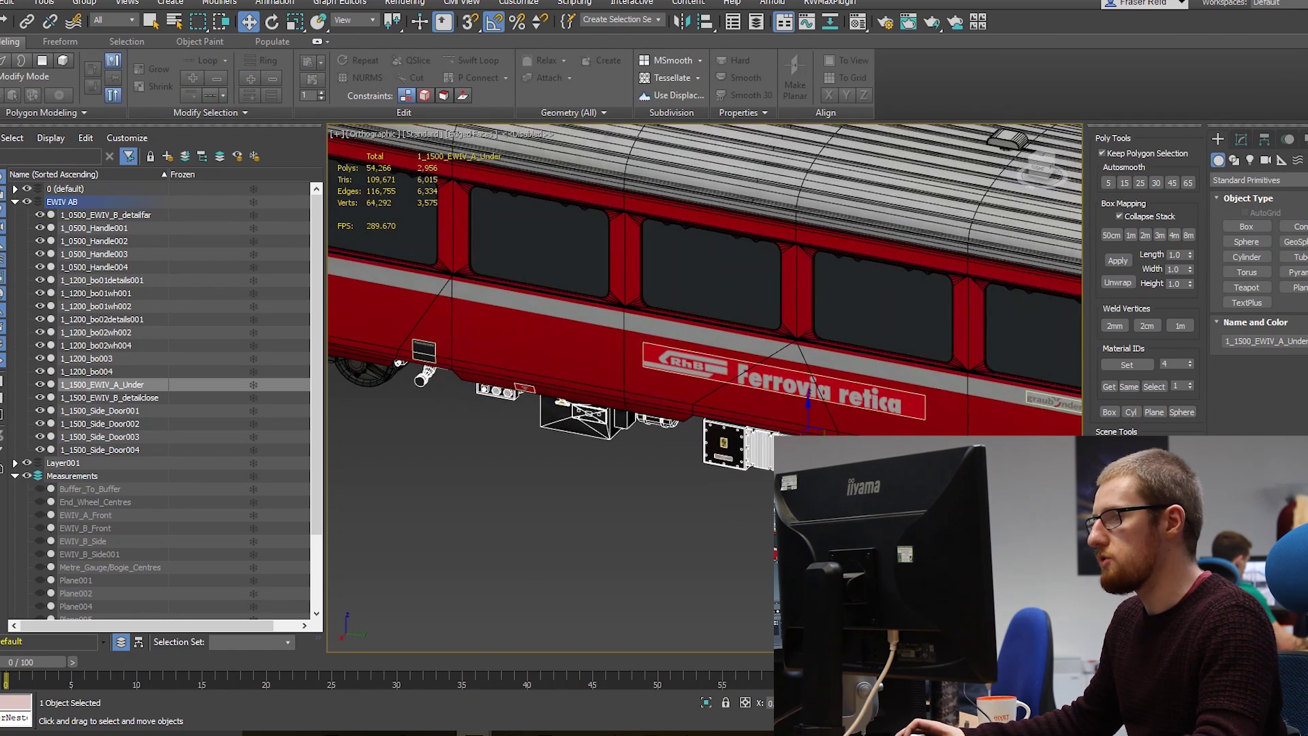
Select the front-face polygon of one electrical box on 1_1500_EWIV_A_Under and inspect the boxes' bolts and warning labels
{"action": "scroll", "coordinate": [766, 453], "scroll_direction": "up", "scroll_amount": 5}
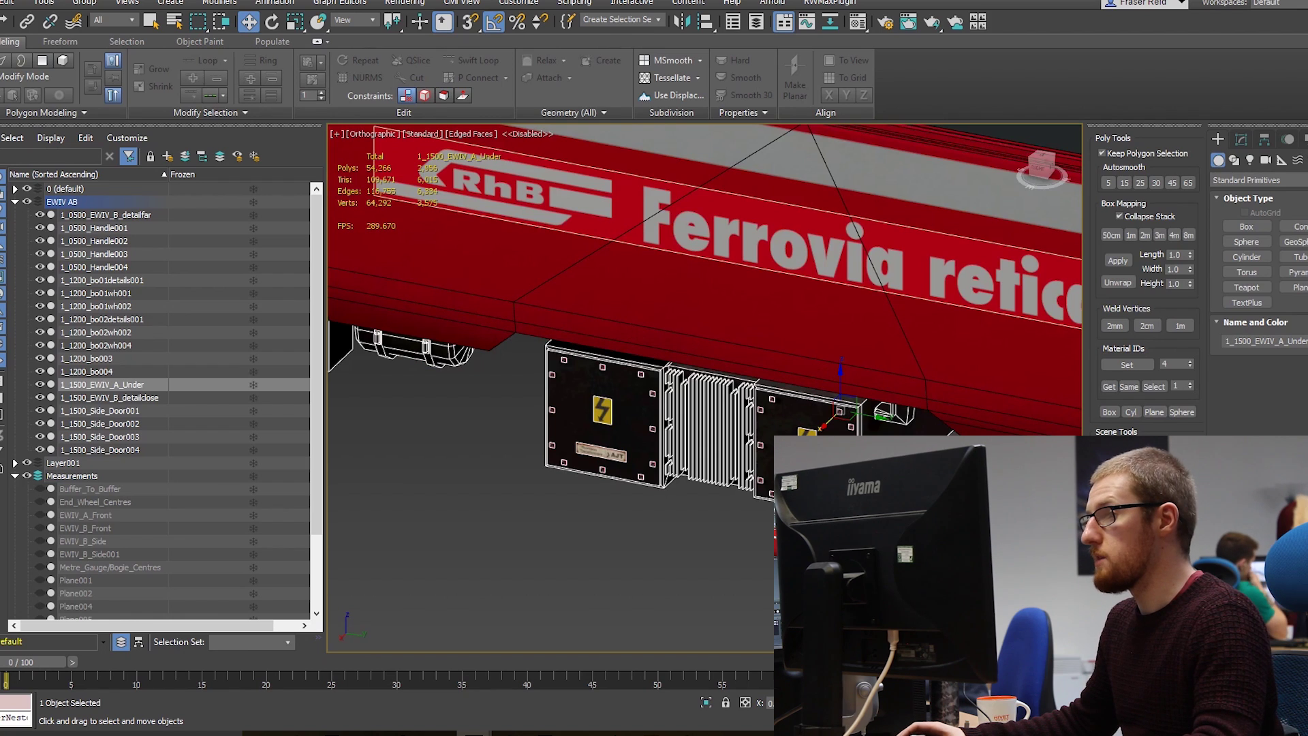
{"action": "middle_click_drag", "start_coordinate": [775, 416], "coordinate": [773, 418], "text": "alt"}
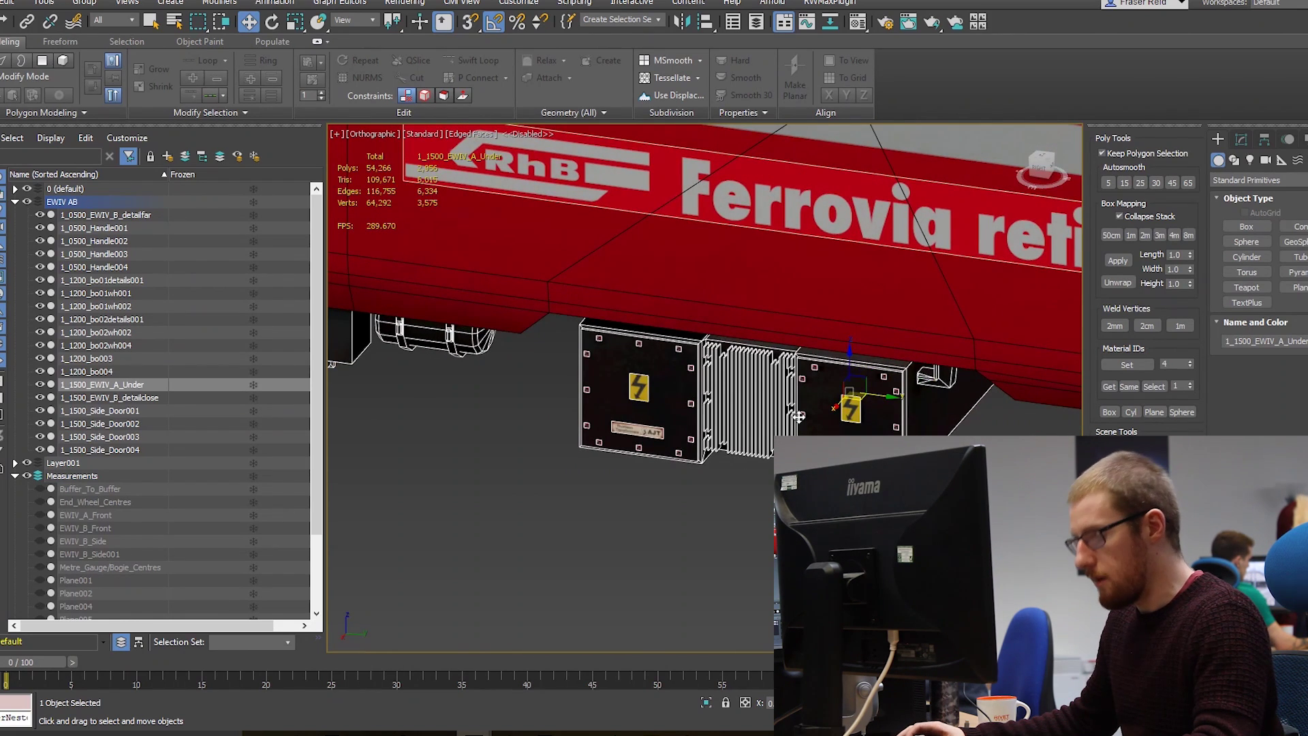
{"action": "key", "text": "4"}
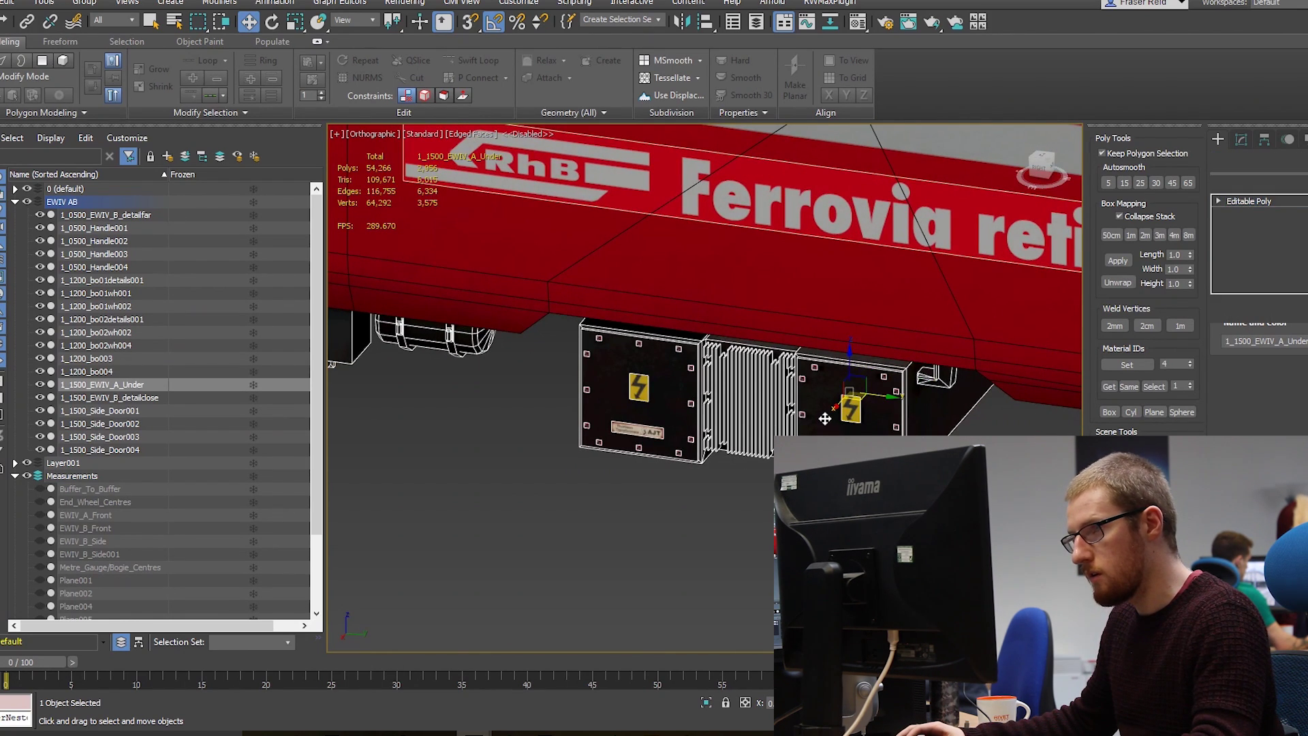
{"action": "left_click", "coordinate": [825, 419]}
{"action": "middle_click_drag", "start_coordinate": [825, 419], "coordinate": [860, 420], "text": "alt"}
{"action": "scroll", "coordinate": [684, 431], "scroll_direction": "up", "scroll_amount": 3}
{"action": "middle_click_drag", "start_coordinate": [683, 431], "coordinate": [608, 412], "text": "alt"}
{"action": "scroll", "coordinate": [695, 430], "scroll_direction": "down", "scroll_amount": 1}
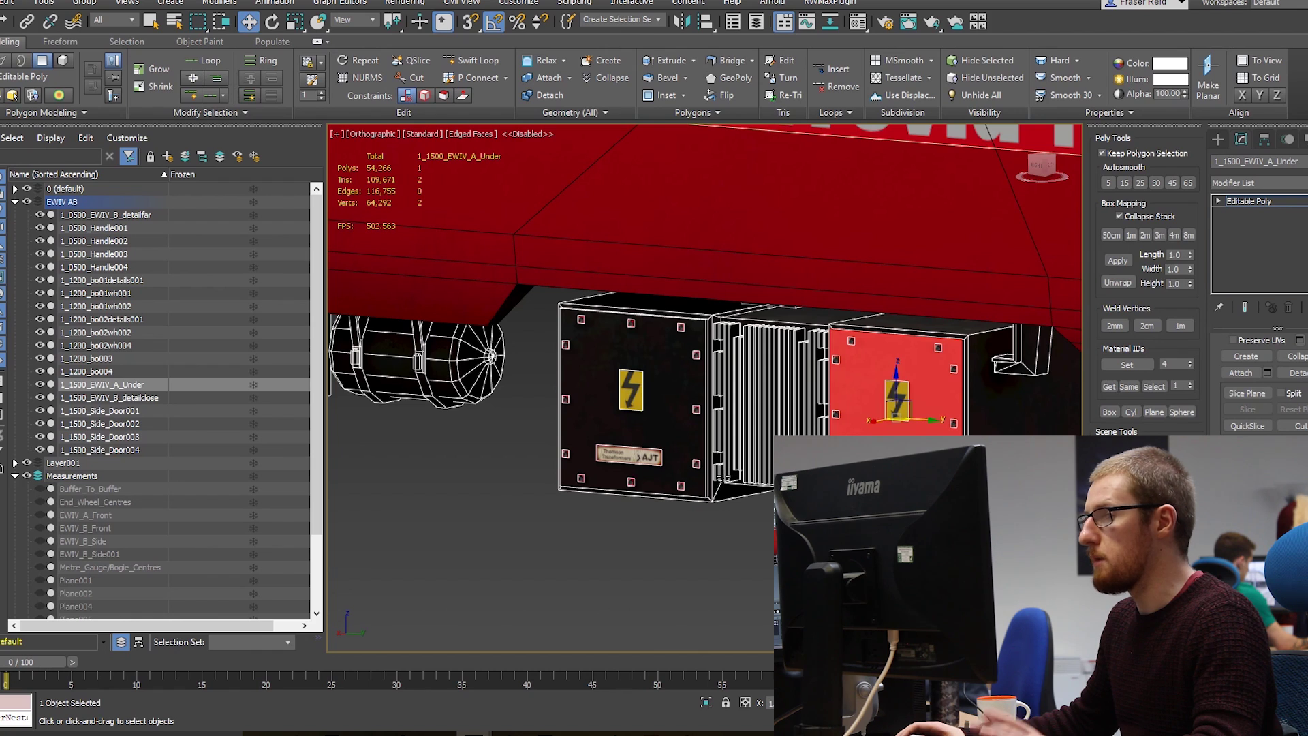
Clear the box face selection, leave polygon editing and deselect 1_1500_EWIV_A_Under
{"action": "left_click", "coordinate": [773, 533]}
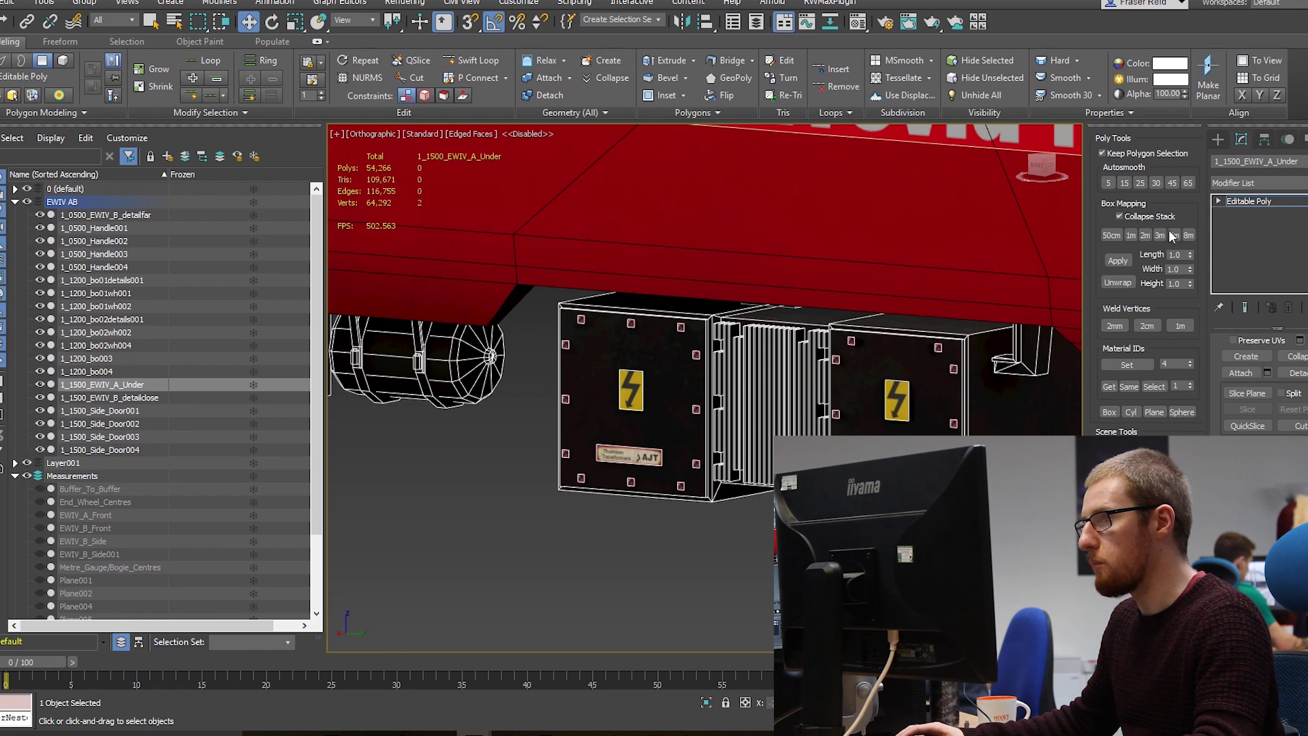
{"action": "left_click", "coordinate": [1218, 139]}
{"action": "scroll", "coordinate": [746, 408], "scroll_direction": "down", "scroll_amount": 4}
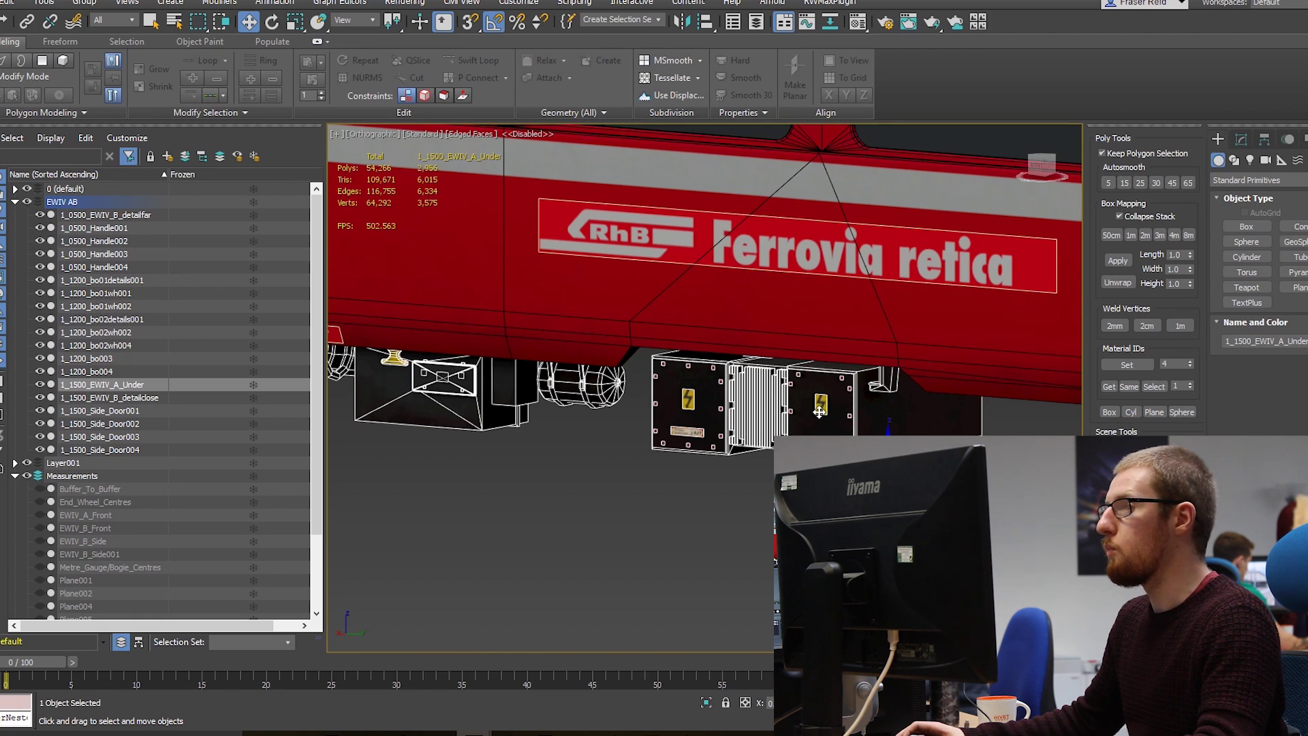
{"action": "middle_click_drag", "start_coordinate": [820, 411], "coordinate": [748, 418]}
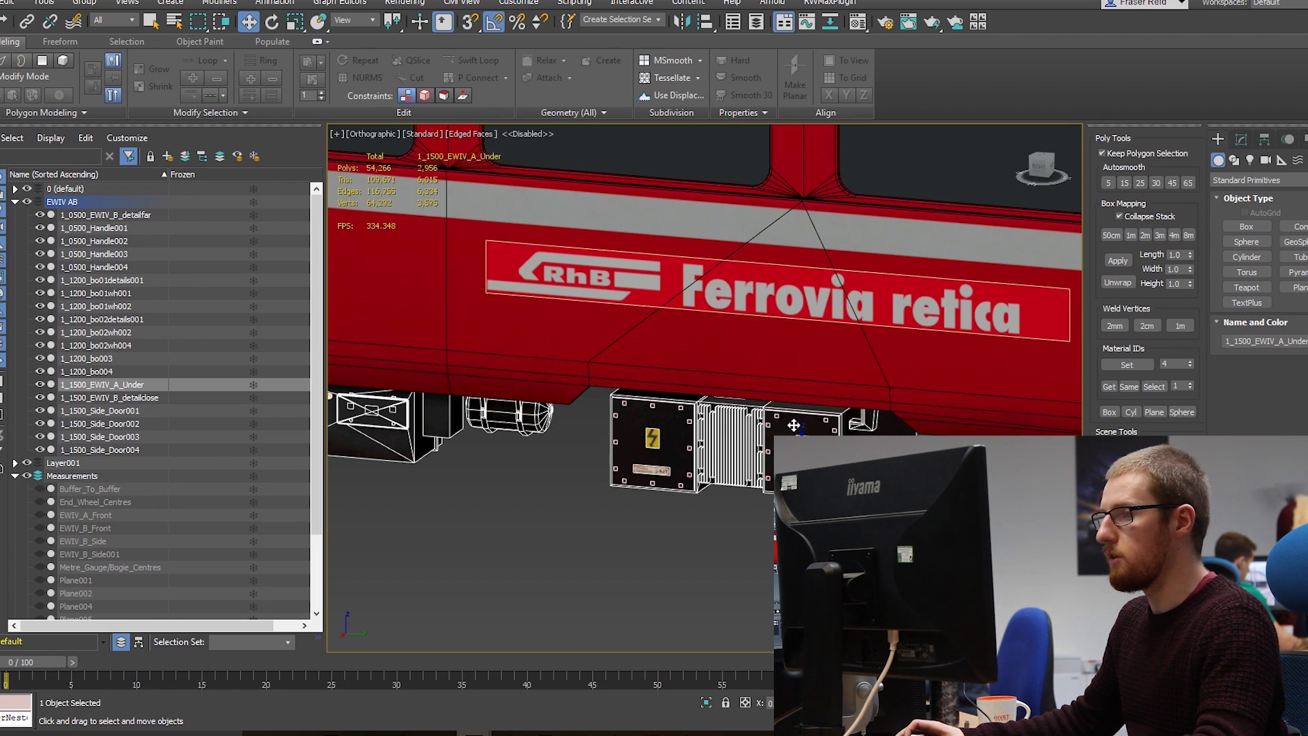
{"action": "scroll", "coordinate": [793, 425], "scroll_direction": "up", "scroll_amount": 5}
{"action": "scroll", "coordinate": [794, 425], "scroll_direction": "down", "scroll_amount": 8}
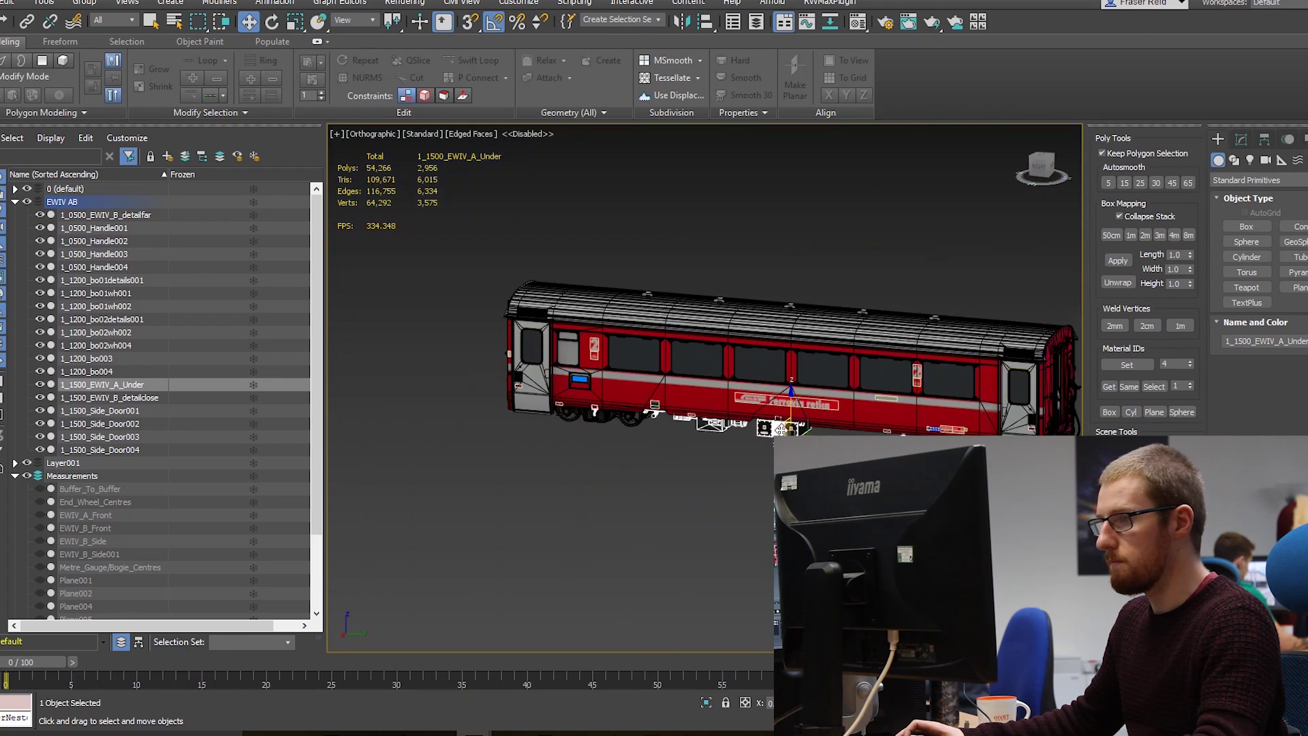
{"action": "middle_click_drag", "start_coordinate": [794, 425], "coordinate": [764, 484]}
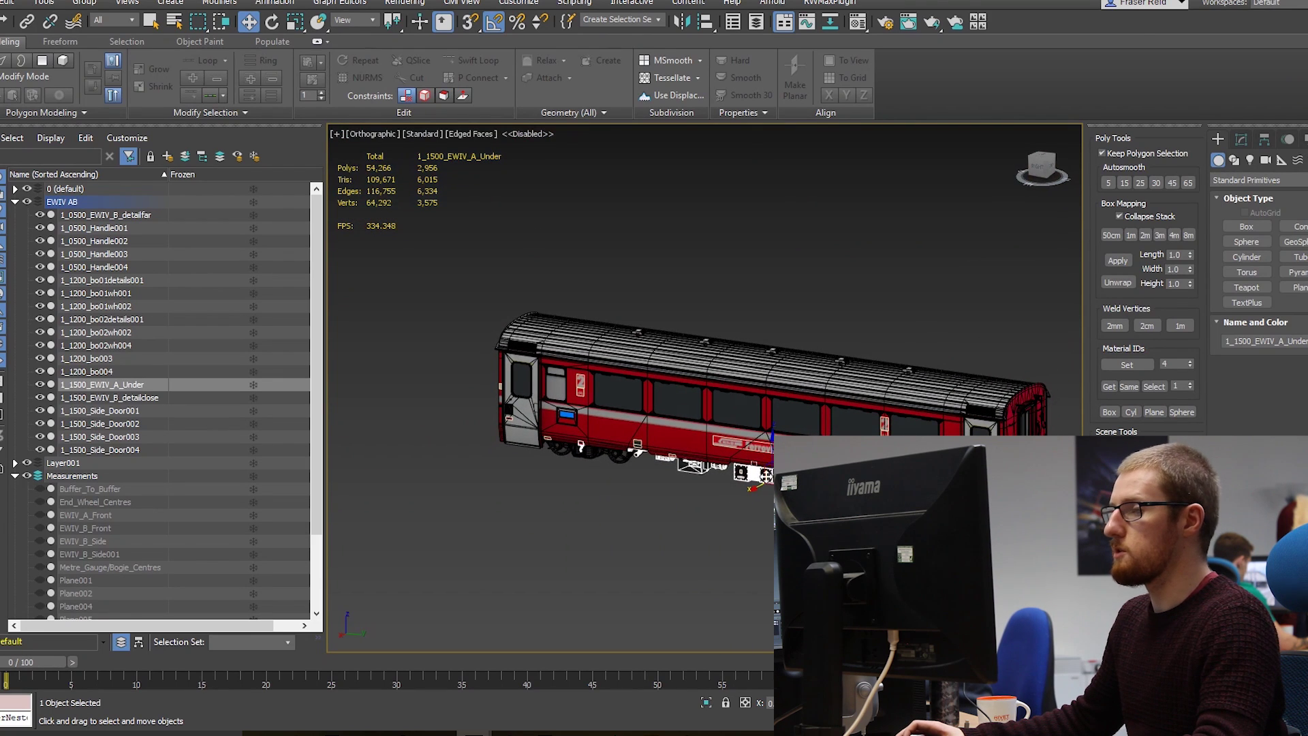
{"action": "scroll", "coordinate": [736, 458], "scroll_direction": "up", "scroll_amount": 6}
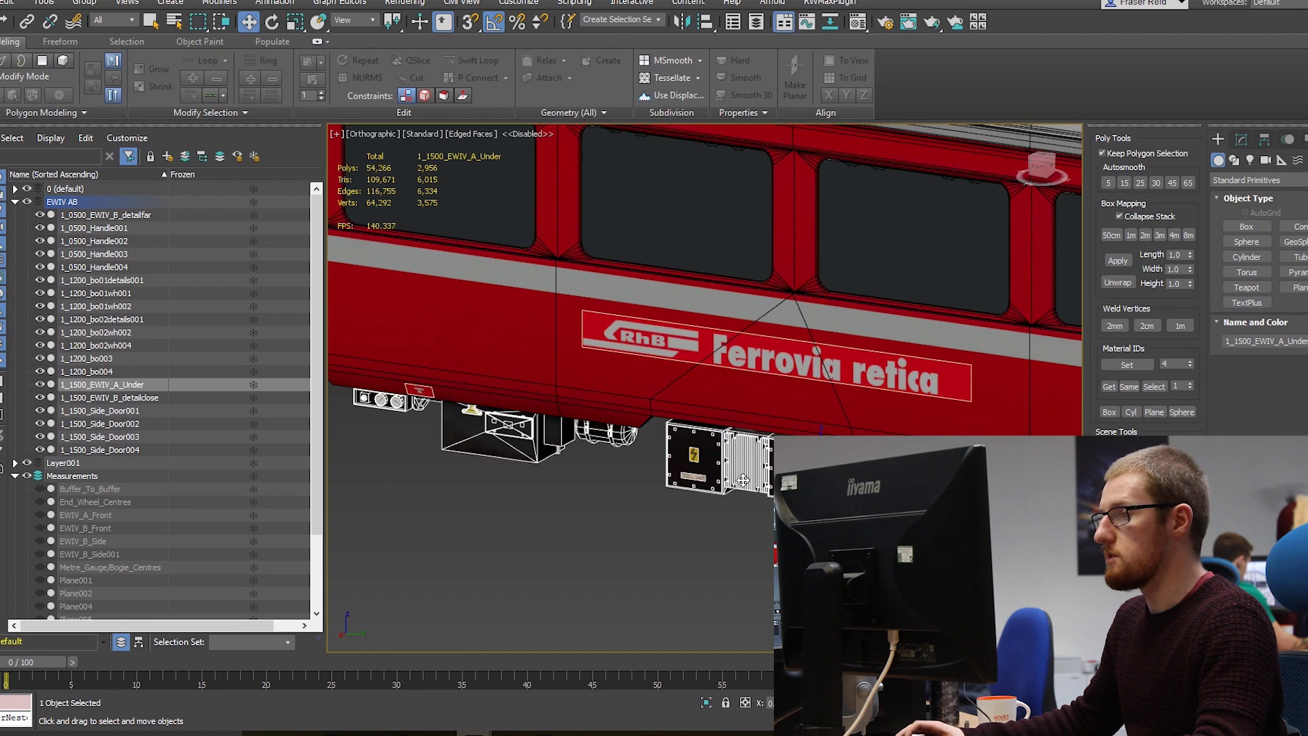
{"action": "left_click", "coordinate": [776, 535]}
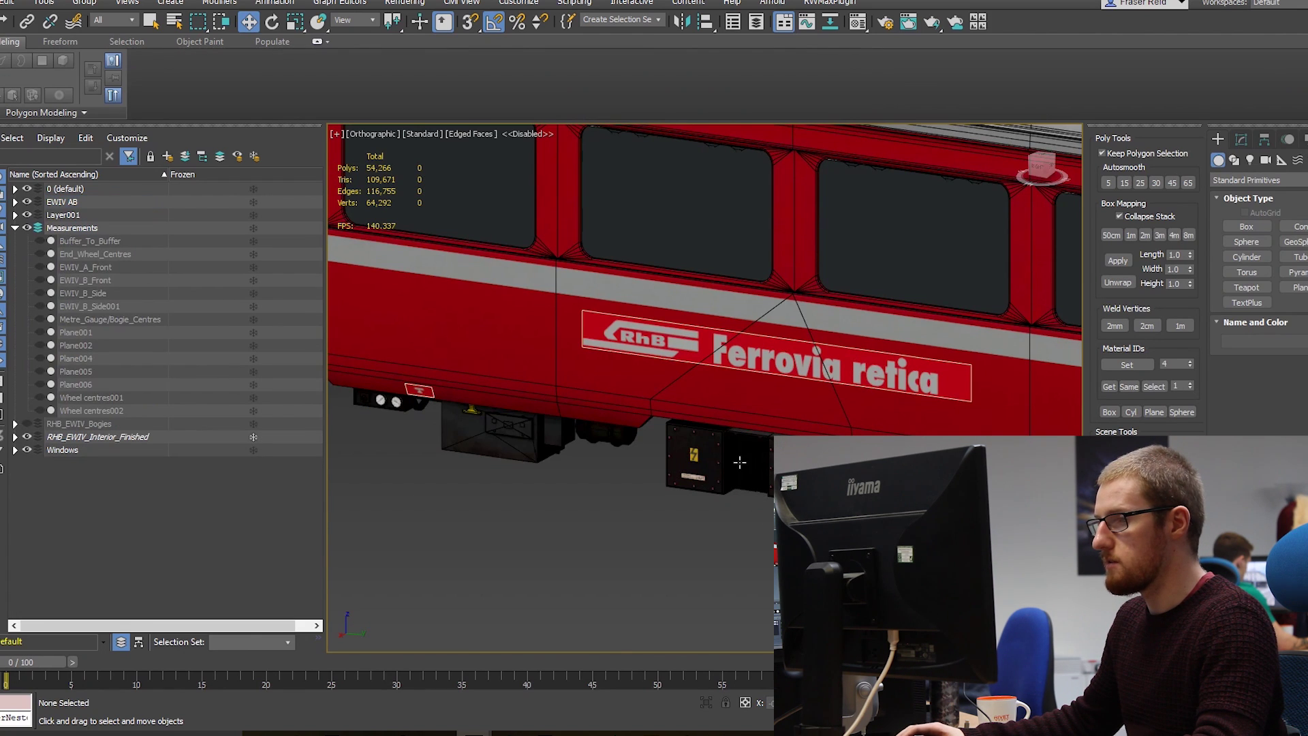
Inspect the Ferrovia retica lettering, electrical boxes and class 2 markings along the carriage side
{"action": "scroll", "coordinate": [740, 462], "scroll_direction": "down", "scroll_amount": 8}
{"action": "scroll", "coordinate": [707, 469], "scroll_direction": "up", "scroll_amount": 10}
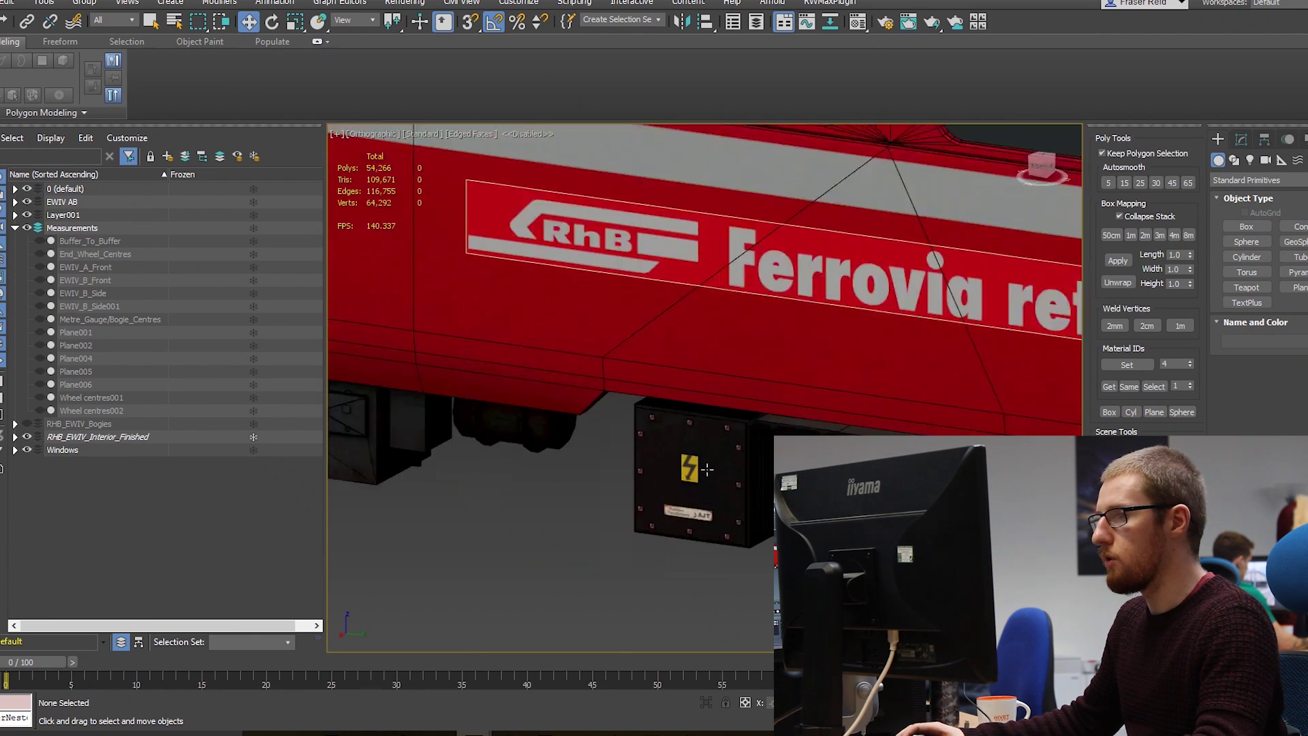
{"action": "scroll", "coordinate": [707, 470], "scroll_direction": "down", "scroll_amount": 8}
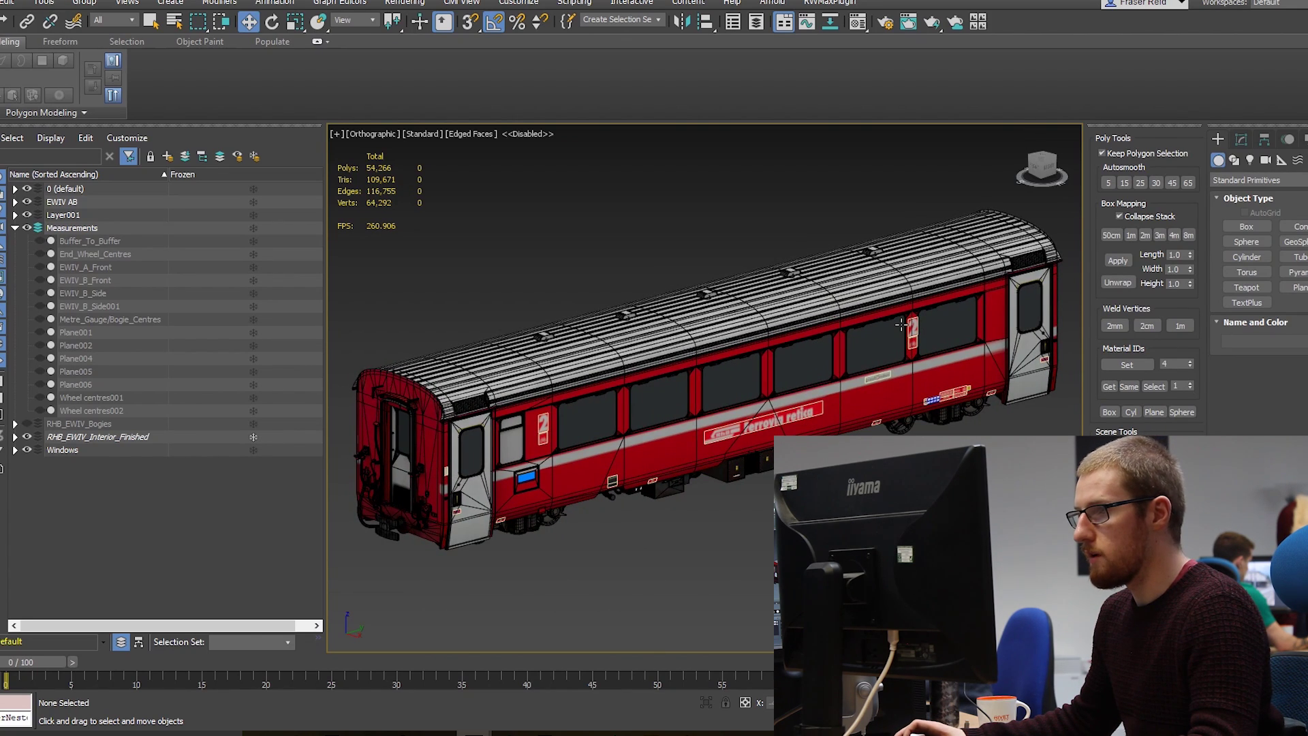
{"action": "scroll", "coordinate": [902, 326], "scroll_direction": "up", "scroll_amount": 5}
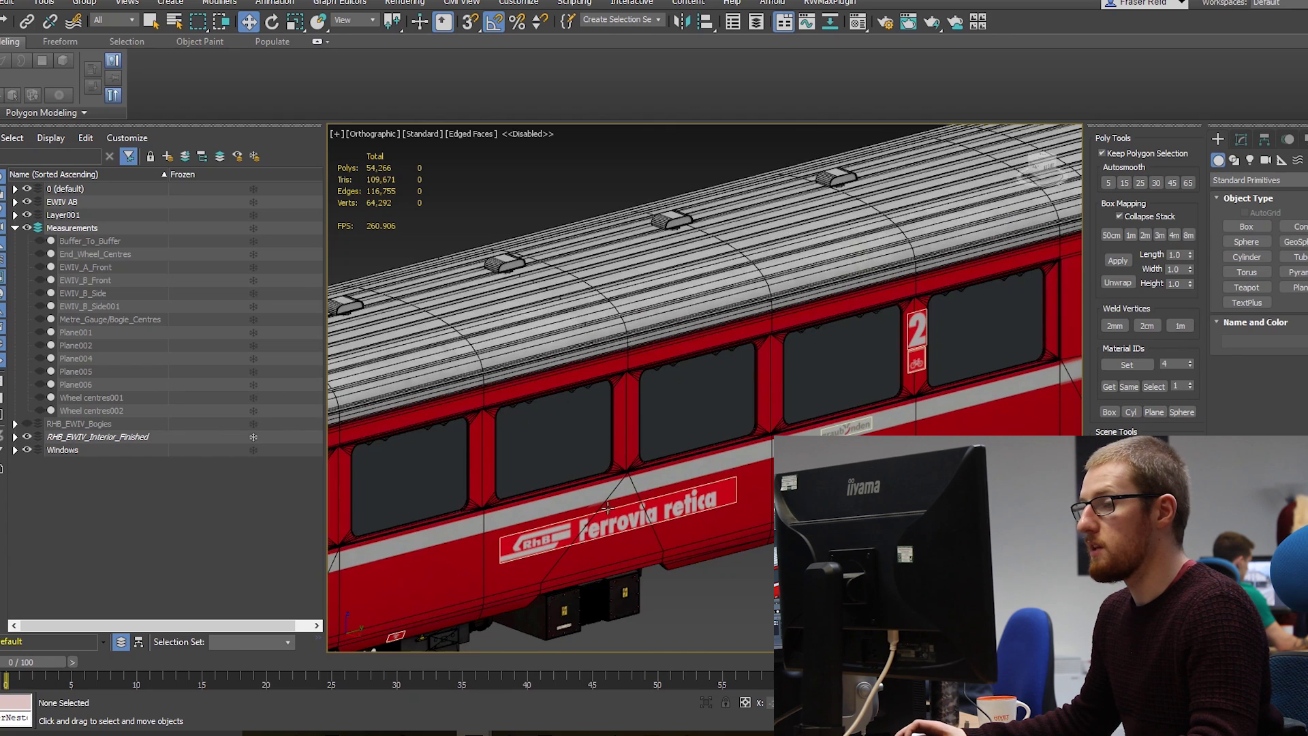
{"action": "middle_click_drag", "start_coordinate": [607, 507], "coordinate": [712, 443]}
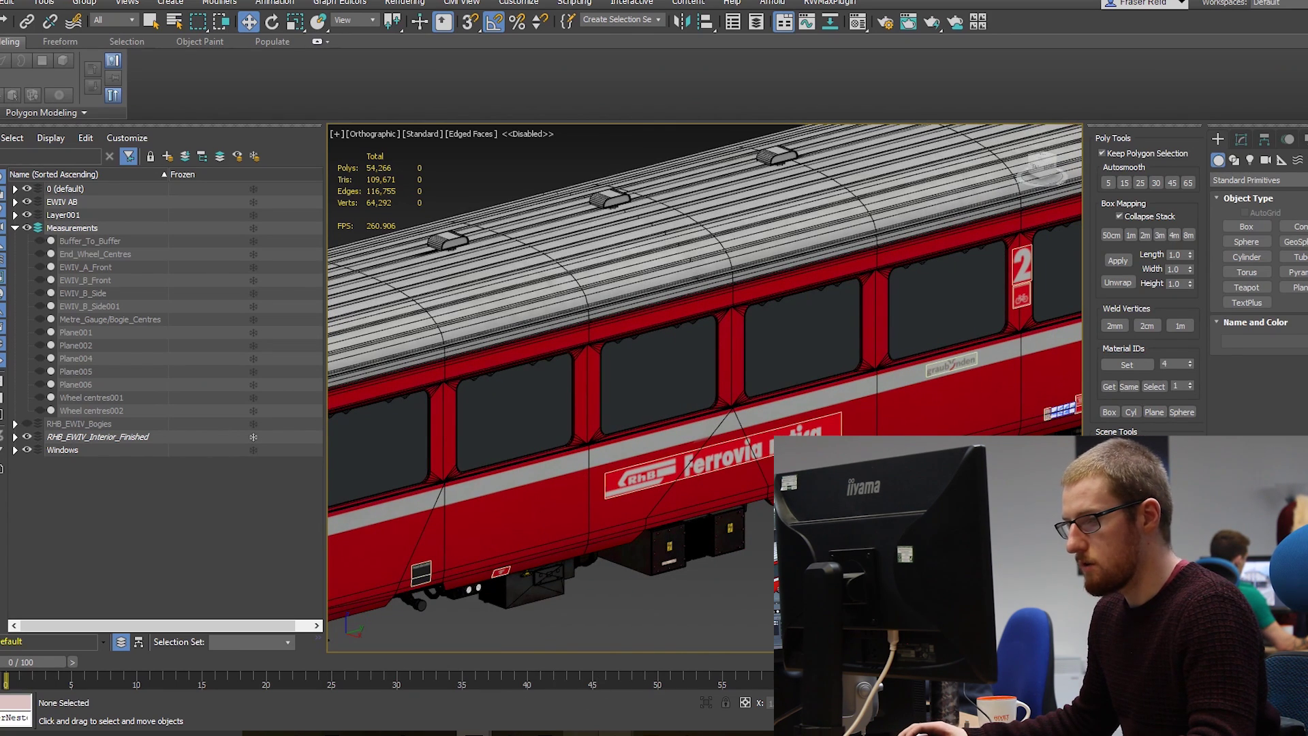
Switch to Photoshop and review the logos, lettering and symbols in EWIV_decals.psd
{"action": "mouse_move", "coordinate": [650, 733]}
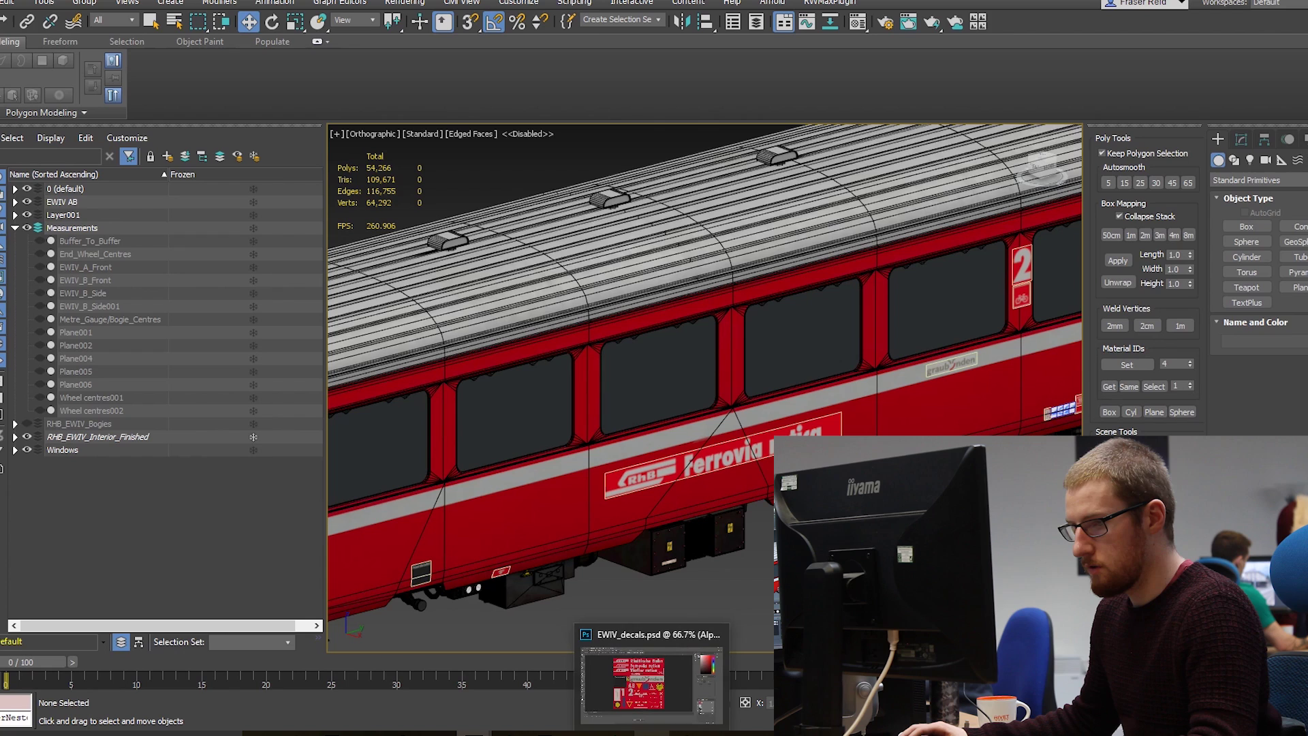
{"action": "left_click", "coordinate": [650, 681]}
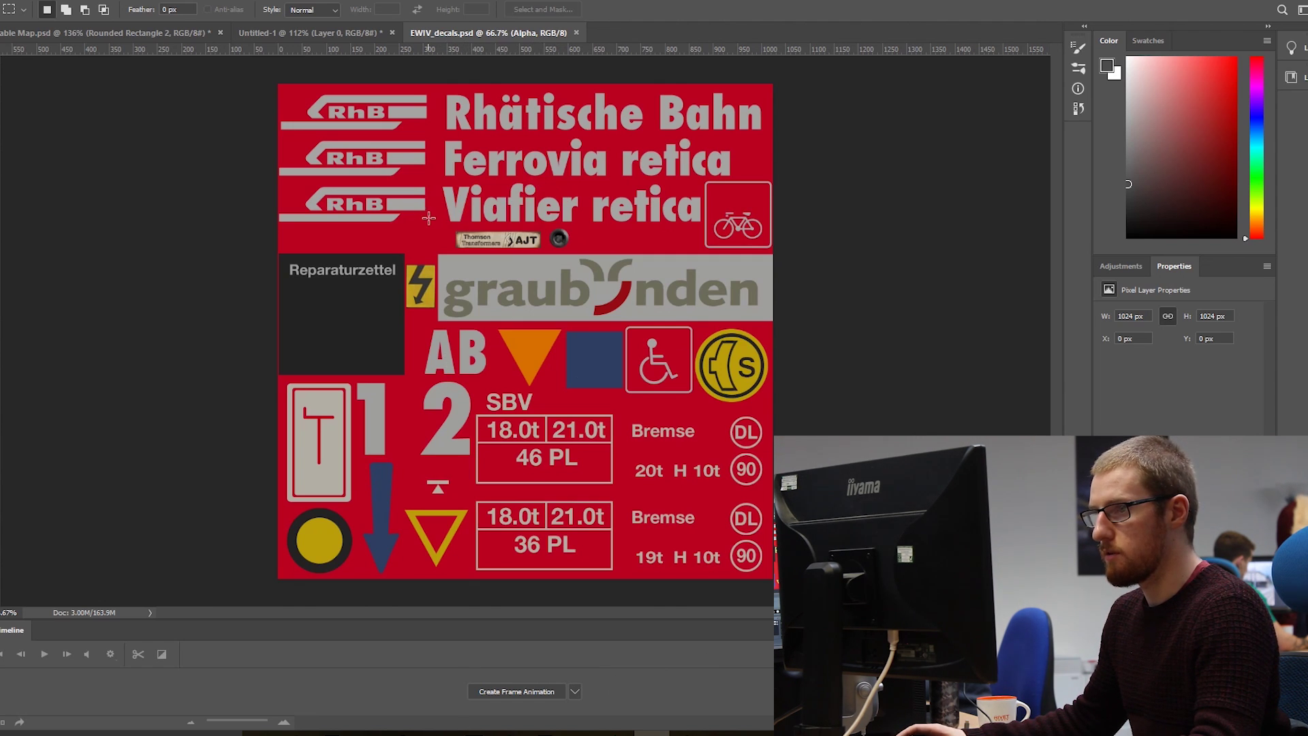
Switch to the SK_RHB_EWIV_A scene and select the Rhätische Bahn lettering polygon of the decals object to examine it
{"action": "key", "text": "alt+Tab"}
{"action": "scroll", "coordinate": [461, 344], "scroll_direction": "down", "scroll_amount": 5}
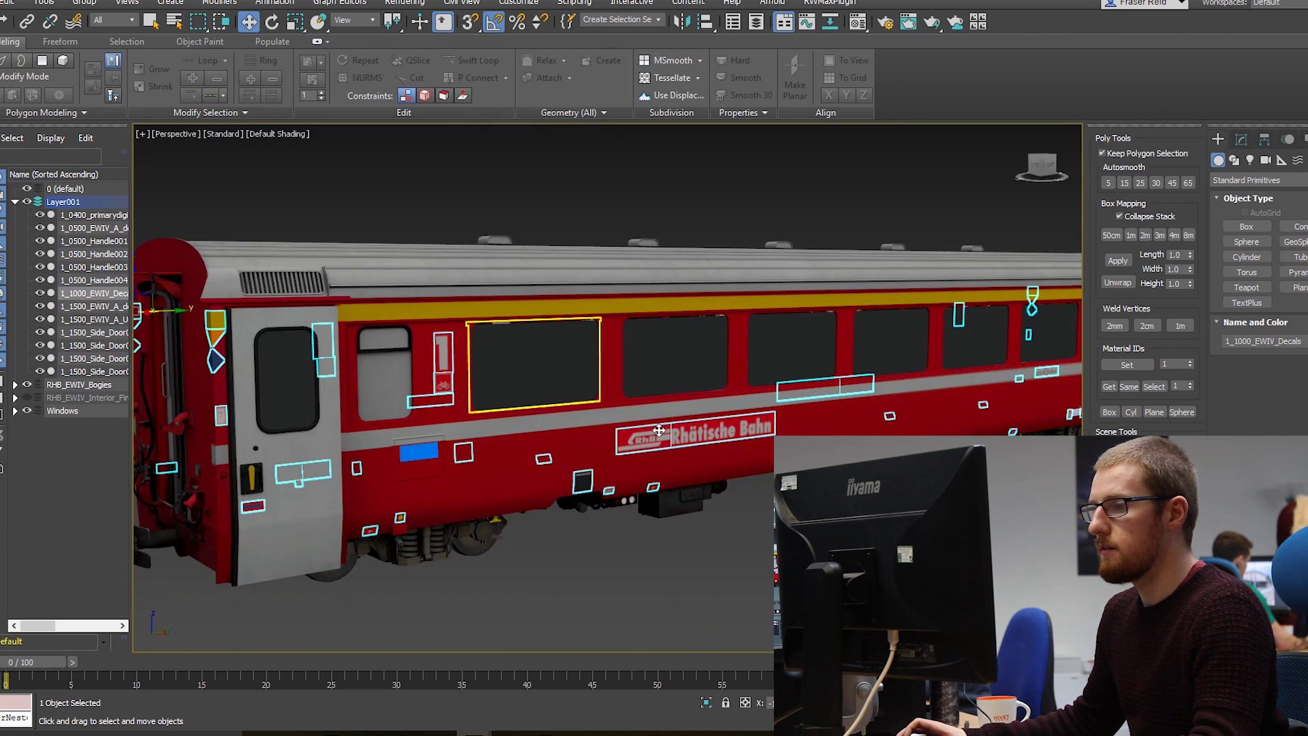
{"action": "scroll", "coordinate": [669, 430], "scroll_direction": "up", "scroll_amount": 4}
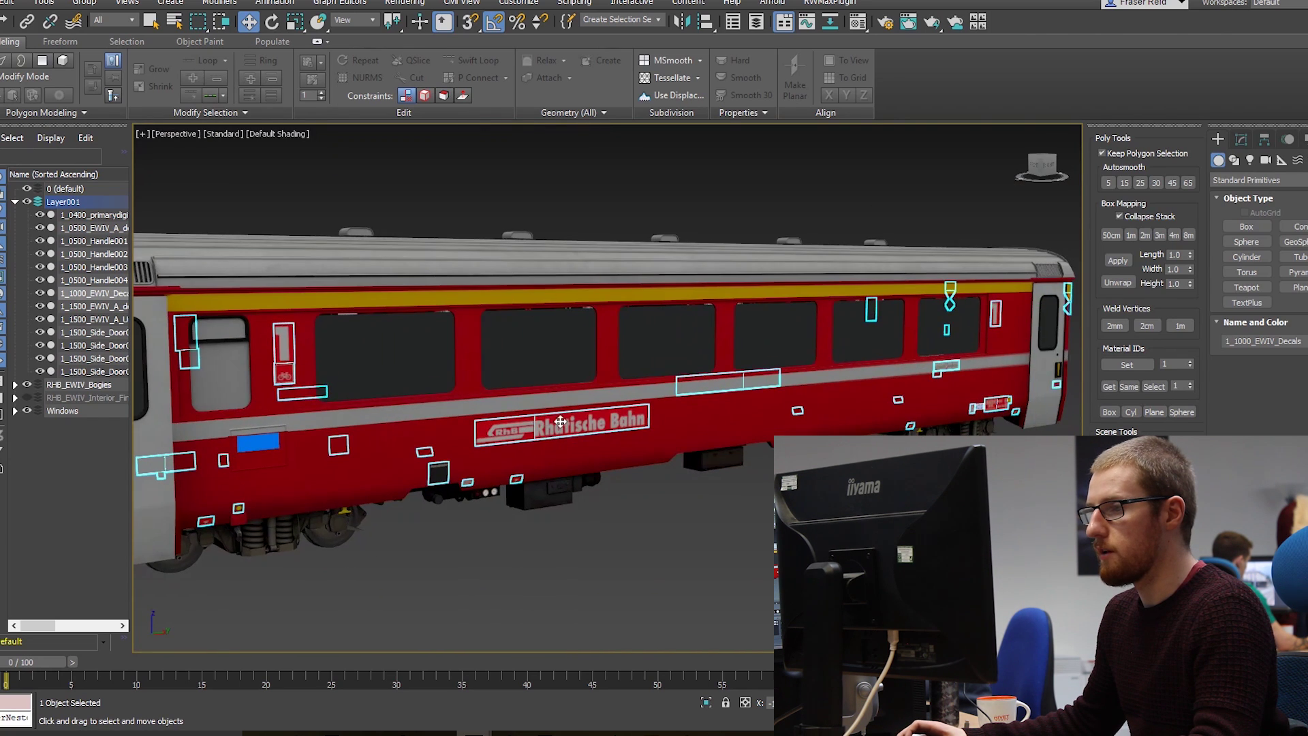
{"action": "scroll", "coordinate": [665, 376], "scroll_direction": "down", "scroll_amount": 2}
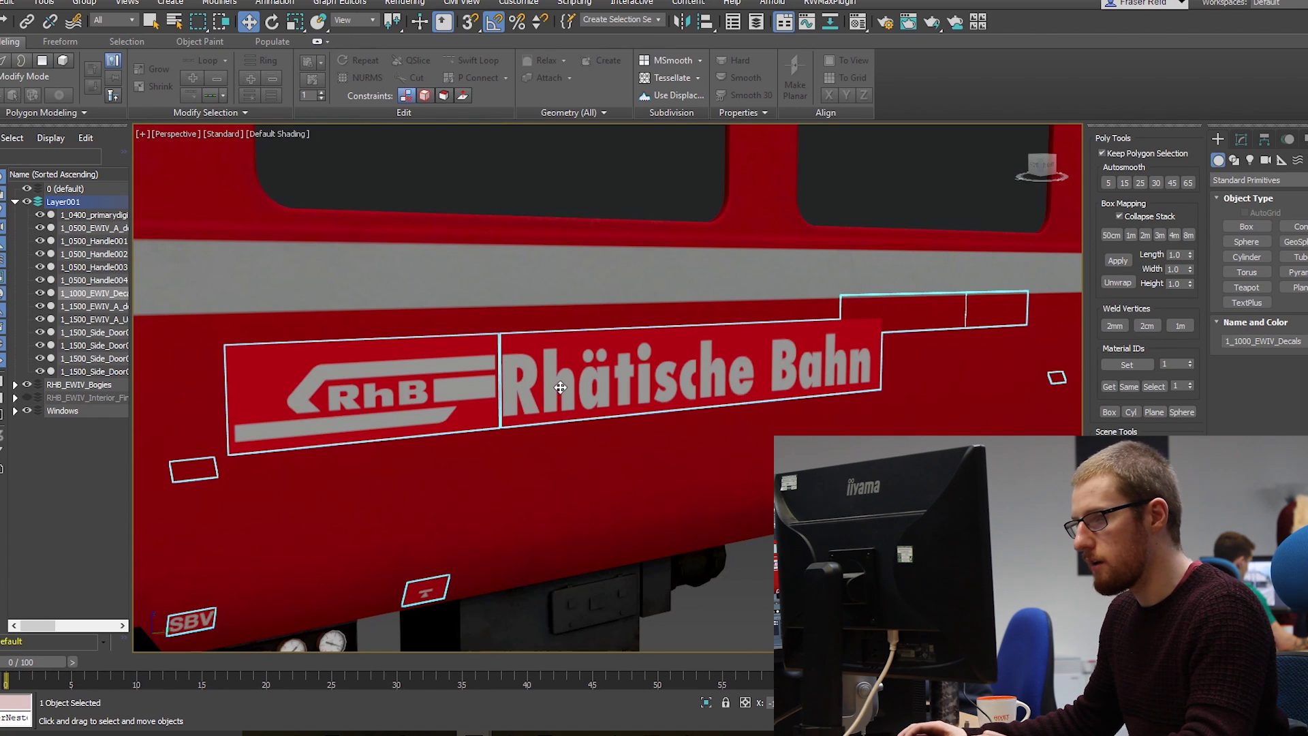
{"action": "key", "text": "4"}
{"action": "left_click", "coordinate": [588, 388]}
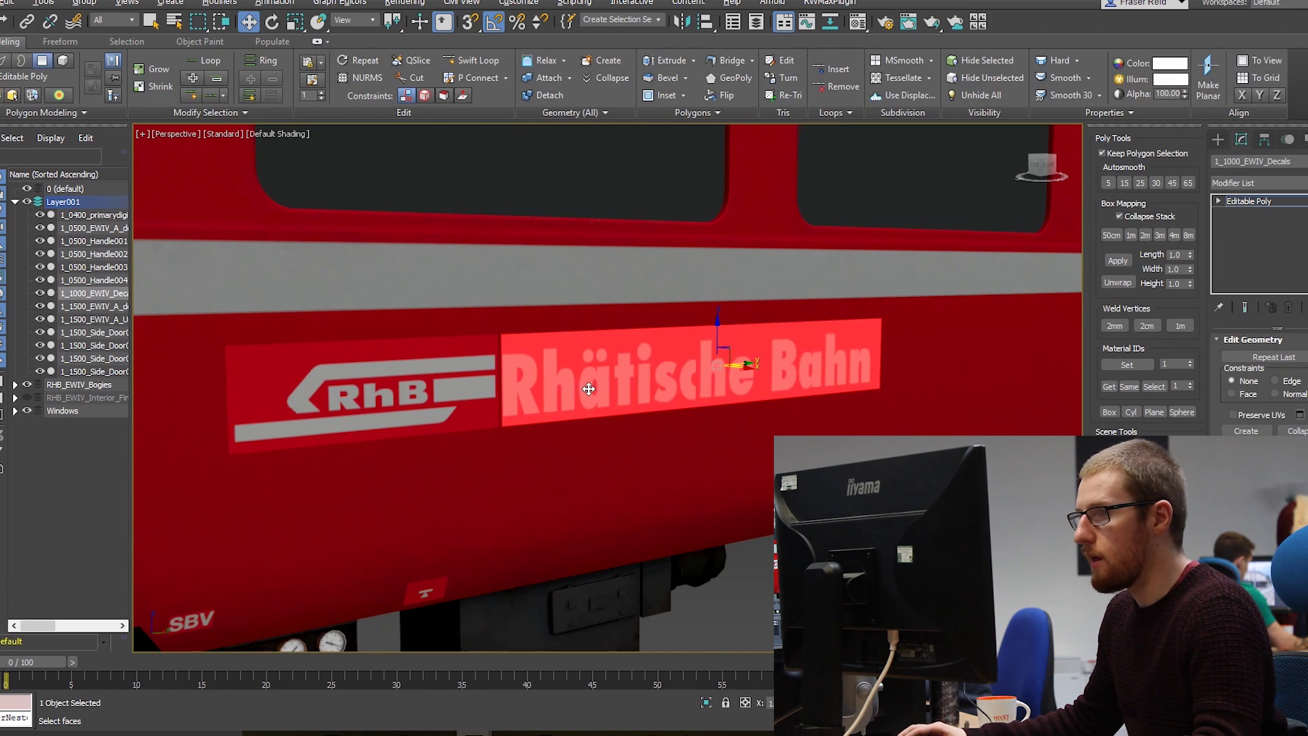
{"action": "middle_click_drag", "start_coordinate": [589, 388], "coordinate": [543, 384], "text": "alt"}
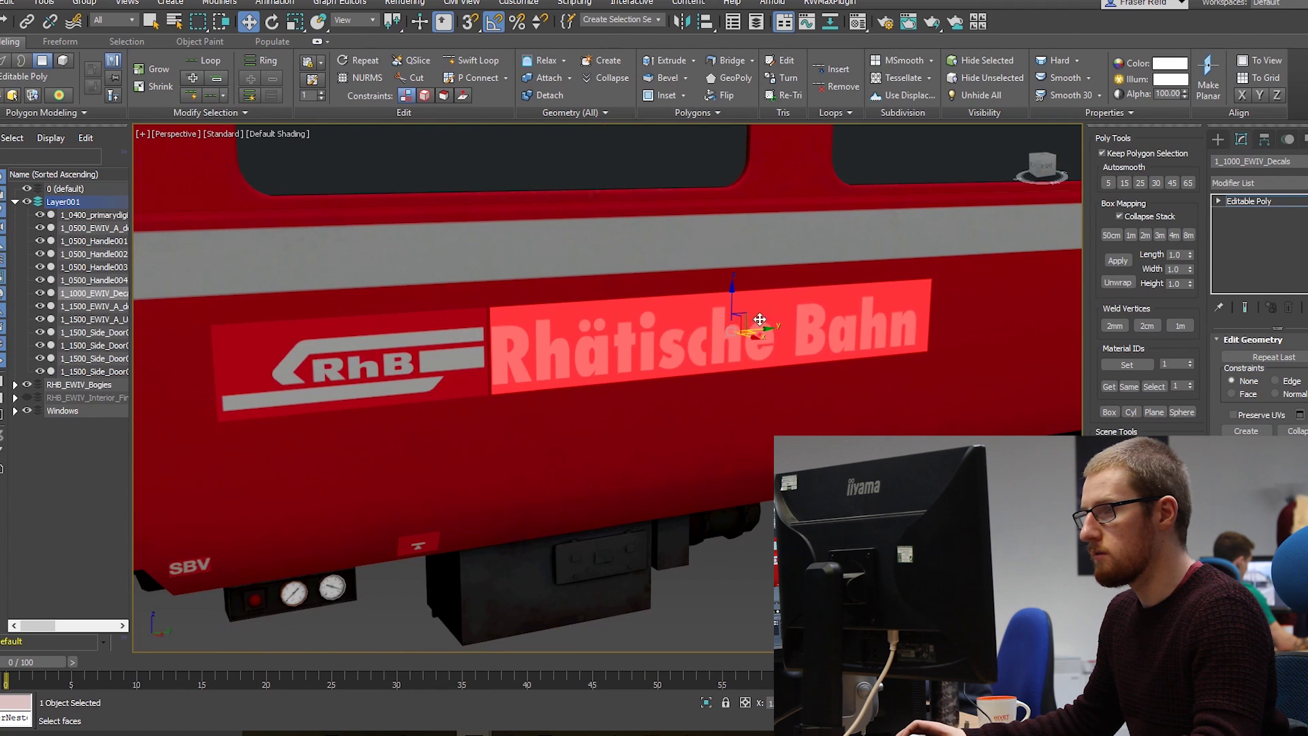
{"action": "middle_click_drag", "start_coordinate": [647, 348], "coordinate": [694, 369], "text": "alt"}
{"action": "middle_click_drag", "start_coordinate": [533, 386], "coordinate": [532, 369], "text": "alt"}
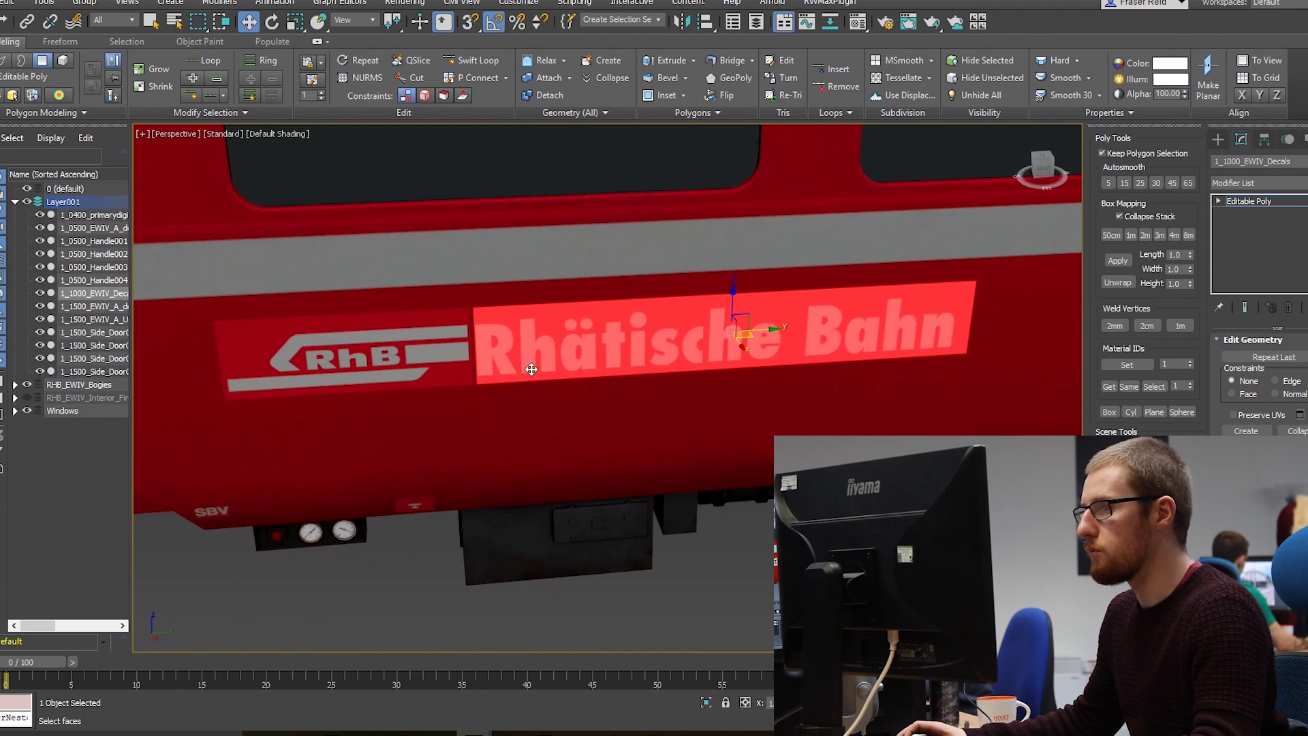
Clear the lettering polygon selection and compare the railway name decals on both sides of the first-class carriage
{"action": "scroll", "coordinate": [408, 425], "scroll_direction": "down", "scroll_amount": 8}
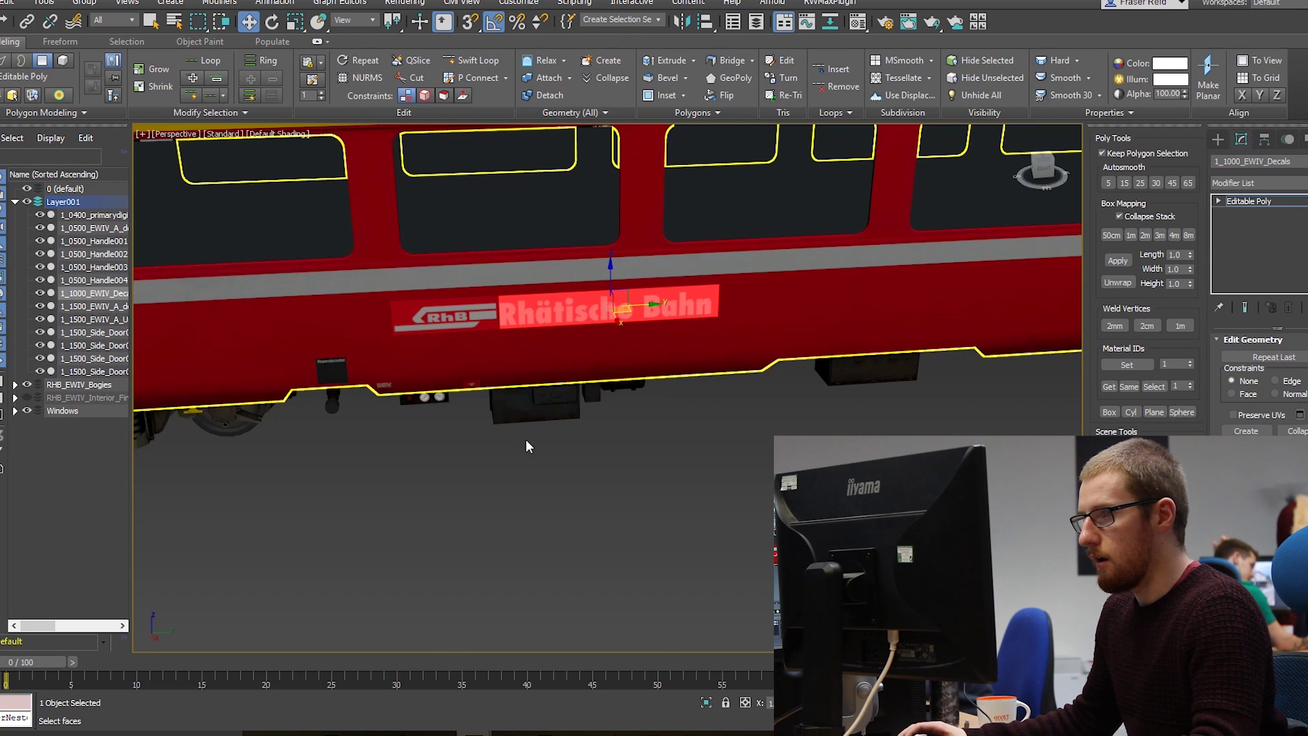
{"action": "left_click", "coordinate": [527, 441]}
{"action": "middle_click_drag", "start_coordinate": [526, 441], "coordinate": [741, 481], "text": "alt"}
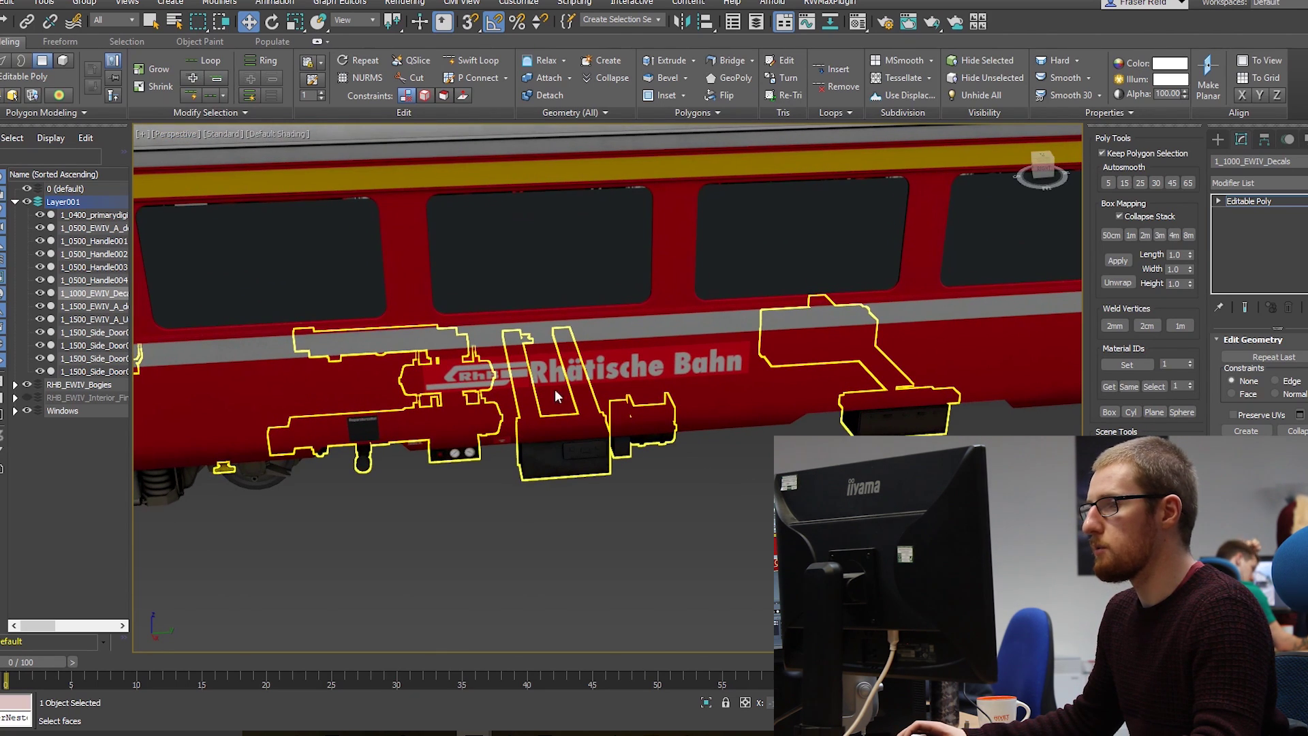
{"action": "middle_click_drag", "start_coordinate": [555, 396], "coordinate": [591, 501], "text": "alt"}
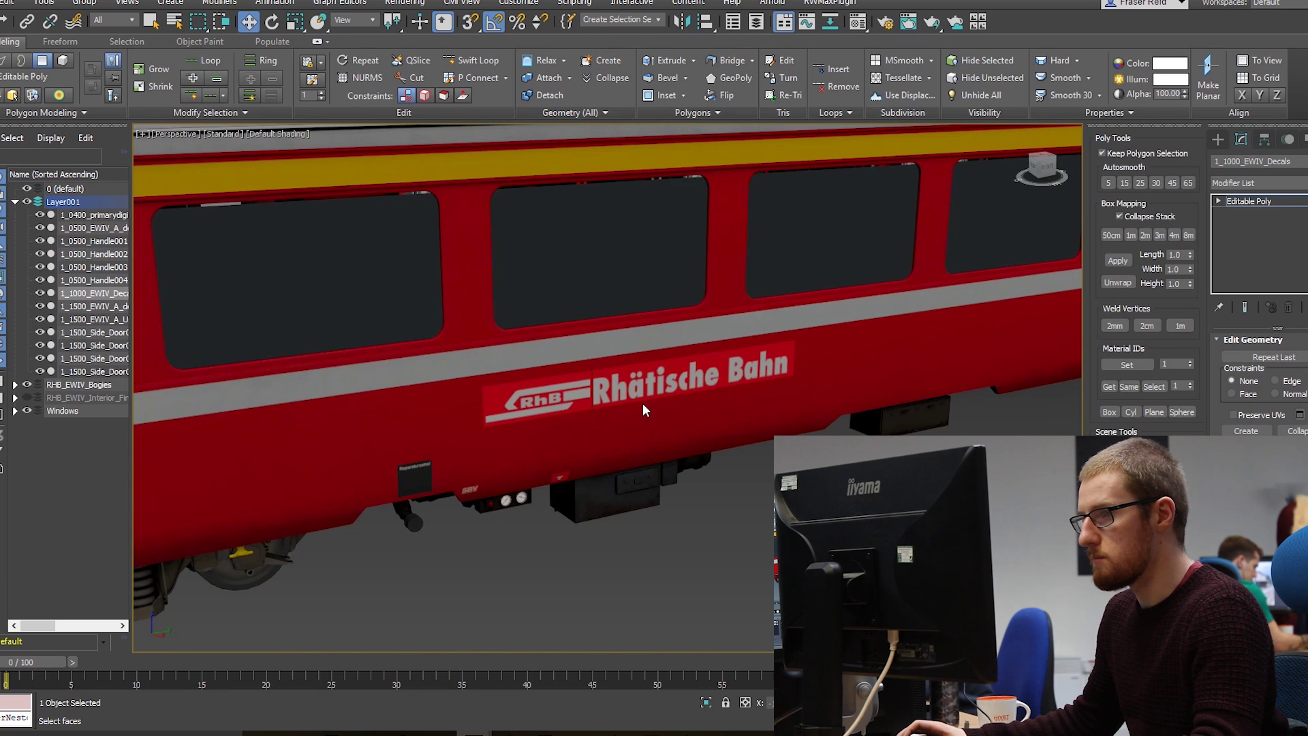
{"action": "scroll", "coordinate": [630, 454], "scroll_direction": "down", "scroll_amount": 6}
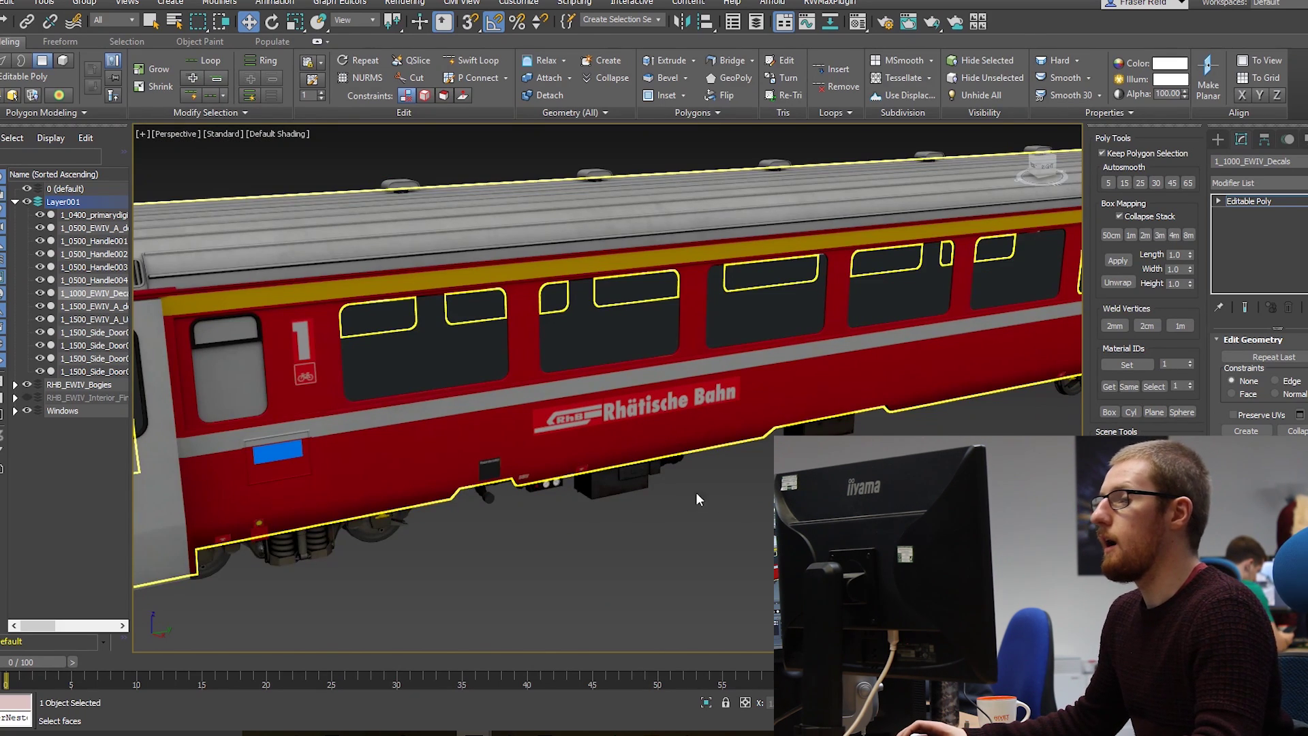
{"action": "middle_click_drag", "start_coordinate": [734, 437], "coordinate": [684, 438]}
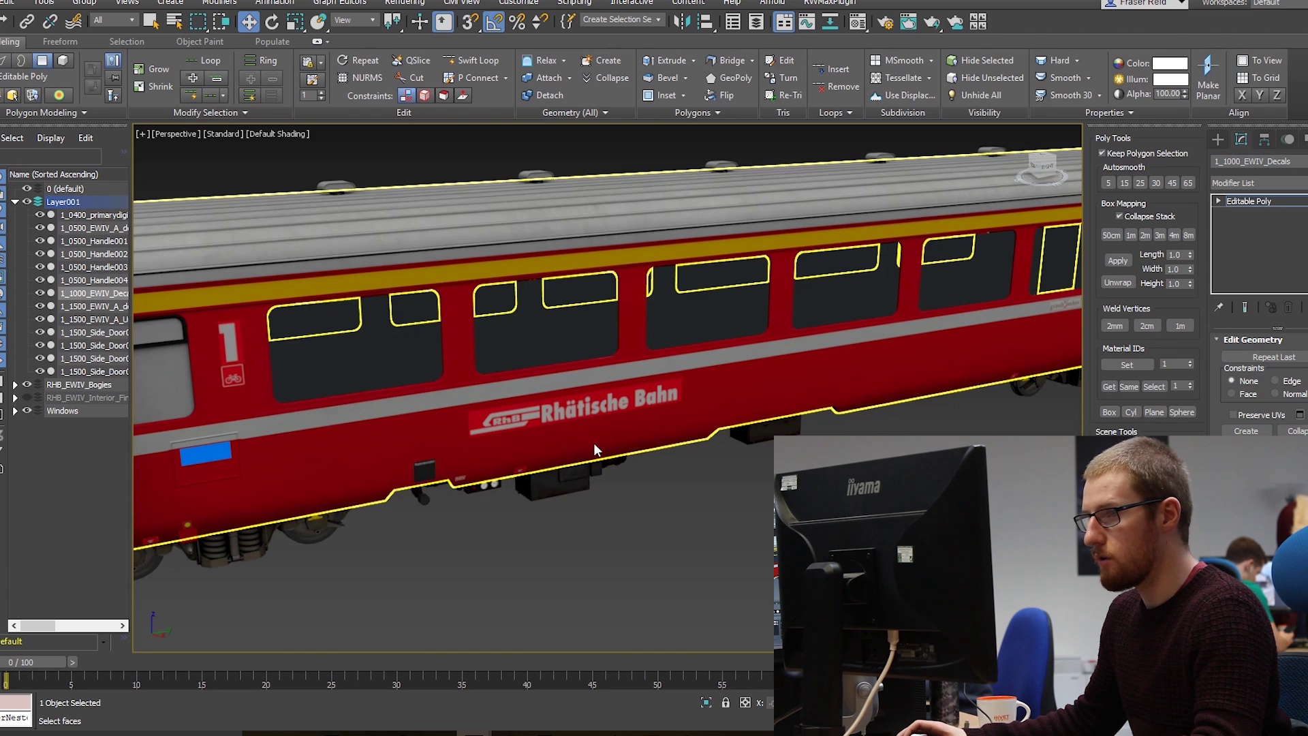
{"action": "left_click", "coordinate": [696, 458]}
{"action": "scroll", "coordinate": [694, 477], "scroll_direction": "down", "scroll_amount": 5}
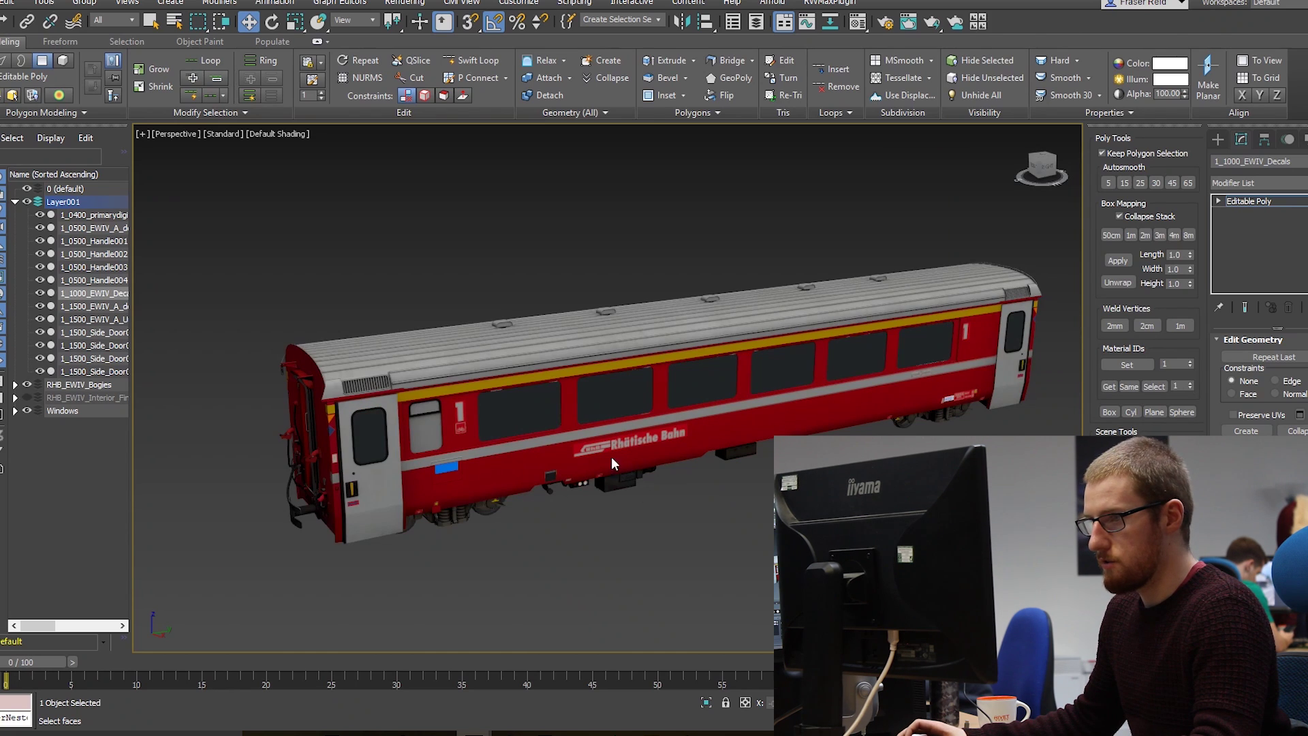
{"action": "scroll", "coordinate": [640, 444], "scroll_direction": "down", "scroll_amount": 4}
{"action": "middle_click_drag", "start_coordinate": [640, 444], "coordinate": [738, 445], "text": "alt"}
{"action": "scroll", "coordinate": [638, 443], "scroll_direction": "up", "scroll_amount": 6}
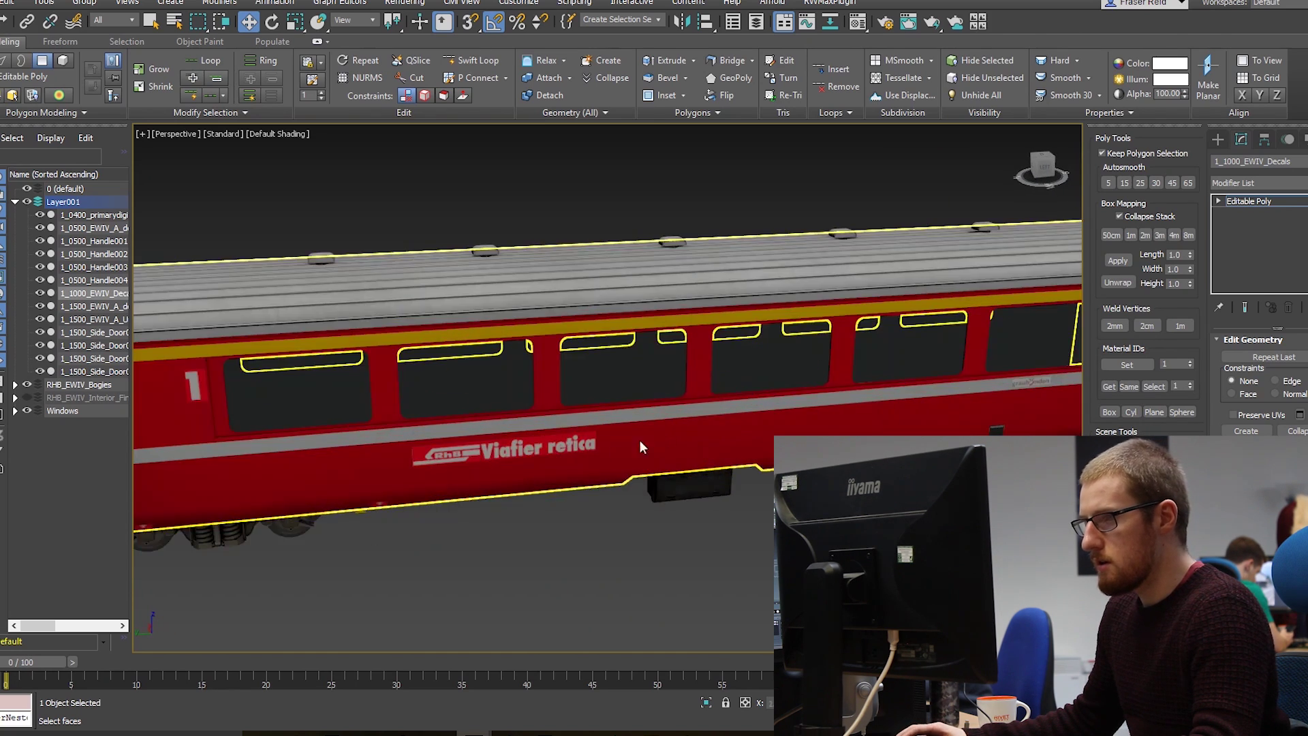
{"action": "middle_click_drag", "start_coordinate": [520, 460], "coordinate": [567, 433], "text": "alt"}
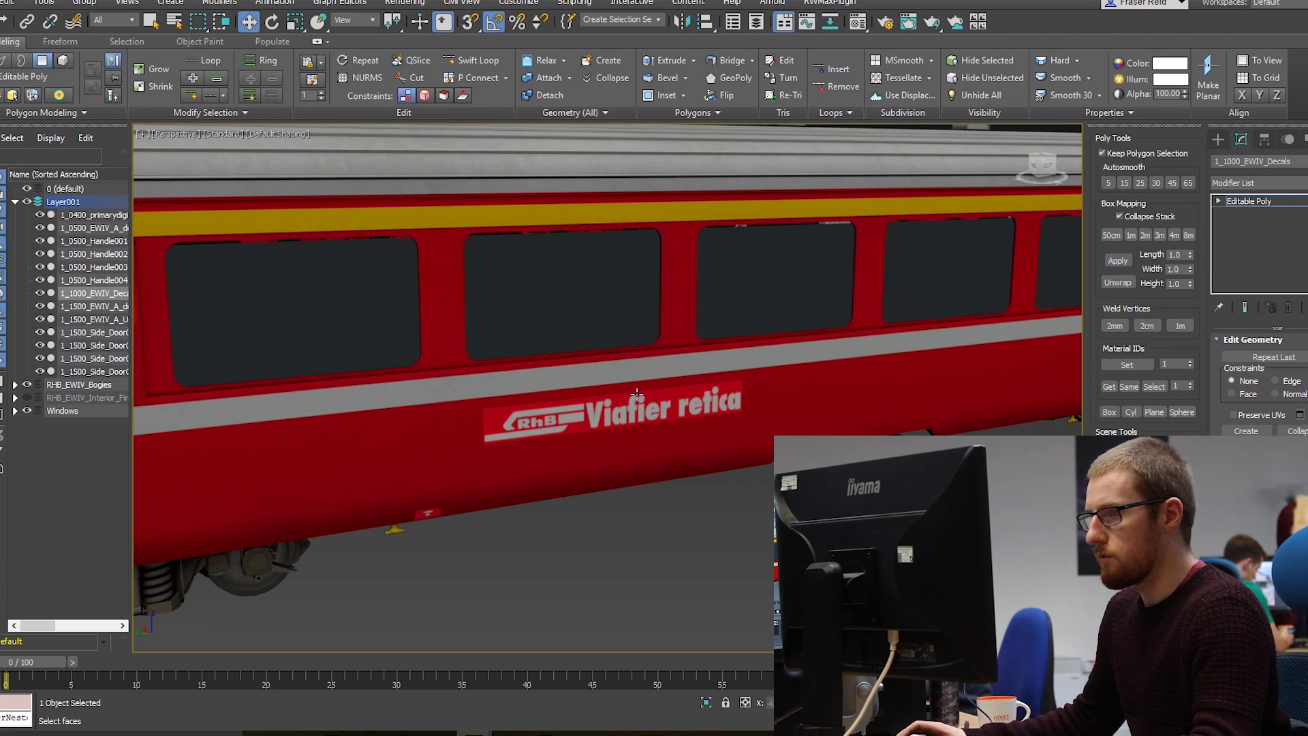
Switch to SK_RHB_EWIV_B.max and compare the railway name decals on both sides of the second-class carriage
{"action": "mouse_move", "coordinate": [473, 732]}
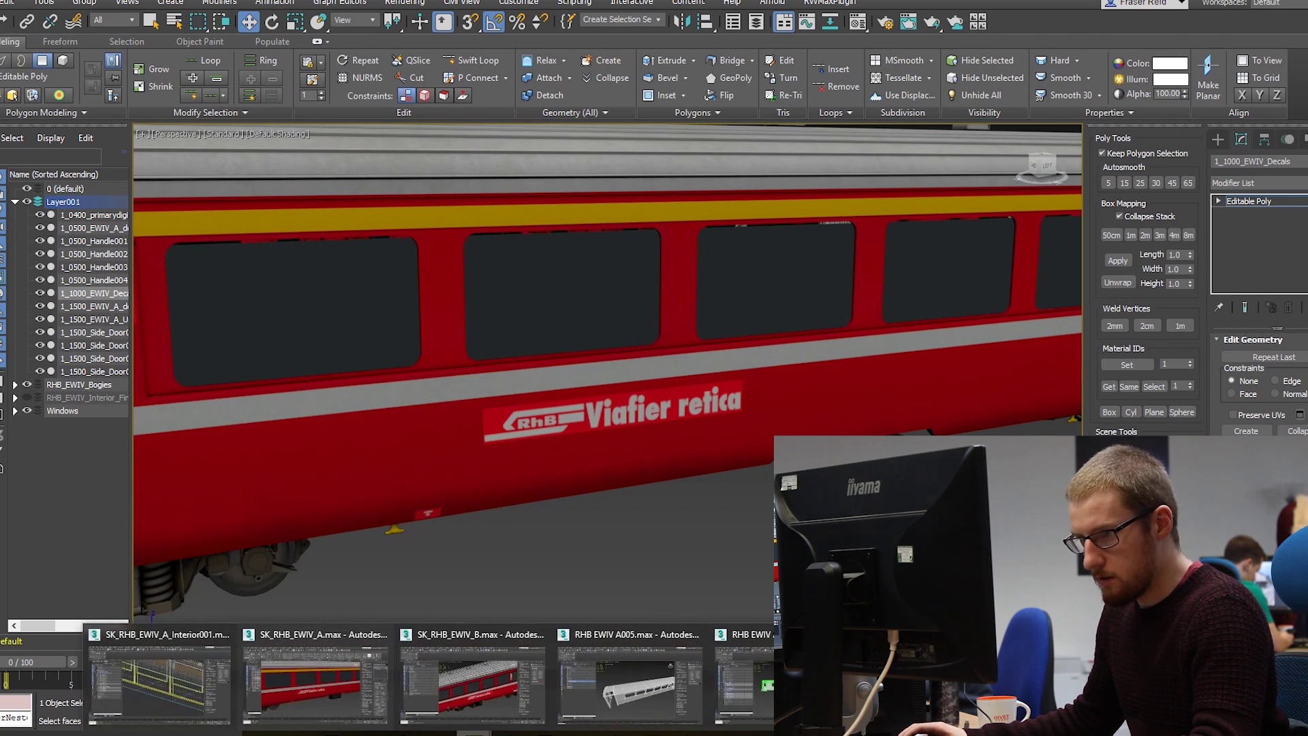
{"action": "left_click", "coordinate": [481, 652]}
{"action": "scroll", "coordinate": [673, 512], "scroll_direction": "up", "scroll_amount": 5}
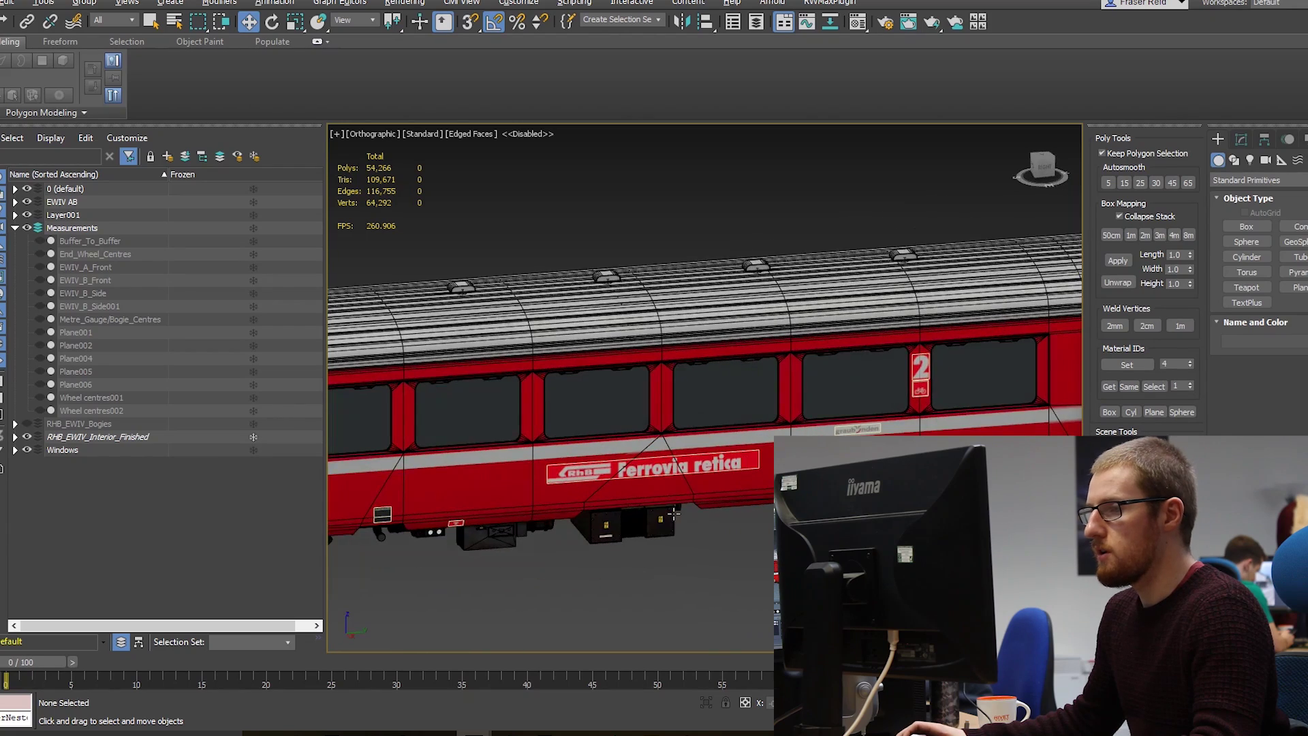
{"action": "scroll", "coordinate": [608, 481], "scroll_direction": "down", "scroll_amount": 4}
{"action": "middle_click_drag", "start_coordinate": [608, 482], "coordinate": [591, 539], "text": "alt"}
{"action": "scroll", "coordinate": [539, 471], "scroll_direction": "up", "scroll_amount": 6}
{"action": "scroll", "coordinate": [731, 446], "scroll_direction": "down", "scroll_amount": 5}
{"action": "scroll", "coordinate": [681, 462], "scroll_direction": "up", "scroll_amount": 3}
{"action": "scroll", "coordinate": [564, 487], "scroll_direction": "down", "scroll_amount": 3}
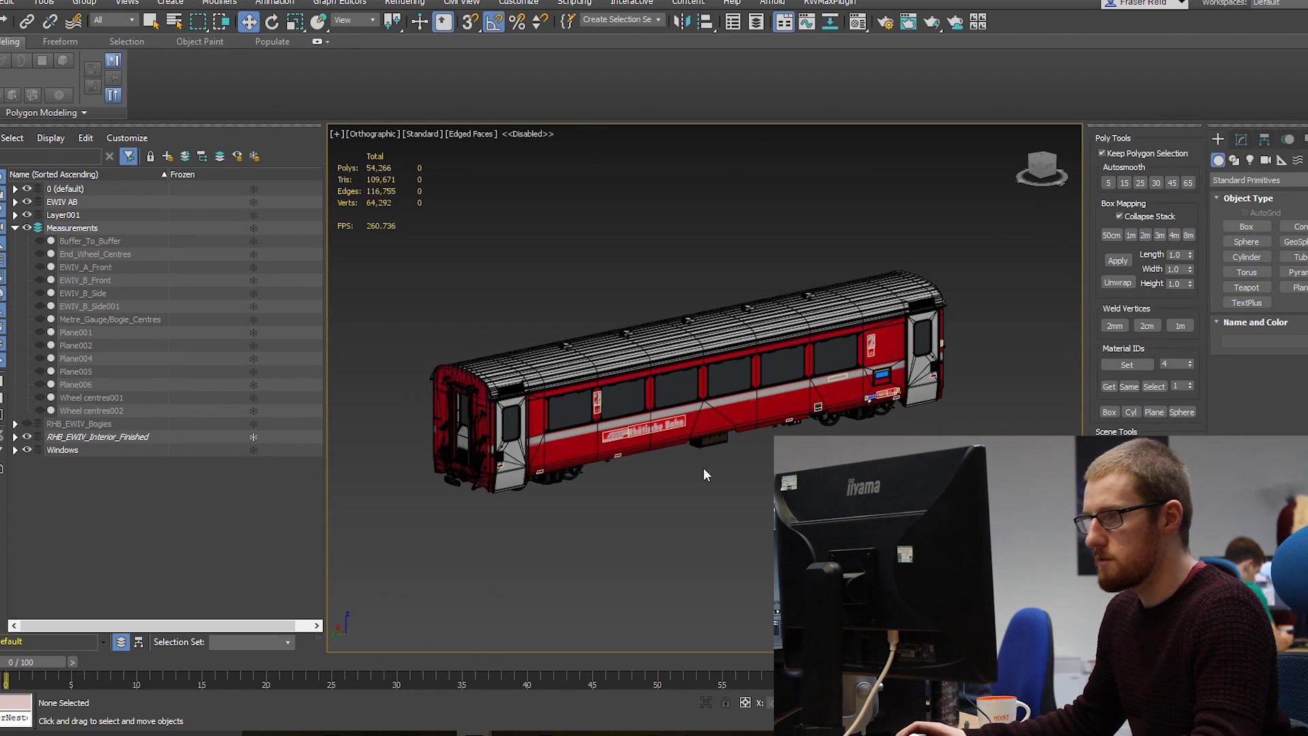
{"action": "middle_click_drag", "start_coordinate": [679, 449], "coordinate": [682, 454]}
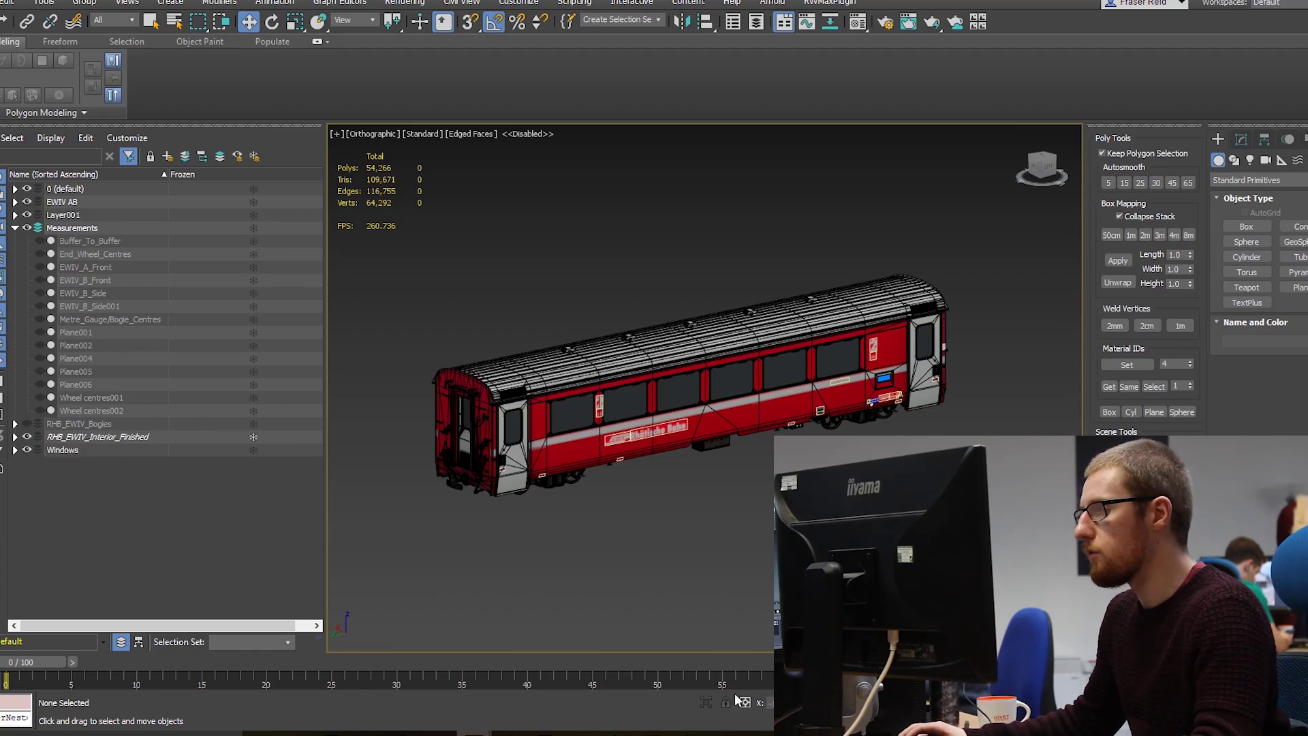
Switch to the train simulator window and move along the coupled carriages to examine their lettering, windows and roofs in game
{"action": "left_click", "coordinate": [714, 685]}
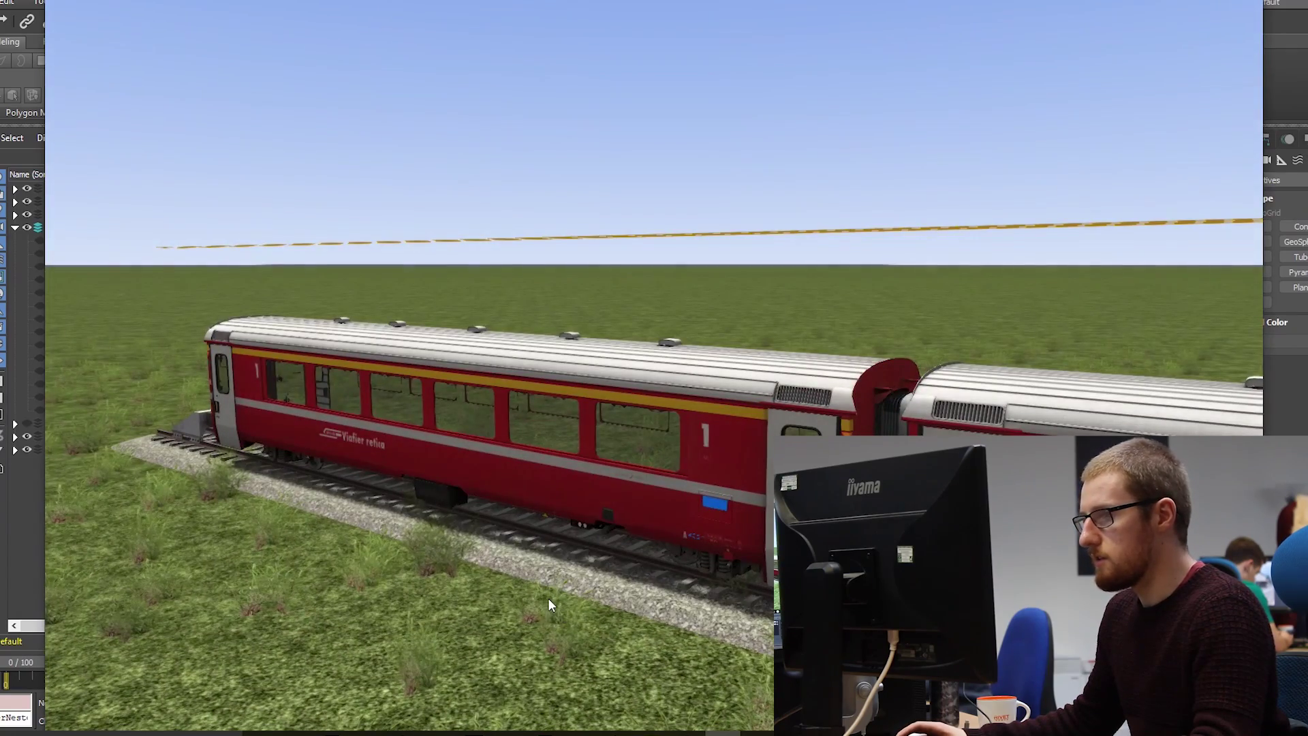
{"action": "right_click_drag", "start_coordinate": [466, 561], "coordinate": [22, 711]}
{"action": "key", "text": "Down"}
{"action": "key", "text": "Right"}
{"action": "key", "text": "Right"}
{"action": "key", "text": "Right"}
{"action": "key", "text": "Right"}
{"action": "key", "text": "Right"}
{"action": "key", "text": "Up"}
{"action": "key", "text": "Right"}
{"action": "key", "text": "Down"}
{"action": "key", "text": "Right"}
{"action": "key", "text": "Left"}
{"action": "key", "text": "Right"}
{"action": "key", "text": "Up"}
{"action": "key", "text": "Right"}
{"action": "key", "text": "Down"}
{"action": "key", "text": "Right"}
{"action": "key", "text": "Up"}
{"action": "key", "text": "Right"}
{"action": "key", "text": "Down"}
{"action": "key", "text": "Right"}
{"action": "key", "text": "Right"}
{"action": "key", "text": "Right"}
{"action": "key", "text": "Left"}
{"action": "key", "text": "Left"}
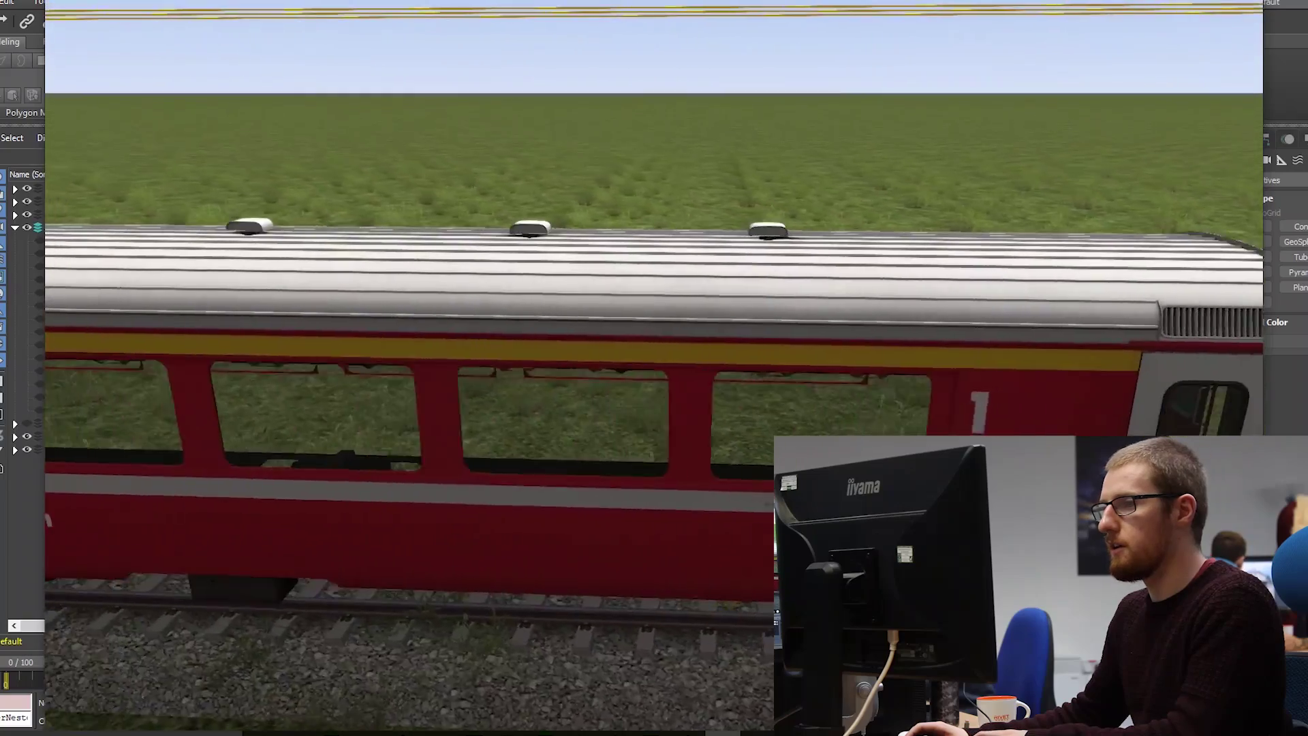
{"action": "key", "text": "Left"}
{"action": "key", "text": "Down"}
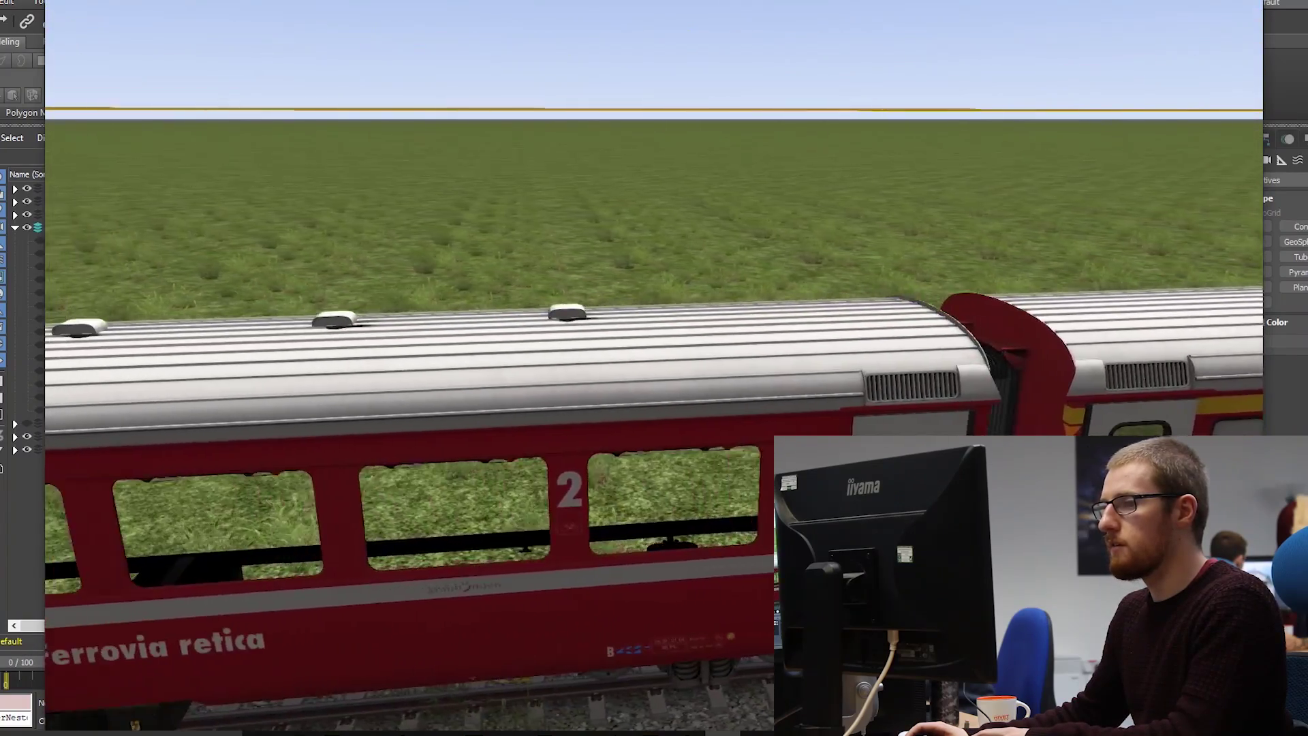
{"action": "key", "text": "Right"}
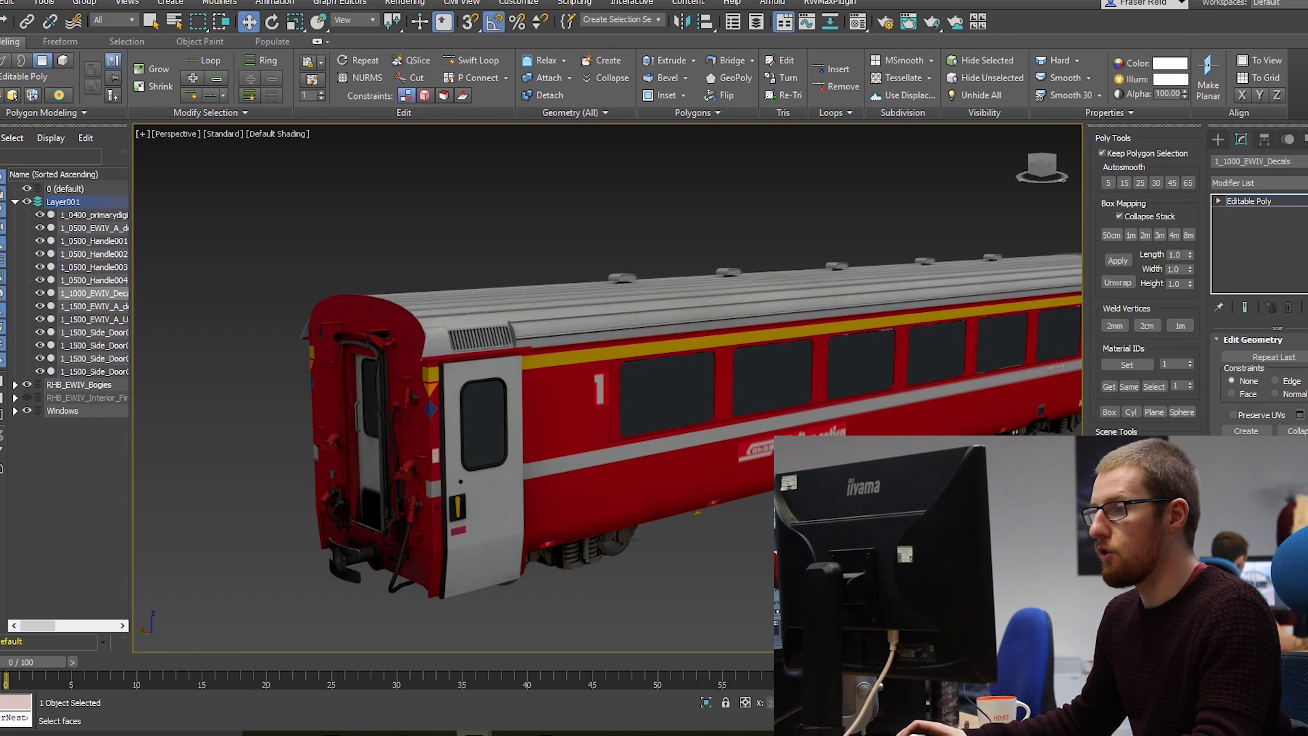
Examine the Viafier retica lettering on the carriage side and the corner decals beside the end door
{"action": "scroll", "coordinate": [627, 467], "scroll_direction": "up", "scroll_amount": 5}
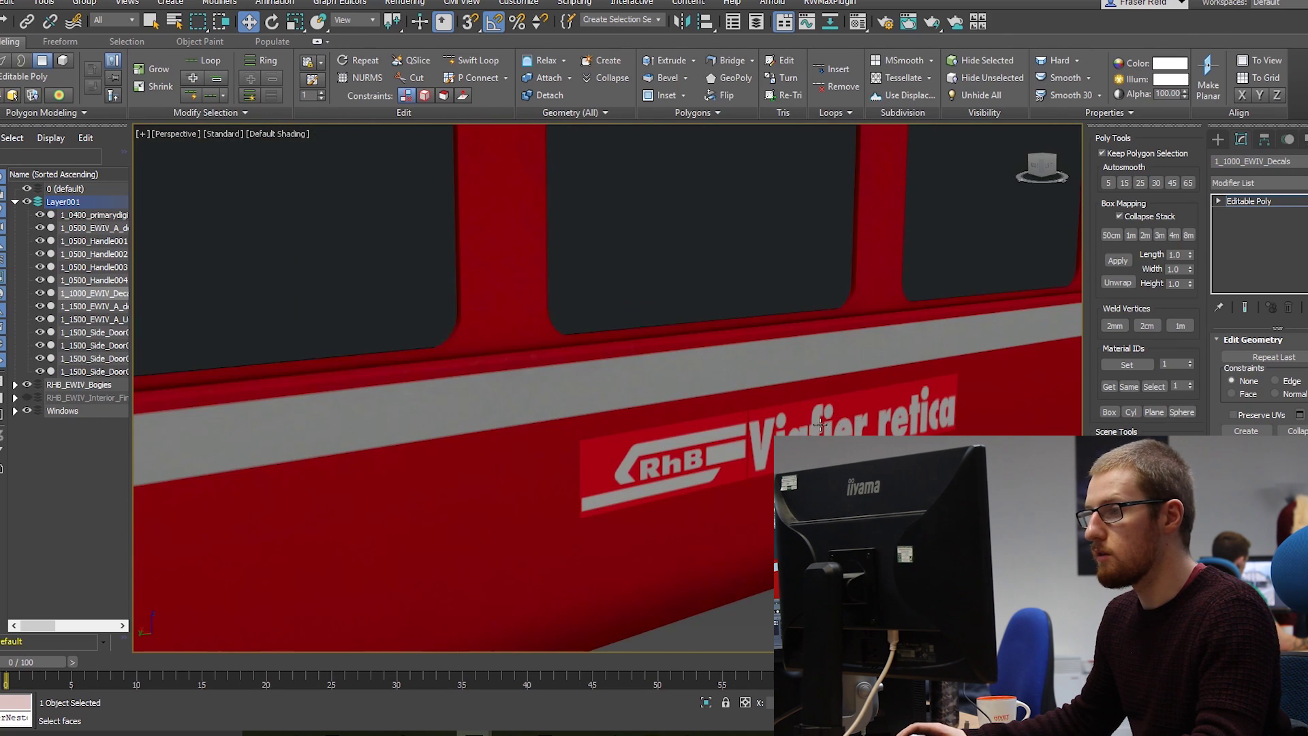
{"action": "scroll", "coordinate": [628, 467], "scroll_direction": "down", "scroll_amount": 3}
{"action": "scroll", "coordinate": [522, 423], "scroll_direction": "down", "scroll_amount": 3}
{"action": "scroll", "coordinate": [448, 365], "scroll_direction": "up", "scroll_amount": 6}
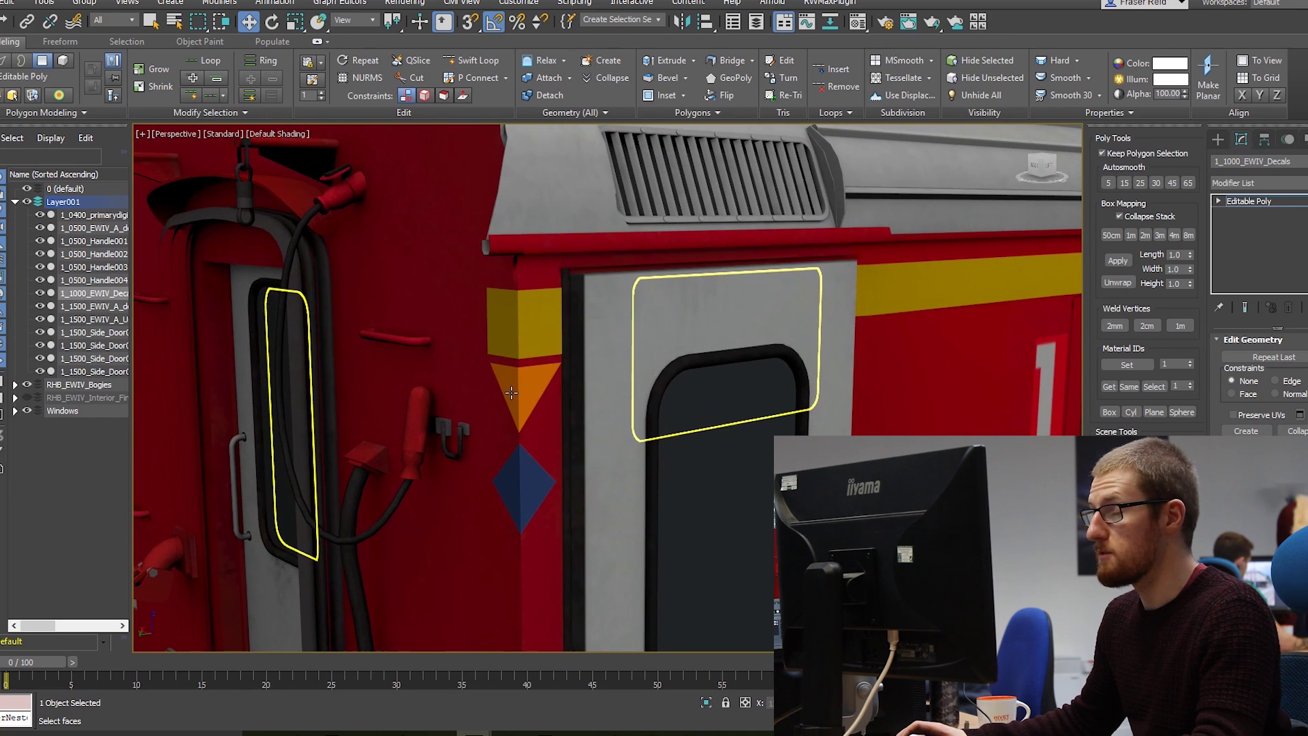
{"action": "scroll", "coordinate": [511, 393], "scroll_direction": "down", "scroll_amount": 5}
{"action": "scroll", "coordinate": [489, 426], "scroll_direction": "up", "scroll_amount": 10}
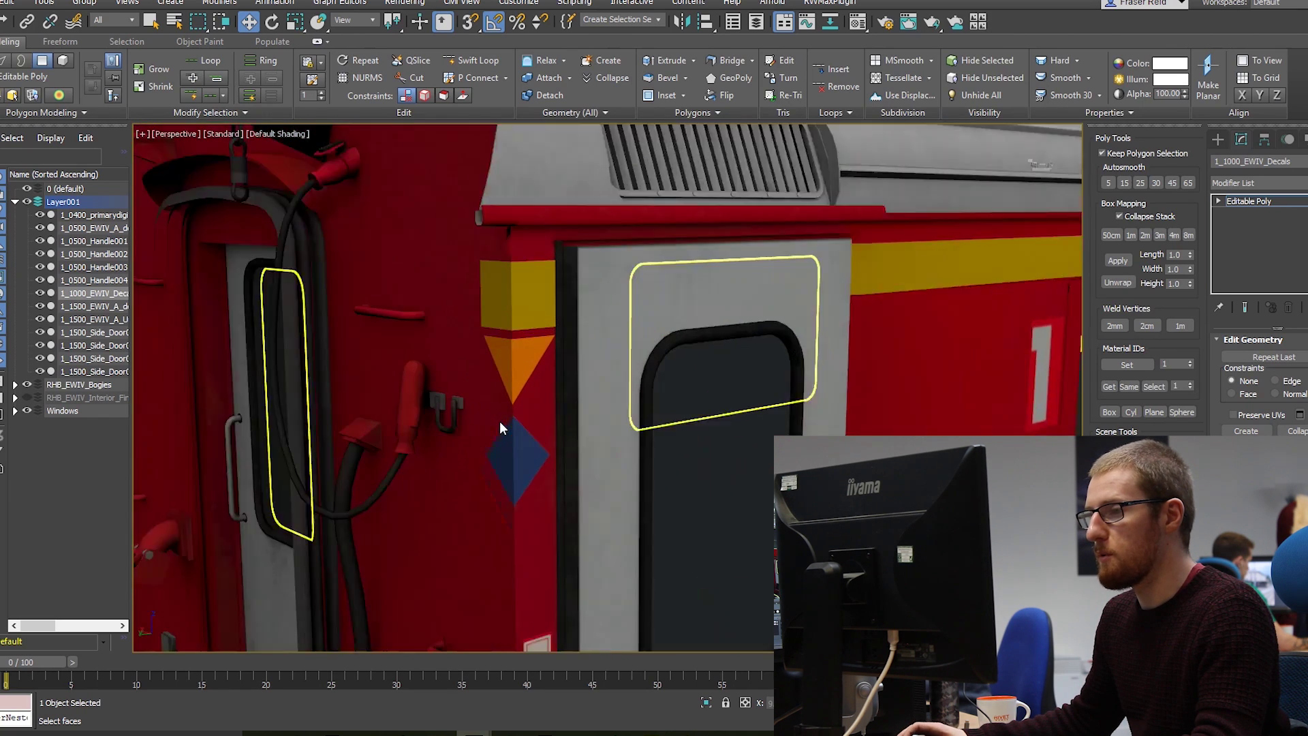
Select the orange triangle decal polygon to examine how it wraps the carriage corner, and clear the selection
{"action": "left_click", "coordinate": [523, 310]}
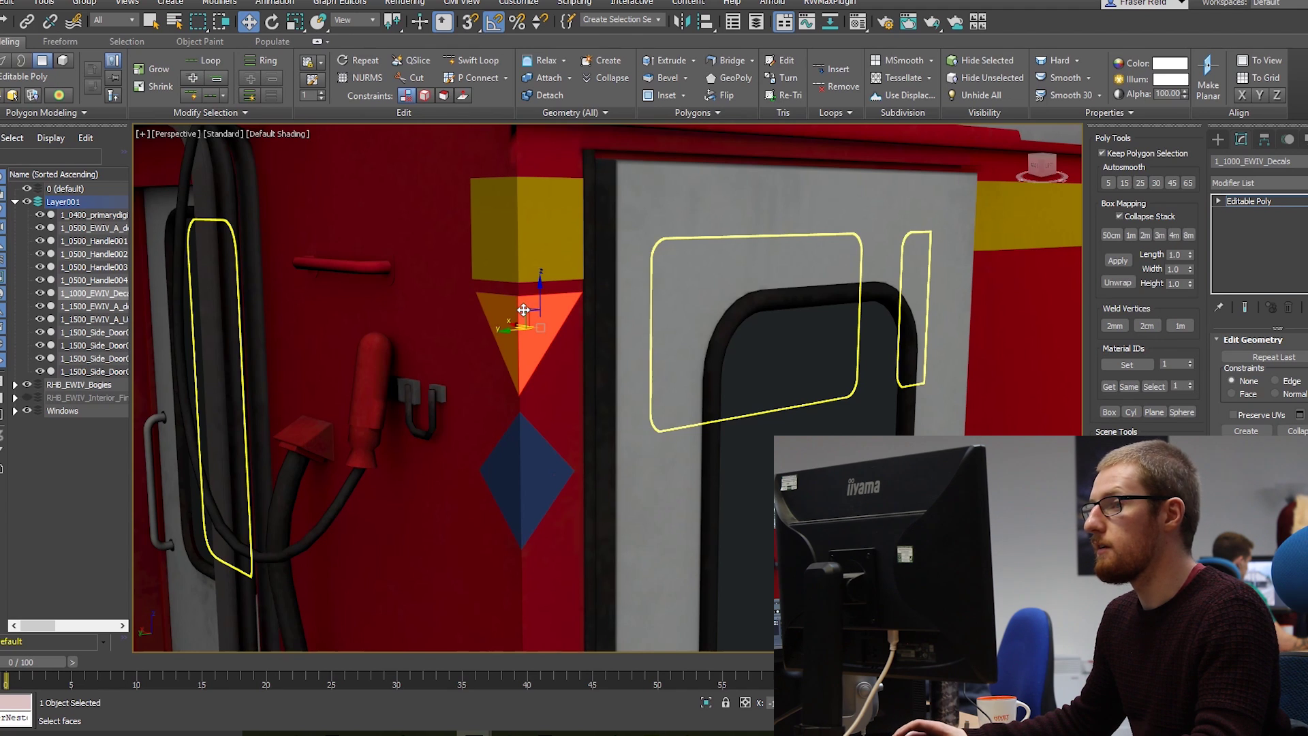
{"action": "middle_click_drag", "start_coordinate": [523, 389], "coordinate": [564, 338]}
{"action": "middle_click_drag", "start_coordinate": [487, 368], "coordinate": [1127, 582], "text": "alt"}
{"action": "key", "text": "ctrl+d"}
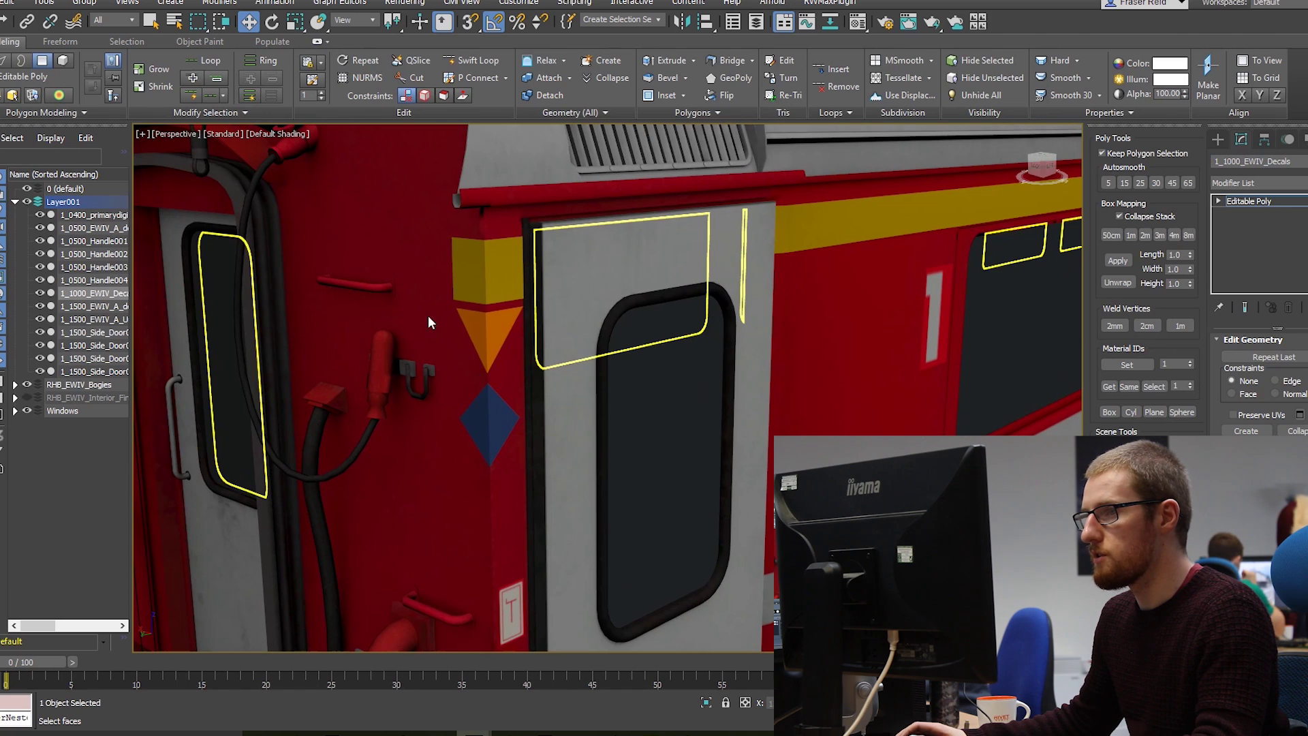
{"action": "scroll", "coordinate": [477, 339], "scroll_direction": "up", "scroll_amount": 5}
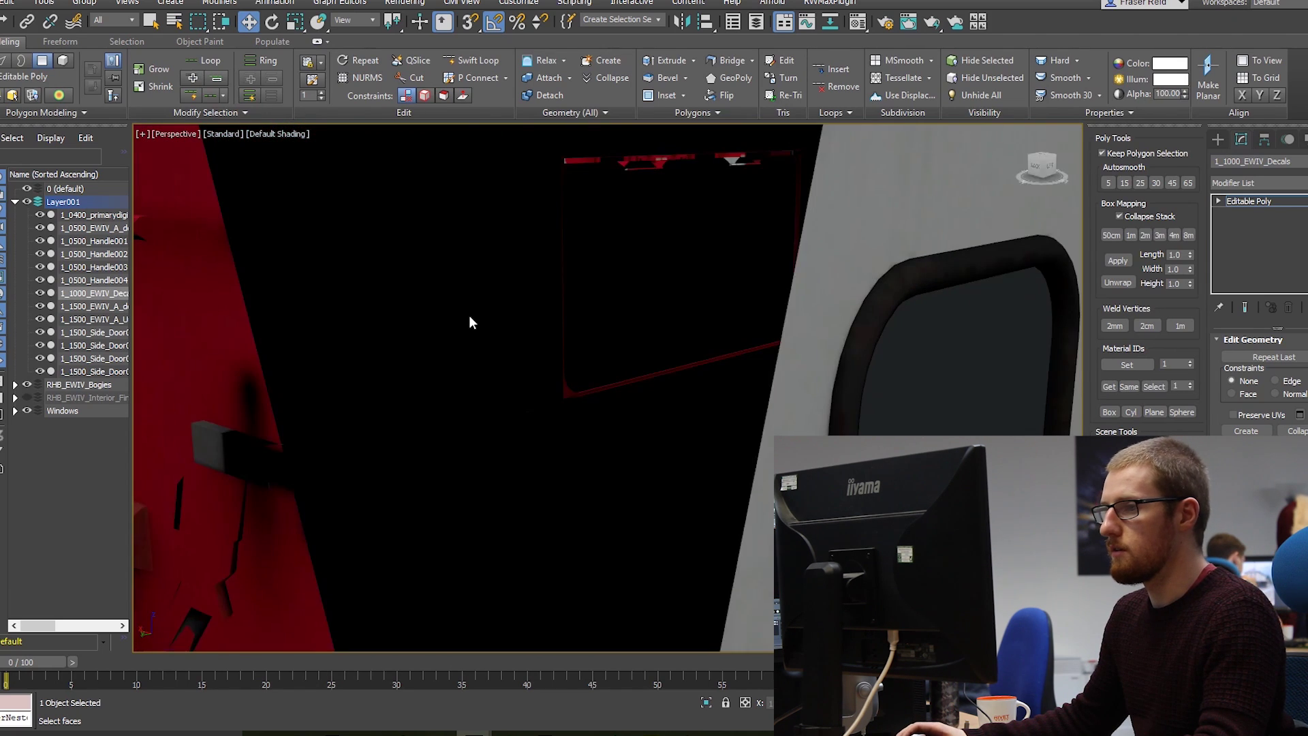
{"action": "scroll", "coordinate": [470, 324], "scroll_direction": "down", "scroll_amount": 4}
{"action": "scroll", "coordinate": [473, 330], "scroll_direction": "up", "scroll_amount": 2}
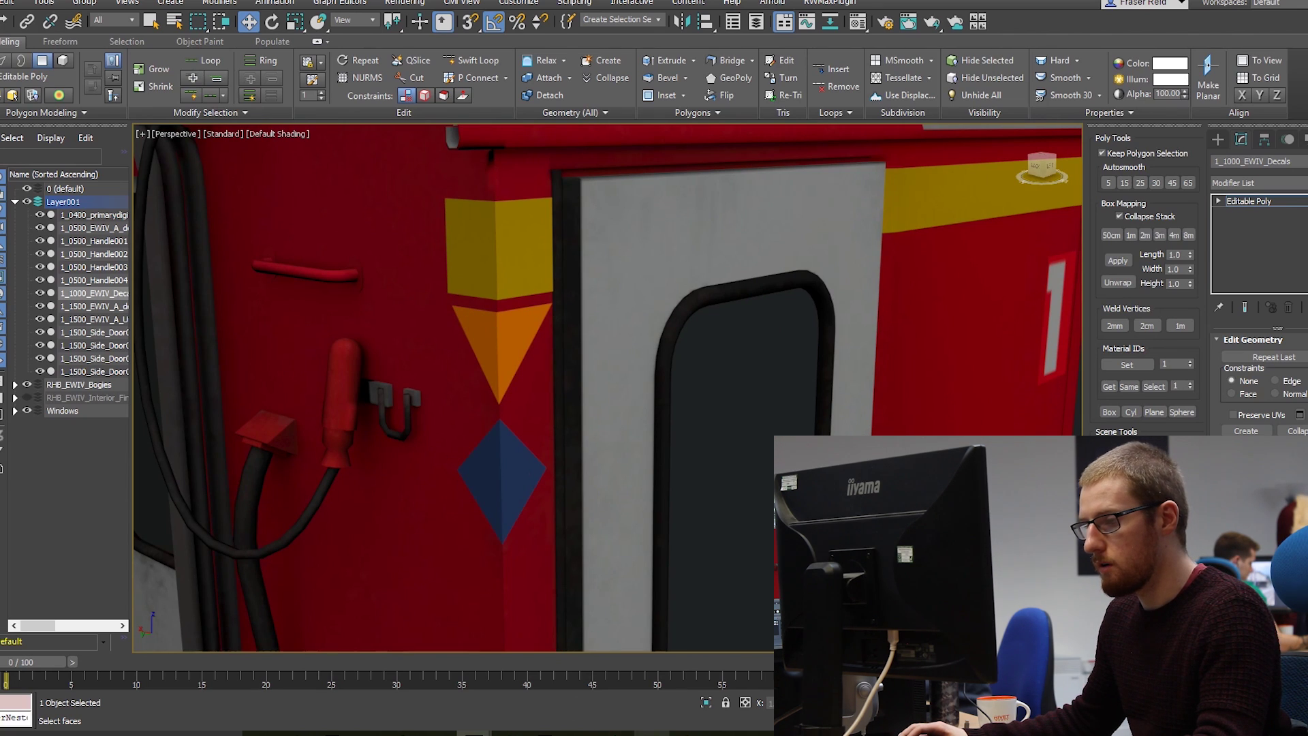
Switch to Photoshop to examine the orange triangle and blue square artwork in EWIV_decals.psd, and return to the 3ds Max scene
{"action": "left_click", "coordinate": [651, 734]}
{"action": "scroll", "coordinate": [555, 340], "scroll_direction": "up", "scroll_amount": 4, "text": "alt"}
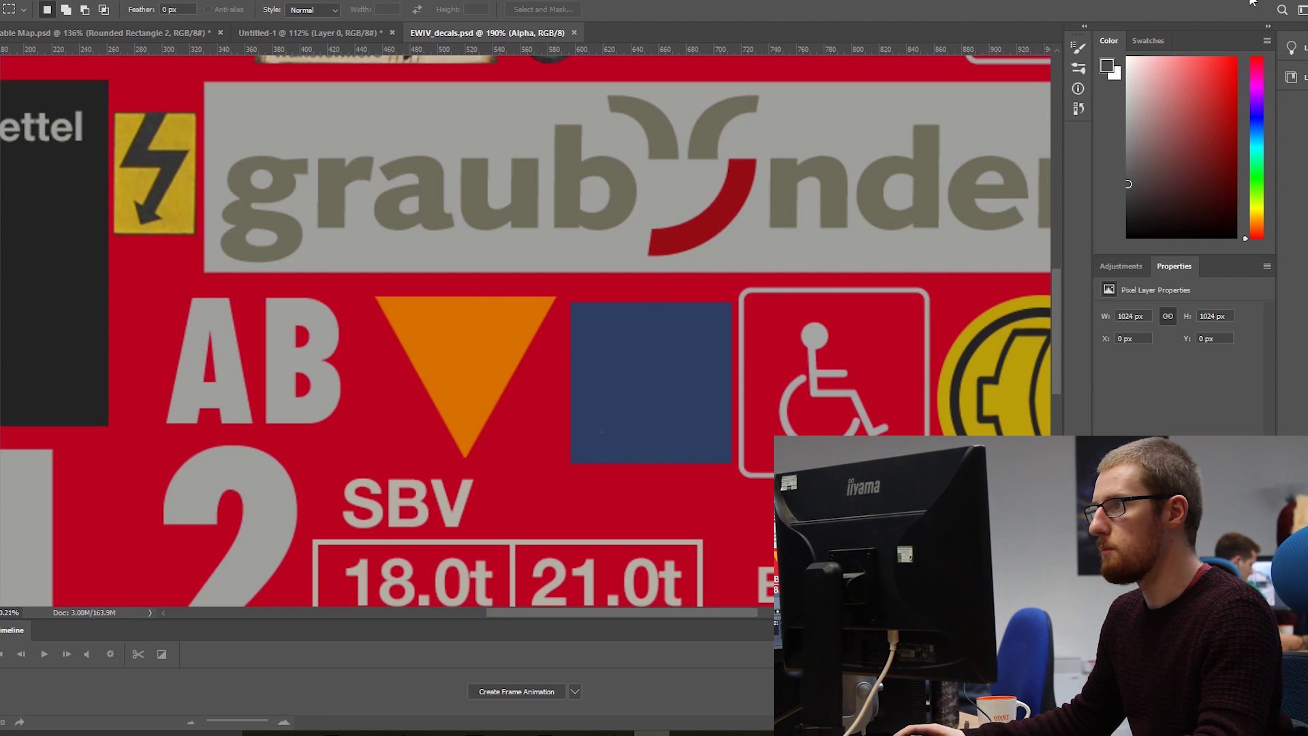
{"action": "key", "text": "alt+Tab"}
Isolate the 1_1000_EWIV_Decals object and examine its lettering, number and corner symbol polygons from both sides
{"action": "left_click", "coordinate": [614, 472]}
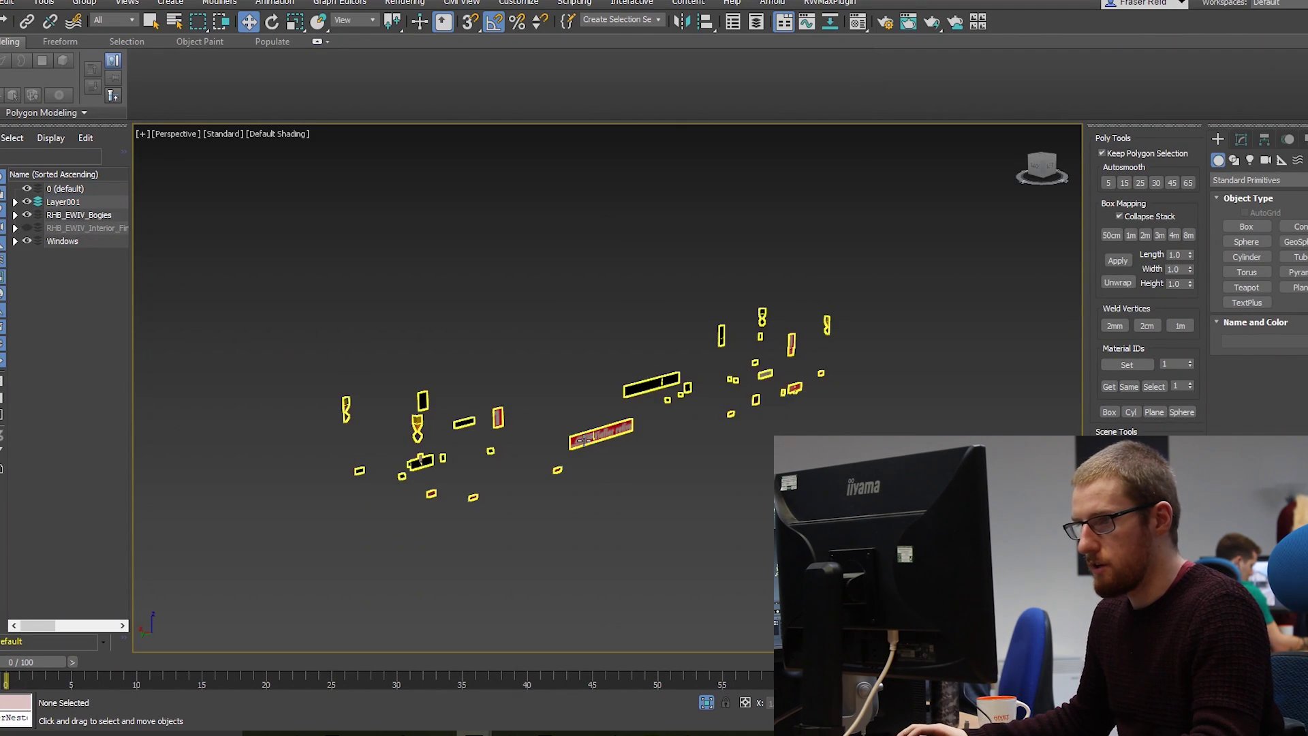
{"action": "left_click", "coordinate": [584, 439]}
{"action": "middle_click_drag", "start_coordinate": [574, 450], "coordinate": [639, 476], "text": "alt"}
{"action": "scroll", "coordinate": [467, 467], "scroll_direction": "up", "scroll_amount": 10}
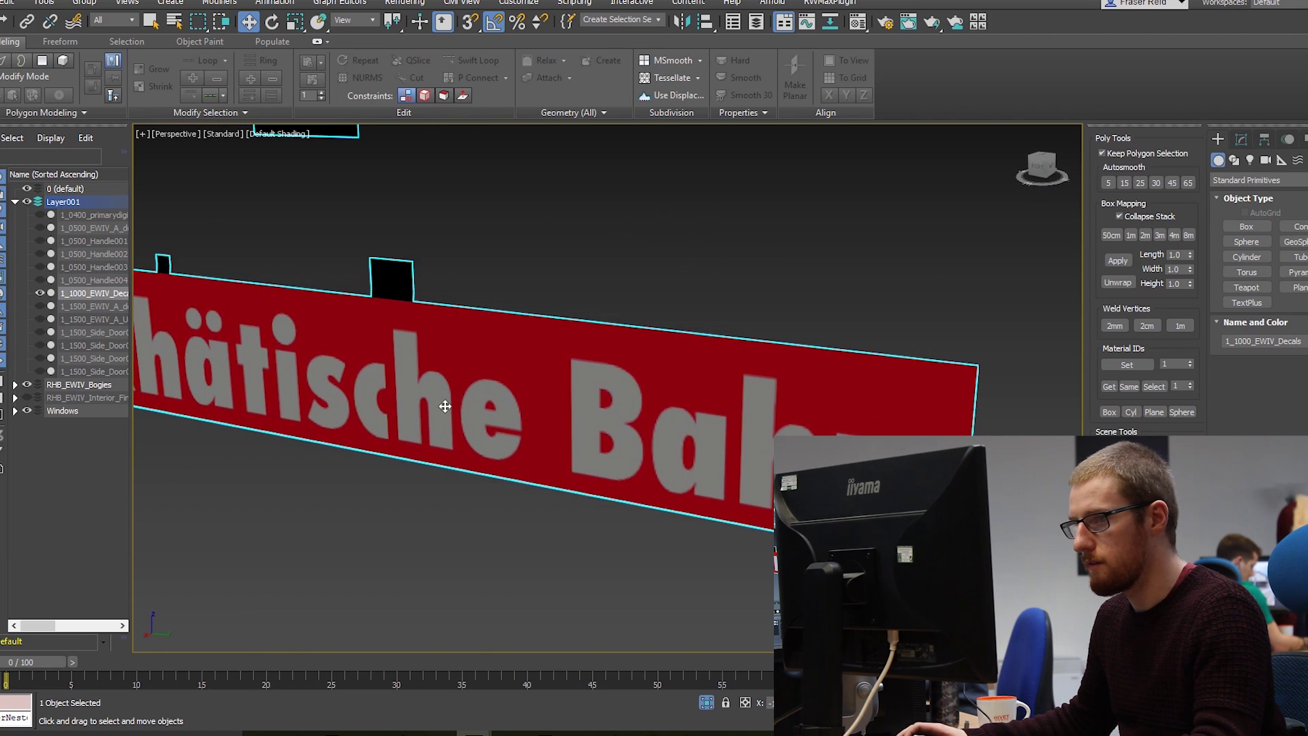
{"action": "scroll", "coordinate": [444, 406], "scroll_direction": "down", "scroll_amount": 5}
{"action": "scroll", "coordinate": [455, 394], "scroll_direction": "up", "scroll_amount": 3}
{"action": "scroll", "coordinate": [440, 389], "scroll_direction": "down", "scroll_amount": 2}
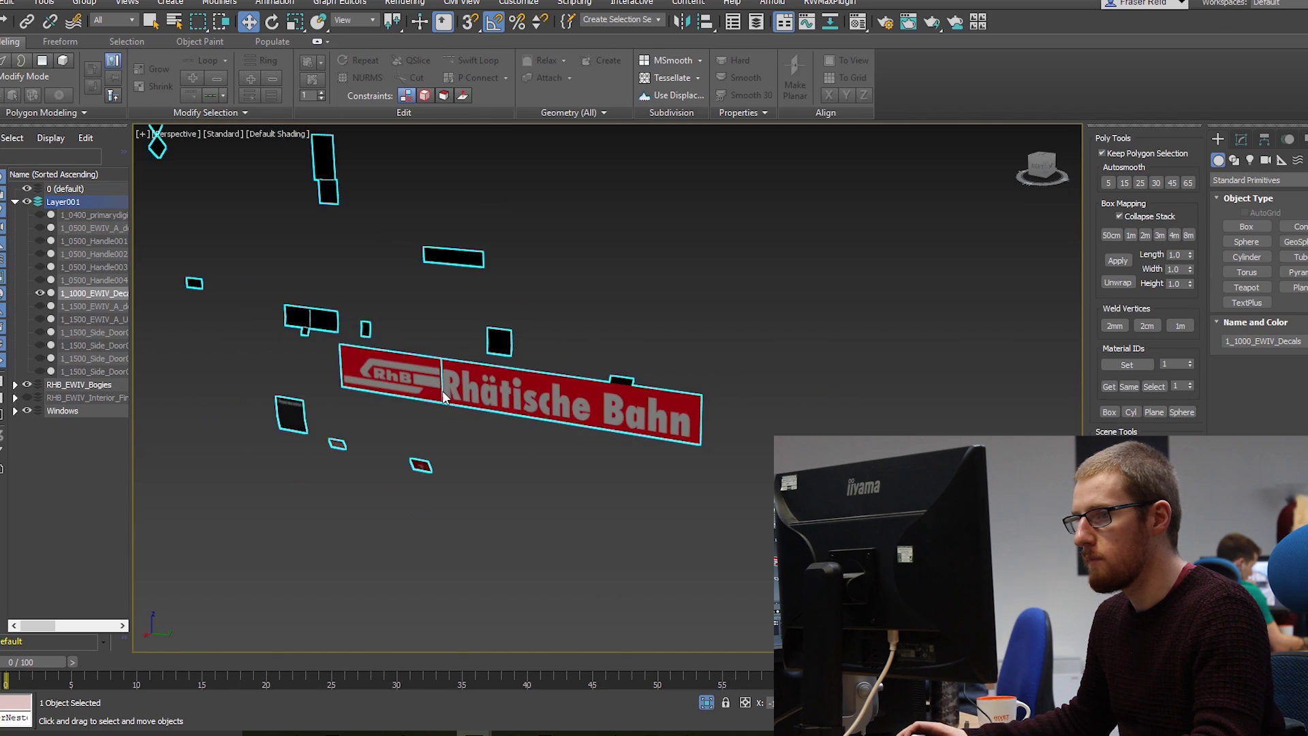
{"action": "middle_click_drag", "start_coordinate": [442, 390], "coordinate": [557, 421]}
{"action": "middle_click_drag", "start_coordinate": [437, 415], "coordinate": [664, 472]}
{"action": "middle_click_drag", "start_coordinate": [395, 381], "coordinate": [538, 497]}
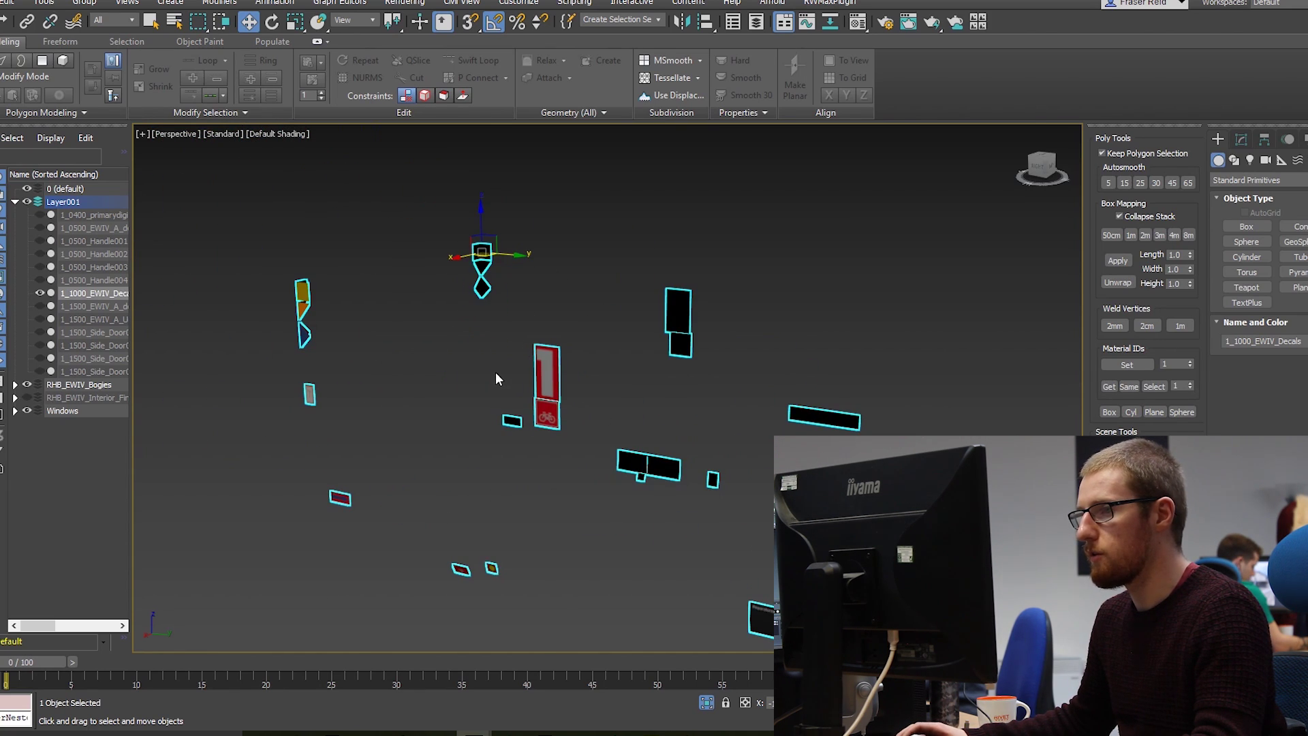
{"action": "scroll", "coordinate": [611, 462], "scroll_direction": "down", "scroll_amount": 4}
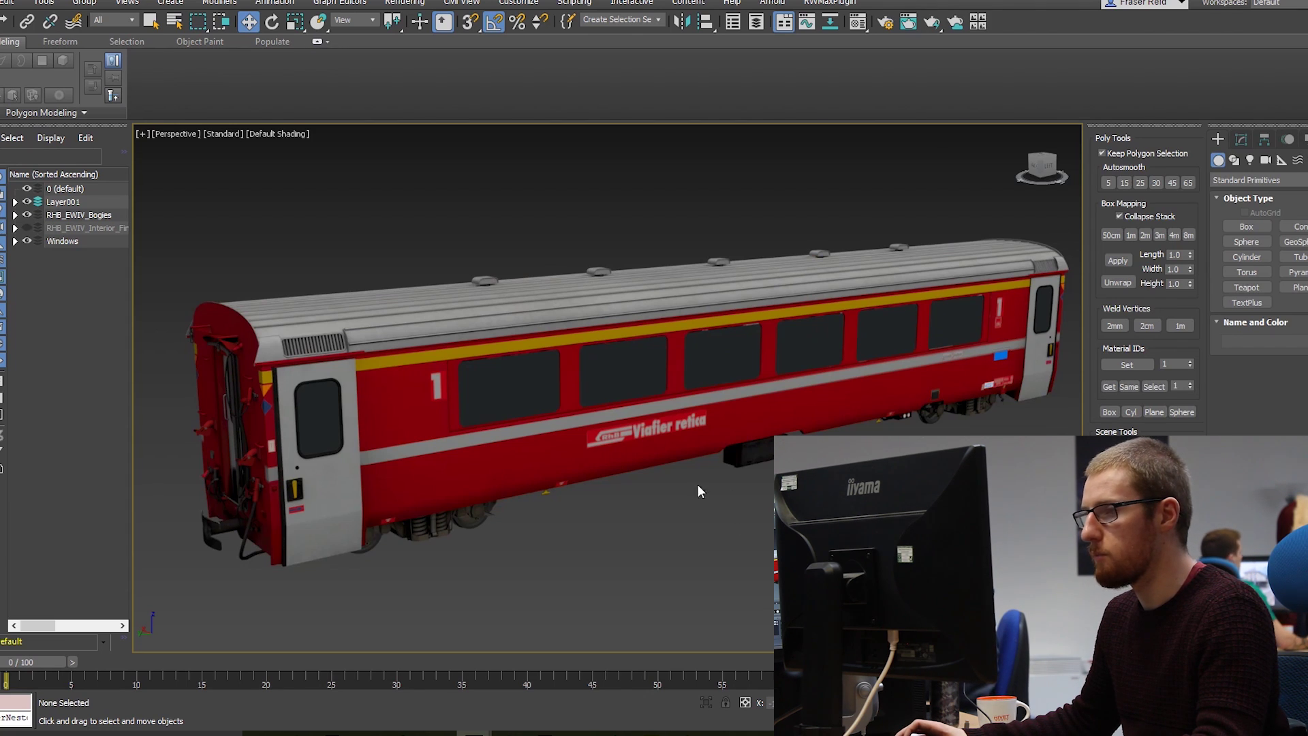
Scrub the animation forward to about frame 54 on both sides of the carriage to examine the side doors opening
{"action": "middle_click_drag", "start_coordinate": [289, 553], "coordinate": [334, 551], "text": "alt"}
{"action": "middle_click_drag", "start_coordinate": [583, 543], "coordinate": [681, 518], "text": "alt"}
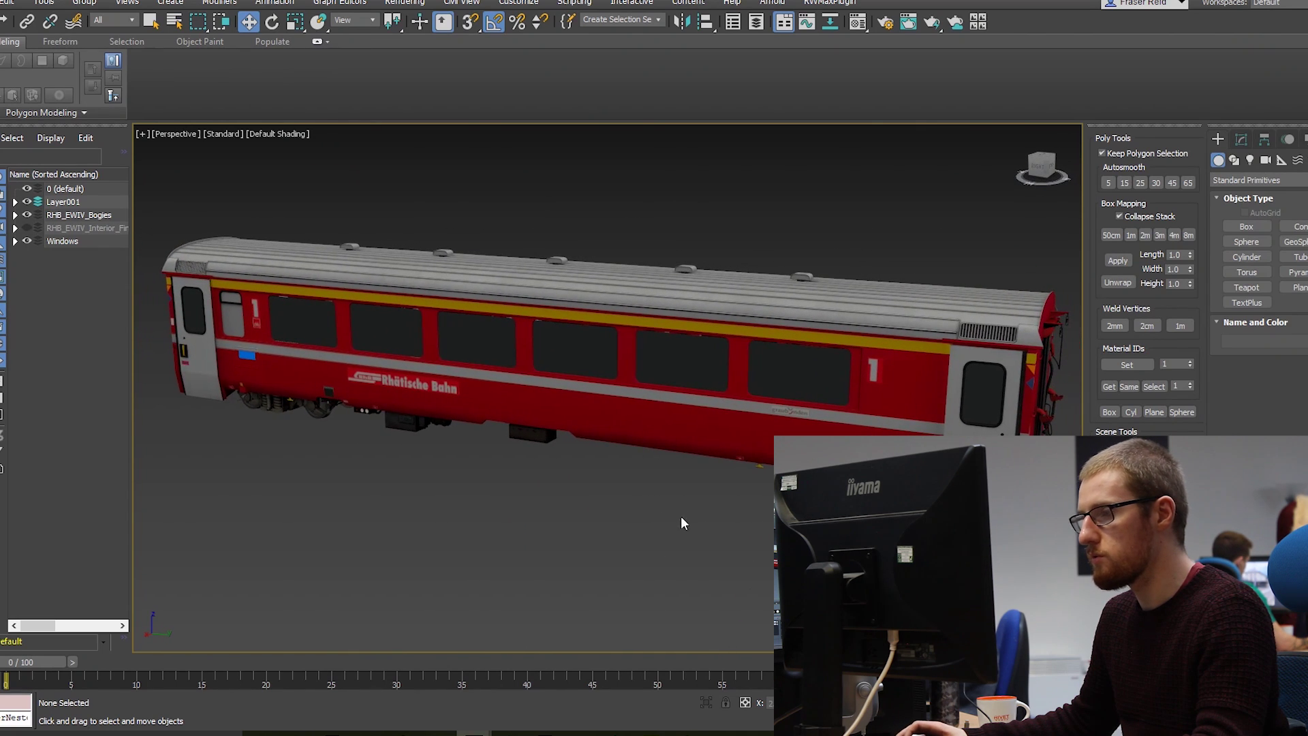
{"action": "left_click_drag", "start_coordinate": [62, 667], "coordinate": [624, 621]}
{"action": "key", "text": "/"}
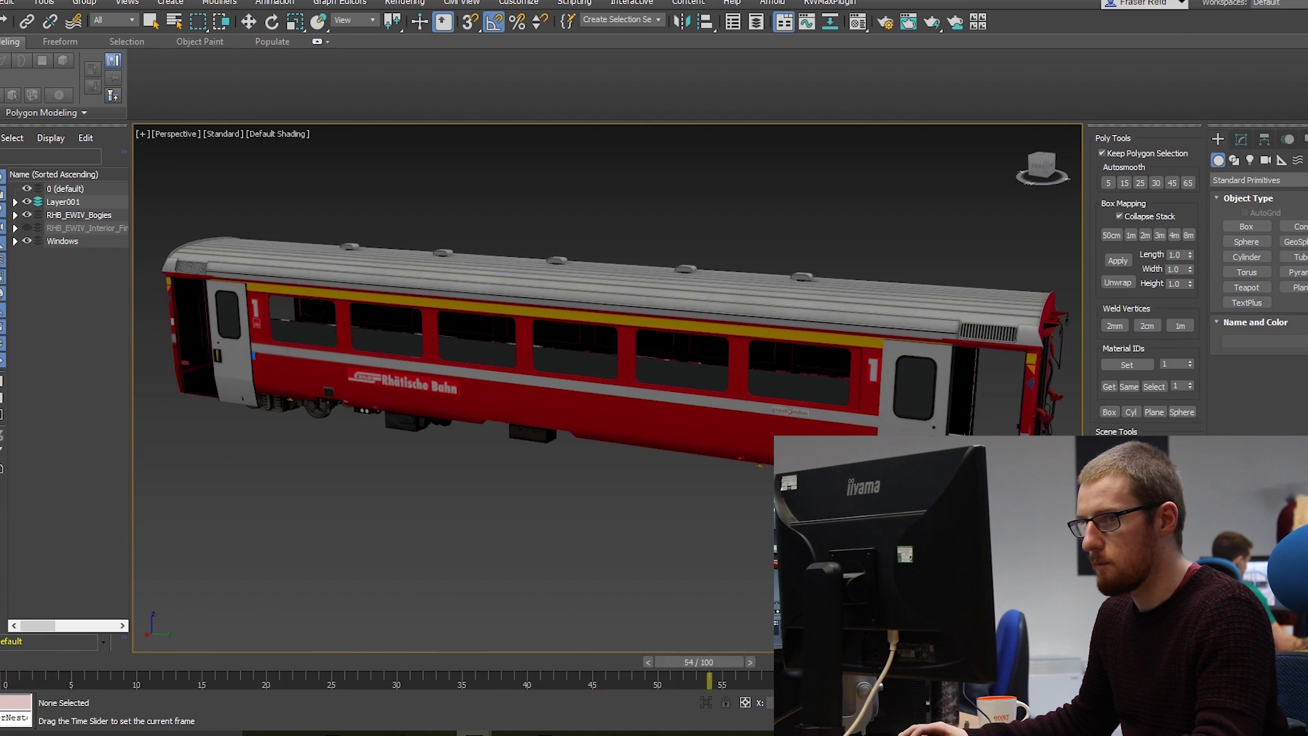
{"action": "left_click_drag", "start_coordinate": [209, 560], "coordinate": [58, 579]}
{"action": "scroll", "coordinate": [699, 534], "scroll_direction": "down", "scroll_amount": 3}
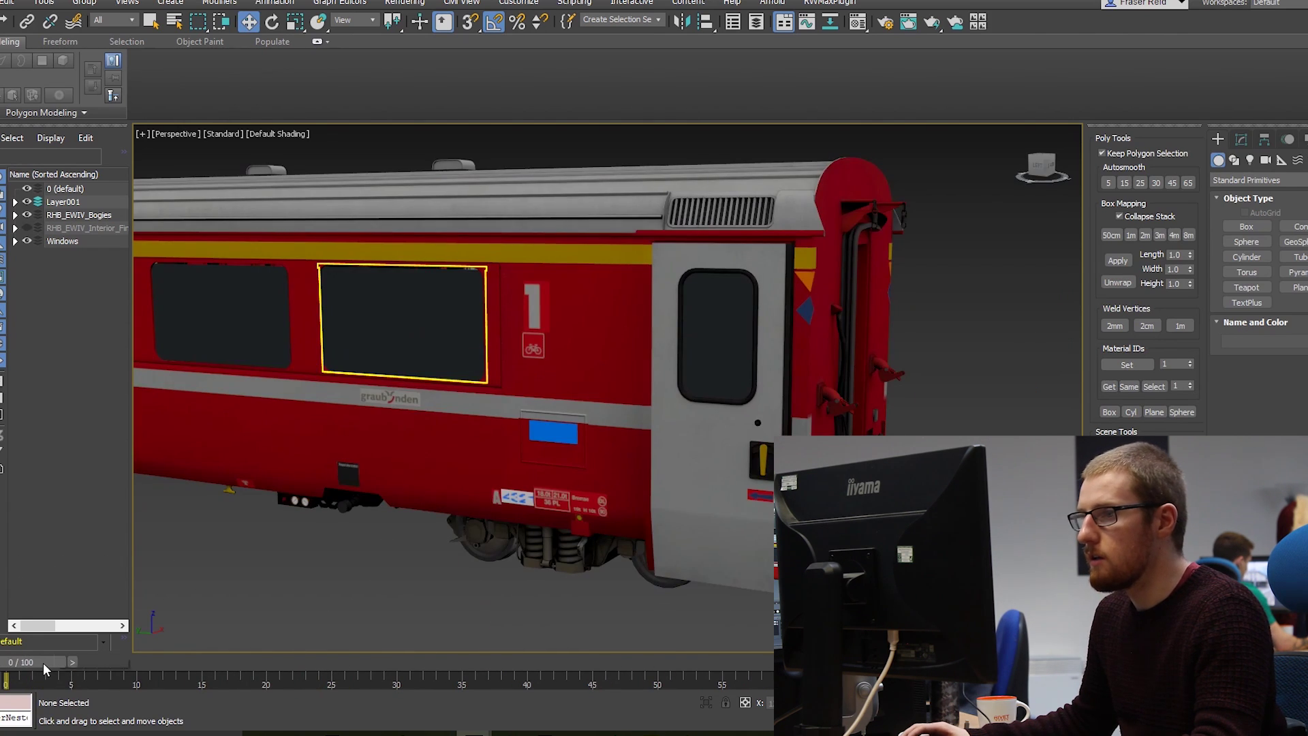
{"action": "left_click_drag", "start_coordinate": [43, 662], "coordinate": [630, 662]}
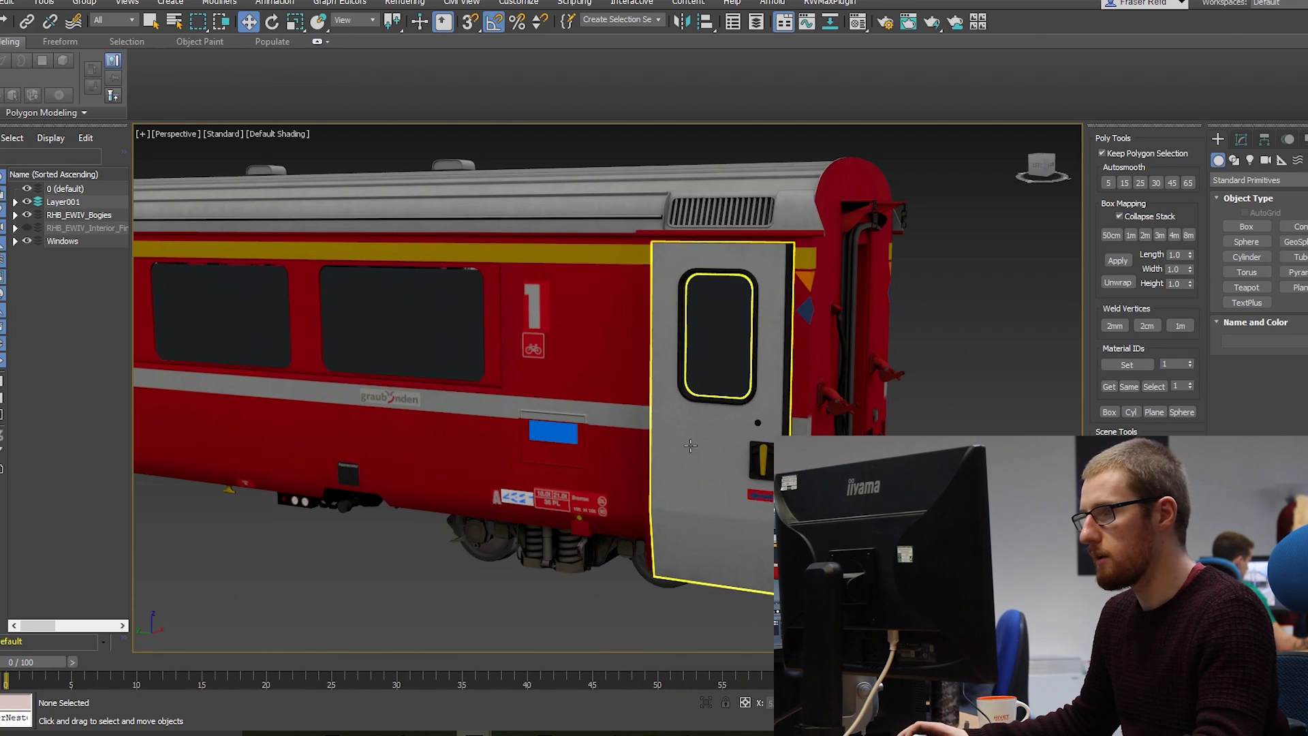
Compare the side doors, and scrub the animation to frame 2 to examine the yellow door handle turning
{"action": "middle_click_drag", "start_coordinate": [709, 452], "coordinate": [651, 477]}
{"action": "middle_click_drag", "start_coordinate": [754, 441], "coordinate": [706, 460], "text": "alt"}
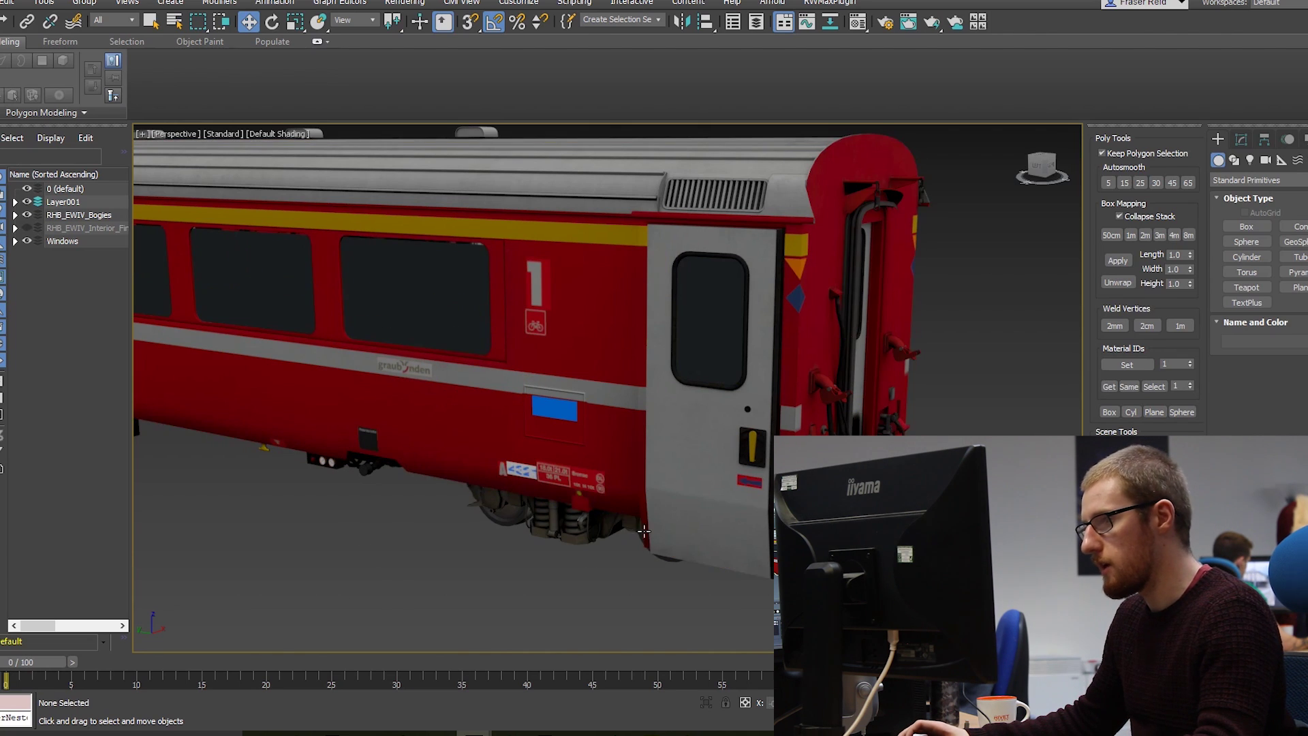
{"action": "middle_click_drag", "start_coordinate": [773, 470], "coordinate": [743, 480]}
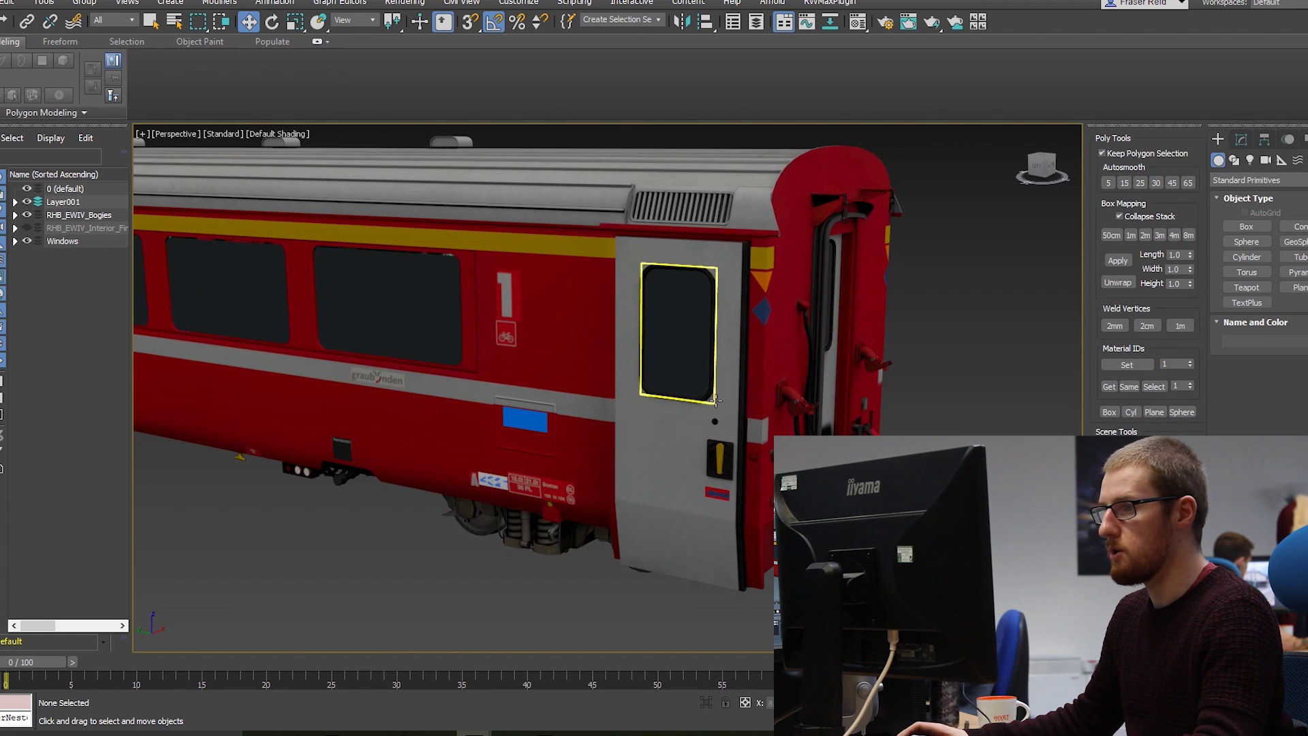
{"action": "middle_click_drag", "start_coordinate": [734, 545], "coordinate": [718, 547], "text": "alt"}
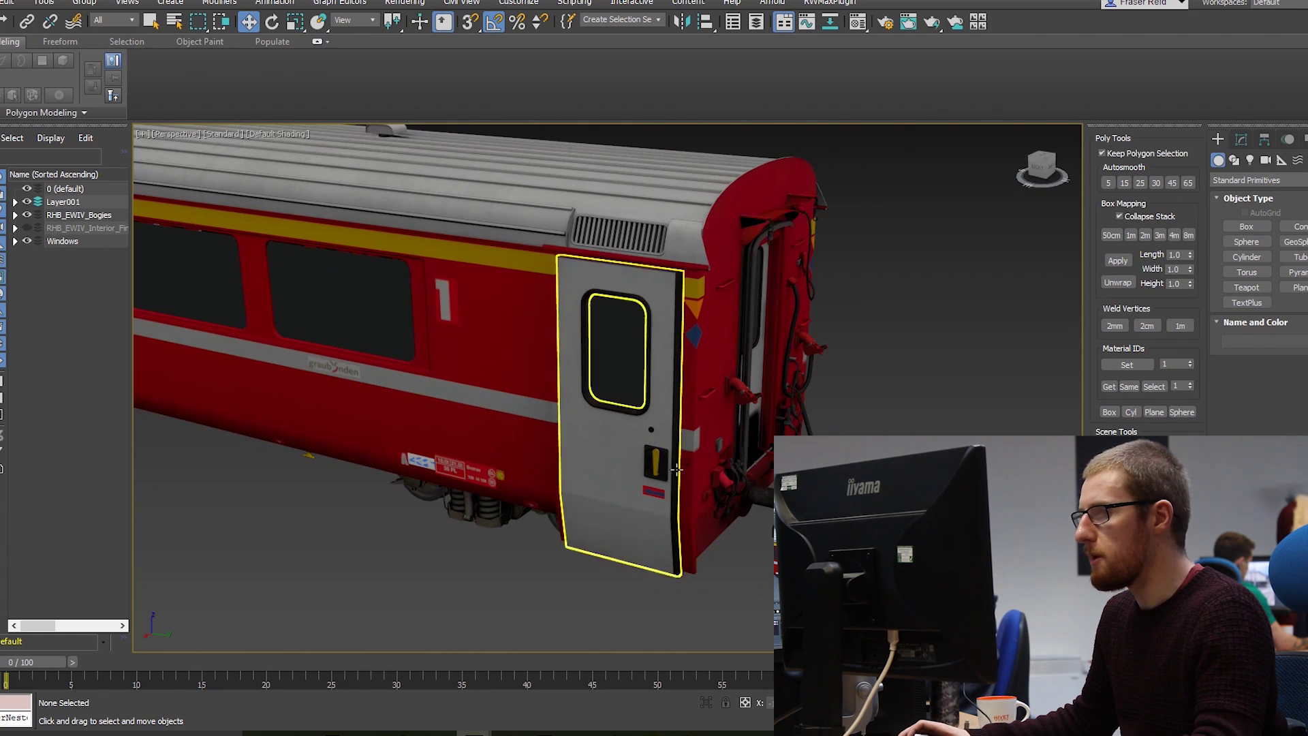
{"action": "scroll", "coordinate": [675, 504], "scroll_direction": "up", "scroll_amount": 6}
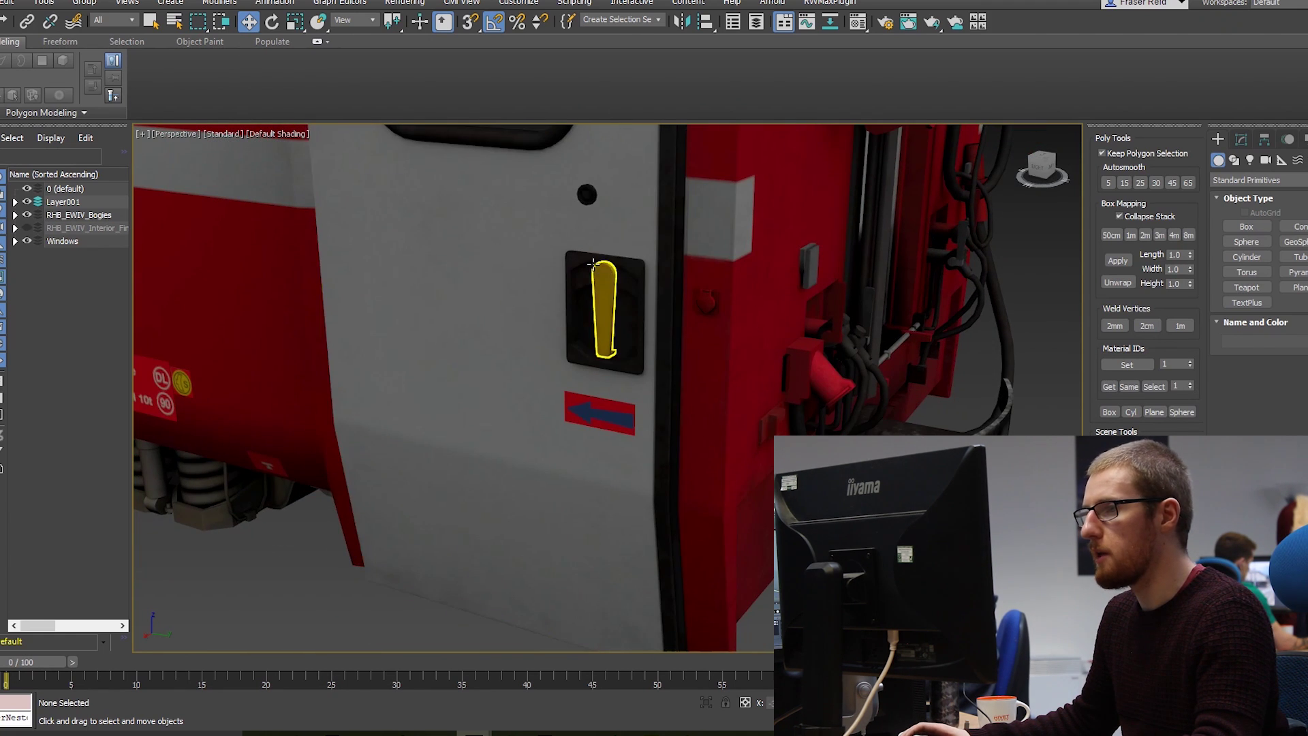
{"action": "middle_click_drag", "start_coordinate": [344, 428], "coordinate": [445, 381]}
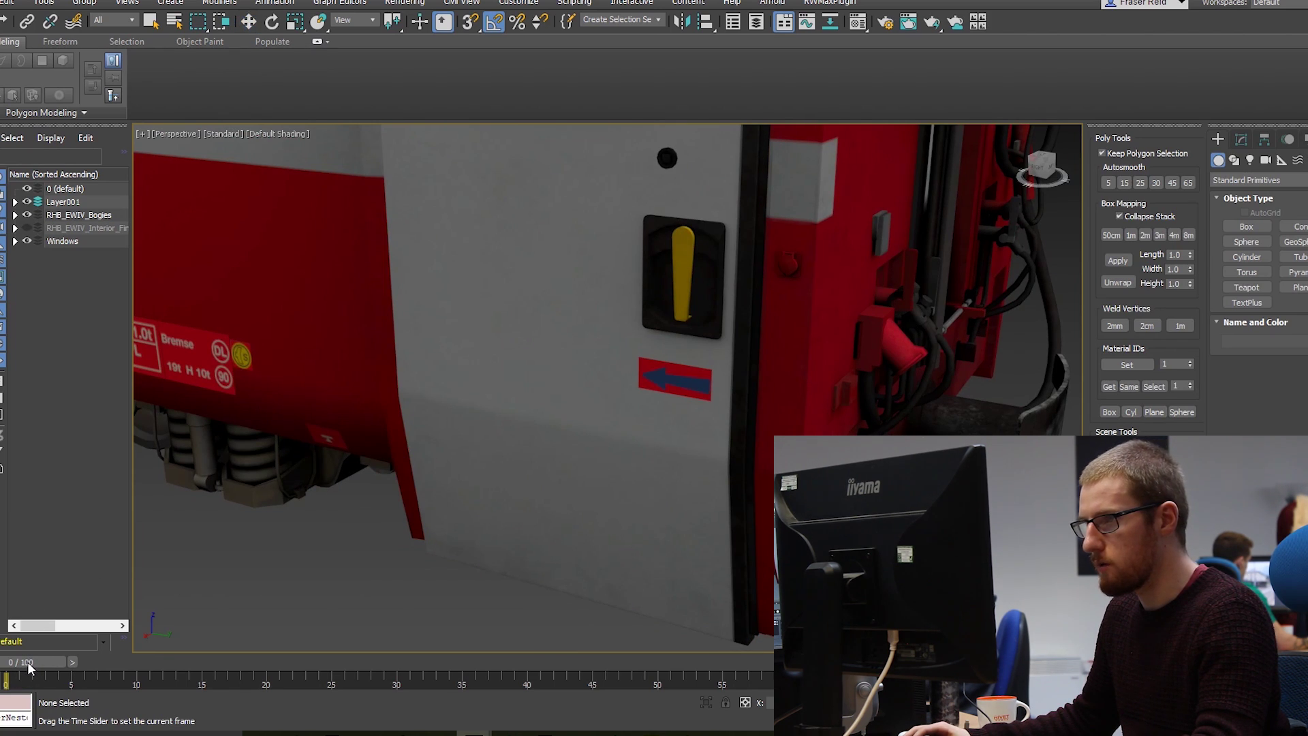
{"action": "left_click_drag", "start_coordinate": [29, 667], "coordinate": [61, 635]}
{"action": "key", "text": "w"}
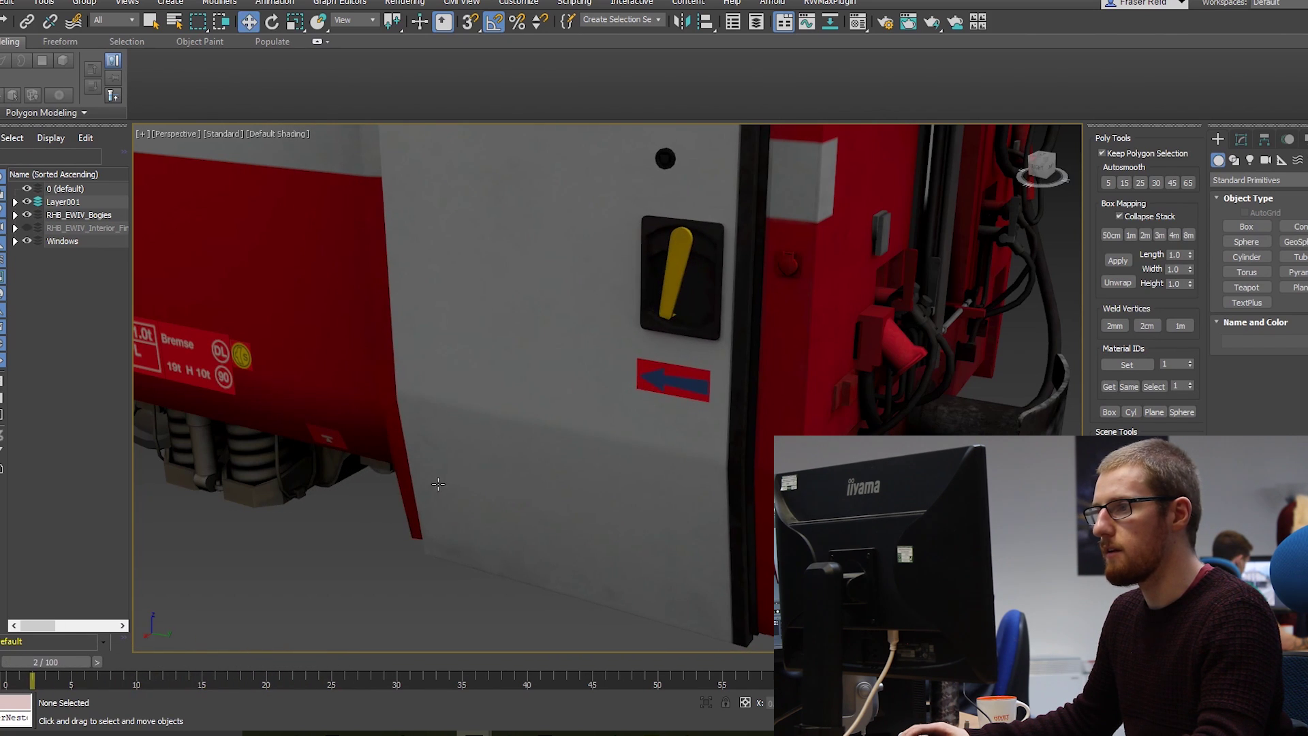
{"action": "scroll", "coordinate": [438, 483], "scroll_direction": "down", "scroll_amount": 8}
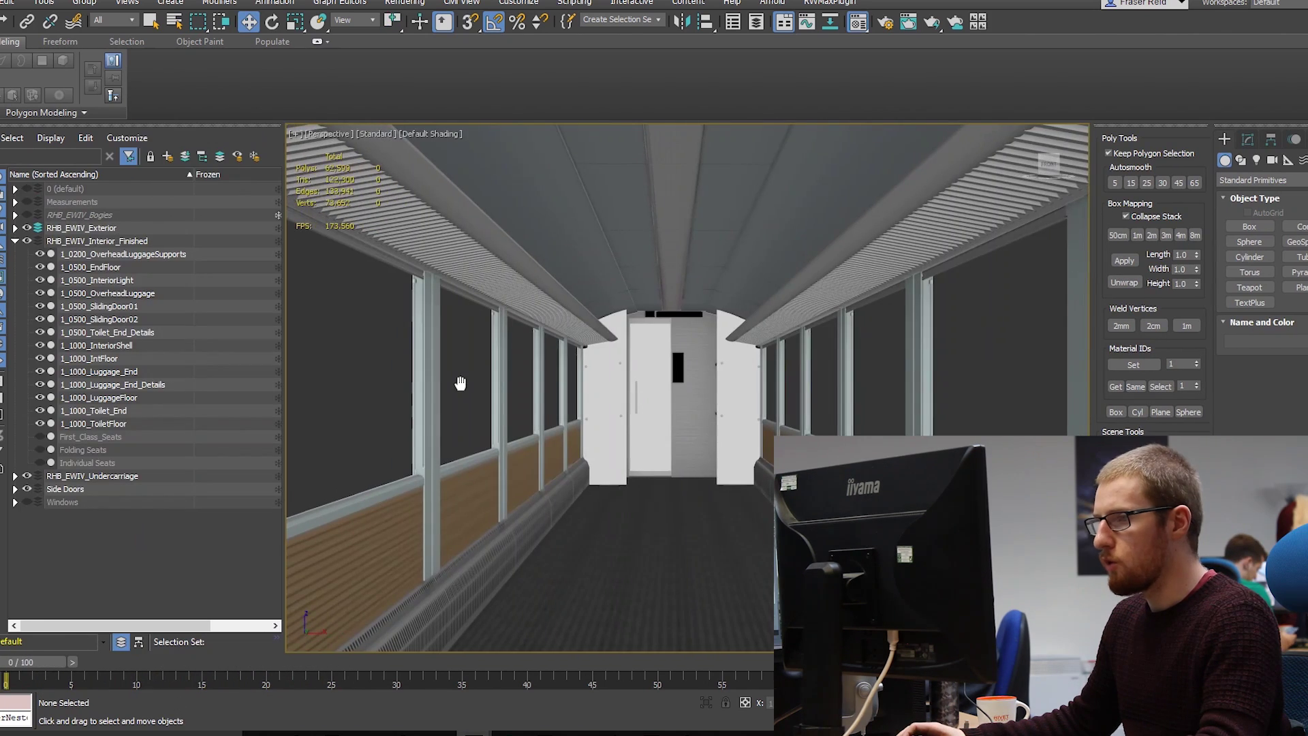
Open the reference photo IMG_0582.JPEG from the RHB_EWIV_A Interior folder beside the unfurnished interior model
{"action": "middle_click_drag", "start_coordinate": [458, 380], "coordinate": [454, 381]}
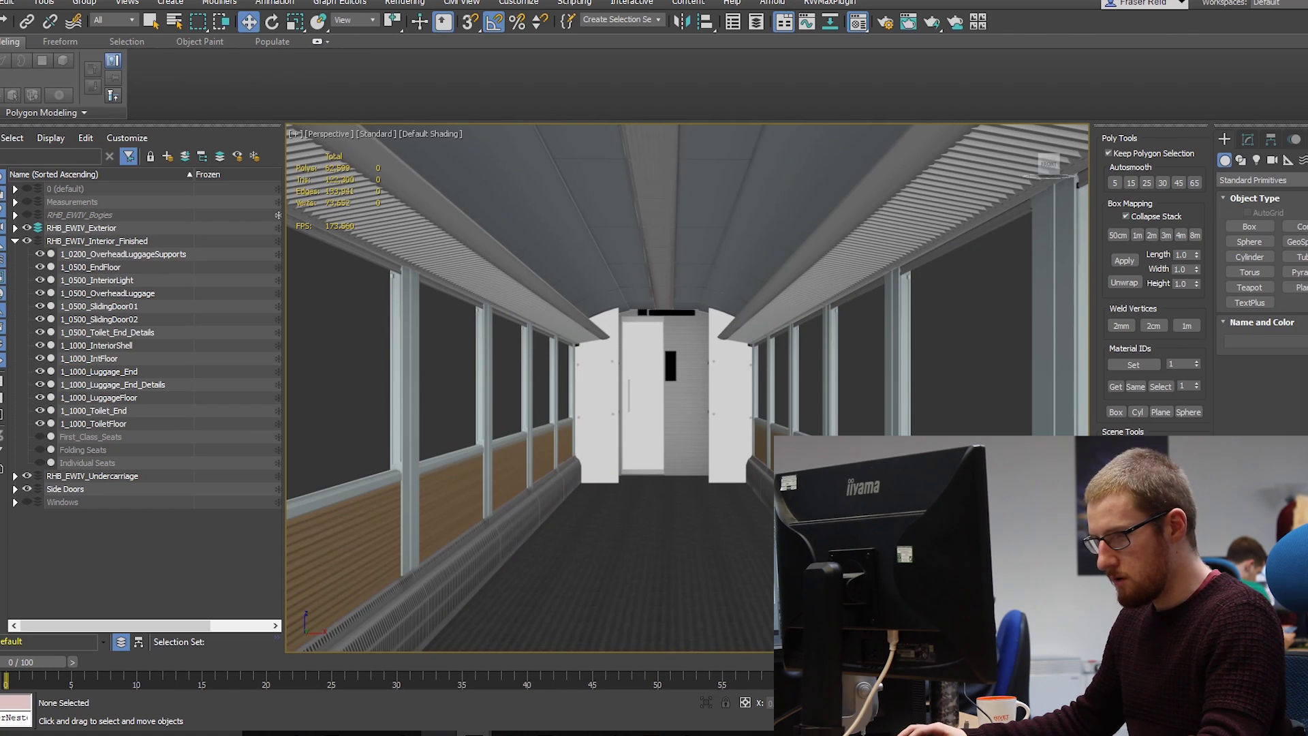
{"action": "left_click", "coordinate": [440, 734]}
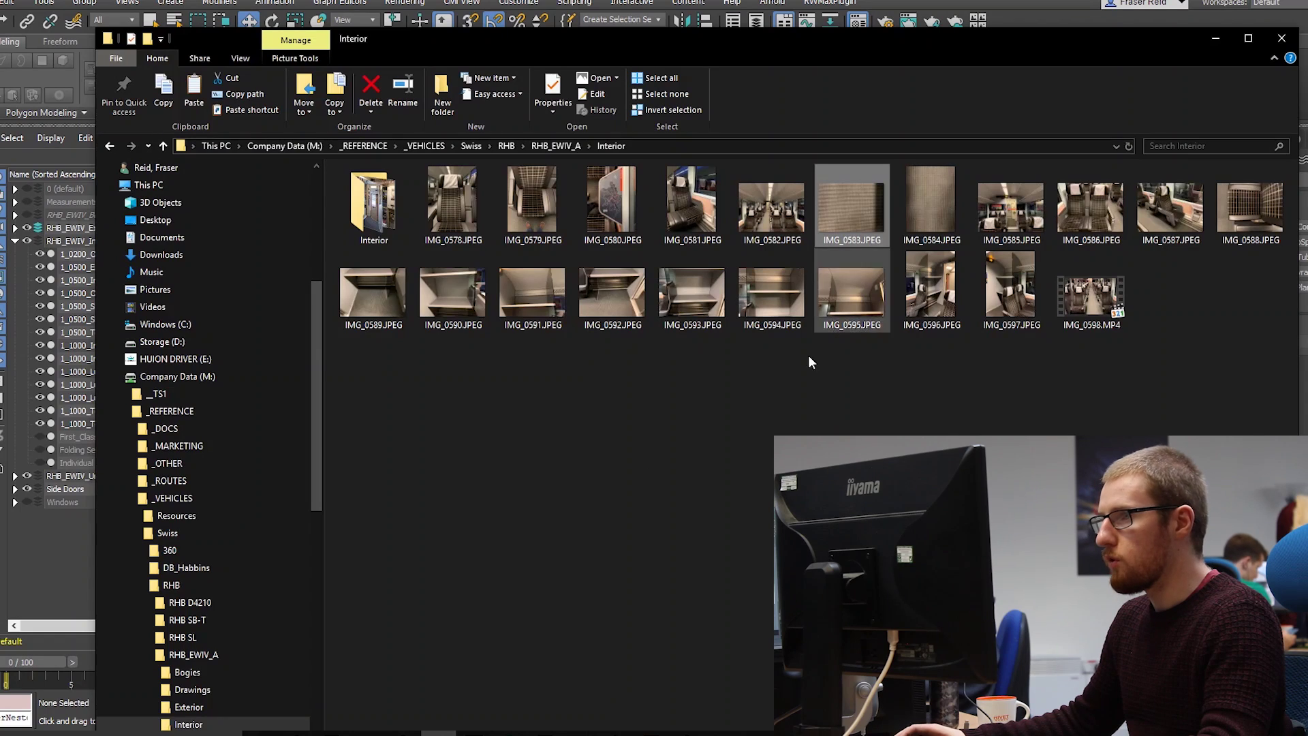
{"action": "double_click", "coordinate": [772, 215]}
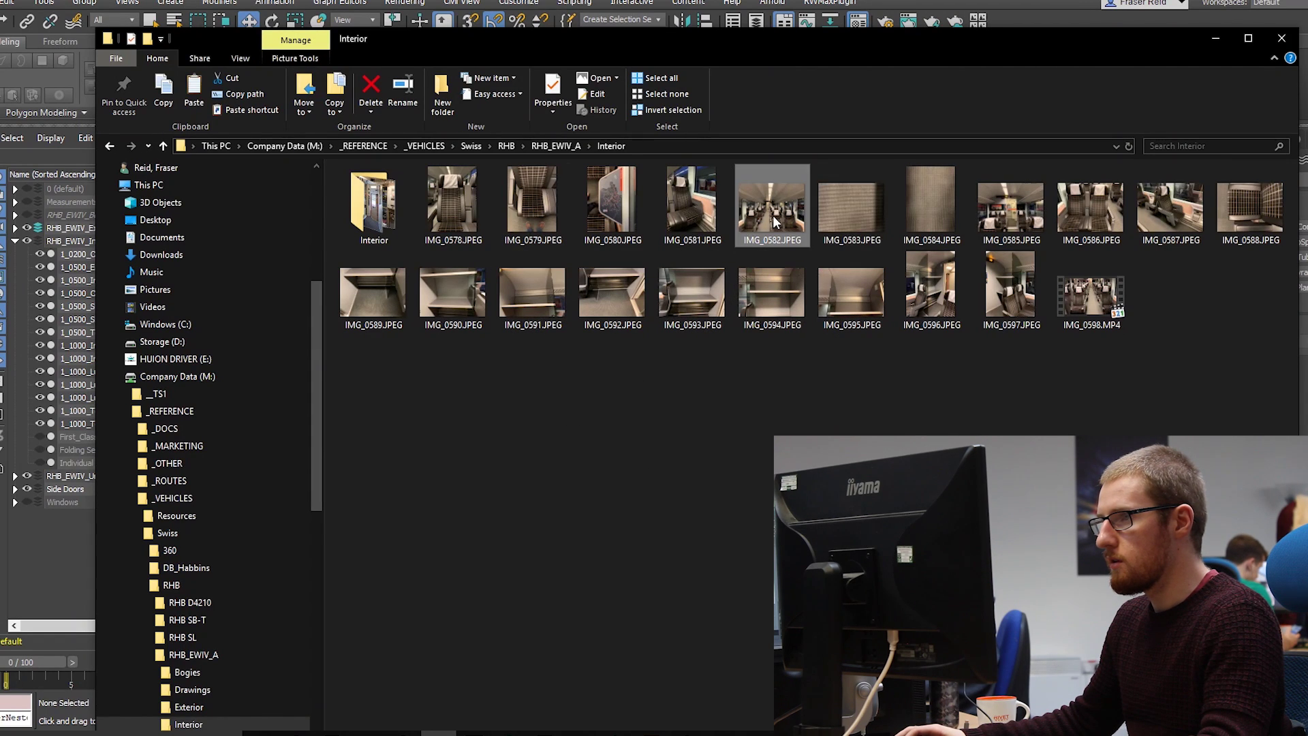
{"action": "left_click", "coordinate": [1204, 39]}
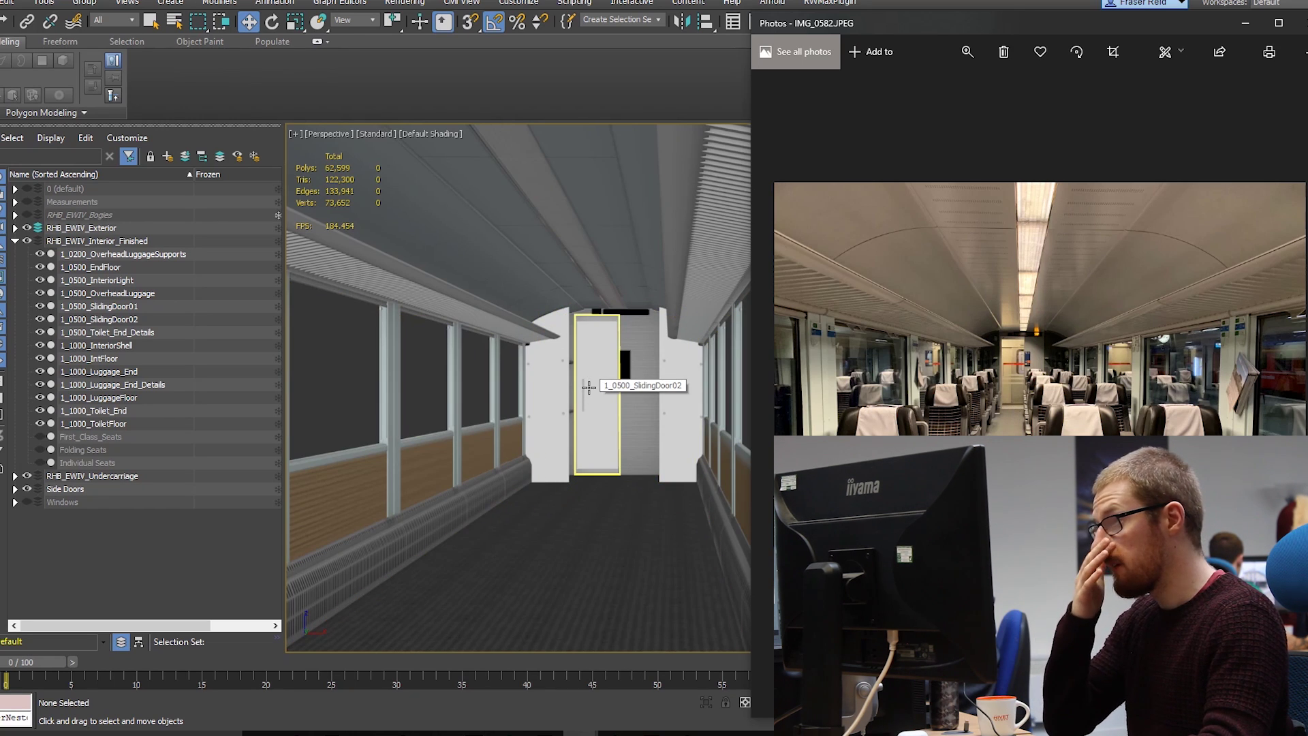
Compare the interior model's ceiling, luggage racks and sliding door with the reference photo, and play the interior reference video
{"action": "middle_click_drag", "start_coordinate": [565, 403], "coordinate": [578, 405]}
{"action": "scroll", "coordinate": [577, 403], "scroll_direction": "up", "scroll_amount": 4}
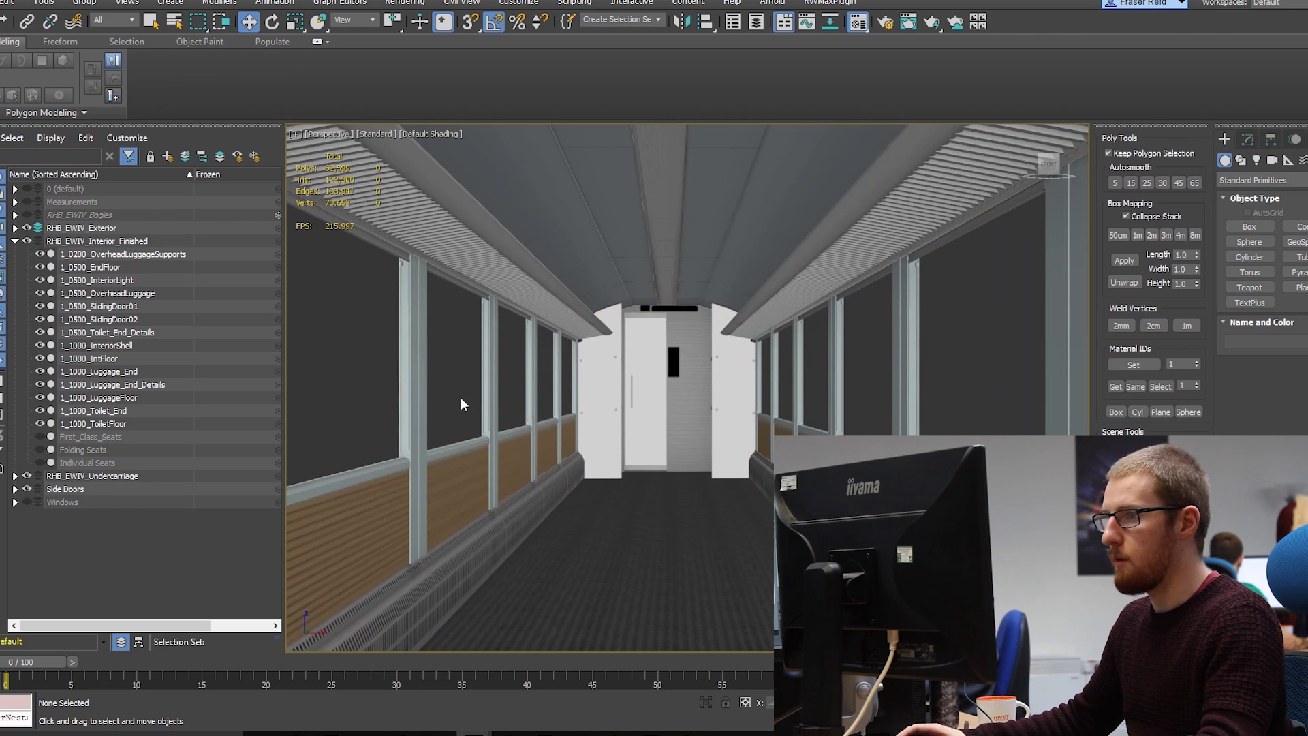
{"action": "mouse_move", "coordinate": [543, 314]}
{"action": "middle_mouse_down"}
{"action": "mouse_move", "coordinate": [540, 348]}
{"action": "mouse_move", "coordinate": [537, 335]}
{"action": "middle_mouse_up"}
{"action": "key", "text": "alt+z"}
{"action": "left_click_drag", "start_coordinate": [664, 373], "coordinate": [660, 346]}
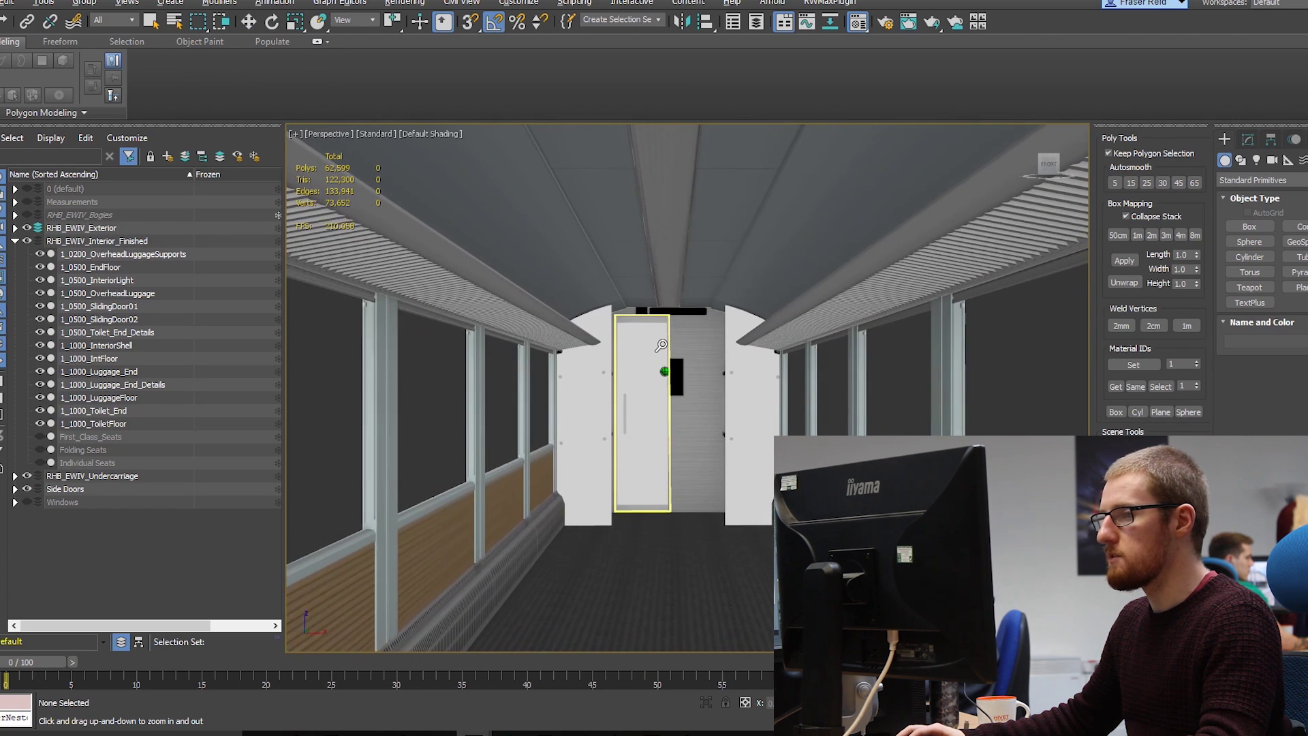
{"action": "key", "text": "w"}
{"action": "scroll", "coordinate": [622, 374], "scroll_direction": "up", "scroll_amount": 3}
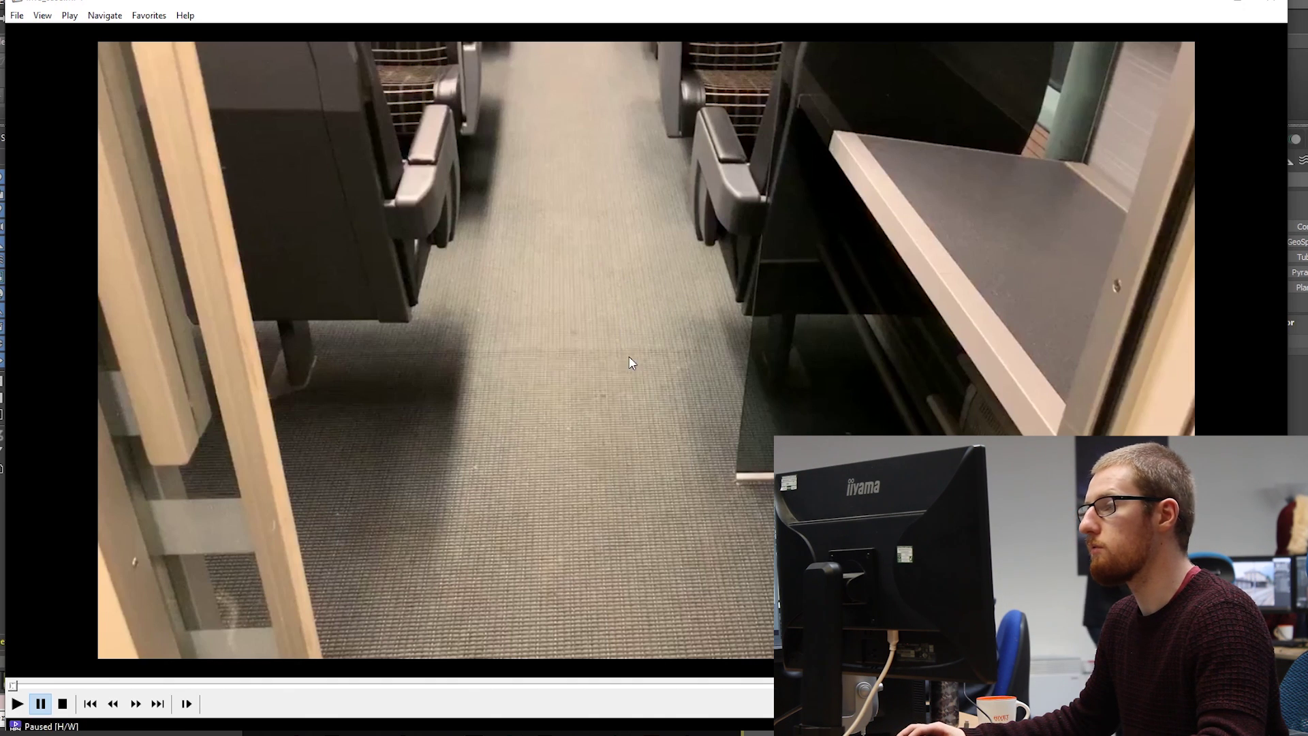
{"action": "left_click", "coordinate": [502, 320]}
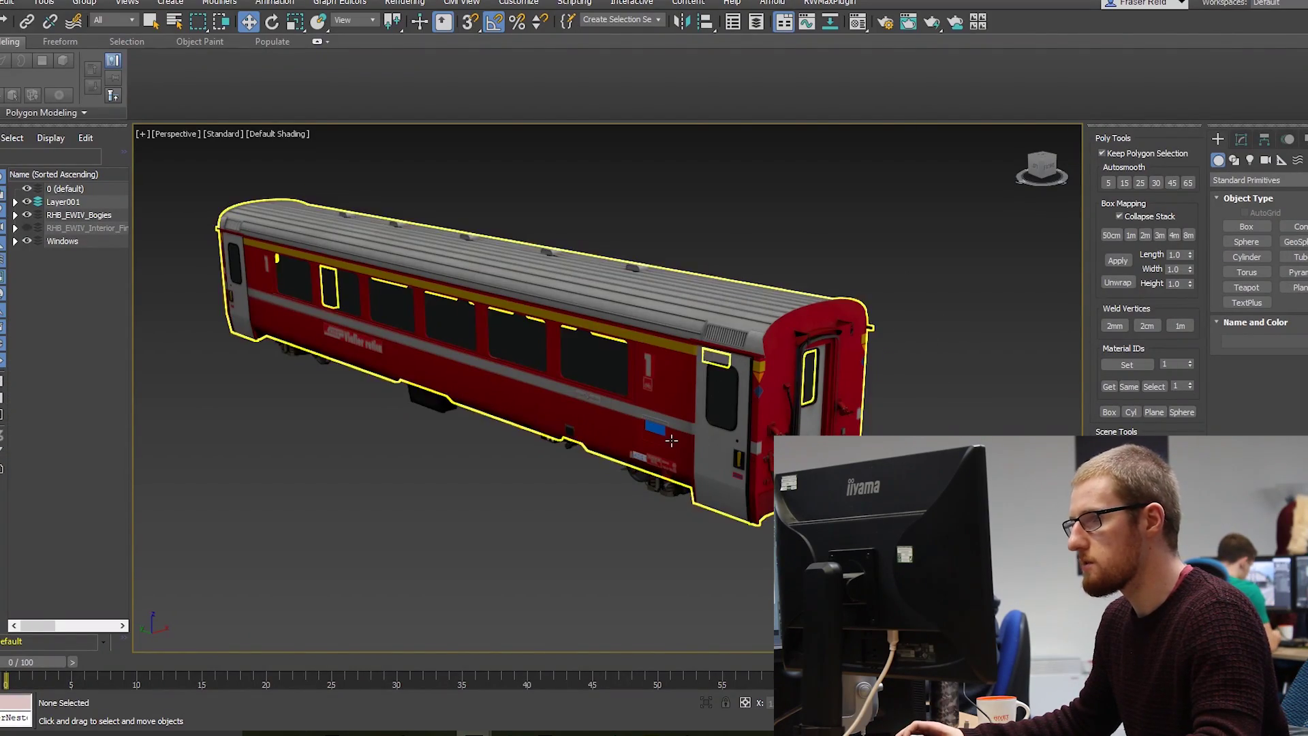
Return to the exterior scene of the first-class carriage and examine its side, roof and end door
{"action": "middle_click_drag", "start_coordinate": [719, 402], "coordinate": [800, 410], "text": "alt"}
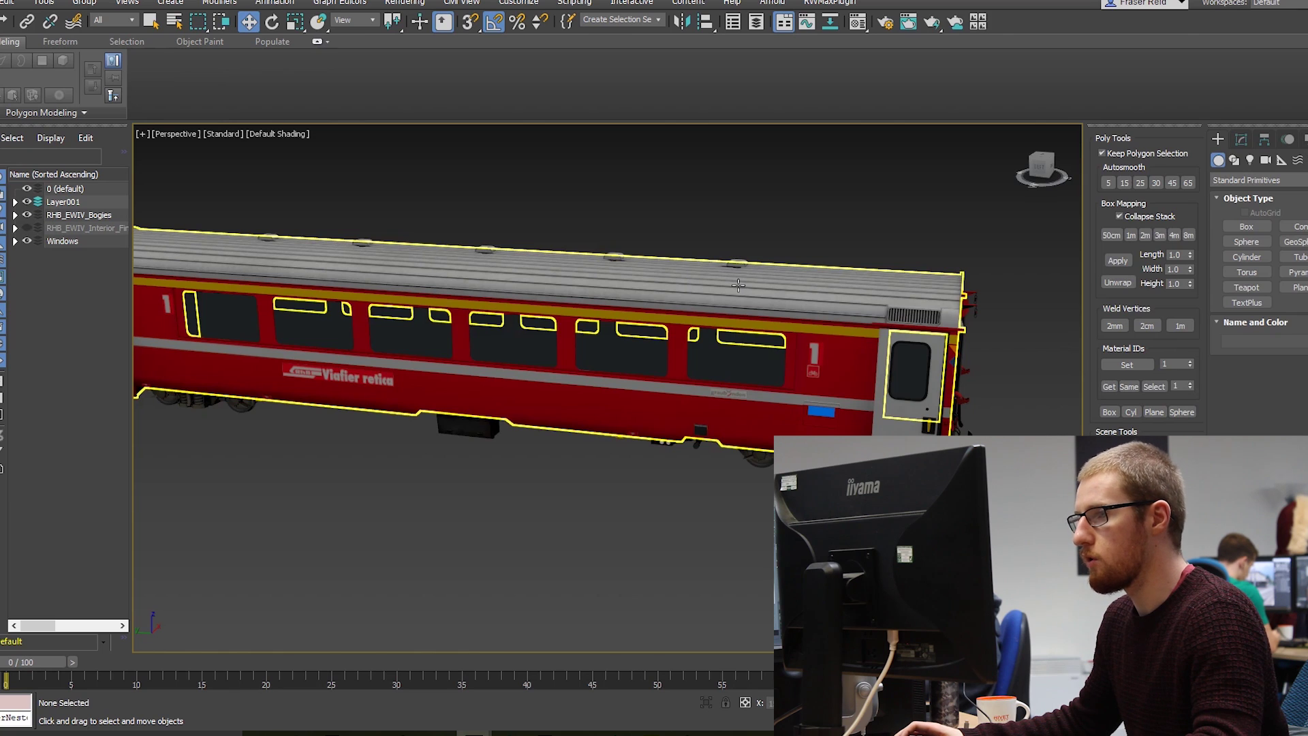
{"action": "scroll", "coordinate": [738, 304], "scroll_direction": "up", "scroll_amount": 2}
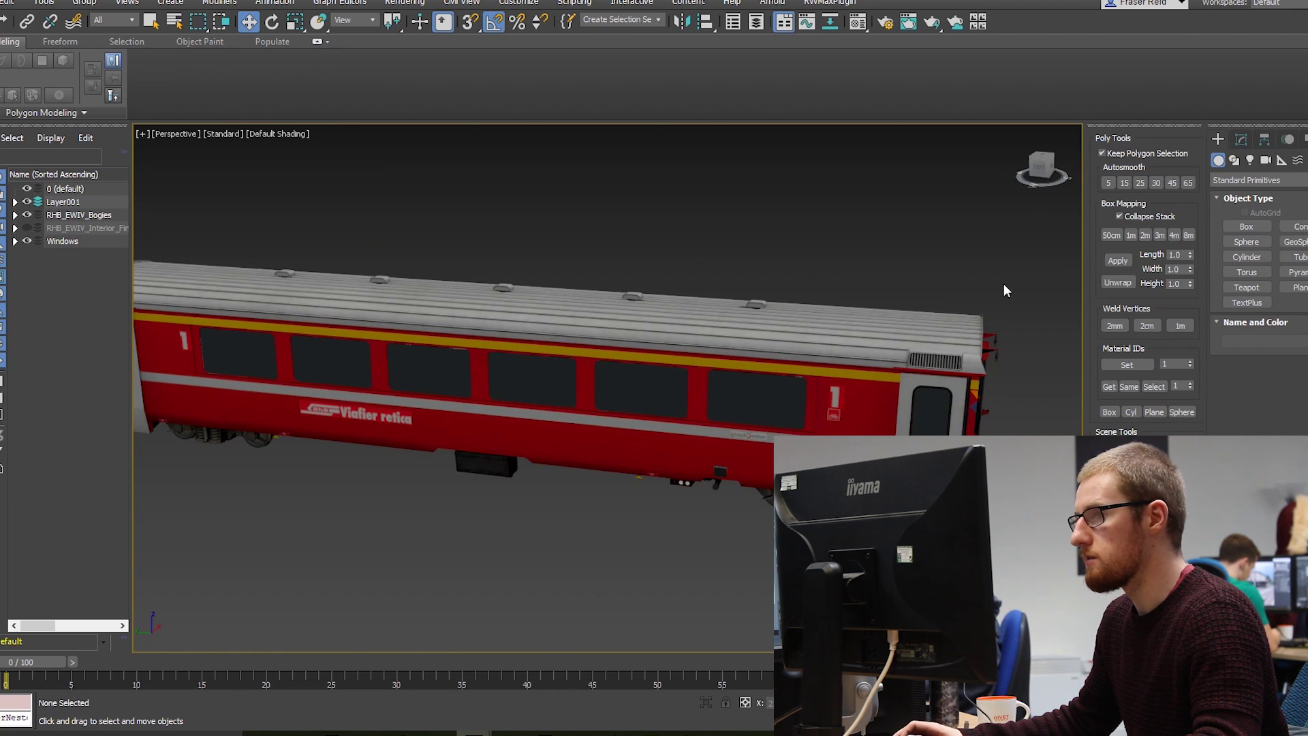
{"action": "scroll", "coordinate": [1004, 284], "scroll_direction": "up", "scroll_amount": 3}
{"action": "middle_click_drag", "start_coordinate": [1004, 285], "coordinate": [914, 221]}
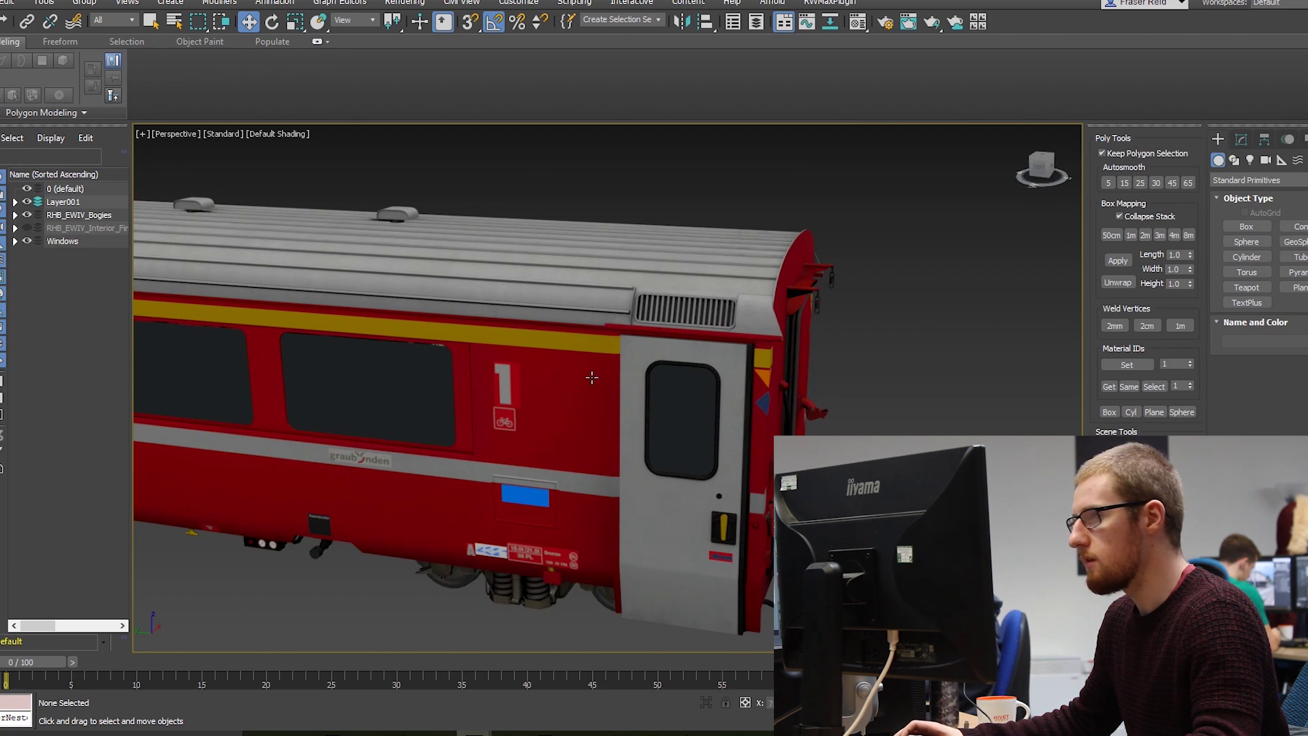
Examine the roof vent, red gutter and roof edge above the side door in the first-class carriage's exterior reference photo
{"action": "middle_click_drag", "start_coordinate": [532, 632], "coordinate": [707, 357]}
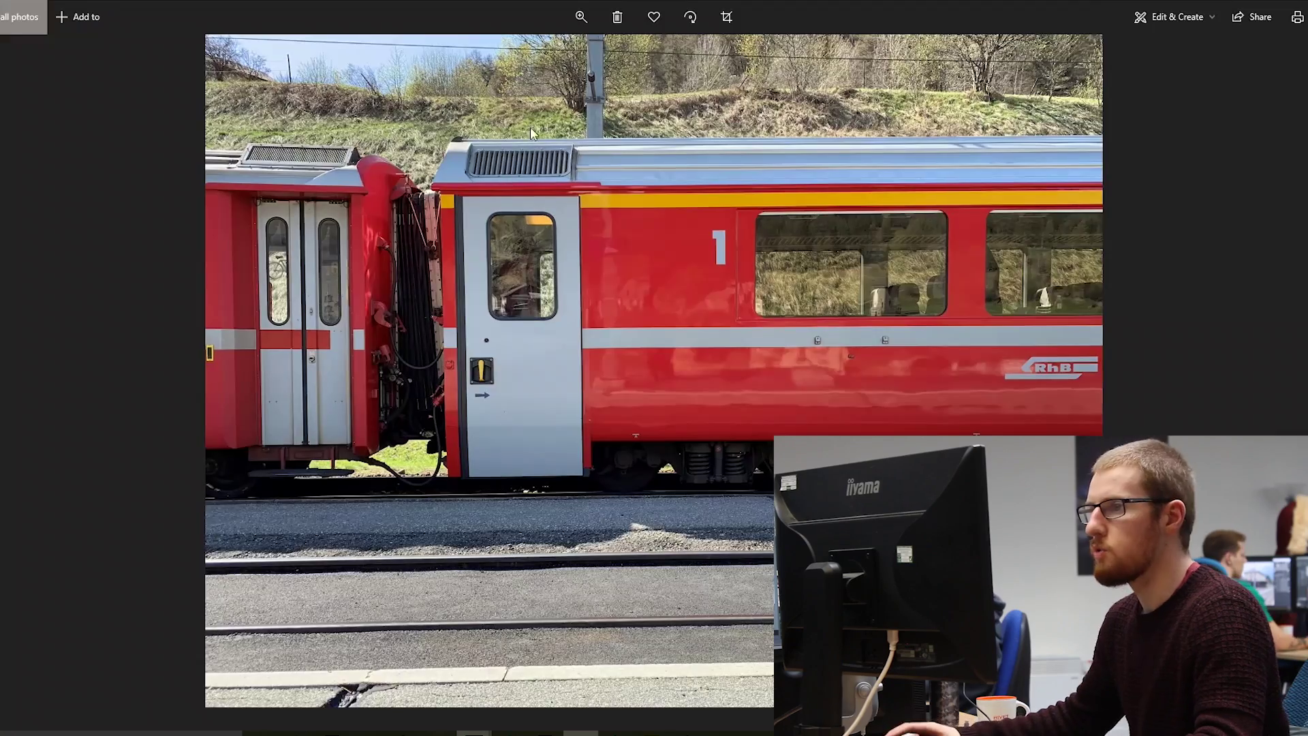
{"action": "scroll", "coordinate": [615, 163], "scroll_direction": "up", "scroll_amount": 2}
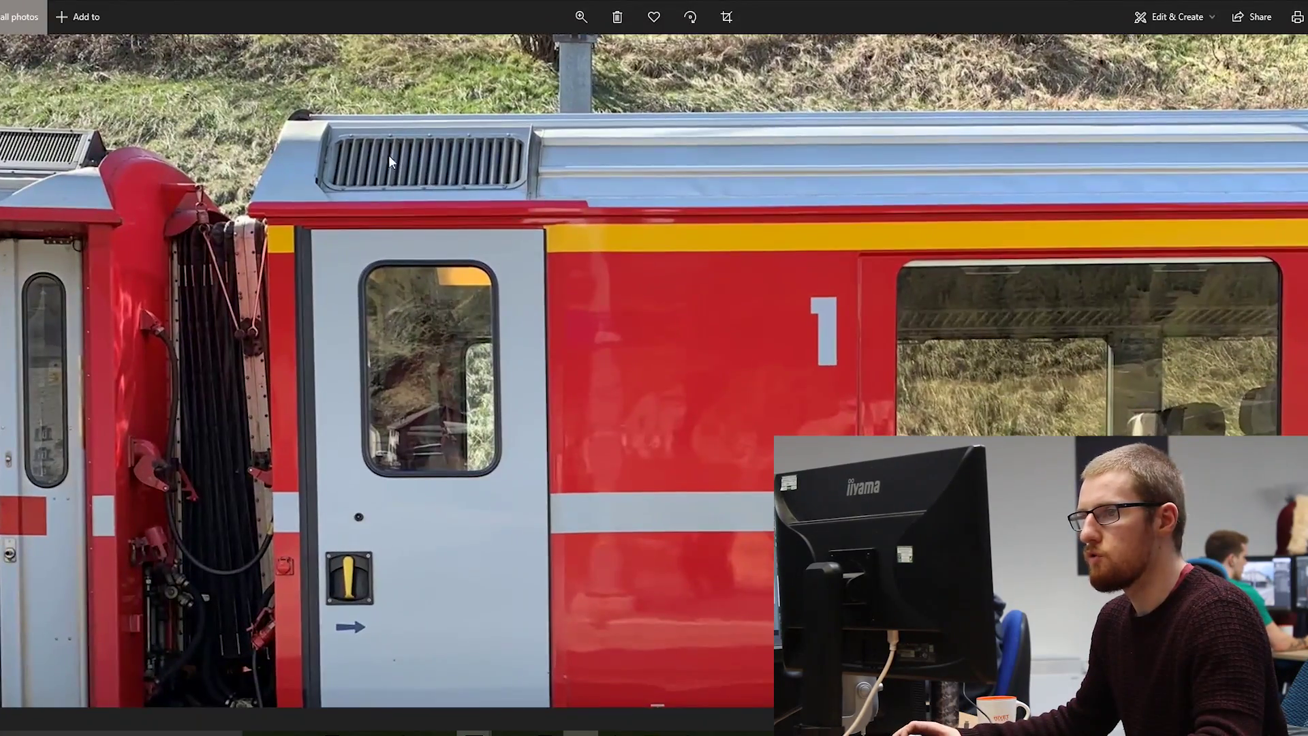
{"action": "scroll", "coordinate": [388, 154], "scroll_direction": "up", "scroll_amount": 3}
{"action": "left_click_drag", "start_coordinate": [304, 140], "coordinate": [460, 309]}
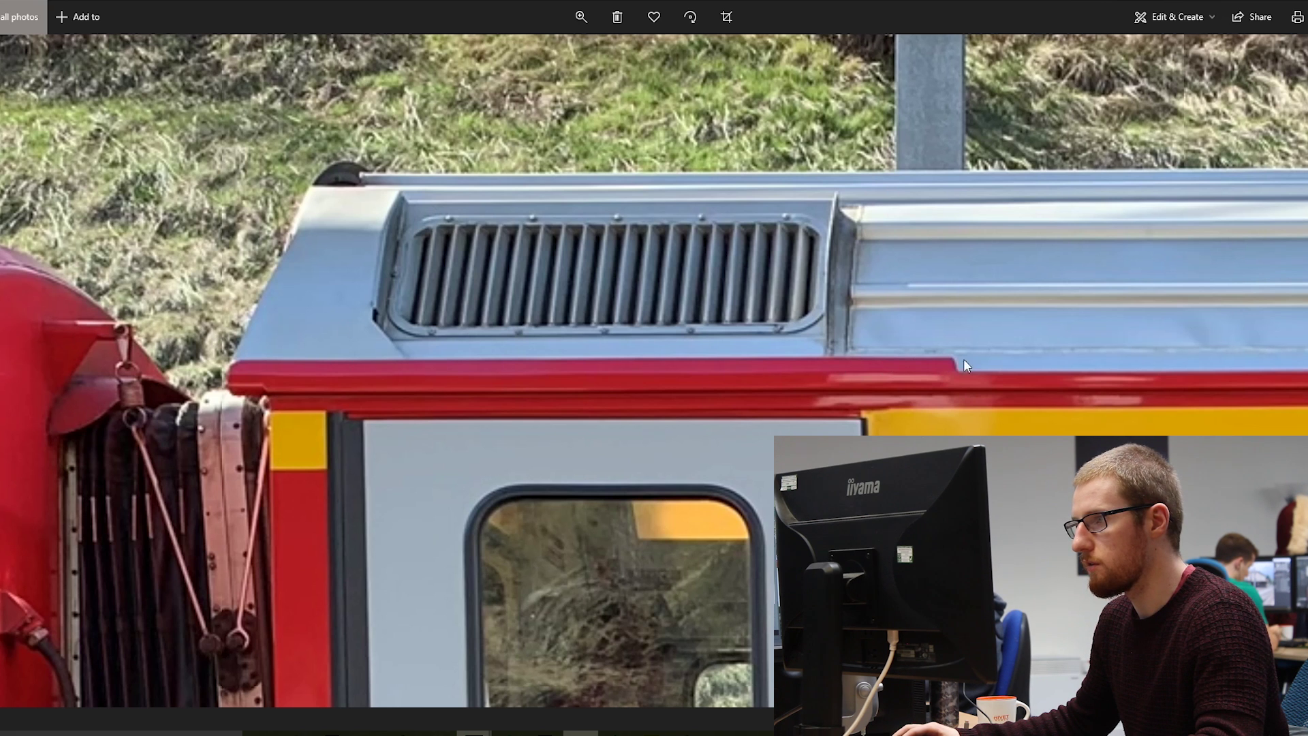
{"action": "left_click_drag", "start_coordinate": [1085, 362], "coordinate": [620, 357]}
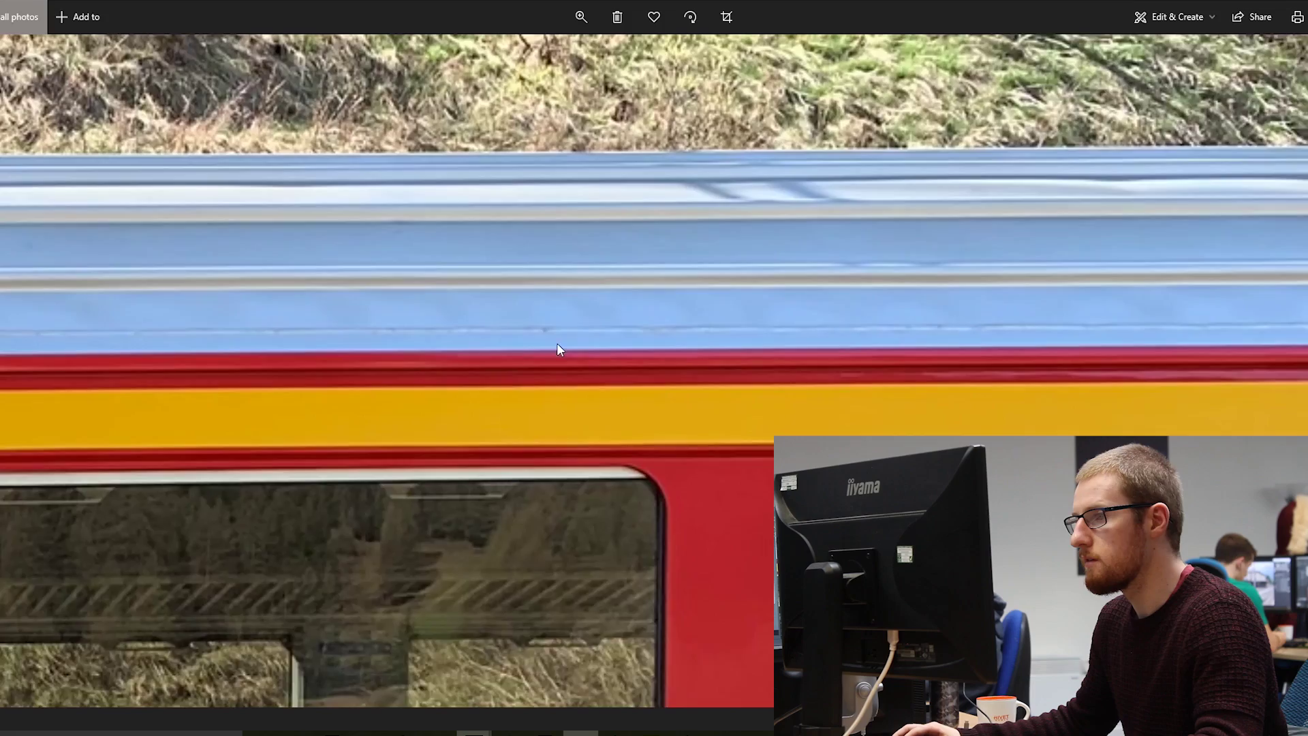
{"action": "left_click_drag", "start_coordinate": [557, 344], "coordinate": [754, 346]}
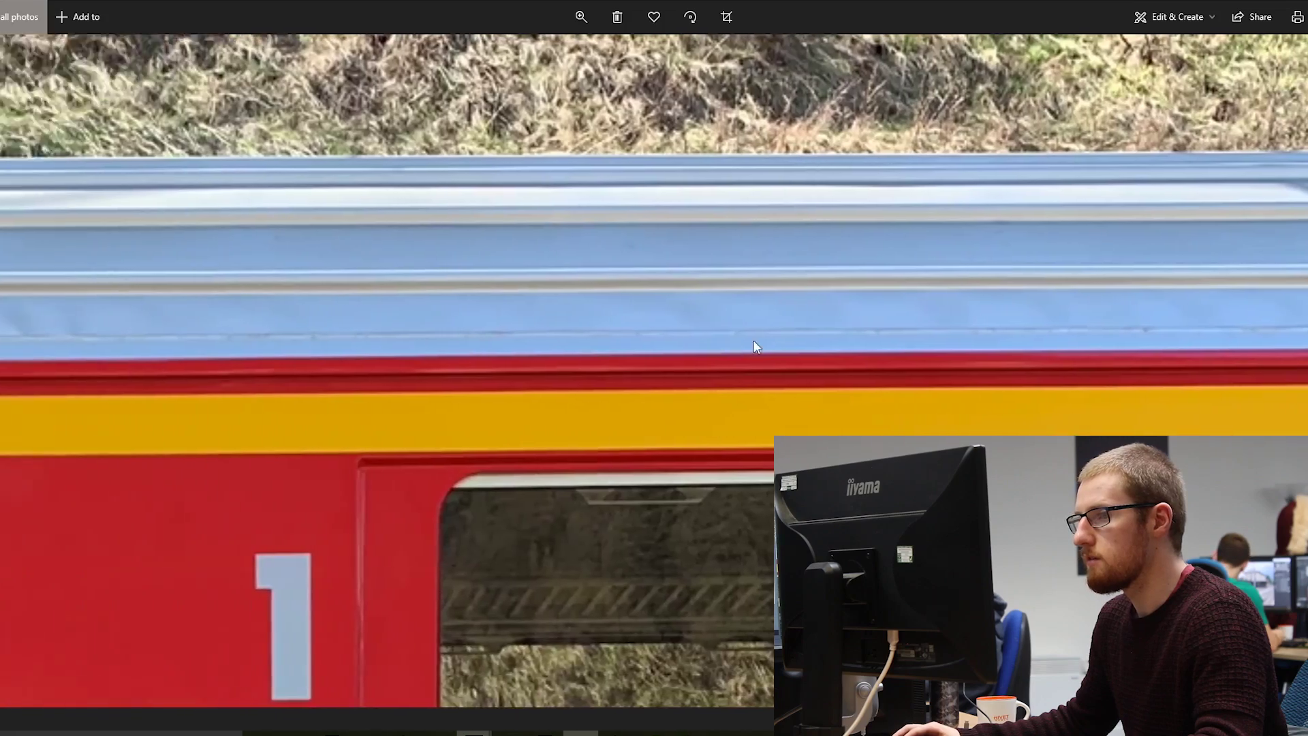
{"action": "left_click_drag", "start_coordinate": [669, 348], "coordinate": [516, 350]}
{"action": "scroll", "coordinate": [516, 349], "scroll_direction": "down", "scroll_amount": 5}
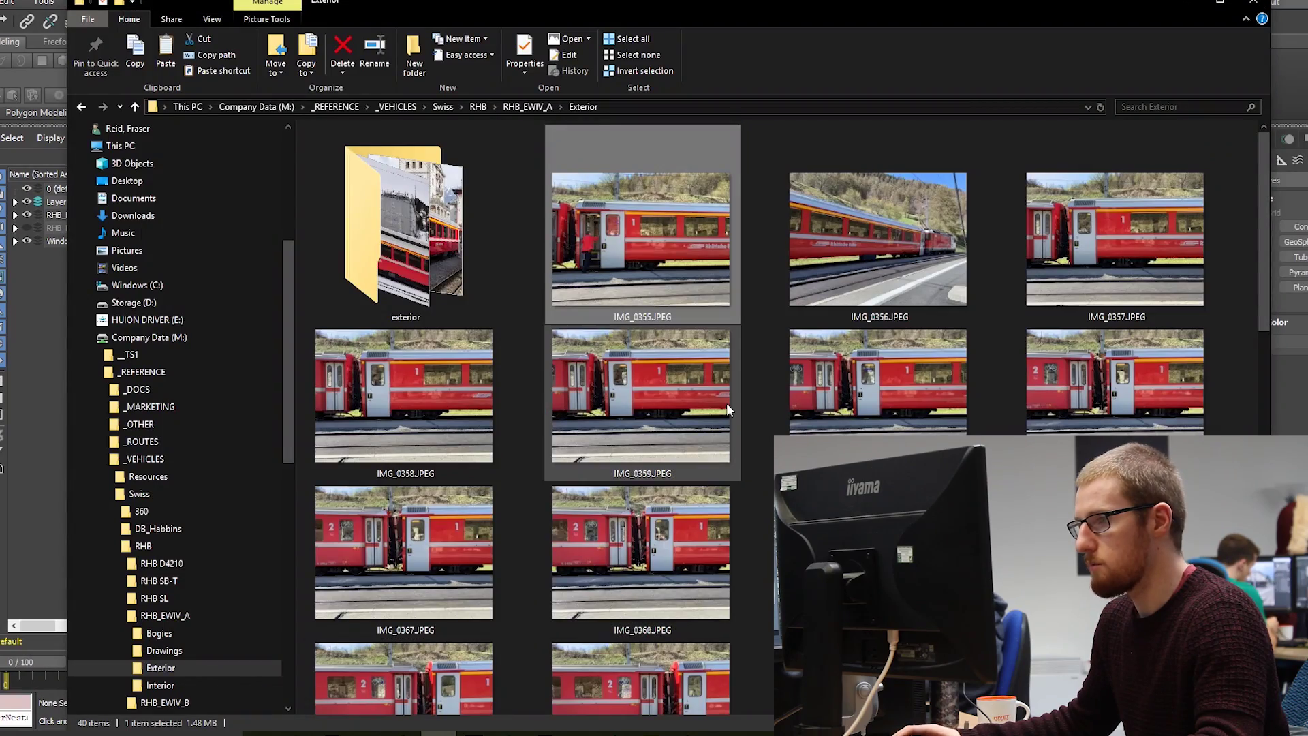
Open the carriage-end reference photo from the RHB_EWIV_A Exterior folder and examine the roof vent and the gutter above the door
{"action": "scroll", "coordinate": [726, 403], "scroll_direction": "down", "scroll_amount": 5}
{"action": "scroll", "coordinate": [726, 403], "scroll_direction": "down", "scroll_amount": 5}
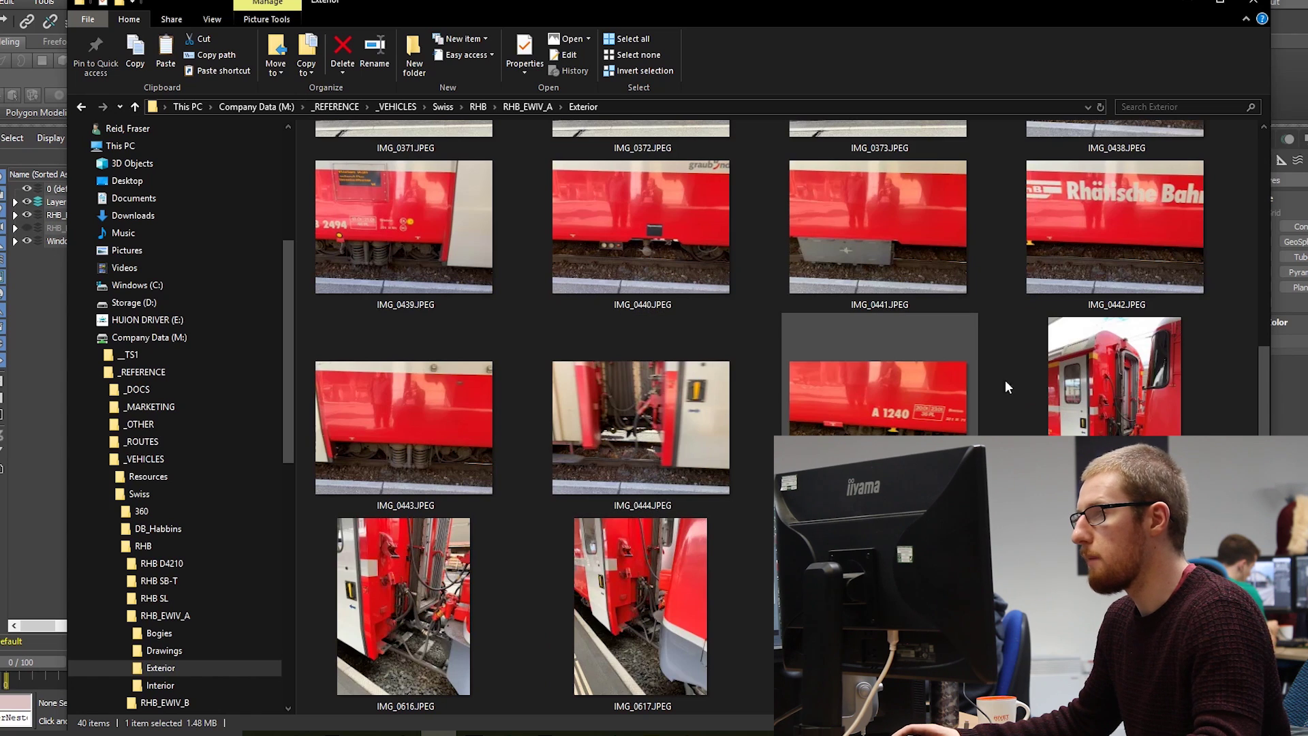
{"action": "double_click", "coordinate": [1089, 375]}
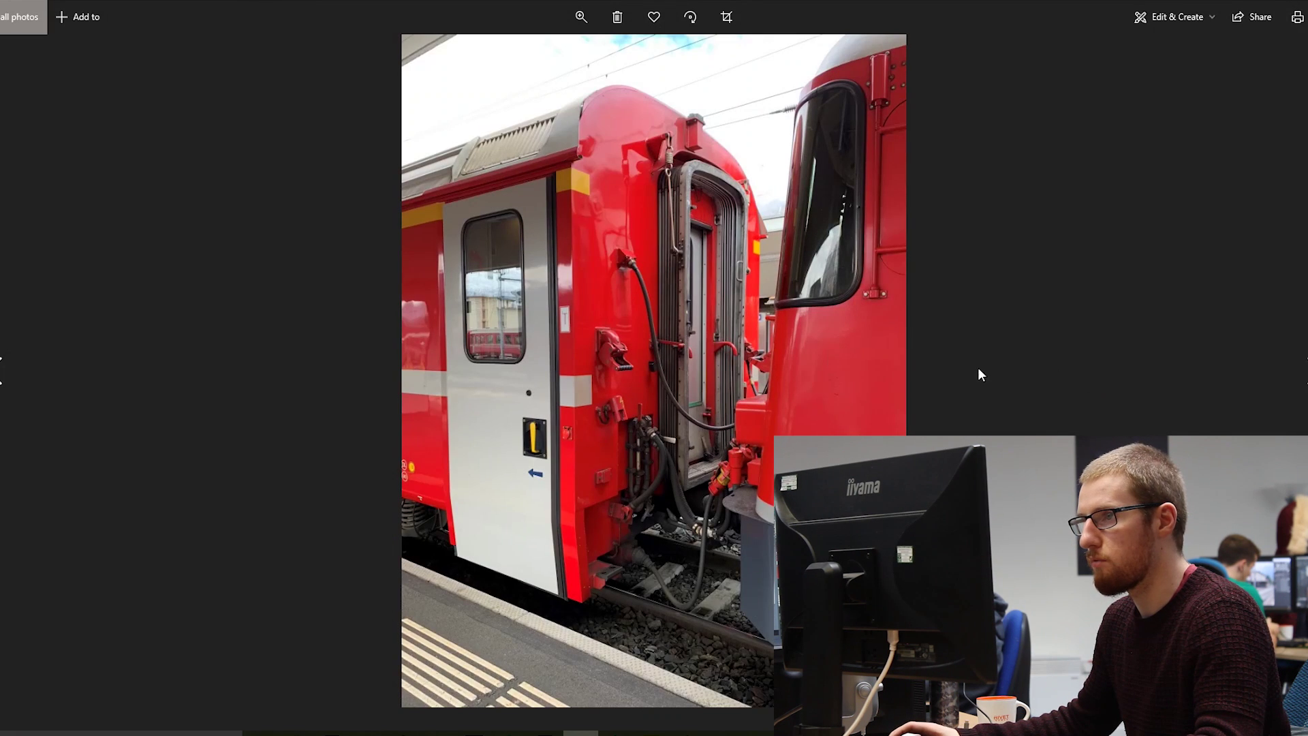
{"action": "scroll", "coordinate": [556, 120], "scroll_direction": "up", "scroll_amount": 2}
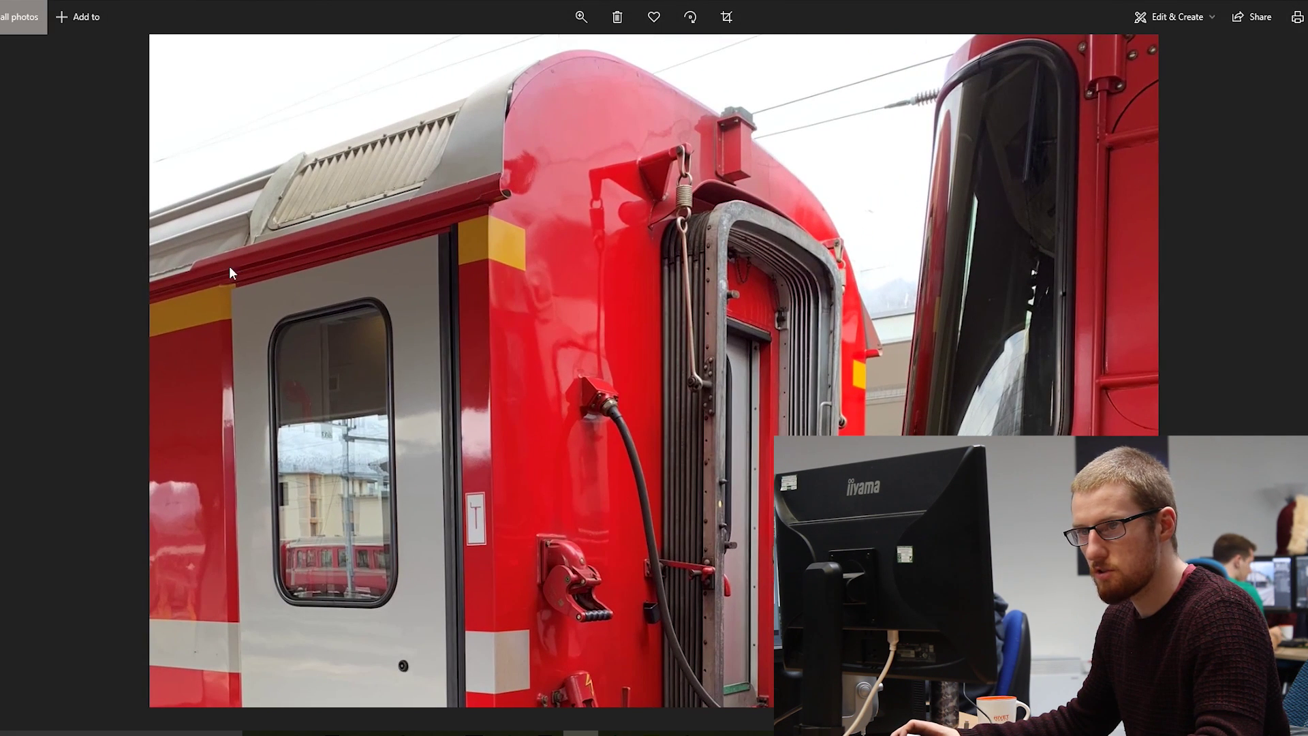
{"action": "scroll", "coordinate": [193, 266], "scroll_direction": "down", "scroll_amount": 2}
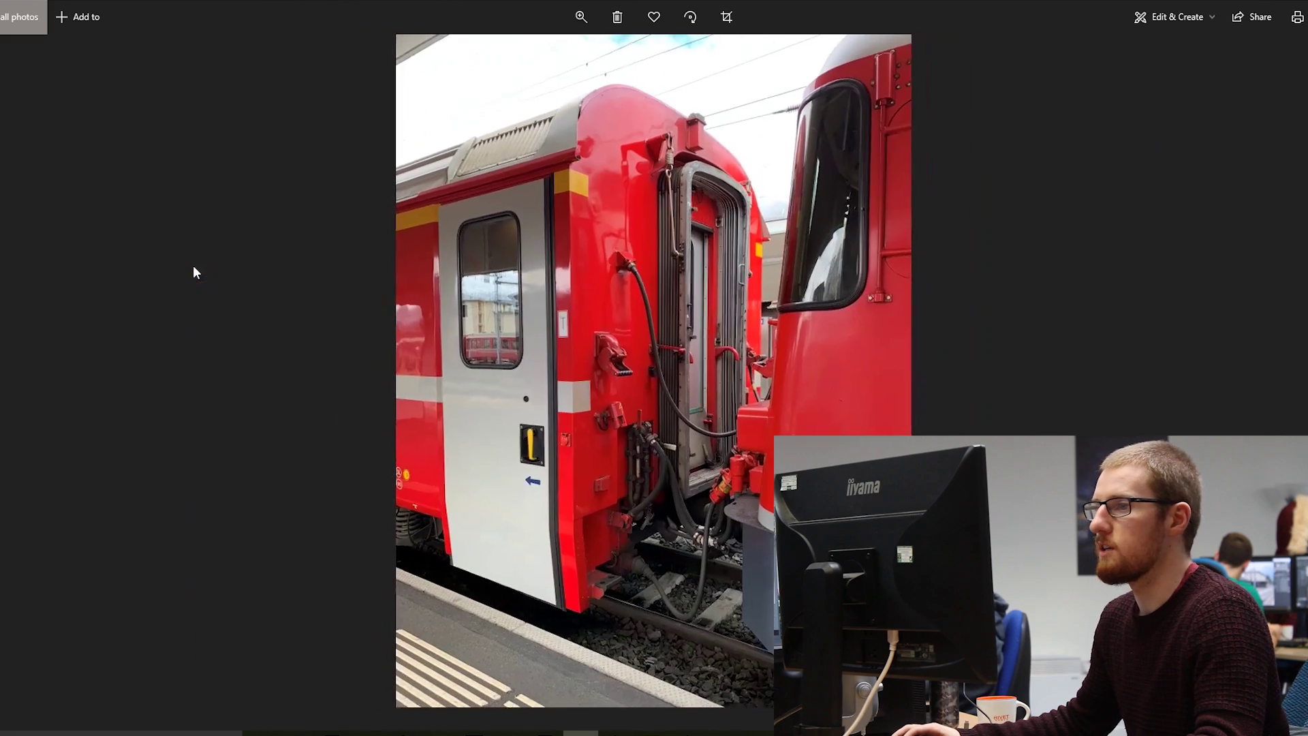
{"action": "scroll", "coordinate": [399, 179], "scroll_direction": "up", "scroll_amount": 5}
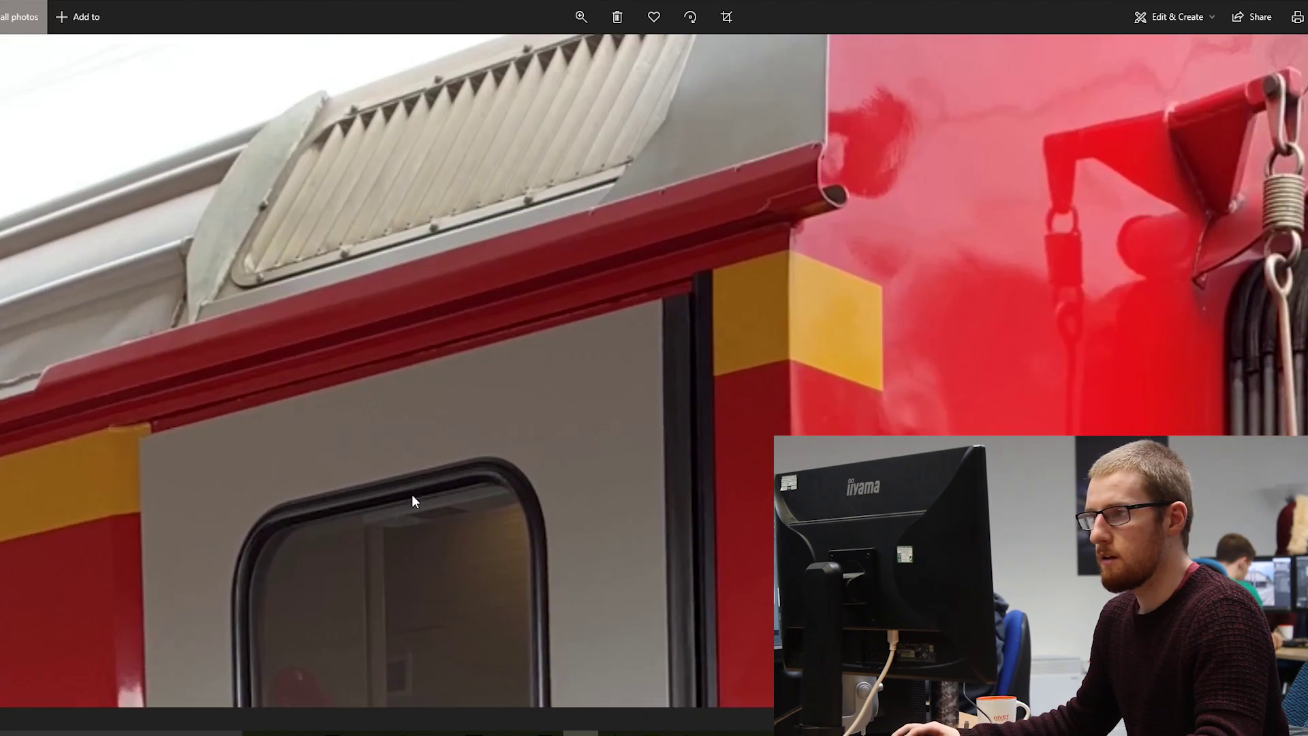
{"action": "left_click_drag", "start_coordinate": [412, 496], "coordinate": [422, 546]}
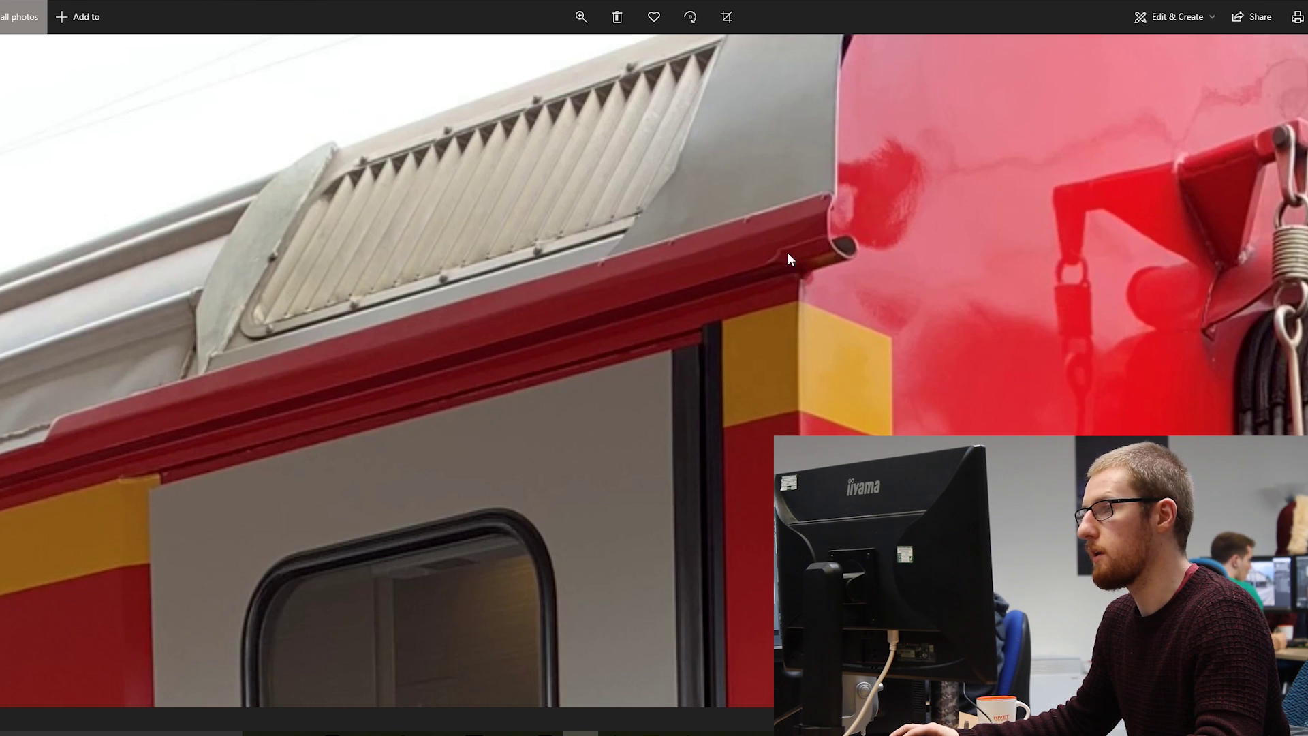
{"action": "left_click_drag", "start_coordinate": [234, 427], "coordinate": [320, 432]}
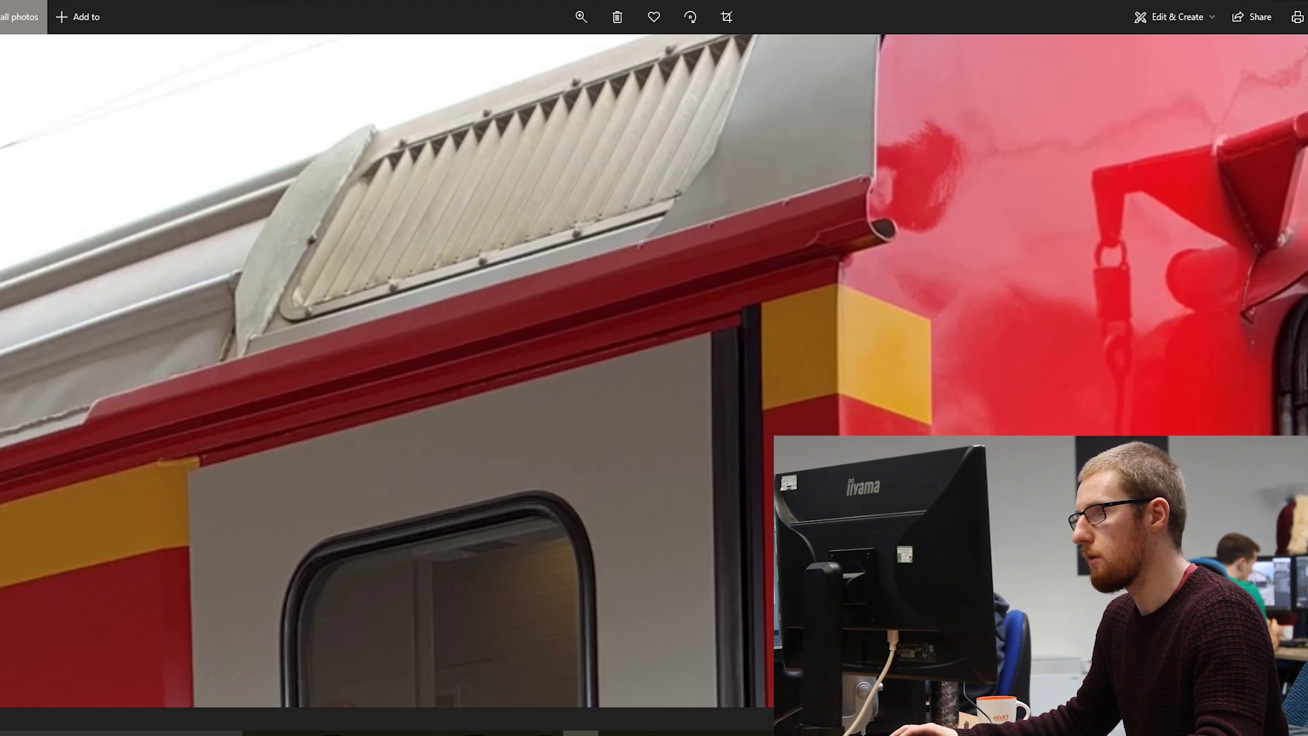
Close the reference photo, return to the first-class carriage model, and compare its roof vent and red gutter
{"action": "key", "text": "alt+F4"}
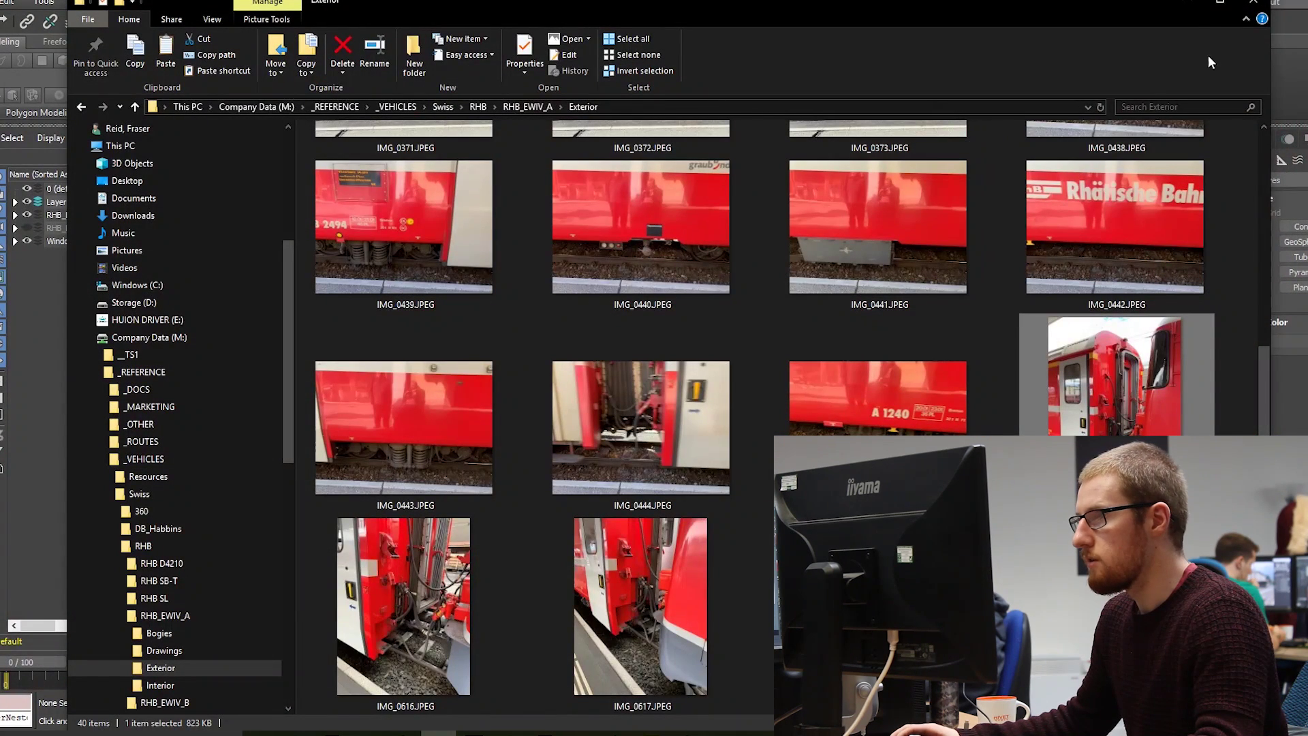
{"action": "left_click", "coordinate": [1191, 5]}
{"action": "middle_click_drag", "start_coordinate": [842, 355], "coordinate": [774, 356]}
{"action": "scroll", "coordinate": [774, 356], "scroll_direction": "up", "scroll_amount": 5}
{"action": "scroll", "coordinate": [556, 418], "scroll_direction": "up", "scroll_amount": 3}
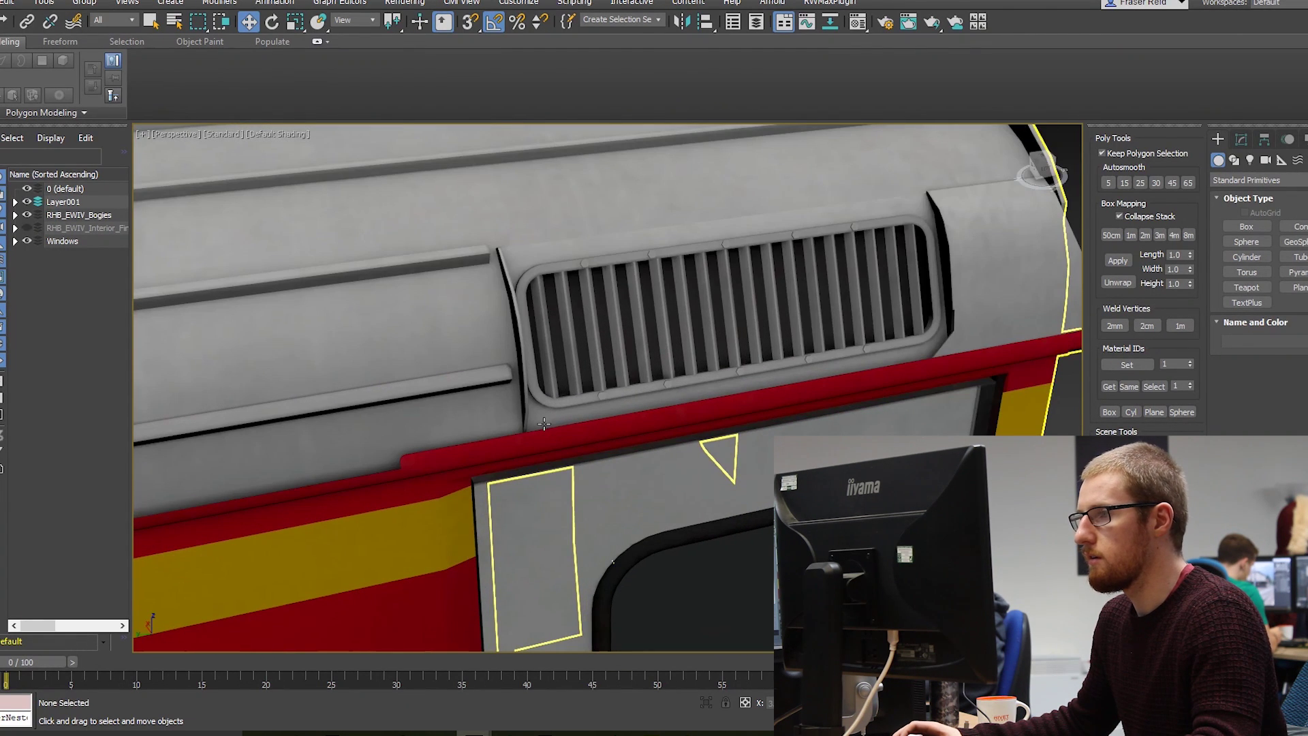
{"action": "middle_click_drag", "start_coordinate": [494, 430], "coordinate": [535, 388], "text": "alt"}
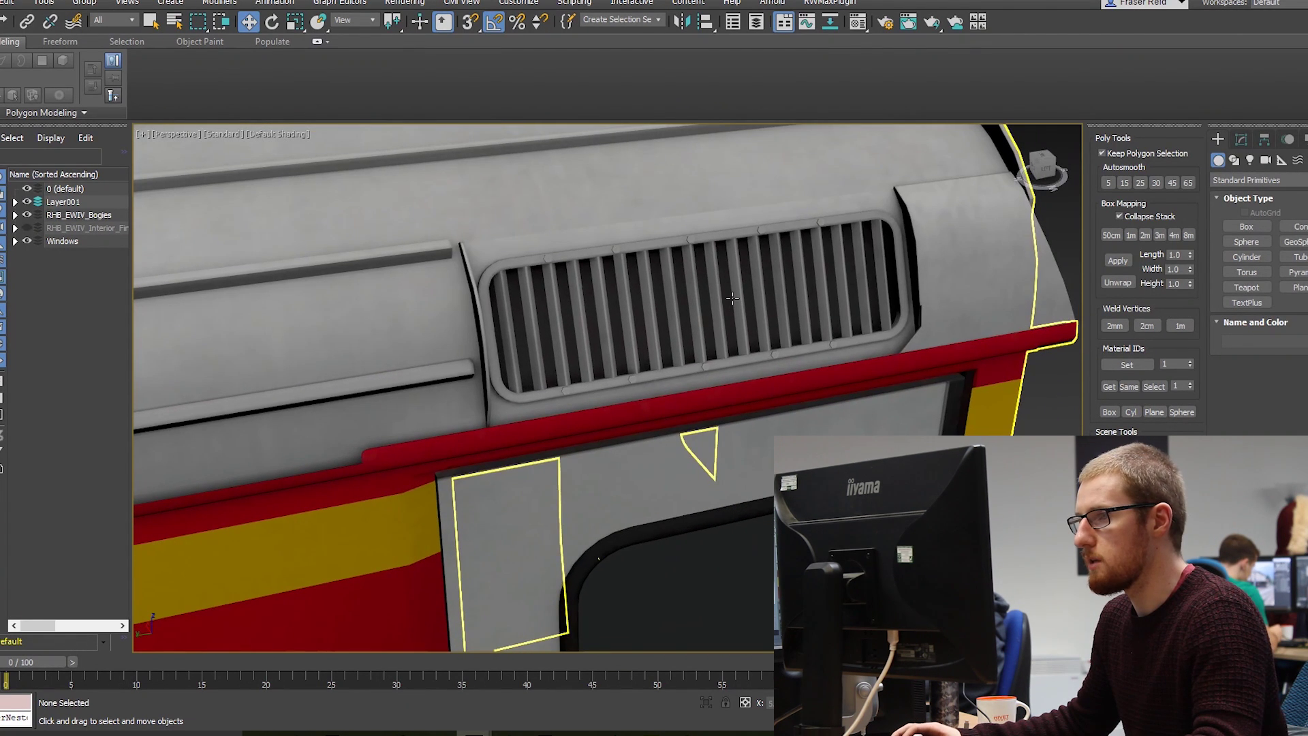
Show the vertices of the close-detail object around the roof vent and examine how the vent recess cuts into the curved roof
{"action": "left_click", "coordinate": [905, 225]}
{"action": "key", "text": "1"}
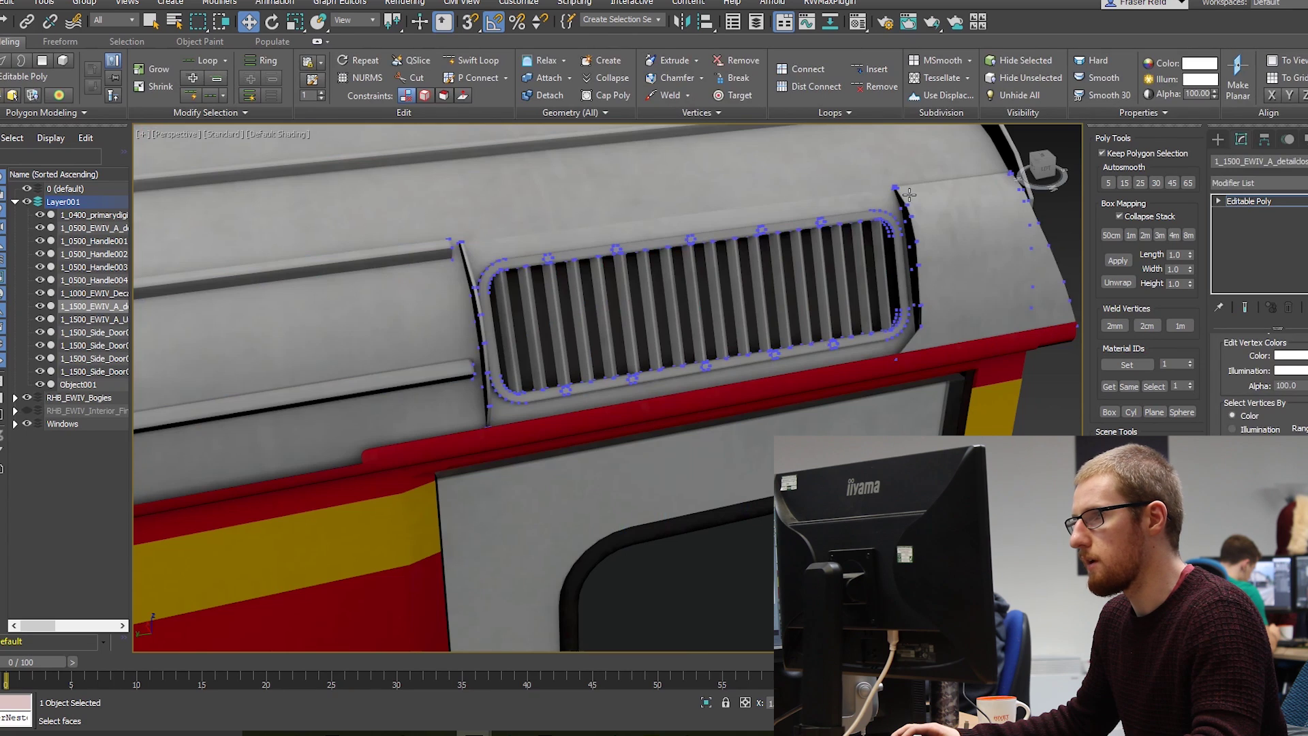
{"action": "middle_click_drag", "start_coordinate": [908, 202], "coordinate": [602, 383], "text": "alt"}
{"action": "key", "text": "alt+w"}
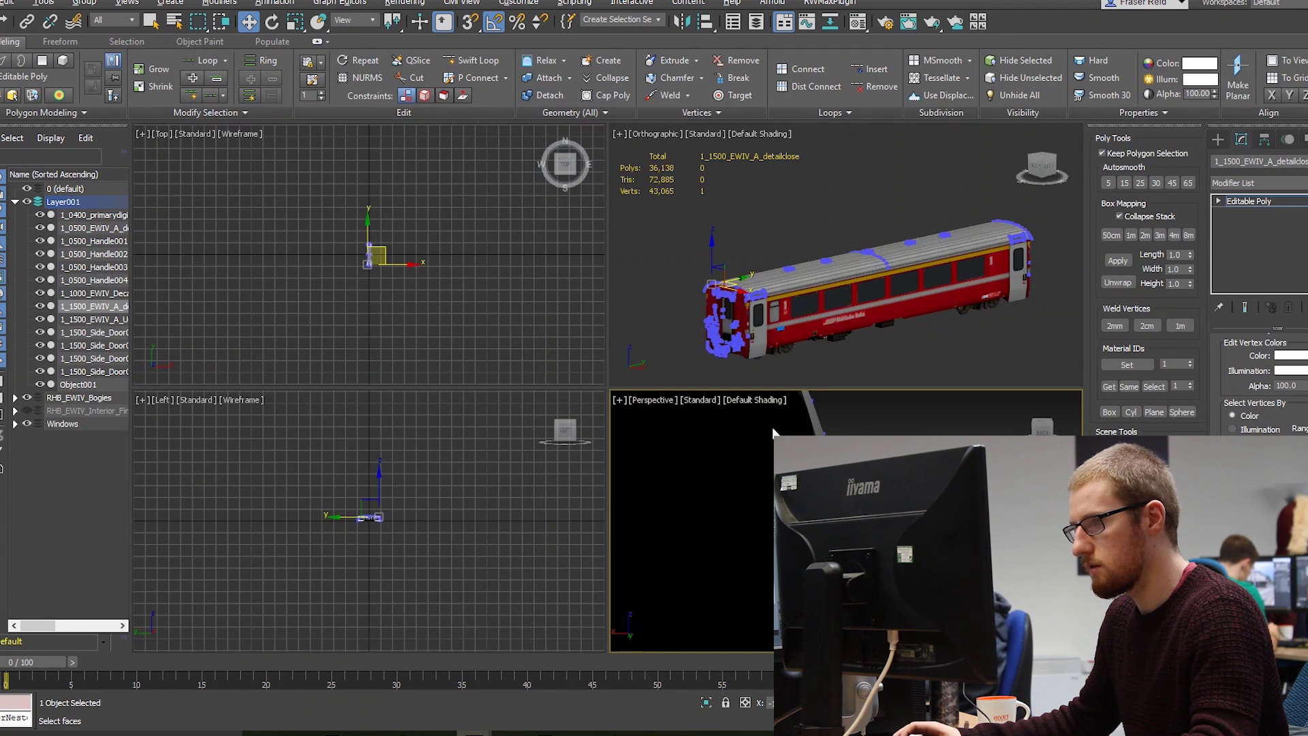
{"action": "key", "text": "alt+w"}
{"action": "middle_click_drag", "start_coordinate": [688, 480], "coordinate": [604, 389], "text": "alt"}
{"action": "scroll", "coordinate": [640, 434], "scroll_direction": "up", "scroll_amount": 3}
{"action": "mouse_move", "coordinate": [604, 388]}
{"action": "middle_mouse_down"}
{"action": "mouse_move", "coordinate": [591, 340]}
{"action": "mouse_move", "coordinate": [603, 372]}
{"action": "middle_mouse_up"}
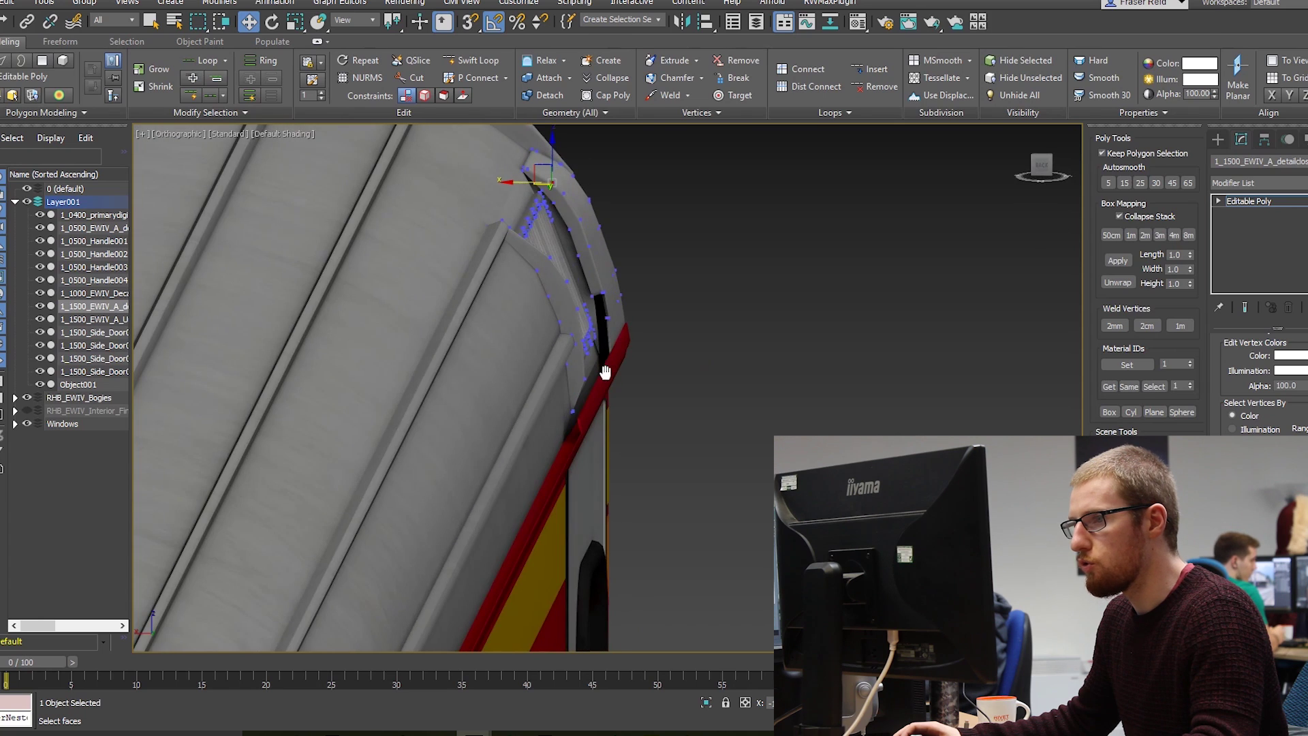
{"action": "scroll", "coordinate": [578, 459], "scroll_direction": "up", "scroll_amount": 2}
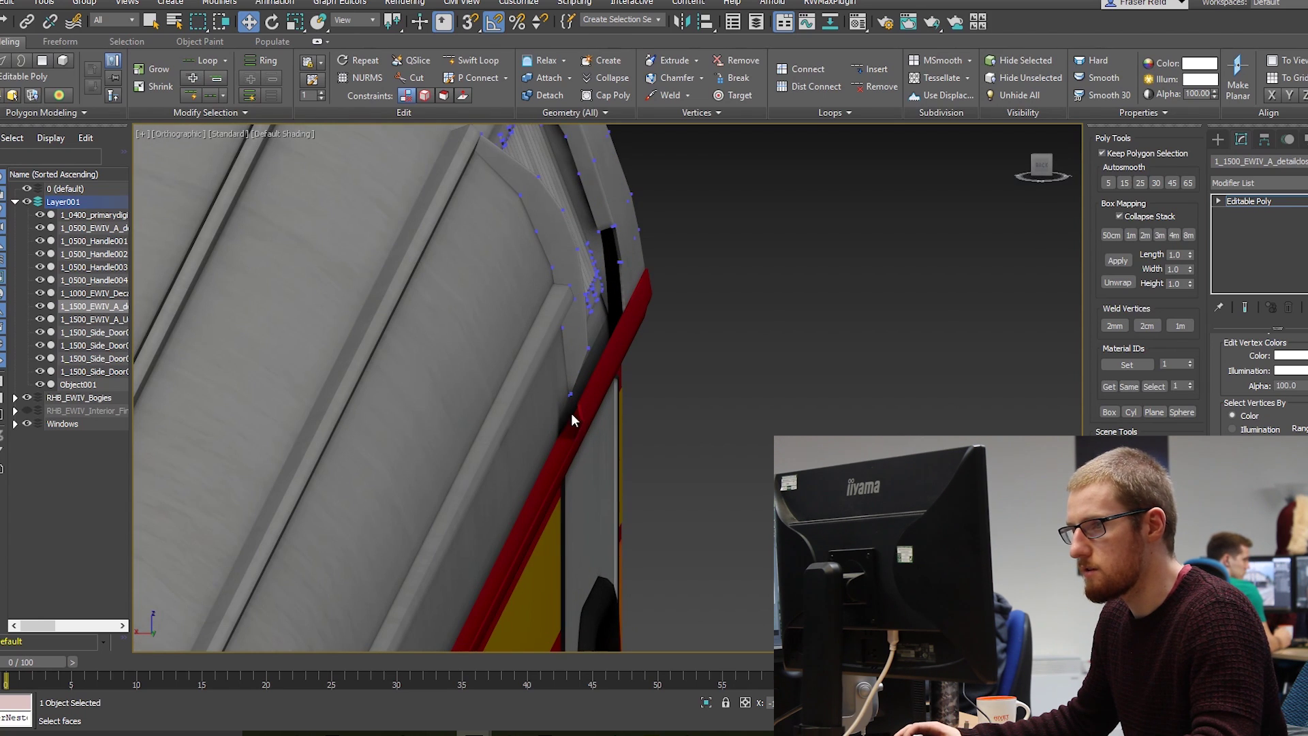
{"action": "middle_click_drag", "start_coordinate": [621, 279], "coordinate": [627, 432], "text": "alt"}
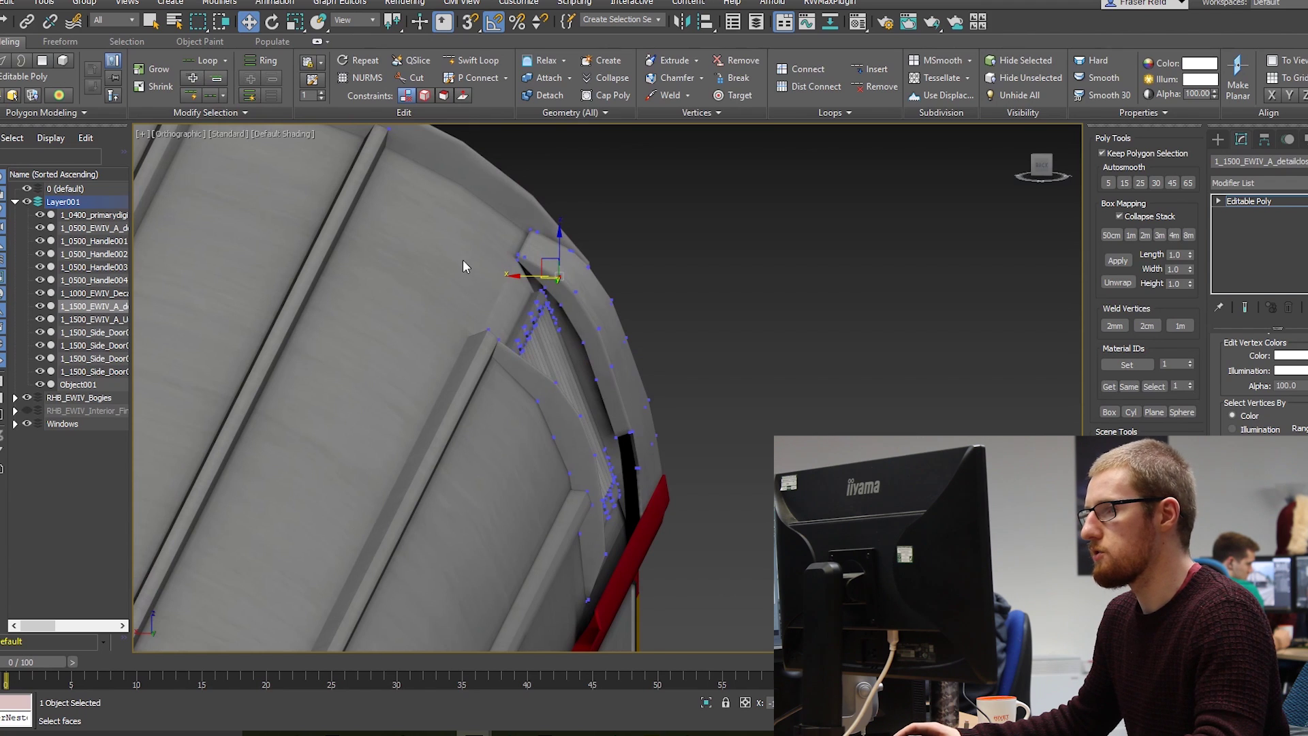
Leave vertex editing and deselect the close-detail object at the carriage end
{"action": "scroll", "coordinate": [496, 381], "scroll_direction": "down", "scroll_amount": 4}
{"action": "middle_click_drag", "start_coordinate": [497, 381], "coordinate": [615, 360], "text": "alt"}
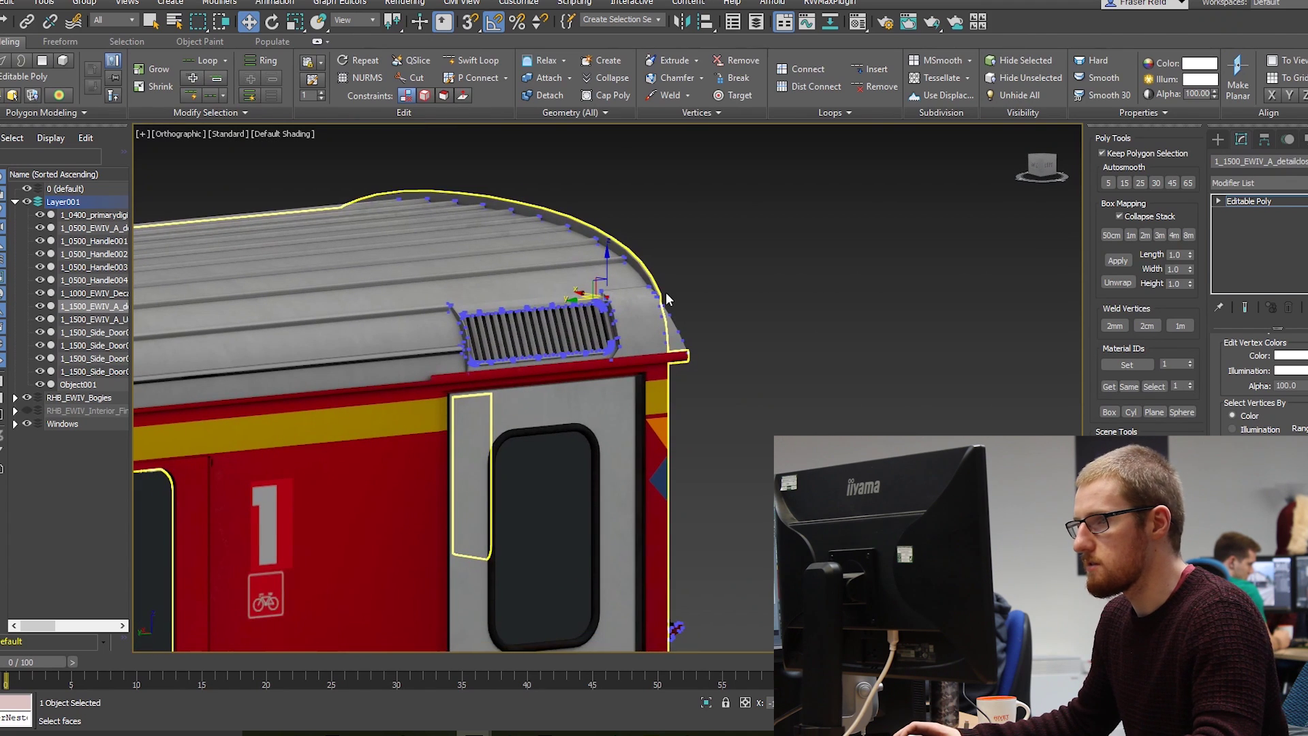
{"action": "left_click", "coordinate": [1219, 138]}
{"action": "left_click", "coordinate": [850, 332]}
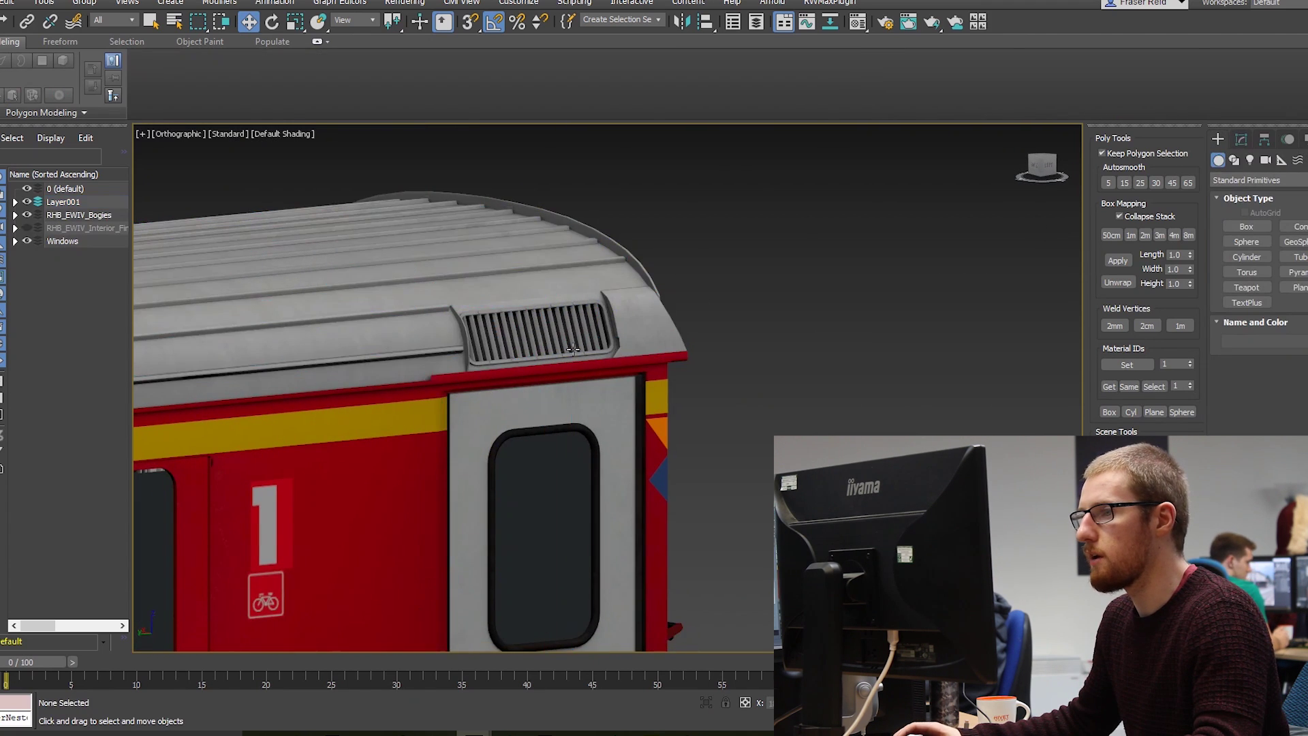
Select the close-detail object again to examine the outlined vent slats, recess edges and roof ribs
{"action": "scroll", "coordinate": [617, 350], "scroll_direction": "up", "scroll_amount": 2}
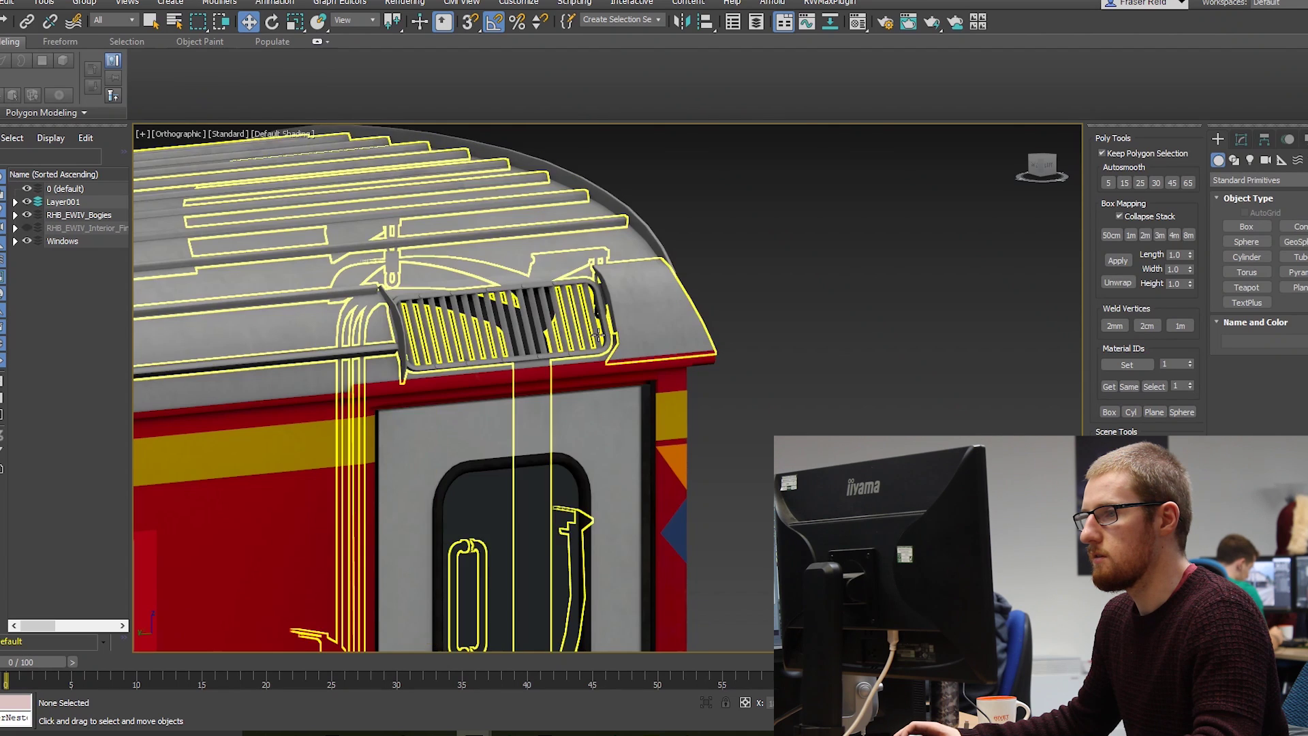
{"action": "scroll", "coordinate": [598, 333], "scroll_direction": "up", "scroll_amount": 3}
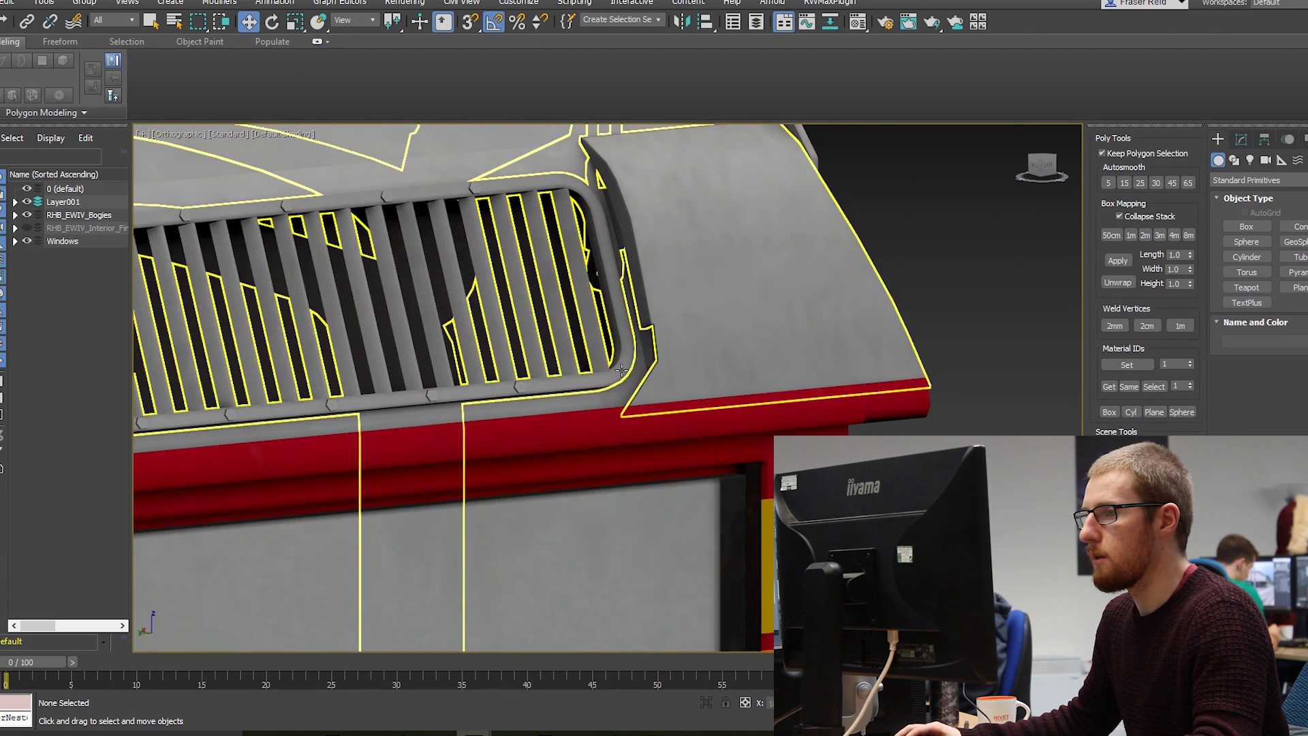
{"action": "left_click", "coordinate": [621, 369]}
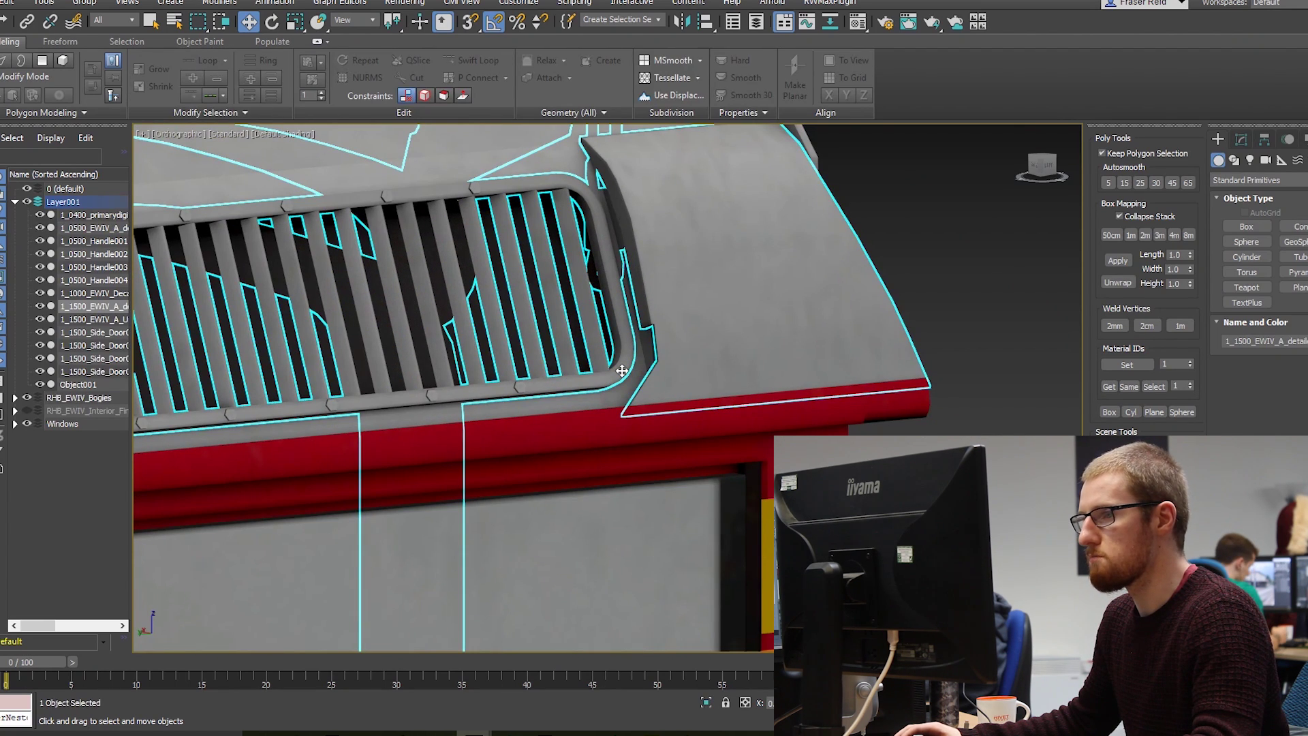
{"action": "scroll", "coordinate": [572, 274], "scroll_direction": "down", "scroll_amount": 3}
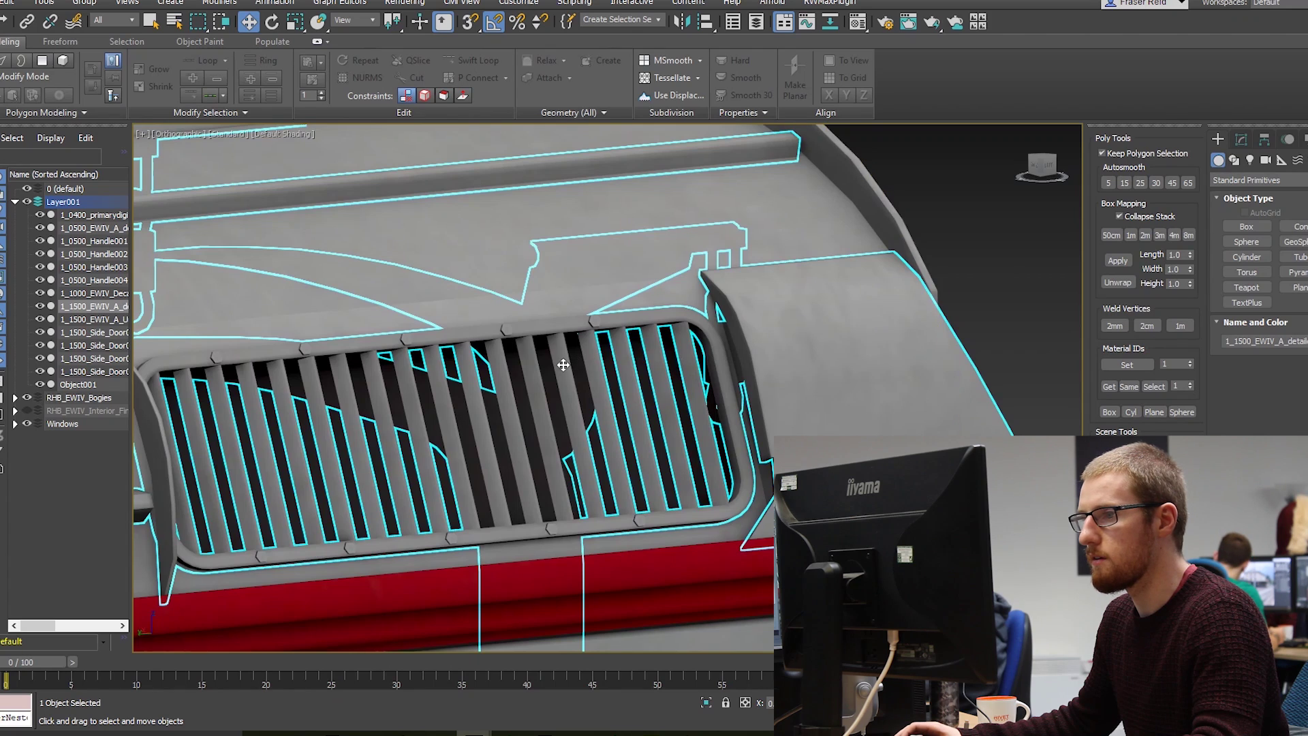
{"action": "scroll", "coordinate": [566, 363], "scroll_direction": "down", "scroll_amount": 1}
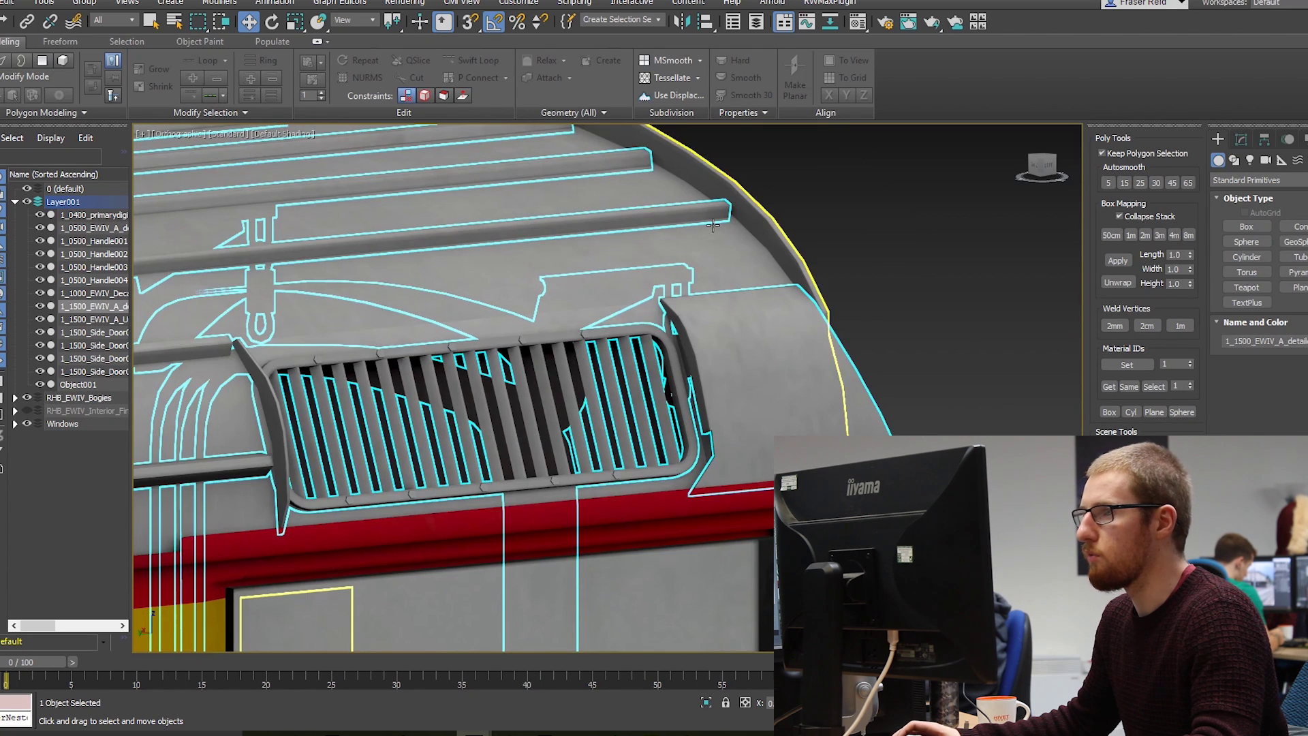
{"action": "middle_click_drag", "start_coordinate": [674, 262], "coordinate": [677, 264]}
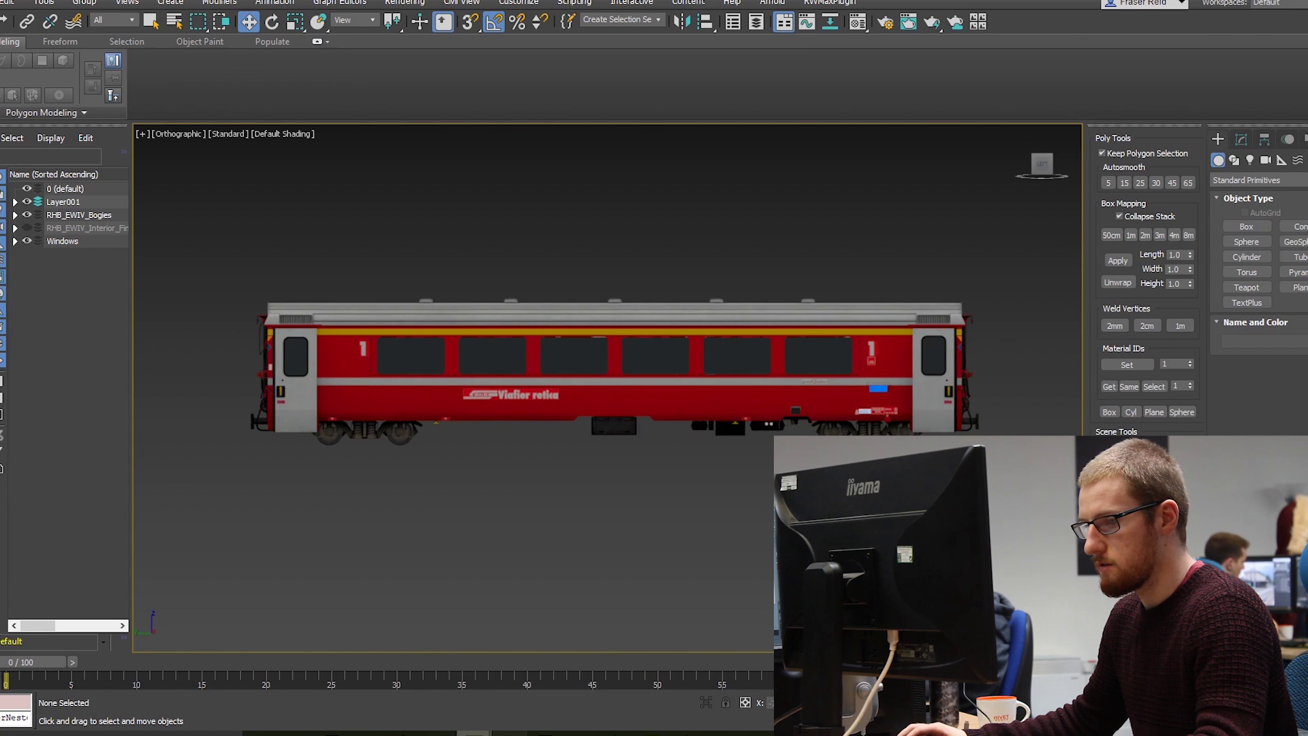
Switch to the second-class carriage scene and turn off the edged faces display
{"action": "left_click", "coordinate": [468, 680]}
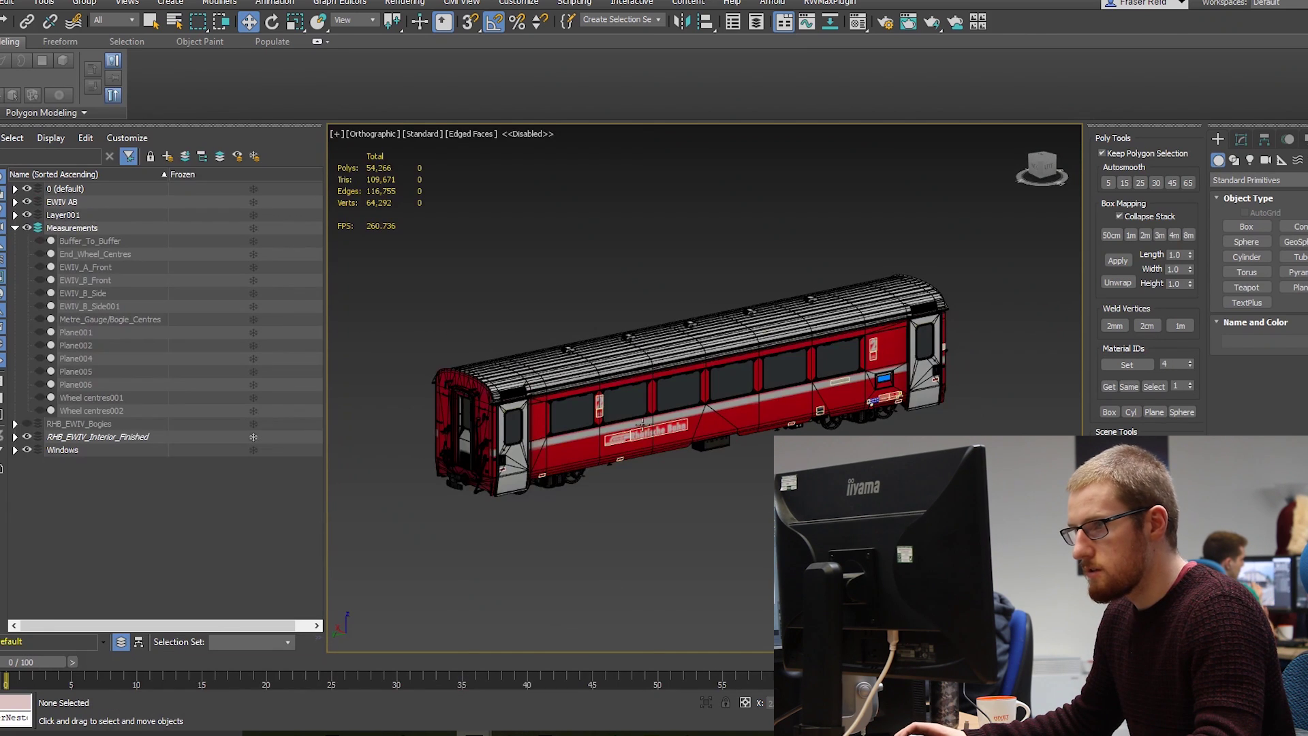
{"action": "middle_click_drag", "start_coordinate": [648, 427], "coordinate": [603, 445]}
{"action": "scroll", "coordinate": [608, 457], "scroll_direction": "up", "scroll_amount": 2}
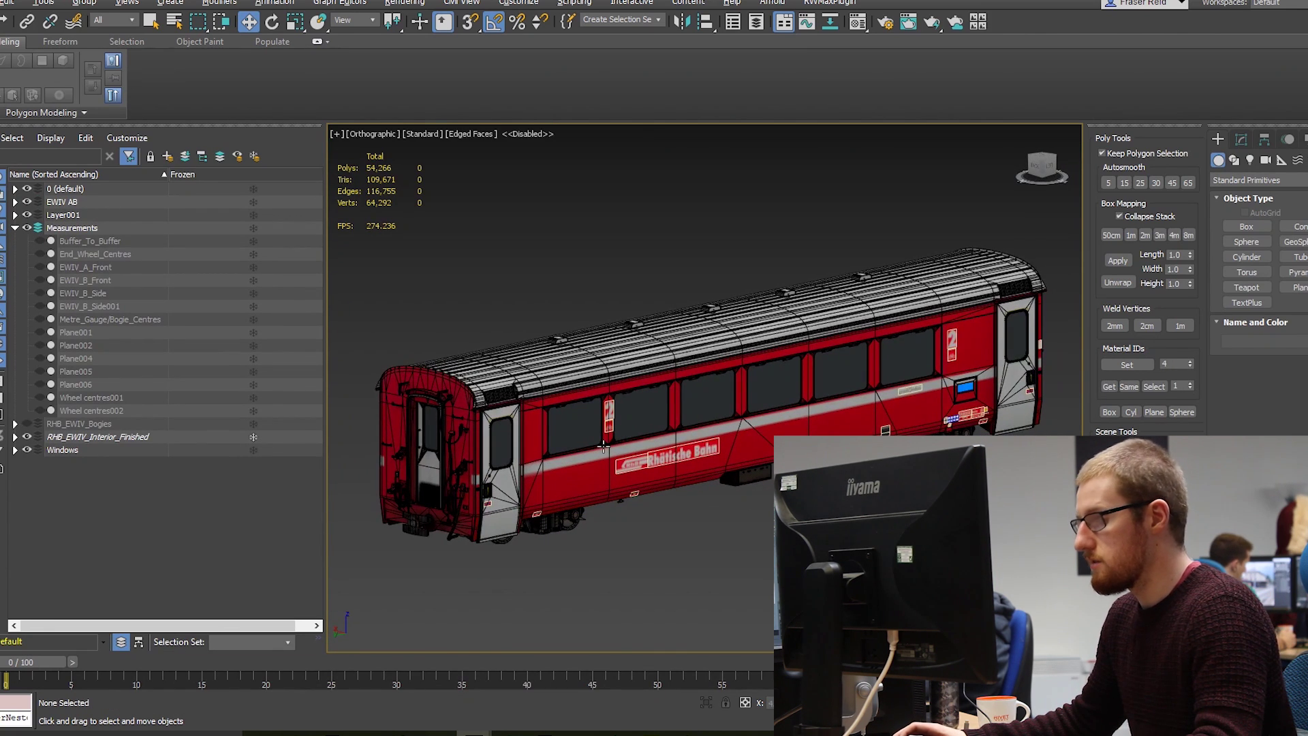
{"action": "key", "text": "F4"}
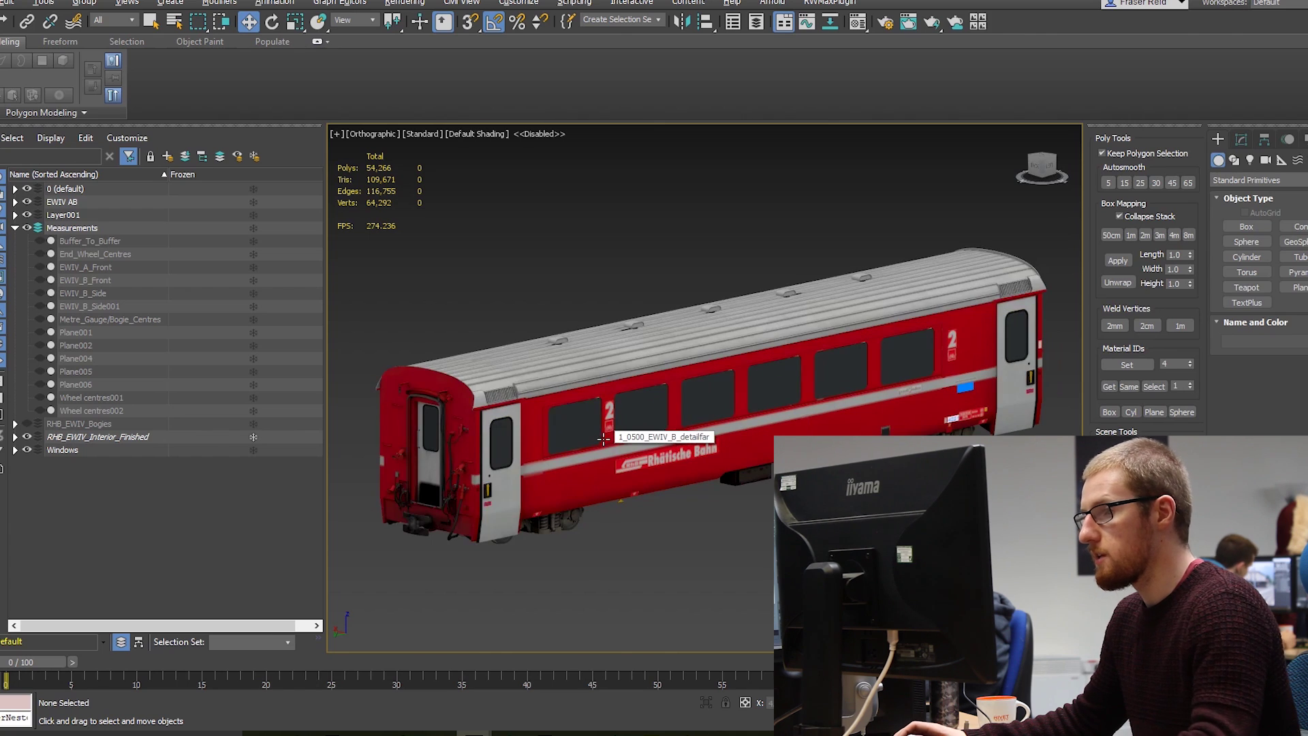
Examine the second-class carriage's side decals, side door, end door and ribbed roof
{"action": "middle_click_drag", "start_coordinate": [709, 493], "coordinate": [665, 471], "text": "alt"}
{"action": "scroll", "coordinate": [869, 465], "scroll_direction": "up", "scroll_amount": 6}
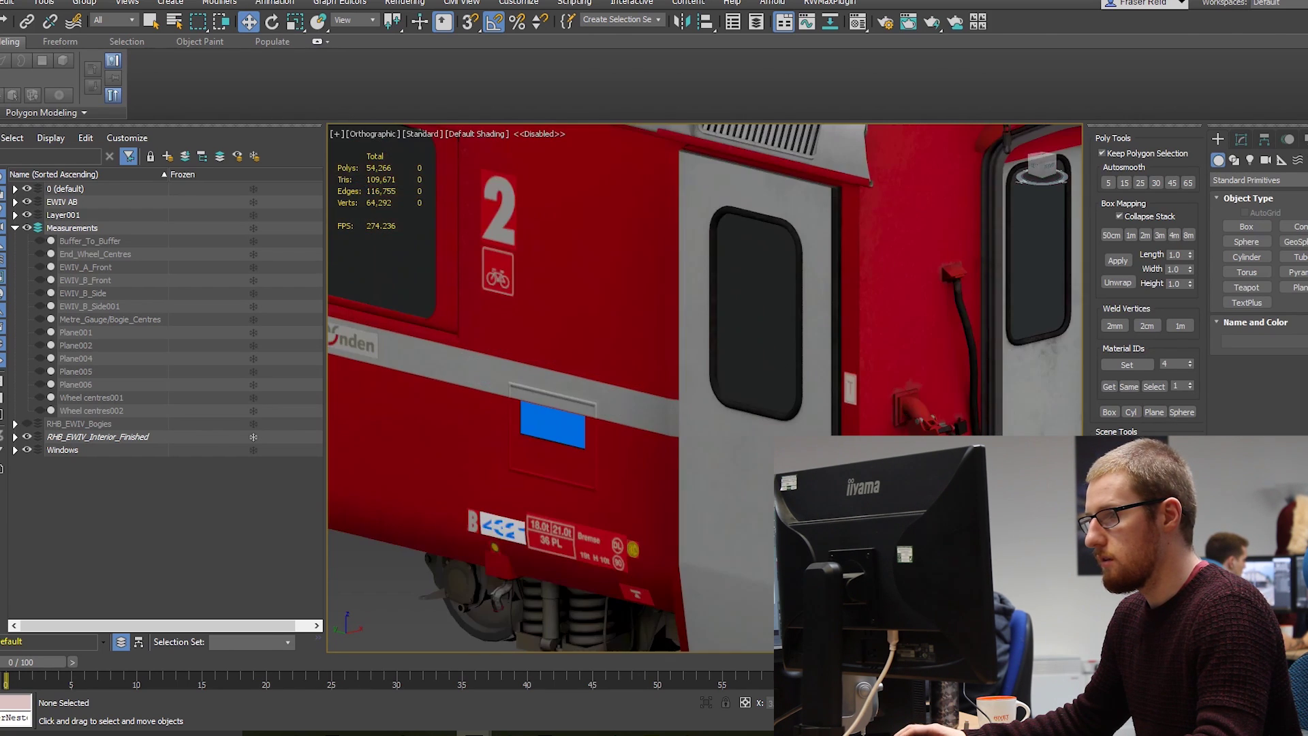
{"action": "scroll", "coordinate": [869, 464], "scroll_direction": "down", "scroll_amount": 6}
{"action": "middle_click_drag", "start_coordinate": [869, 464], "coordinate": [888, 481]}
{"action": "mouse_move", "coordinate": [680, 491]}
{"action": "middle_mouse_down", "text": "alt"}
{"action": "mouse_move", "coordinate": [746, 482]}
{"action": "mouse_move", "coordinate": [655, 498]}
{"action": "middle_mouse_up", "text": "alt"}
{"action": "scroll", "coordinate": [644, 440], "scroll_direction": "up", "scroll_amount": 5}
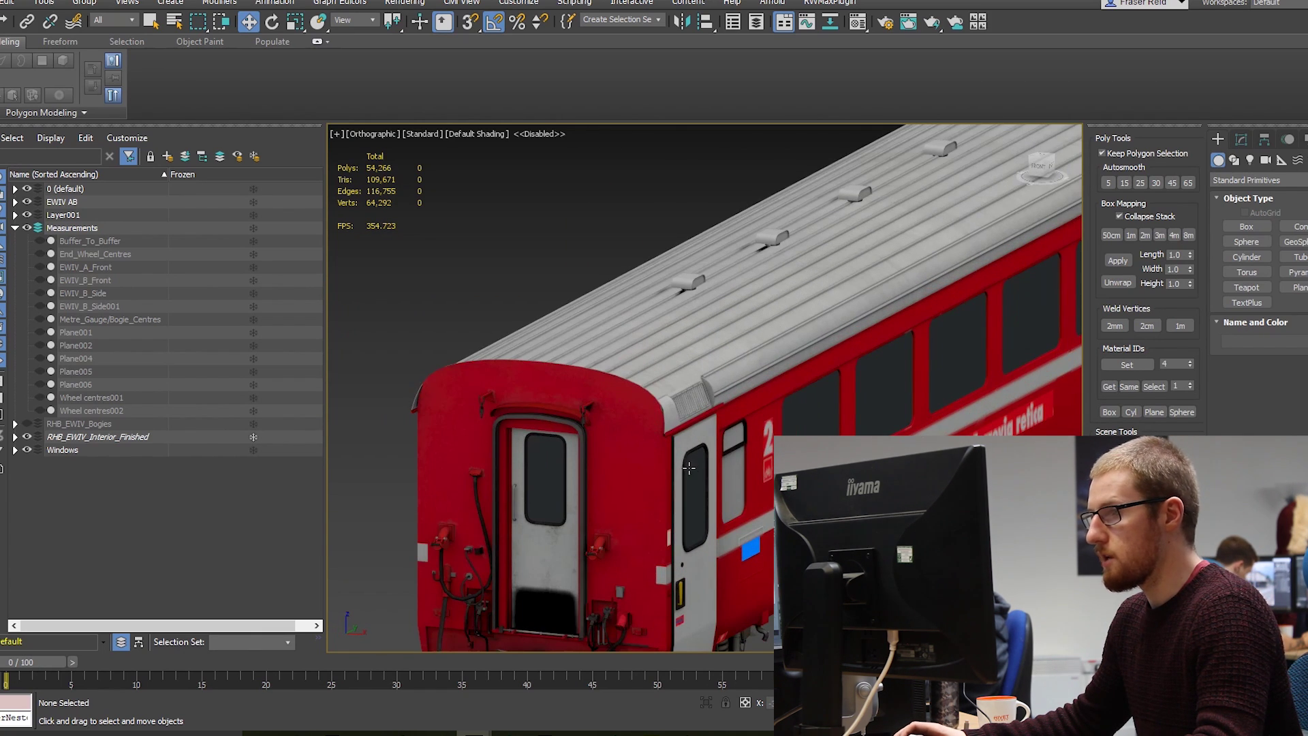
{"action": "scroll", "coordinate": [689, 467], "scroll_direction": "down", "scroll_amount": 5}
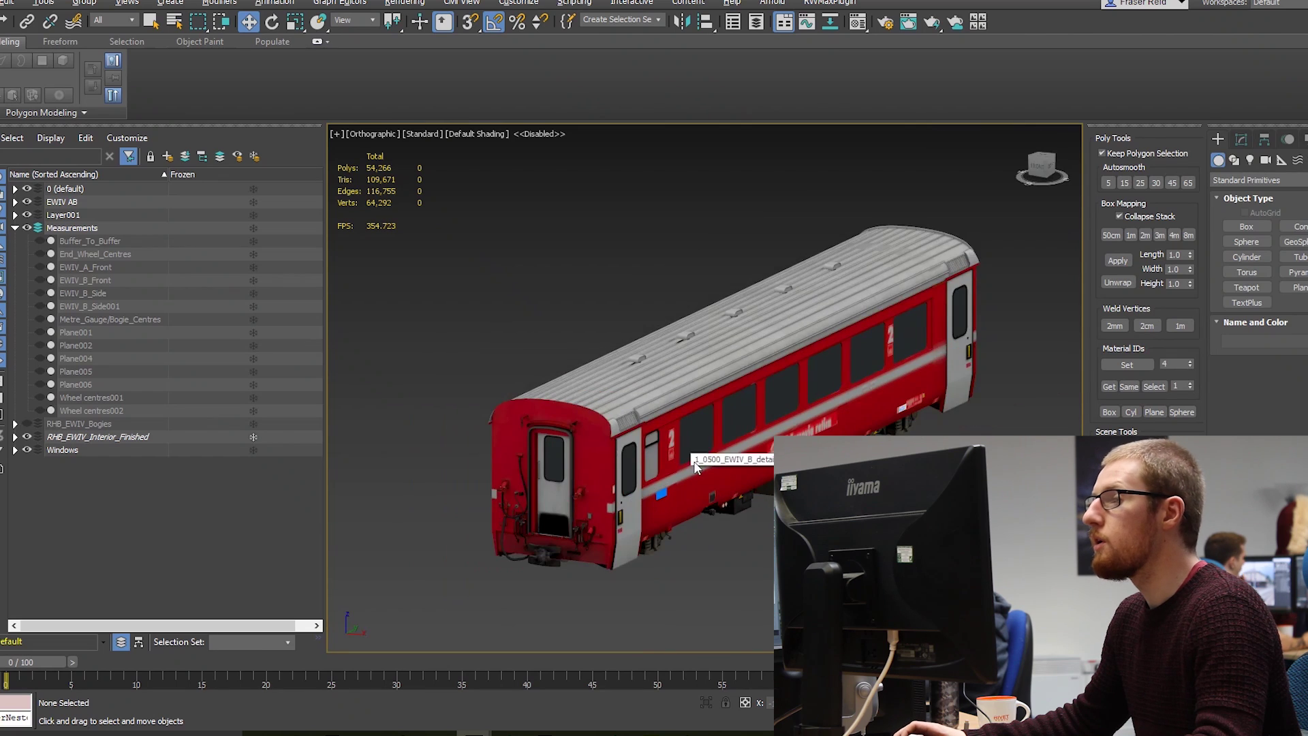
Switch the viewport to a perspective view and select the second-class carriage body object 1_0500_EWIV_B_detailfar
{"action": "middle_click_drag", "start_coordinate": [695, 465], "coordinate": [742, 434], "text": "alt"}
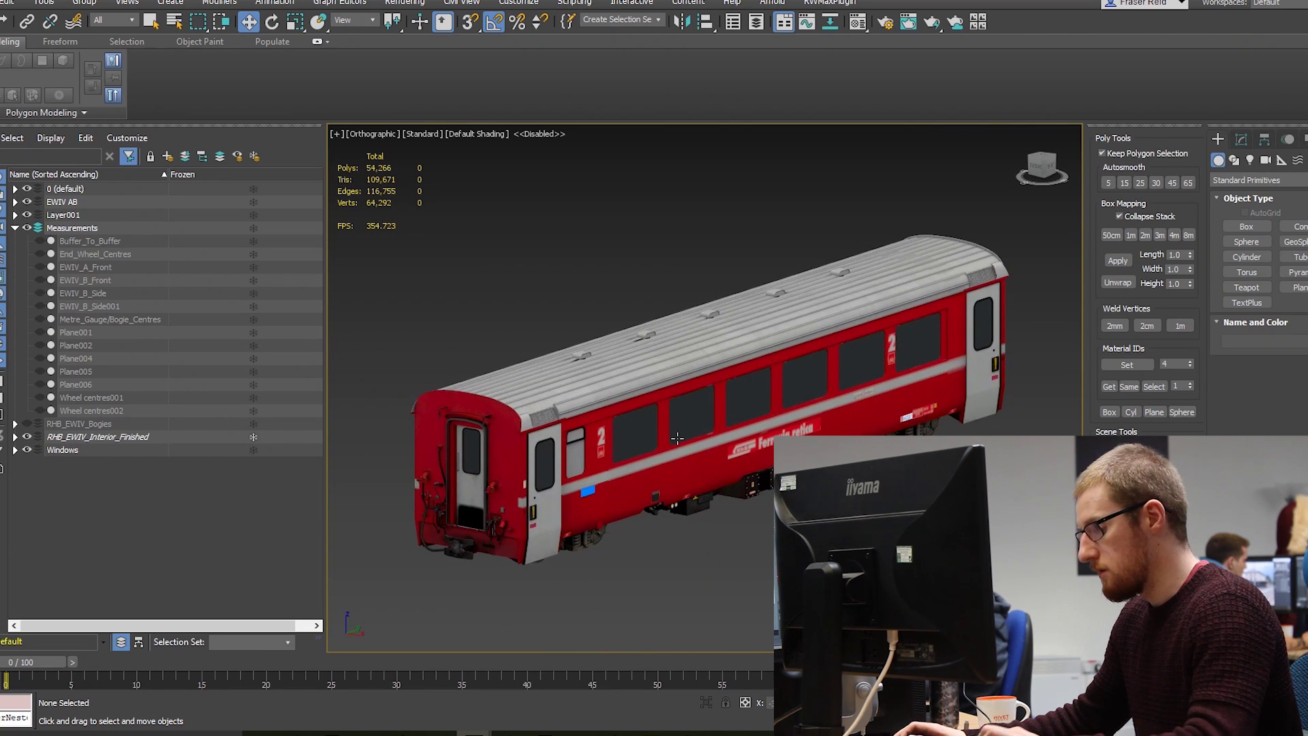
{"action": "key", "text": "p"}
{"action": "scroll", "coordinate": [682, 403], "scroll_direction": "up", "scroll_amount": 5}
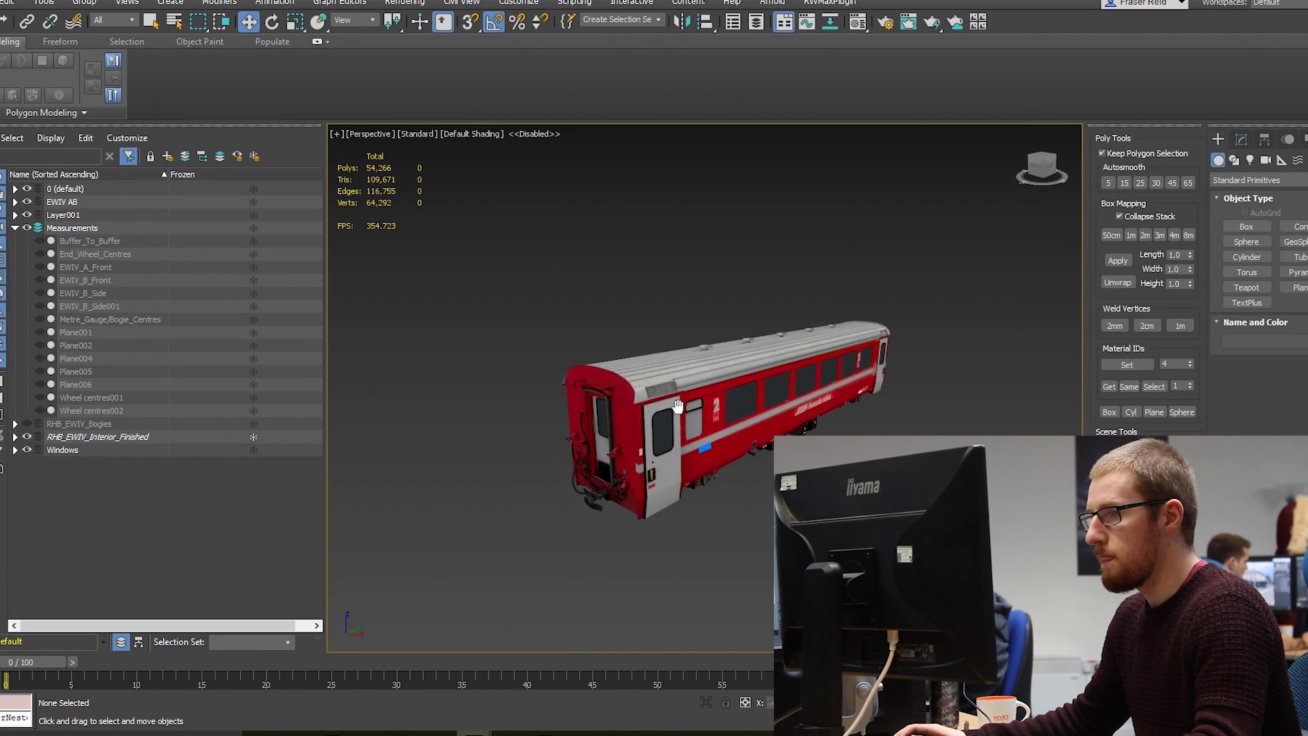
{"action": "left_click", "coordinate": [709, 440]}
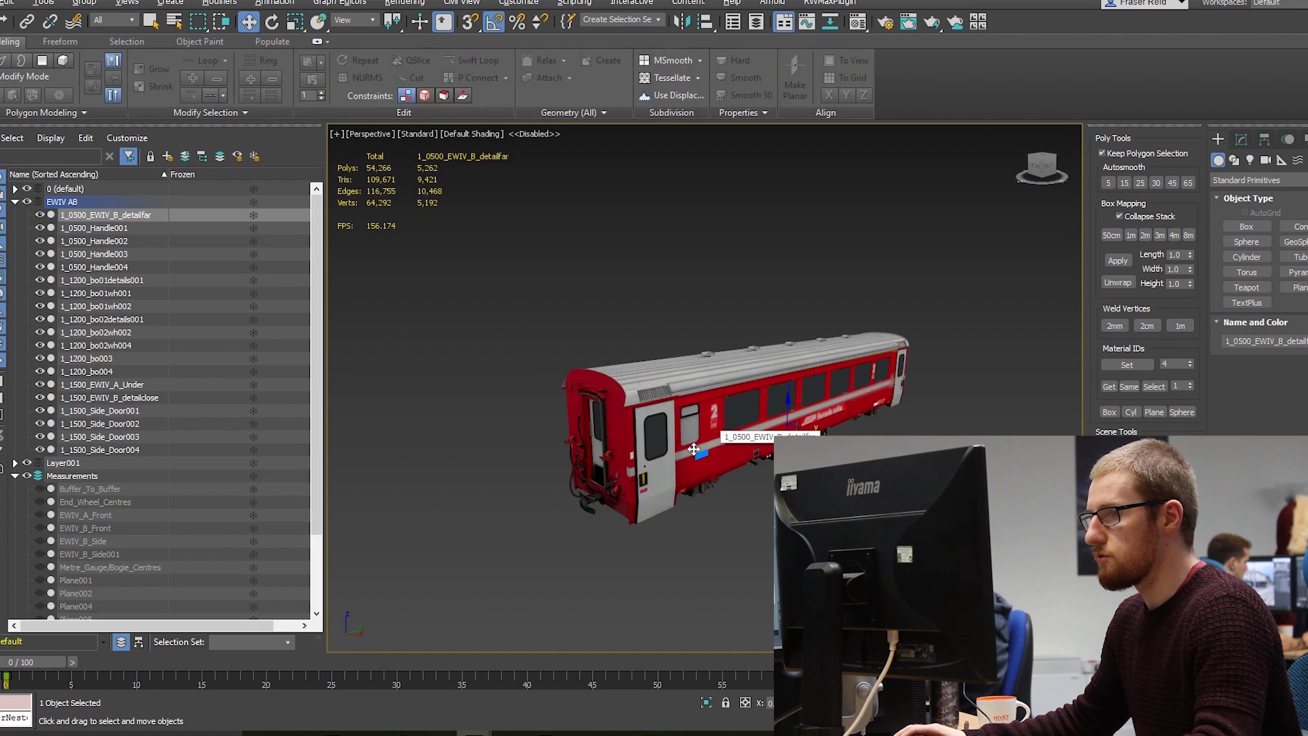
{"action": "mouse_move", "coordinate": [709, 439]}
{"action": "middle_mouse_down", "text": "alt"}
{"action": "mouse_move", "coordinate": [802, 417]}
{"action": "mouse_move", "coordinate": [705, 415]}
{"action": "middle_mouse_up", "text": "alt"}
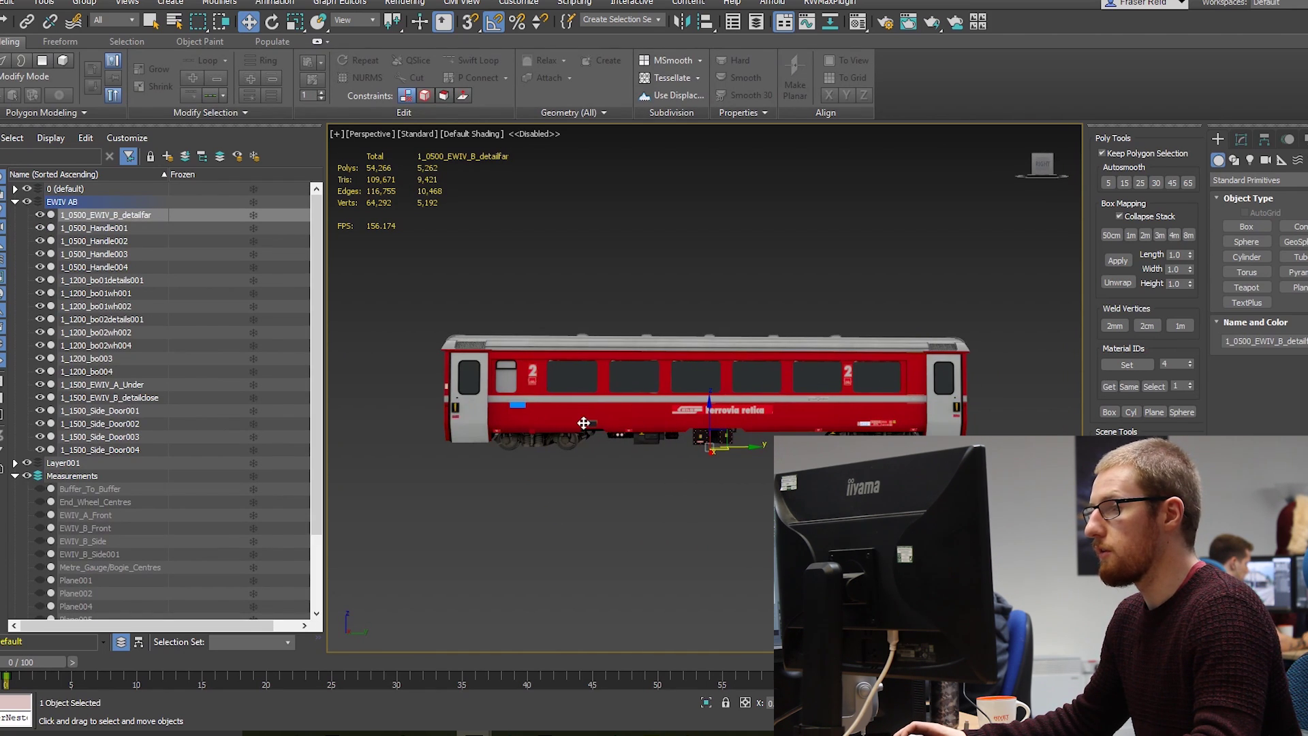
Examine the second-class carriage's side lettering, windows and underframe, along with the opposite side's decals, door and roof-end vent
{"action": "middle_click_drag", "start_coordinate": [573, 423], "coordinate": [662, 427]}
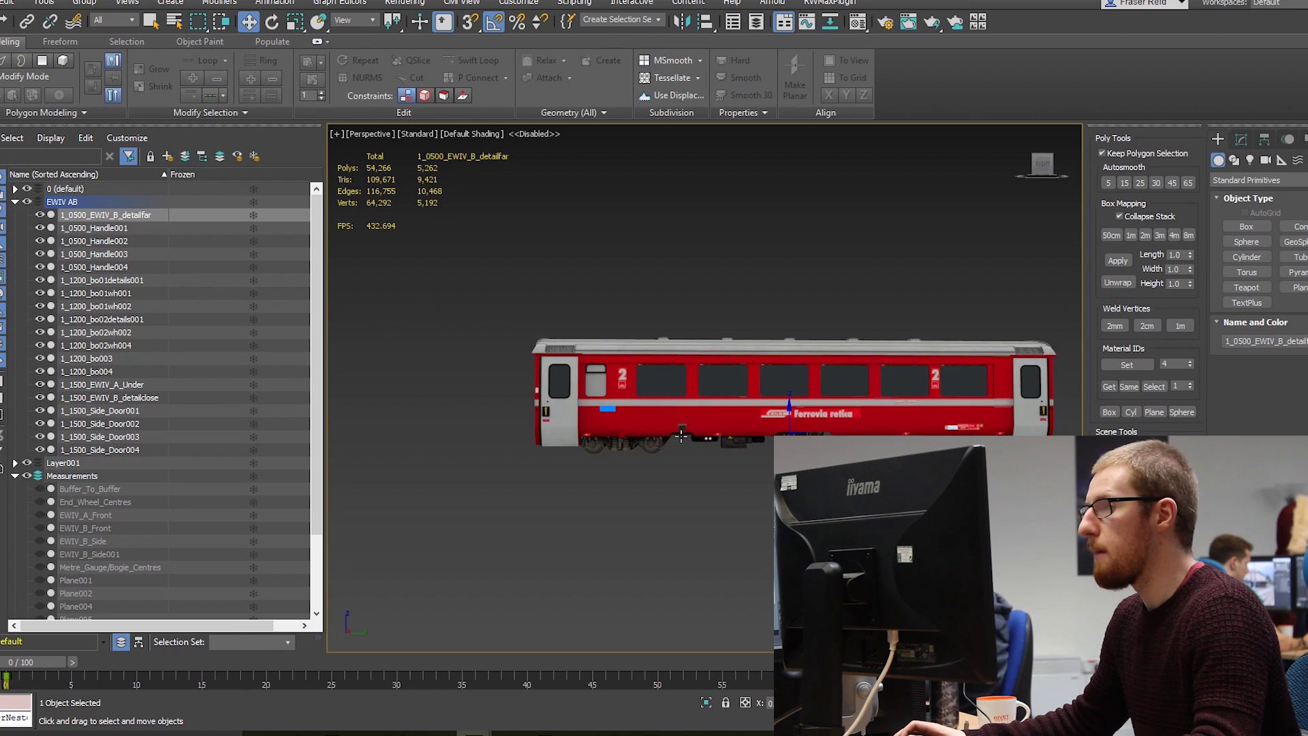
{"action": "scroll", "coordinate": [765, 441], "scroll_direction": "up", "scroll_amount": 5}
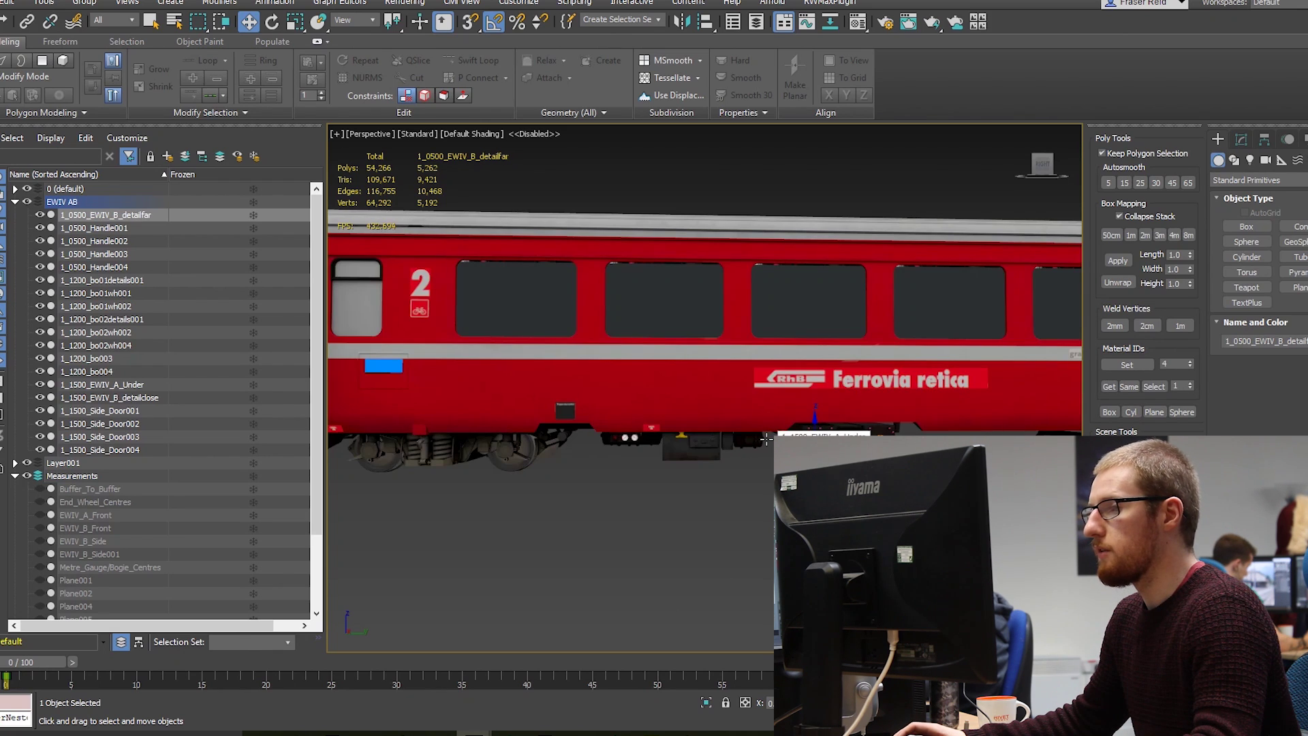
{"action": "middle_click_drag", "start_coordinate": [765, 442], "coordinate": [852, 411]}
{"action": "scroll", "coordinate": [804, 375], "scroll_direction": "down", "scroll_amount": 5}
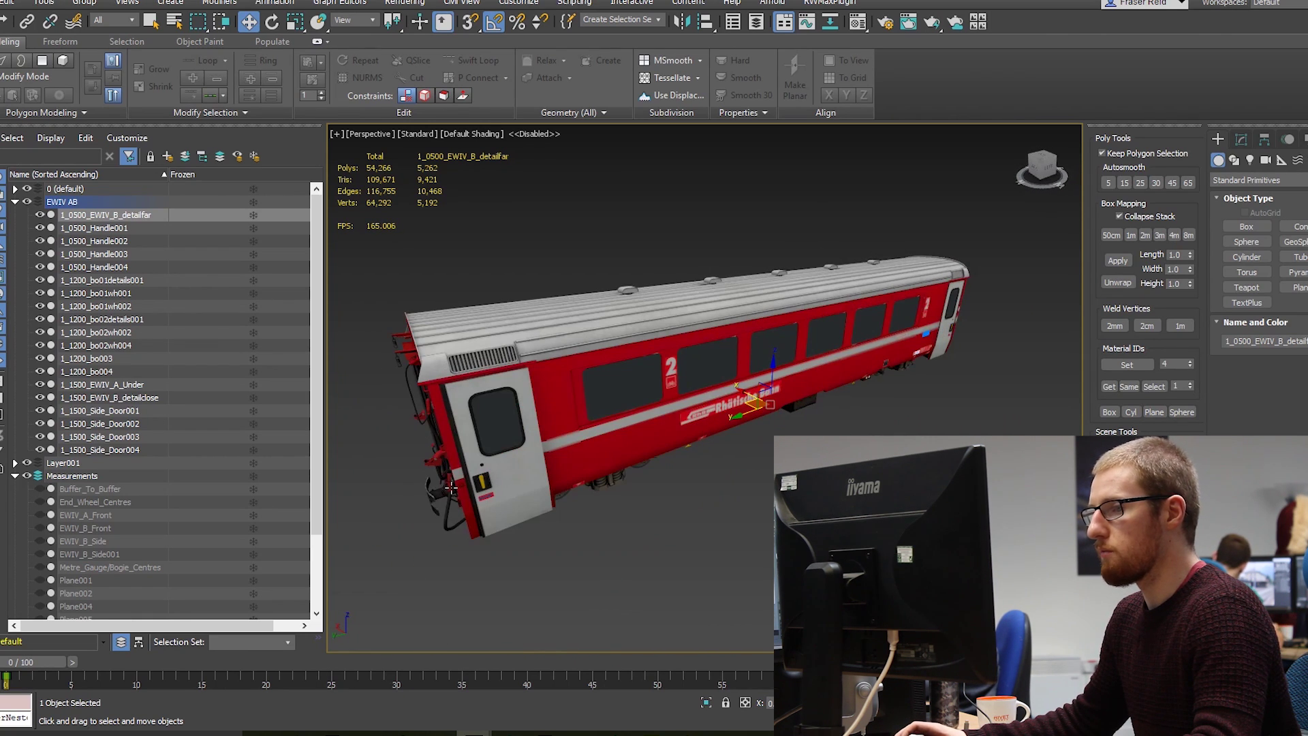
{"action": "middle_click_drag", "start_coordinate": [470, 485], "coordinate": [501, 479], "text": "alt"}
{"action": "middle_click_drag", "start_coordinate": [501, 479], "coordinate": [584, 481]}
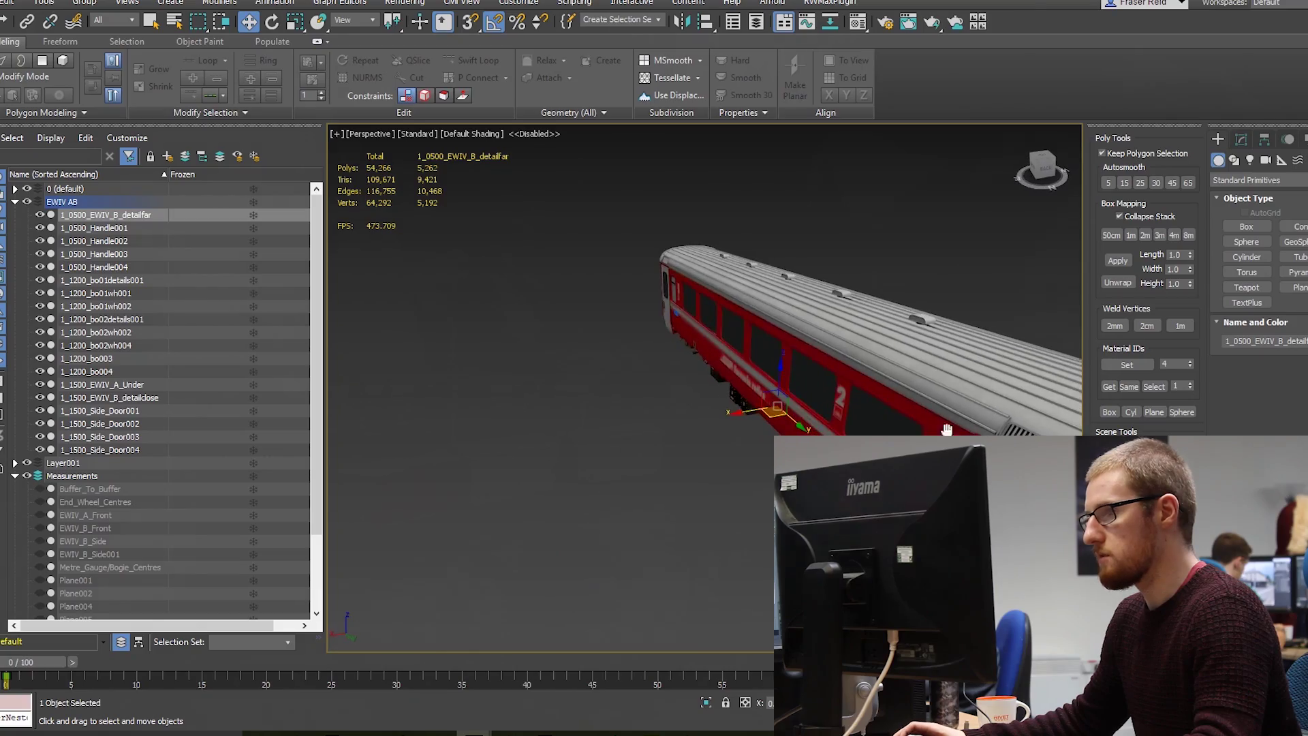